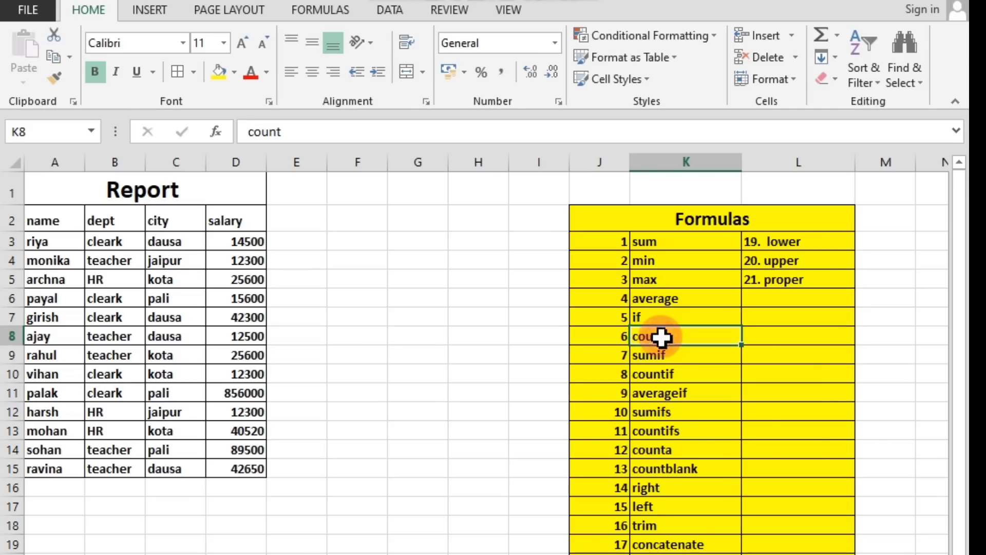
Review the formula names in the Formulas list, from sumif through len and on to lower, upper and proper.
{"action": "left_click", "coordinate": [651, 357]}
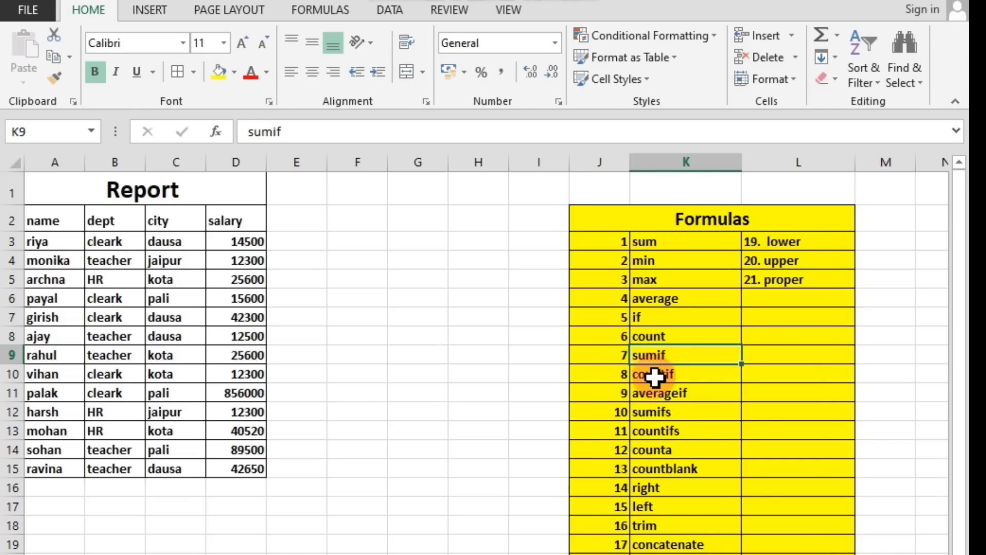
{"action": "left_click", "coordinate": [645, 377]}
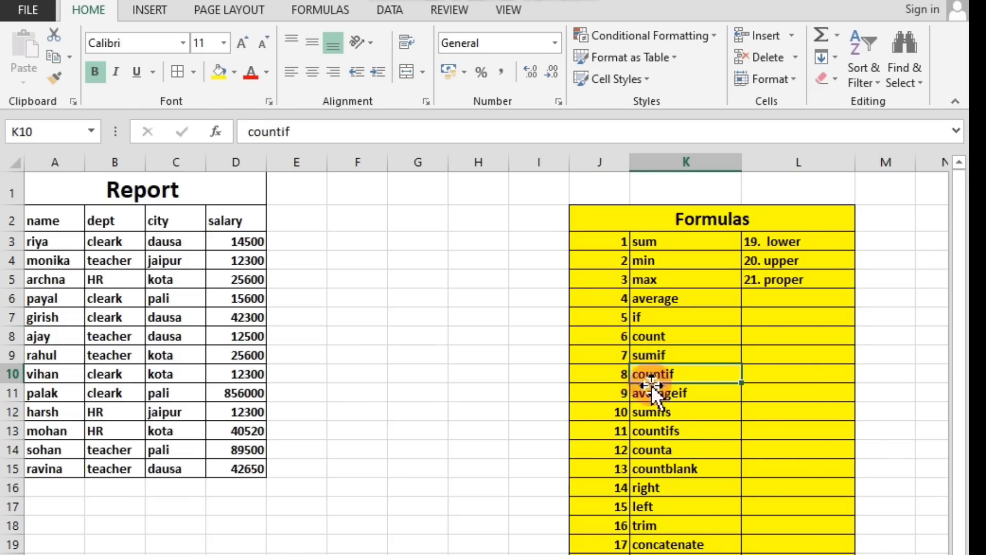
{"action": "left_click", "coordinate": [653, 393]}
{"action": "left_click", "coordinate": [652, 412]}
{"action": "left_click", "coordinate": [651, 436]}
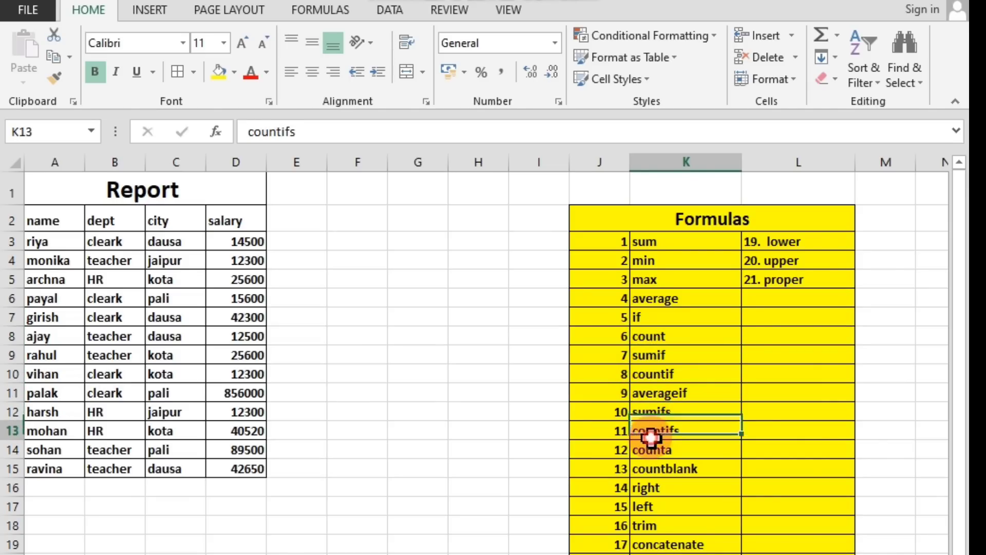
{"action": "left_click", "coordinate": [651, 452]}
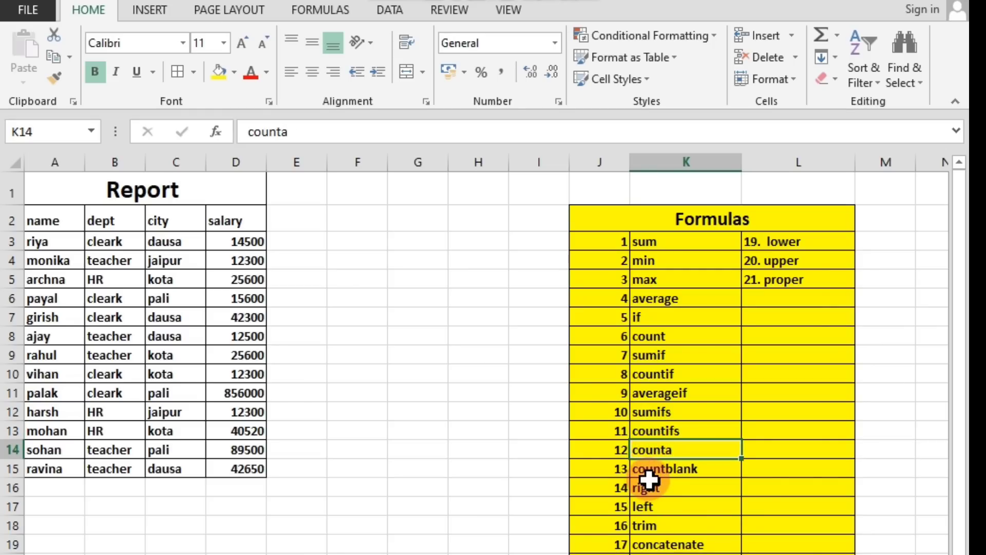
{"action": "left_click", "coordinate": [654, 476]}
{"action": "left_click", "coordinate": [654, 487]}
{"action": "left_click", "coordinate": [654, 504]}
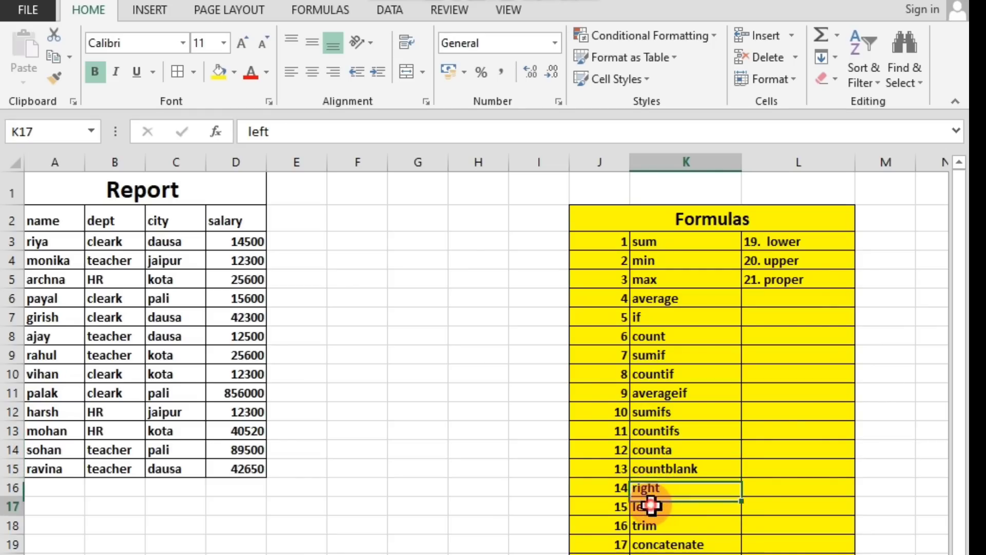
{"action": "left_click", "coordinate": [654, 525]}
{"action": "left_click", "coordinate": [657, 548]}
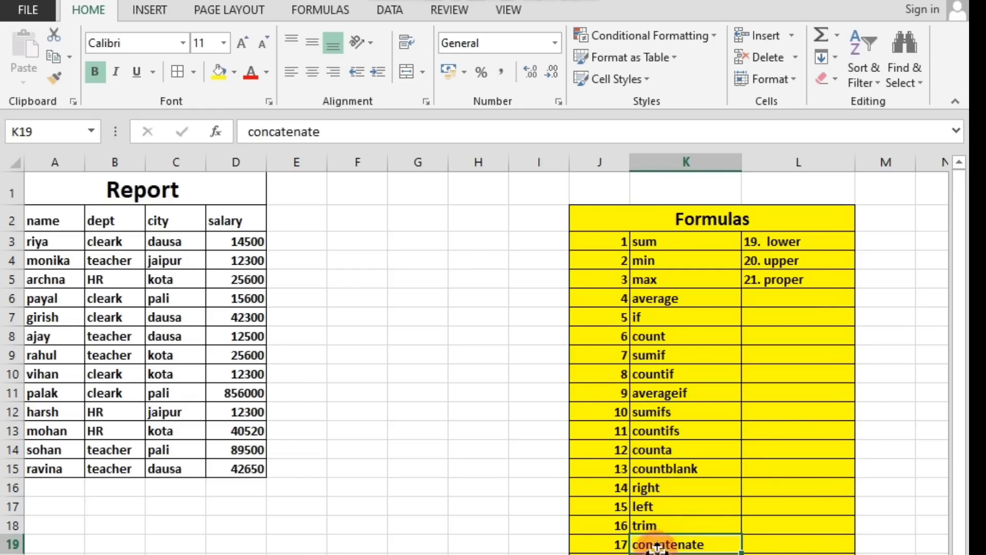
{"action": "left_click", "coordinate": [657, 554]}
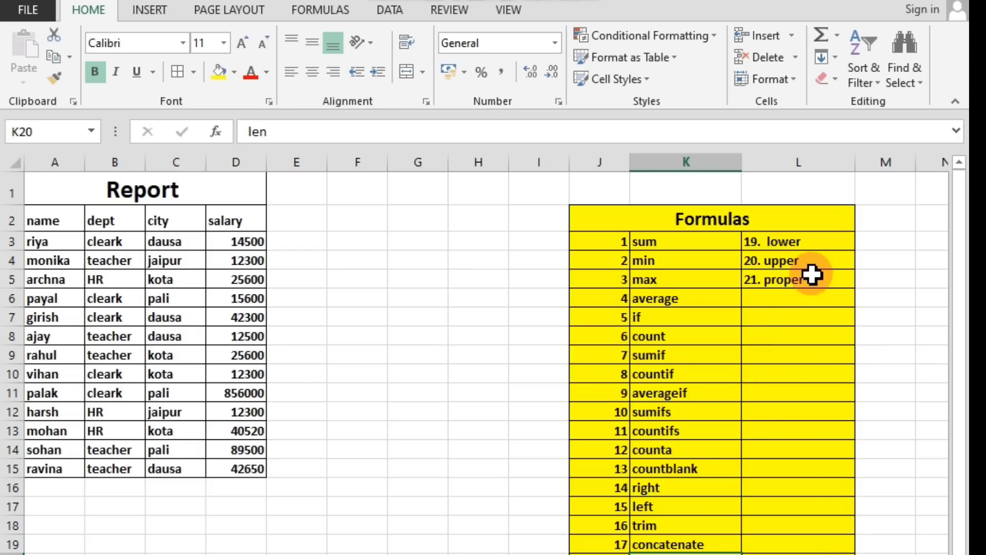
{"action": "left_click", "coordinate": [789, 243]}
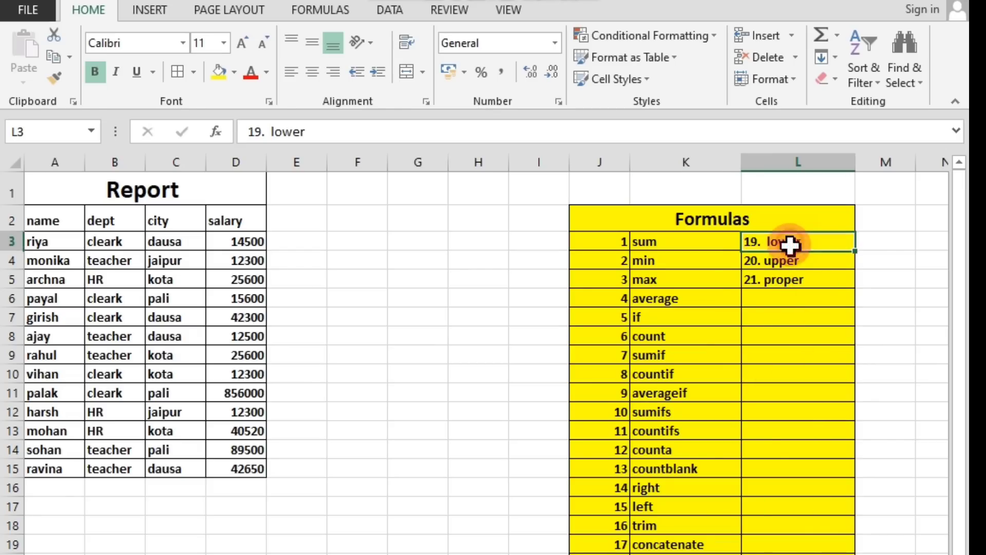
{"action": "left_click", "coordinate": [781, 265]}
{"action": "left_click", "coordinate": [785, 283]}
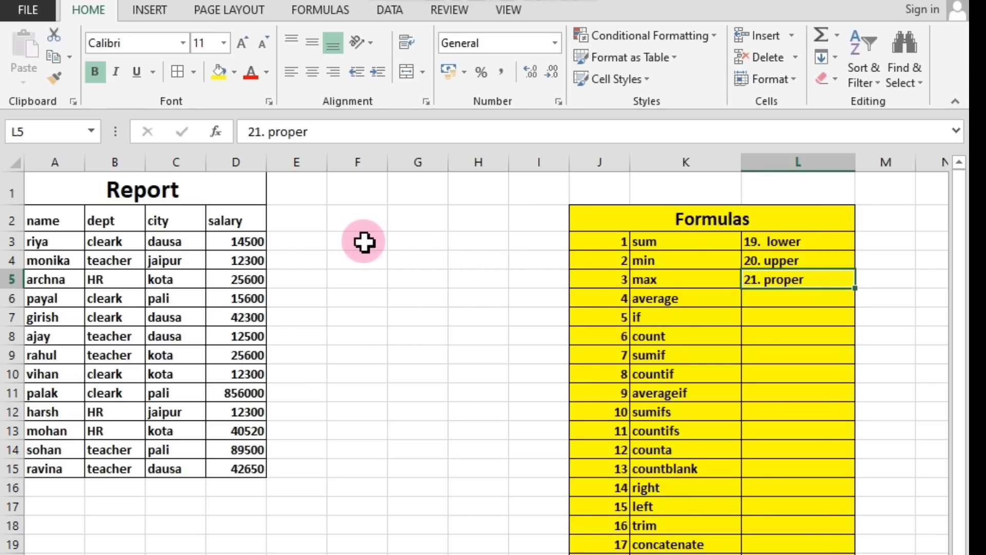
Enter the label "1 sum" in cell F2 and make it bold.
{"action": "left_click", "coordinate": [371, 226]}
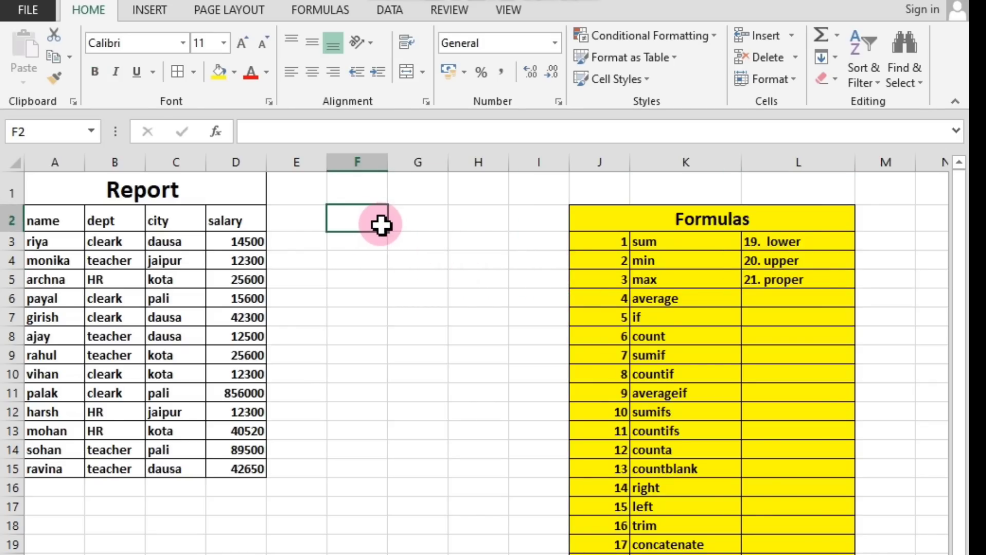
{"action": "type", "text": "1"}
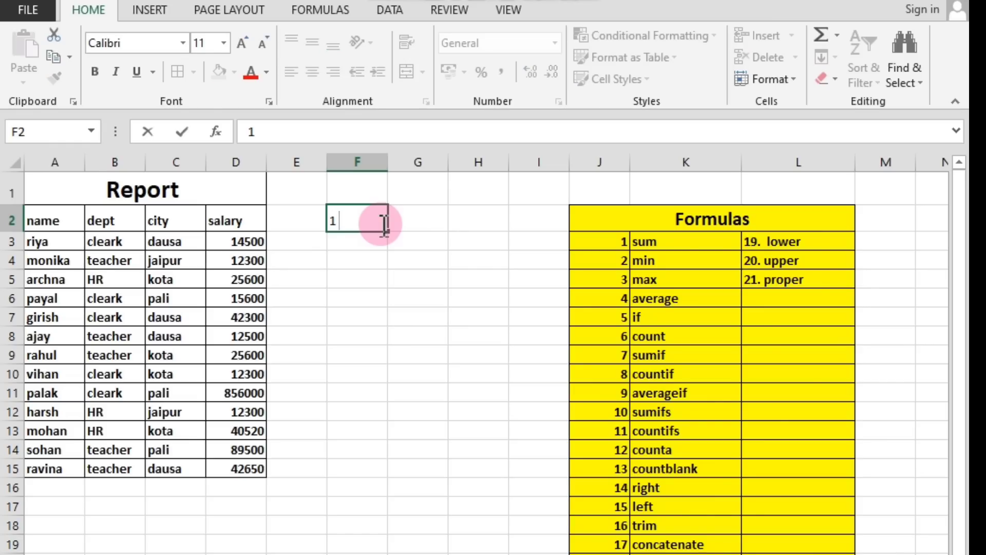
{"action": "type", "text": " sum"}
{"action": "left_click", "coordinate": [370, 261]}
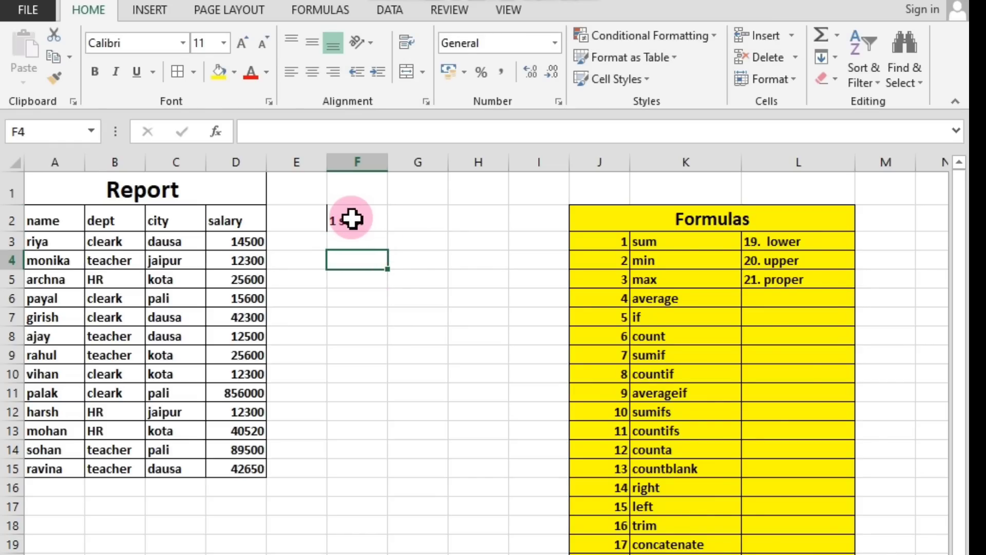
{"action": "left_click", "coordinate": [354, 218]}
{"action": "key", "text": "ctrl+b"}
{"action": "double_click", "coordinate": [354, 218]}
{"action": "left_click_drag", "start_coordinate": [338, 221], "coordinate": [366, 221]}
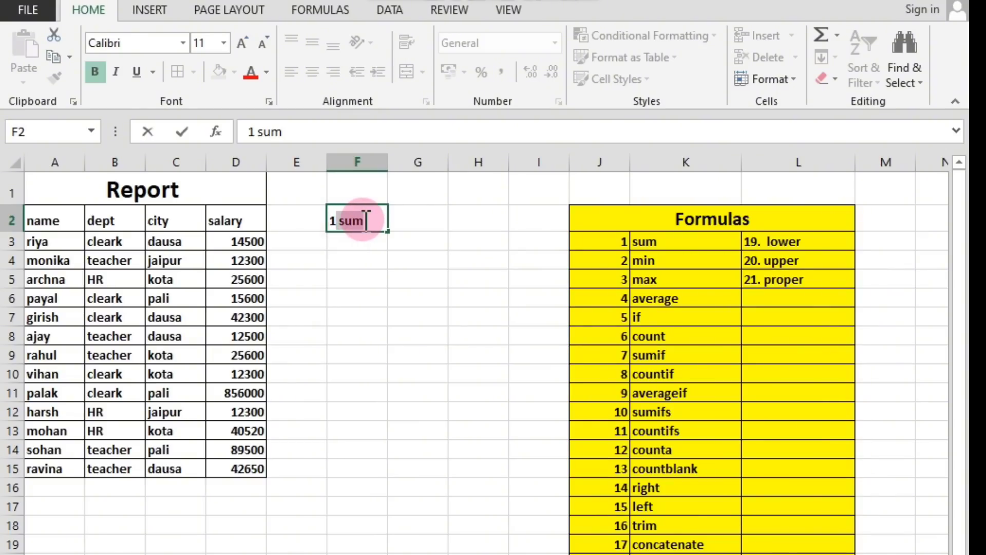
{"action": "left_click", "coordinate": [368, 249]}
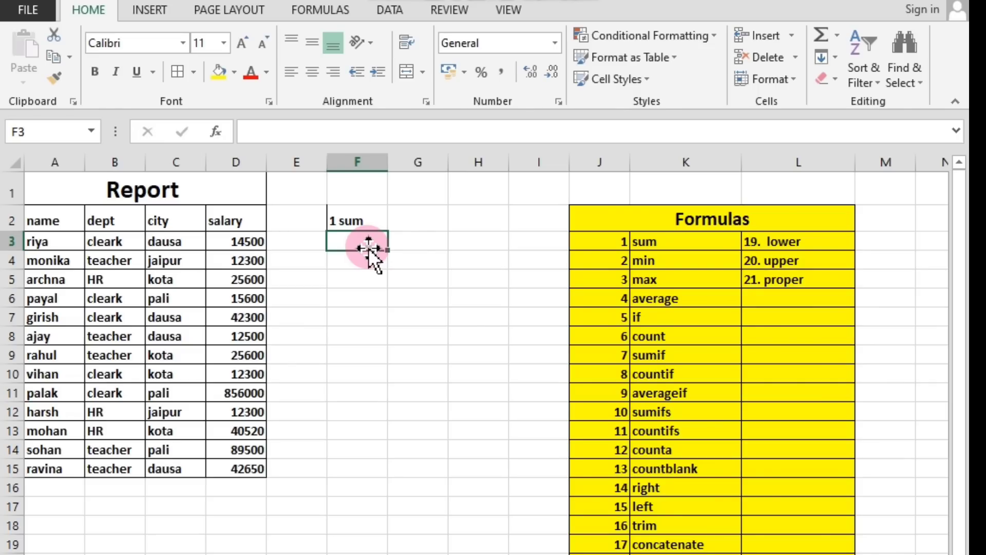
{"action": "left_click", "coordinate": [375, 265]}
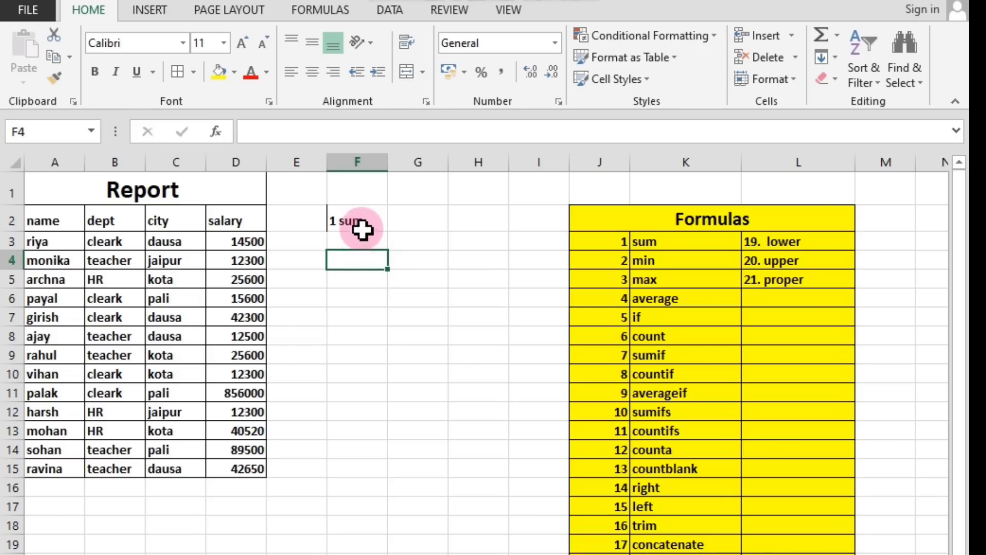
{"action": "left_click", "coordinate": [360, 225]}
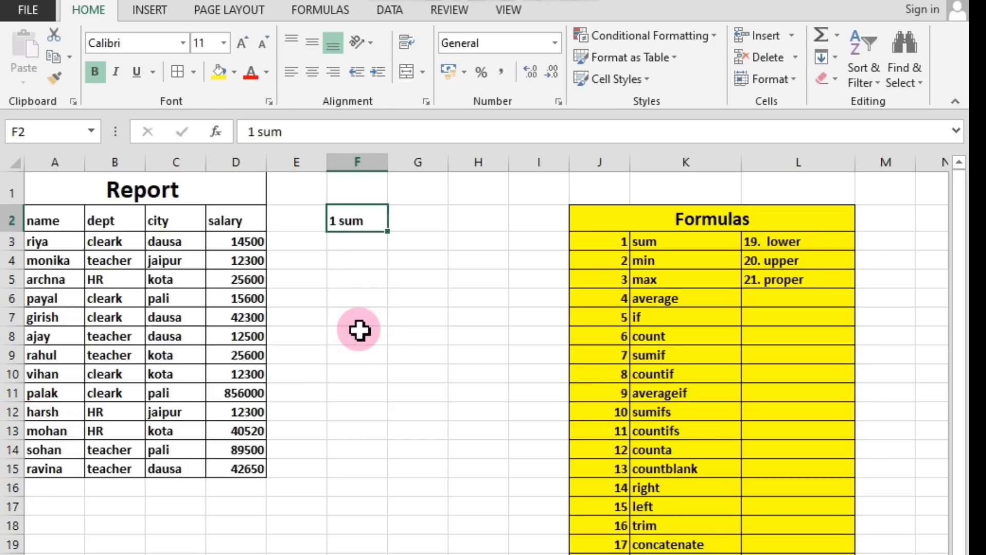
{"action": "left_click", "coordinate": [365, 312]}
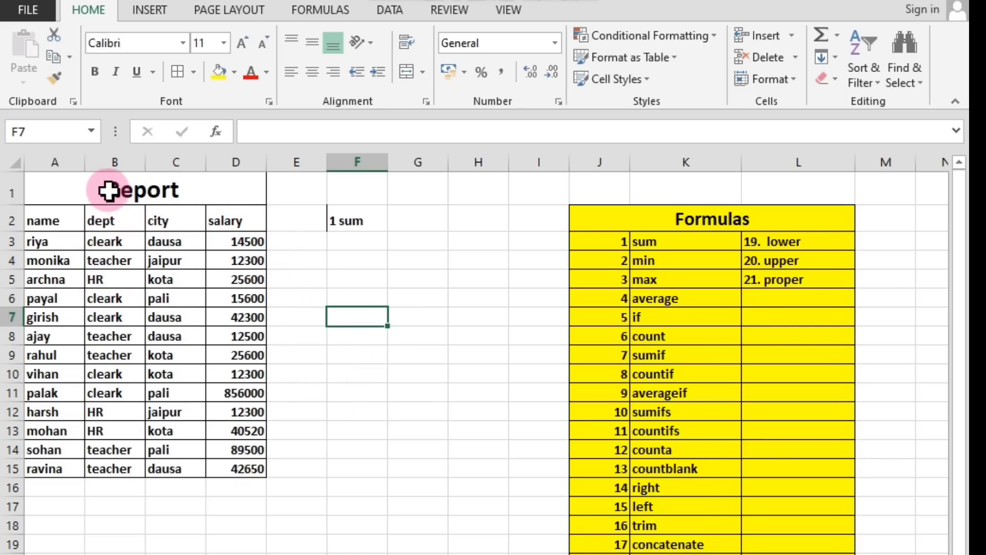
Examine the Report table's title, its name, dept, city and salary columns, and the way its rows and columns are laid out.
{"action": "left_click", "coordinate": [59, 190]}
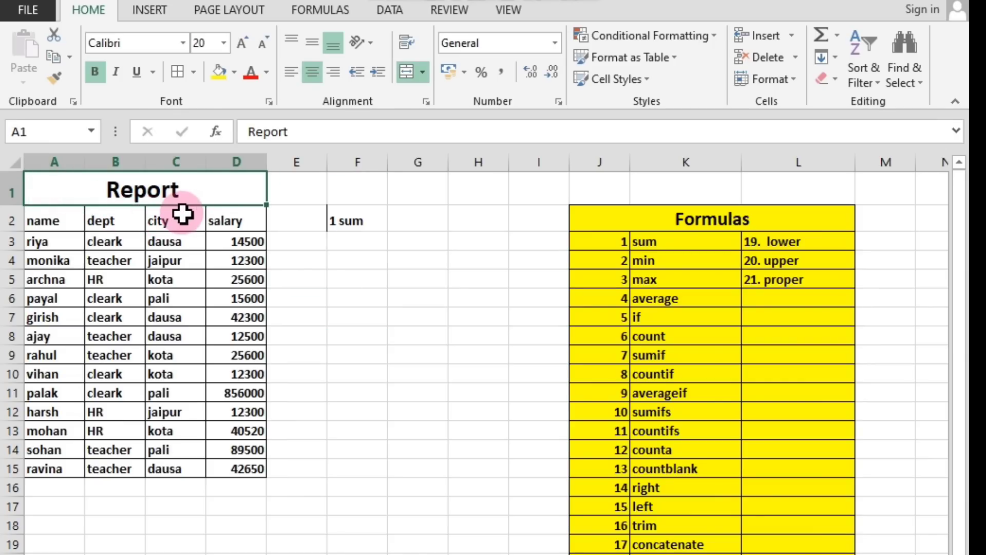
{"action": "left_click", "coordinate": [53, 219]}
{"action": "left_click_drag", "start_coordinate": [53, 218], "coordinate": [65, 455]}
{"action": "left_click_drag", "start_coordinate": [123, 217], "coordinate": [131, 468]}
{"action": "left_click_drag", "start_coordinate": [165, 217], "coordinate": [187, 465]}
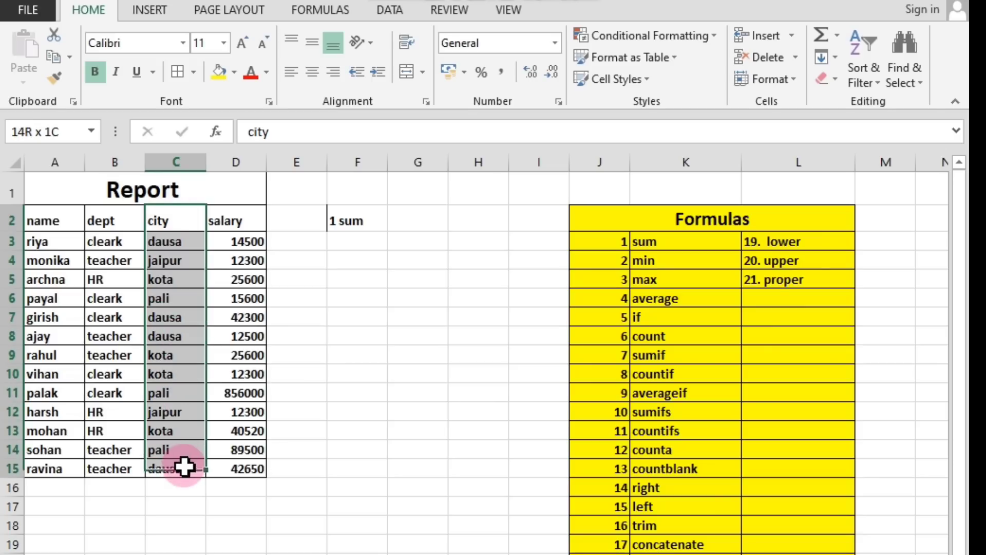
{"action": "left_click_drag", "start_coordinate": [249, 210], "coordinate": [248, 469]}
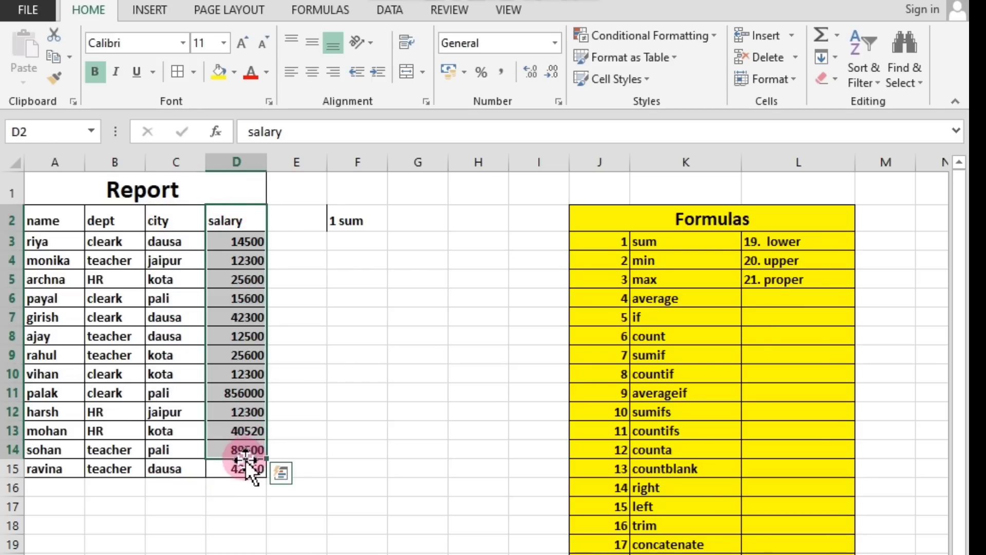
{"action": "left_click", "coordinate": [339, 374]}
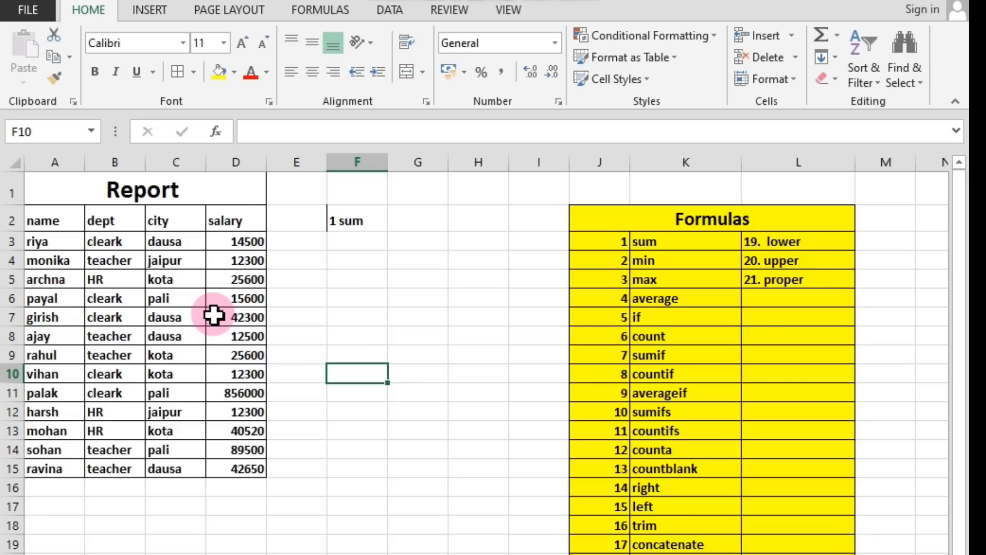
{"action": "left_click", "coordinate": [81, 188]}
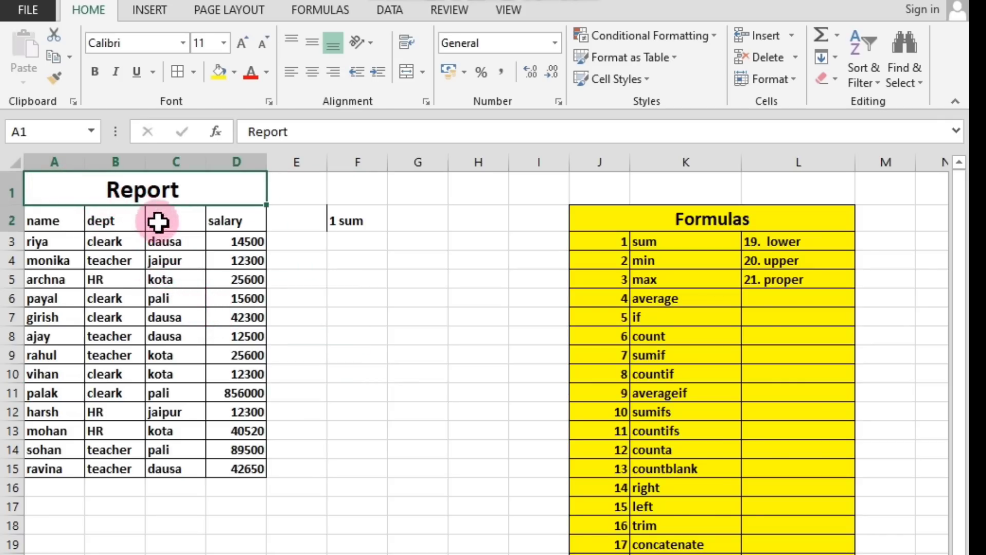
{"action": "left_click_drag", "start_coordinate": [158, 222], "coordinate": [191, 454]}
{"action": "left_click", "coordinate": [187, 505]}
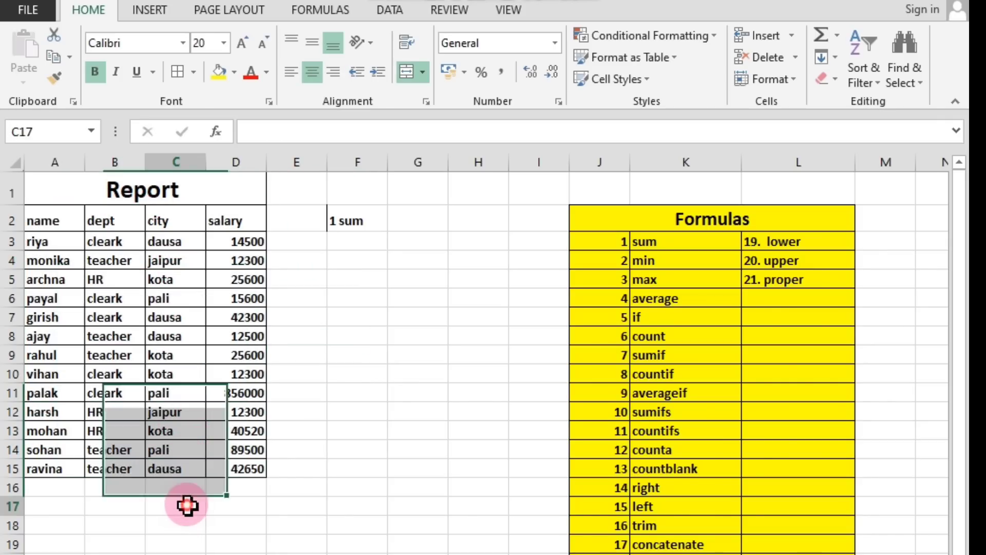
{"action": "left_click", "coordinate": [67, 189]}
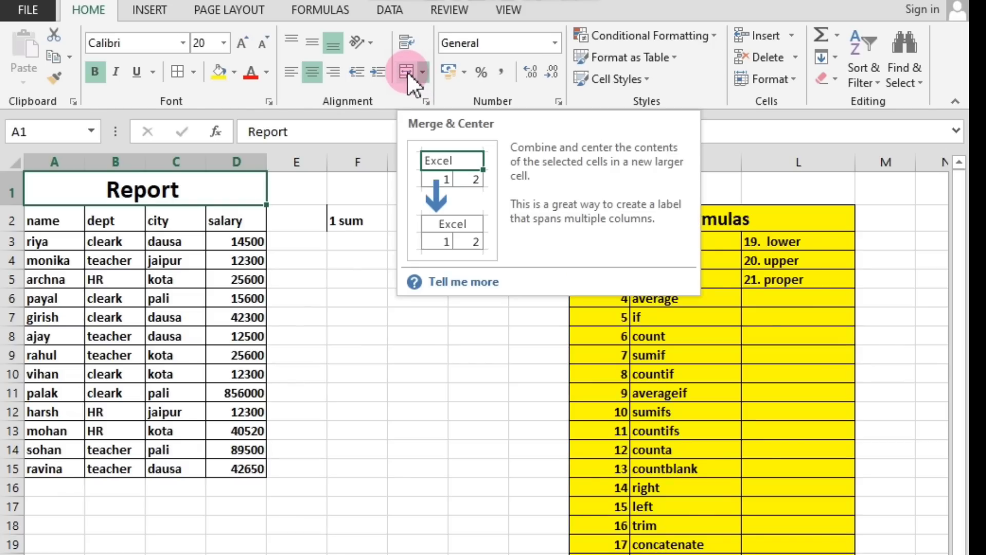
{"action": "left_click", "coordinate": [174, 293]}
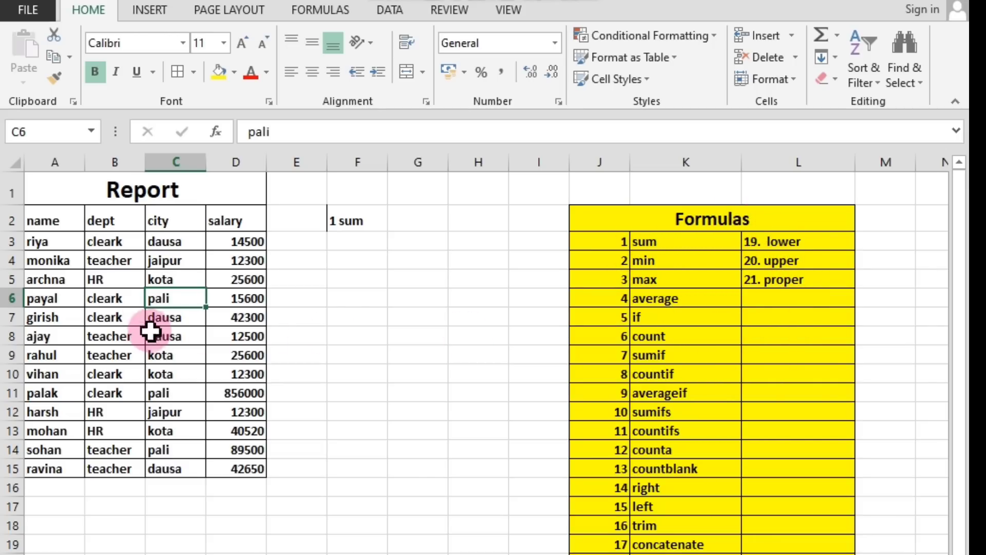
{"action": "left_click_drag", "start_coordinate": [67, 260], "coordinate": [118, 280]}
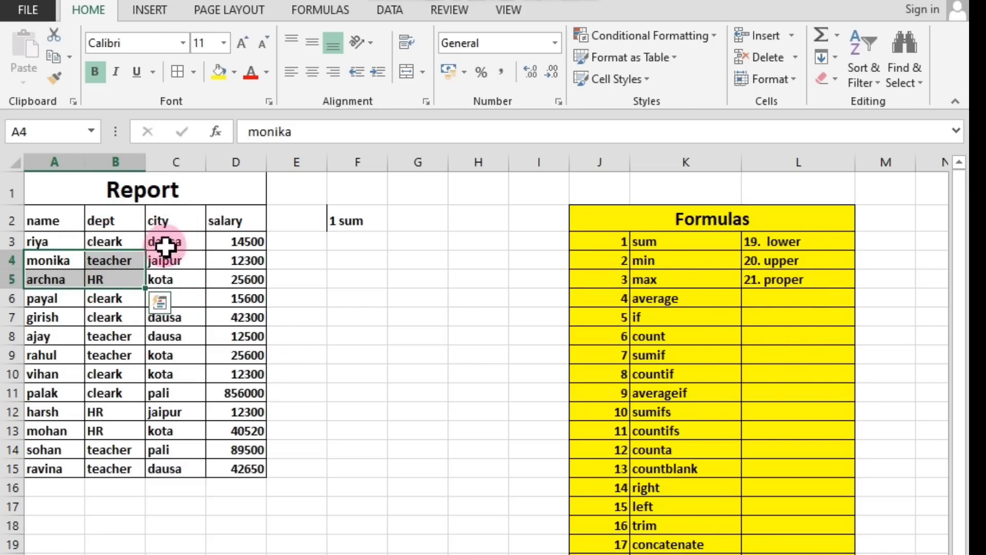
{"action": "left_click", "coordinate": [62, 164]}
{"action": "left_click", "coordinate": [115, 157]}
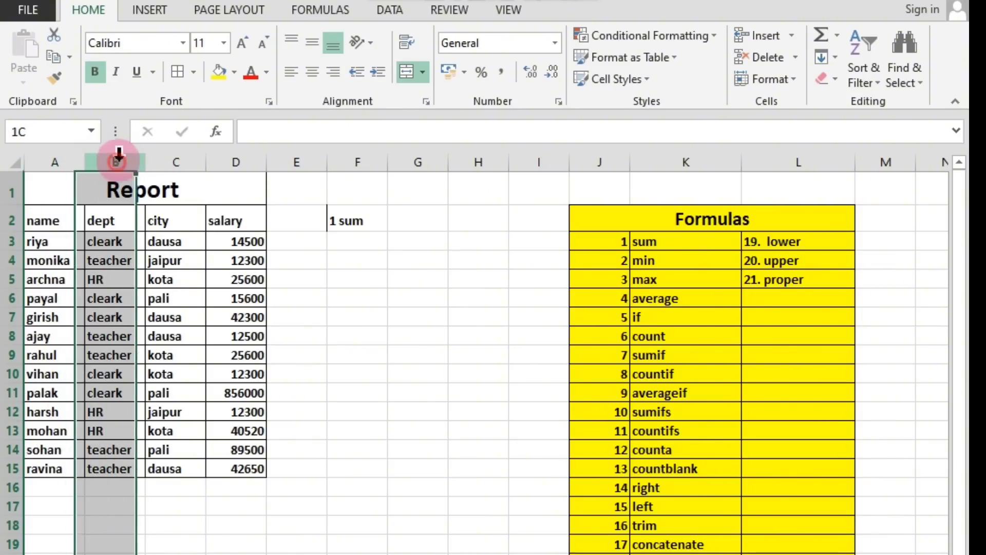
{"action": "left_click", "coordinate": [172, 154]}
{"action": "left_click", "coordinate": [238, 153]}
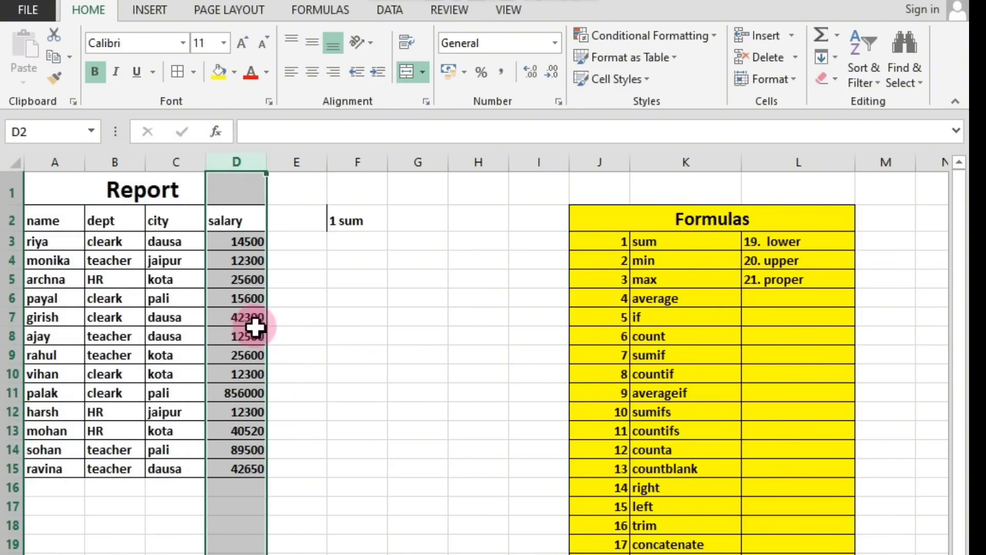
{"action": "left_click", "coordinate": [288, 392]}
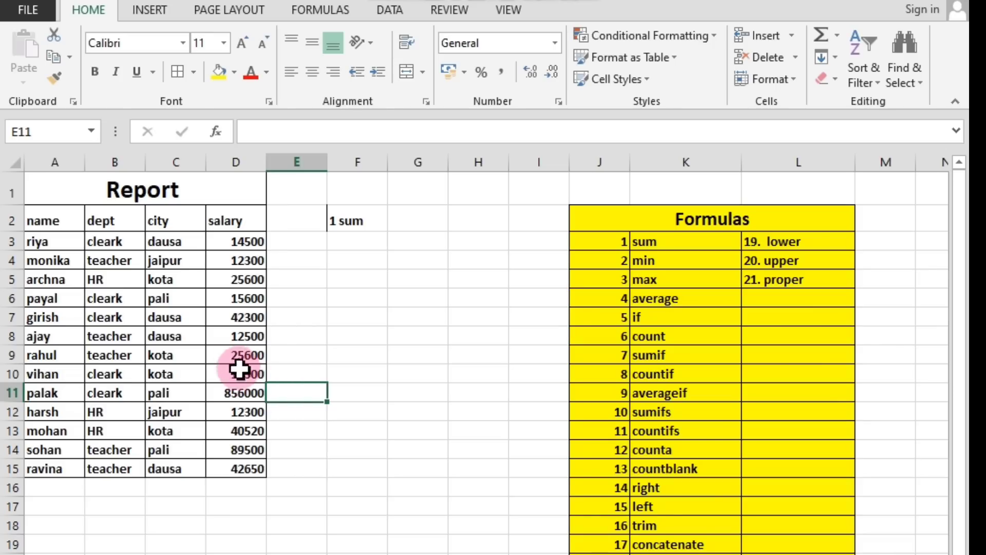
Enter the label "total" in cell C16 below the city column and select the adjacent cell D16 under the salaries.
{"action": "left_click", "coordinate": [192, 492]}
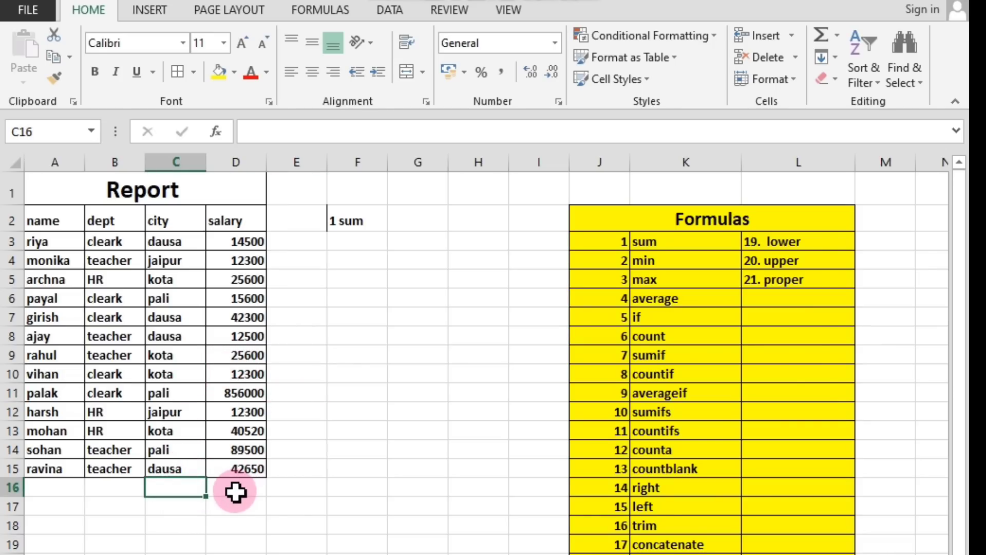
{"action": "type", "text": "tota"}
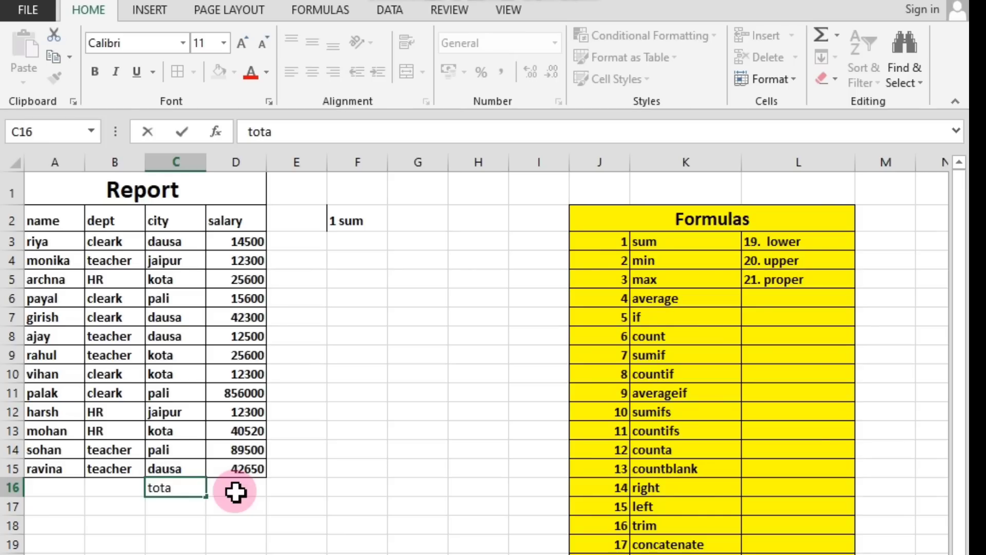
{"action": "type", "text": "l"}
{"action": "left_click", "coordinate": [173, 539]}
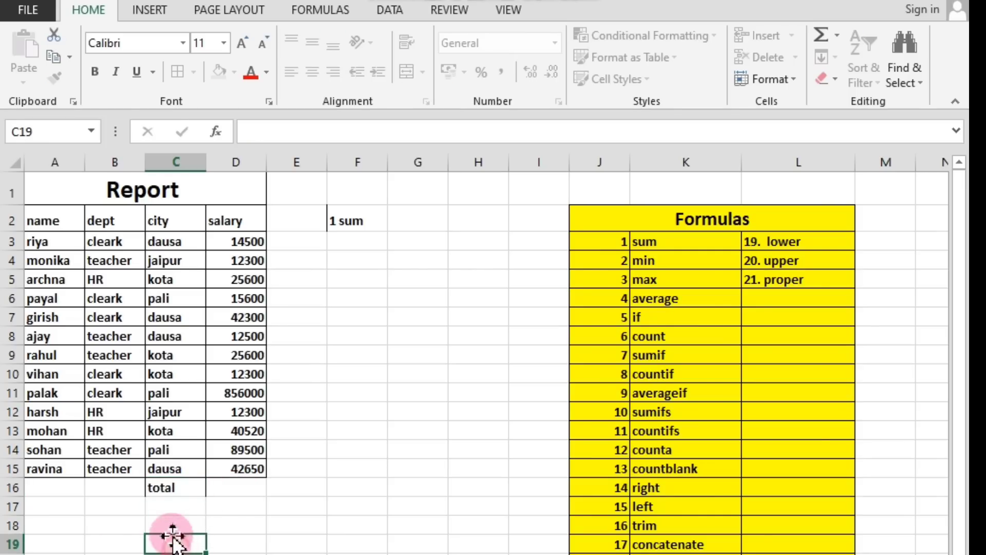
{"action": "left_click", "coordinate": [163, 494]}
{"action": "left_click", "coordinate": [180, 509]}
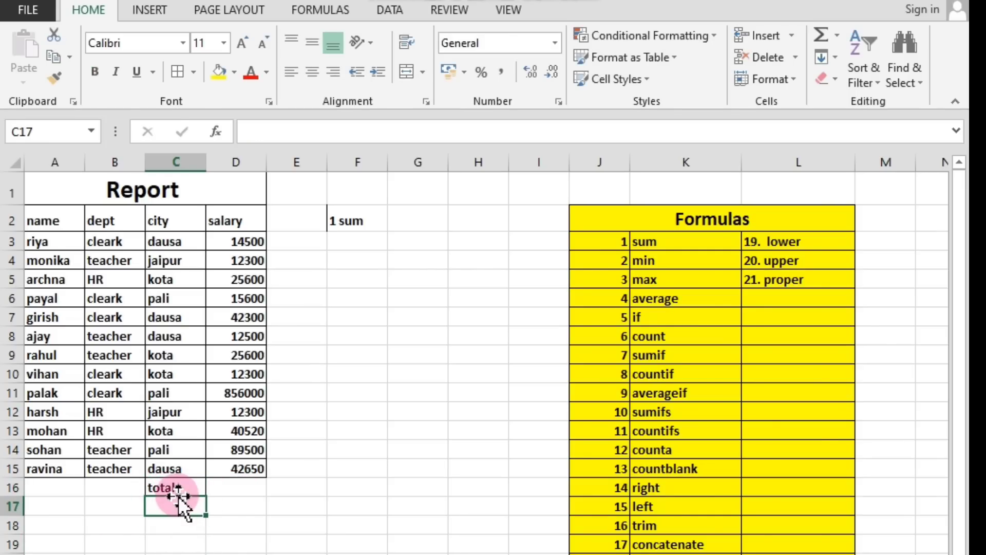
{"action": "left_click", "coordinate": [178, 489]}
{"action": "left_click", "coordinate": [240, 488]}
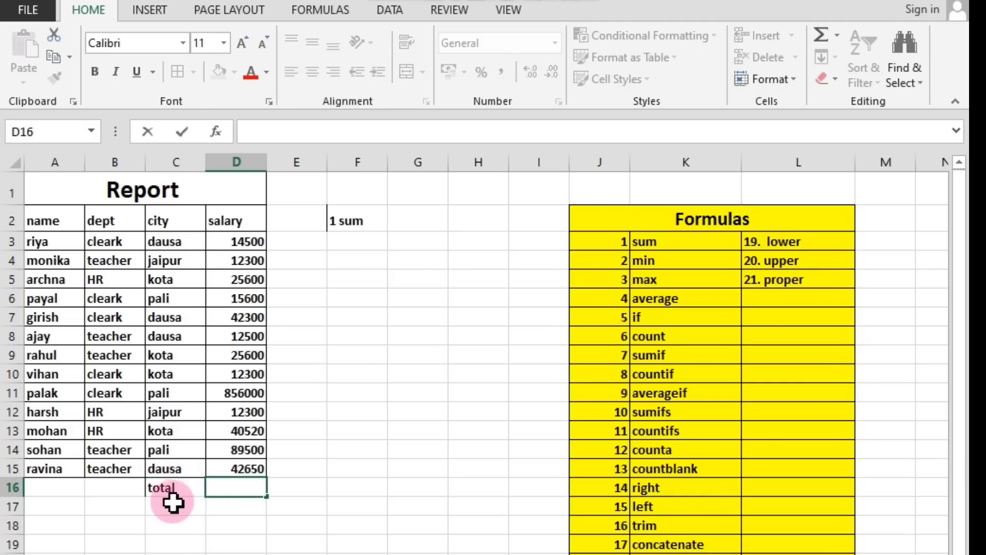
{"action": "left_click", "coordinate": [160, 489]}
{"action": "left_click", "coordinate": [225, 485]}
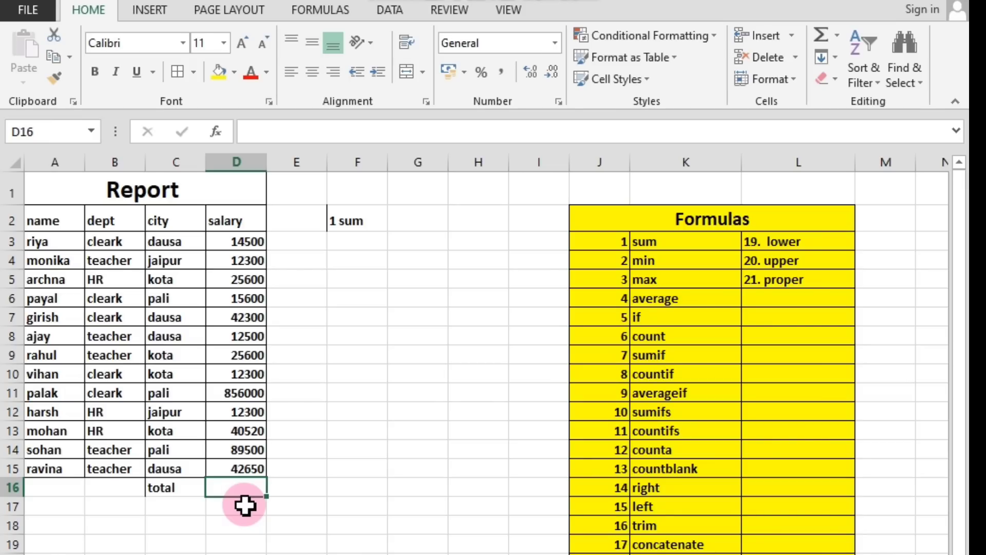
{"action": "type", "text": "s"}
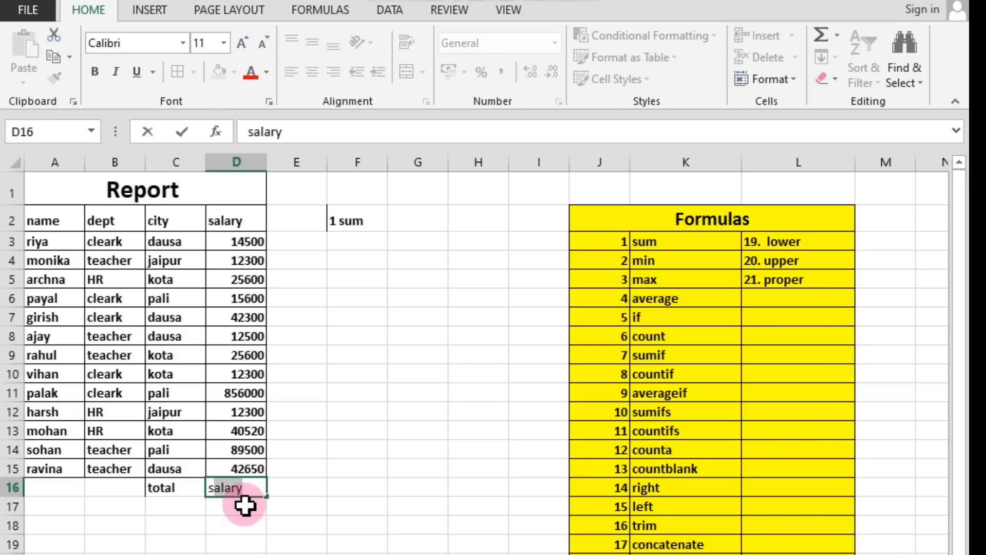
{"action": "type", "text": "um"}
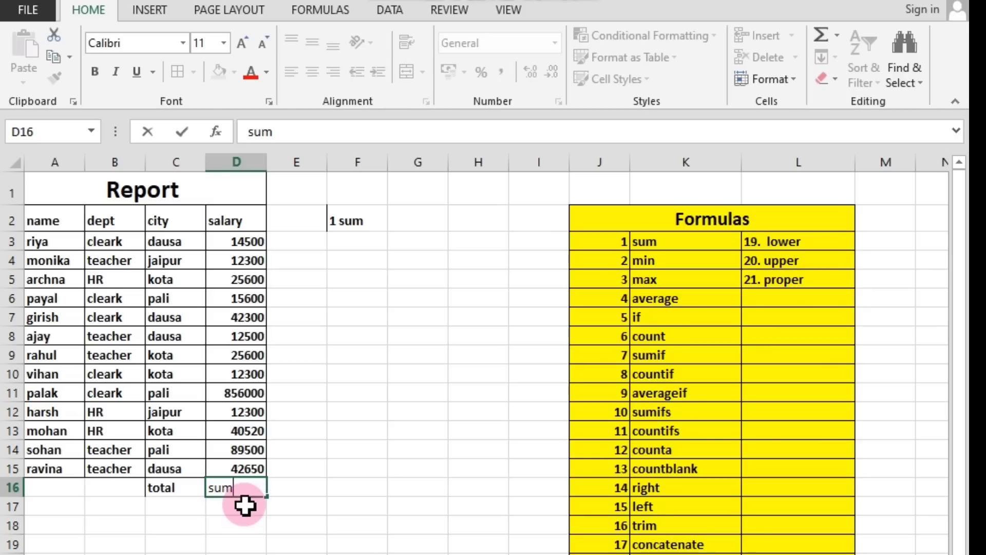
{"action": "key", "text": "BackSpace"}
{"action": "key", "text": "BackSpace"}
{"action": "key", "text": "BackSpace"}
Start a SUM formula in cell D16, up to the opening bracket of its arguments.
{"action": "type", "text": "="}
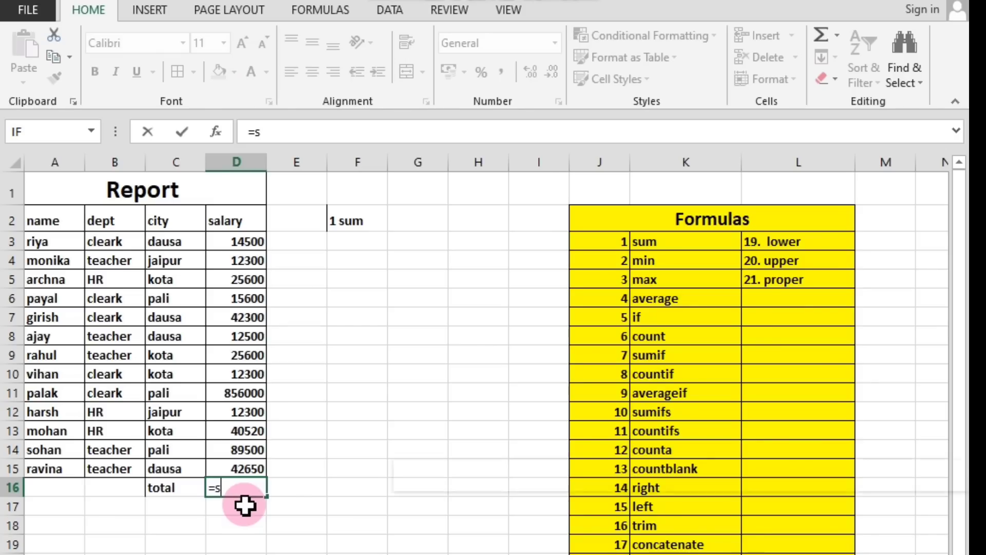
{"action": "type", "text": "sum"}
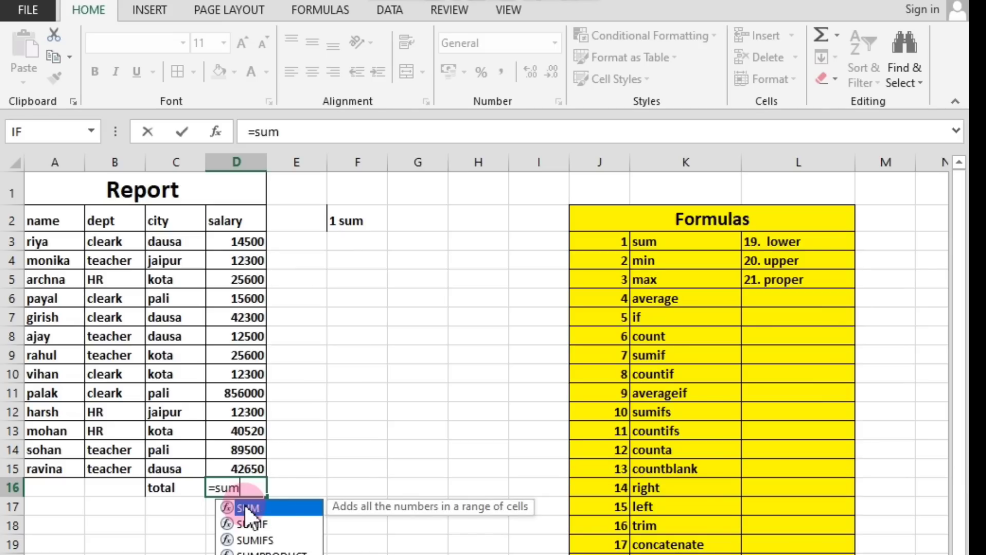
{"action": "type", "text": "("}
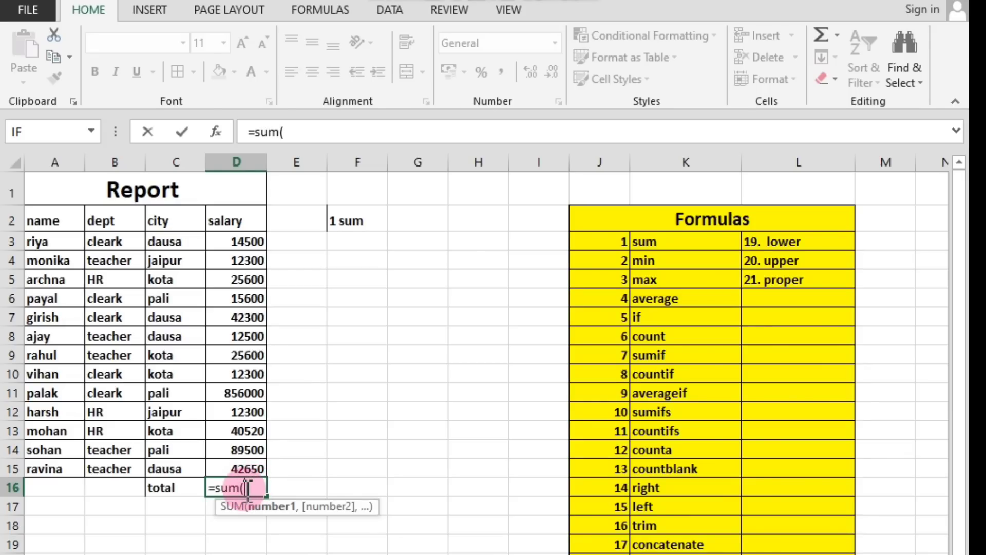
{"action": "key", "text": "BackSpace"}
{"action": "key", "text": "BackSpace"}
{"action": "key", "text": "BackSpace"}
{"action": "key", "text": "BackSpace"}
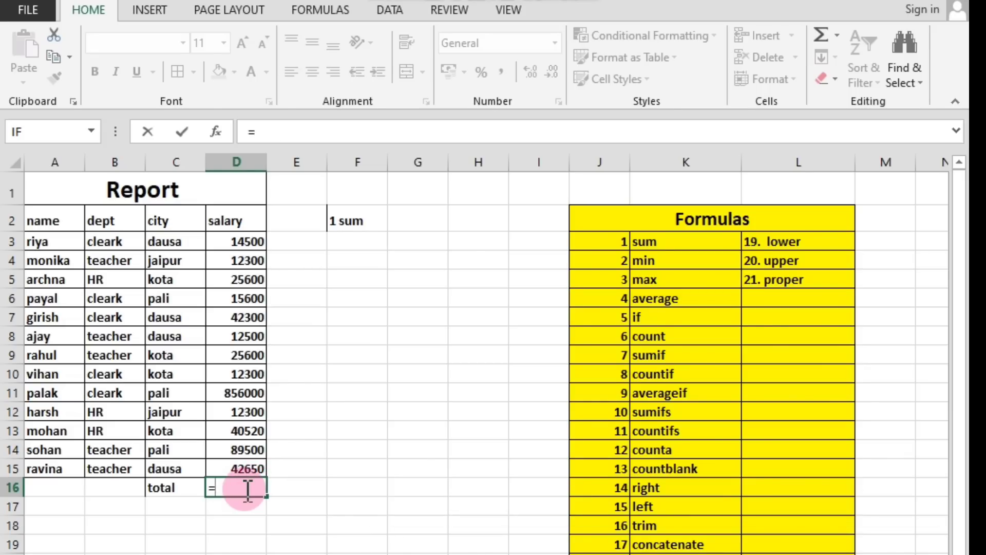
{"action": "type", "text": "sum"}
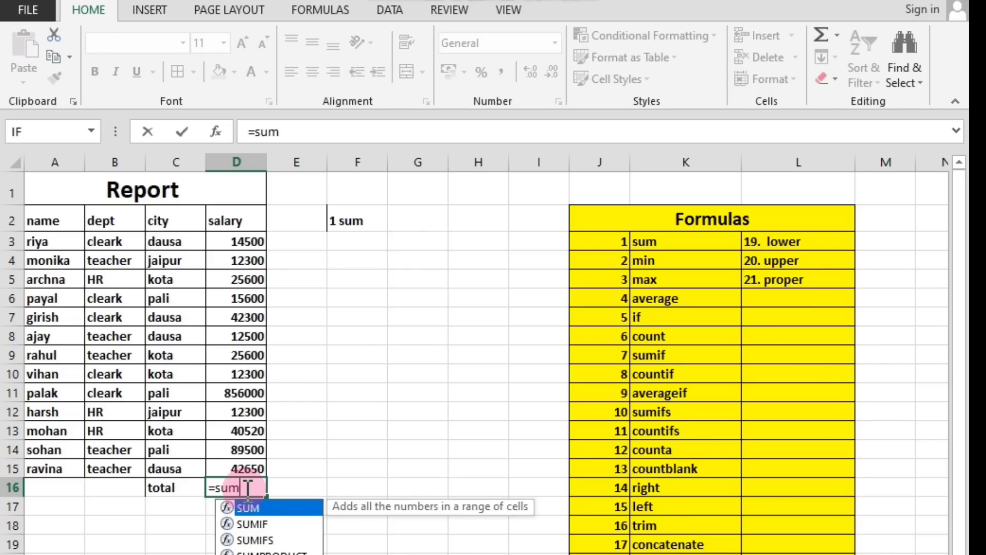
{"action": "type", "text": "("}
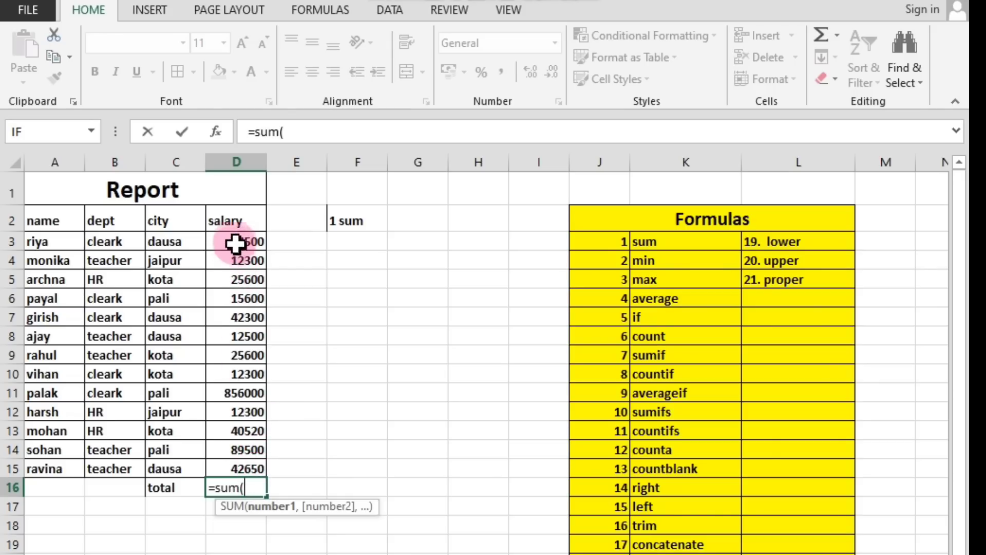
Try the salary ranges D2:D15 and D3:D15 as the SUM argument and remove the range from the formula.
{"action": "left_click_drag", "start_coordinate": [228, 221], "coordinate": [251, 468]}
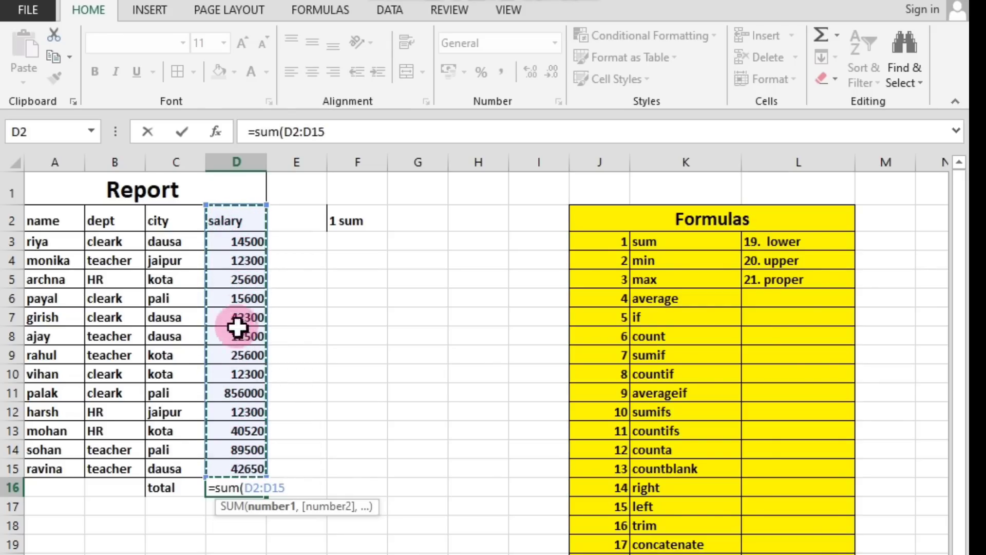
{"action": "left_click_drag", "start_coordinate": [232, 247], "coordinate": [252, 463]}
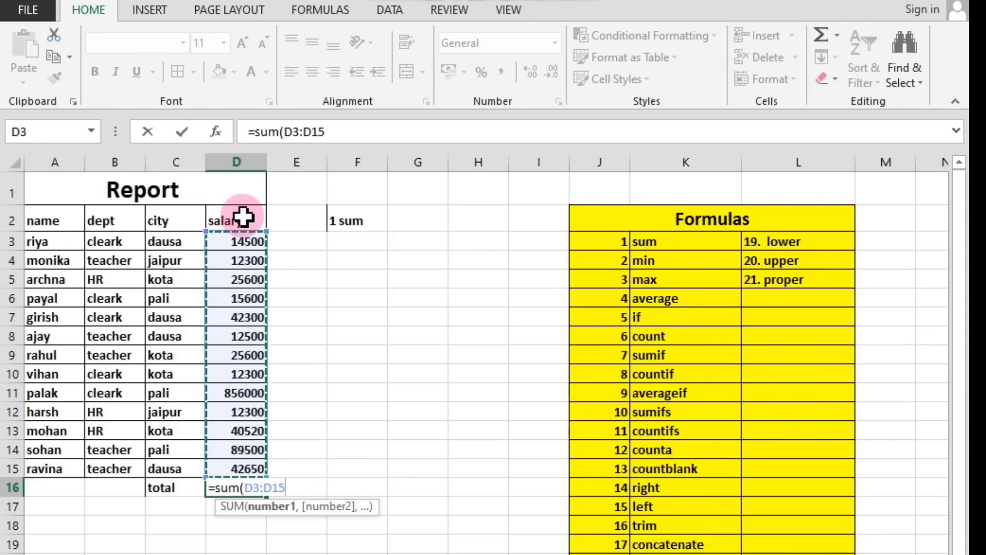
{"action": "left_click_drag", "start_coordinate": [239, 218], "coordinate": [254, 463]}
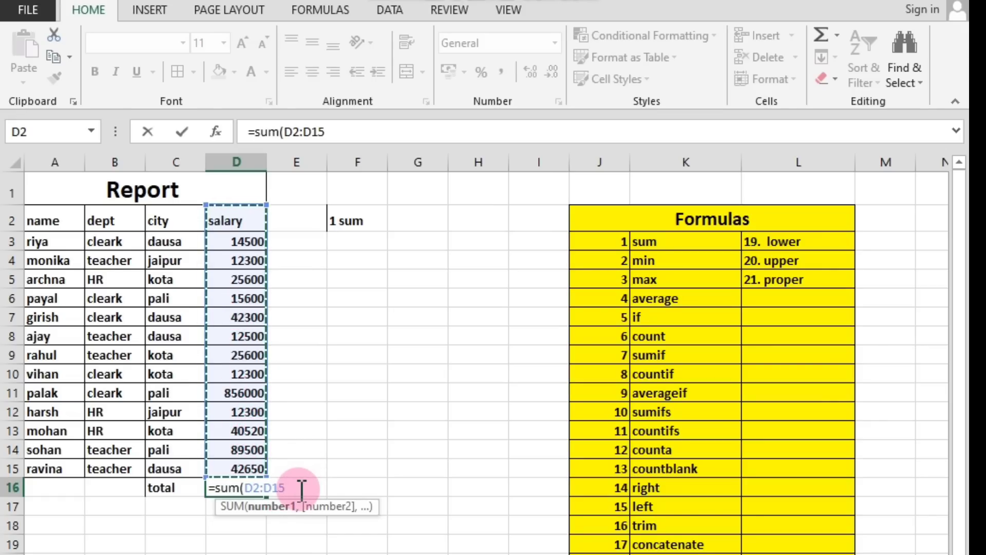
{"action": "key", "text": "BackSpace"}
{"action": "key", "text": "BackSpace"}
{"action": "key", "text": "BackSpace"}
{"action": "key", "text": "BackSpace"}
{"action": "key", "text": "BackSpace"}
{"action": "key", "text": "BackSpace"}
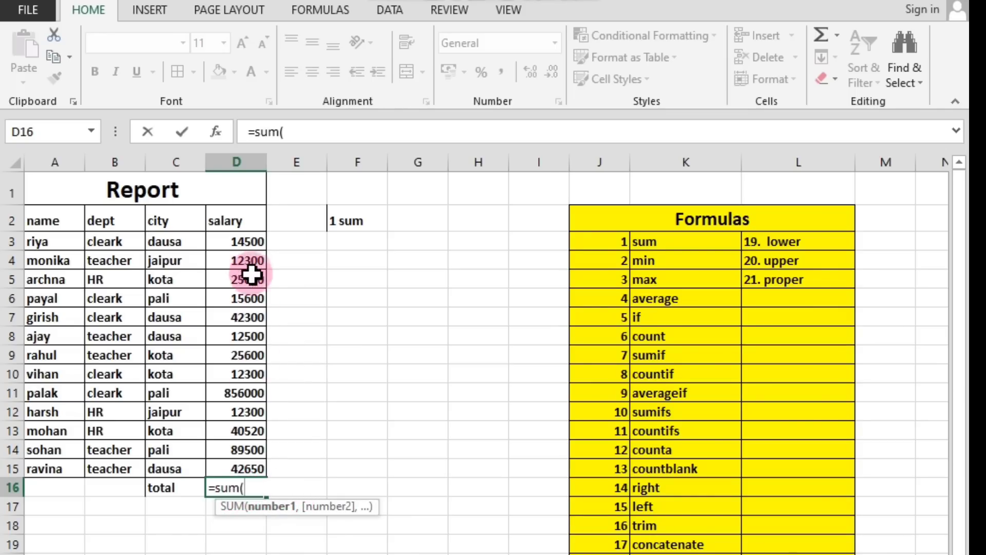
Complete the total formula in D16 as =sum(D2:D15) using the salary column including its header.
{"action": "left_click", "coordinate": [231, 222]}
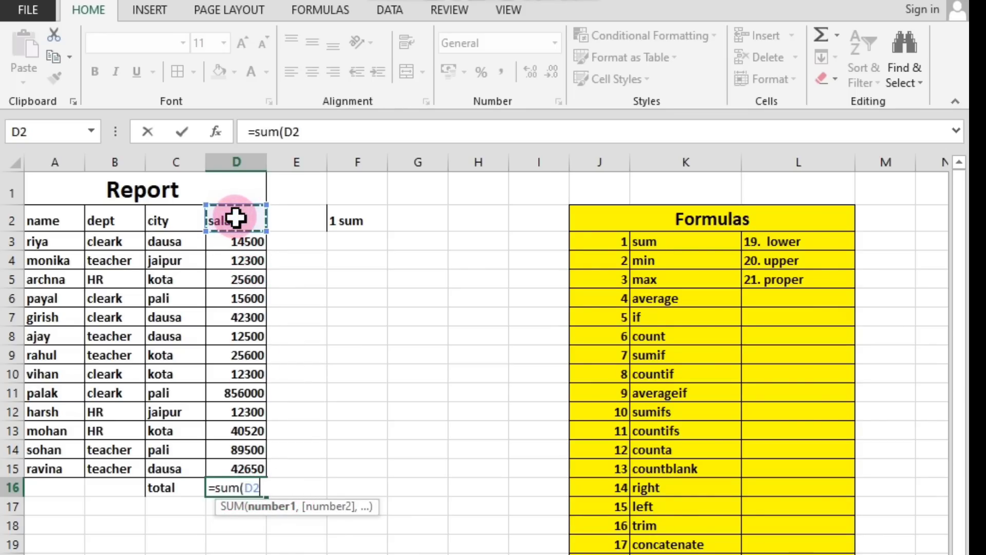
{"action": "left_click_drag", "start_coordinate": [236, 226], "coordinate": [256, 469]}
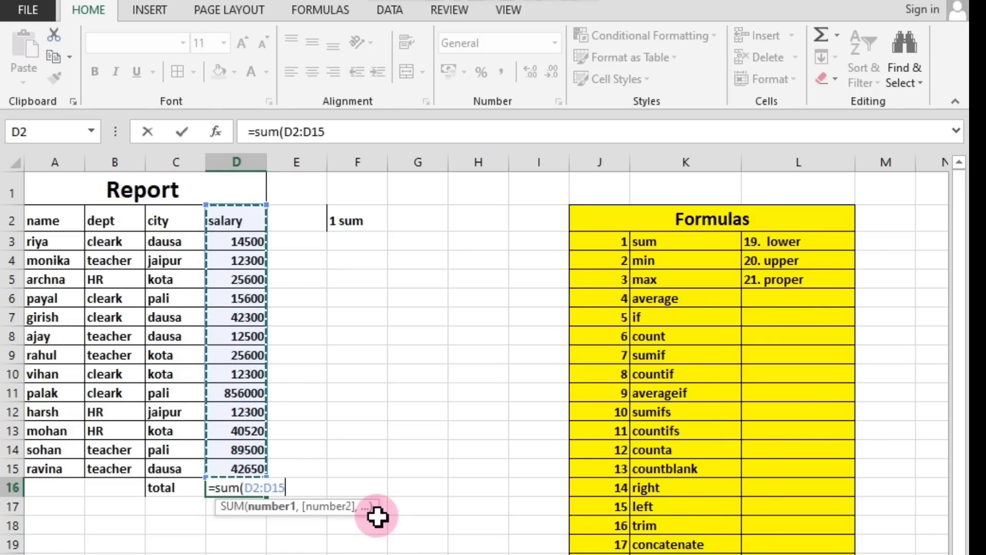
{"action": "type", "text": ")"}
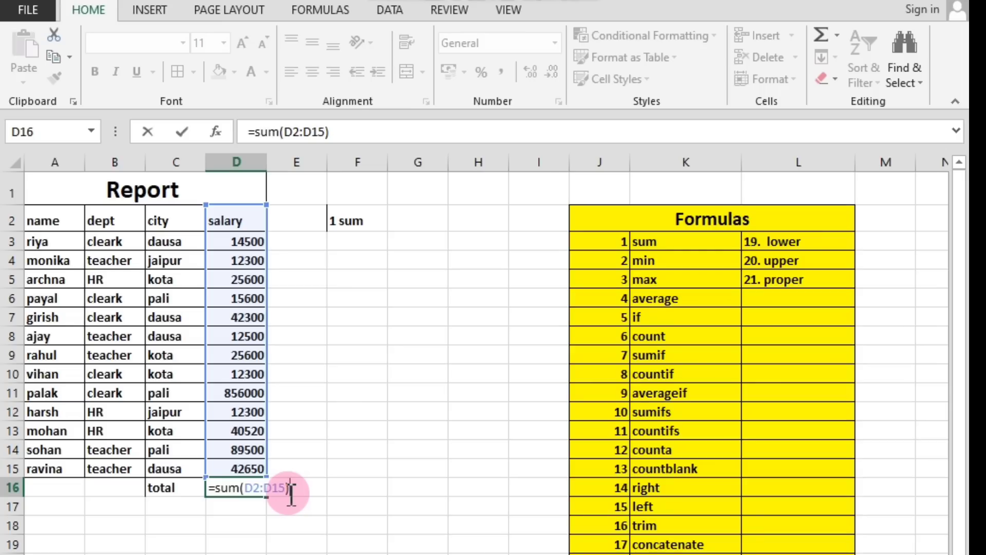
{"action": "key", "text": "Return"}
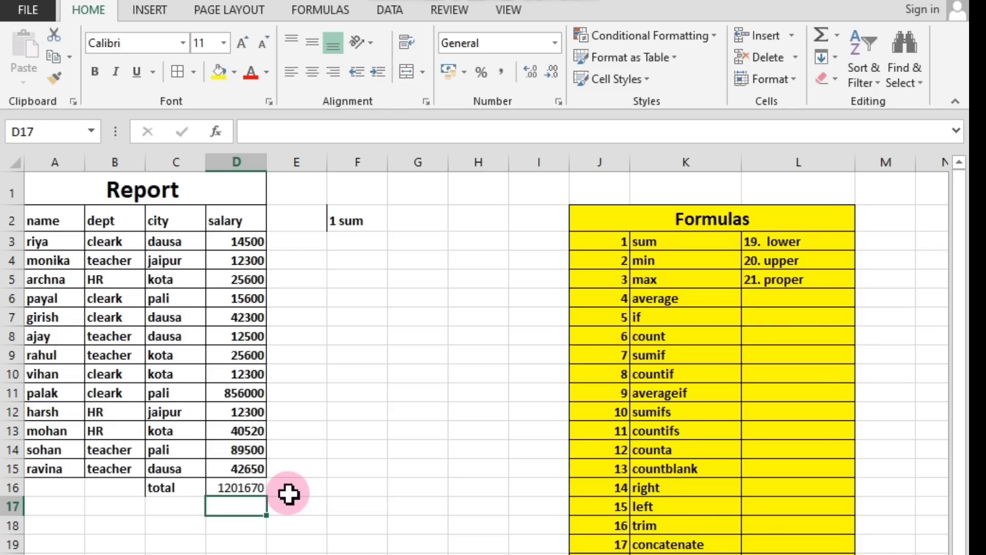
Clear the SUM formula from cell D16 and select the emptied cell again.
{"action": "left_click", "coordinate": [244, 490]}
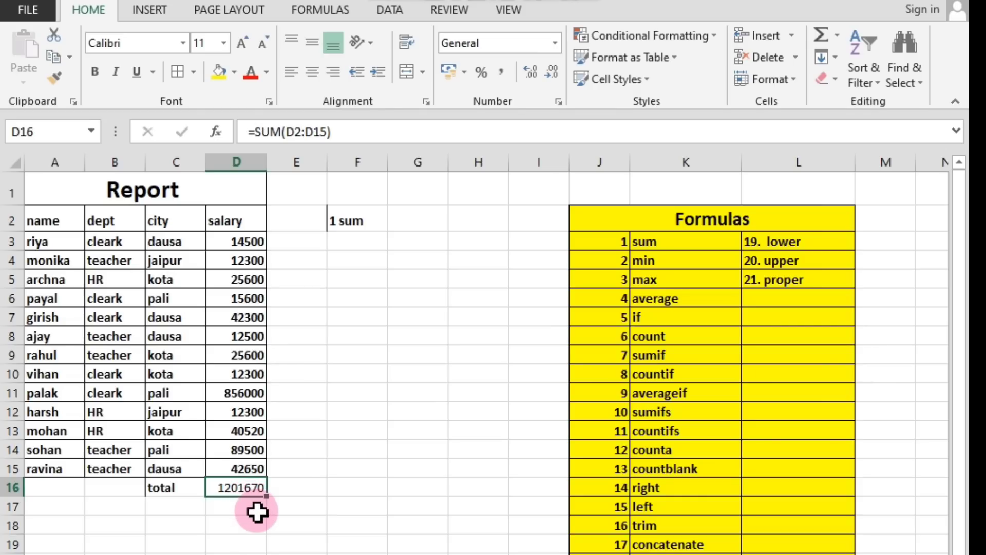
{"action": "key", "text": "BackSpace"}
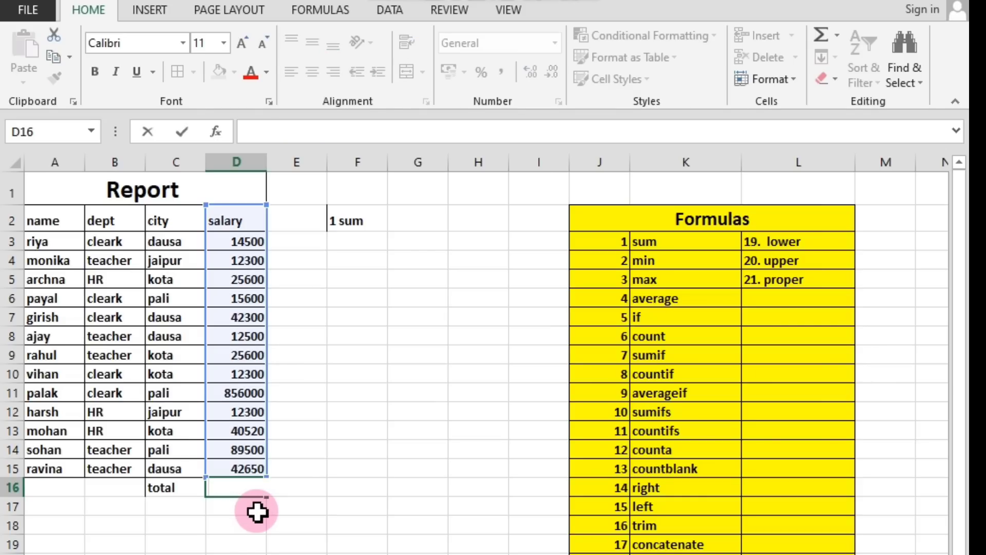
{"action": "left_click", "coordinate": [260, 521]}
{"action": "left_click", "coordinate": [241, 491]}
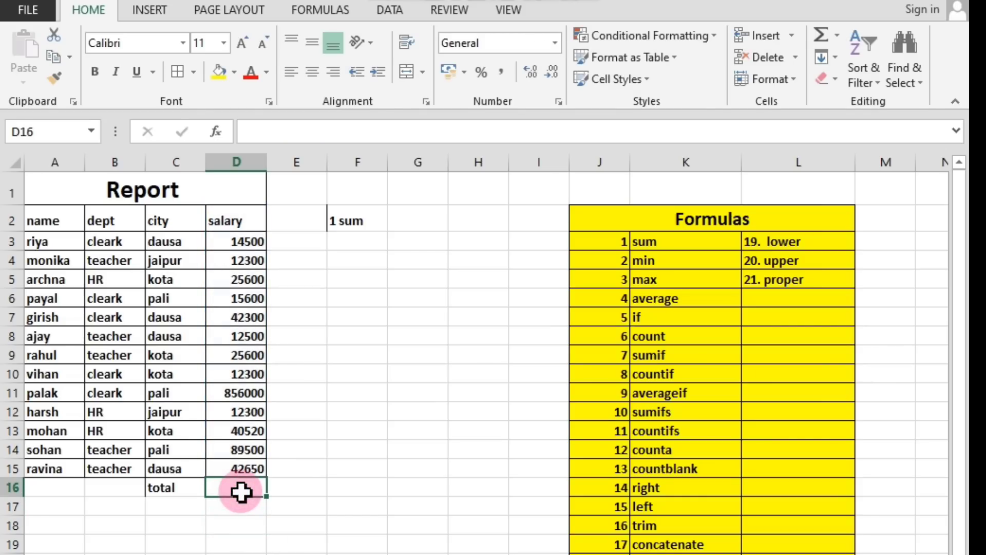
Enter the formula =sum(D2:D15) in cell D16 to total the salary column.
{"action": "type", "text": "="}
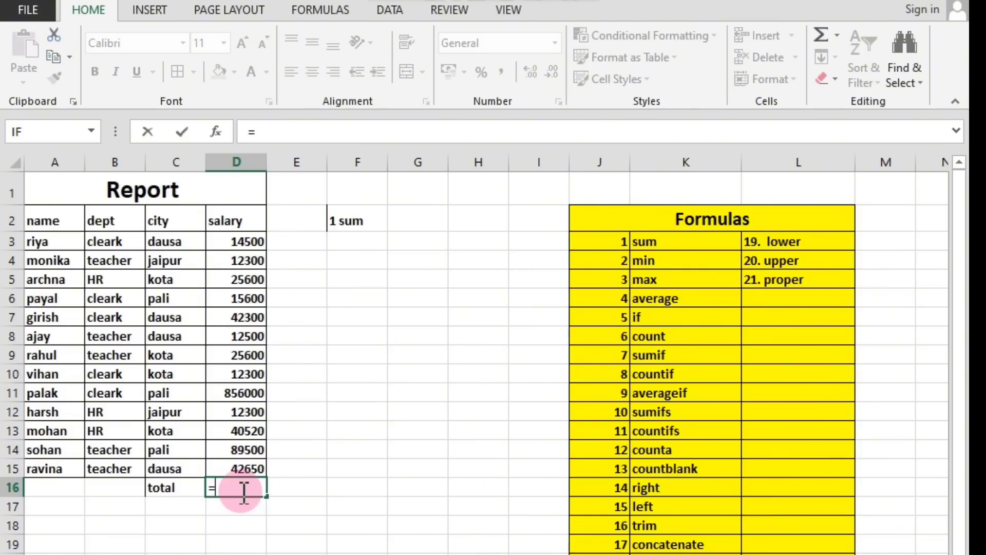
{"action": "type", "text": "s"}
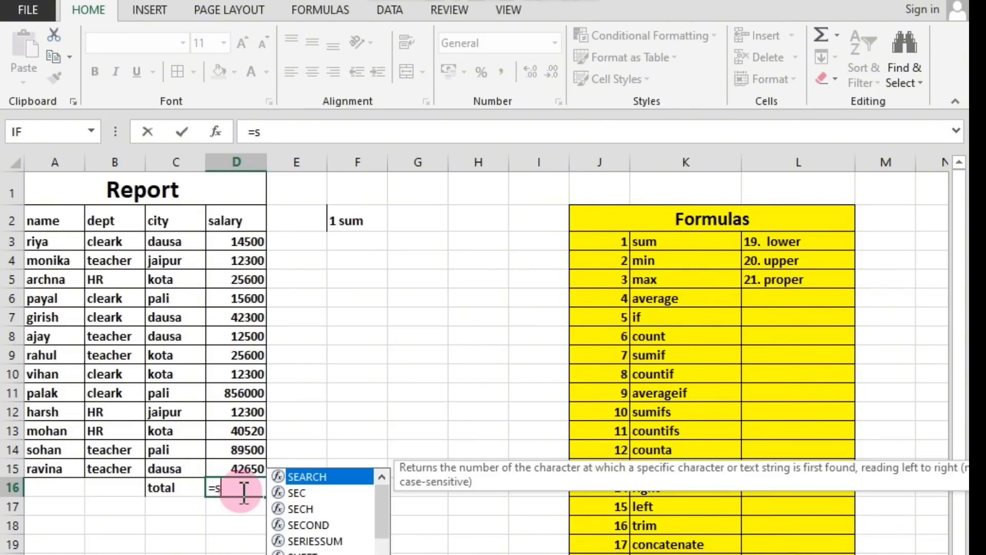
{"action": "type", "text": "um"}
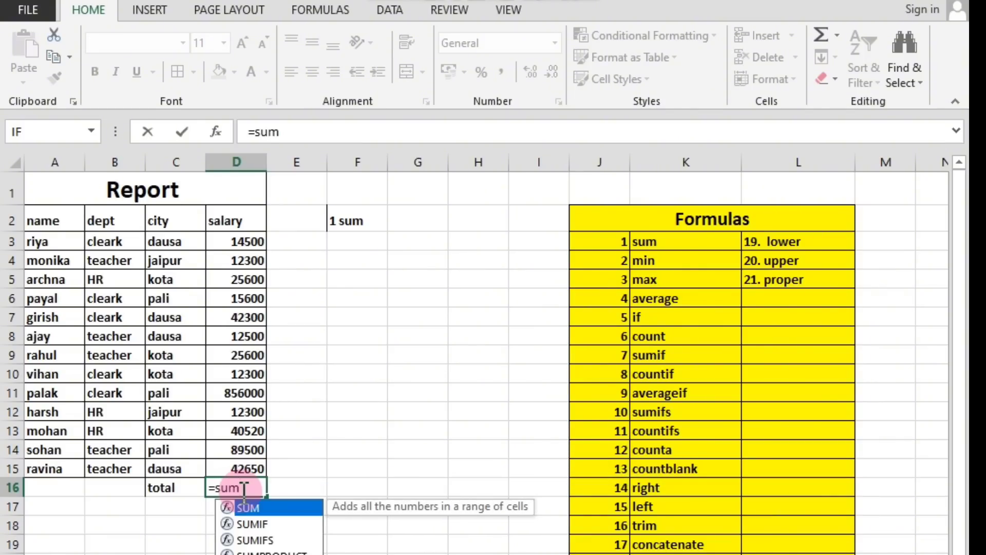
{"action": "type", "text": "("}
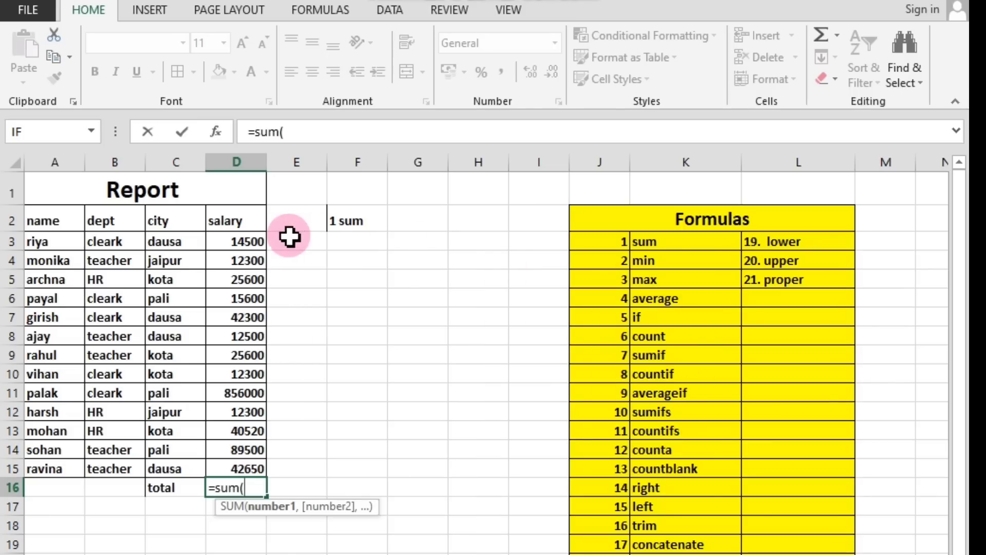
{"action": "left_click", "coordinate": [241, 211]}
{"action": "left_click_drag", "start_coordinate": [240, 212], "coordinate": [259, 466]}
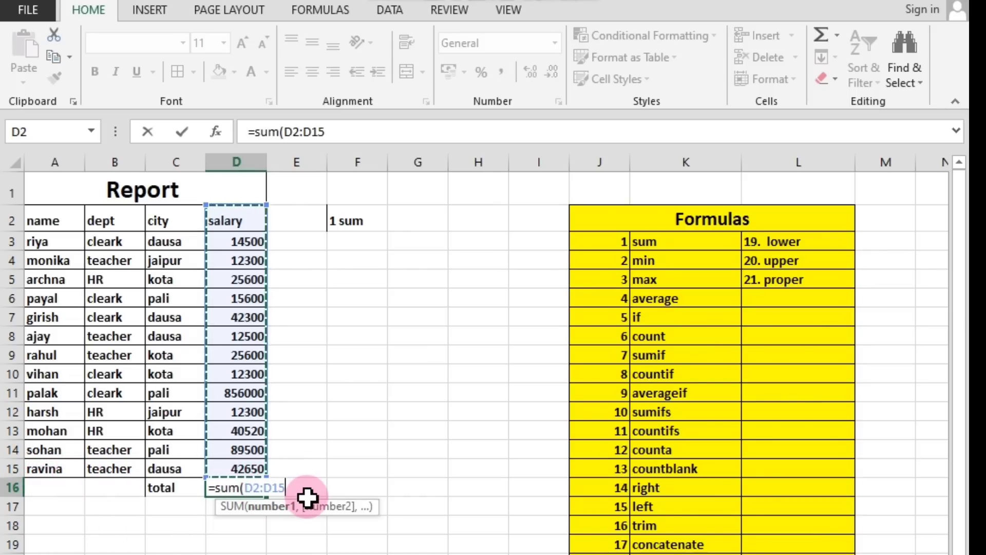
{"action": "type", "text": ")"}
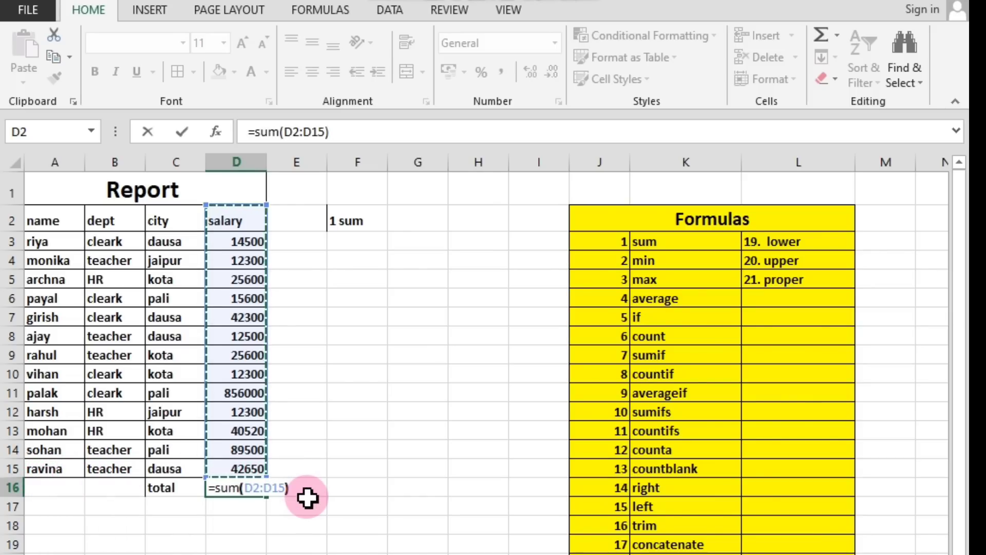
{"action": "key", "text": "Return"}
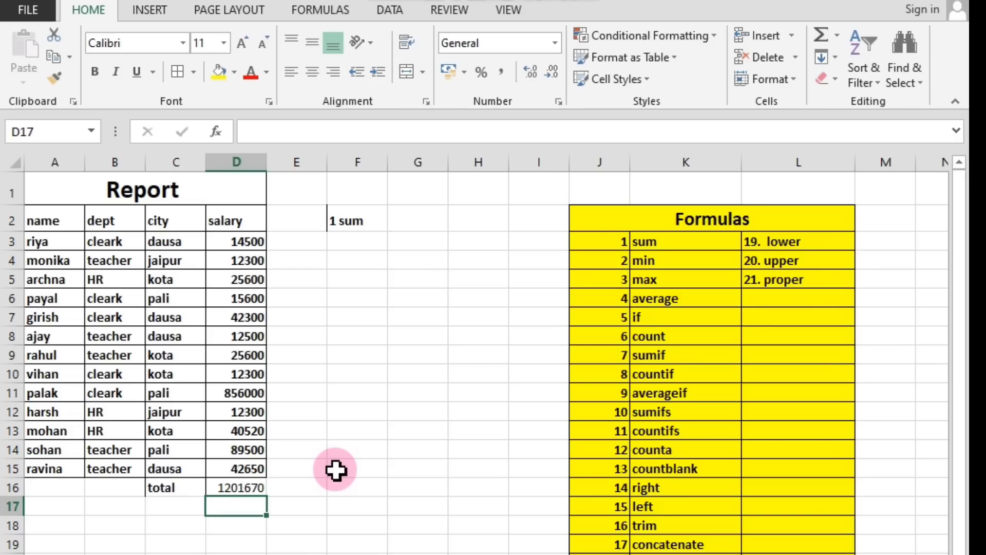
Fill the salary total cell D16 with the standard light blue color.
{"action": "left_click", "coordinate": [246, 487]}
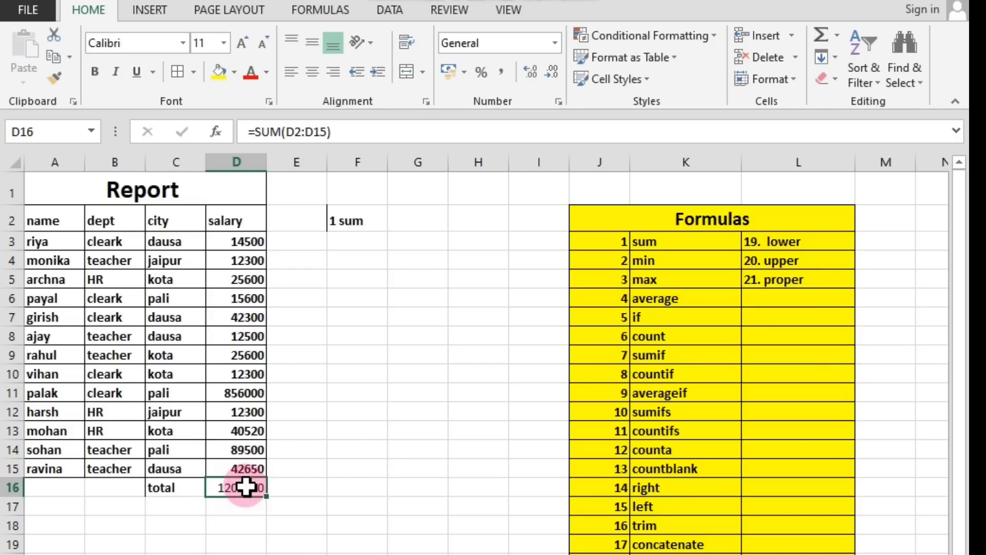
{"action": "left_click", "coordinate": [247, 501]}
{"action": "left_click", "coordinate": [245, 488]}
{"action": "left_click", "coordinate": [239, 492]}
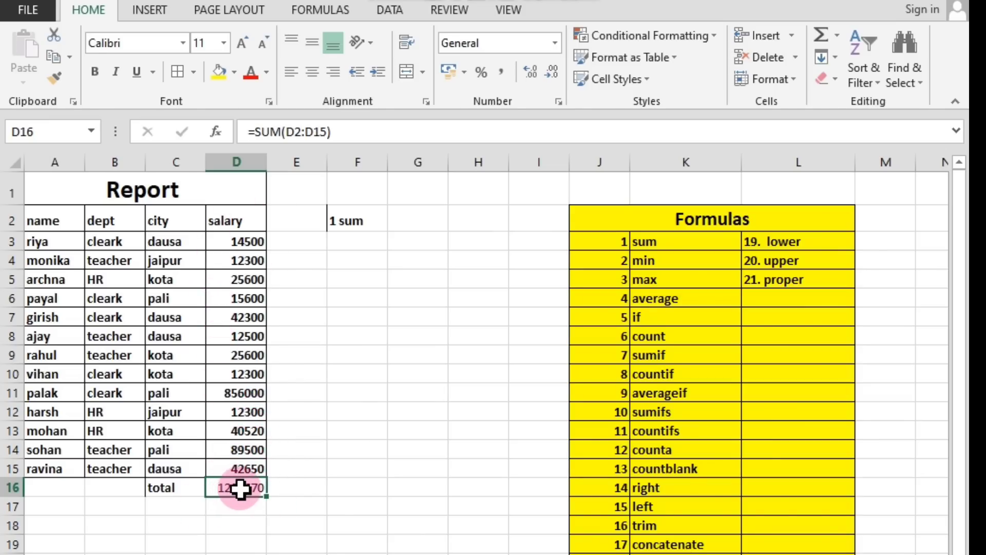
{"action": "left_click", "coordinate": [235, 73]}
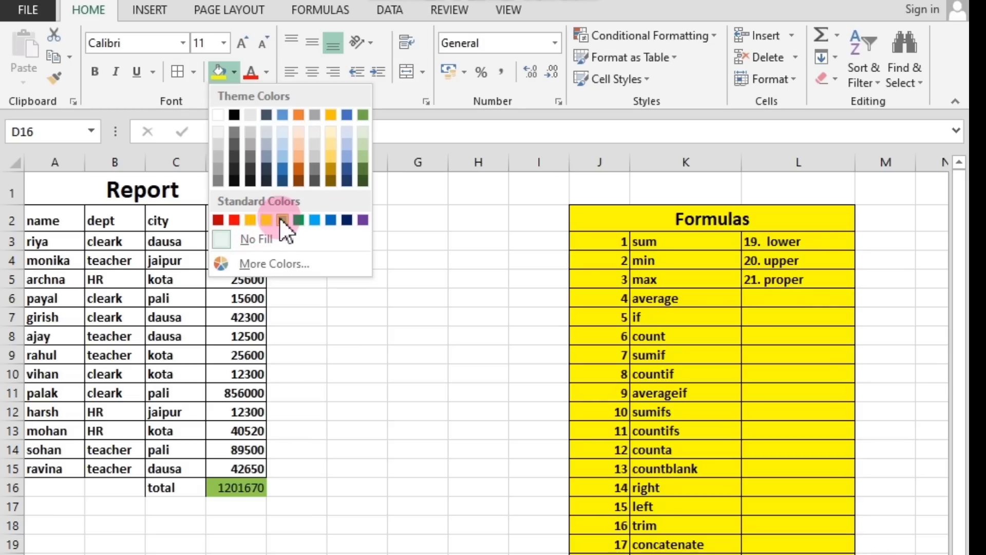
{"action": "left_click", "coordinate": [313, 217]}
{"action": "left_click", "coordinate": [270, 521]}
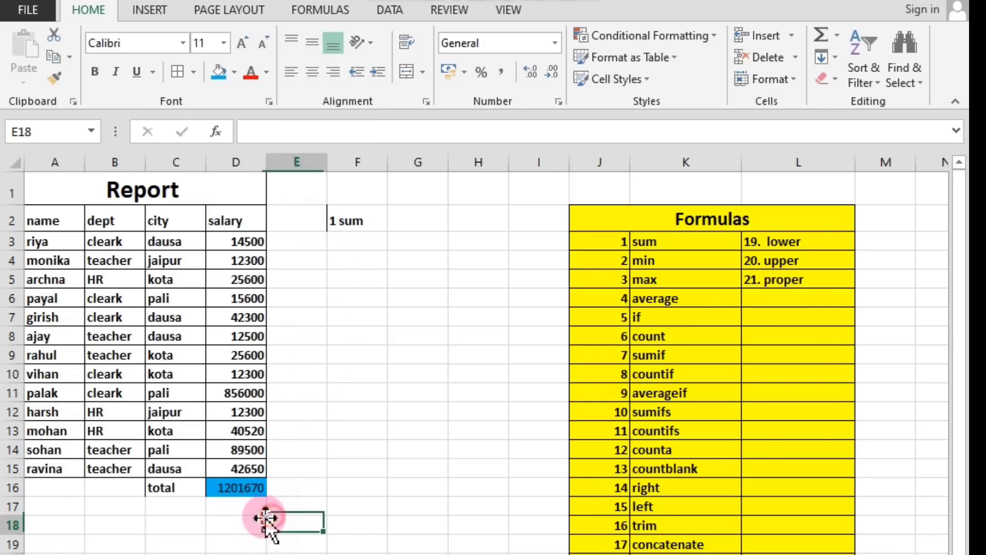
{"action": "left_click", "coordinate": [252, 490]}
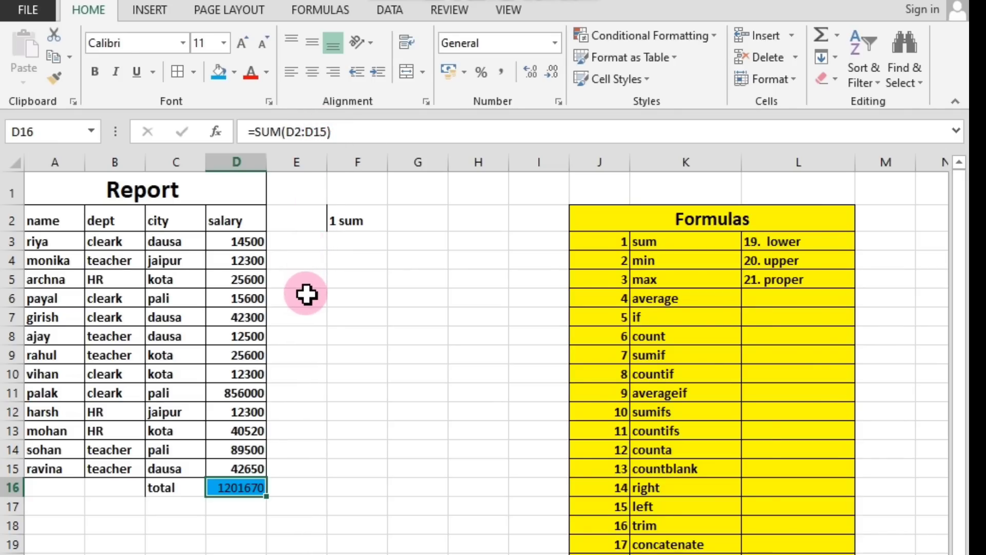
{"action": "left_click", "coordinate": [320, 360]}
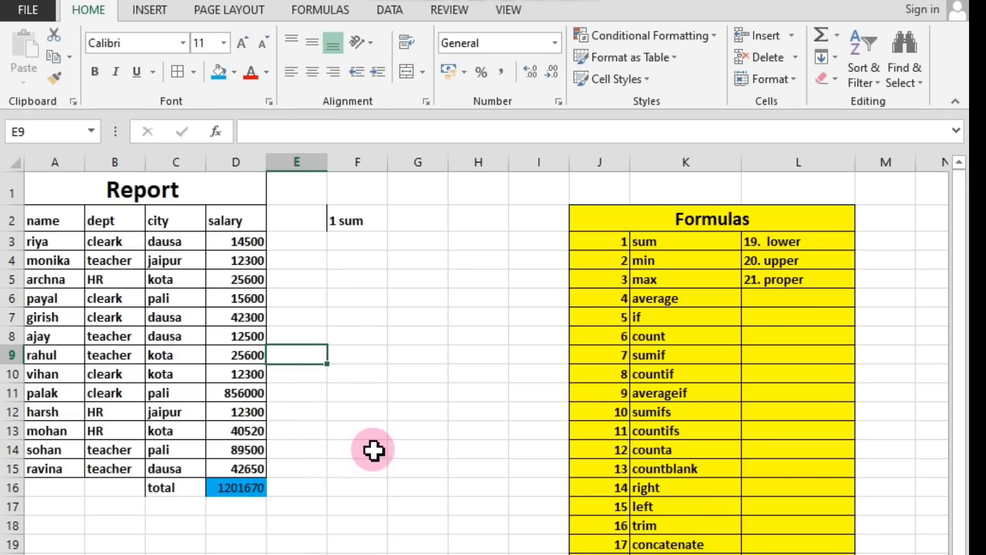
{"action": "left_click", "coordinate": [658, 269]}
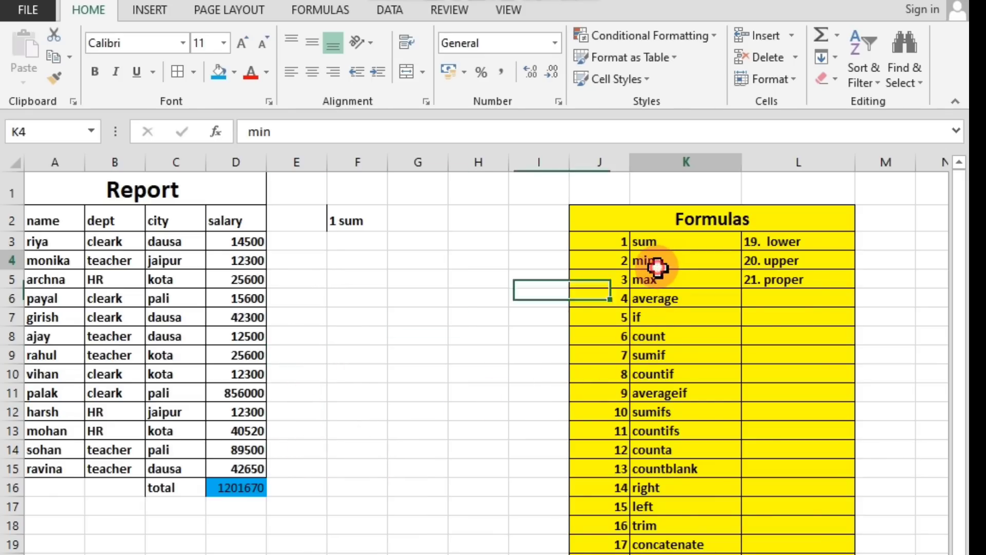
{"action": "left_click", "coordinate": [649, 242]}
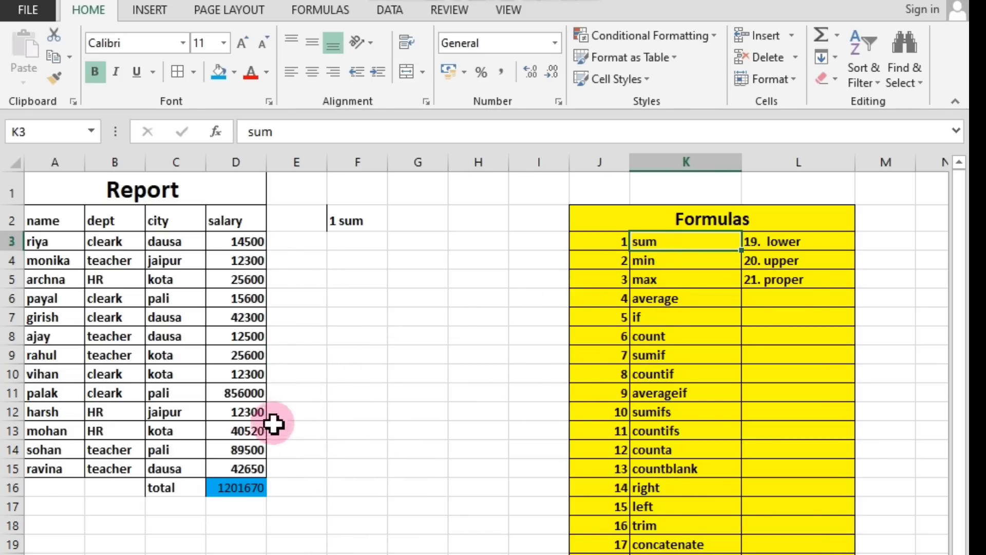
{"action": "left_click", "coordinate": [251, 487]}
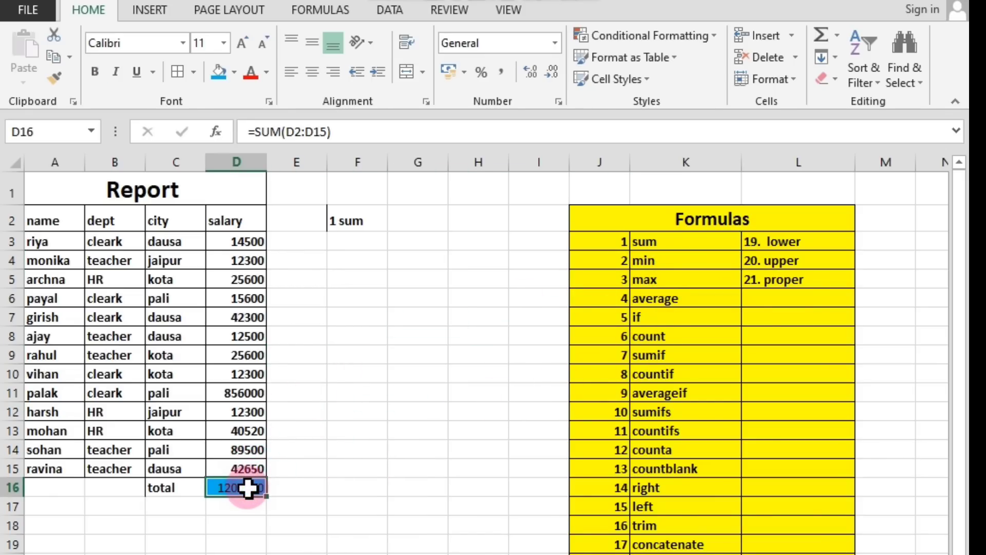
Enter the heading 2 min in cell F3, directly below the 1 sum entry.
{"action": "left_click", "coordinate": [653, 243]}
{"action": "left_click", "coordinate": [651, 265]}
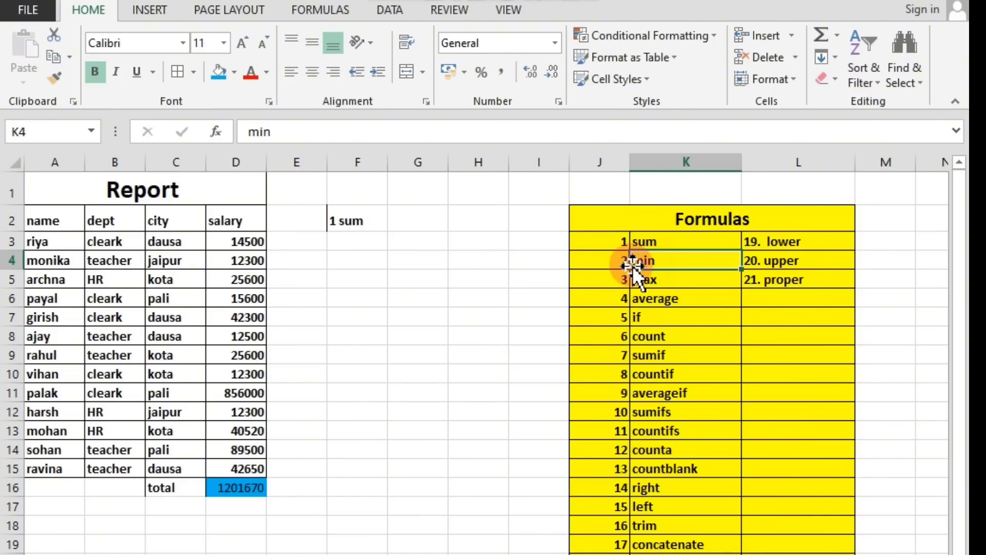
{"action": "left_click", "coordinate": [347, 238]}
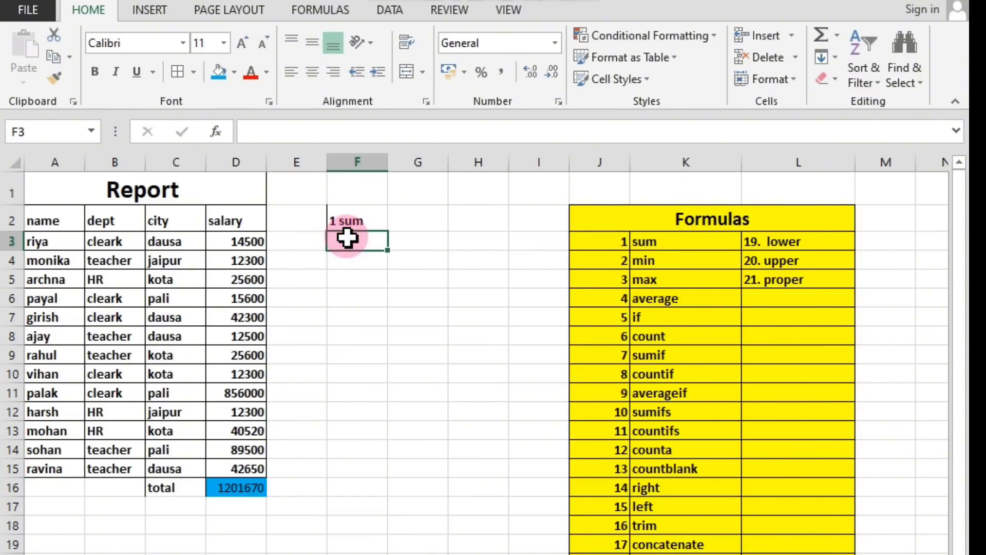
{"action": "type", "text": "2"}
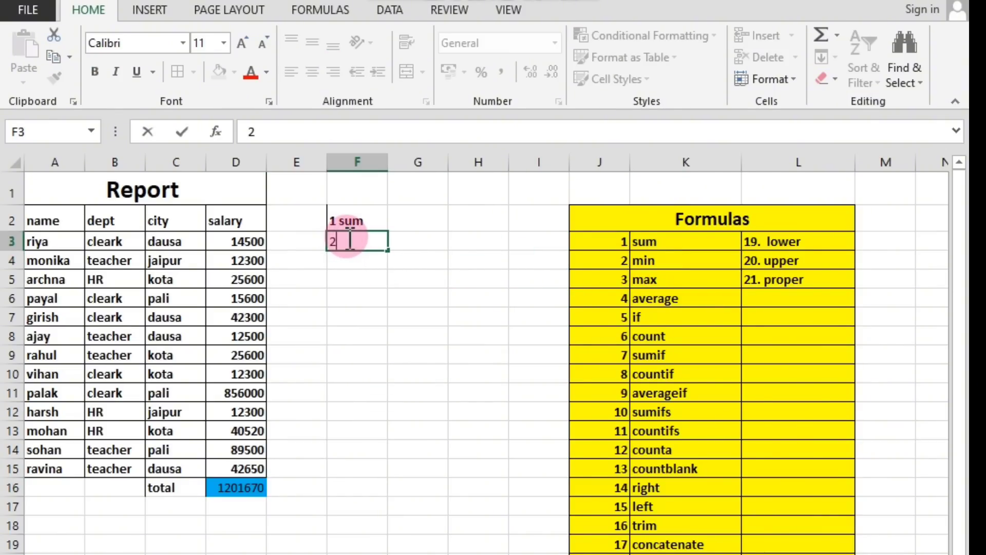
{"action": "type", "text": " min"}
{"action": "left_click", "coordinate": [353, 335]}
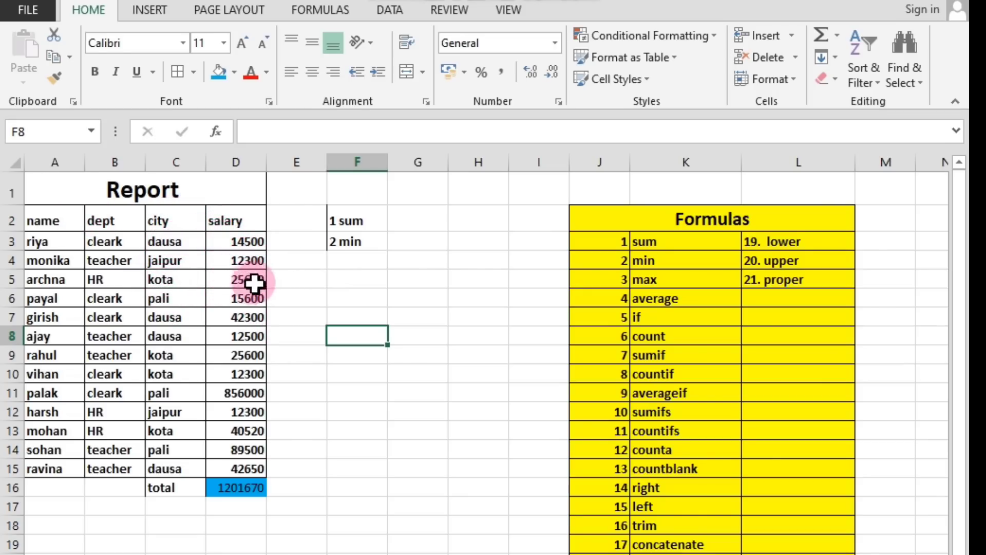
{"action": "left_click", "coordinate": [237, 508]}
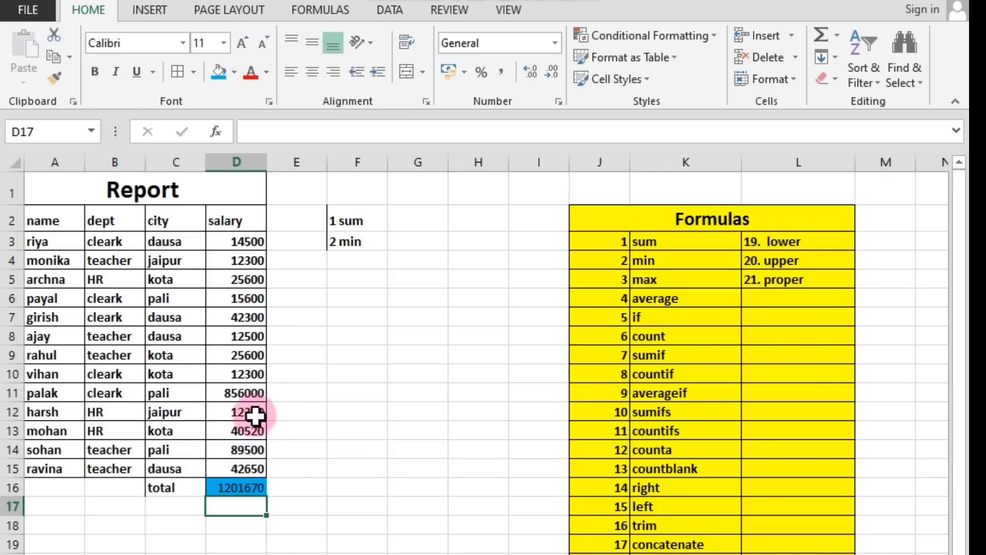
{"action": "left_click", "coordinate": [186, 507]}
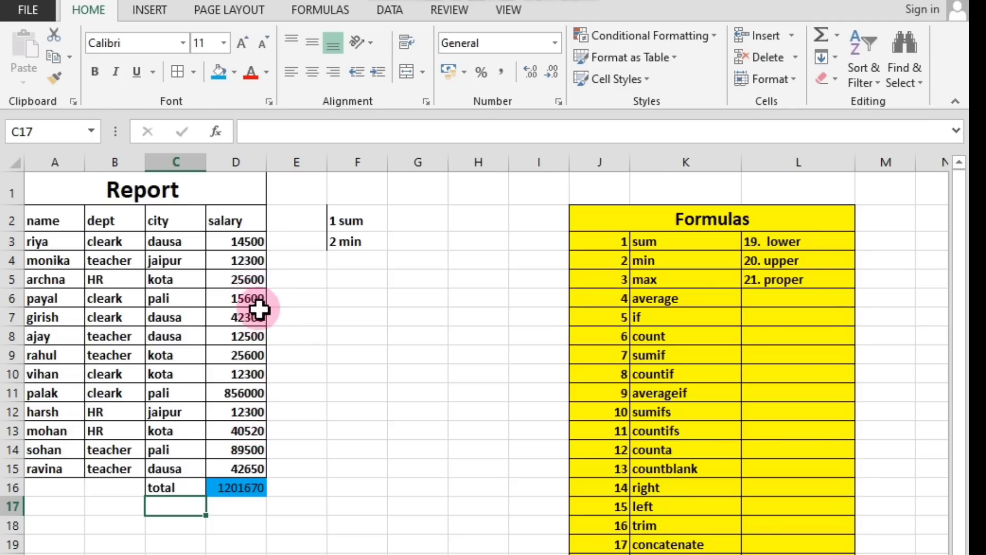
{"action": "left_click", "coordinate": [233, 510]}
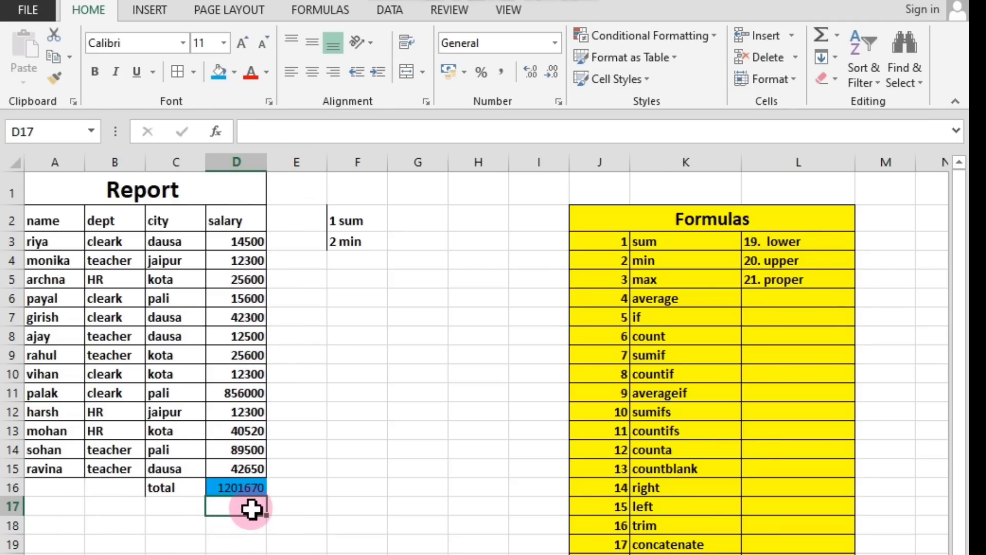
{"action": "left_click", "coordinate": [175, 508]}
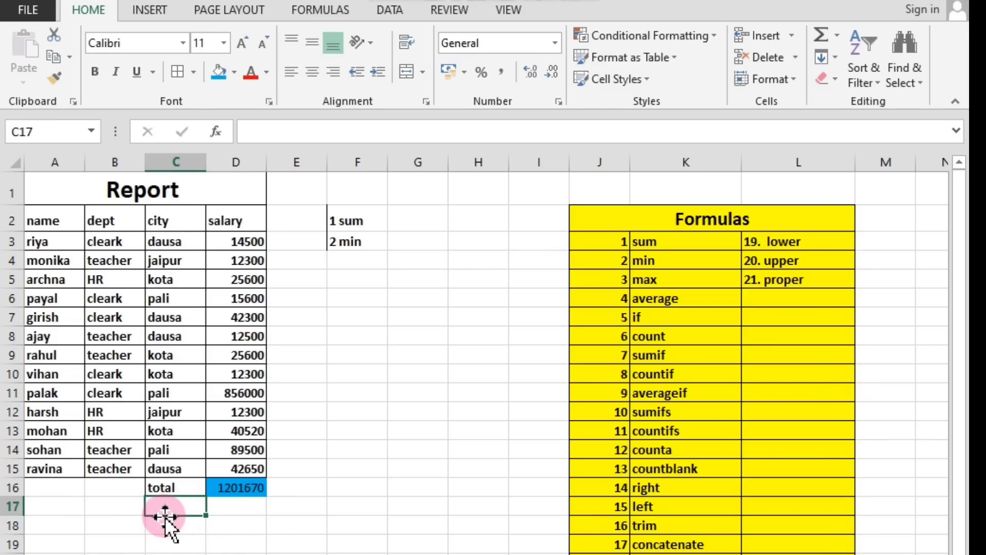
{"action": "type", "text": "sa"}
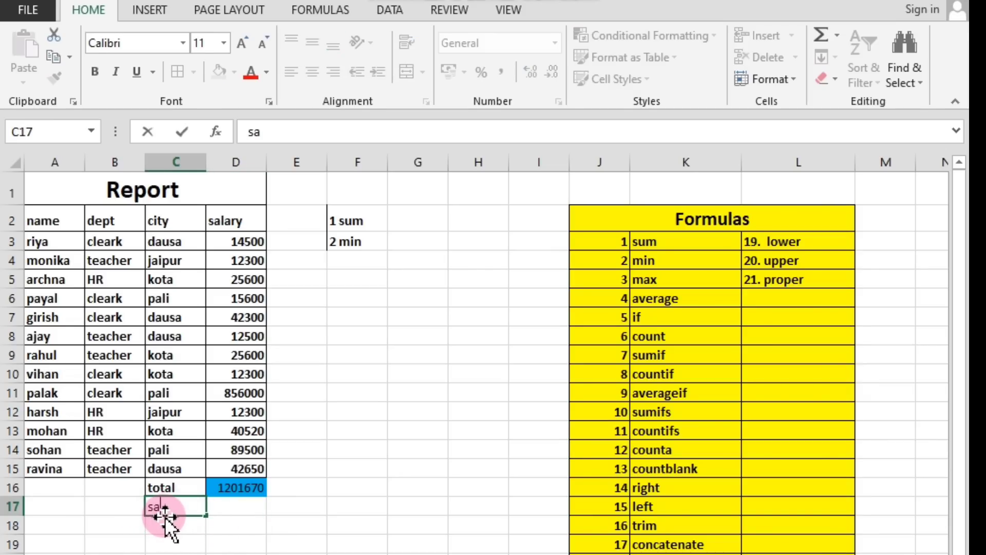
{"action": "type", "text": "bse kam"}
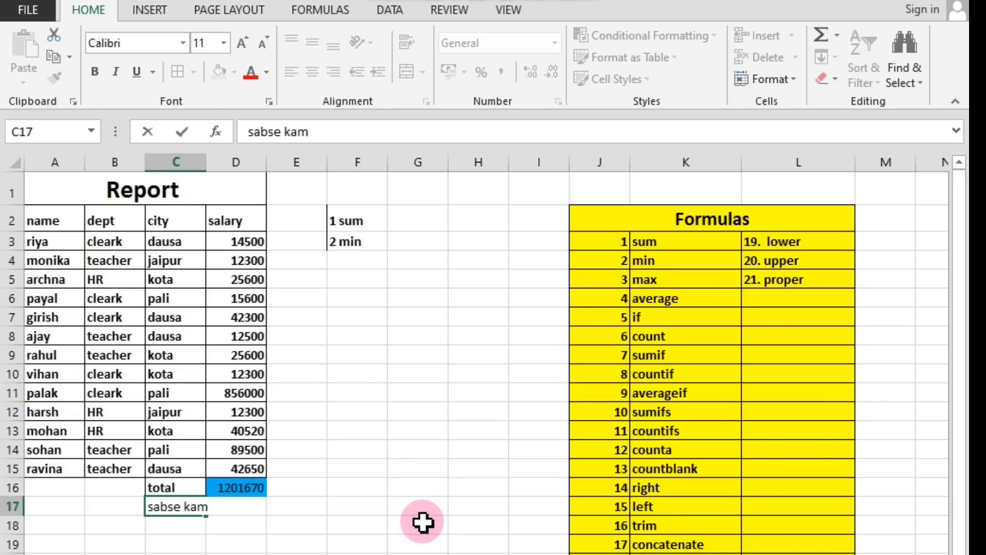
{"action": "key", "text": "BackSpace"}
{"action": "key", "text": "BackSpace"}
{"action": "key", "text": "BackSpace"}
{"action": "key", "text": "BackSpace"}
{"action": "key", "text": "BackSpace"}
{"action": "key", "text": "BackSpace"}
{"action": "key", "text": "BackSpace"}
{"action": "key", "text": "BackSpace"}
{"action": "key", "text": "BackSpace"}
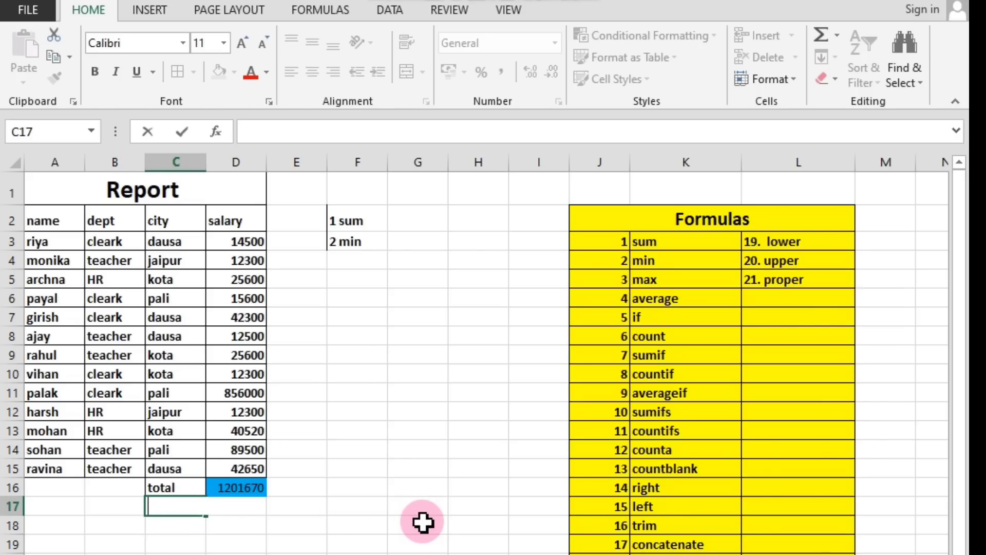
{"action": "type", "text": "min"}
{"action": "key", "text": "BackSpace"}
{"action": "key", "text": "BackSpace"}
{"action": "key", "text": "BackSpace"}
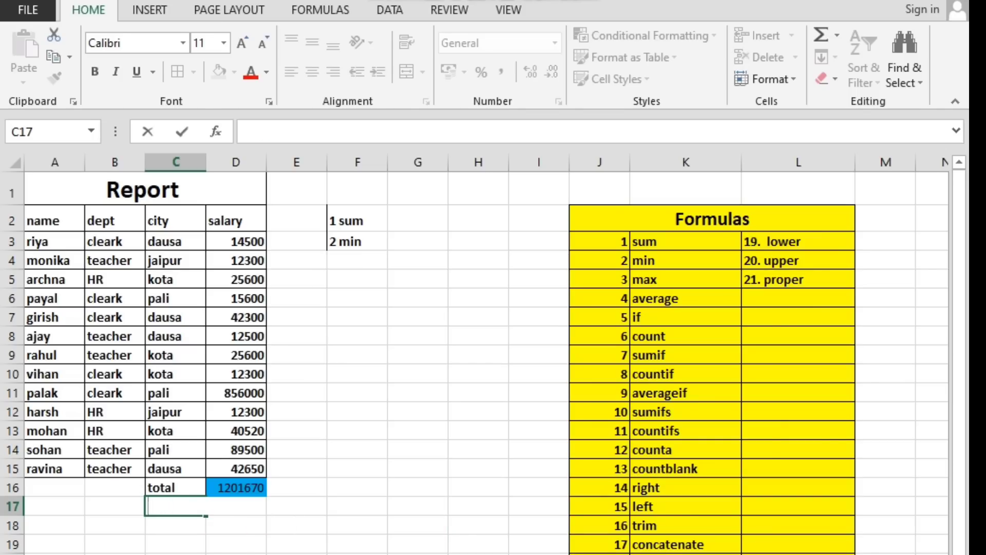
{"action": "left_click", "coordinate": [176, 554]}
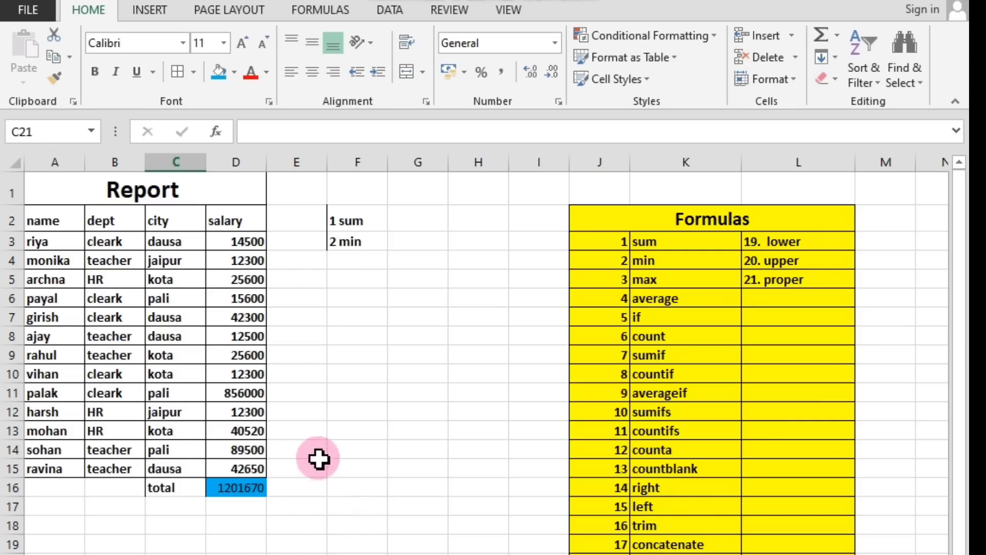
Label cell F11 as min salary and widen column F to fit the text.
{"action": "left_click", "coordinate": [308, 397]}
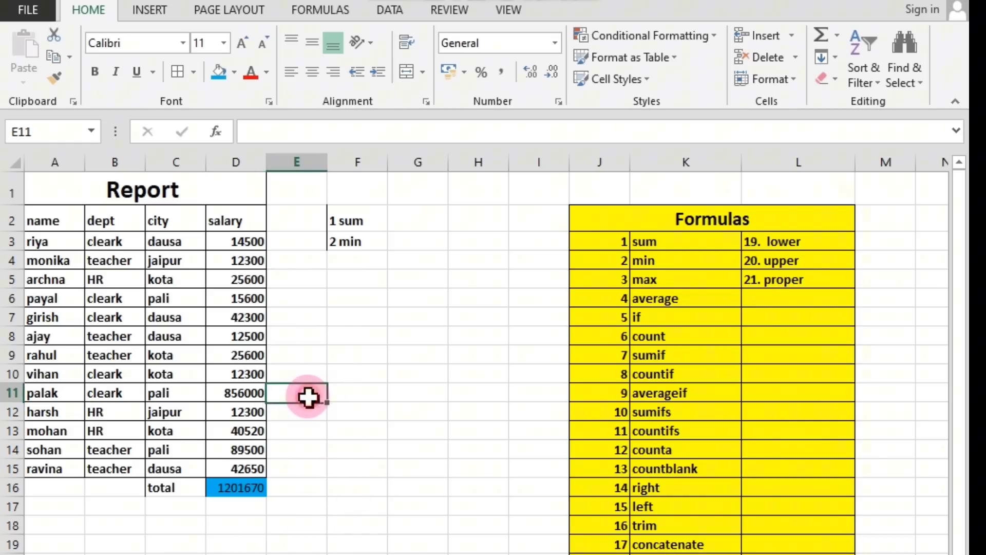
{"action": "left_click", "coordinate": [357, 394]}
{"action": "type", "text": "sa"}
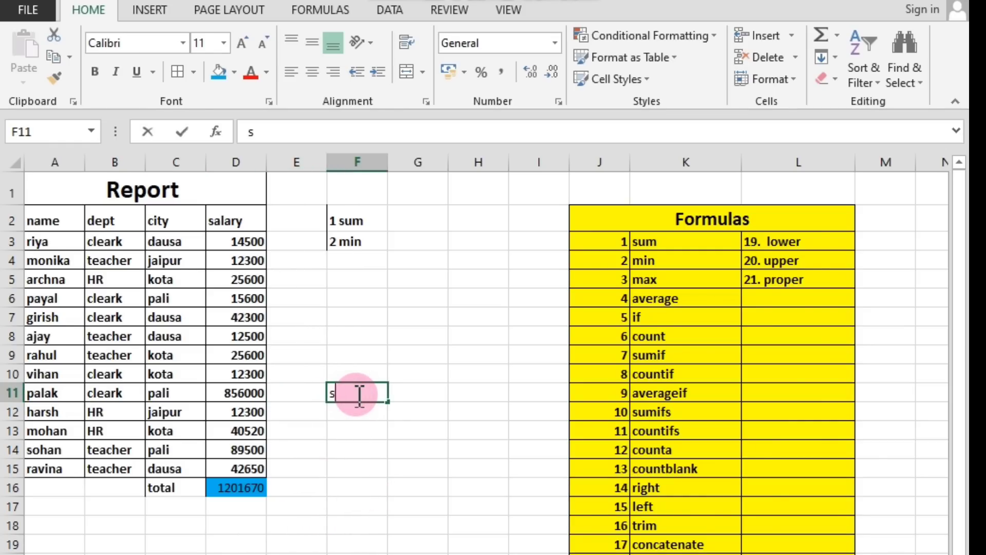
{"action": "key", "text": "BackSpace"}
{"action": "key", "text": "BackSpace"}
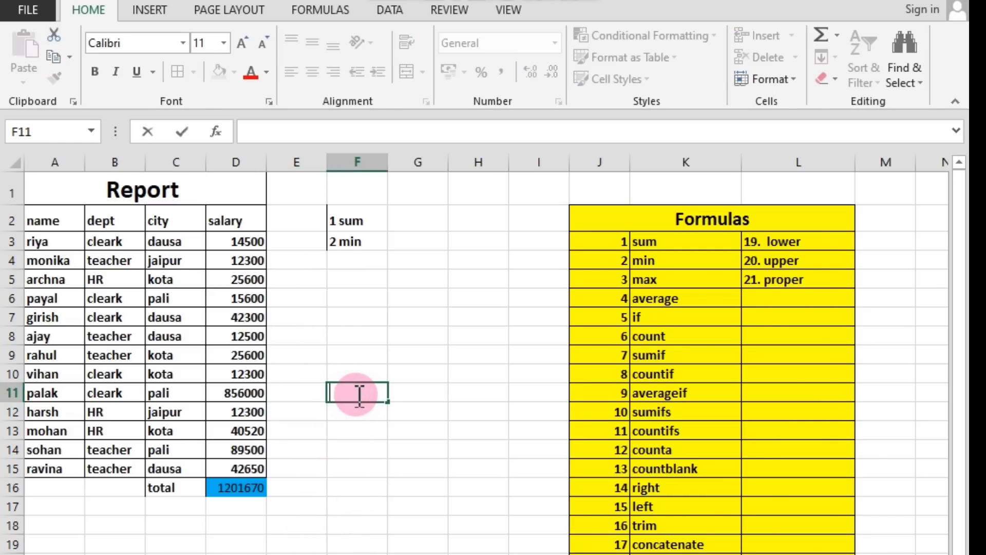
{"action": "type", "text": "min sal"}
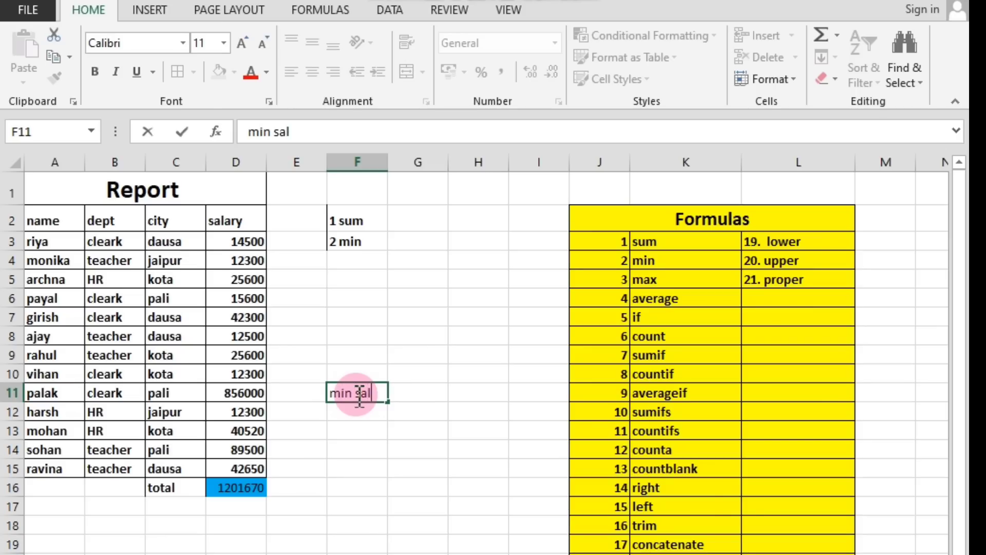
{"action": "type", "text": "ary"}
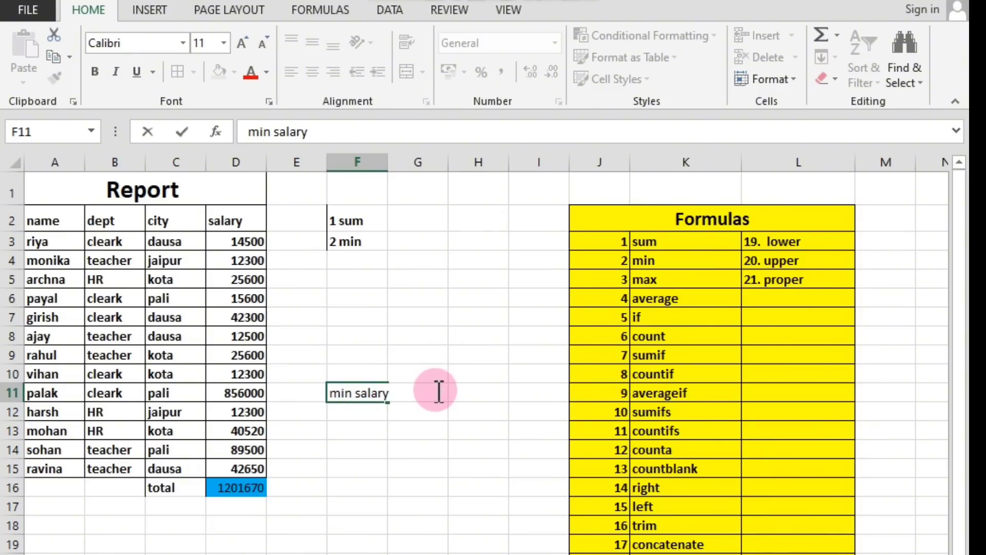
{"action": "left_click", "coordinate": [398, 429]}
{"action": "left_click", "coordinate": [410, 392]}
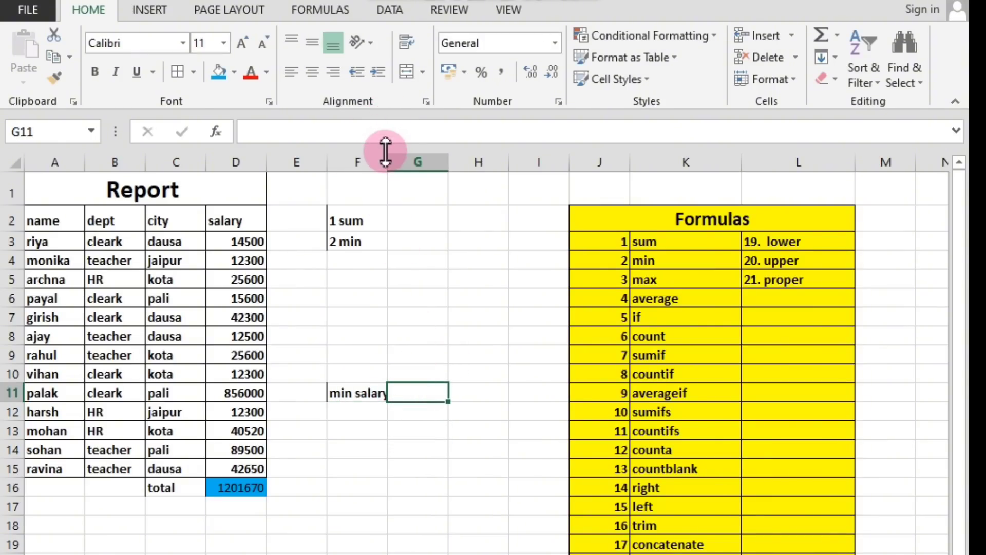
{"action": "left_click_drag", "start_coordinate": [386, 161], "coordinate": [394, 160]}
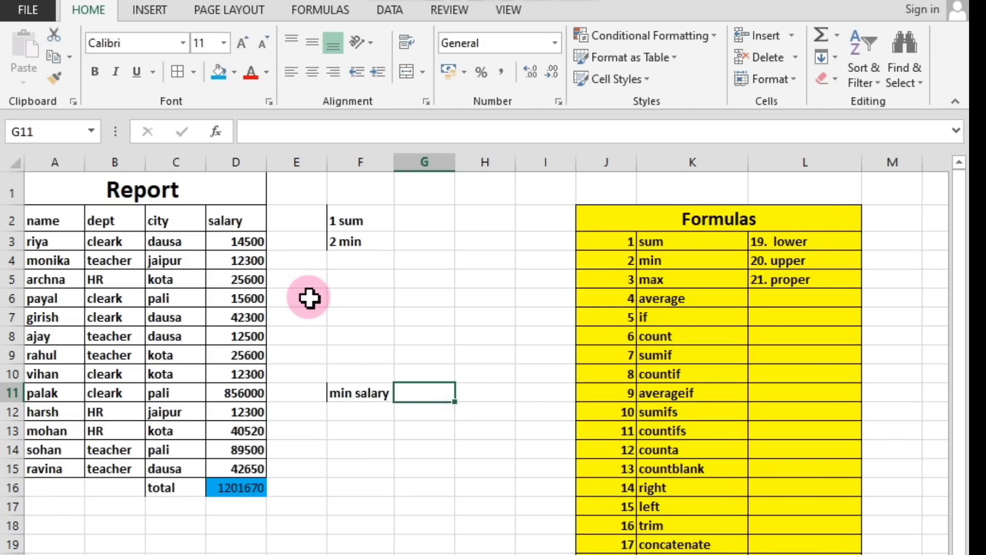
{"action": "left_click", "coordinate": [309, 342]}
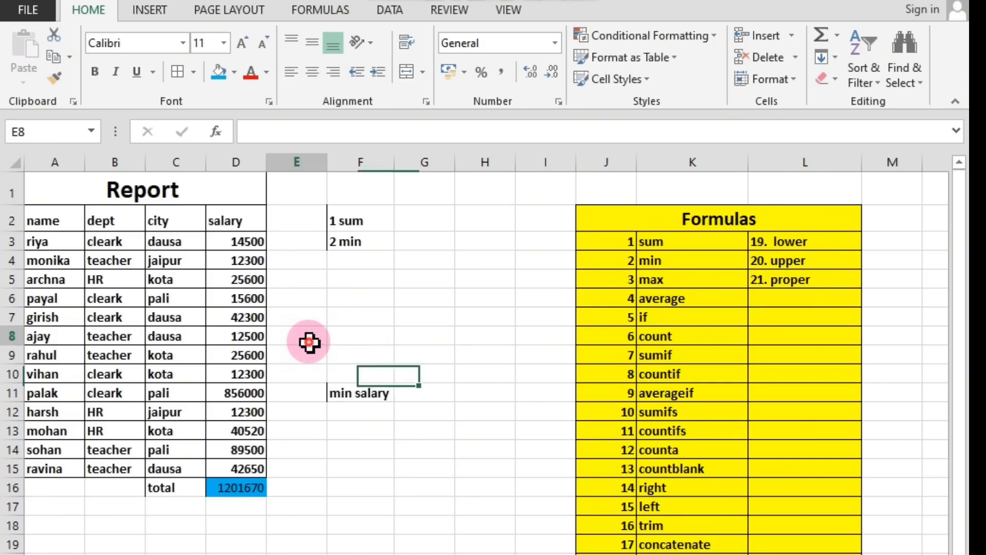
{"action": "left_click", "coordinate": [306, 357]}
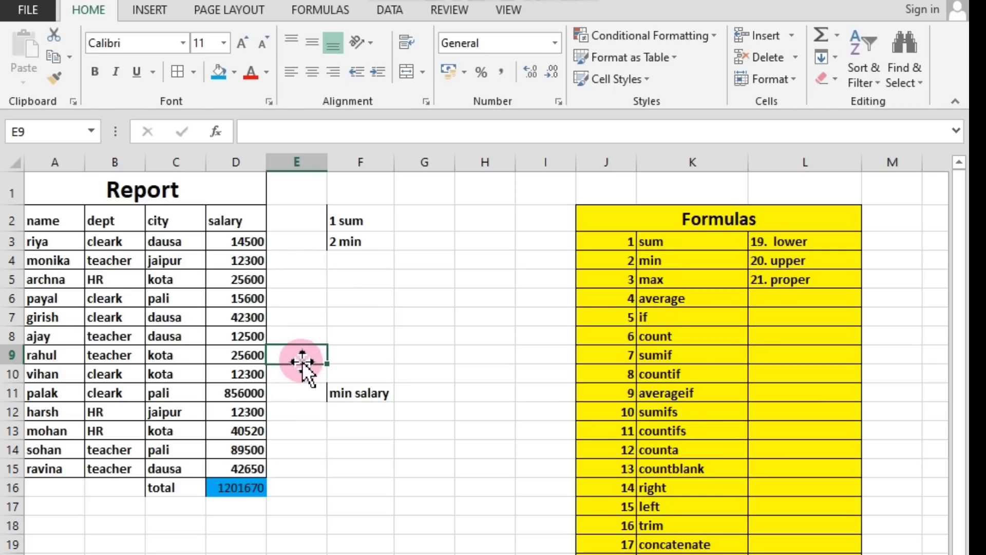
{"action": "left_click", "coordinate": [427, 392]}
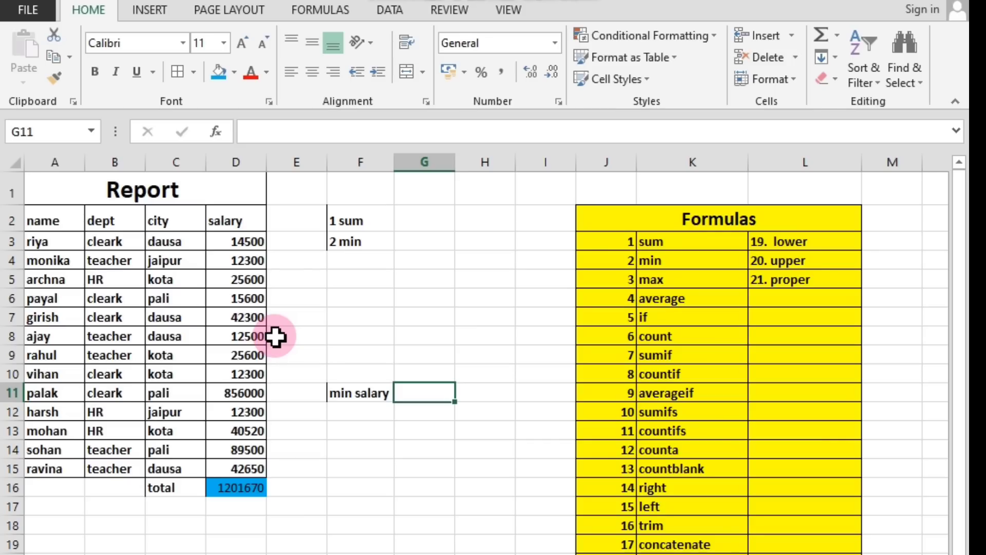
{"action": "double_click", "coordinate": [419, 394]}
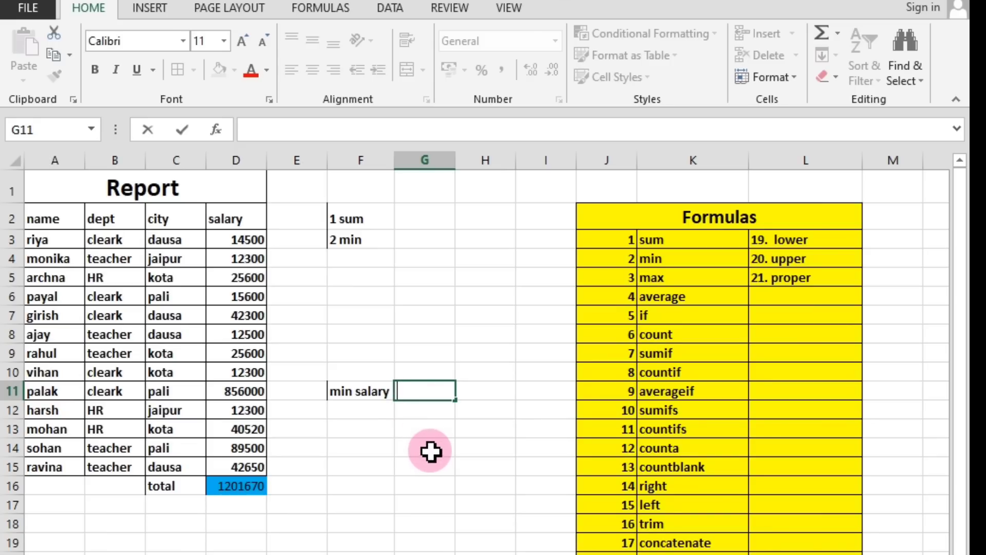
{"action": "left_click", "coordinate": [419, 424]}
{"action": "left_click", "coordinate": [414, 392]}
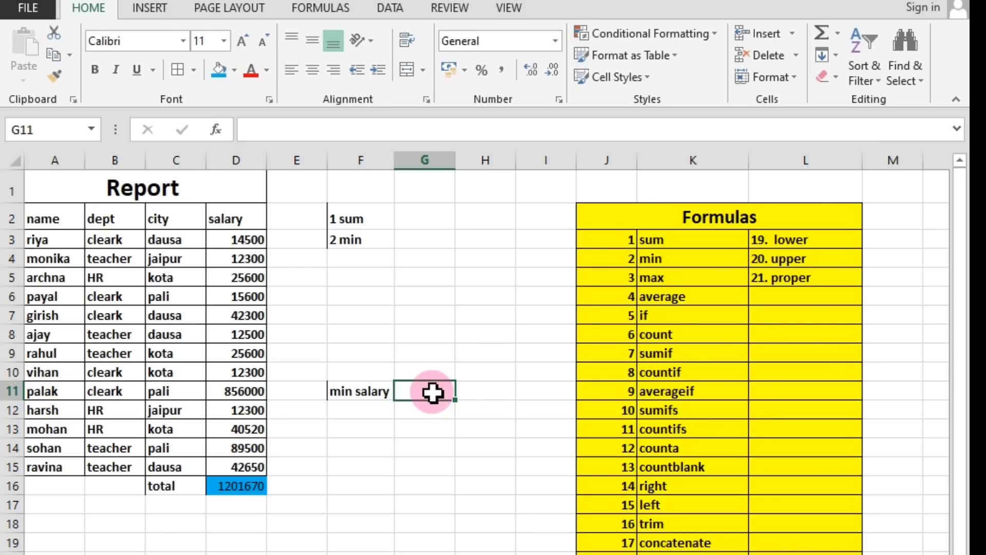
Enter the formula =min(D2:D15) in cell G11 to find the lowest salary, and compare it with the salary column.
{"action": "left_click", "coordinate": [654, 259]}
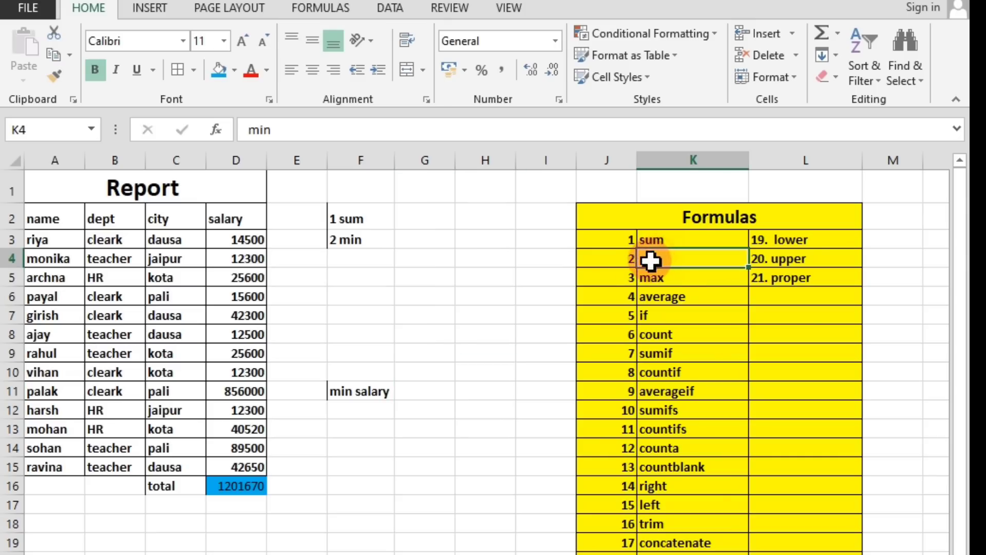
{"action": "left_click", "coordinate": [429, 391]}
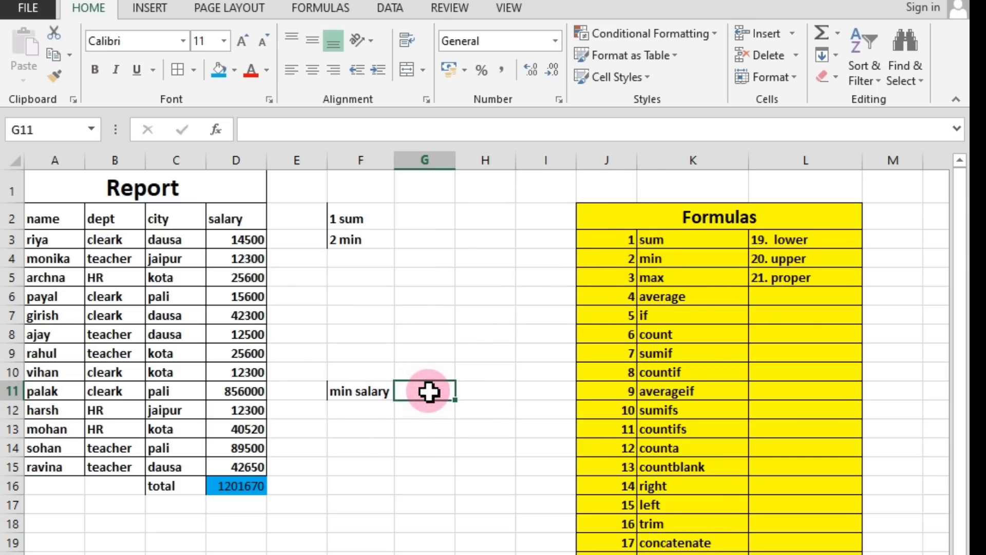
{"action": "type", "text": "="}
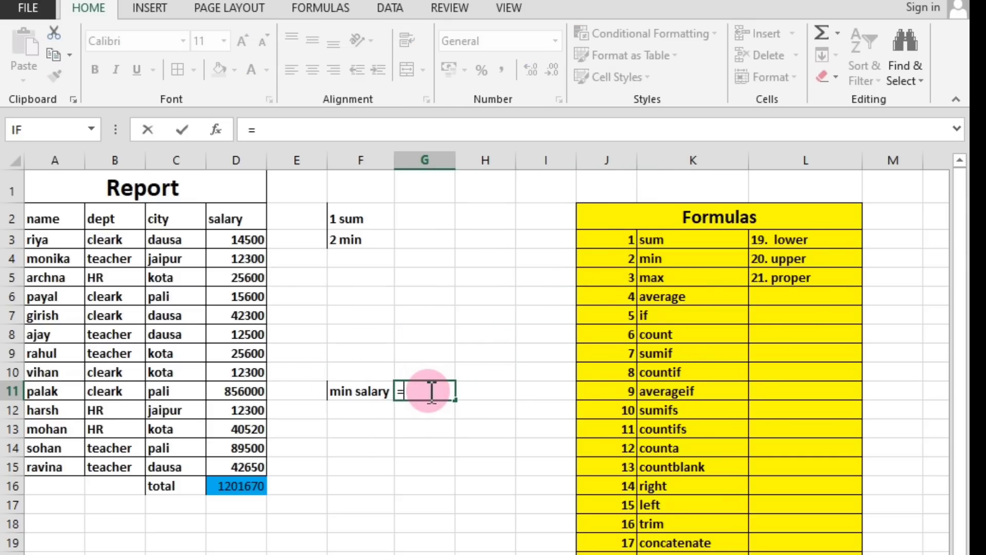
{"action": "type", "text": "min"}
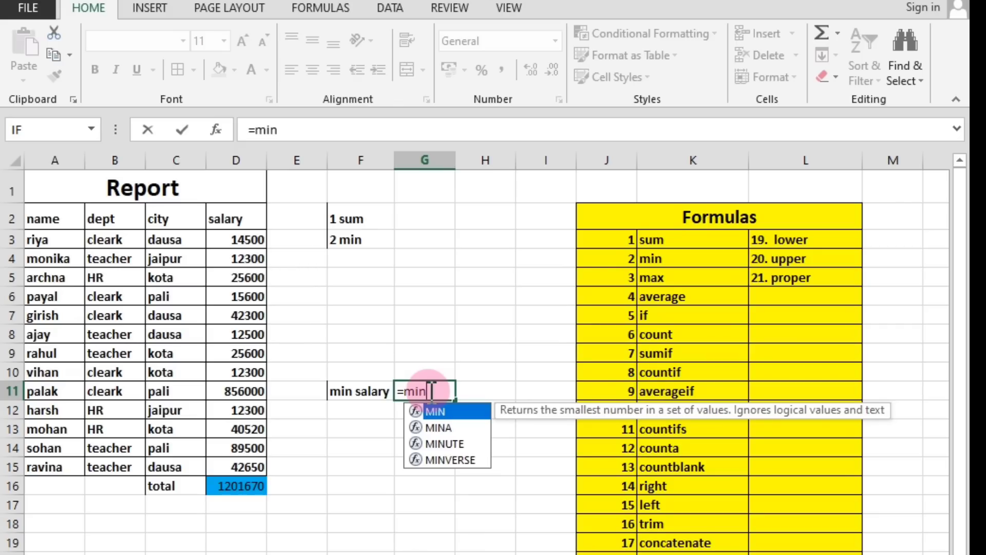
{"action": "type", "text": "("}
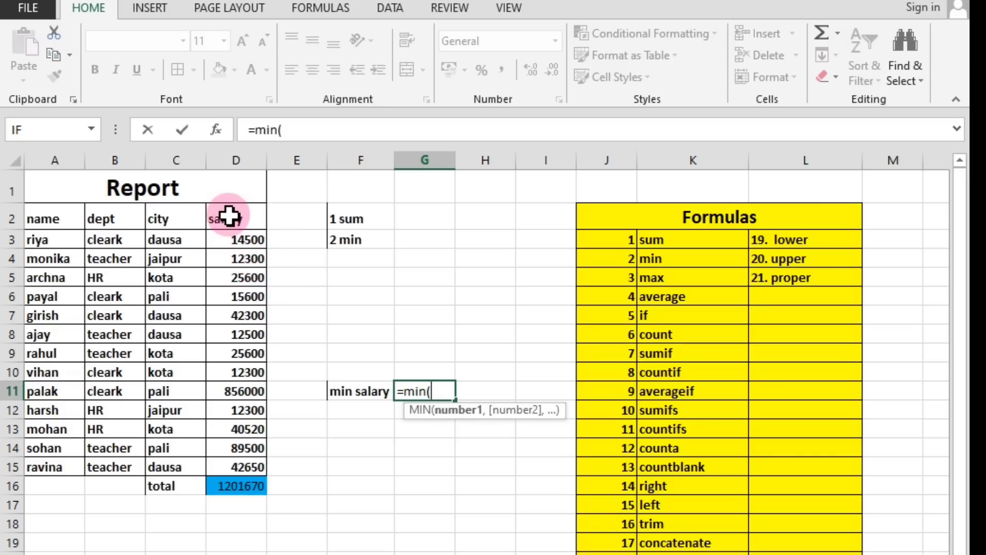
{"action": "left_click_drag", "start_coordinate": [229, 216], "coordinate": [251, 488]}
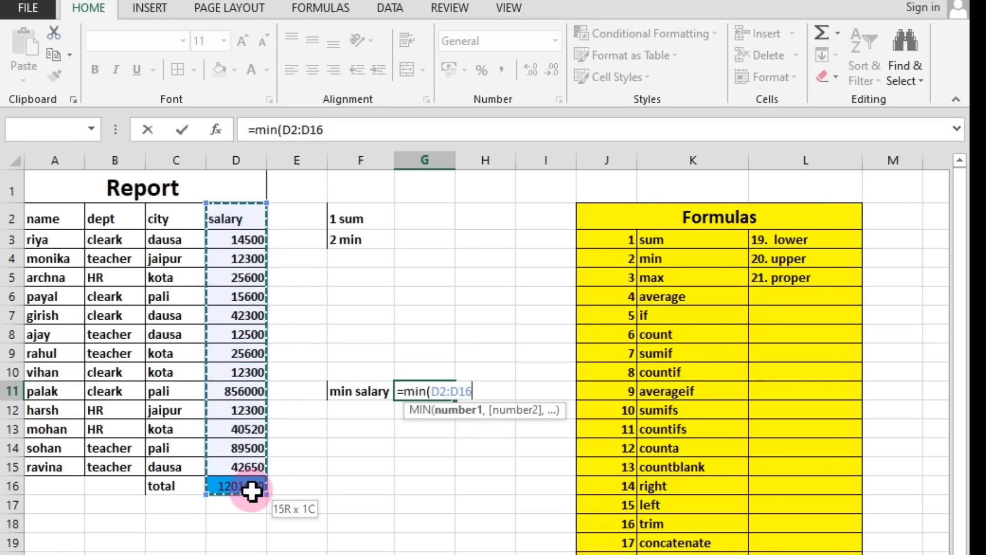
{"action": "left_click_drag", "start_coordinate": [254, 479], "coordinate": [255, 467]}
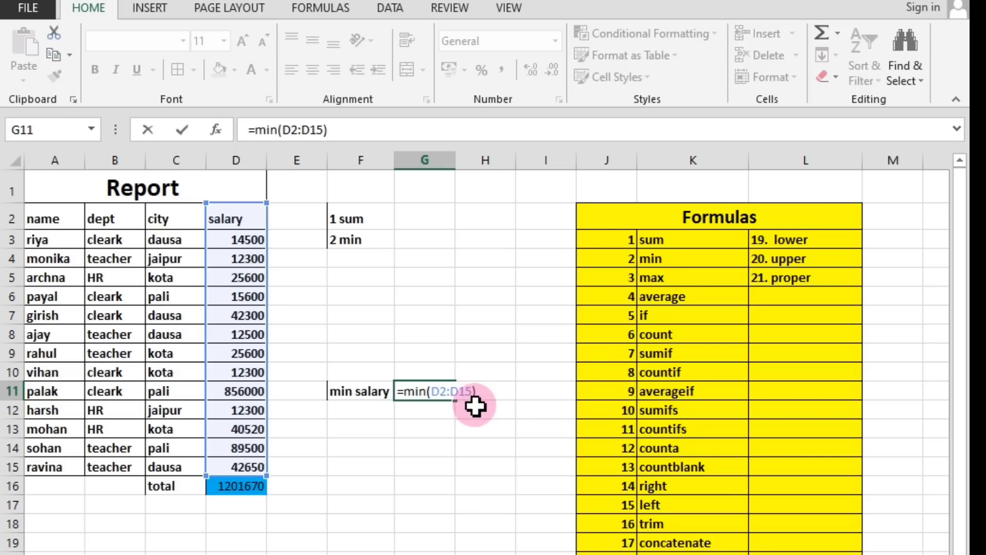
{"action": "key", "text": "Return"}
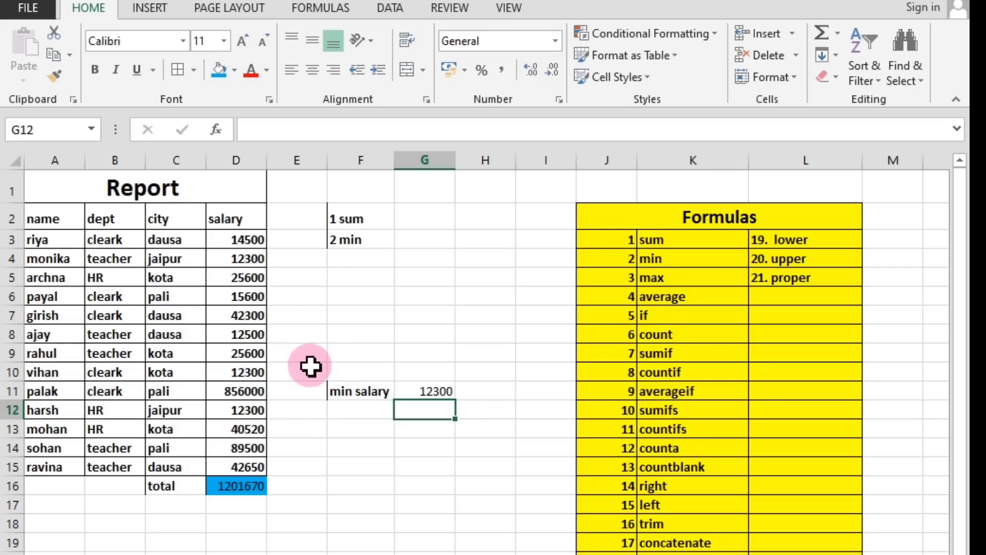
{"action": "left_click", "coordinate": [249, 255]}
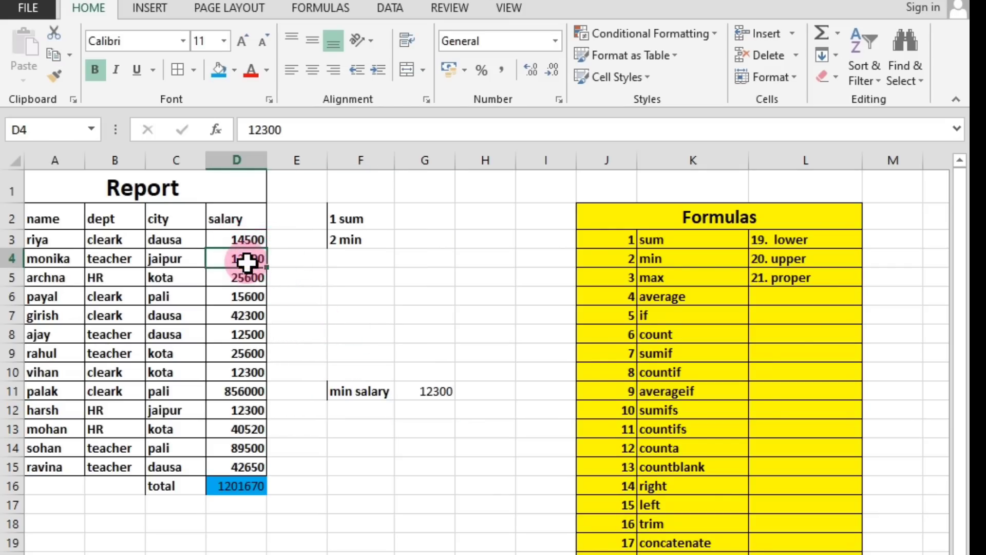
Change the salary in cell D10 to 14300 after checking the other cells that share its value.
{"action": "left_click", "coordinate": [255, 411]}
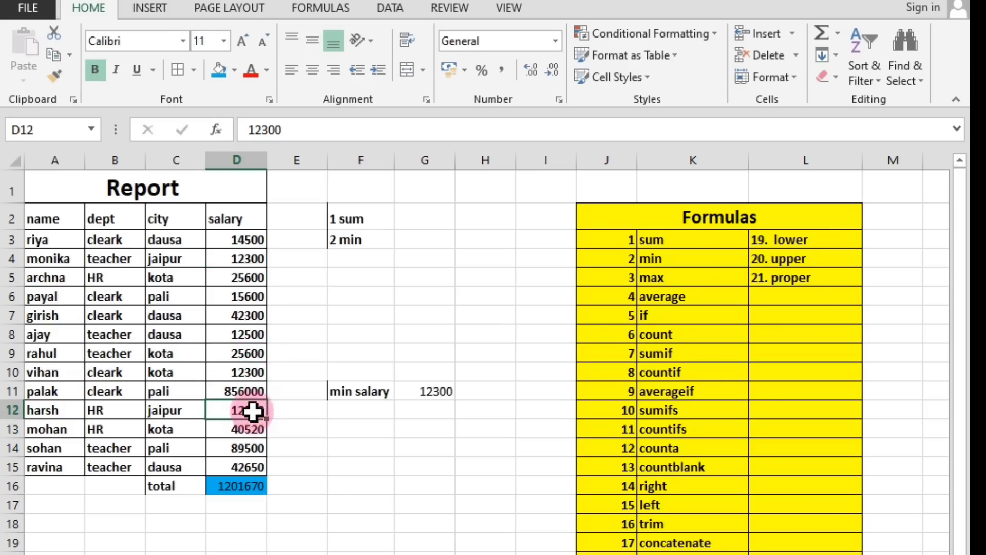
{"action": "left_click", "coordinate": [252, 373]}
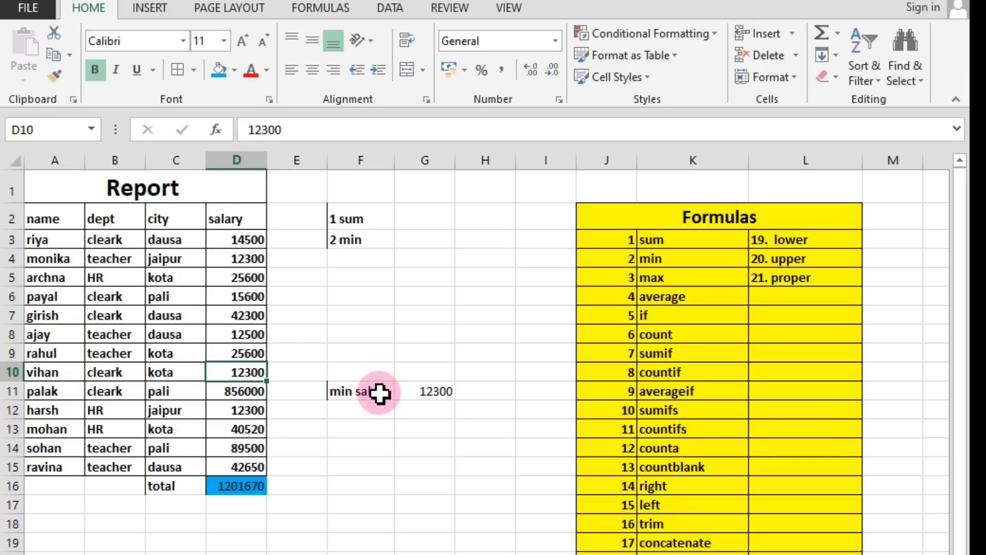
{"action": "double_click", "coordinate": [246, 376]}
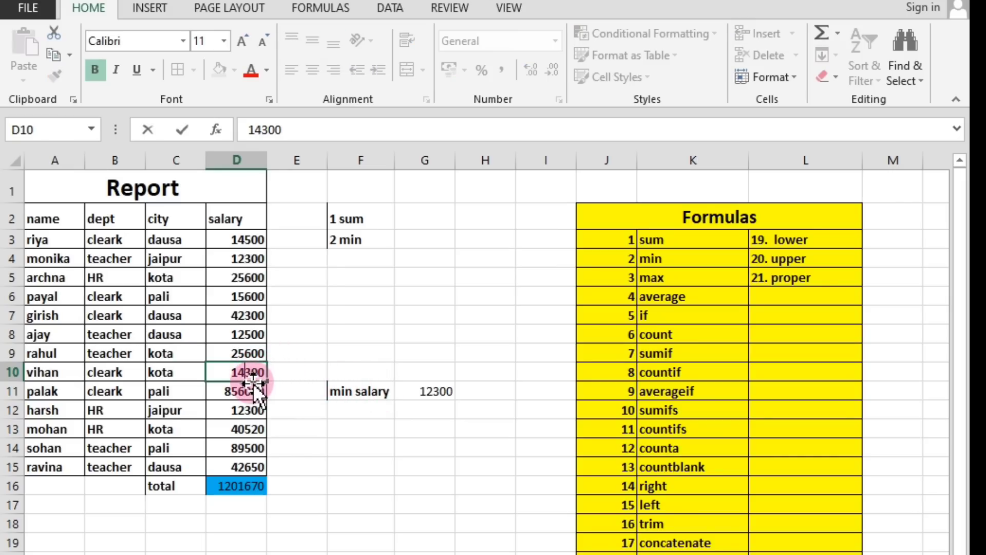
{"action": "left_click", "coordinate": [257, 446]}
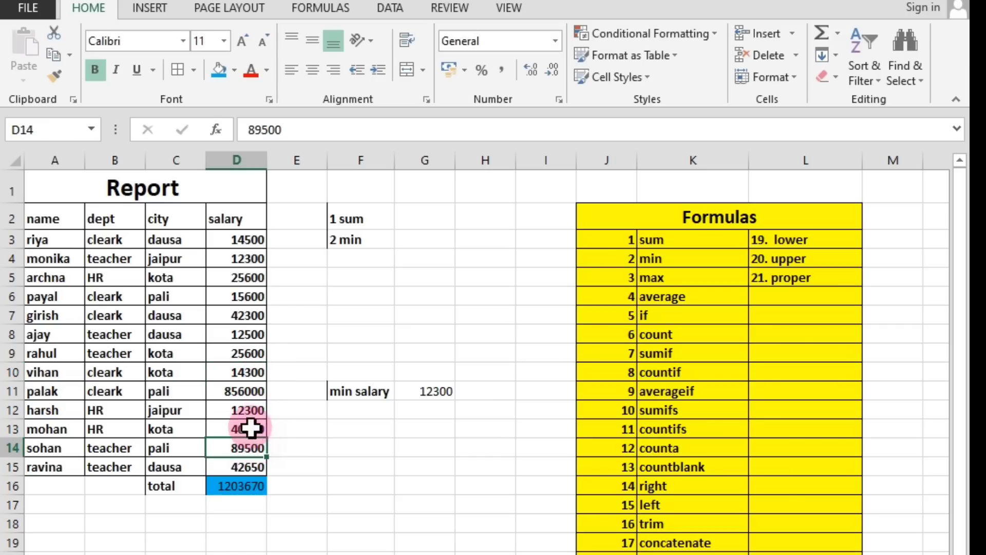
Change the salary in cell D12 to 14300.
{"action": "left_click", "coordinate": [242, 412]}
{"action": "double_click", "coordinate": [245, 411]}
{"action": "key", "text": "BackSpace"}
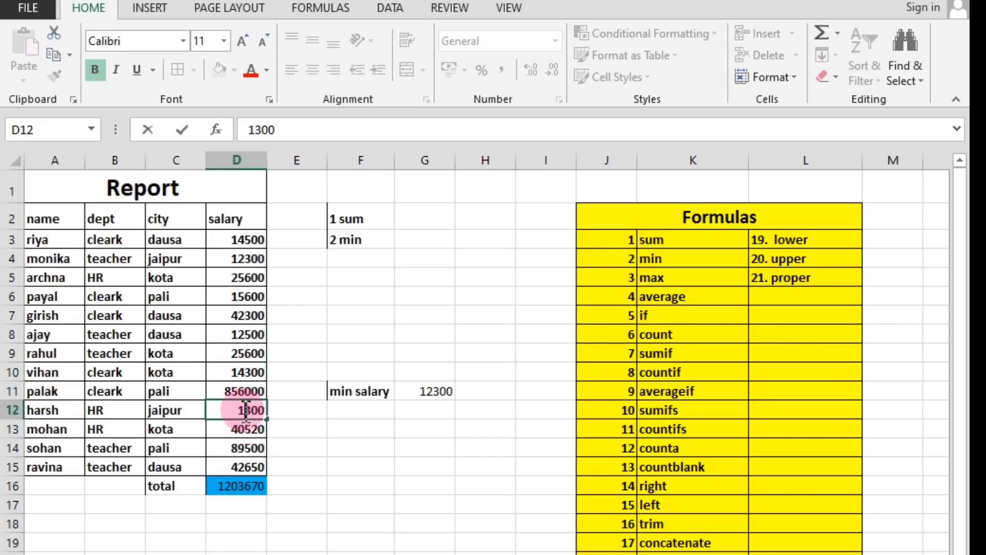
{"action": "type", "text": "4"}
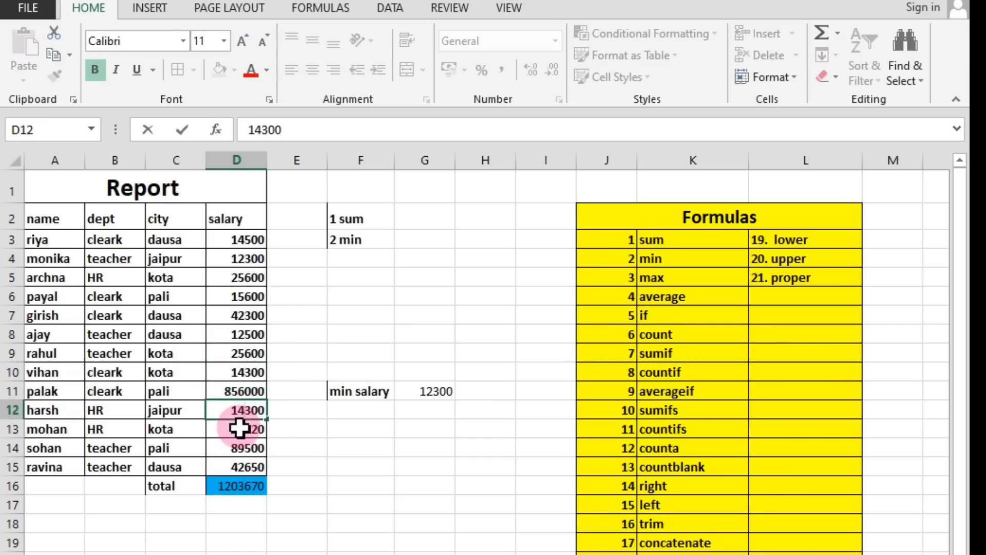
{"action": "left_click", "coordinate": [238, 428]}
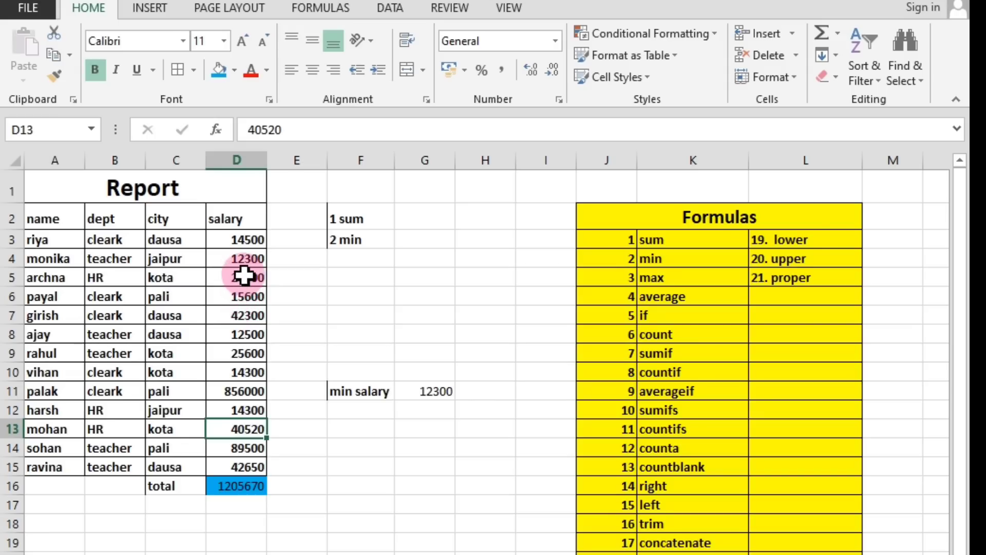
Set the salary in cell D4 to 9000 and compare the salary column with the MIN formula result in cell G11.
{"action": "left_click", "coordinate": [248, 335]}
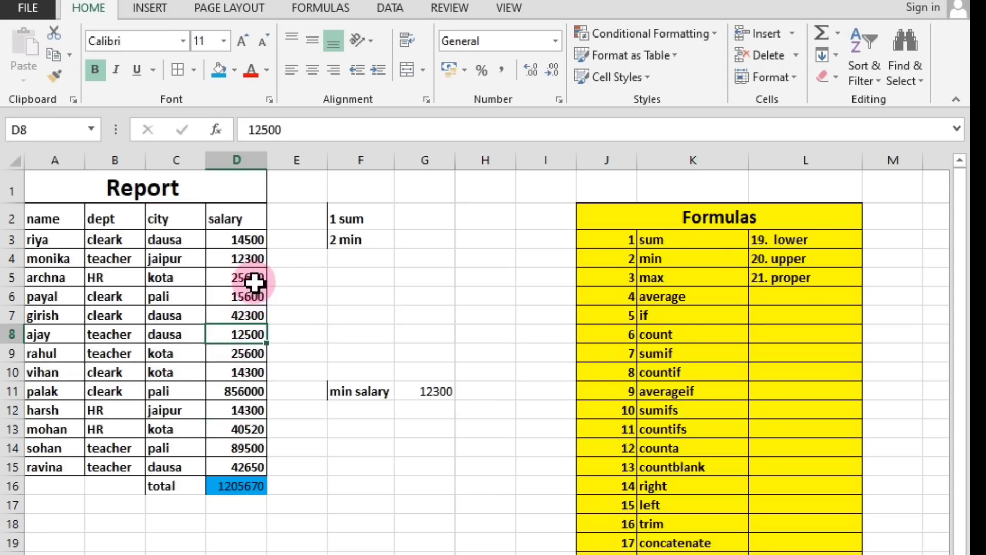
{"action": "left_click", "coordinate": [250, 258]}
{"action": "type", "text": "9"}
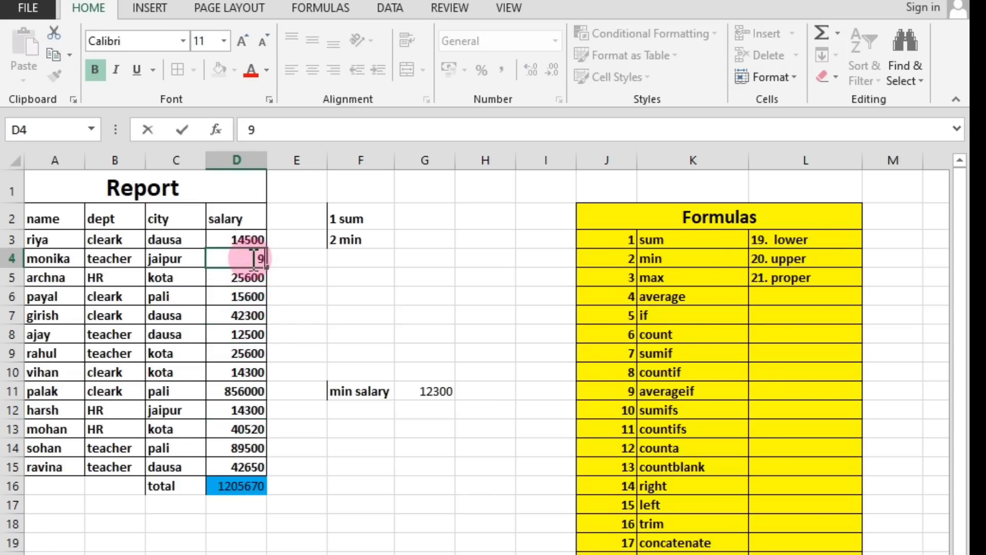
{"action": "type", "text": "000"}
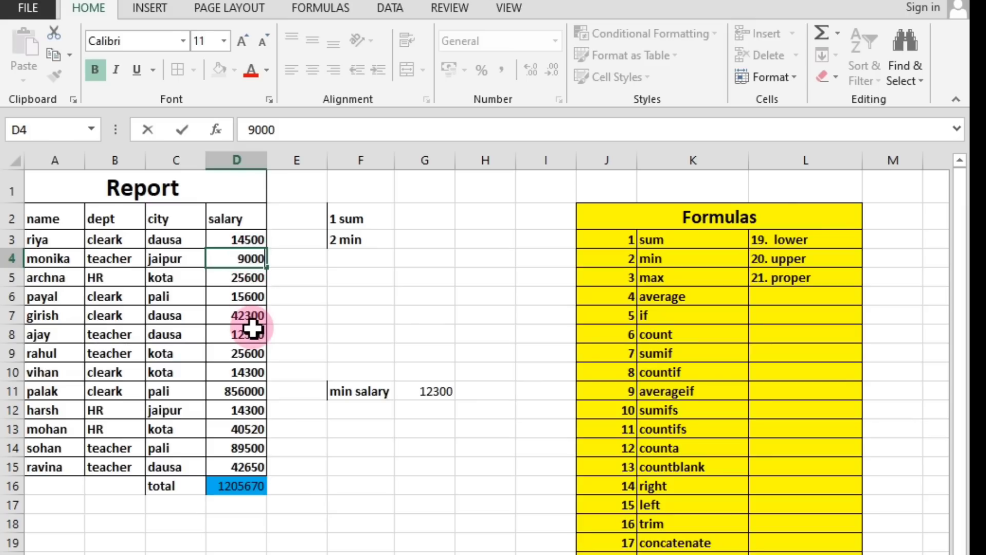
{"action": "left_click", "coordinate": [250, 334]}
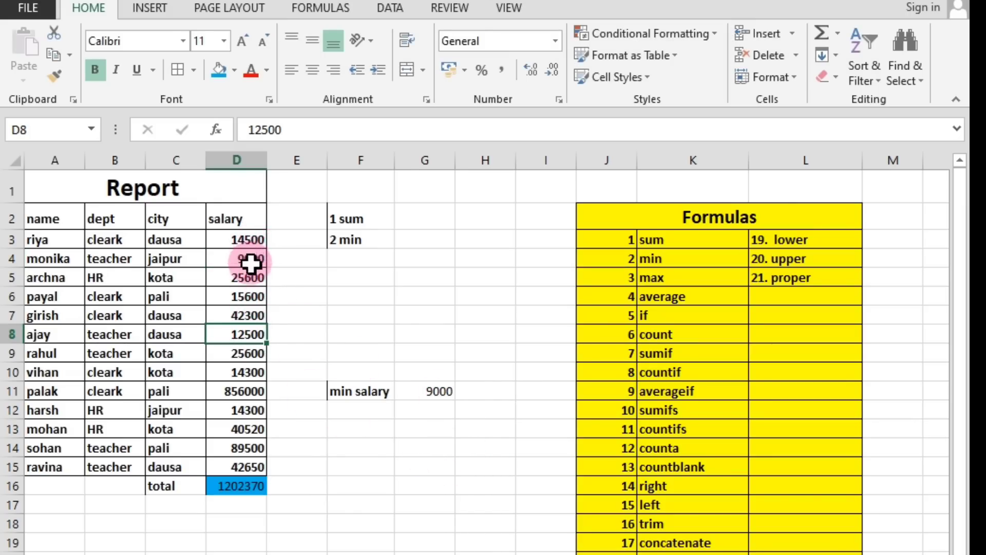
{"action": "left_click", "coordinate": [253, 466]}
{"action": "left_click_drag", "start_coordinate": [253, 466], "coordinate": [237, 260]}
{"action": "left_click_drag", "start_coordinate": [238, 258], "coordinate": [237, 240]}
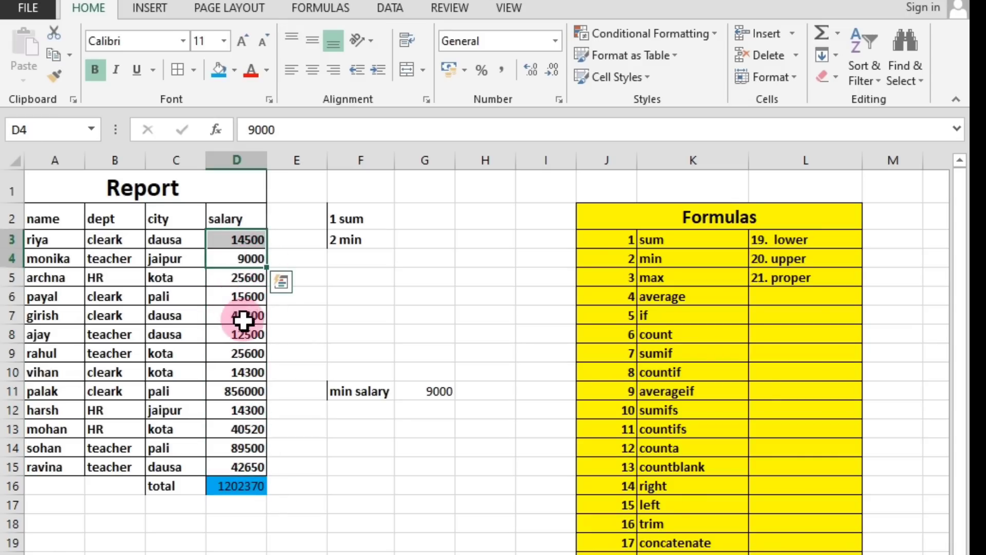
{"action": "left_click", "coordinate": [235, 257]}
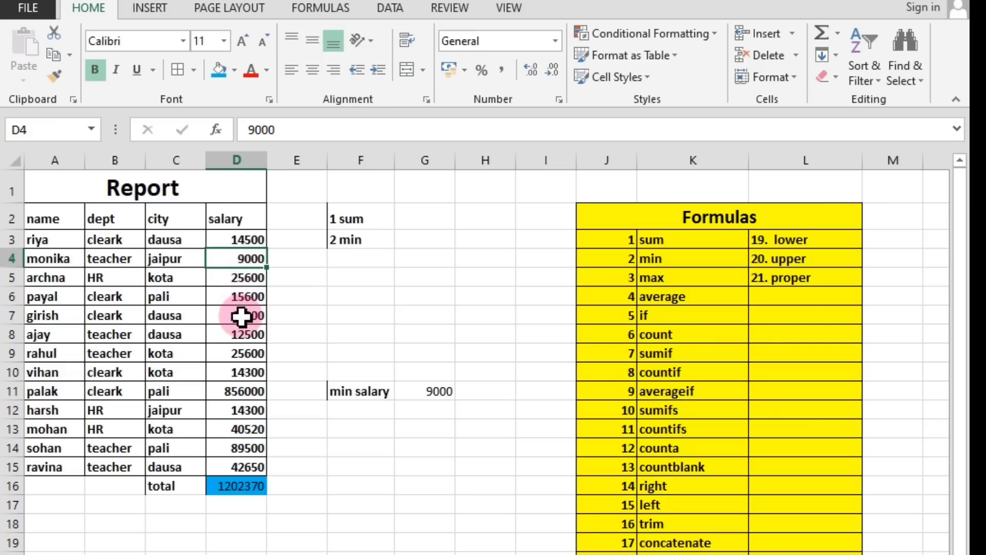
{"action": "left_click", "coordinate": [441, 405]}
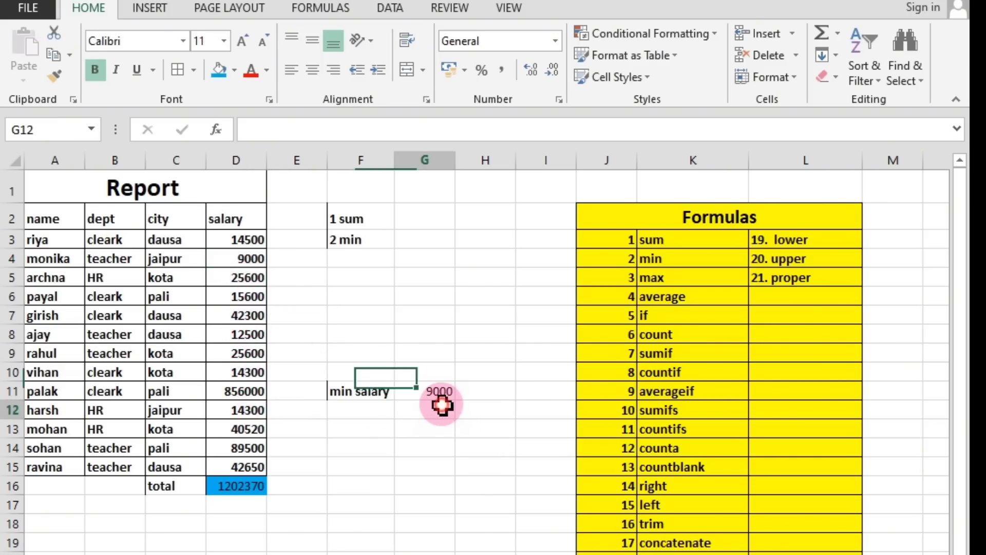
{"action": "left_click", "coordinate": [437, 393]}
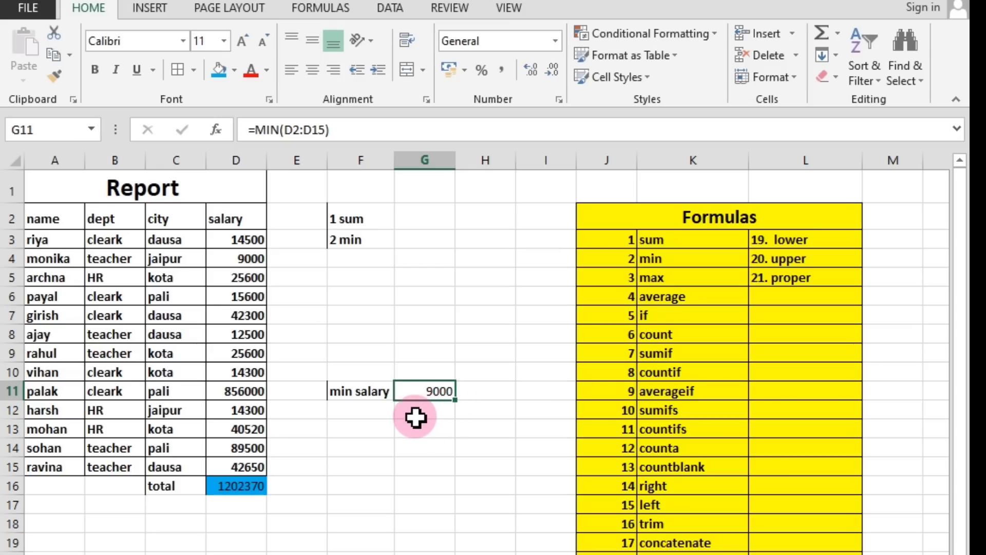
Review the sum, min, max and proper entries in the Formulas list.
{"action": "left_click", "coordinate": [661, 280]}
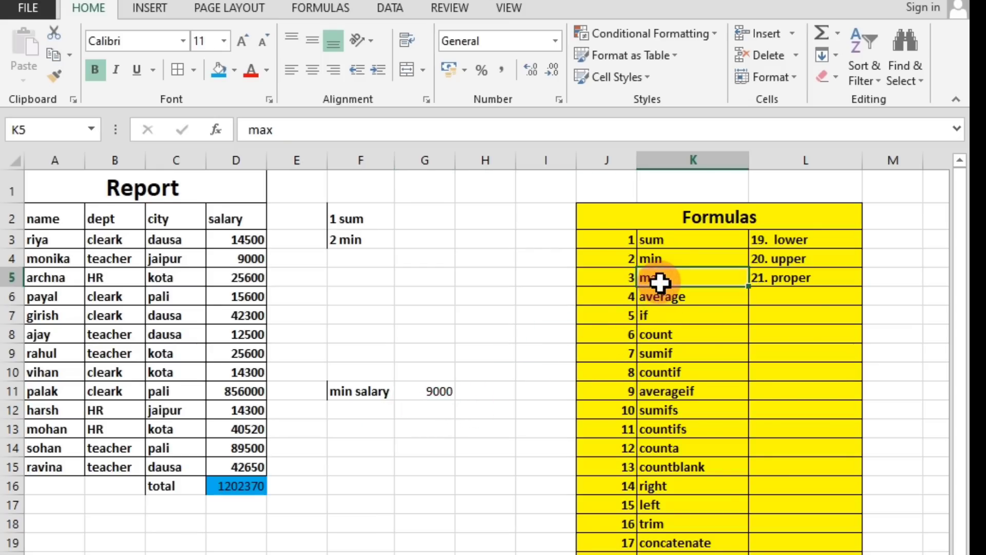
{"action": "left_click", "coordinate": [656, 240]}
{"action": "left_click", "coordinate": [657, 260]}
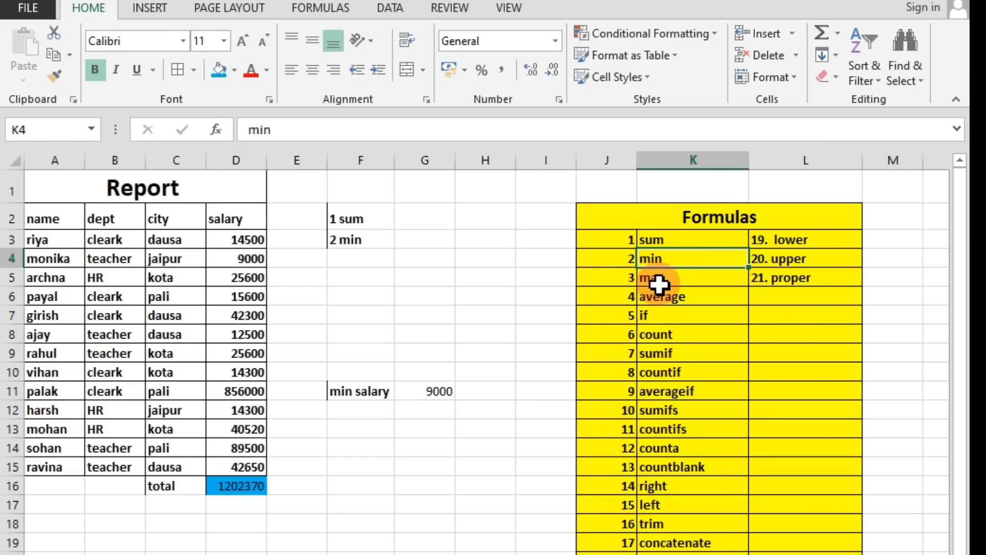
{"action": "left_click", "coordinate": [659, 284]}
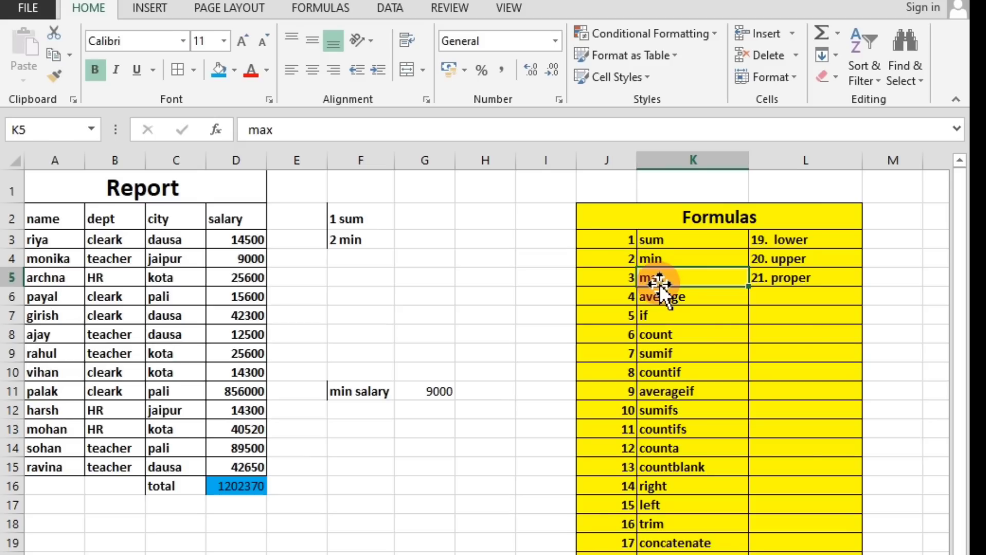
{"action": "left_click", "coordinate": [765, 278]}
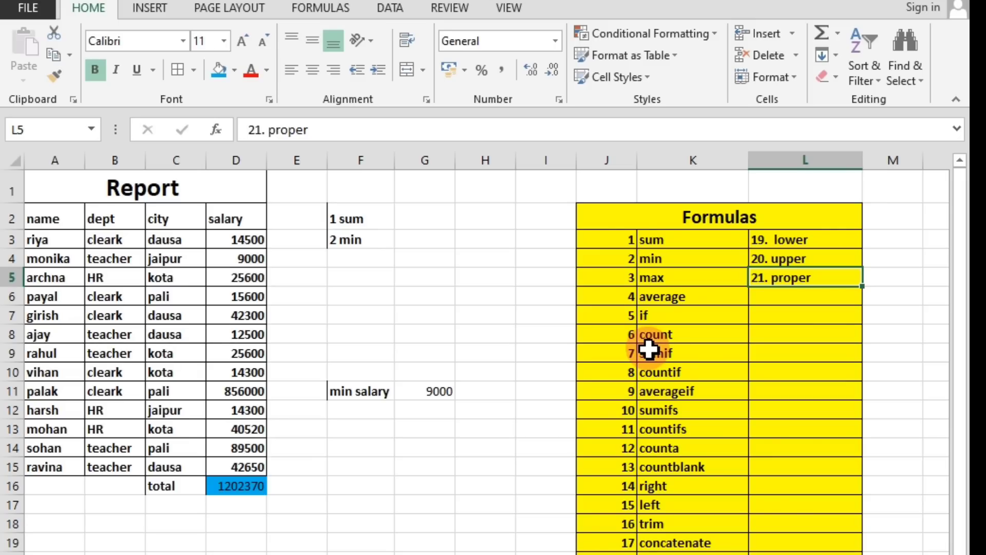
{"action": "left_click", "coordinate": [662, 279]}
{"action": "left_click", "coordinate": [656, 241]}
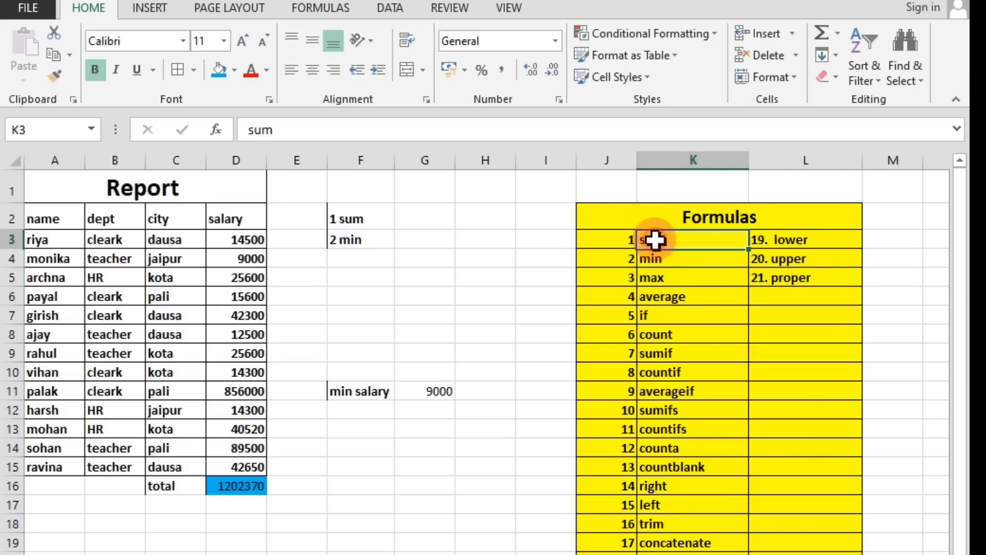
{"action": "left_click", "coordinate": [656, 260]}
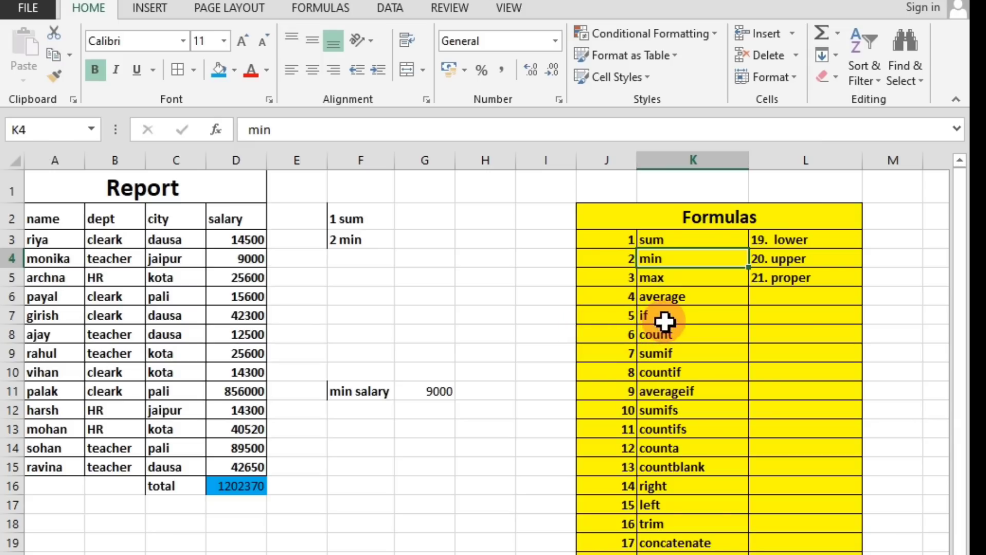
{"action": "left_click", "coordinate": [666, 279]}
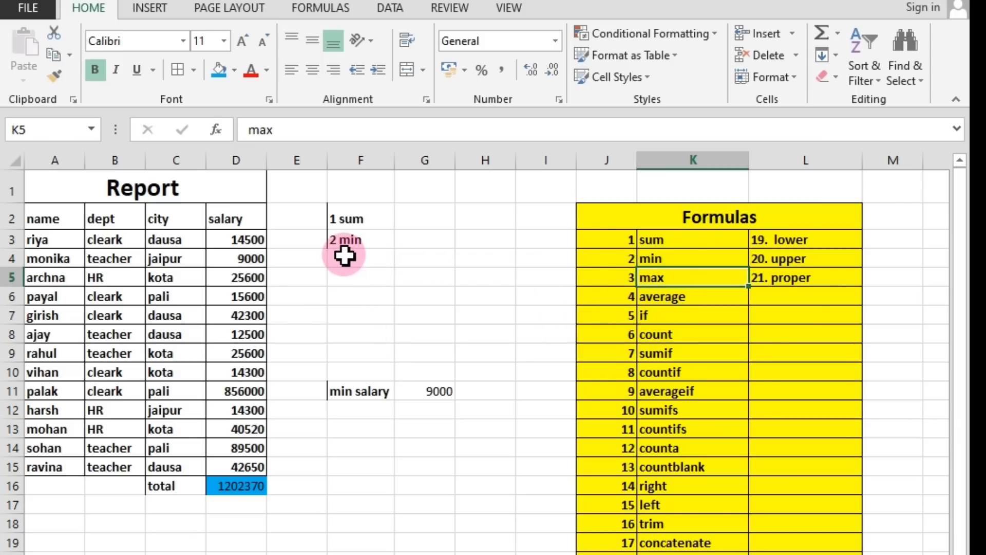
Enter the heading 3 max in cell G2, beside the 1 sum entry.
{"action": "left_click", "coordinate": [416, 220]}
{"action": "type", "text": "3 ma"}
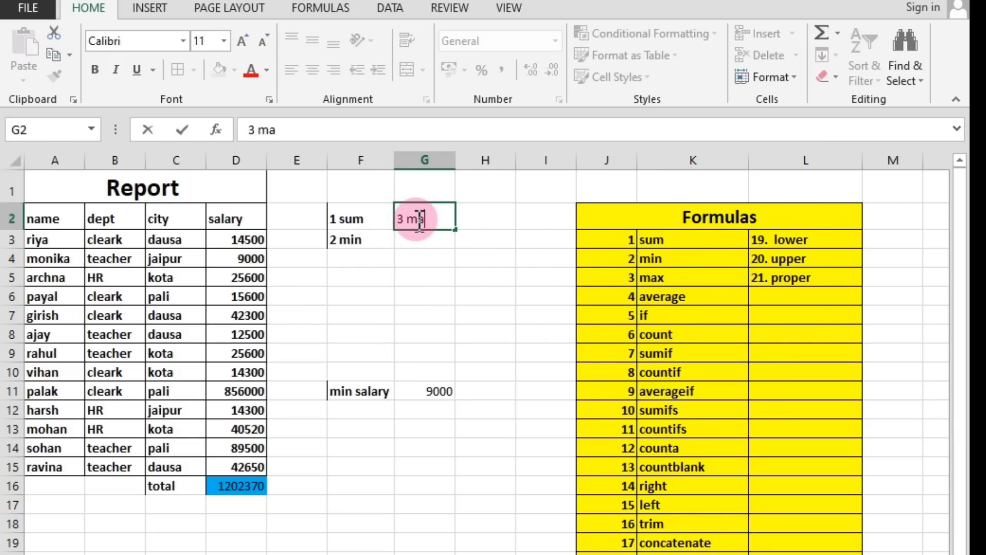
{"action": "type", "text": "x"}
{"action": "left_click", "coordinate": [438, 257]}
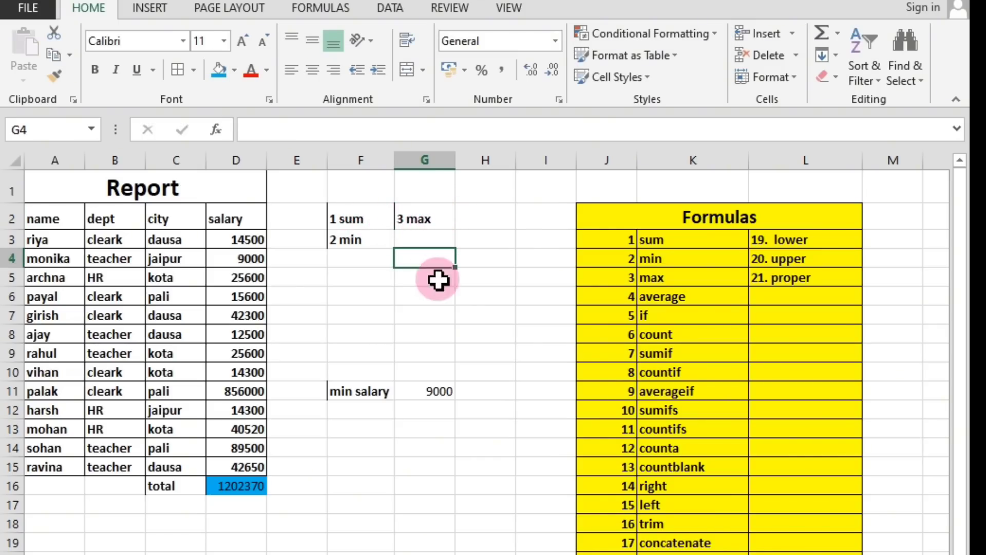
Label cell F13 as max salary, two rows below the min salary label.
{"action": "left_click", "coordinate": [349, 413]}
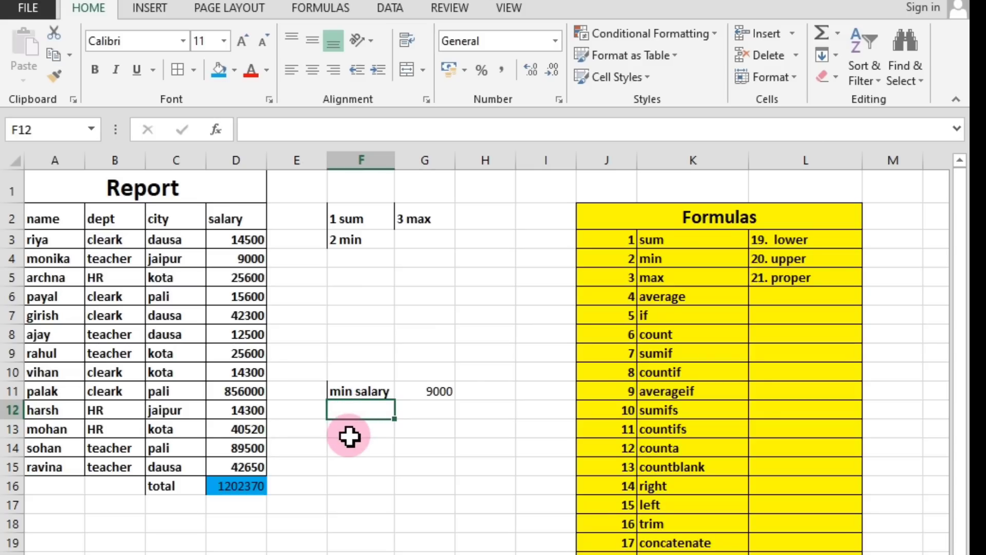
{"action": "left_click", "coordinate": [349, 433]}
{"action": "type", "text": "m"}
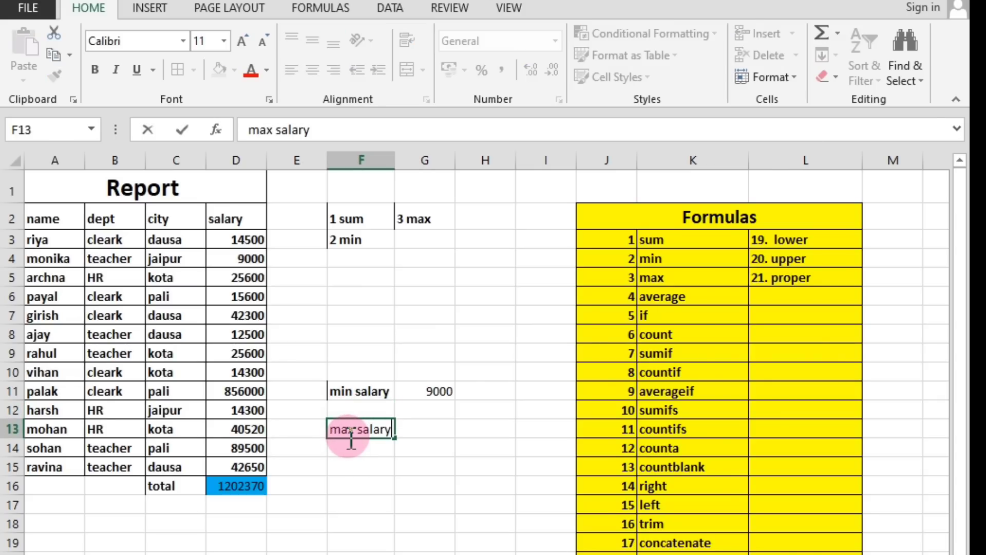
{"action": "type", "text": "ax salary"}
{"action": "left_click", "coordinate": [370, 377]}
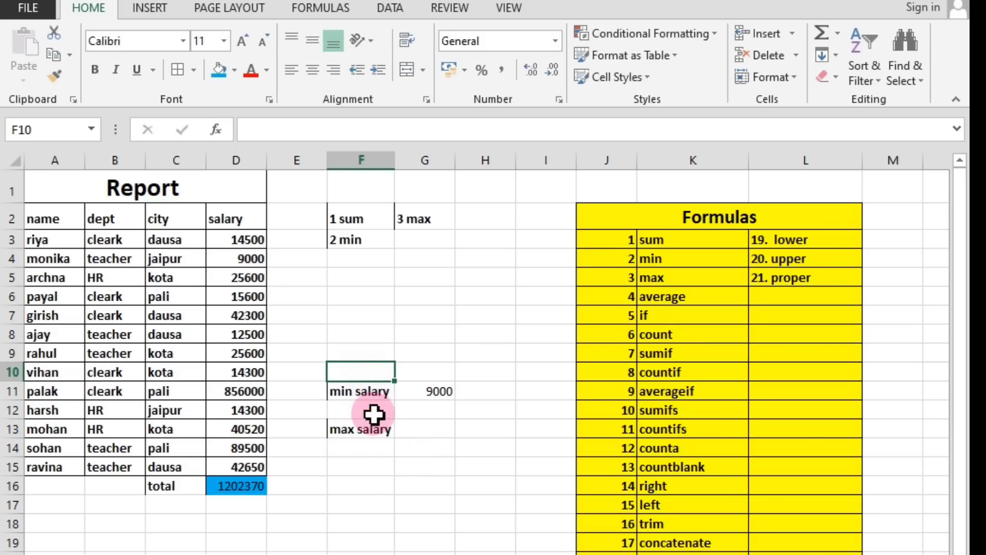
{"action": "left_click", "coordinate": [367, 430]}
{"action": "key", "text": "ctrl+b"}
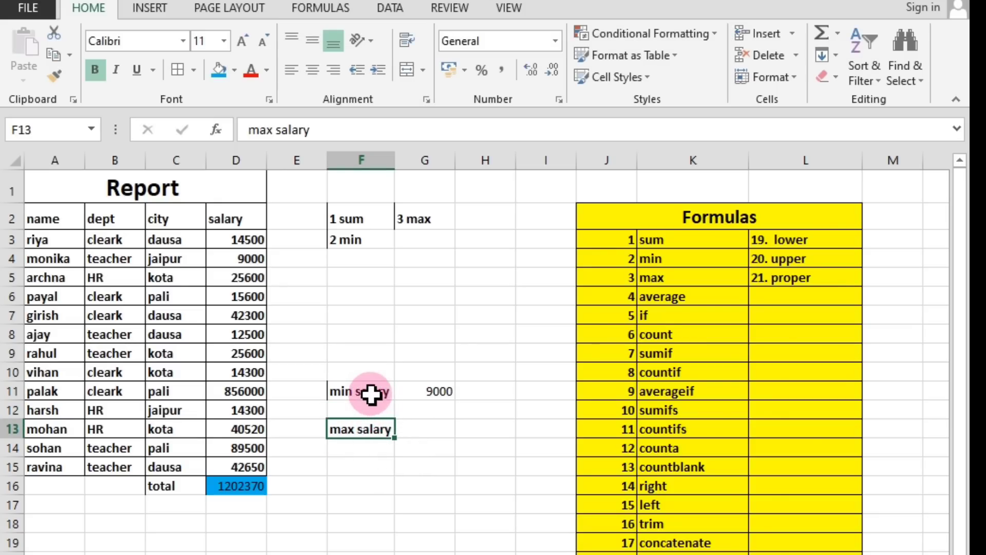
{"action": "left_click", "coordinate": [385, 447]}
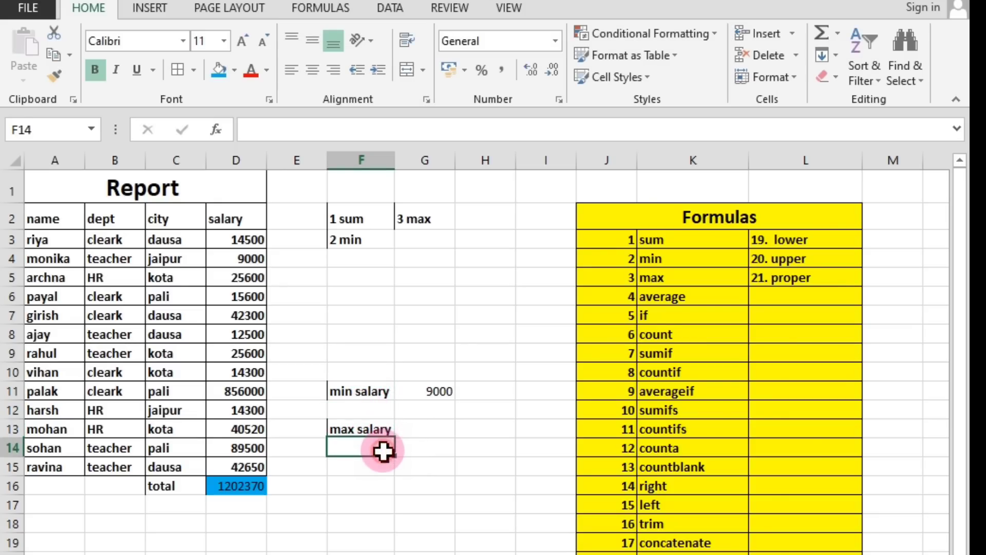
Enter the formula =MAX(D2:D15) in cell G13 to return the highest salary.
{"action": "left_click", "coordinate": [426, 427]}
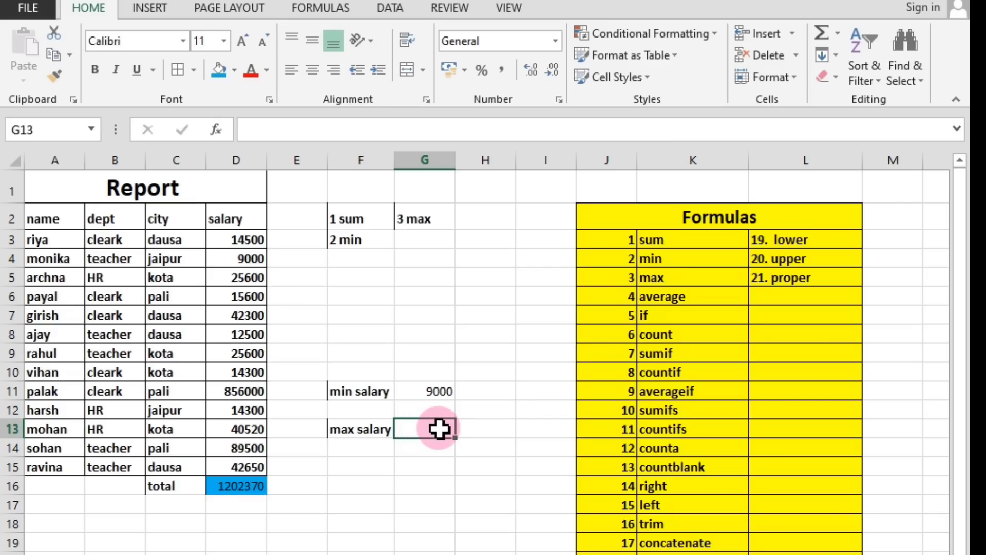
{"action": "type", "text": "="}
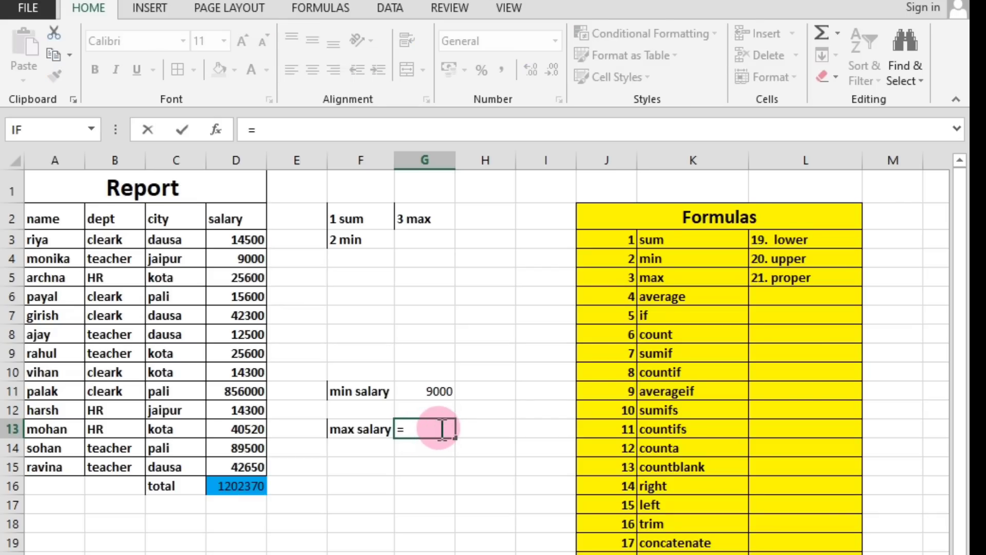
{"action": "type", "text": "ax"}
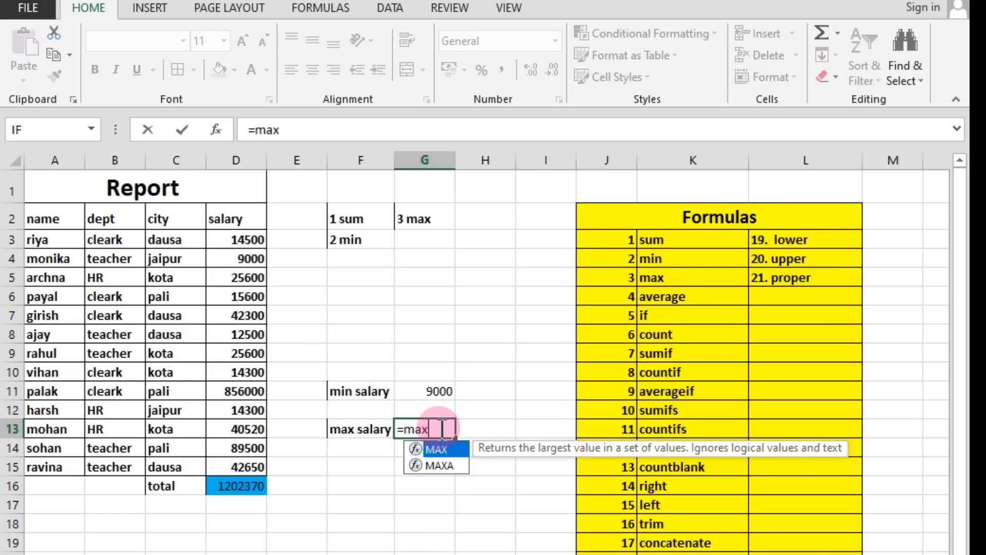
{"action": "type", "text": "("}
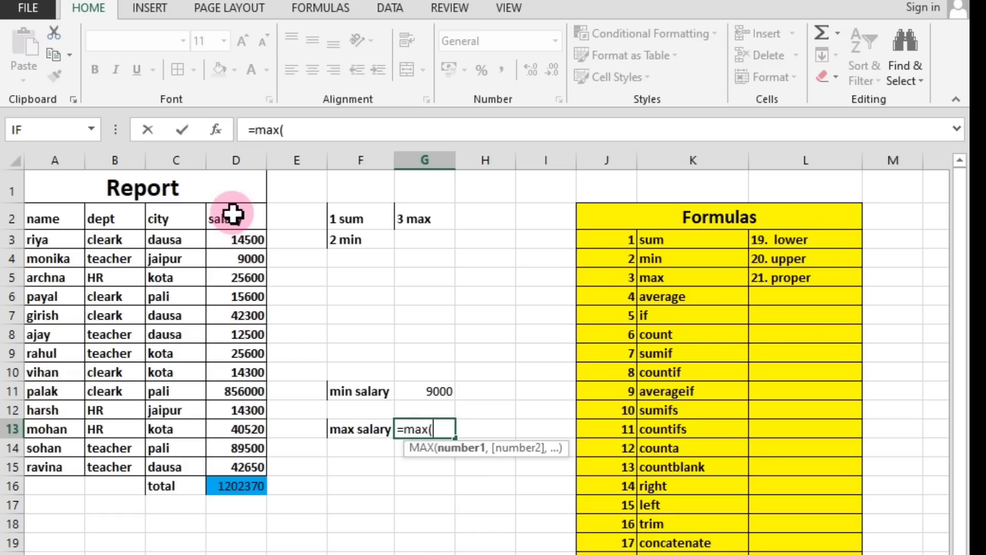
{"action": "left_click_drag", "start_coordinate": [232, 217], "coordinate": [256, 465]}
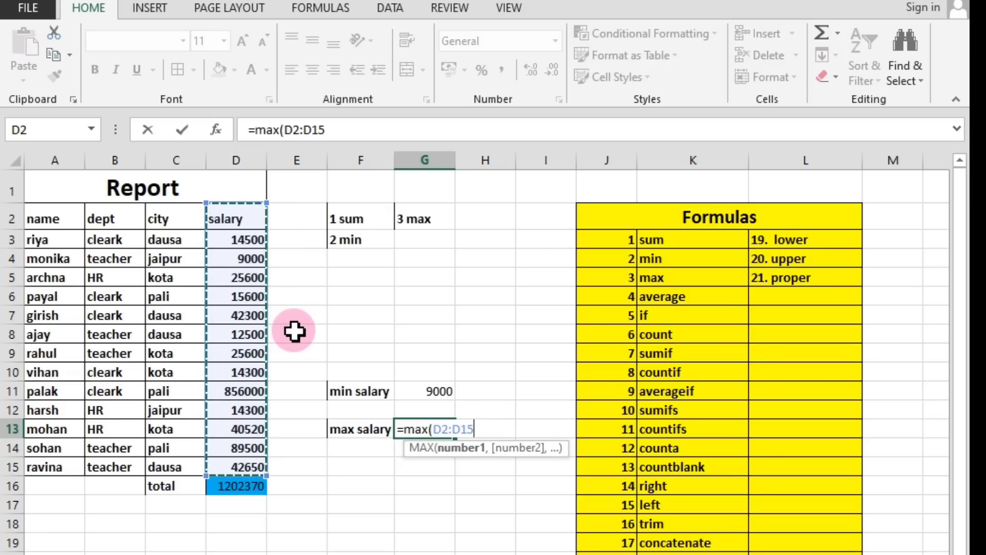
{"action": "type", "text": ")"}
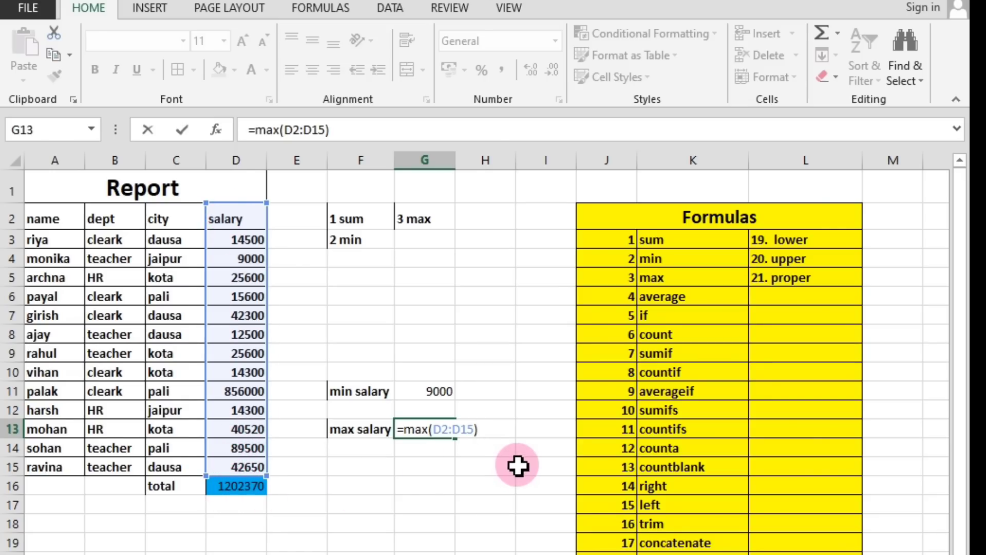
{"action": "key", "text": "Return"}
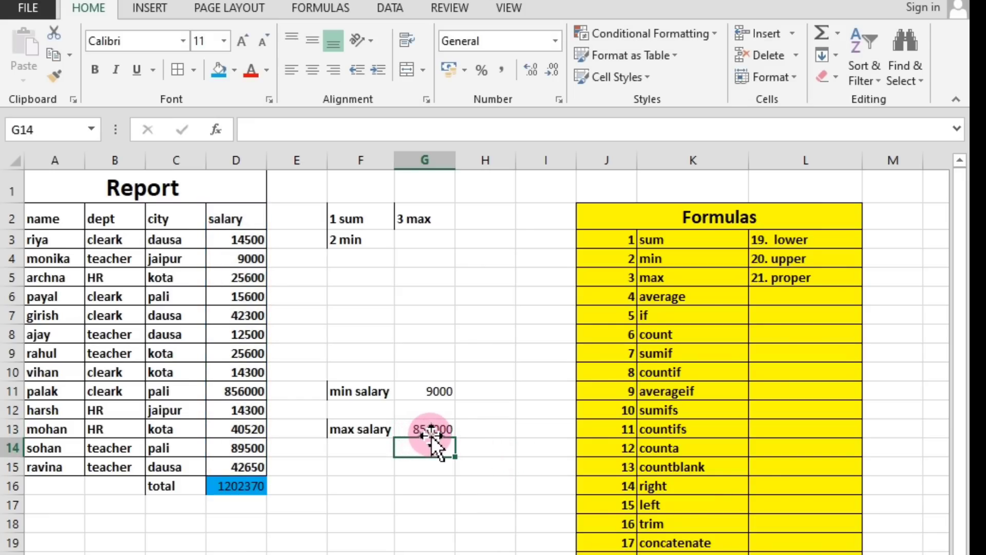
Compare the salaries in column D with the MAX formula result in cell G13.
{"action": "left_click", "coordinate": [243, 240]}
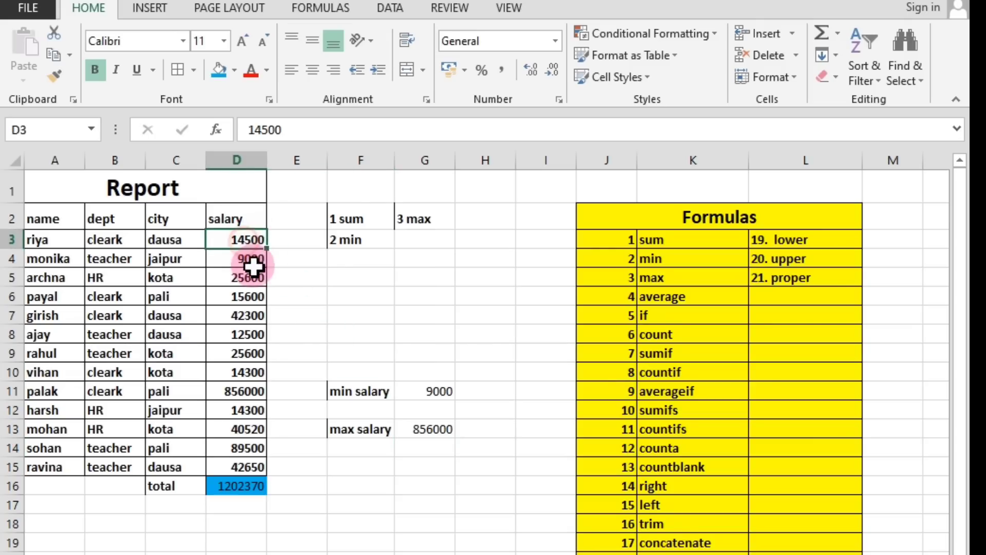
{"action": "left_click", "coordinate": [251, 388]}
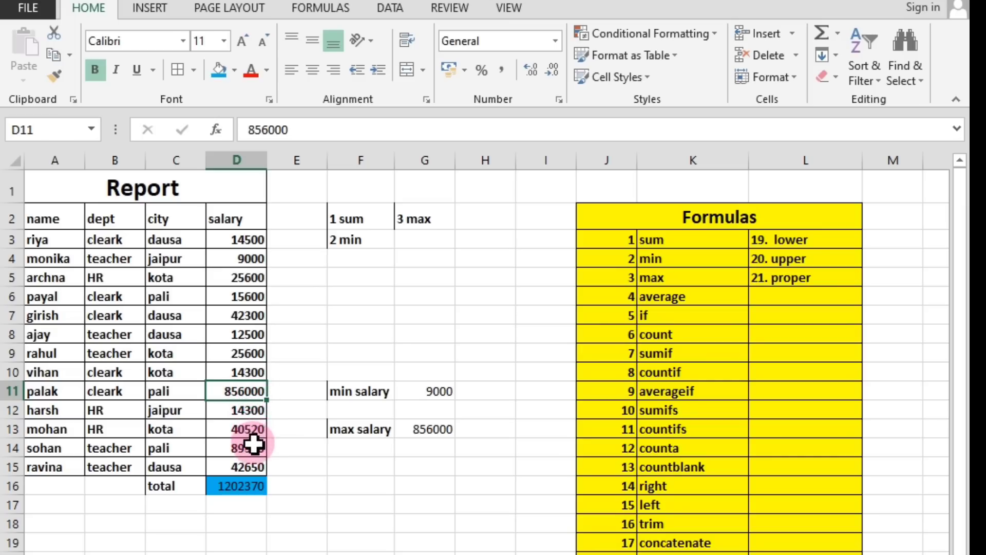
{"action": "left_click", "coordinate": [429, 446]}
{"action": "left_click", "coordinate": [429, 427]}
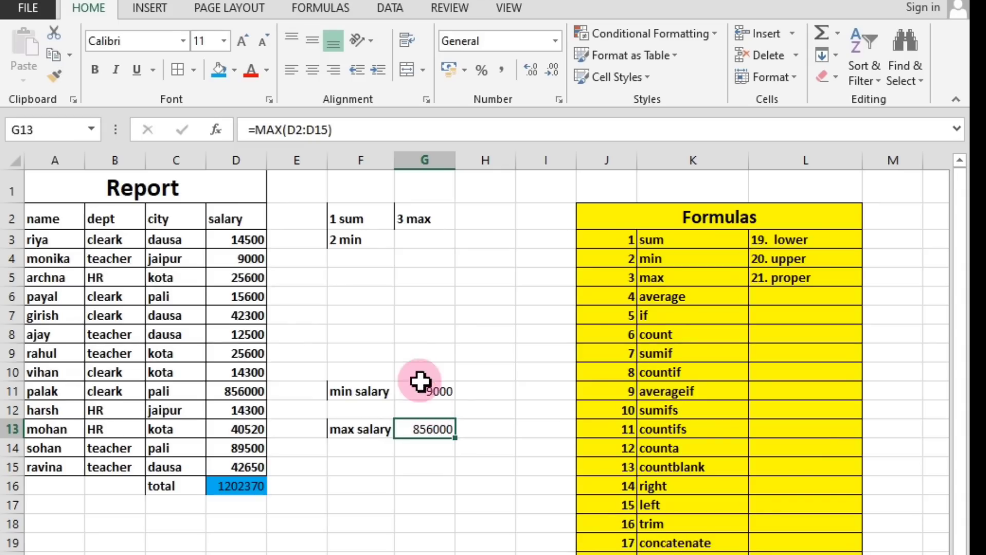
{"action": "left_click", "coordinate": [436, 459]}
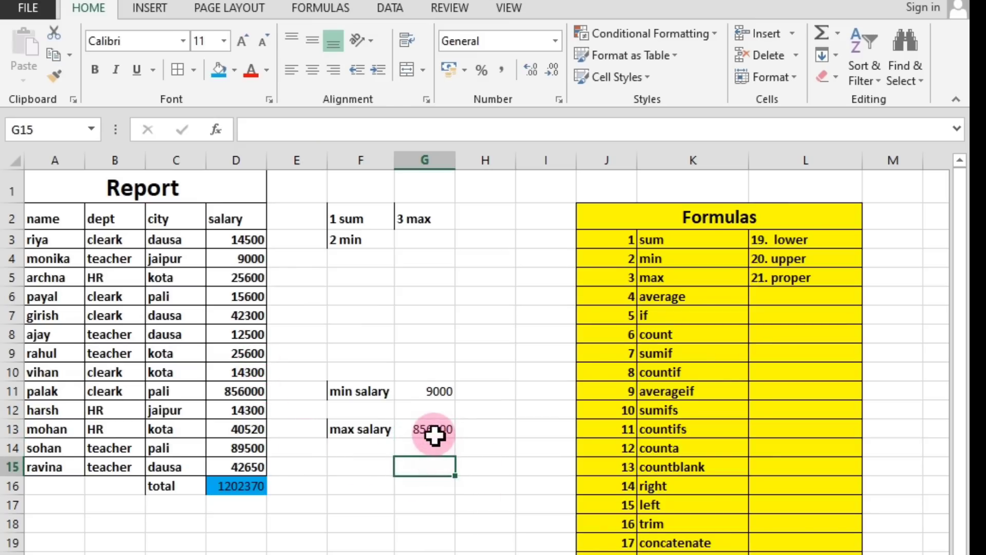
{"action": "left_click", "coordinate": [435, 433]}
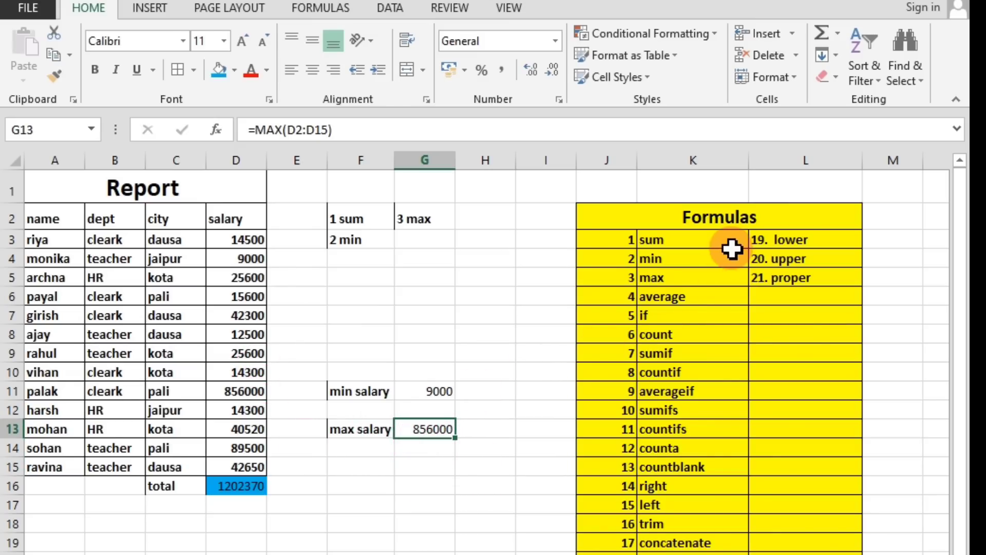
Review the sum, min, max and average entries in the Formulas list.
{"action": "left_click", "coordinate": [662, 241]}
{"action": "left_click", "coordinate": [663, 260]}
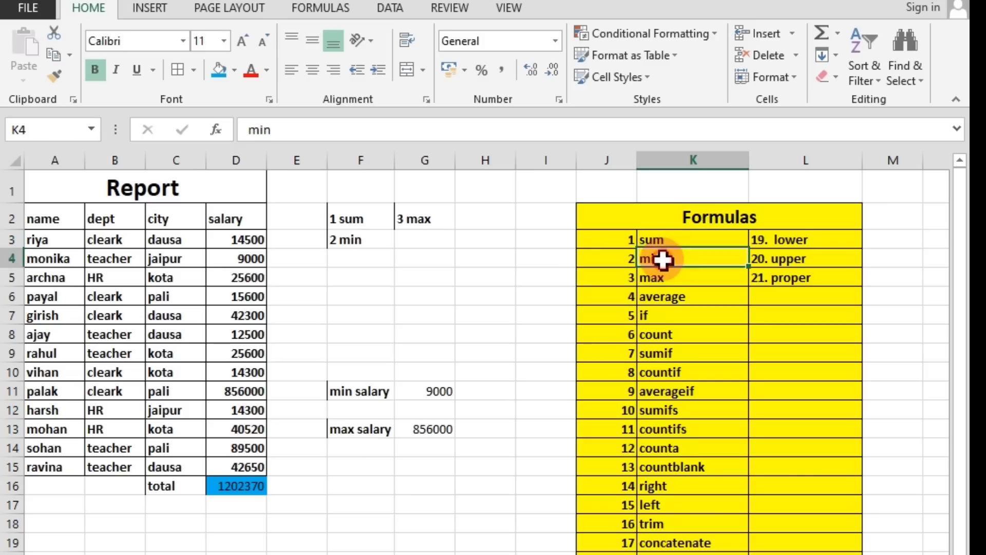
{"action": "left_click", "coordinate": [663, 281]}
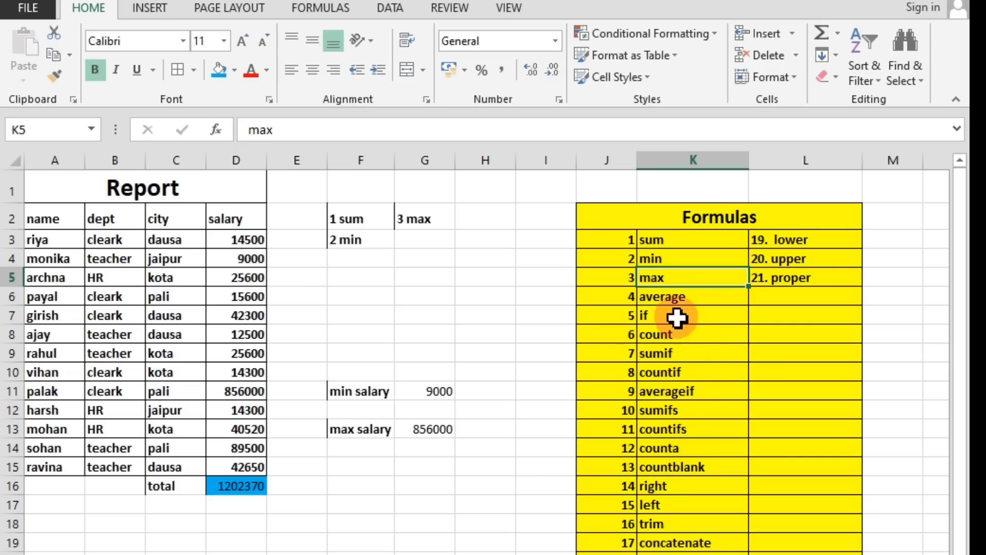
{"action": "left_click", "coordinate": [675, 295]}
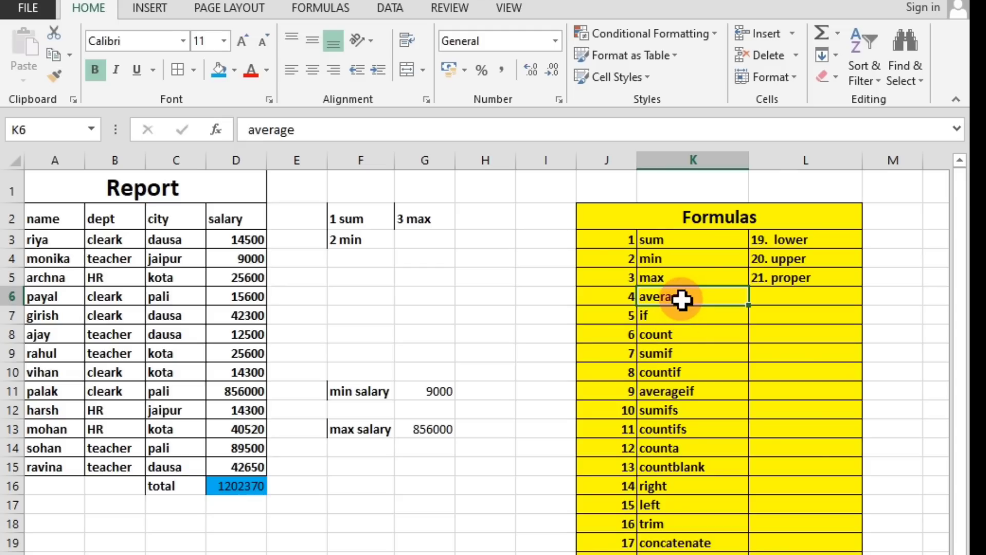
Label cell F15 as average salary, two rows below the max salary label, and widen column F to fit the text.
{"action": "left_click", "coordinate": [420, 461]}
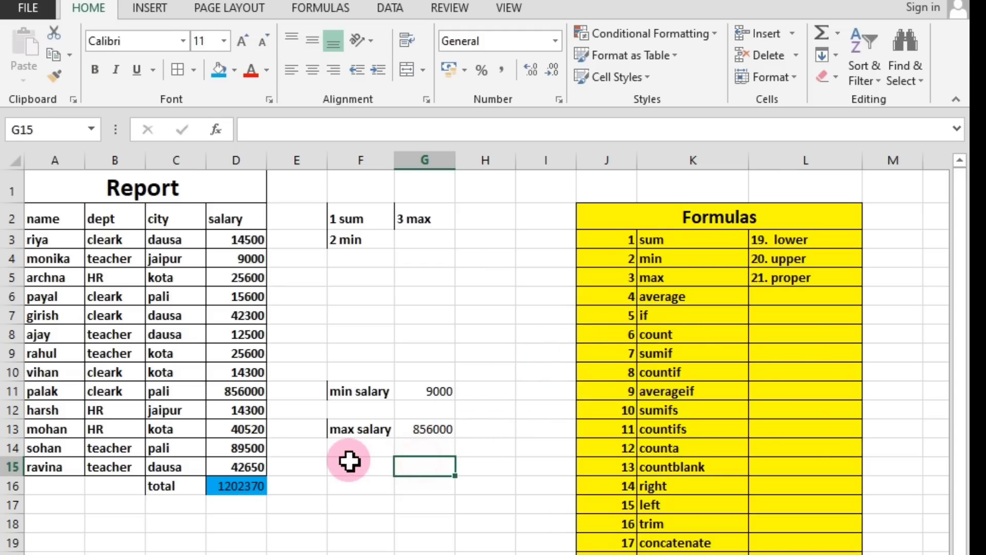
{"action": "left_click", "coordinate": [350, 462]}
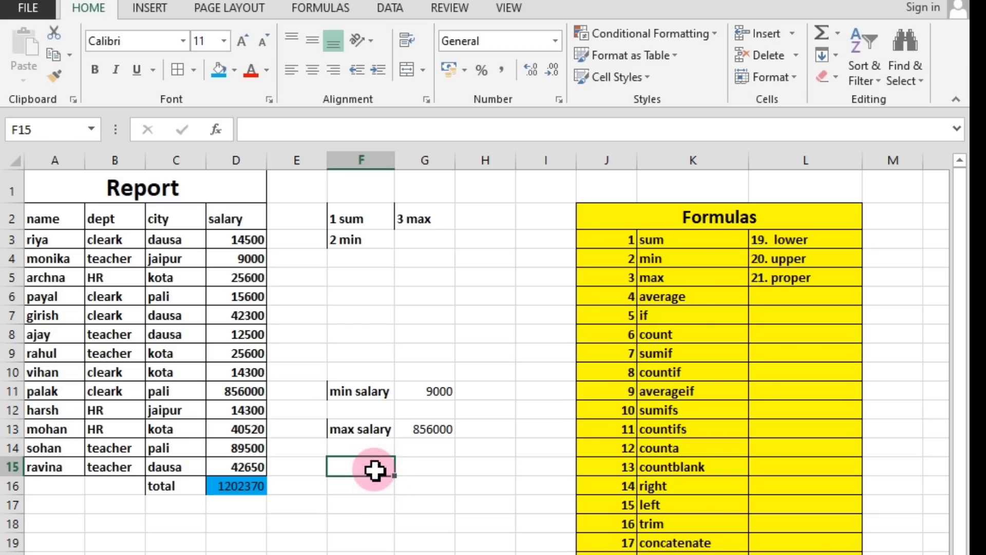
{"action": "type", "text": "ave"}
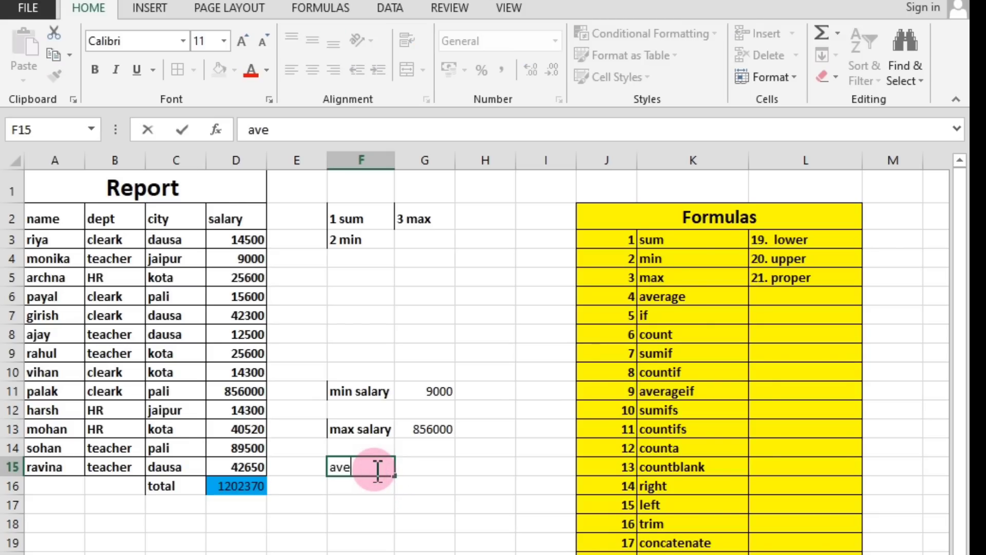
{"action": "type", "text": "rage salary"}
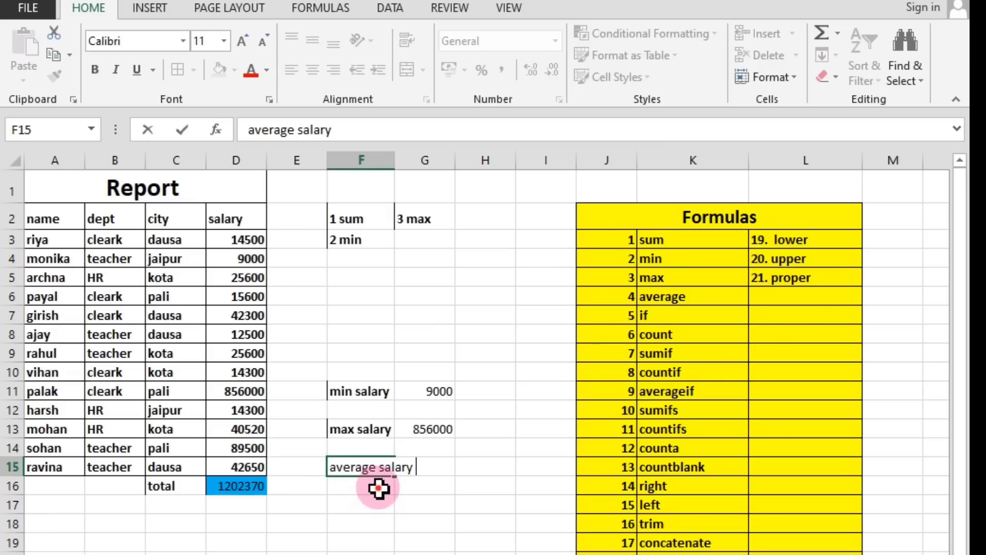
{"action": "key", "text": "Return"}
{"action": "left_click_drag", "start_coordinate": [397, 157], "coordinate": [419, 157]}
{"action": "left_click", "coordinate": [455, 465]}
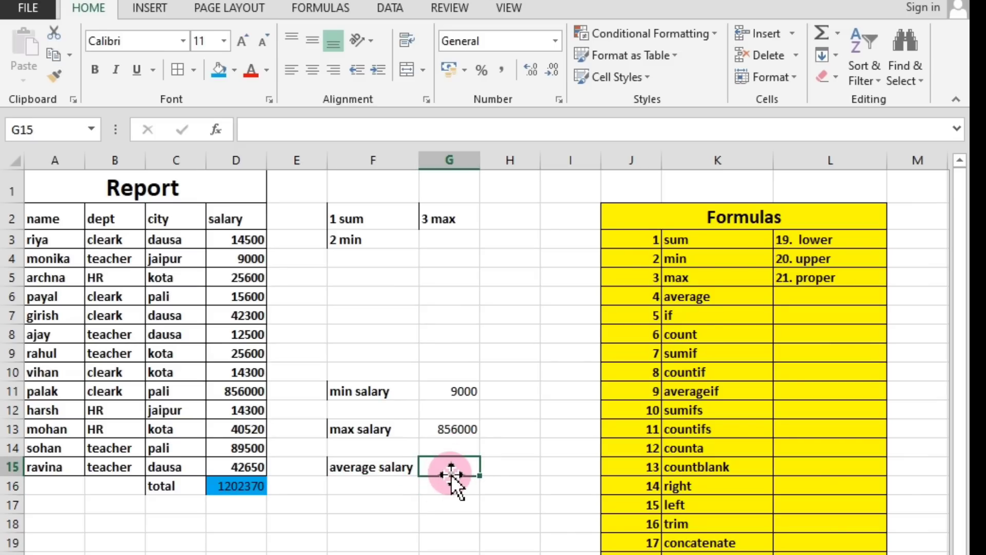
{"action": "type", "text": "="}
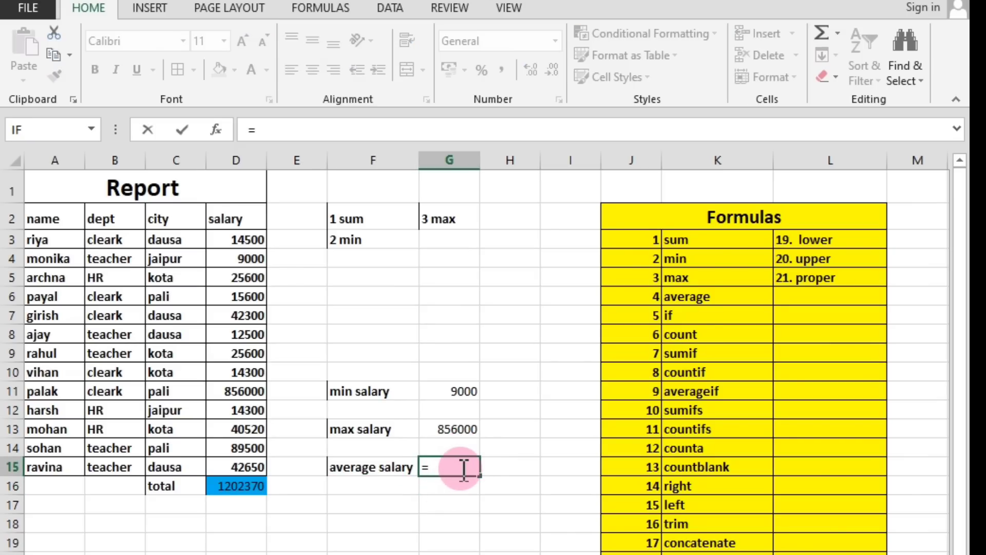
{"action": "type", "text": "avg"}
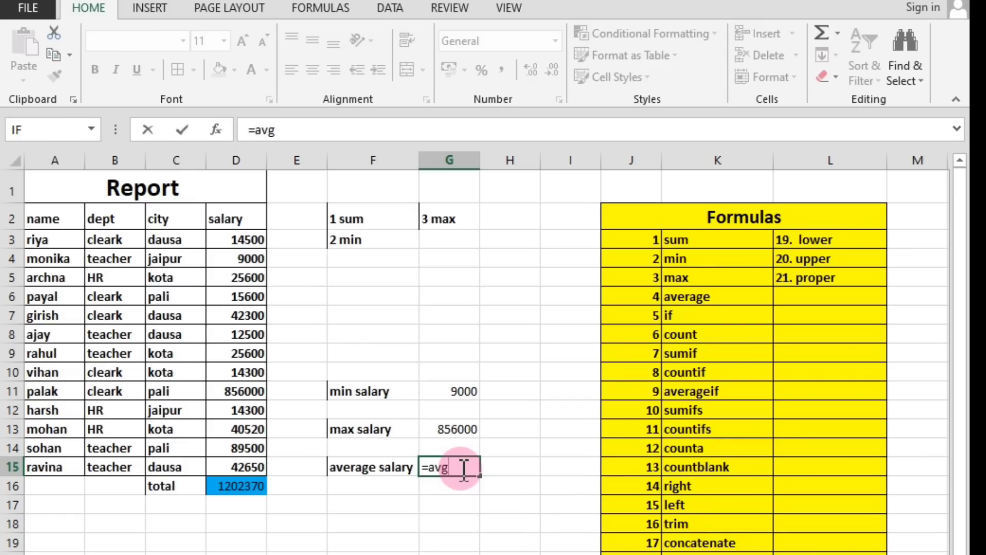
{"action": "key", "text": "BackSpace"}
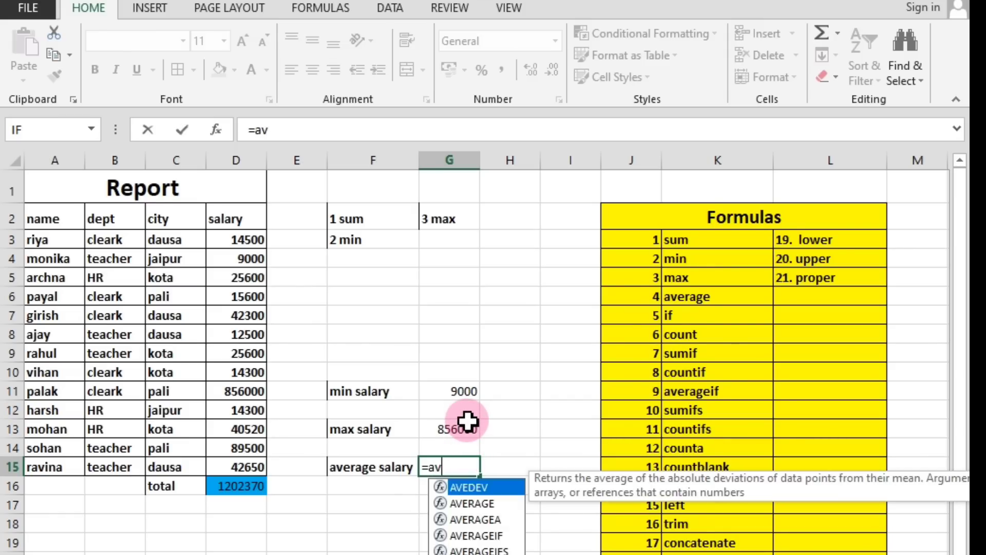
{"action": "key", "text": "Escape"}
Examine the MIN formula in cell G11 and the MAX formula in cell G13 with their referenced salary range.
{"action": "left_click", "coordinate": [445, 394]}
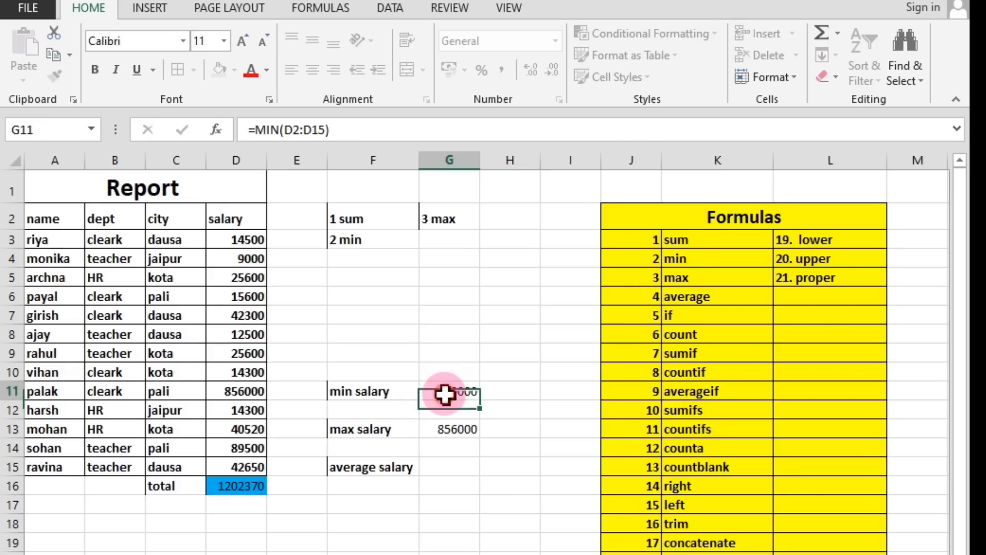
{"action": "double_click", "coordinate": [445, 394]}
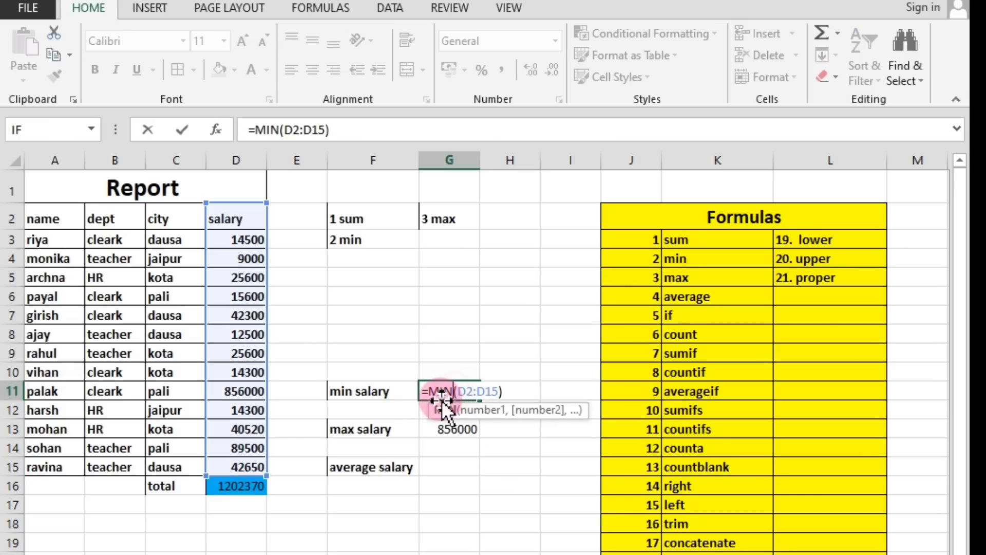
{"action": "double_click", "coordinate": [440, 430]}
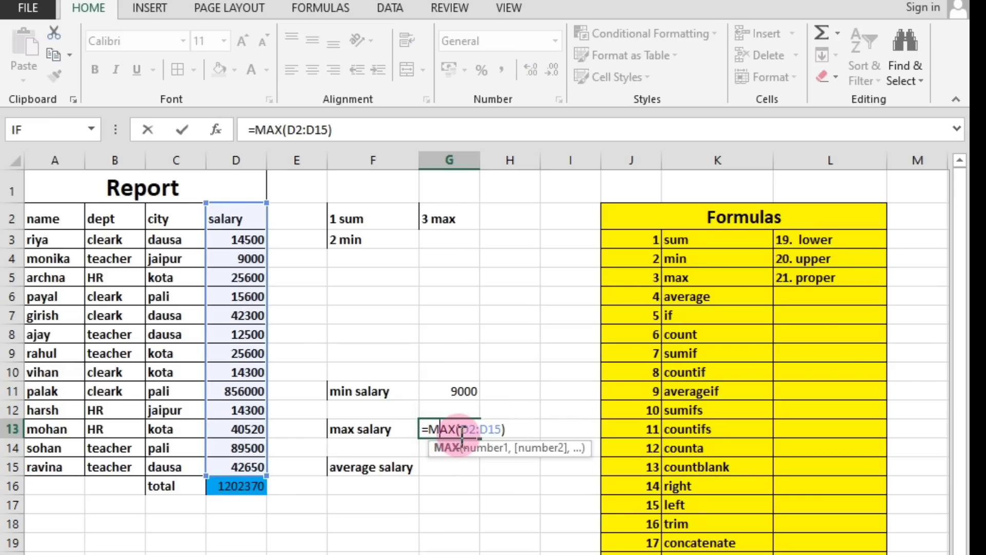
Enter the formula =AVERAGE(D2:D15) in cell G15 to calculate the average salary.
{"action": "left_click", "coordinate": [451, 466]}
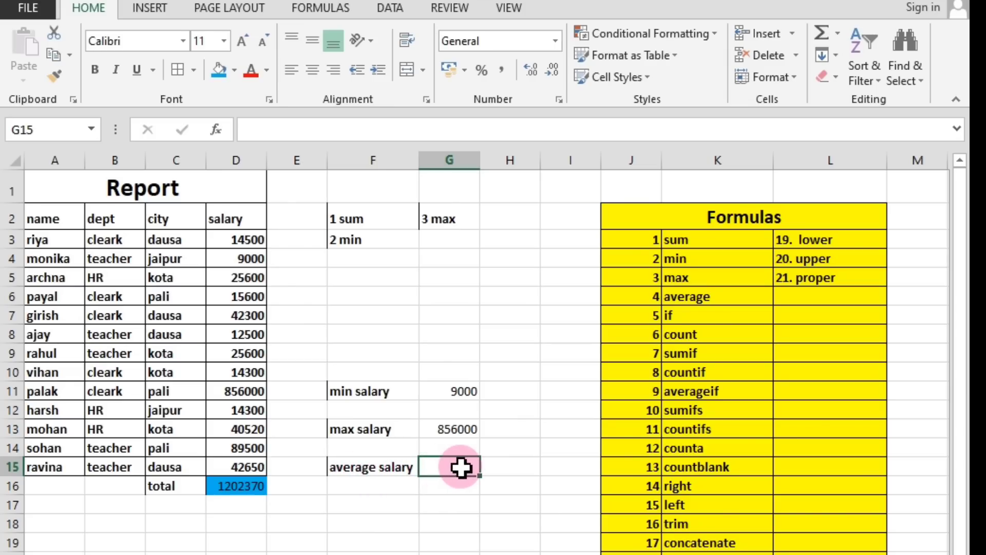
{"action": "type", "text": "="}
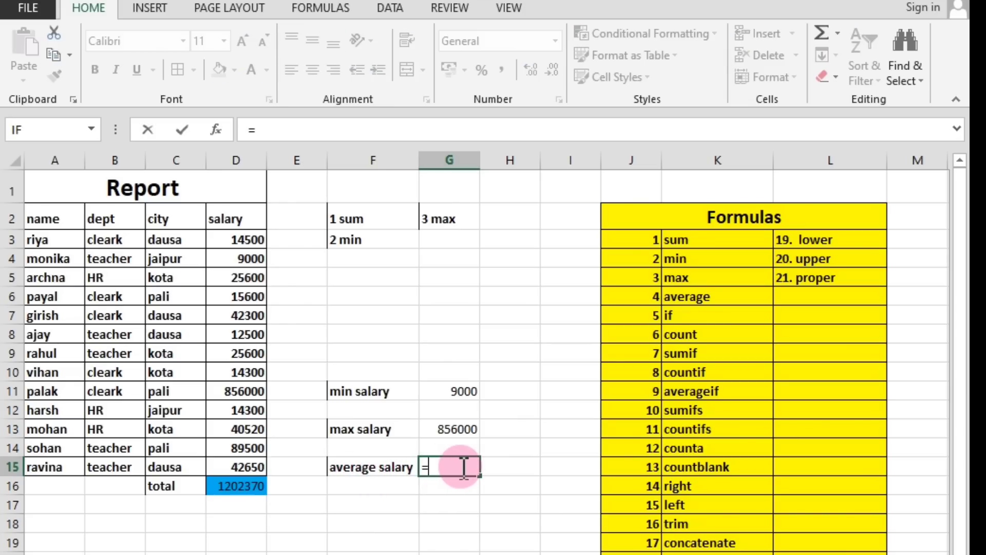
{"action": "type", "text": "ave"}
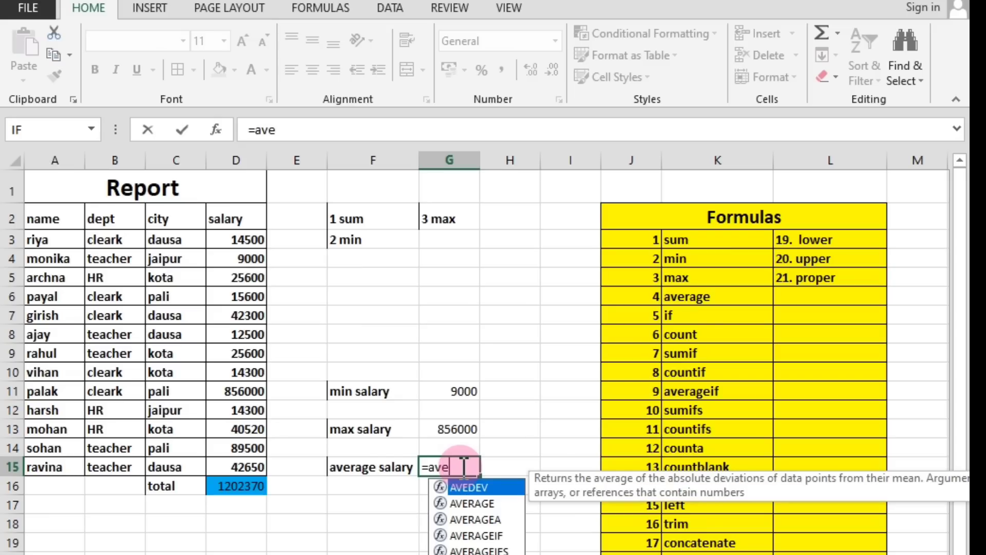
{"action": "type", "text": "rage"}
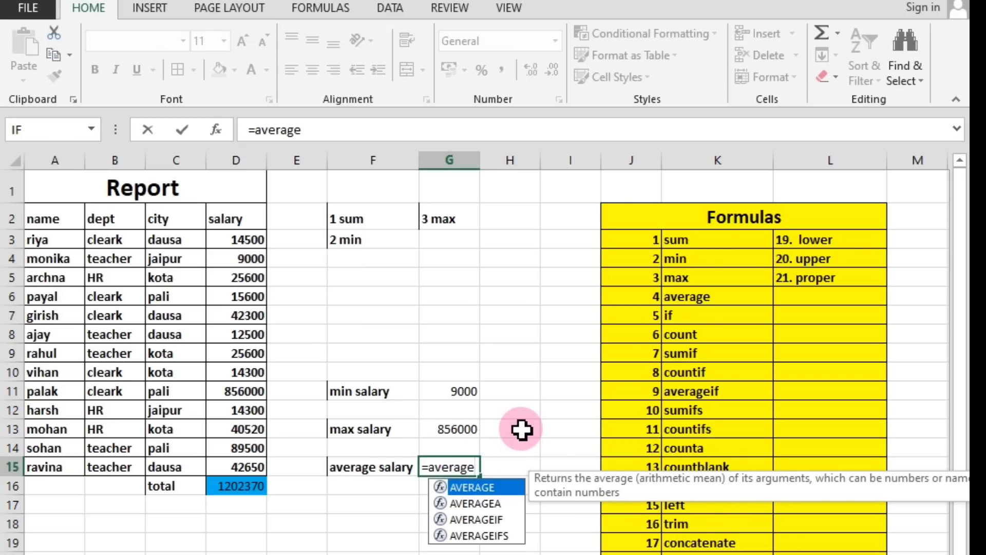
{"action": "type", "text": "("}
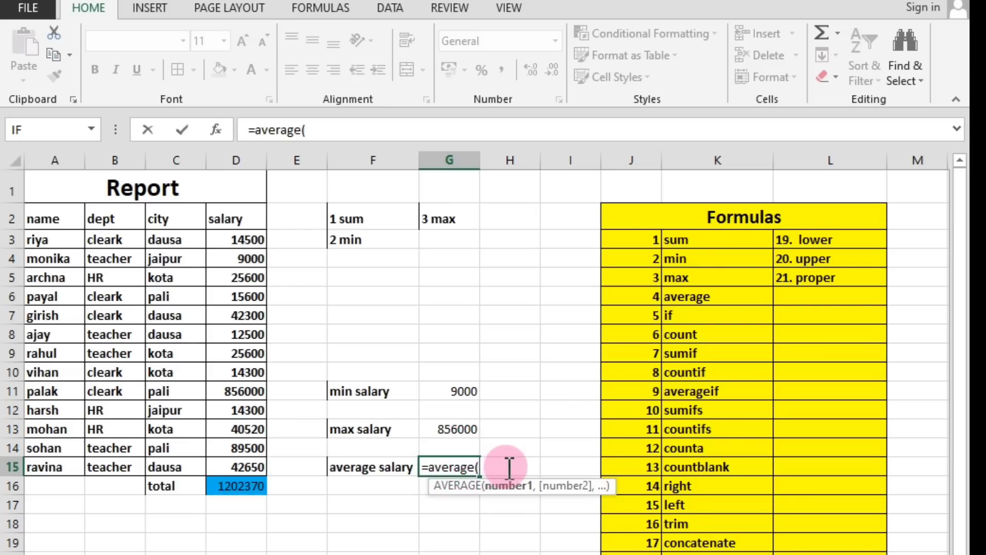
{"action": "left_click", "coordinate": [235, 220]}
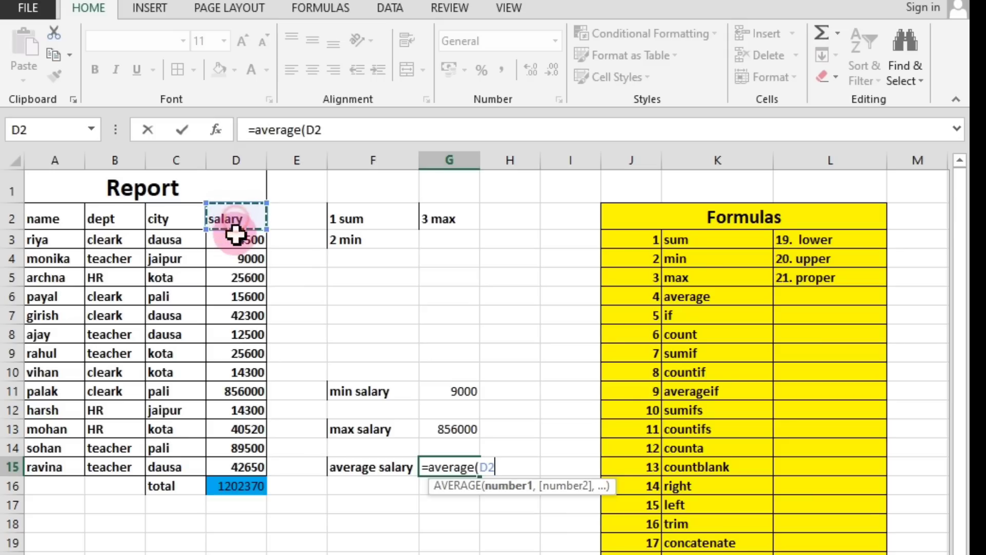
{"action": "left_click_drag", "start_coordinate": [235, 235], "coordinate": [267, 466]}
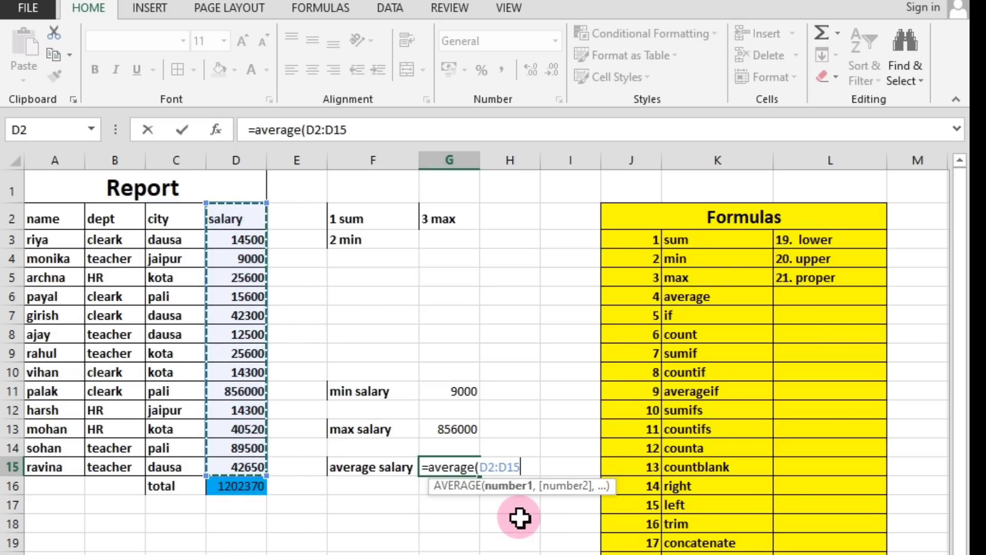
{"action": "type", "text": ")"}
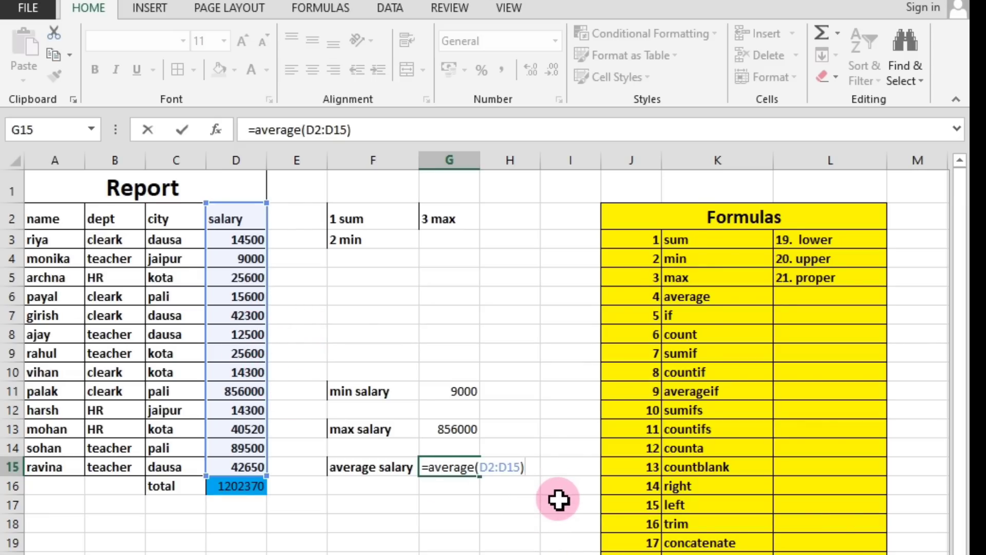
{"action": "key", "text": "Return"}
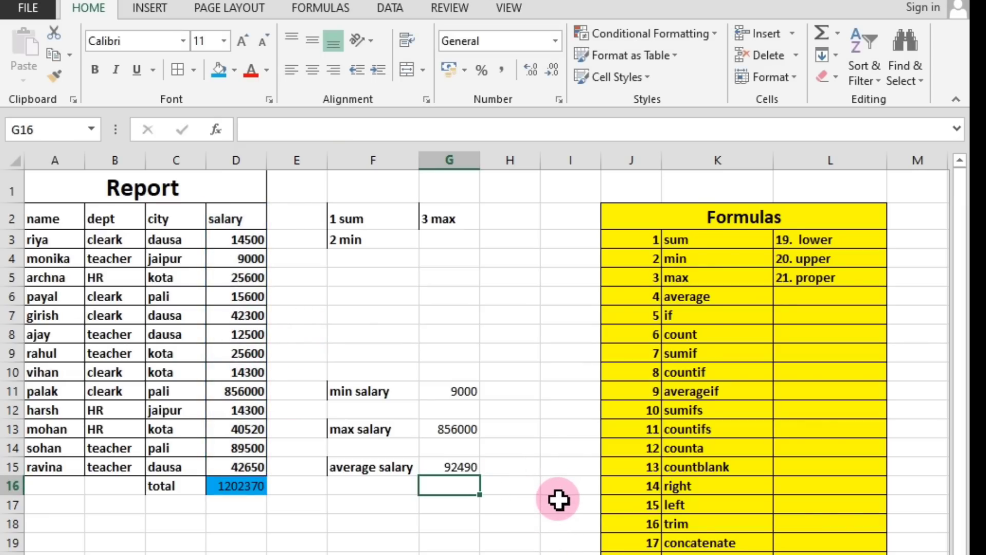
Examine the AVERAGE formula in cell G15 alongside the total in cell D16 and the salary range D2:D15.
{"action": "left_click", "coordinate": [467, 468]}
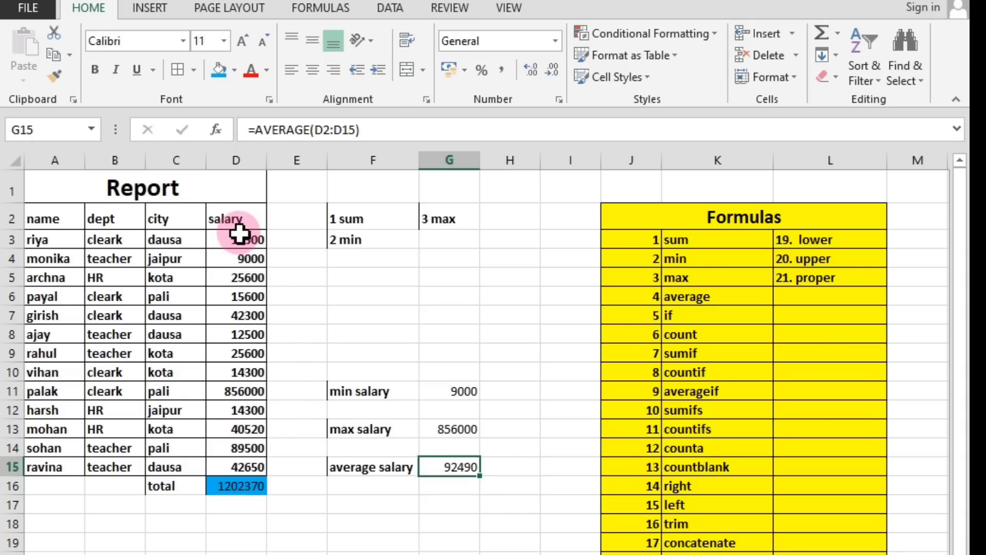
{"action": "left_click", "coordinate": [236, 488]}
{"action": "left_click_drag", "start_coordinate": [240, 216], "coordinate": [247, 459]}
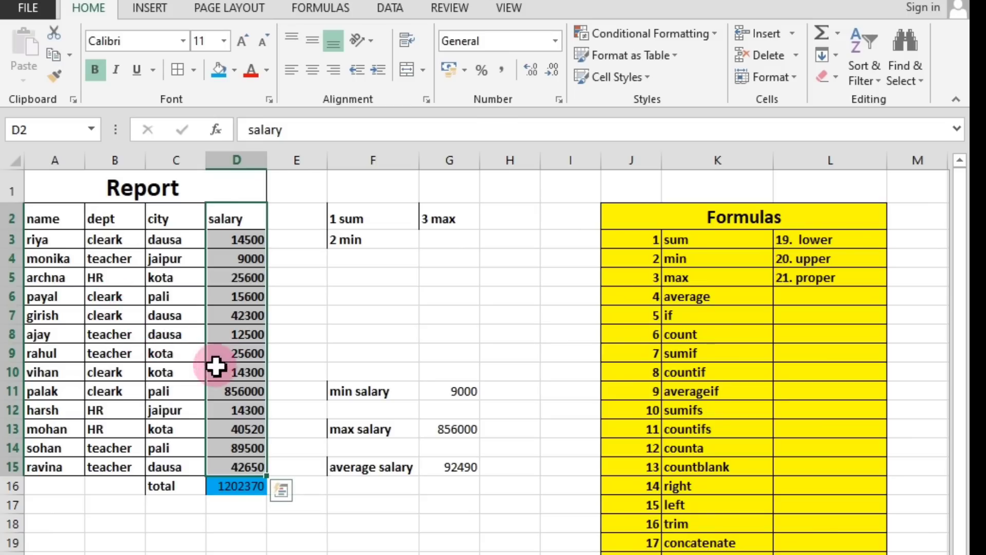
{"action": "left_click", "coordinate": [319, 519]}
{"action": "left_click", "coordinate": [239, 485]}
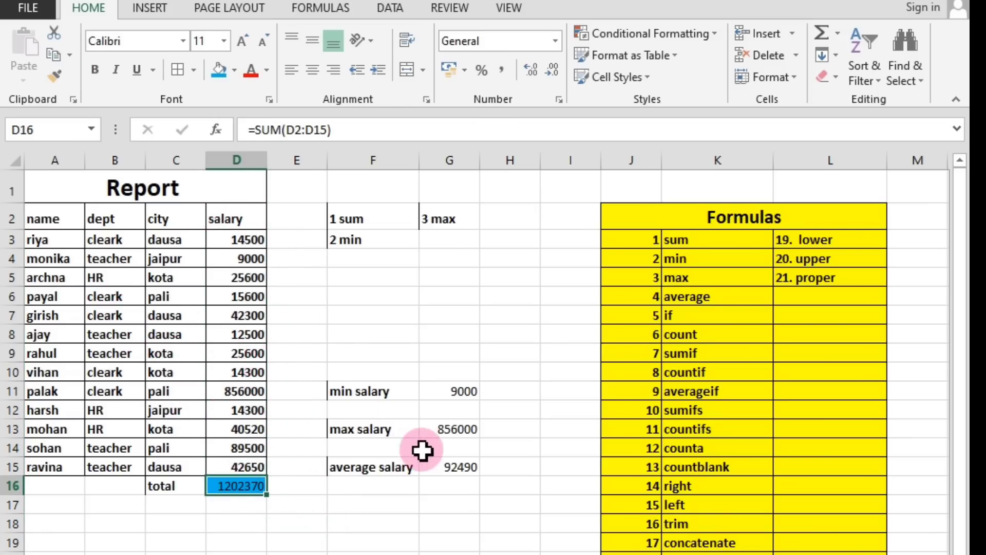
{"action": "left_click", "coordinate": [449, 499]}
{"action": "left_click", "coordinate": [440, 474]}
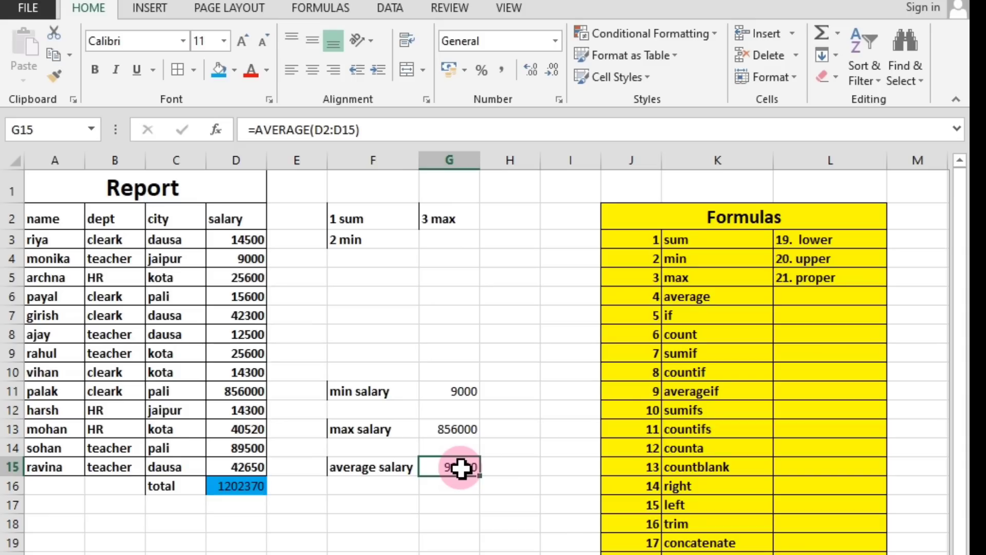
{"action": "left_click", "coordinate": [466, 497]}
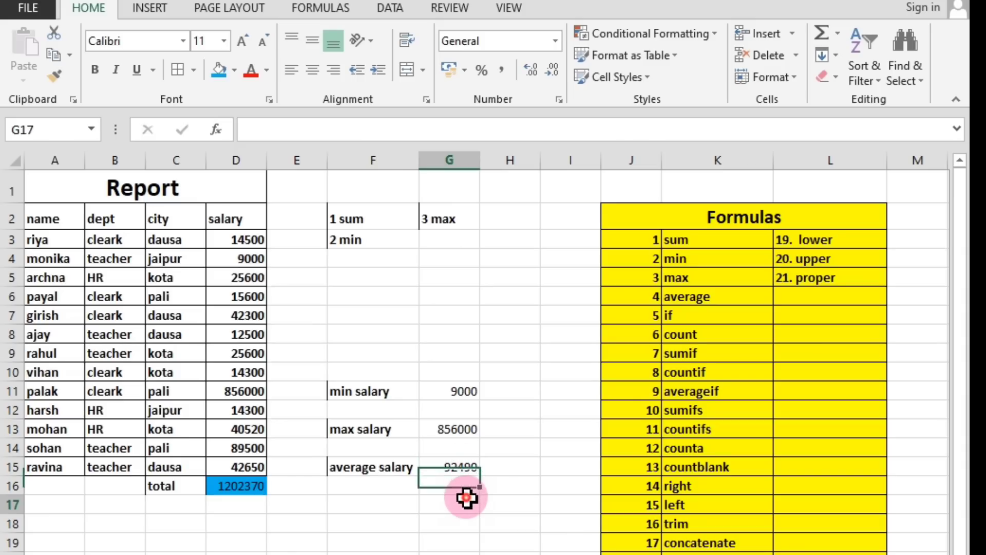
{"action": "left_click", "coordinate": [450, 465]}
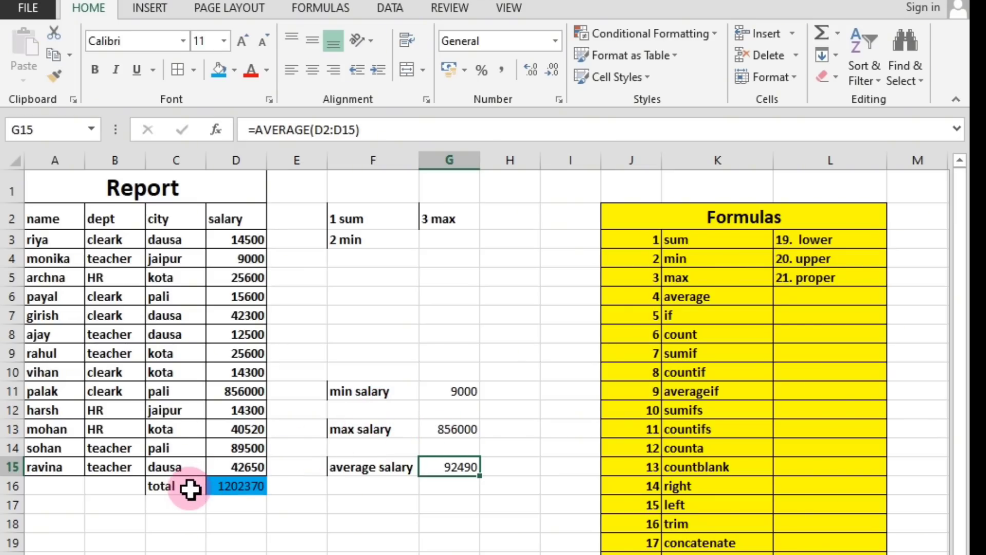
{"action": "left_click", "coordinate": [445, 529]}
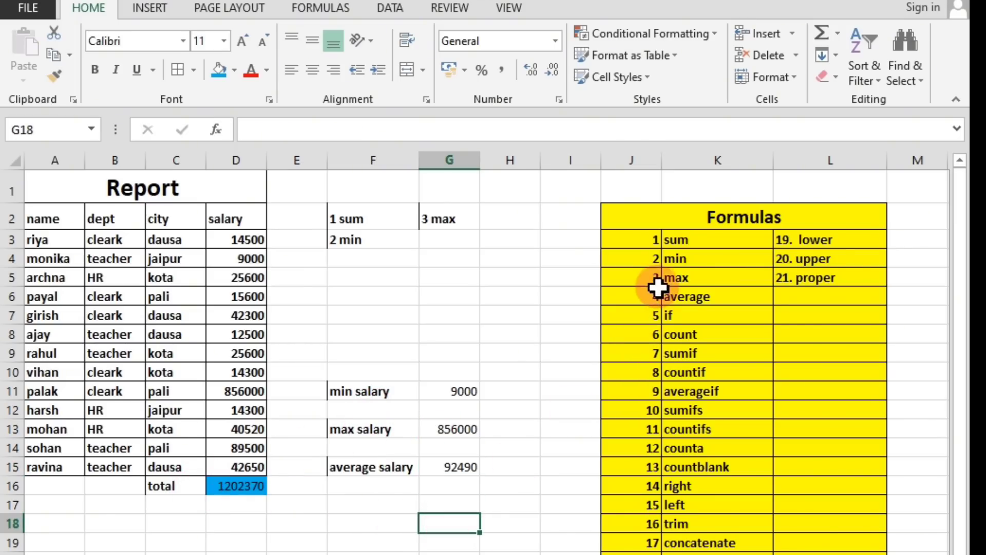
Review the sum, min, max, average and count entries in the Formulas list.
{"action": "left_click", "coordinate": [683, 242]}
{"action": "left_click", "coordinate": [695, 259]}
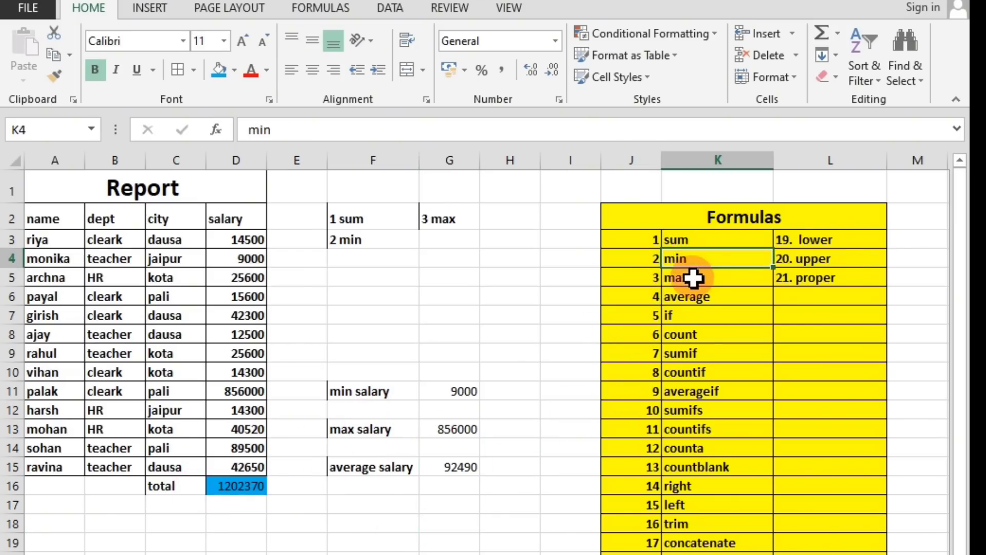
{"action": "left_click", "coordinate": [694, 279]}
{"action": "left_click", "coordinate": [696, 308]}
{"action": "left_click", "coordinate": [688, 295]}
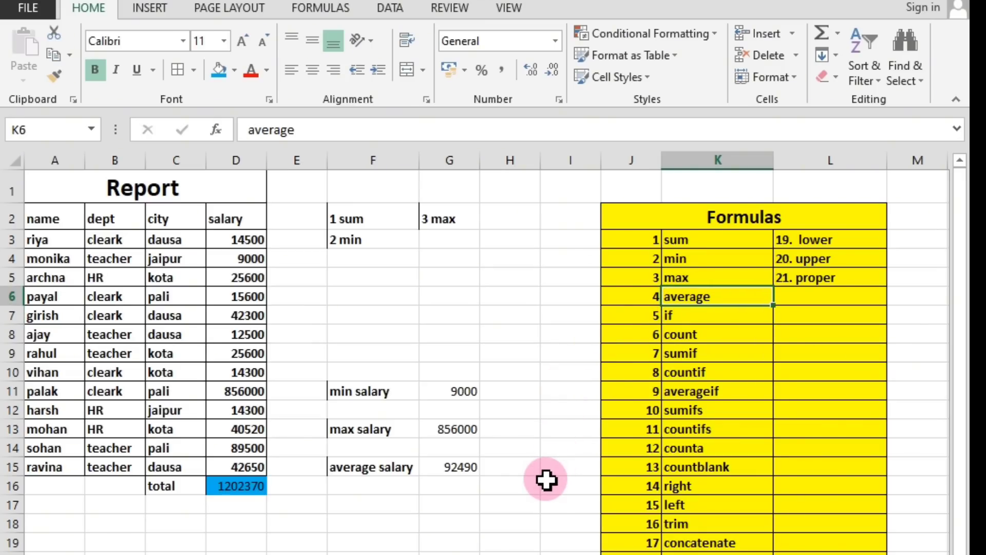
{"action": "left_click", "coordinate": [703, 335]}
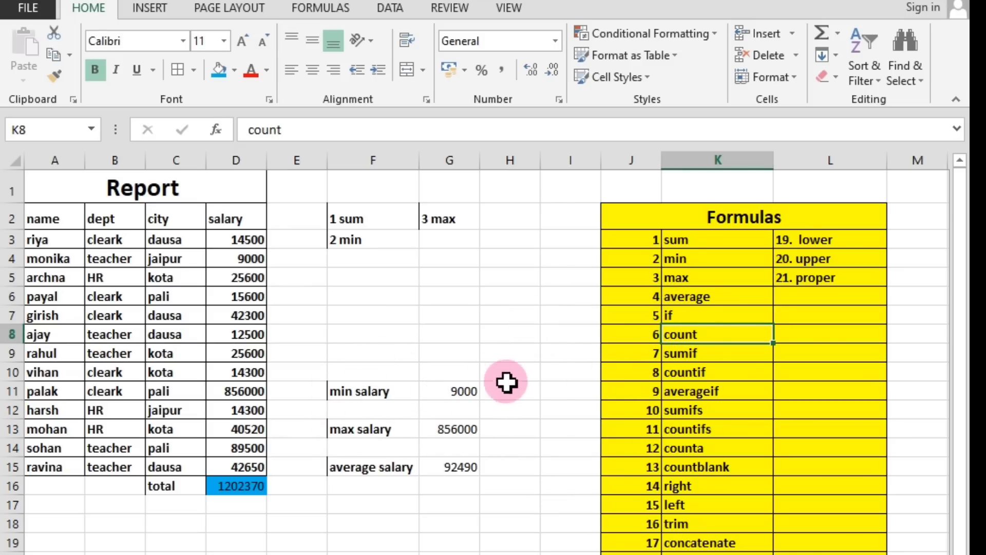
Compare the name range A2:A15 with the salary range D2:D15 and revisit the count entry in the Formulas list.
{"action": "left_click", "coordinate": [374, 503]}
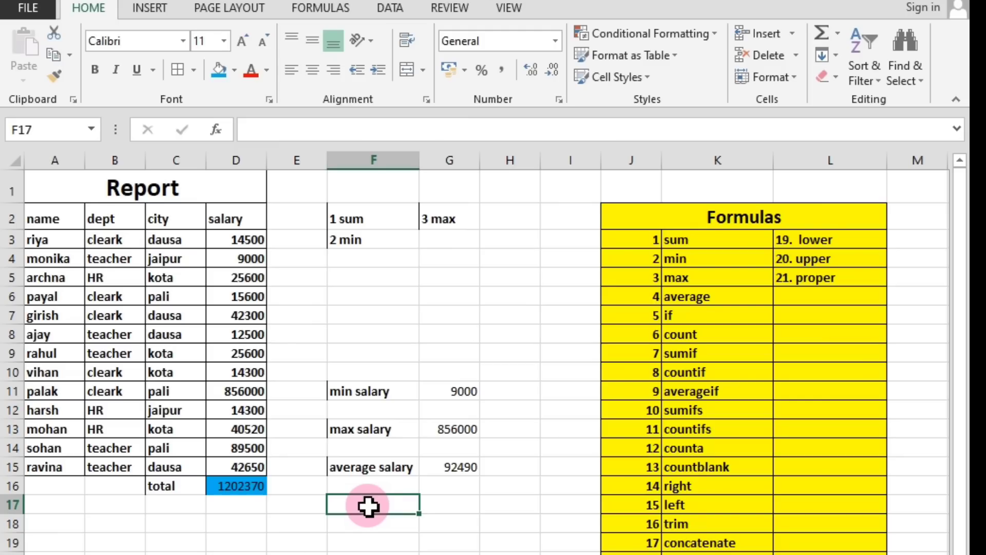
{"action": "left_click_drag", "start_coordinate": [49, 221], "coordinate": [64, 463]}
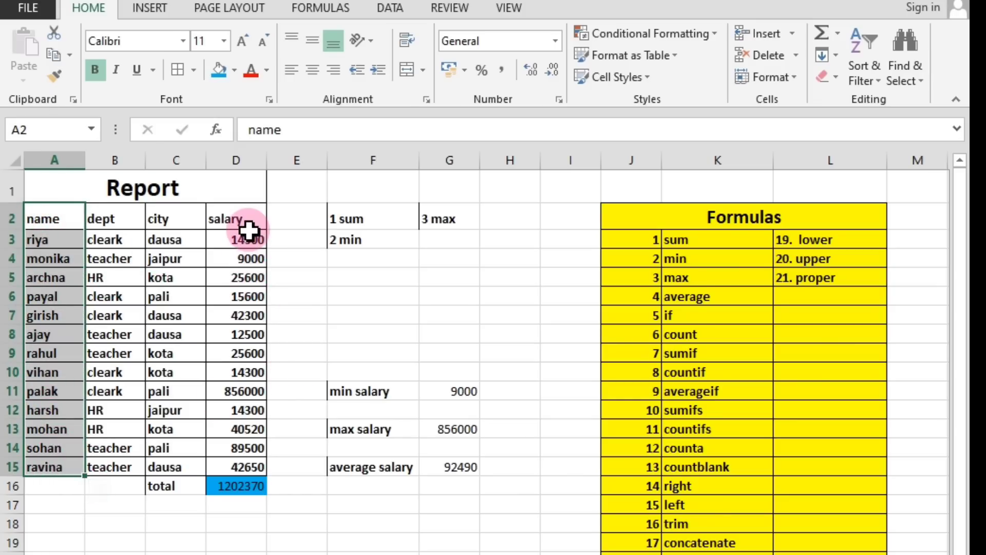
{"action": "left_click_drag", "start_coordinate": [249, 230], "coordinate": [256, 465]}
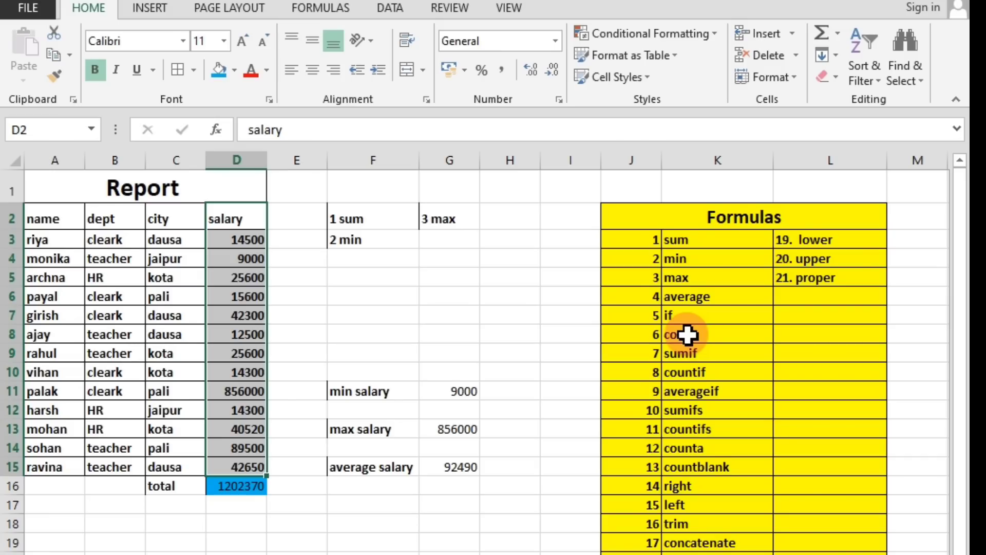
{"action": "left_click", "coordinate": [534, 353]}
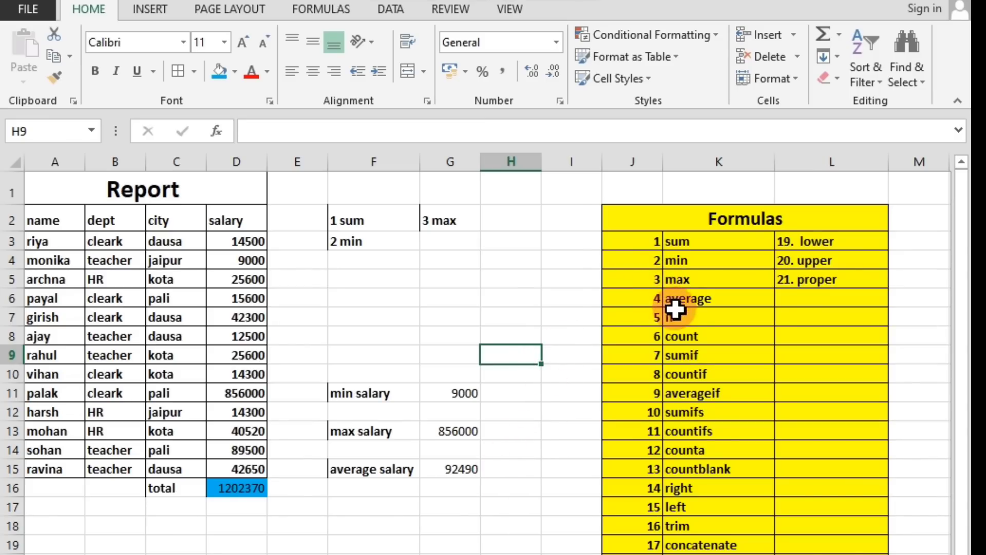
{"action": "left_click", "coordinate": [685, 337]}
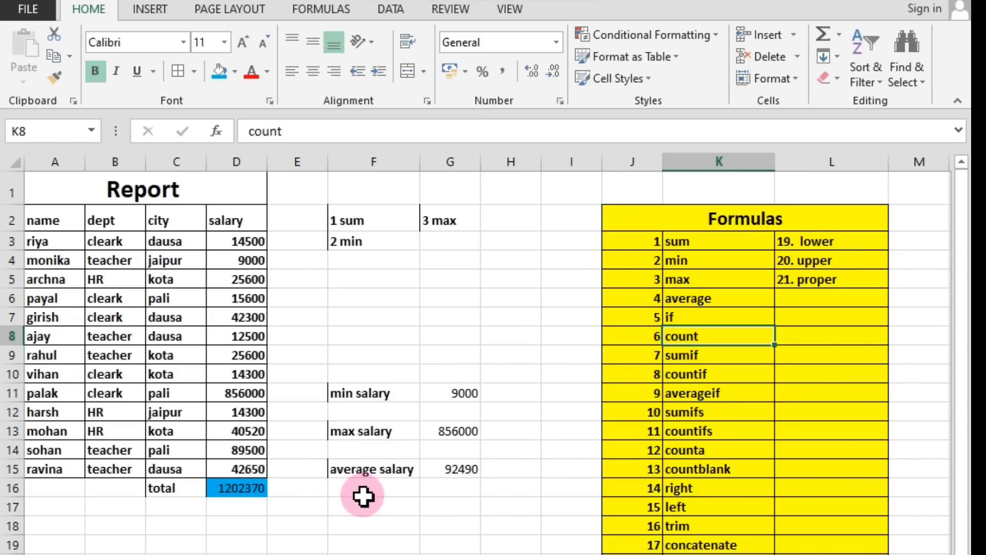
Label cell F17 as no salary, two rows below the average salary label.
{"action": "left_click", "coordinate": [336, 504]}
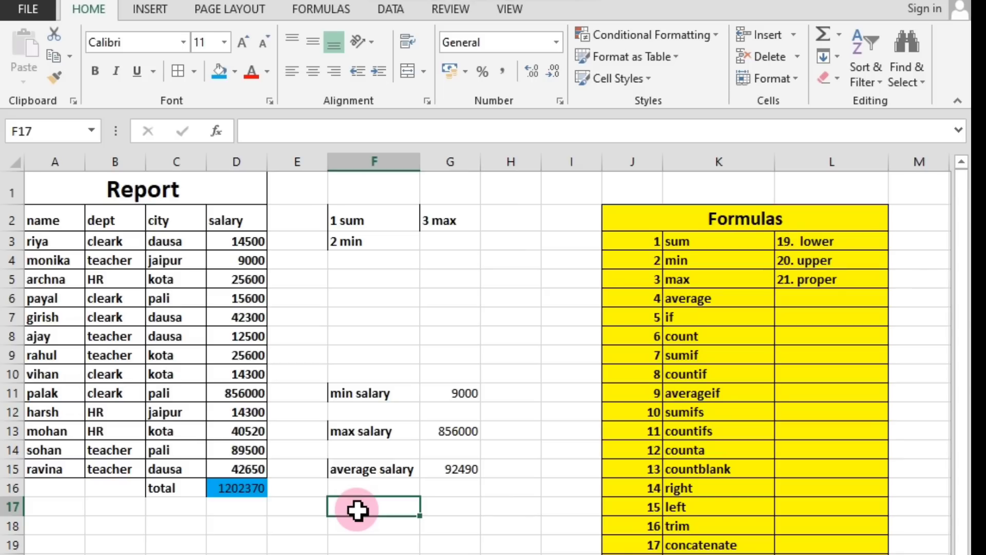
{"action": "type", "text": "n"}
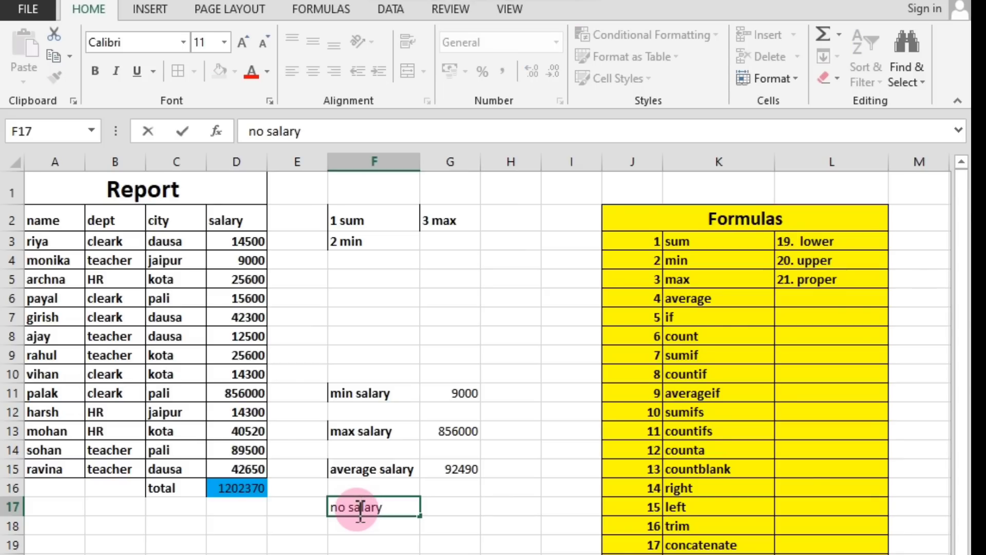
{"action": "type", "text": "o salary"}
Enter the formula =COUNT(D2:D15) in cell G17 to count the salary values.
{"action": "left_click", "coordinate": [448, 505]}
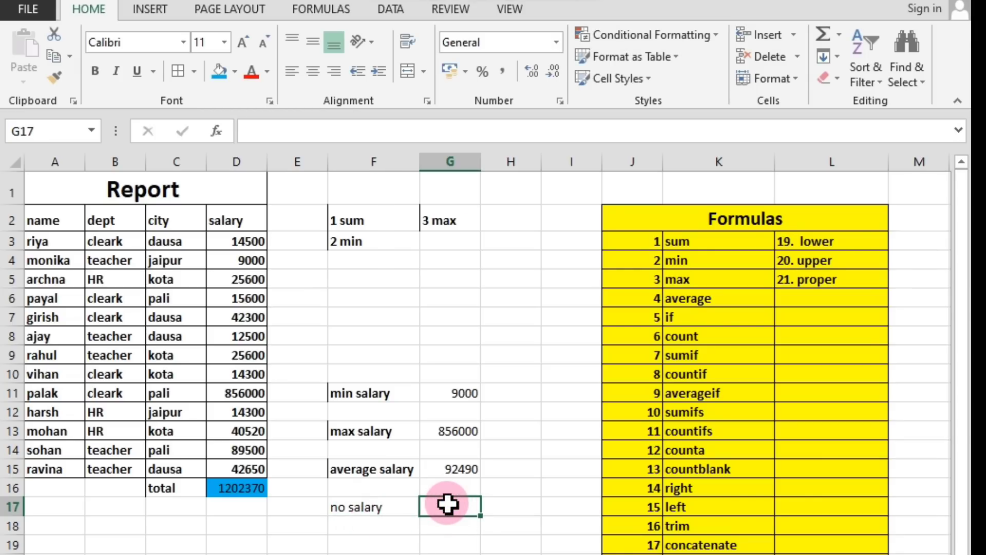
{"action": "type", "text": "=count"}
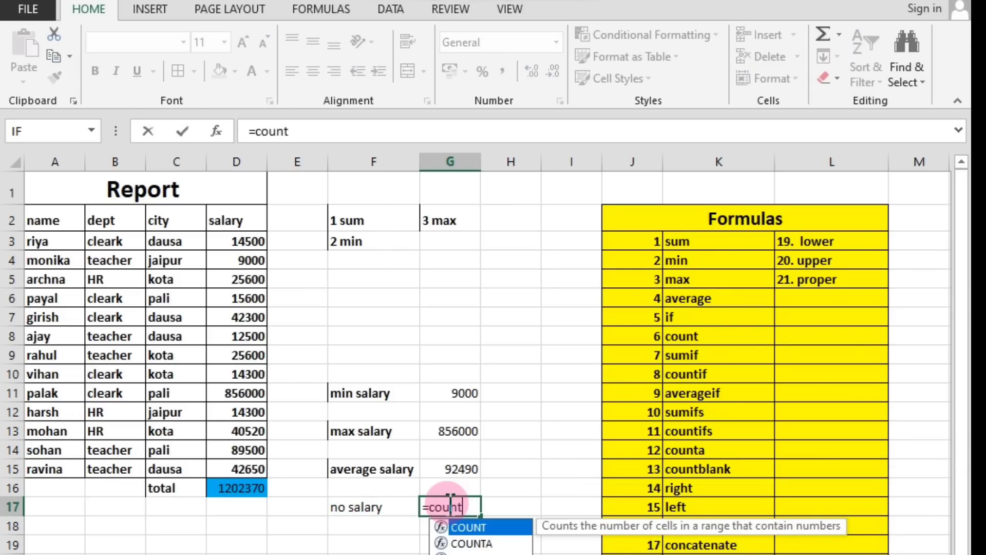
{"action": "type", "text": "("}
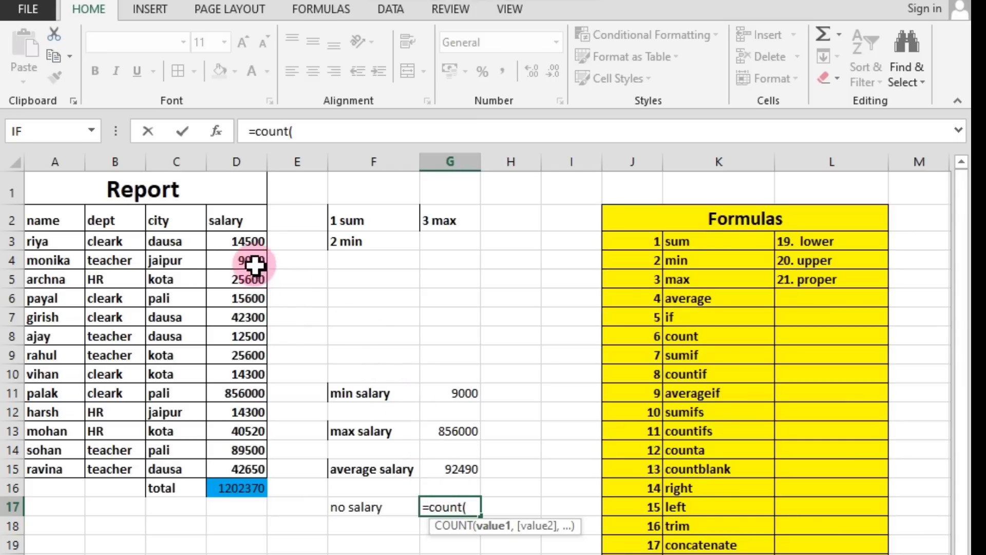
{"action": "left_click_drag", "start_coordinate": [231, 218], "coordinate": [254, 463]}
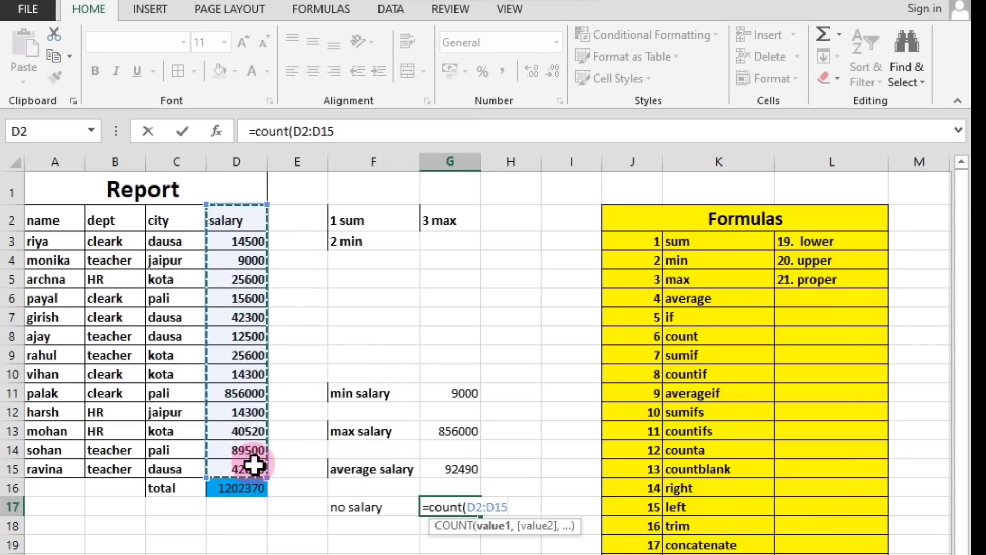
{"action": "key", "text": "Return"}
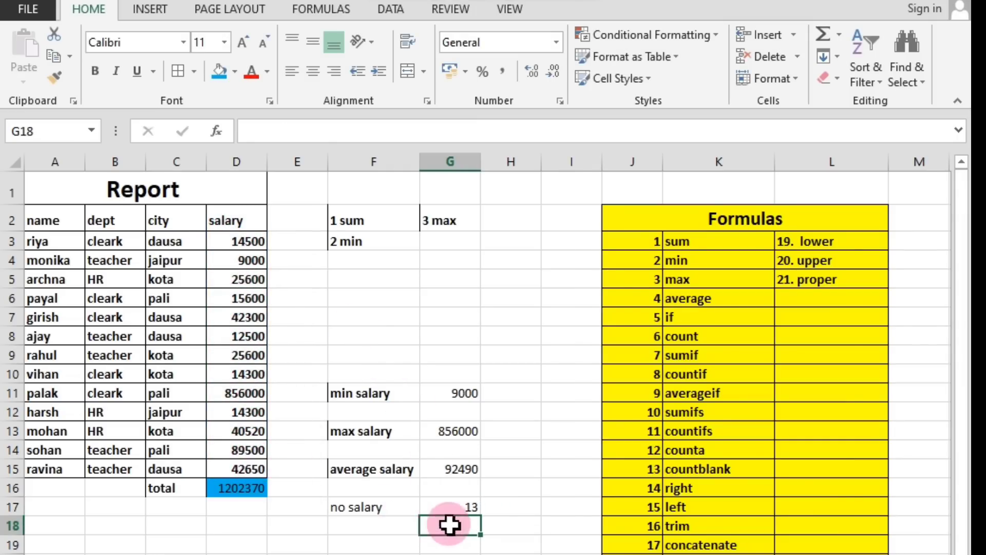
Check the COUNT formula in cell G17 against the table by going through city cells C3 to C15 one by one.
{"action": "left_click", "coordinate": [467, 511]}
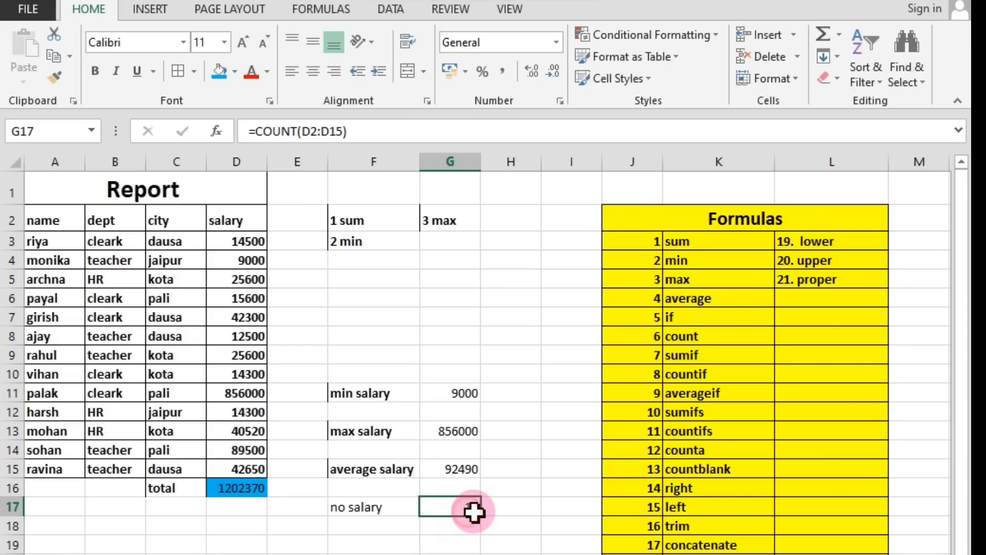
{"action": "left_click", "coordinate": [167, 248]}
{"action": "left_click", "coordinate": [166, 261]}
{"action": "left_click", "coordinate": [168, 282]}
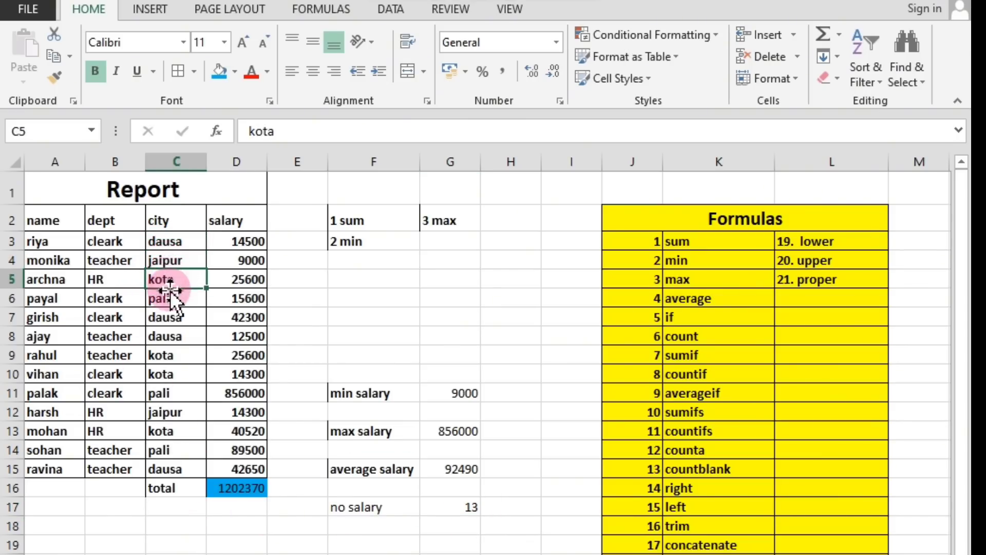
{"action": "left_click", "coordinate": [167, 300]}
{"action": "left_click", "coordinate": [168, 318]}
{"action": "left_click", "coordinate": [167, 338]}
{"action": "left_click", "coordinate": [164, 356]}
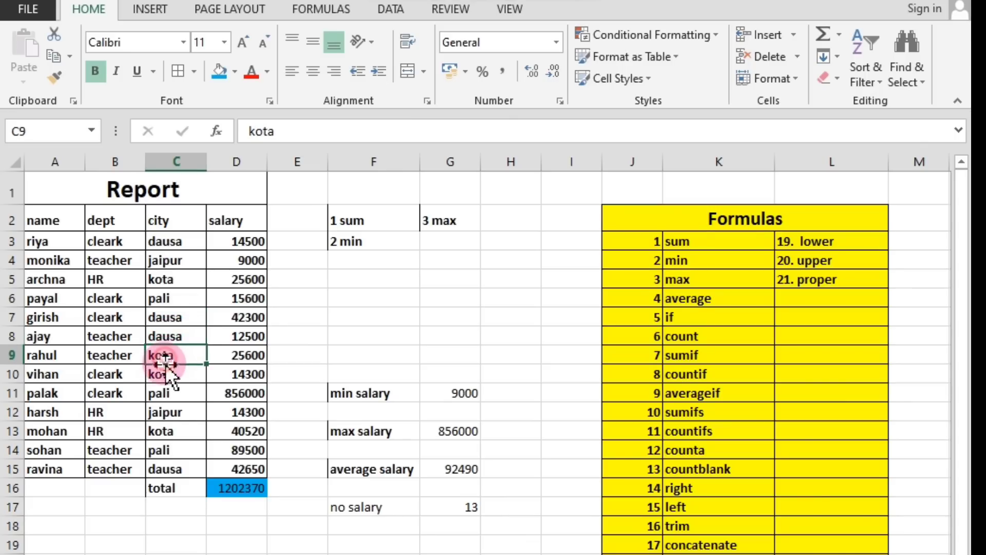
{"action": "left_click", "coordinate": [163, 374]}
{"action": "left_click", "coordinate": [163, 394]}
{"action": "left_click", "coordinate": [163, 413]}
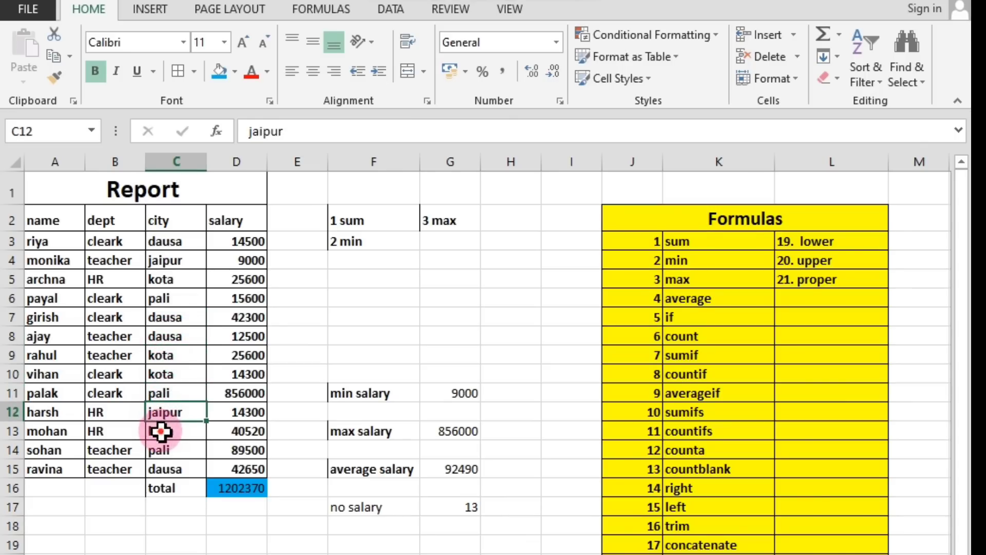
{"action": "left_click", "coordinate": [160, 431]}
{"action": "left_click", "coordinate": [160, 450]}
{"action": "left_click", "coordinate": [165, 469]}
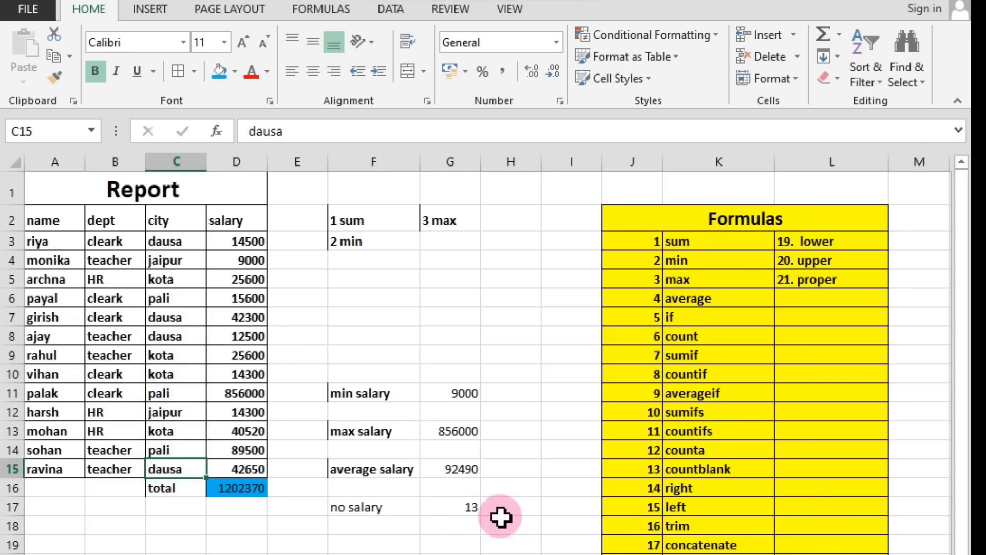
{"action": "left_click", "coordinate": [449, 511]}
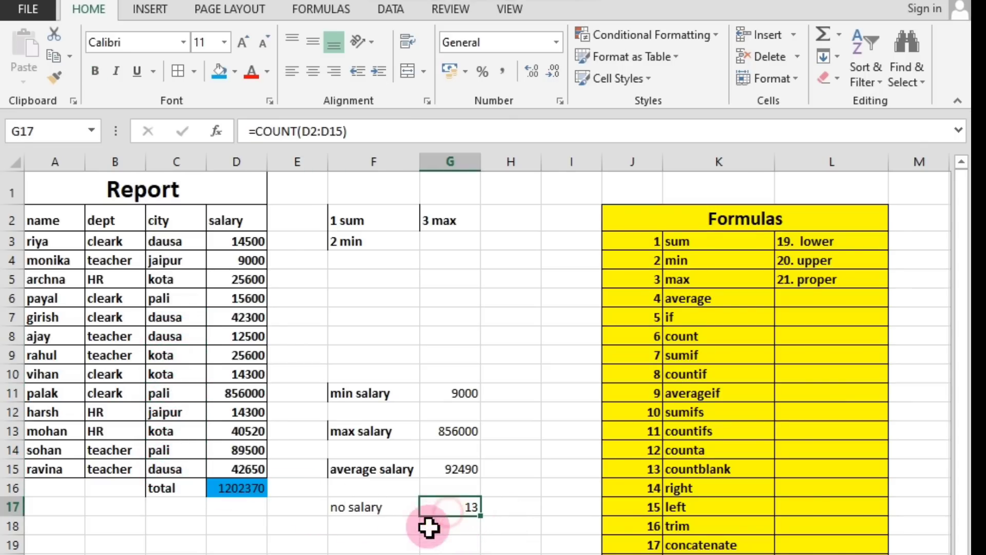
{"action": "left_click", "coordinate": [351, 510]}
{"action": "left_click", "coordinate": [463, 512]}
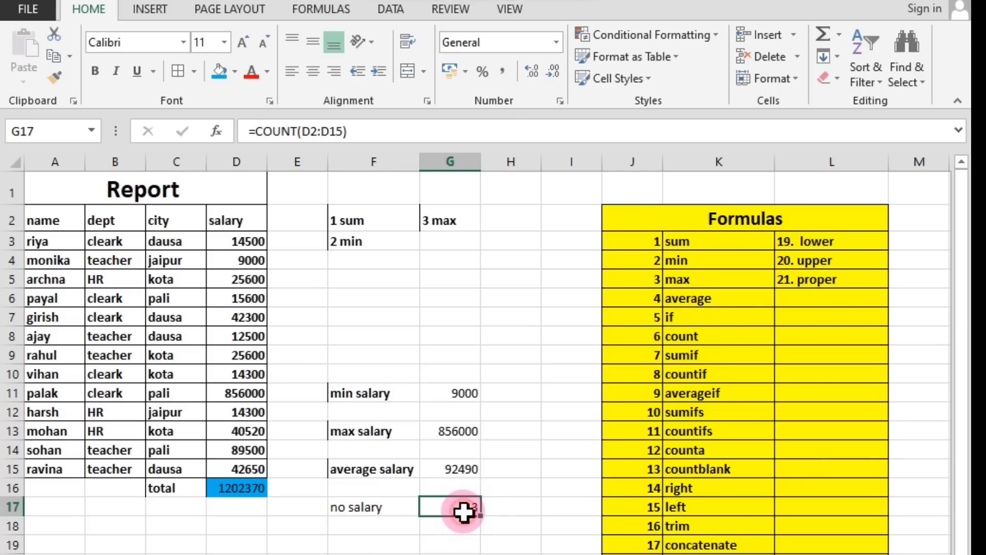
{"action": "left_click", "coordinate": [447, 521]}
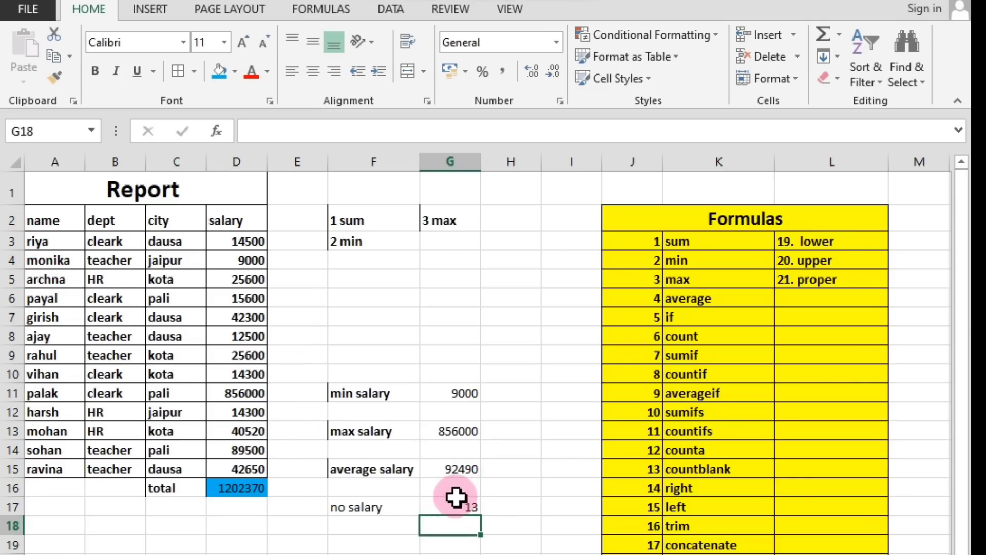
Enter a COUNT formula over the name range A2:A15 in cell G18 to try counting text entries.
{"action": "left_click", "coordinate": [677, 339]}
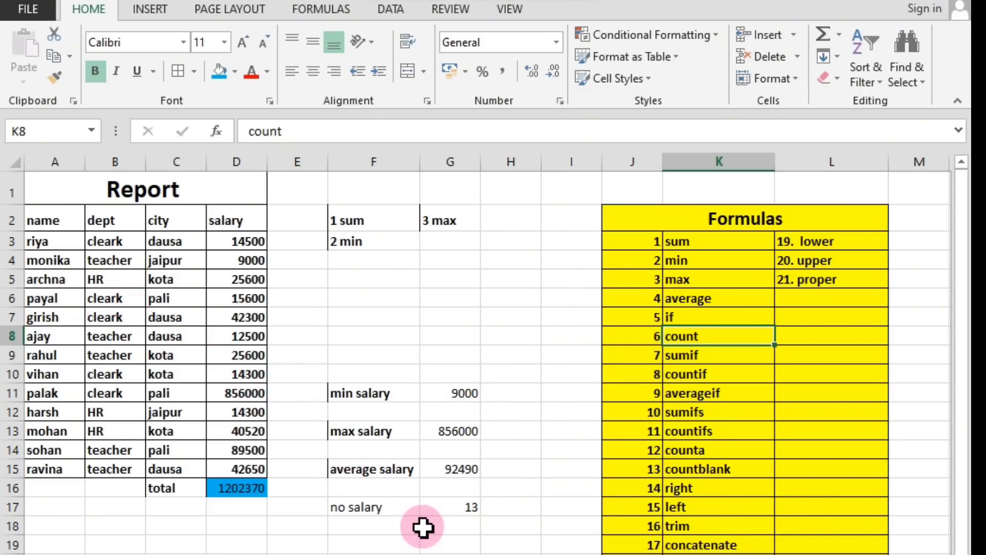
{"action": "left_click", "coordinate": [450, 518]}
{"action": "type", "text": "="}
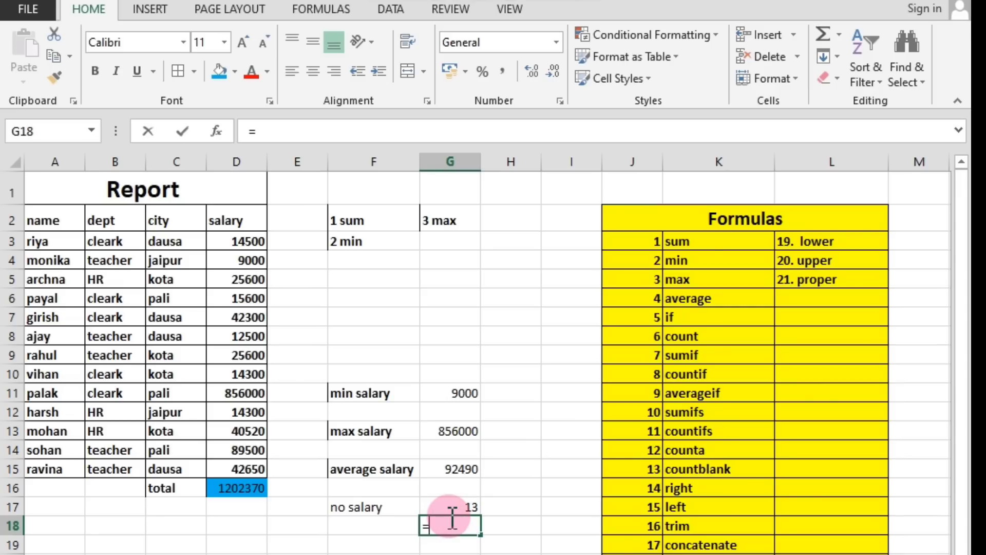
{"action": "type", "text": "count"}
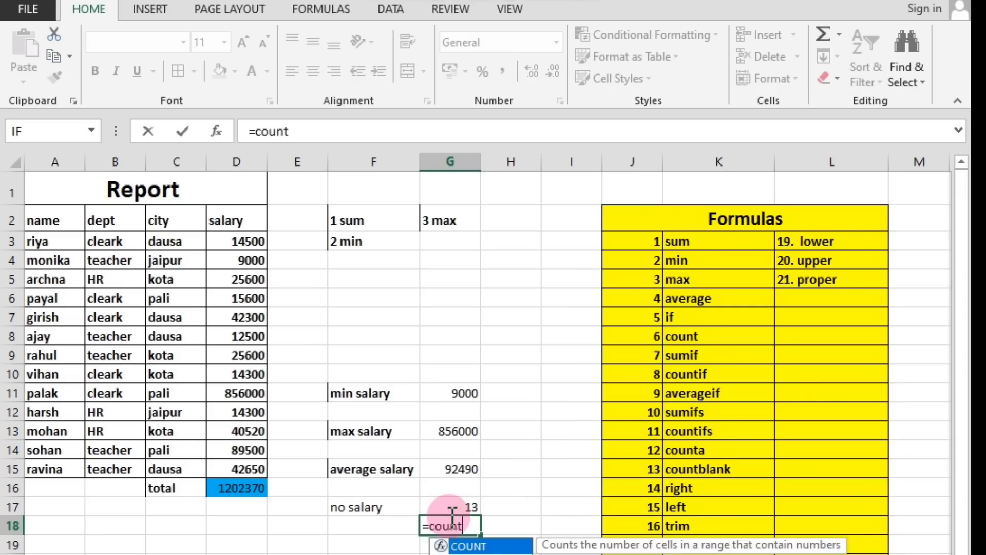
{"action": "type", "text": "("}
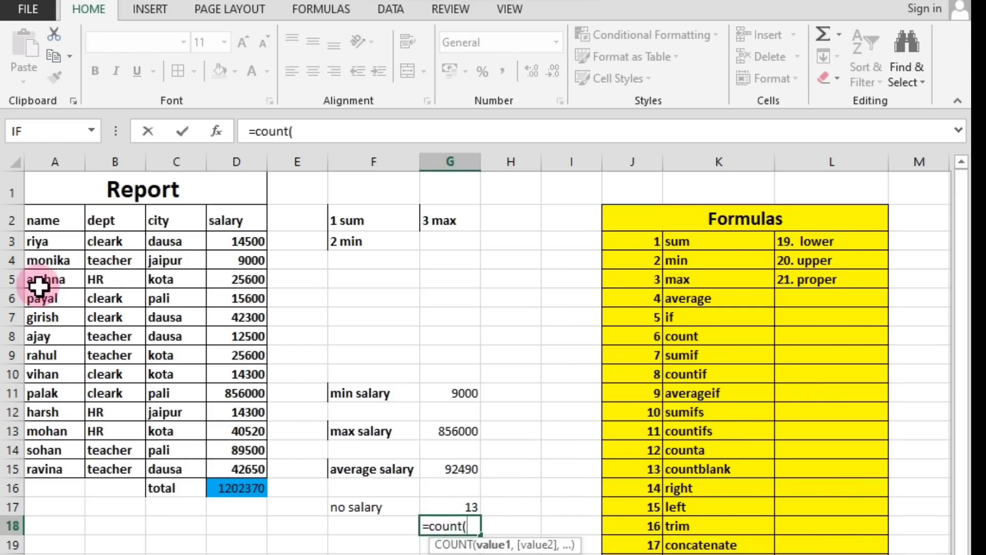
{"action": "left_click_drag", "start_coordinate": [34, 220], "coordinate": [51, 468]}
{"action": "key", "text": "Return"}
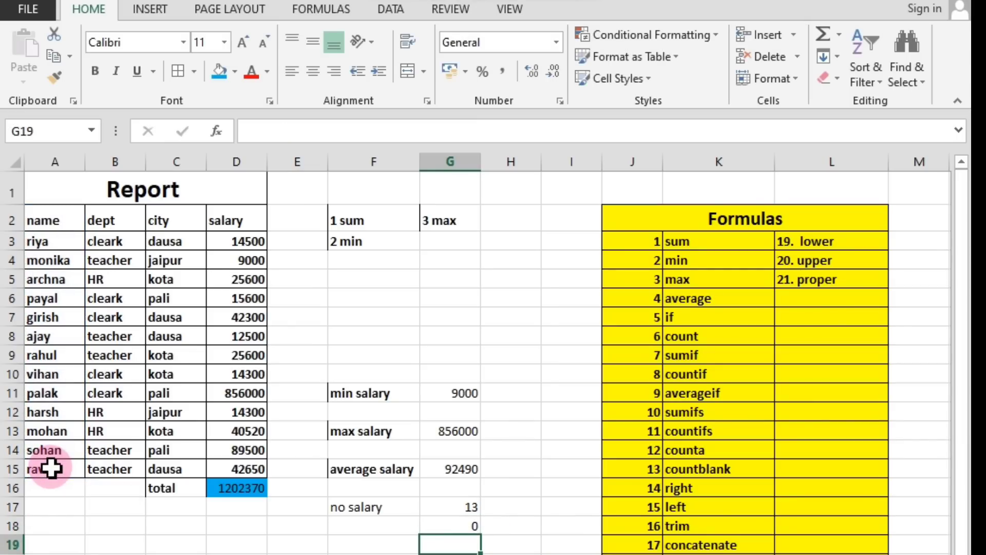
Test the COUNT formula in G18 by replacing the name in cell A9 with 5, and re-enter the original name.
{"action": "left_click", "coordinate": [50, 356]}
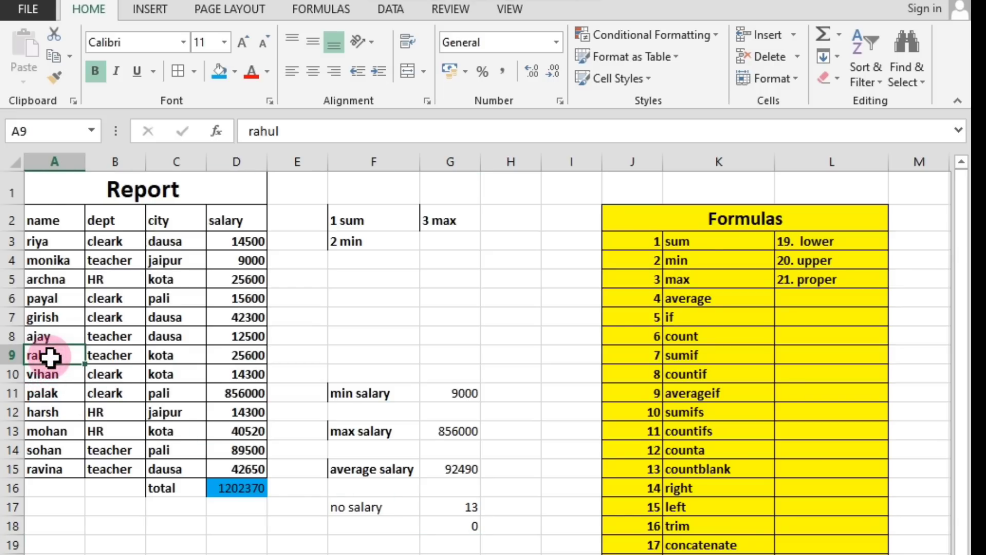
{"action": "type", "text": "5"}
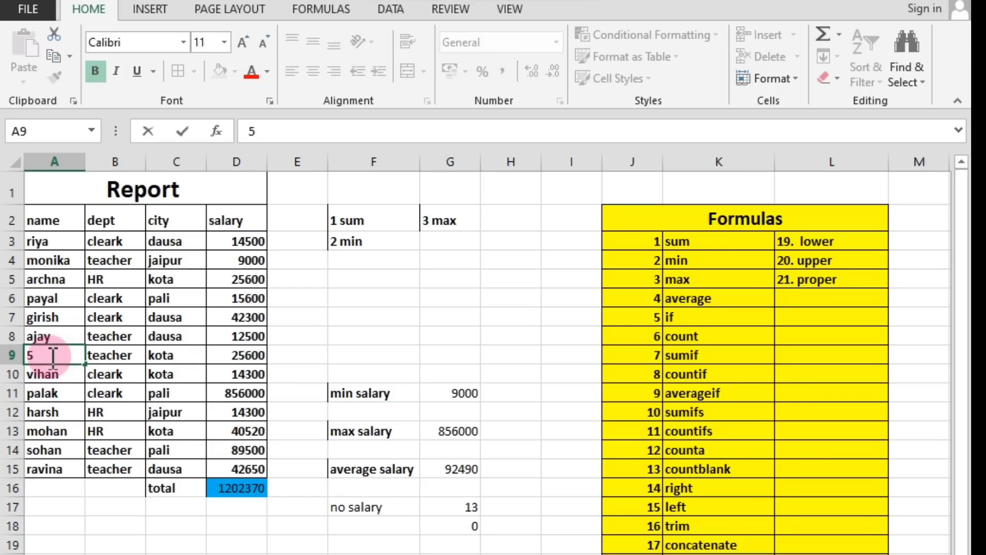
{"action": "key", "text": "Return"}
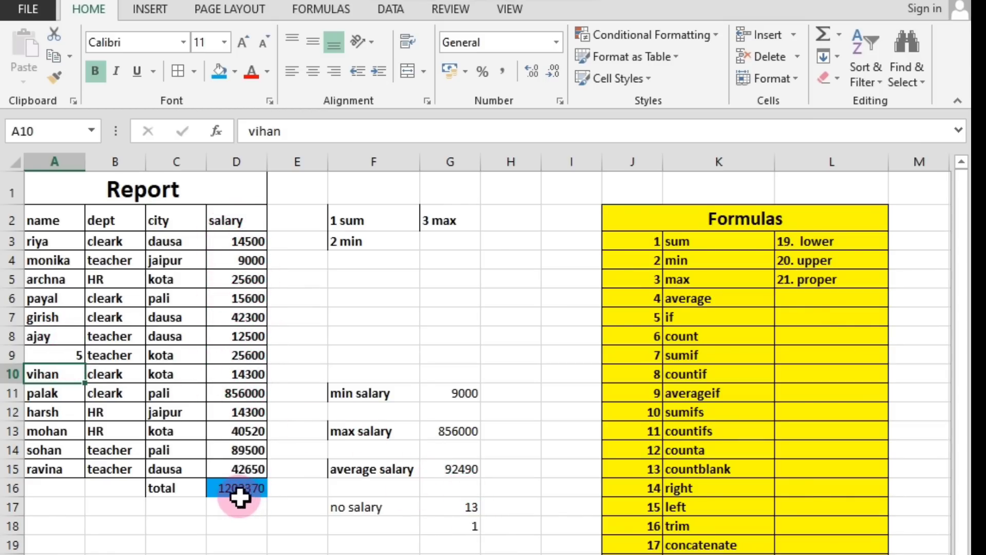
{"action": "left_click", "coordinate": [63, 354]}
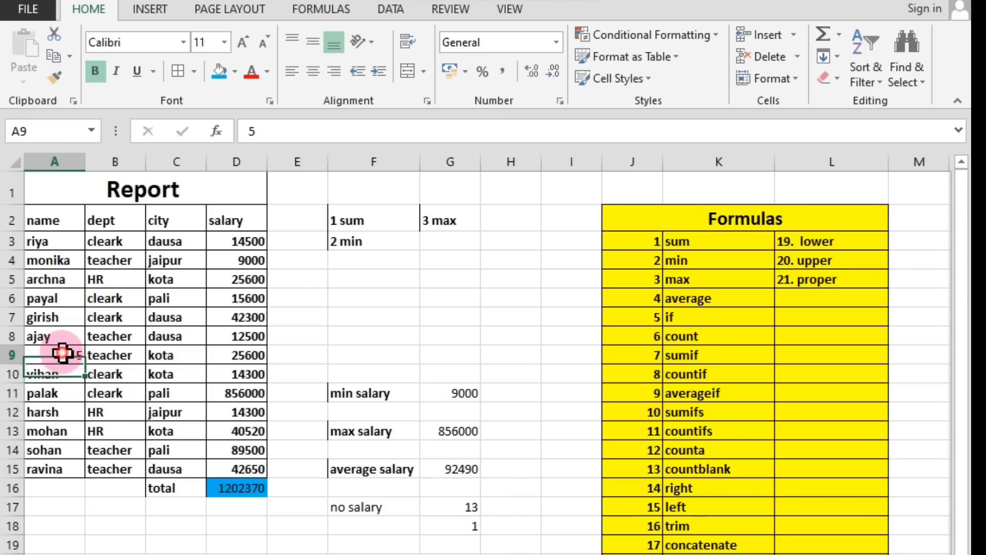
{"action": "type", "text": "ravina"}
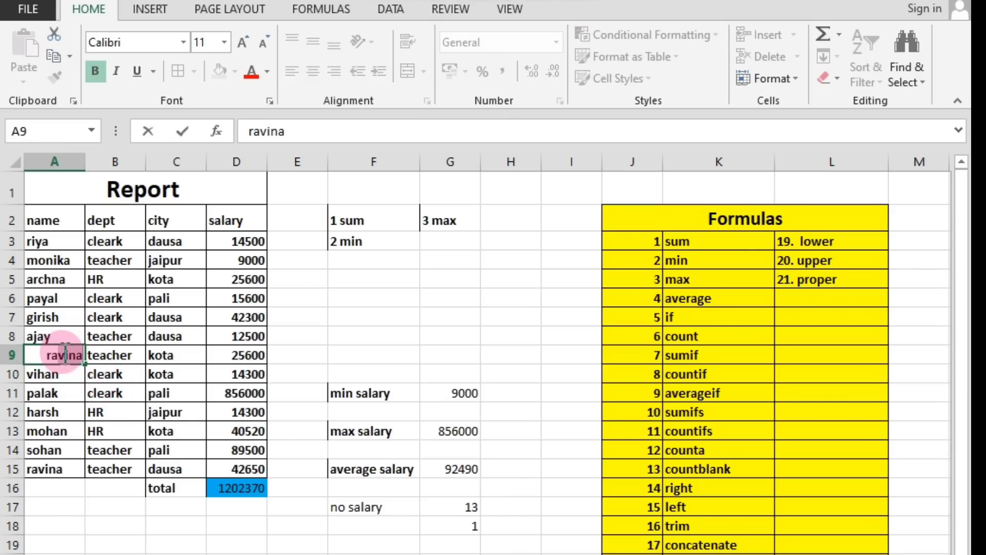
{"action": "left_click", "coordinate": [126, 393]}
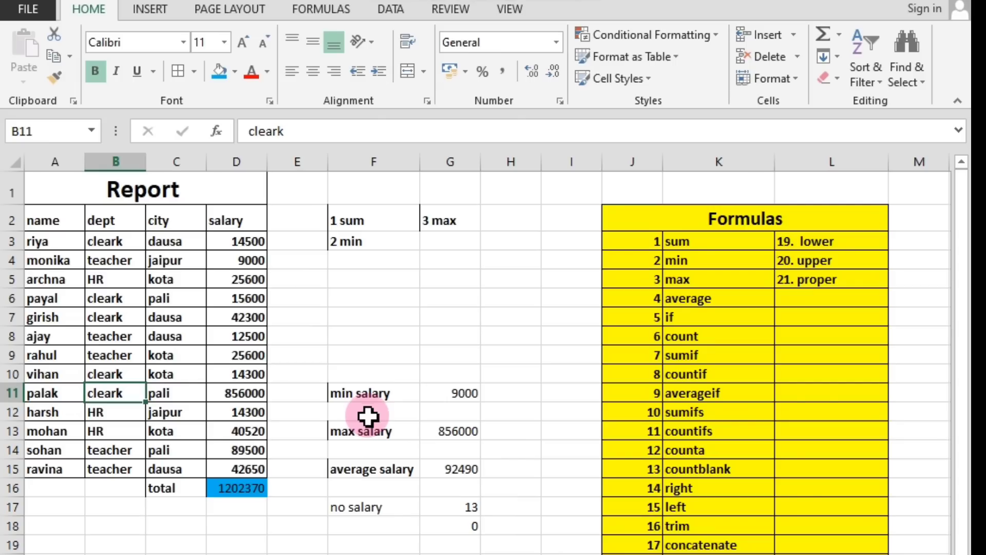
Review the COUNT formula in cell G17 and the count entry in the Formulas list.
{"action": "left_click", "coordinate": [472, 511]}
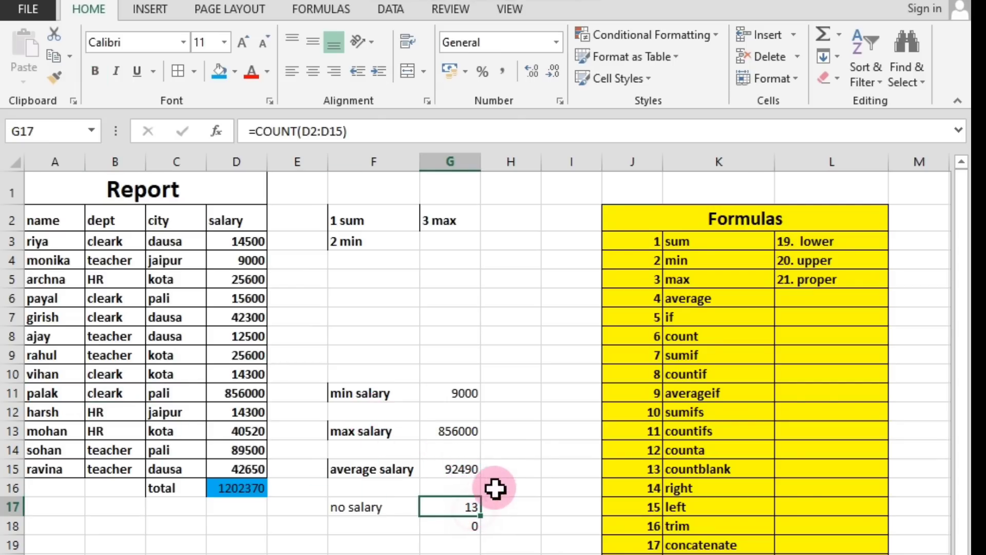
{"action": "left_click", "coordinate": [688, 333]}
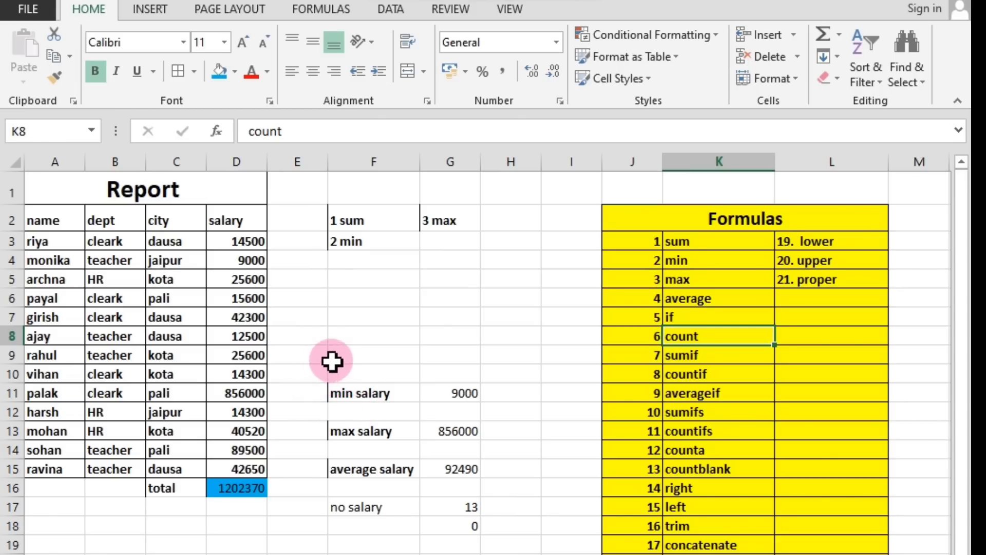
Clear the salary labels and results in F11:G18 and the sum, min and max notes in F2:G3.
{"action": "left_click_drag", "start_coordinate": [328, 383], "coordinate": [472, 529]}
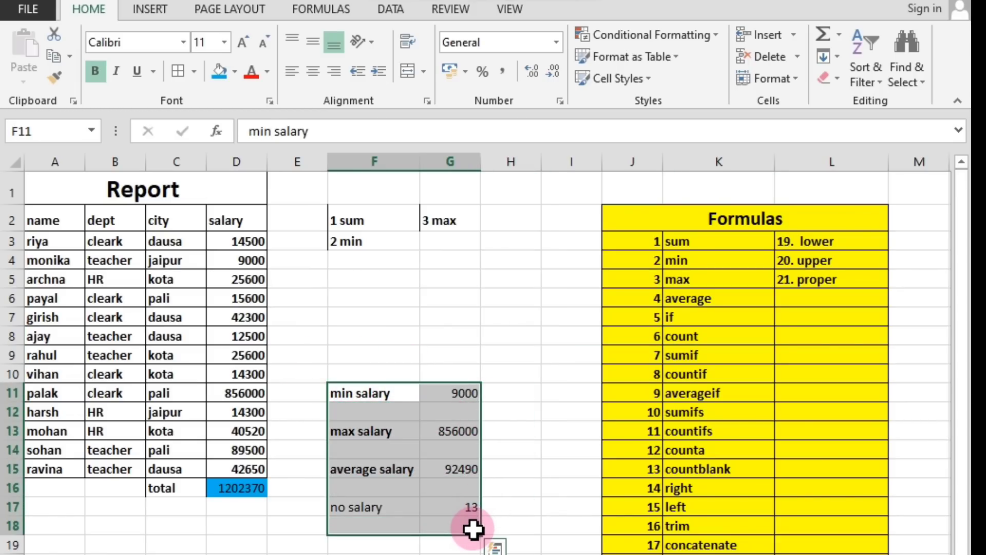
{"action": "key", "text": "Delete"}
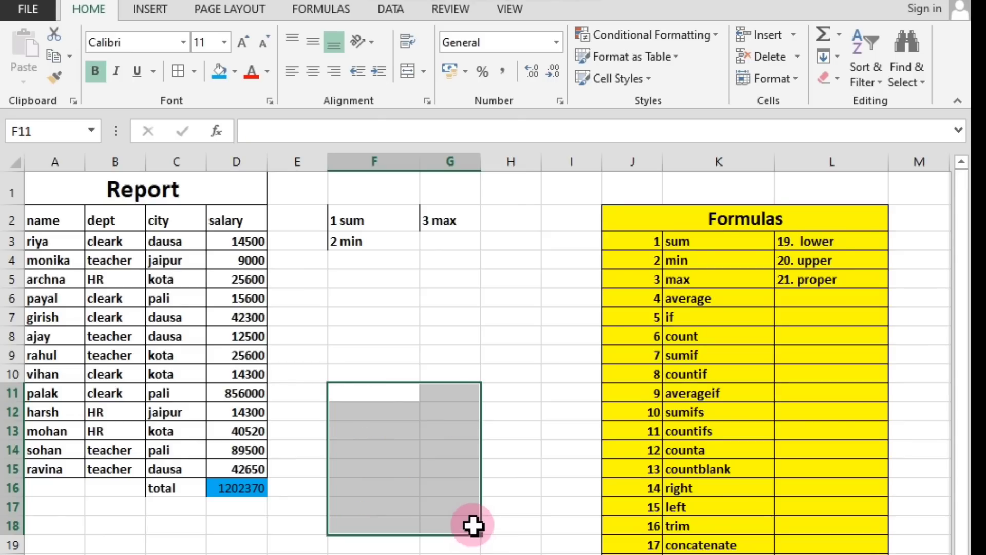
{"action": "left_click", "coordinate": [443, 352]}
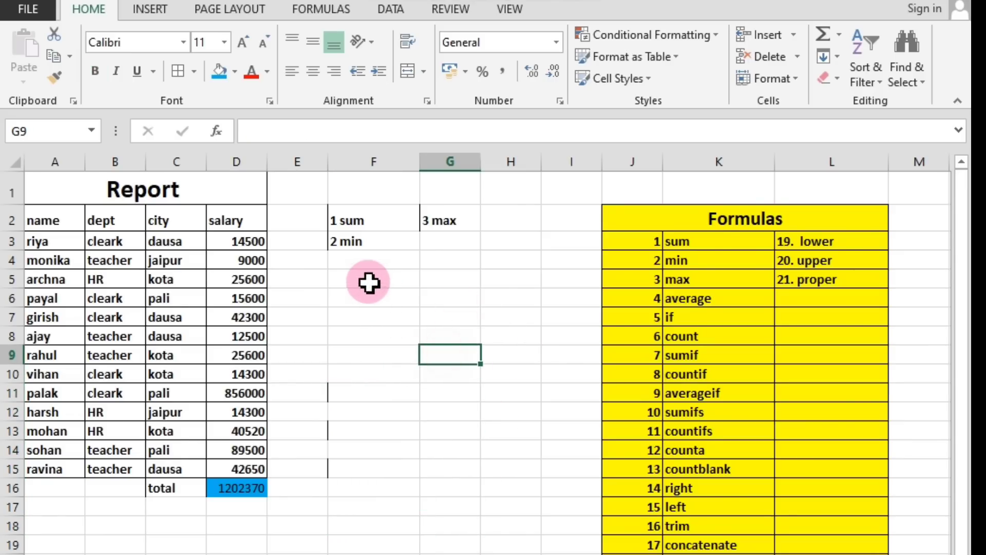
{"action": "left_click", "coordinate": [336, 218]}
{"action": "left_click_drag", "start_coordinate": [336, 219], "coordinate": [450, 243]}
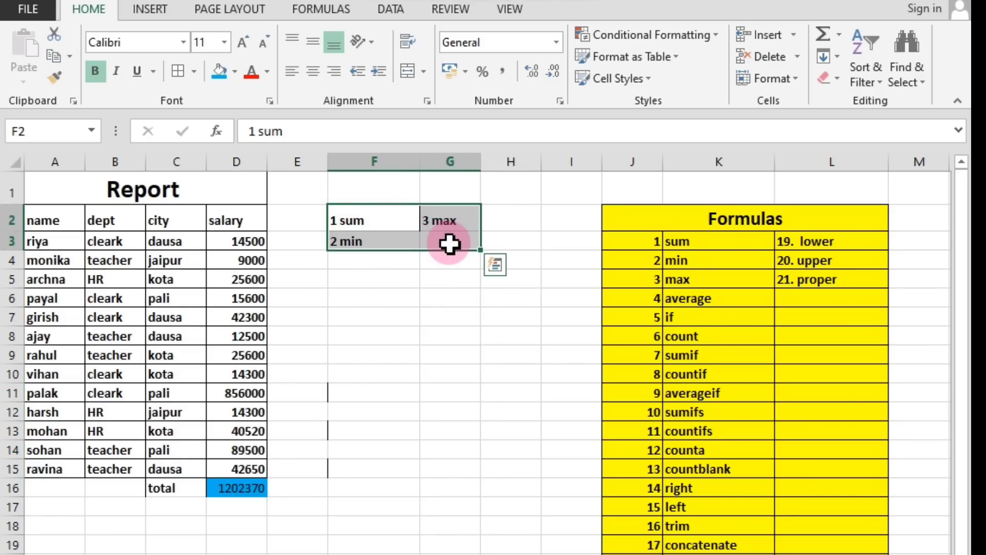
{"action": "key", "text": "Delete"}
{"action": "left_click", "coordinate": [383, 373]}
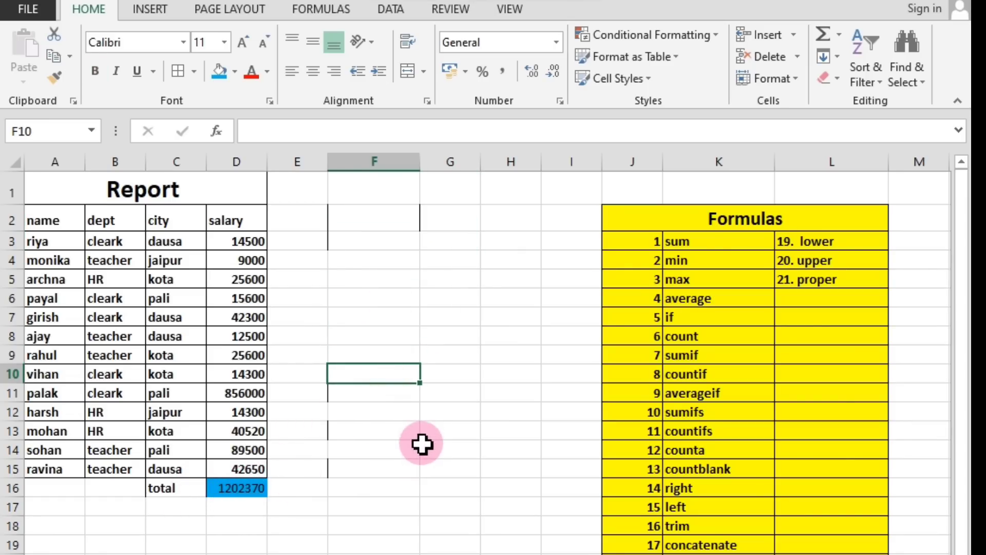
Go to the if entry in the Formulas list, and select blank cell F6 for the IF example.
{"action": "left_click", "coordinate": [589, 334]}
{"action": "left_click", "coordinate": [675, 319]}
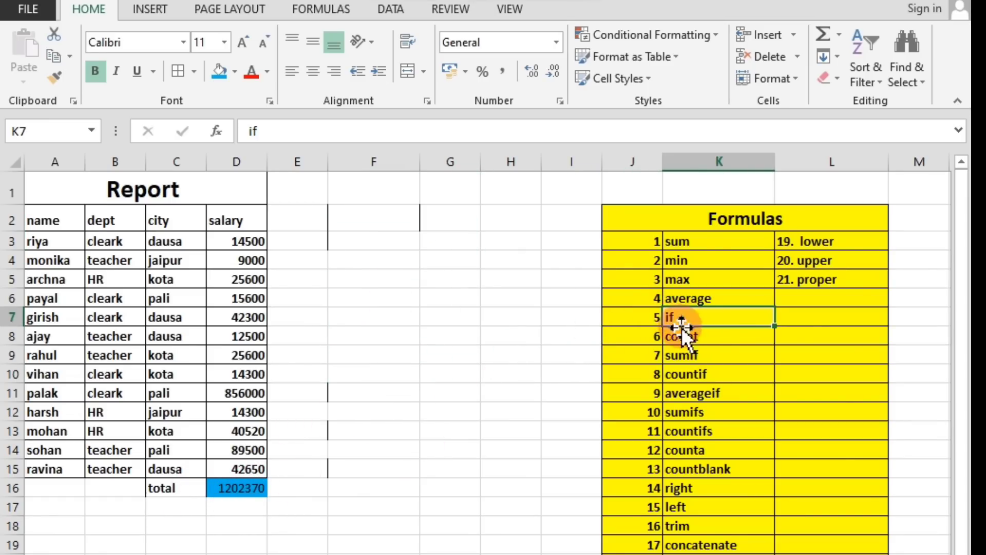
{"action": "left_click", "coordinate": [347, 303]}
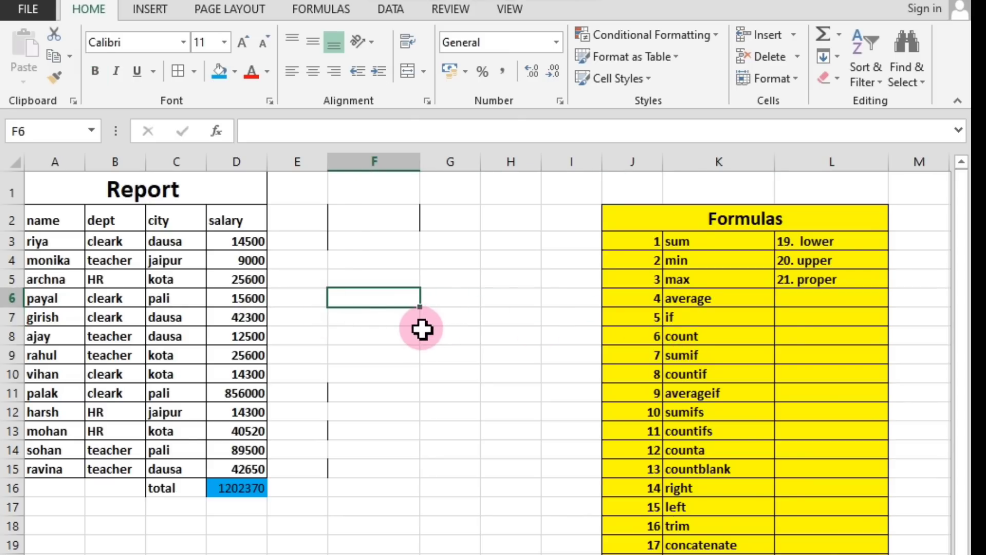
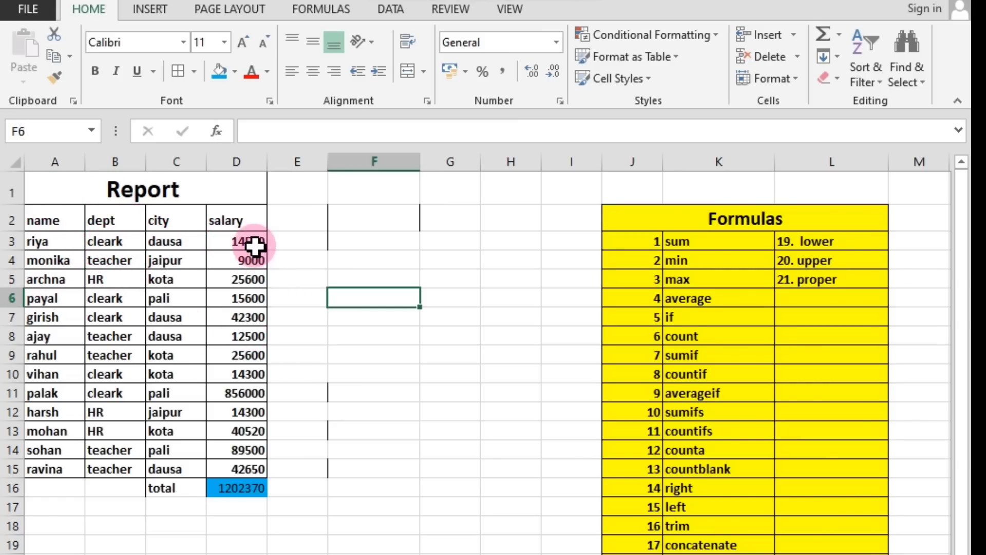
Enter the label if in cell G2 for the IF example.
{"action": "left_click", "coordinate": [401, 245]}
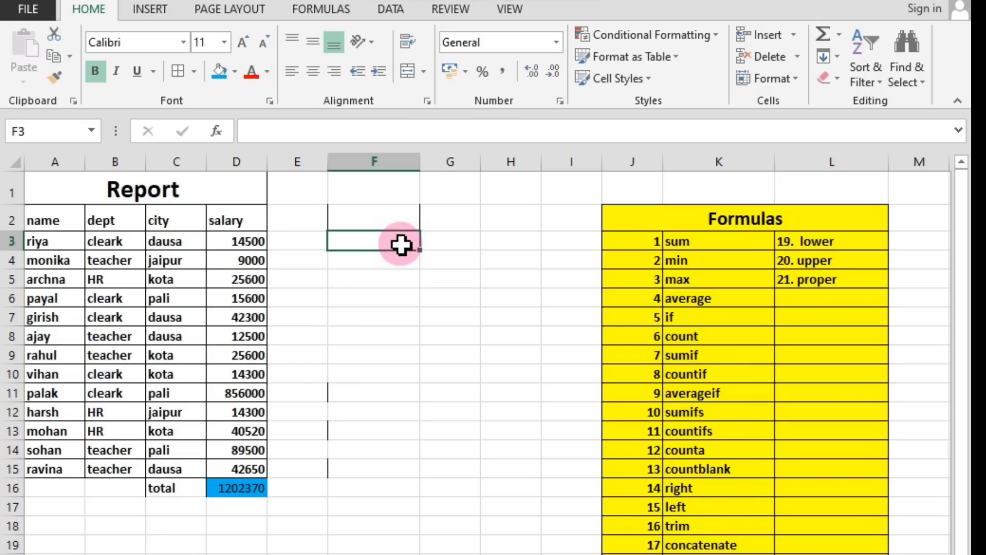
{"action": "left_click", "coordinate": [464, 214]}
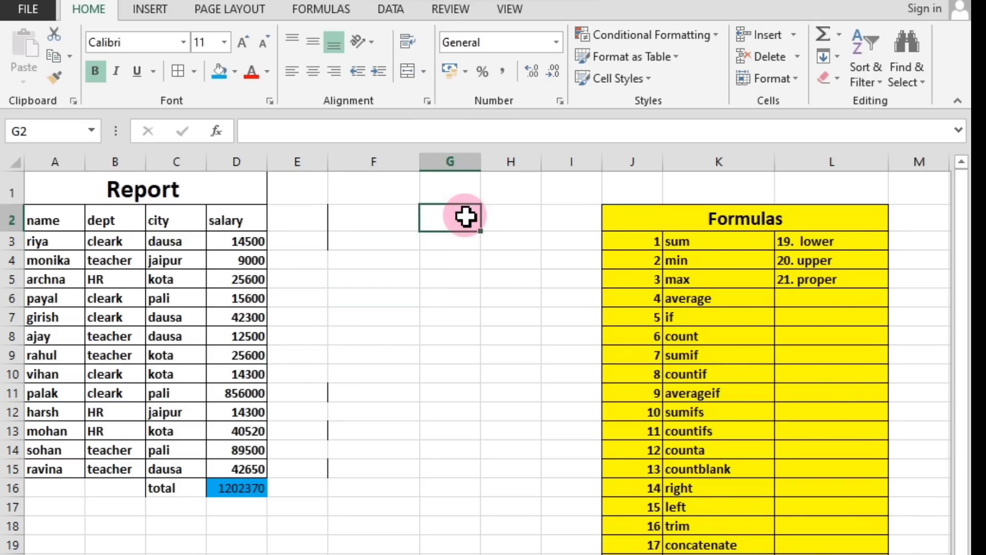
{"action": "type", "text": "if"}
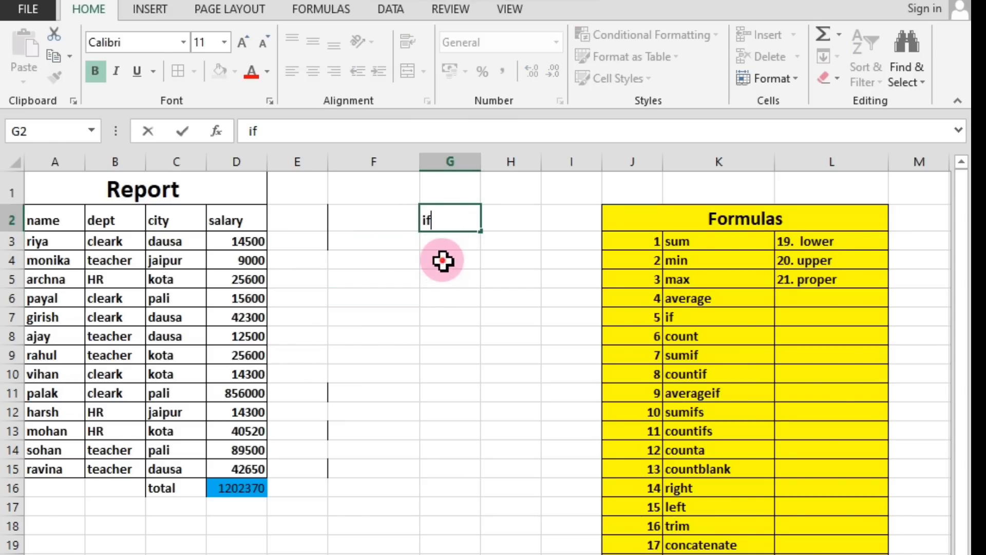
{"action": "left_click", "coordinate": [443, 261]}
Add the column heading bonus in cell E2, beside the salary heading.
{"action": "left_click", "coordinate": [293, 214]}
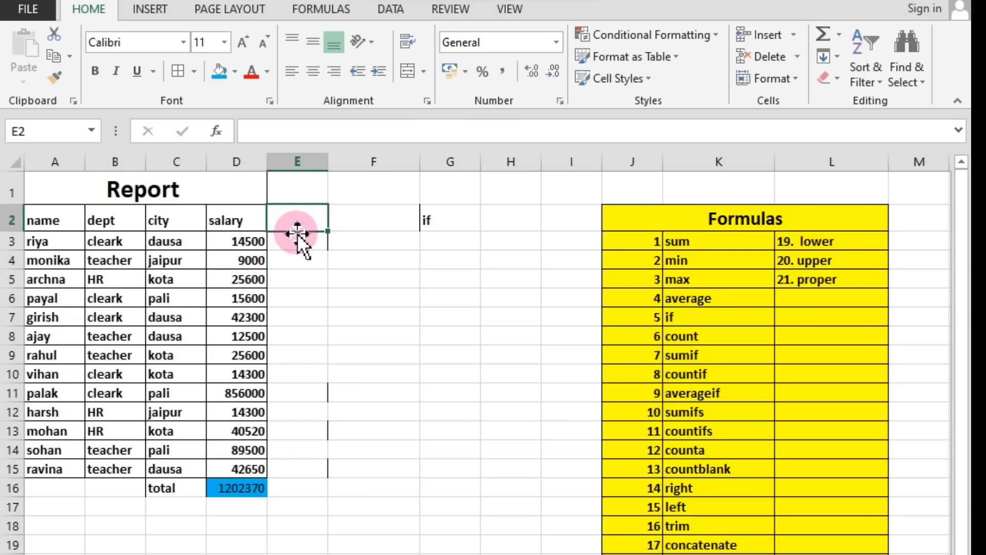
{"action": "type", "text": "bo"}
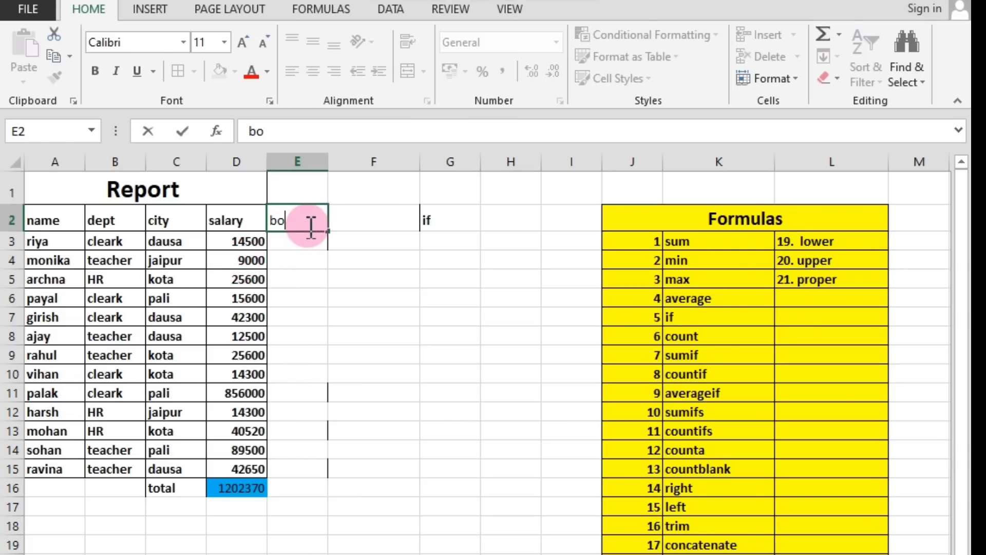
{"action": "type", "text": "u"}
{"action": "key", "text": "BackSpace"}
{"action": "type", "text": "nus"}
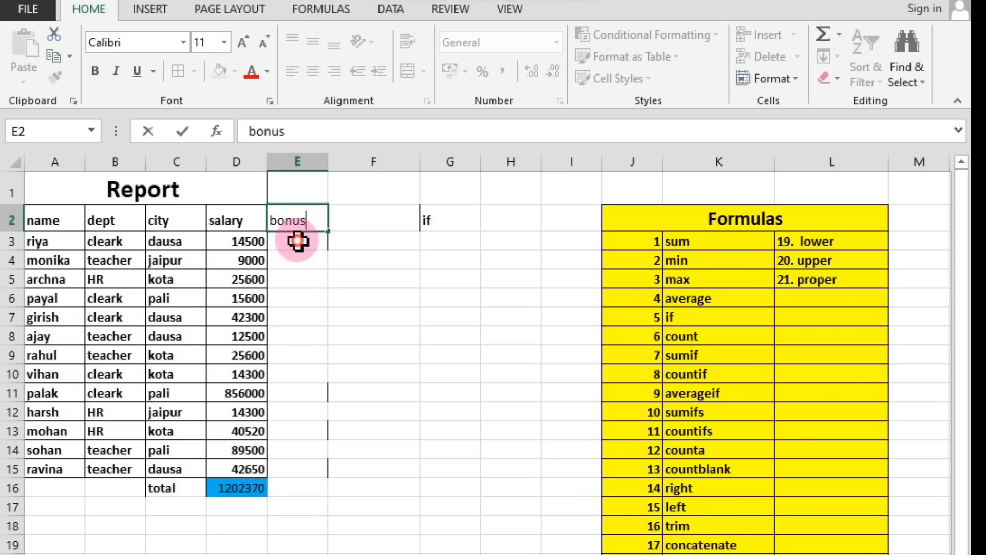
{"action": "left_click", "coordinate": [297, 241]}
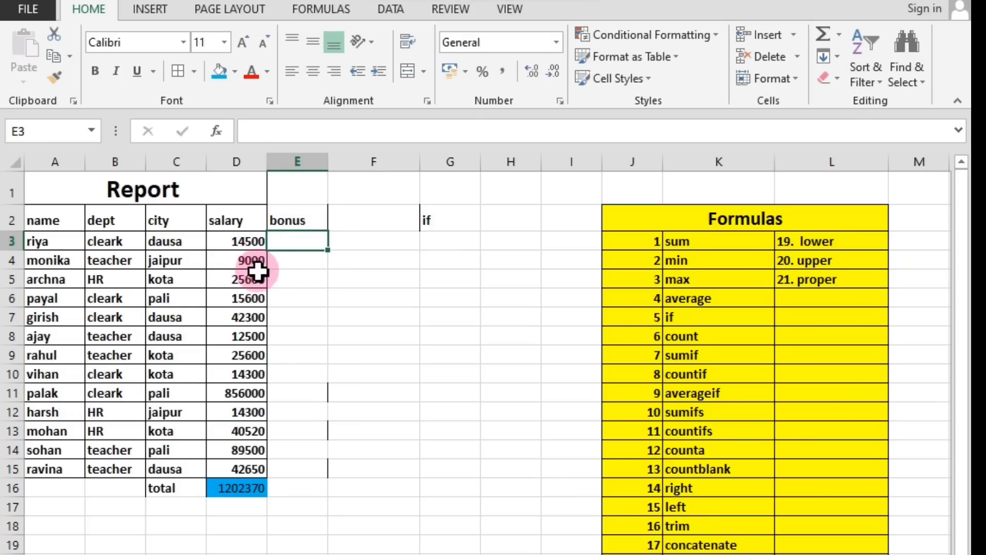
Note the bonus condition 20000+ in cell G8 and its reward leptop in cell H8.
{"action": "left_click", "coordinate": [450, 339]}
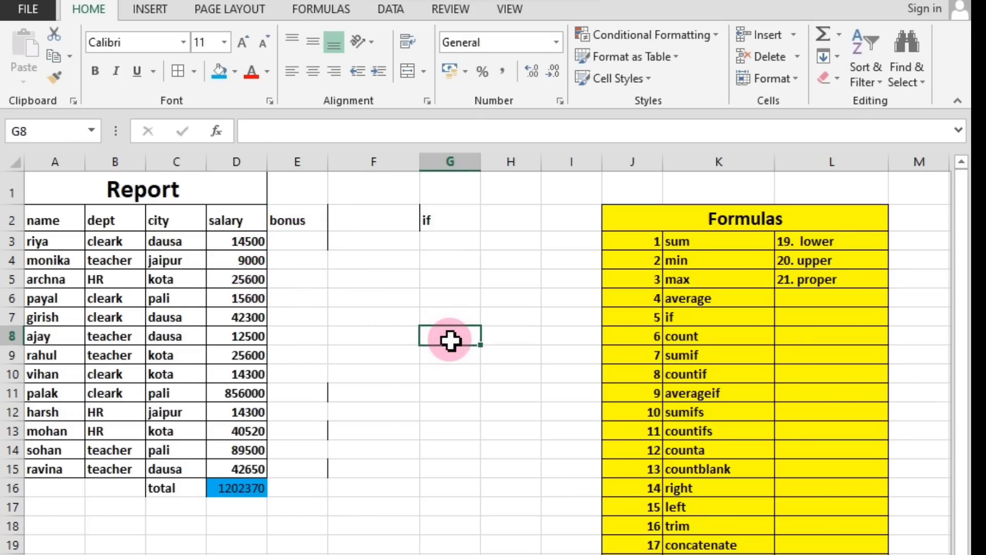
{"action": "type", "text": "2000"}
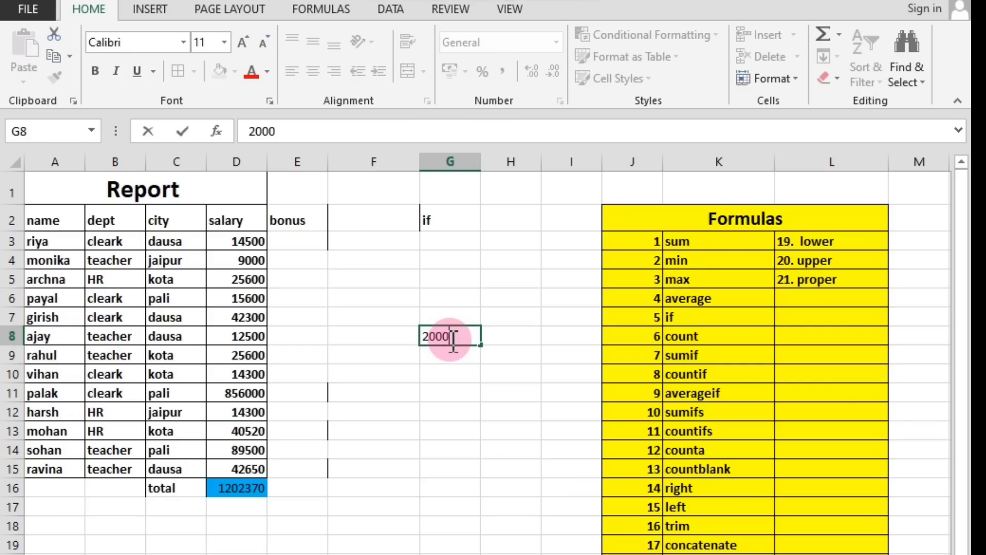
{"action": "type", "text": "0+"}
{"action": "key", "text": "Tab"}
{"action": "type", "text": "lepto"}
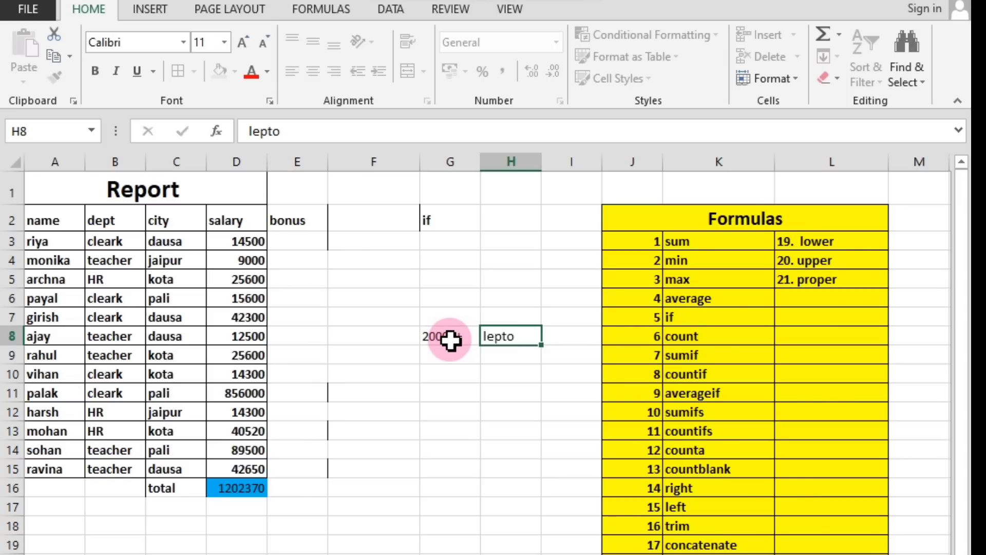
{"action": "key", "text": "Return"}
{"action": "key", "text": "Left"}
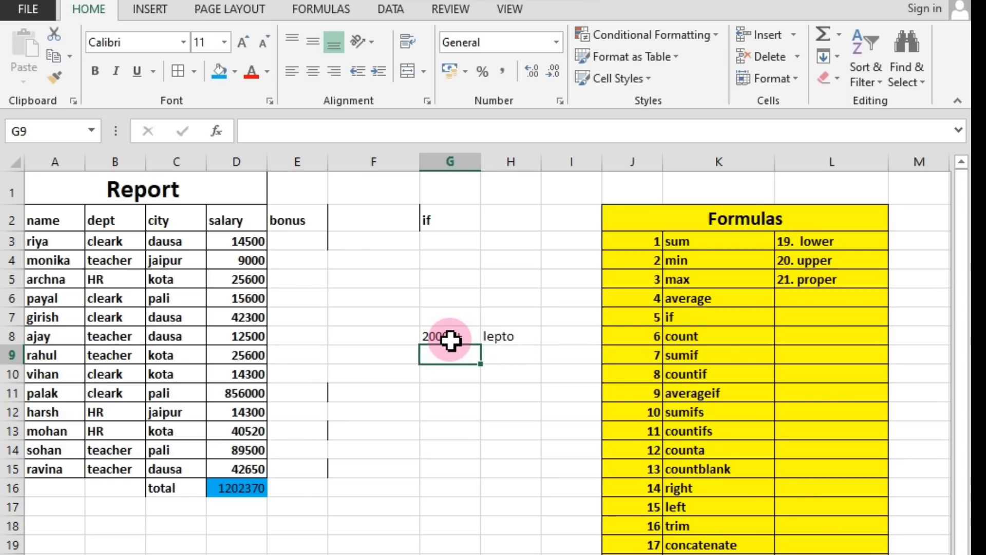
{"action": "double_click", "coordinate": [522, 334]}
{"action": "type", "text": "p"}
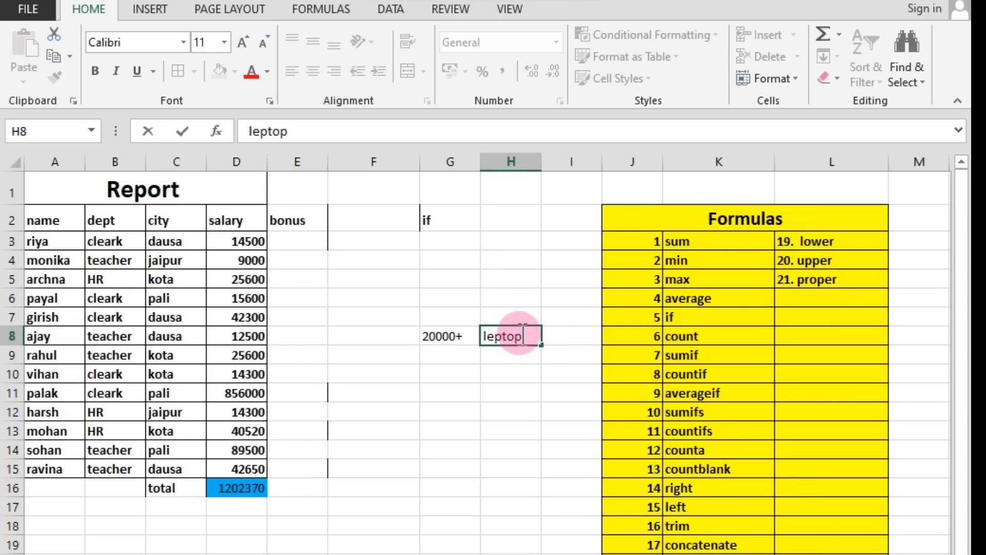
Enter the alternative reward bag in cell H9 and go over both reward notes.
{"action": "left_click", "coordinate": [514, 358]}
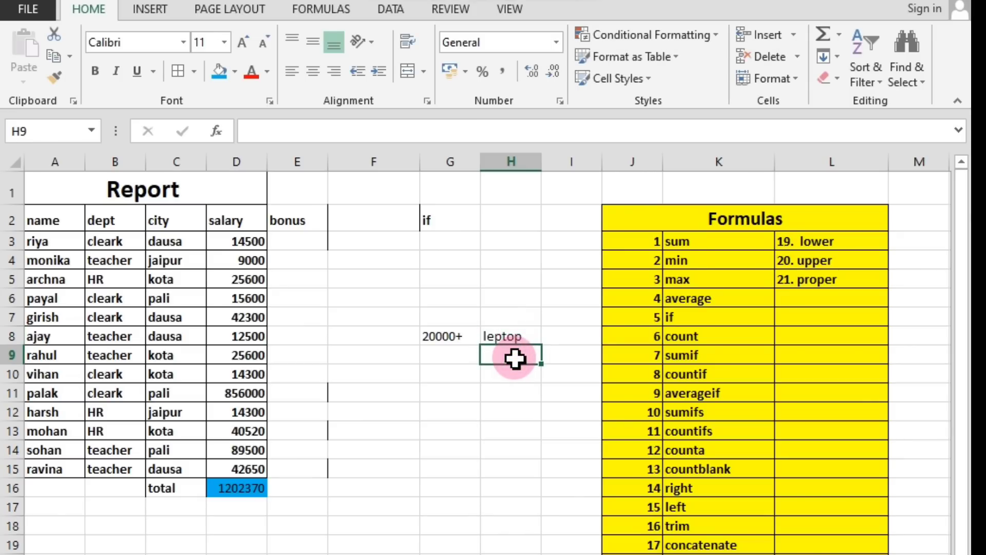
{"action": "type", "text": "bag"}
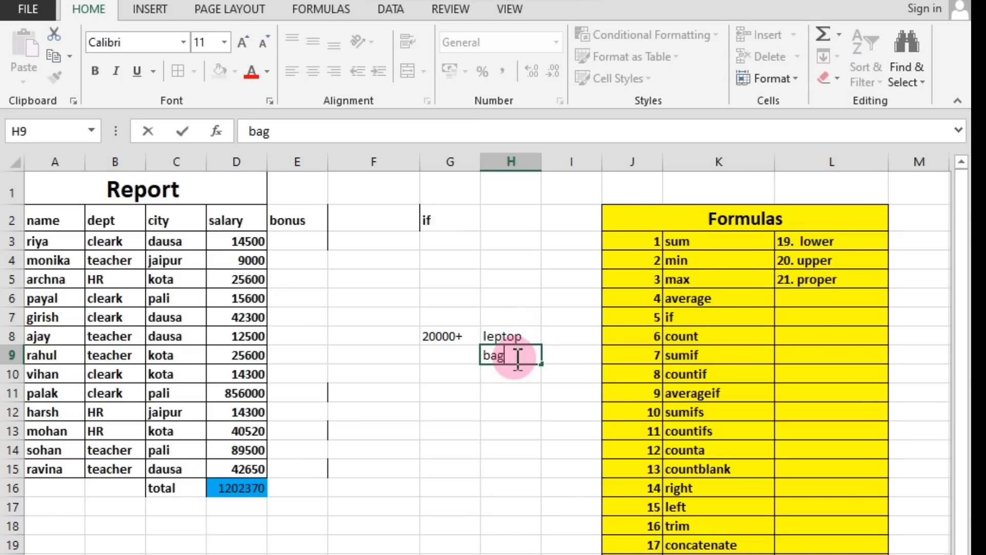
{"action": "left_click", "coordinate": [503, 377]}
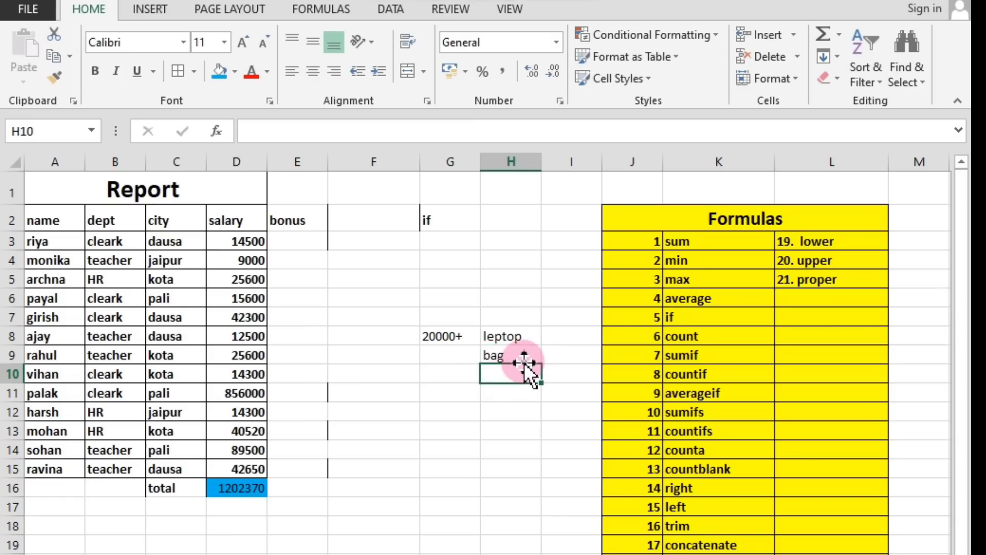
{"action": "left_click", "coordinate": [502, 360]}
{"action": "left_click", "coordinate": [496, 337]}
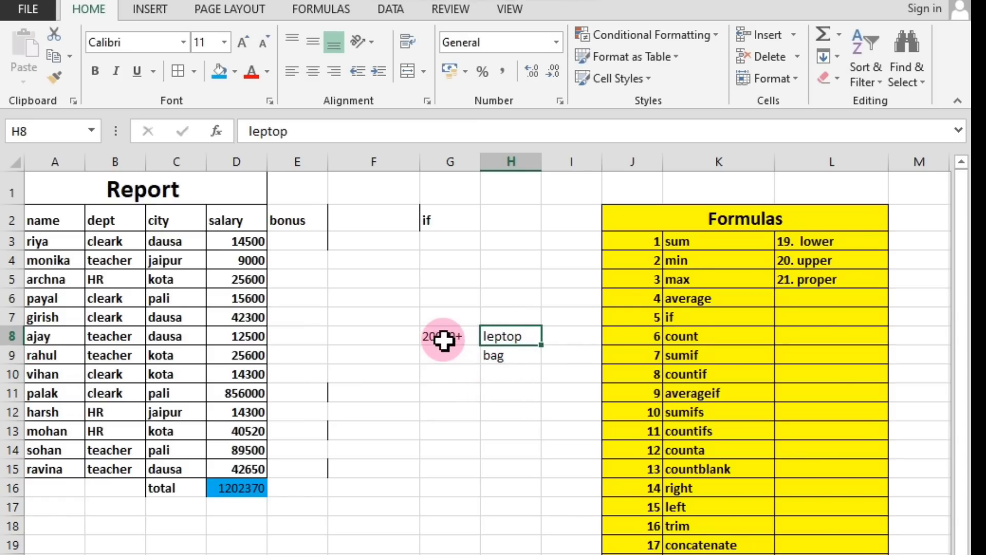
{"action": "left_click", "coordinate": [499, 354]}
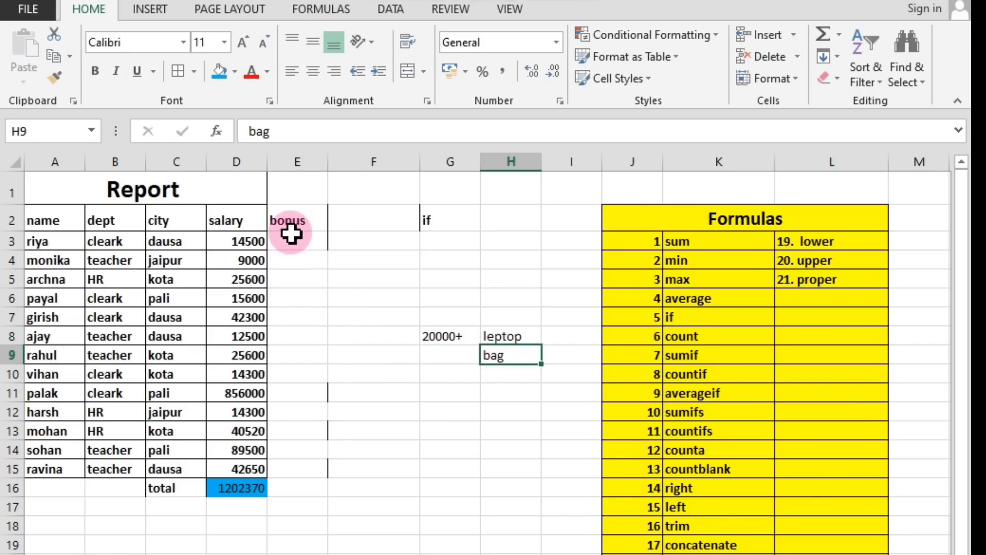
Start an IF formula in bonus cell E3 with the logical test D3>20000.
{"action": "left_click", "coordinate": [437, 218]}
{"action": "left_click", "coordinate": [297, 242]}
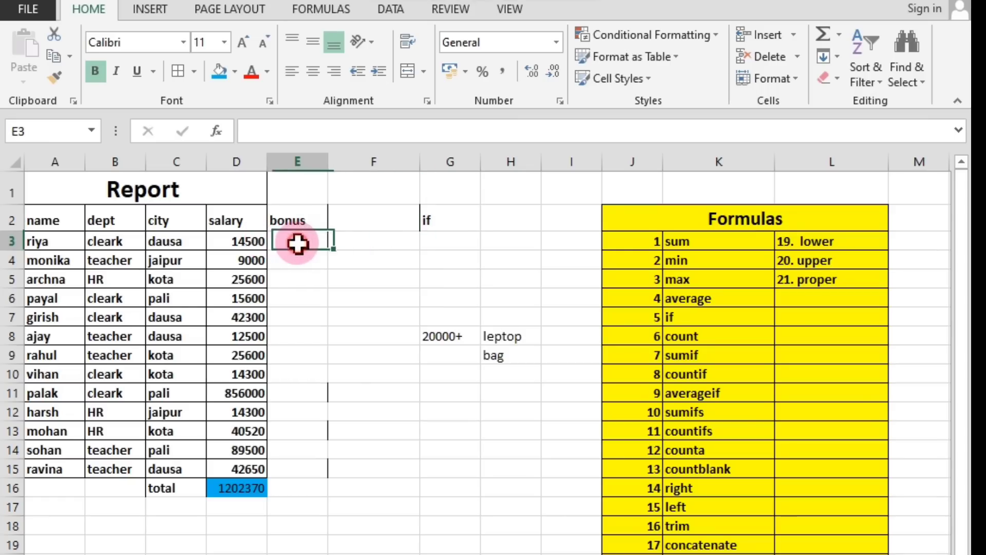
{"action": "type", "text": "="}
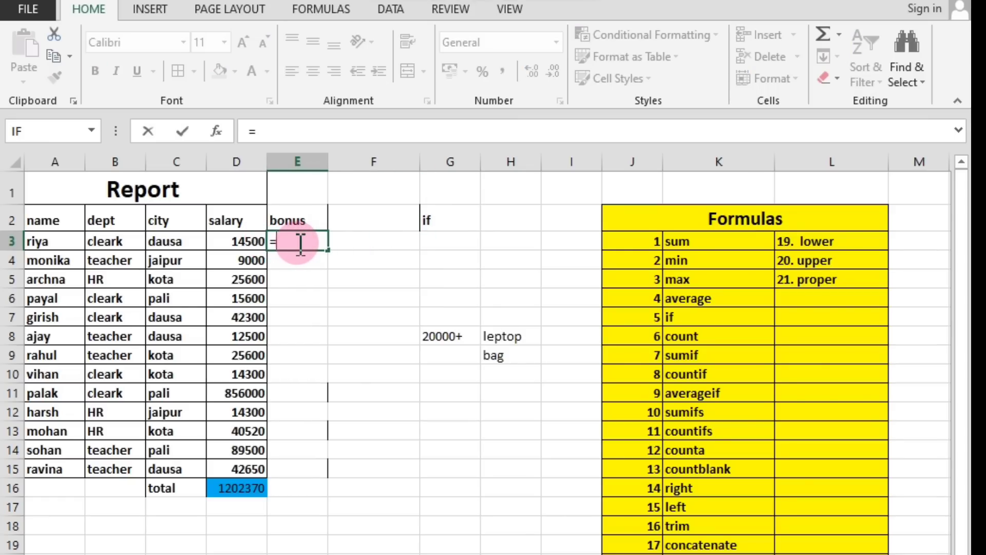
{"action": "type", "text": "if"}
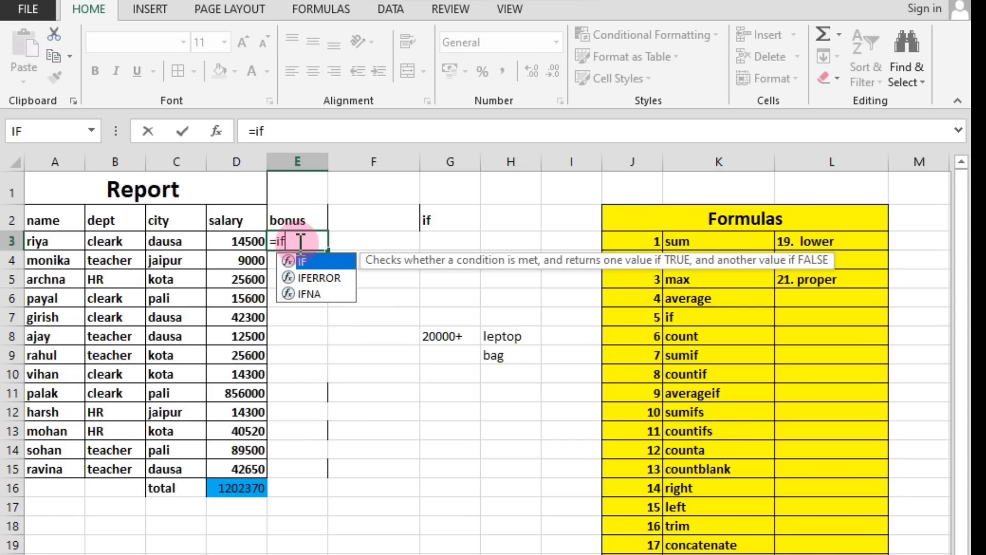
{"action": "type", "text": "("}
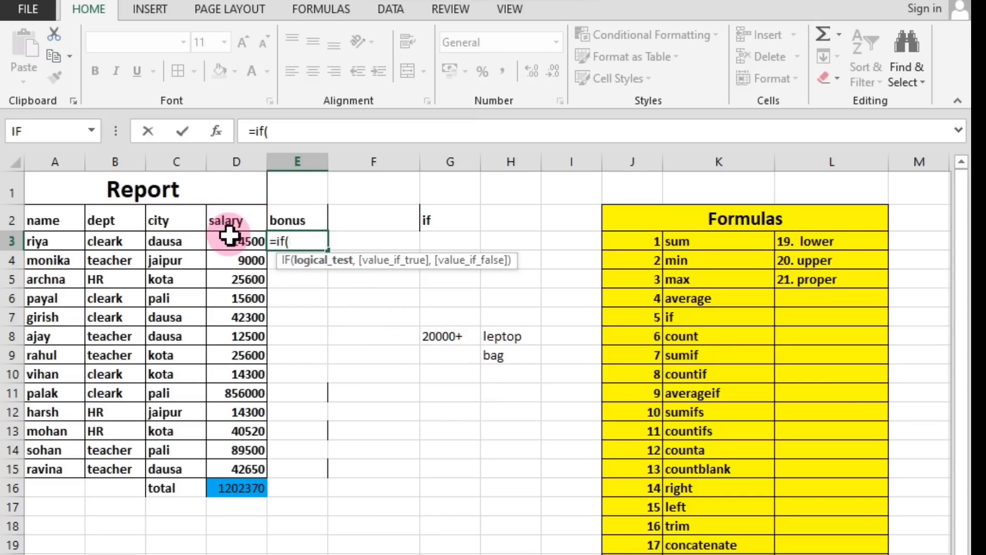
{"action": "left_click", "coordinate": [235, 219]}
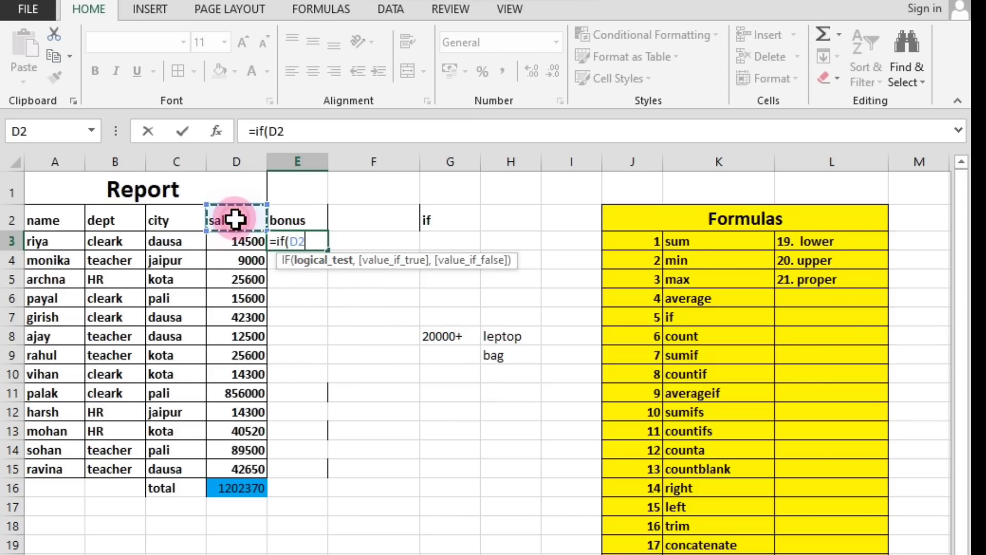
{"action": "left_click", "coordinate": [228, 239]}
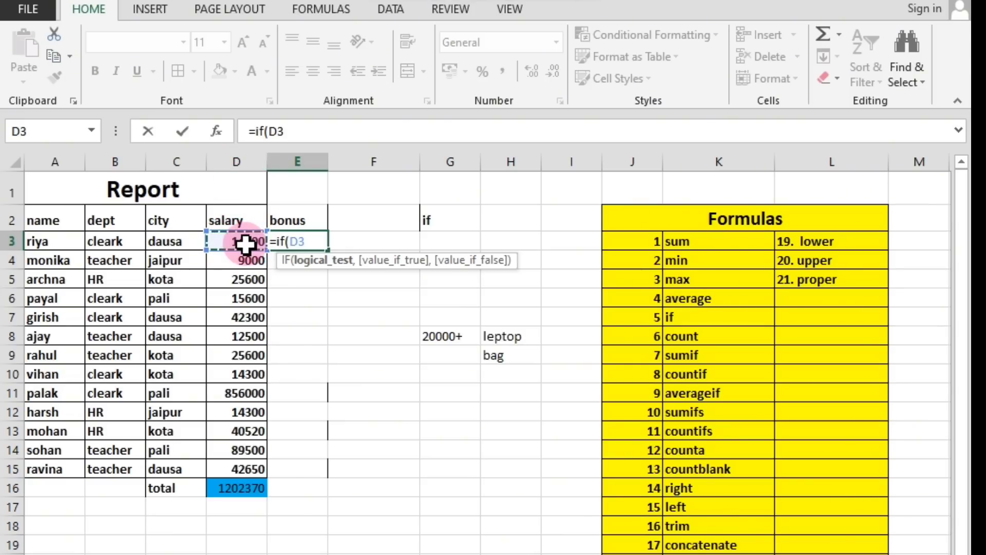
{"action": "type", "text": ">"}
{"action": "type", "text": "20000"}
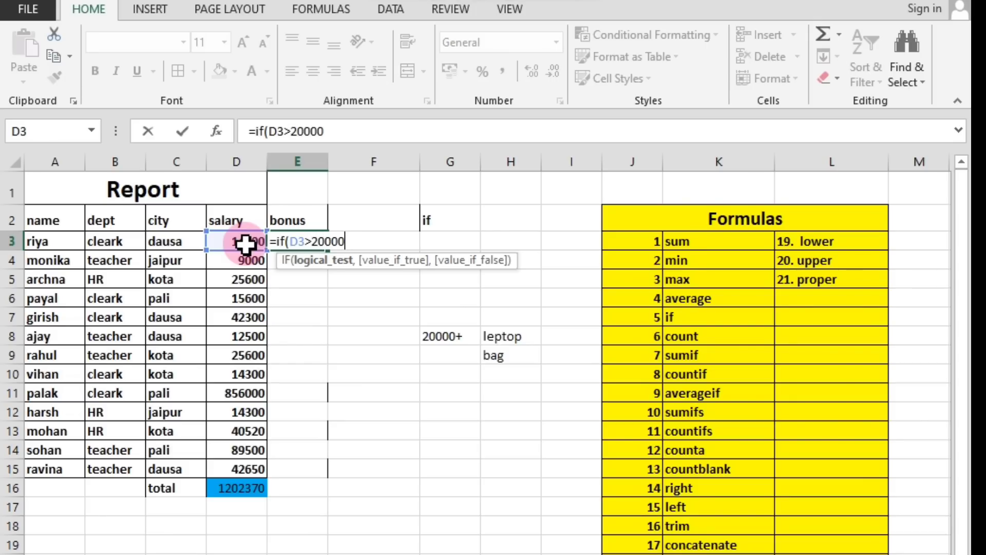
{"action": "type", "text": ","}
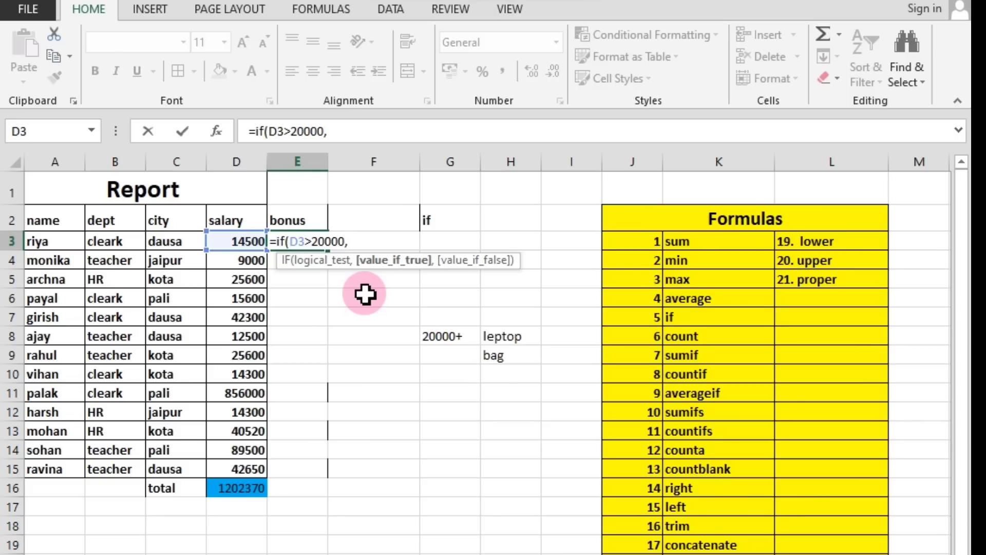
Add "leptop" as the value-if-true argument of the IF formula in E3.
{"action": "type", "text": "\""}
{"action": "type", "text": "lepto"}
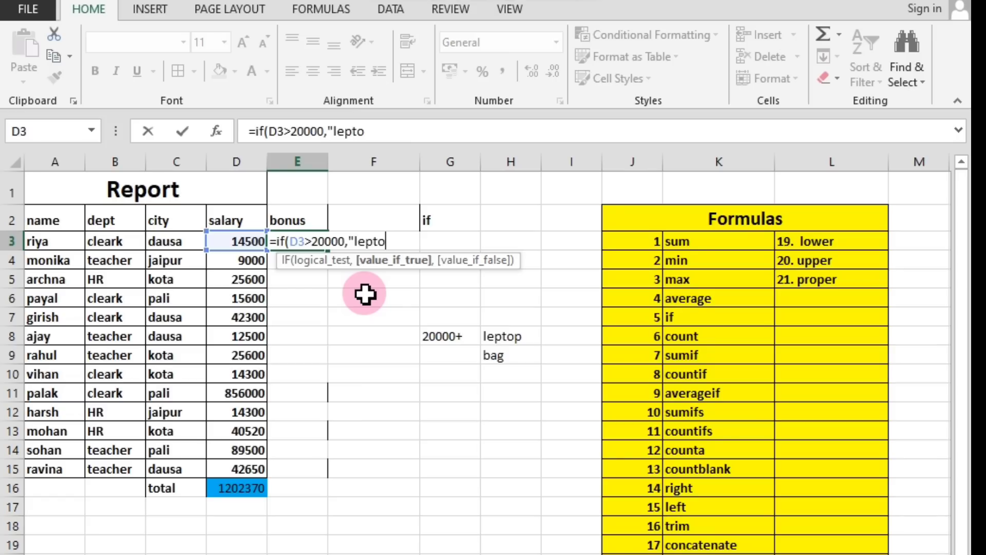
{"action": "type", "text": "p\""}
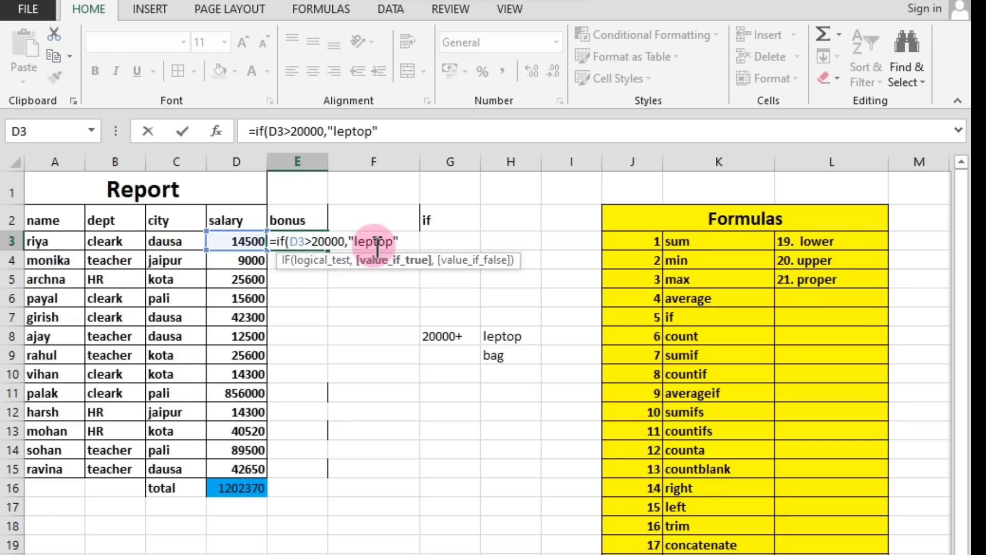
{"action": "type", "text": ","}
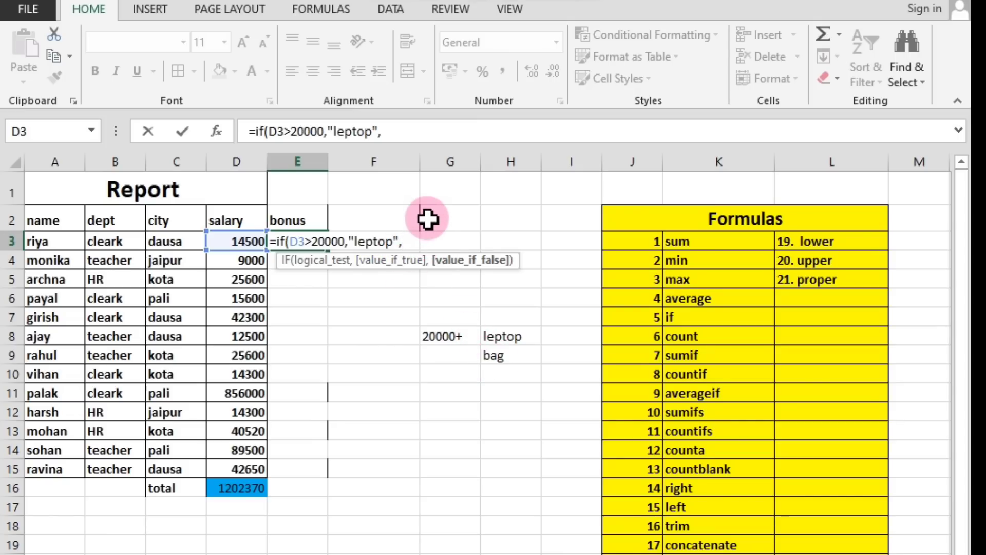
Add "bag" as the value-if-false argument and complete the IF formula in E3.
{"action": "type", "text": "\"bag"}
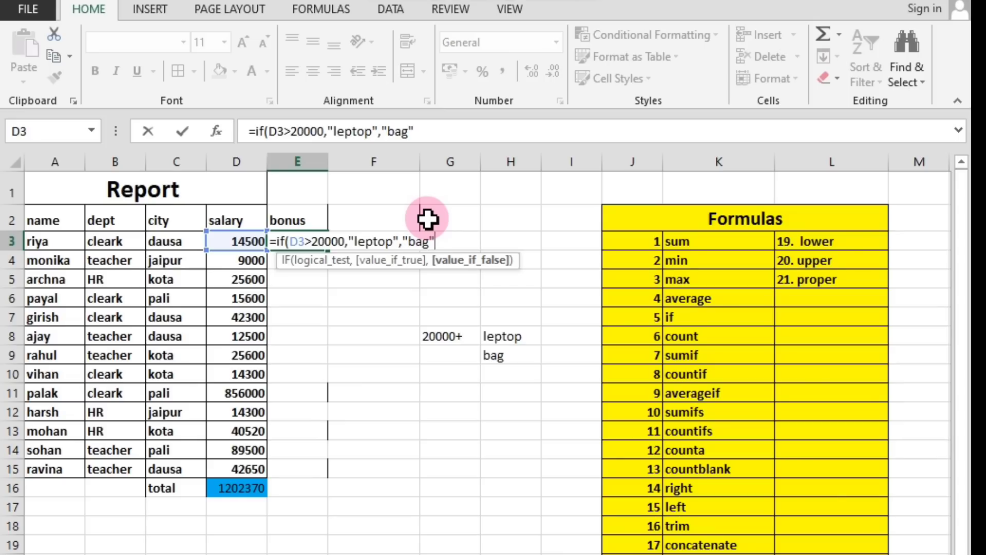
{"action": "type", "text": "\")"}
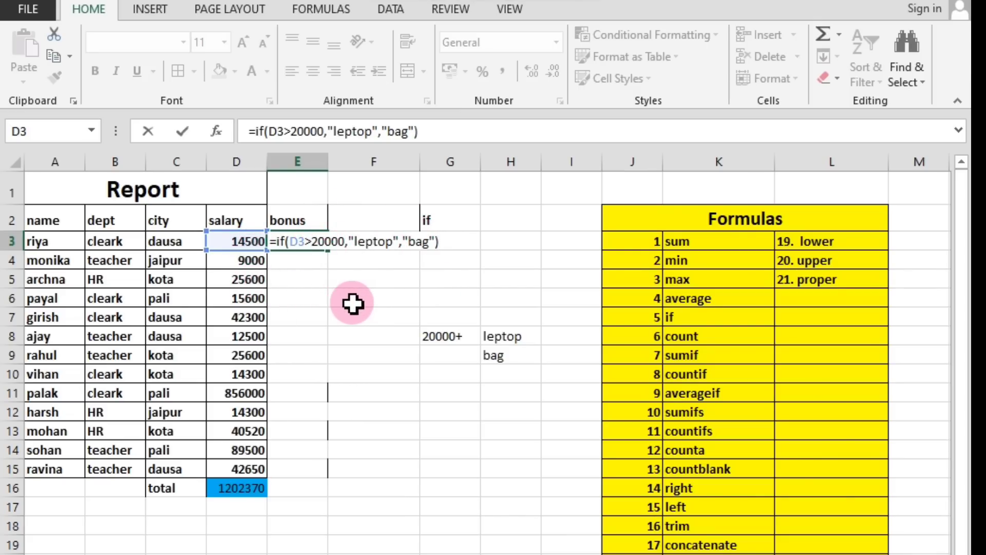
{"action": "key", "text": "Return"}
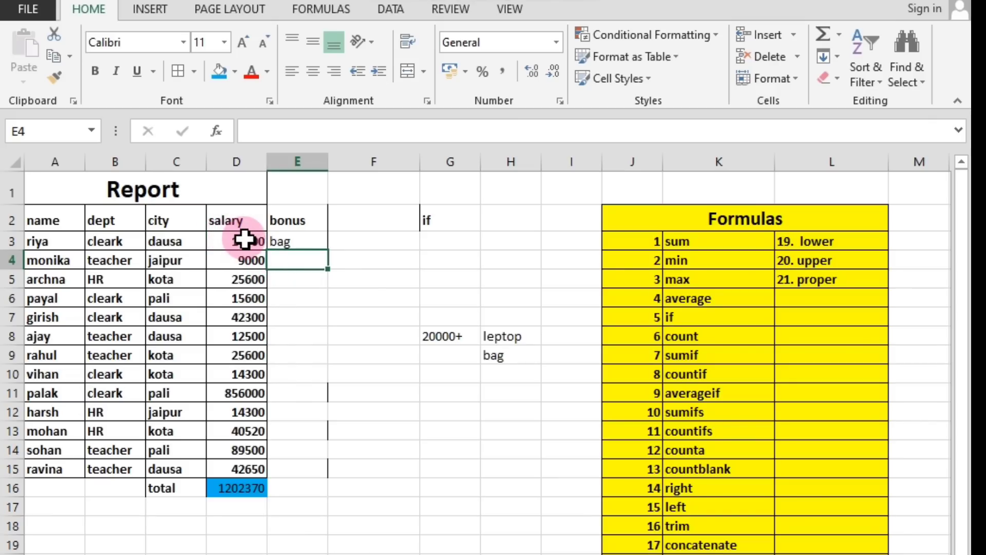
Fill the IF formula from E3 down the bonus column to E15.
{"action": "left_click", "coordinate": [282, 243]}
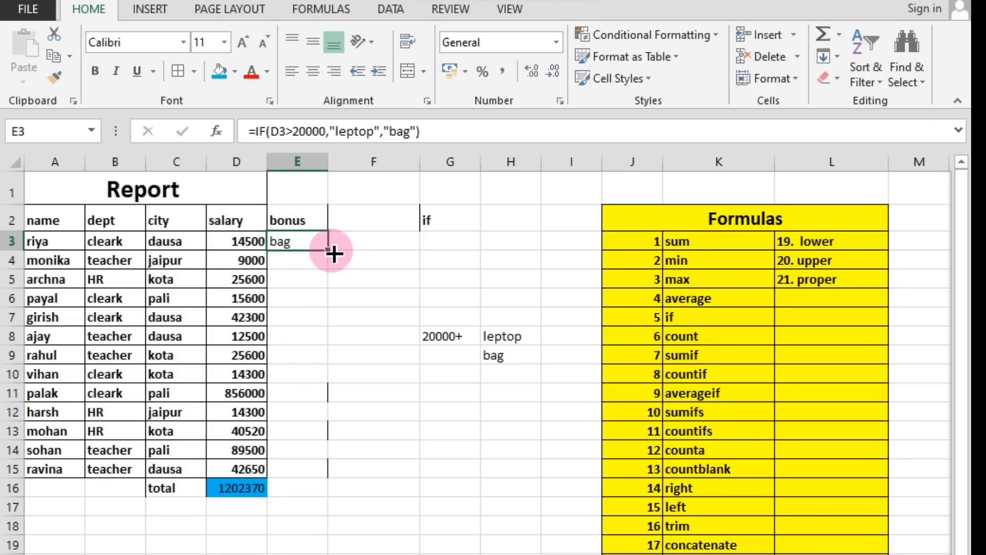
{"action": "left_click_drag", "start_coordinate": [333, 253], "coordinate": [319, 470]}
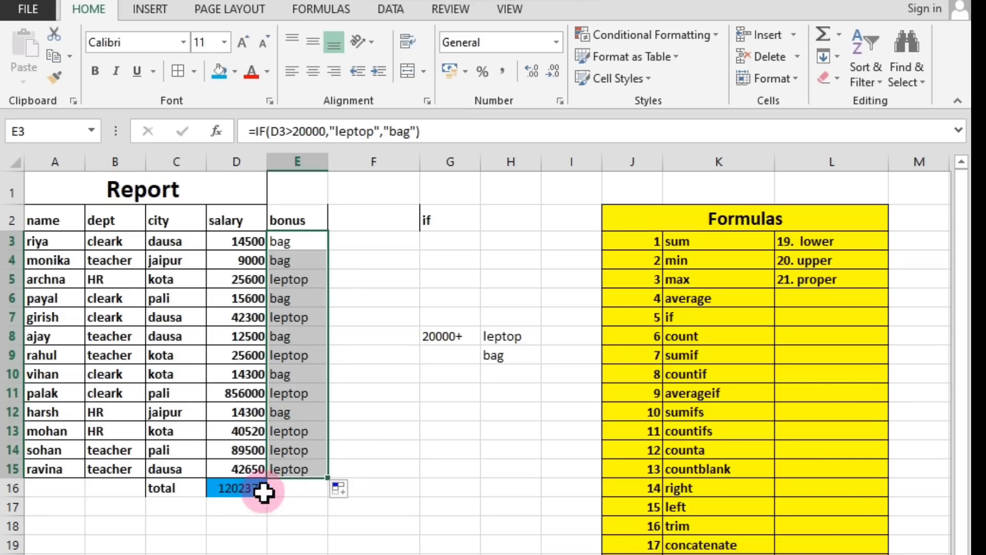
{"action": "left_click", "coordinate": [386, 392]}
Check the bonus results in E3:E5 against the salaries, including the salary in D5.
{"action": "left_click", "coordinate": [294, 245]}
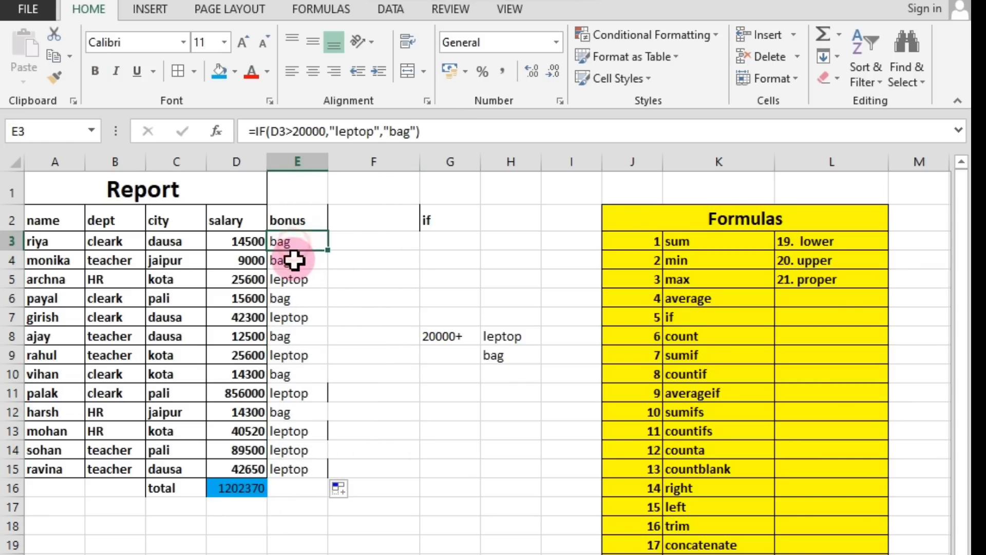
{"action": "left_click", "coordinate": [294, 260]}
{"action": "left_click", "coordinate": [295, 284]}
{"action": "left_click", "coordinate": [226, 282]}
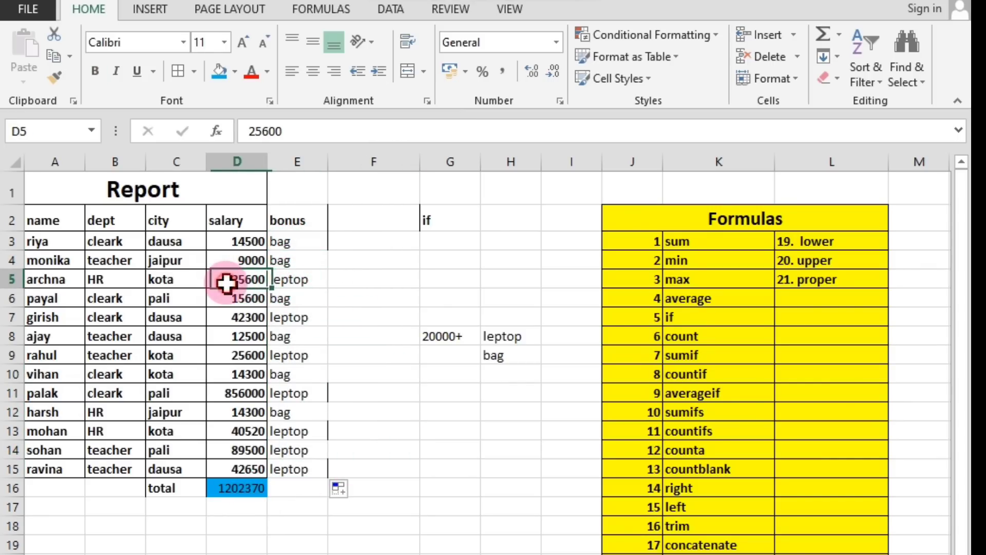
Review the IF formulas in E7, E9 and E3 against the bonus condition noted in G8.
{"action": "left_click", "coordinate": [288, 321]}
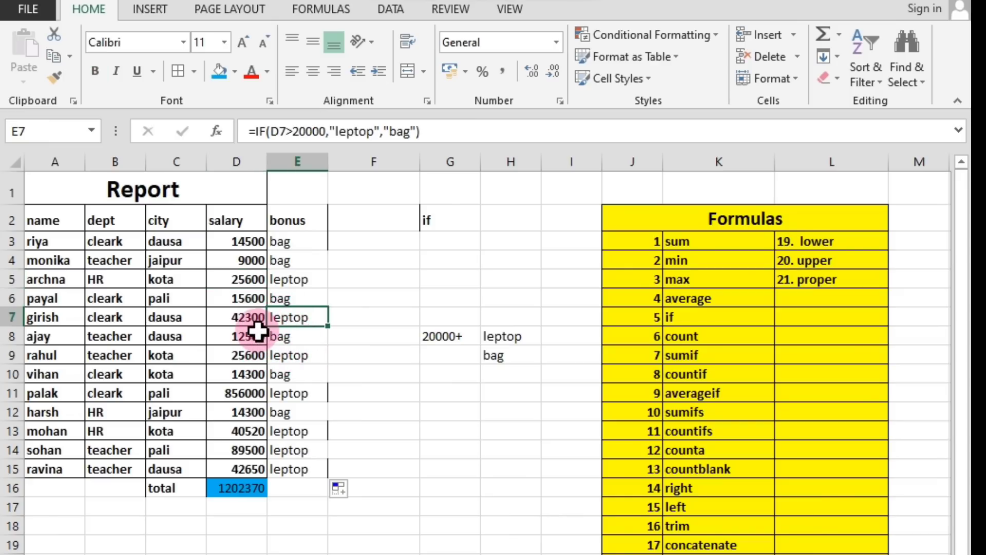
{"action": "left_click", "coordinate": [278, 357]}
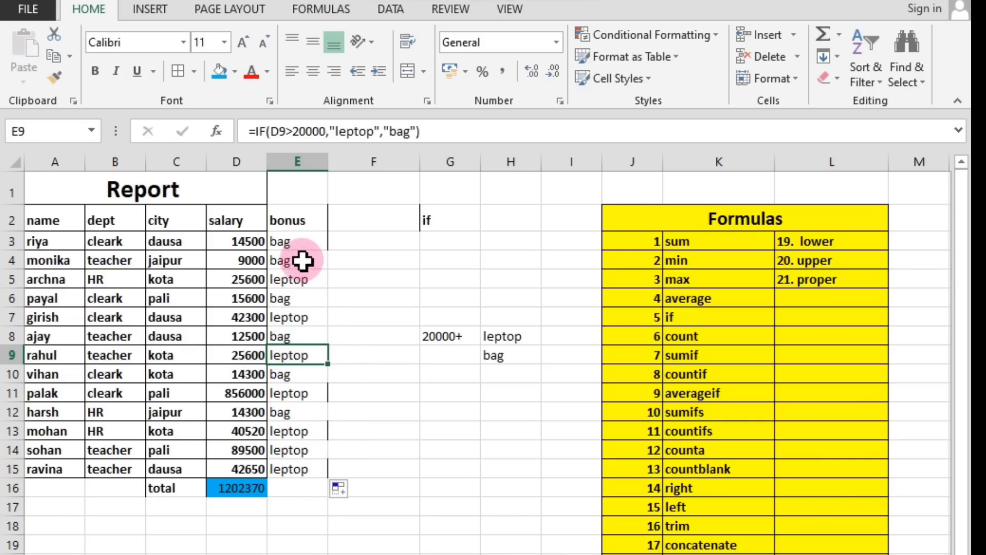
{"action": "left_click", "coordinate": [431, 334]}
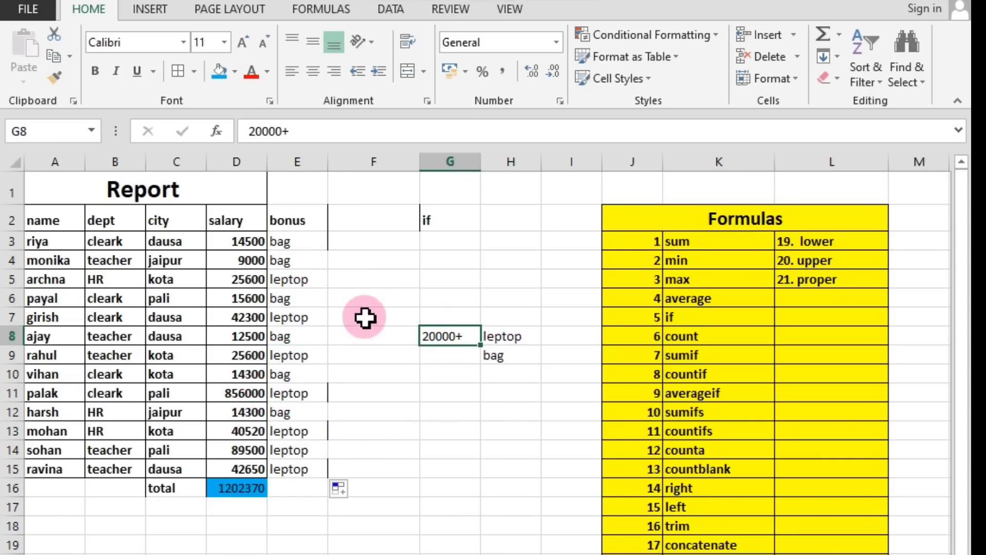
{"action": "left_click", "coordinate": [297, 242]}
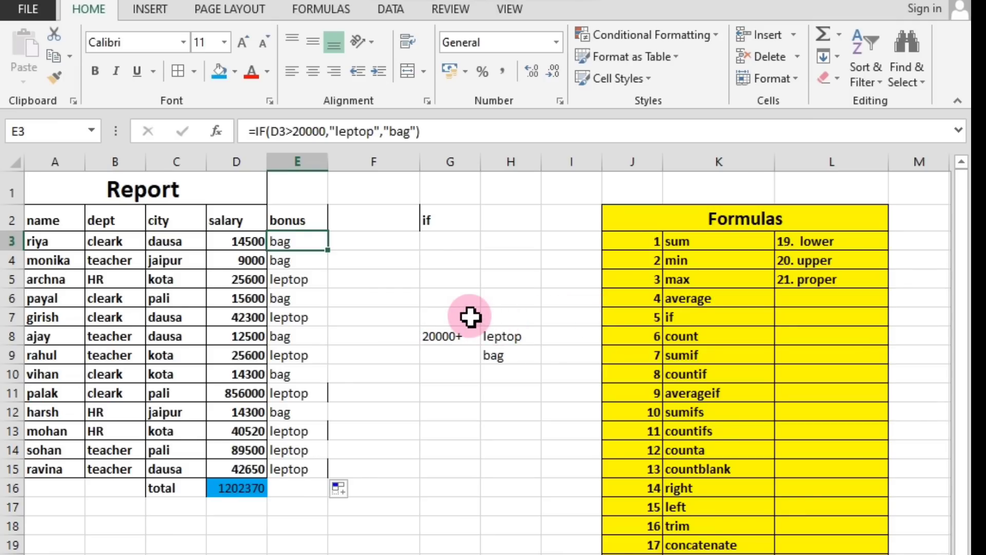
{"action": "left_click", "coordinate": [427, 263]}
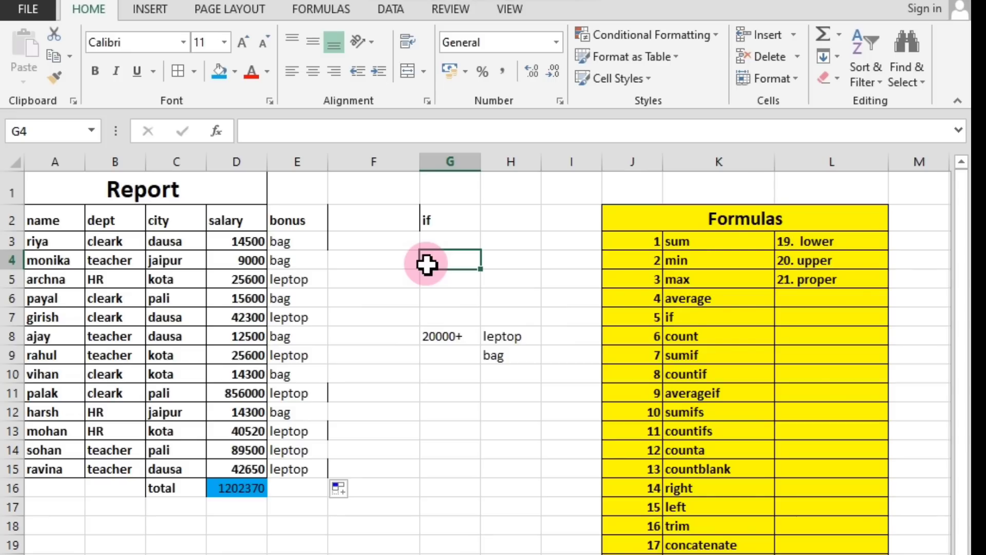
{"action": "left_click", "coordinate": [293, 246]}
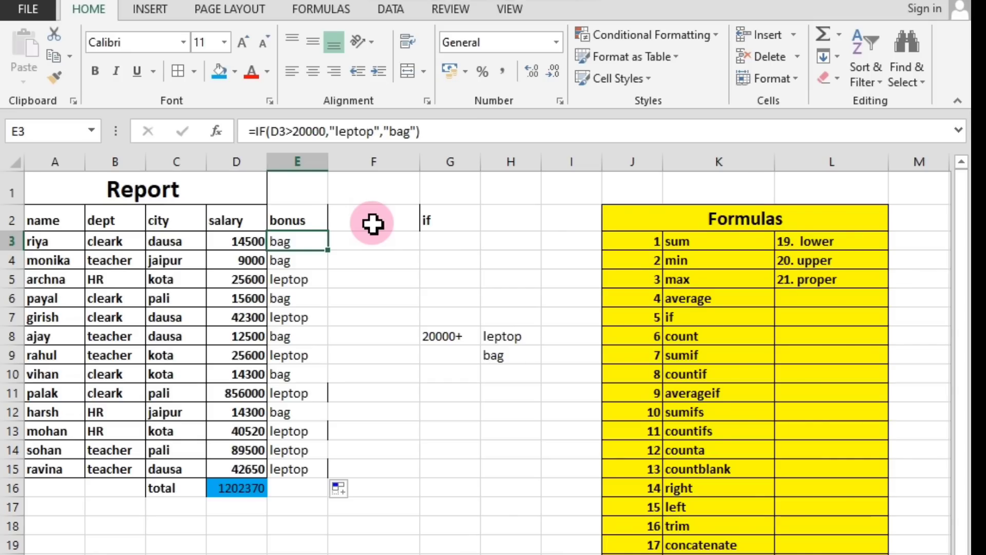
{"action": "left_click", "coordinate": [379, 242]}
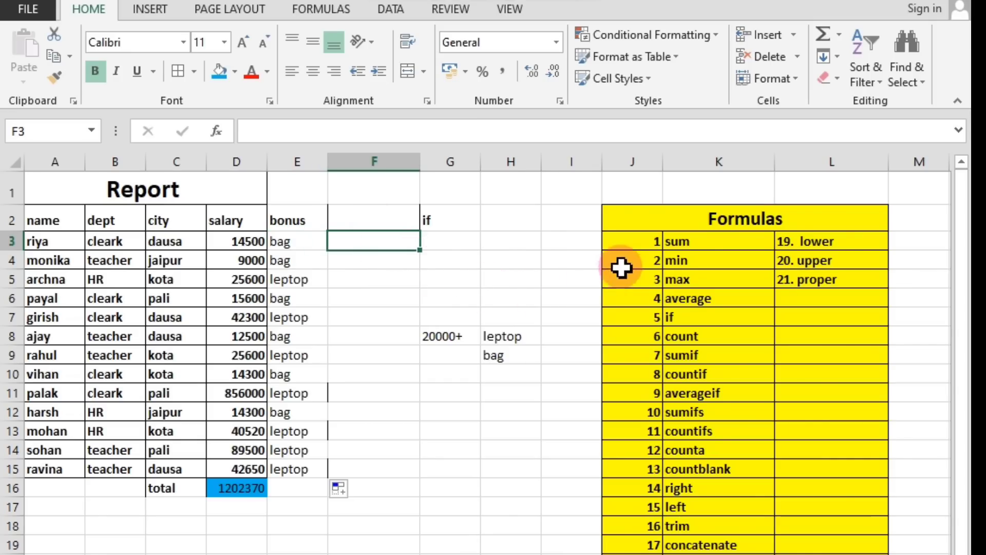
Go through the Formulas list from sum to countif, ending on the sumif entry.
{"action": "left_click", "coordinate": [690, 240]}
{"action": "left_click", "coordinate": [691, 263]}
{"action": "left_click", "coordinate": [692, 277]}
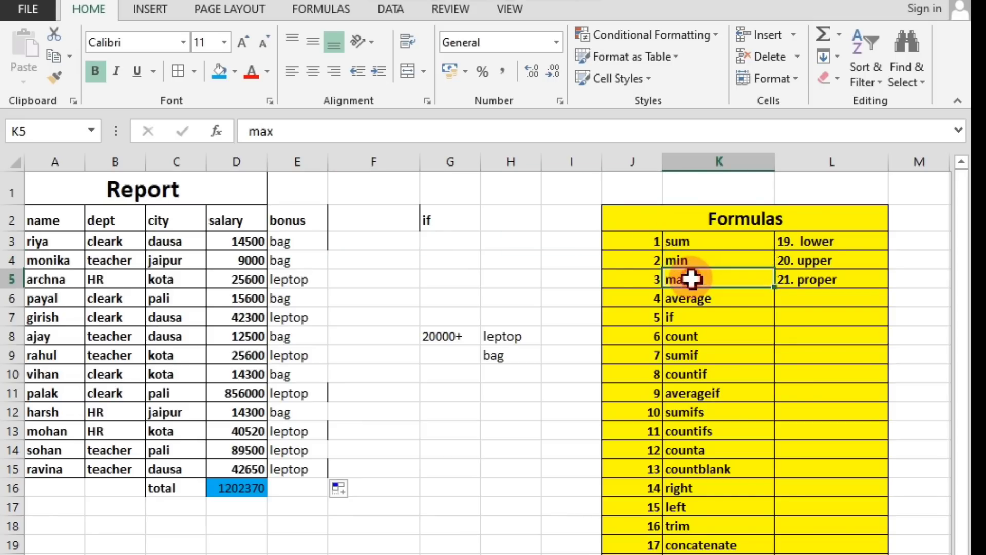
{"action": "left_click", "coordinate": [693, 299]}
{"action": "left_click", "coordinate": [693, 319]}
{"action": "left_click", "coordinate": [698, 342]}
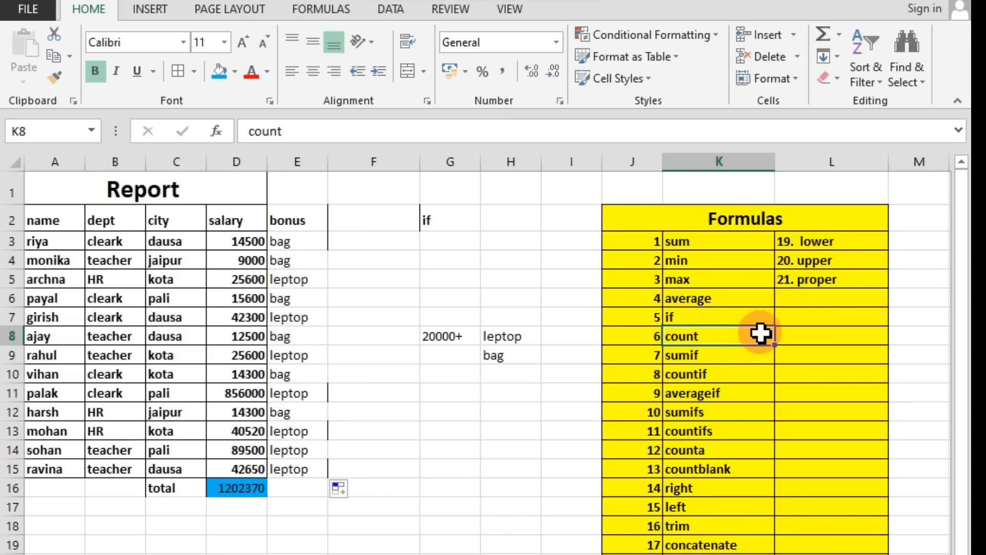
{"action": "left_click", "coordinate": [742, 372]}
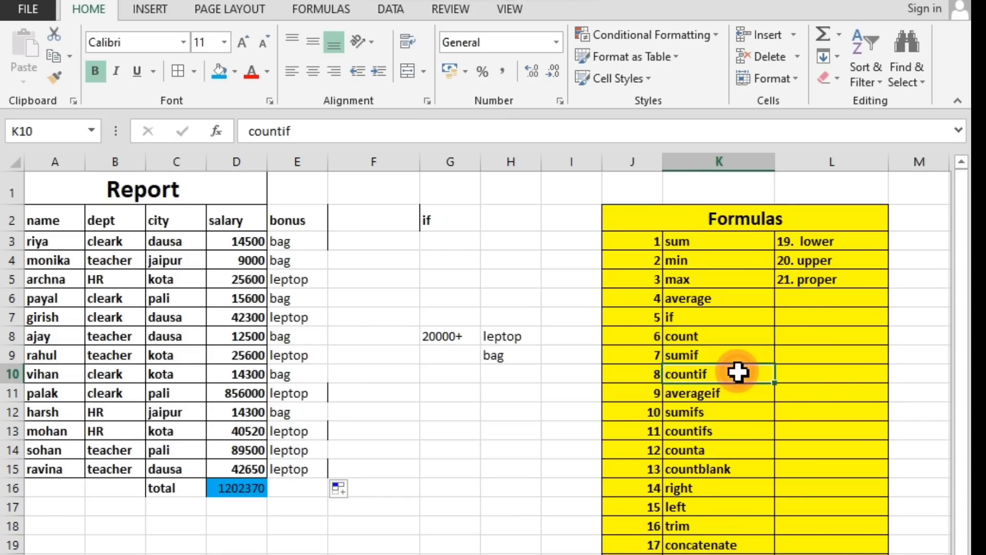
{"action": "left_click", "coordinate": [705, 358]}
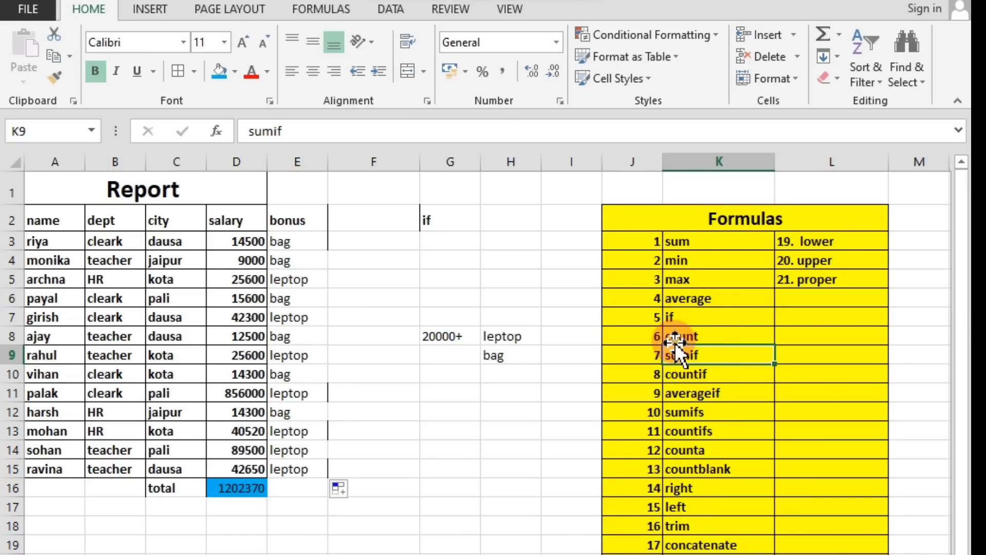
Enter the label sumif in cell H3.
{"action": "left_click", "coordinate": [456, 223]}
{"action": "left_click", "coordinate": [473, 242]}
{"action": "left_click", "coordinate": [512, 242]}
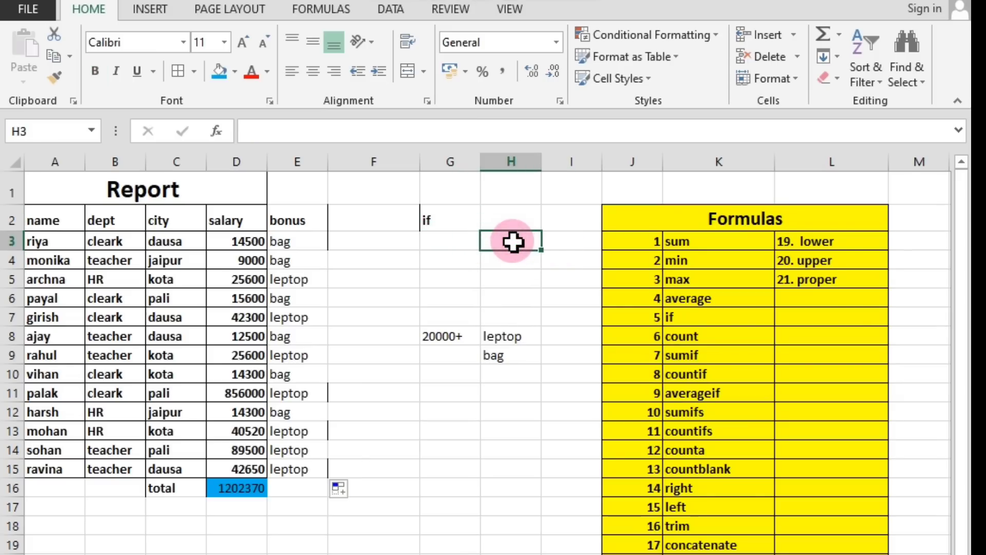
{"action": "type", "text": "sumif"}
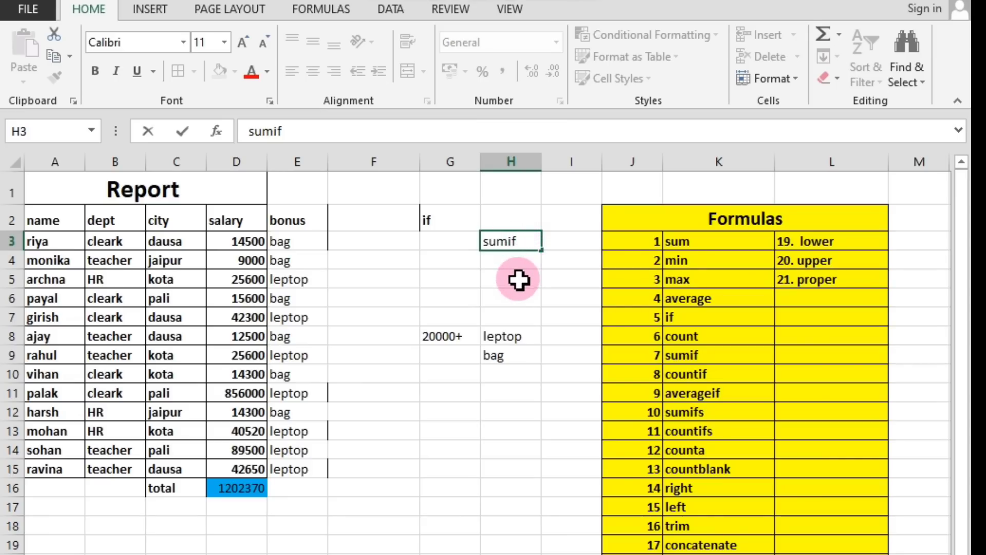
{"action": "left_click", "coordinate": [440, 218]}
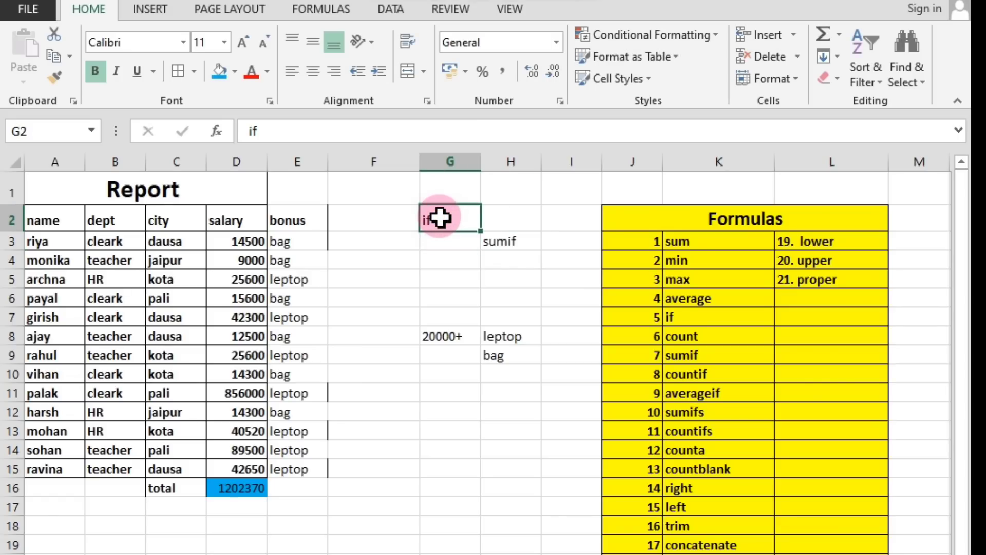
{"action": "left_click", "coordinate": [580, 301]}
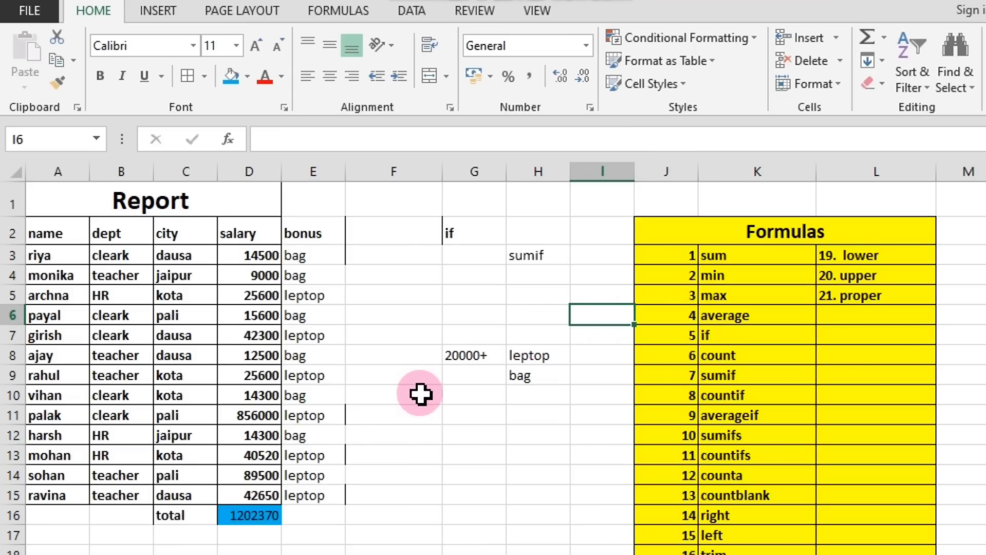
Review the sumif label in H3 and the salary total formula in D16.
{"action": "left_click", "coordinate": [538, 257]}
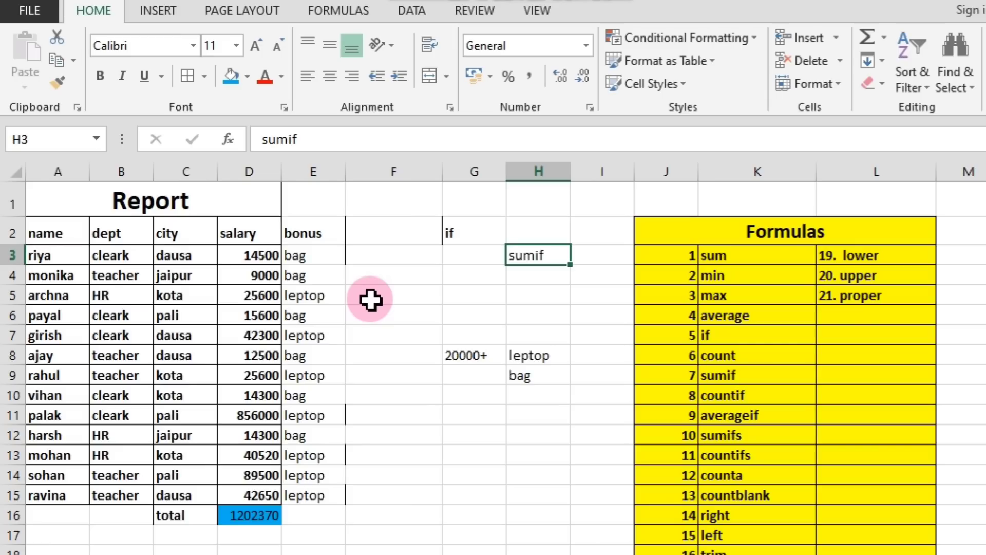
{"action": "left_click", "coordinate": [384, 412]}
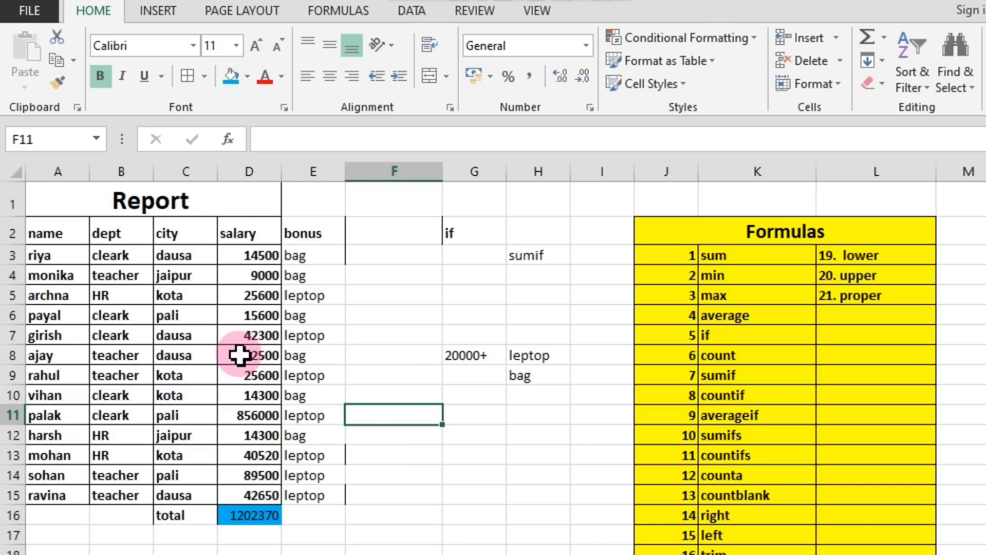
{"action": "left_click", "coordinate": [357, 495]}
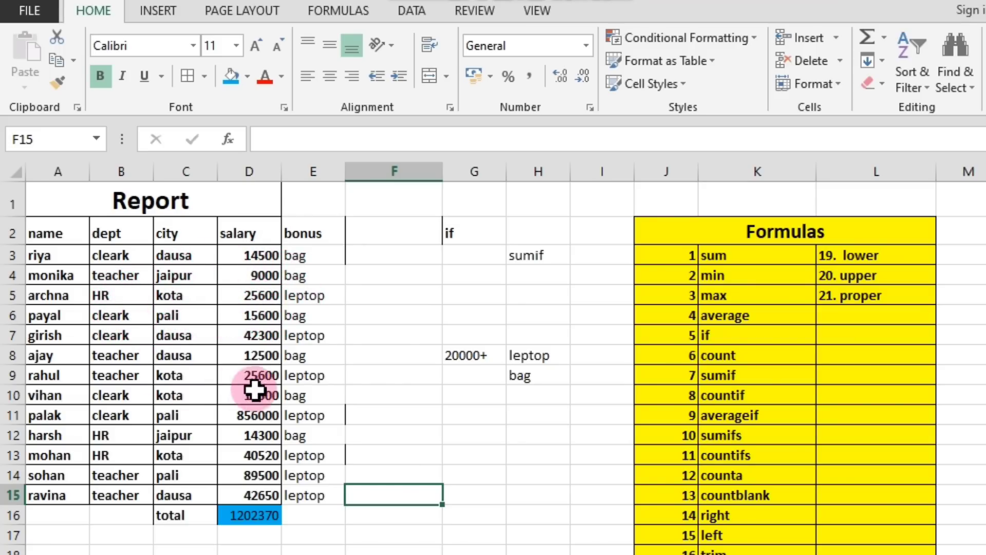
{"action": "left_click", "coordinate": [258, 517]}
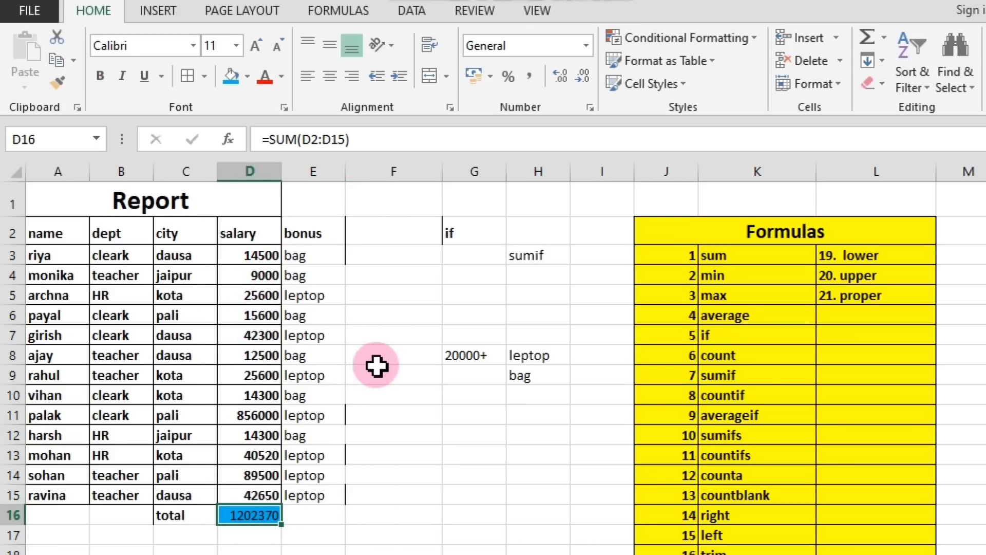
{"action": "left_click", "coordinate": [403, 408]}
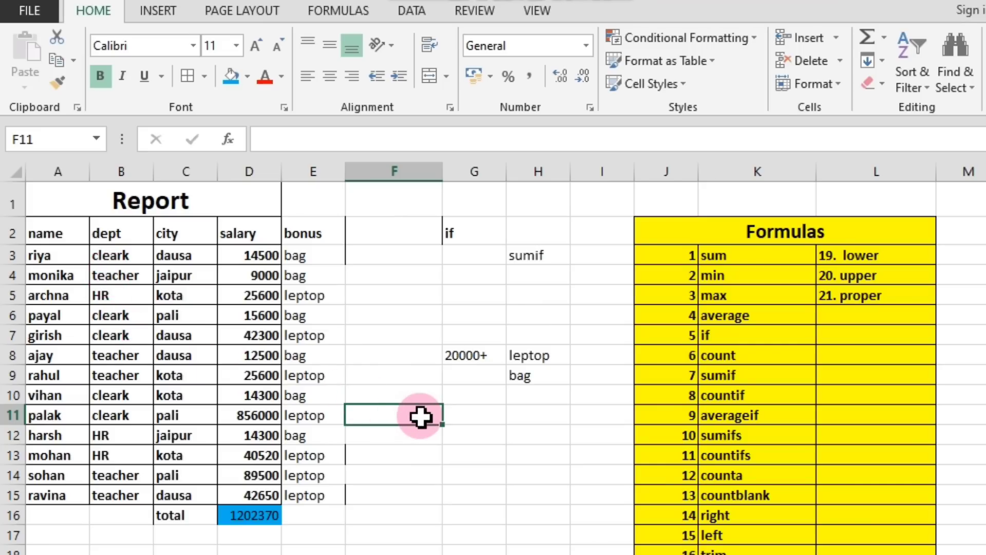
Clear the notes and labels from the range F2:H9.
{"action": "left_click", "coordinate": [475, 376]}
{"action": "left_click_drag", "start_coordinate": [440, 229], "coordinate": [532, 383]}
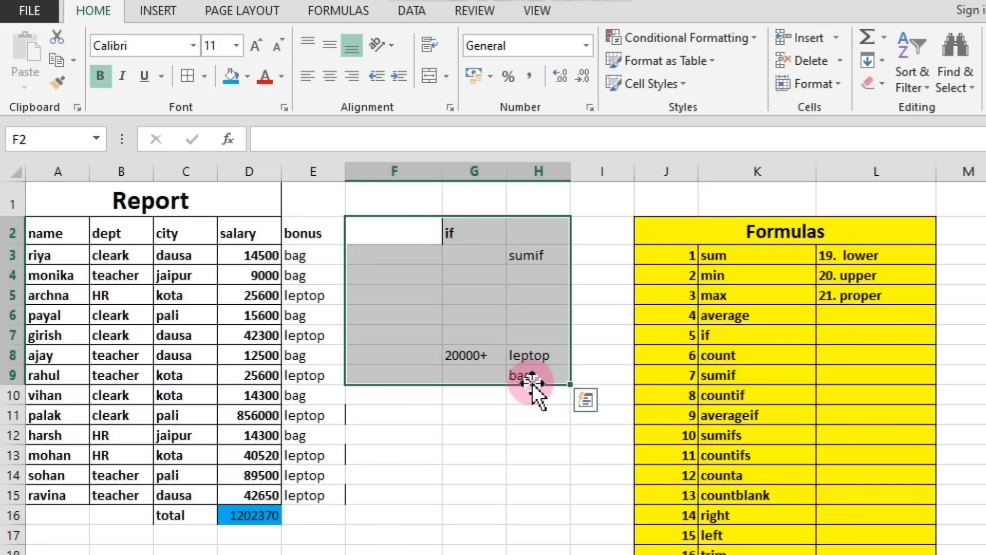
{"action": "key", "text": "Delete"}
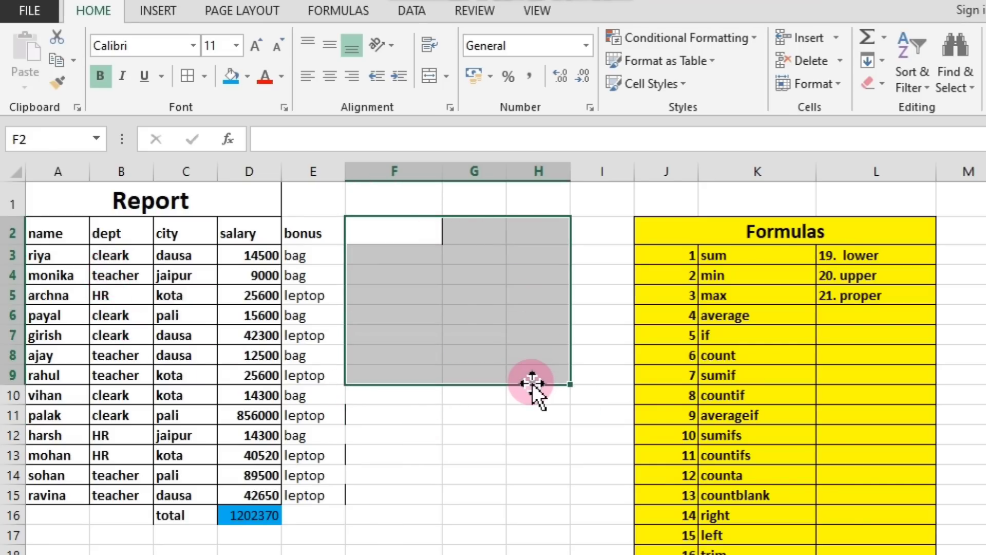
{"action": "left_click", "coordinate": [445, 415]}
{"action": "left_click", "coordinate": [395, 411]}
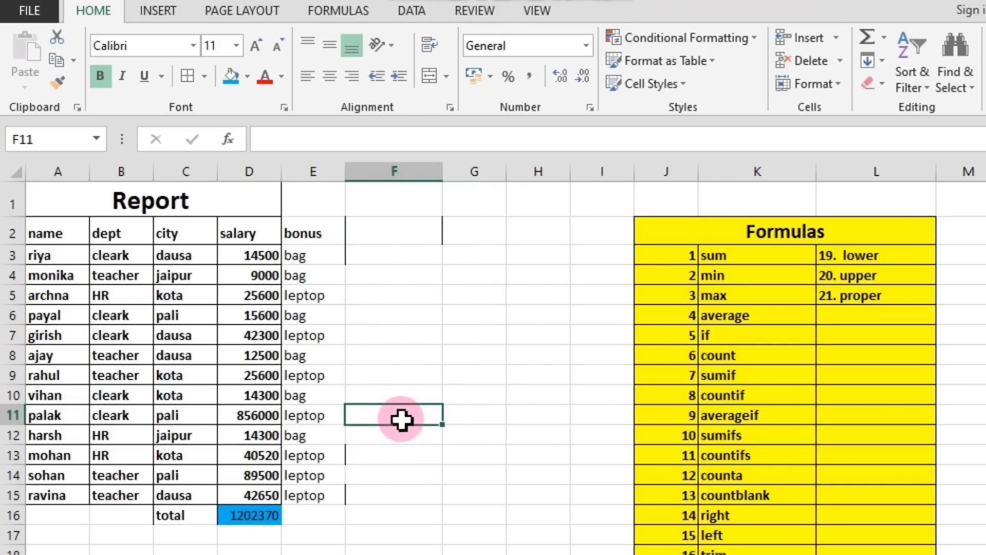
Enter the label sumif in cell F5.
{"action": "left_click", "coordinate": [402, 302]}
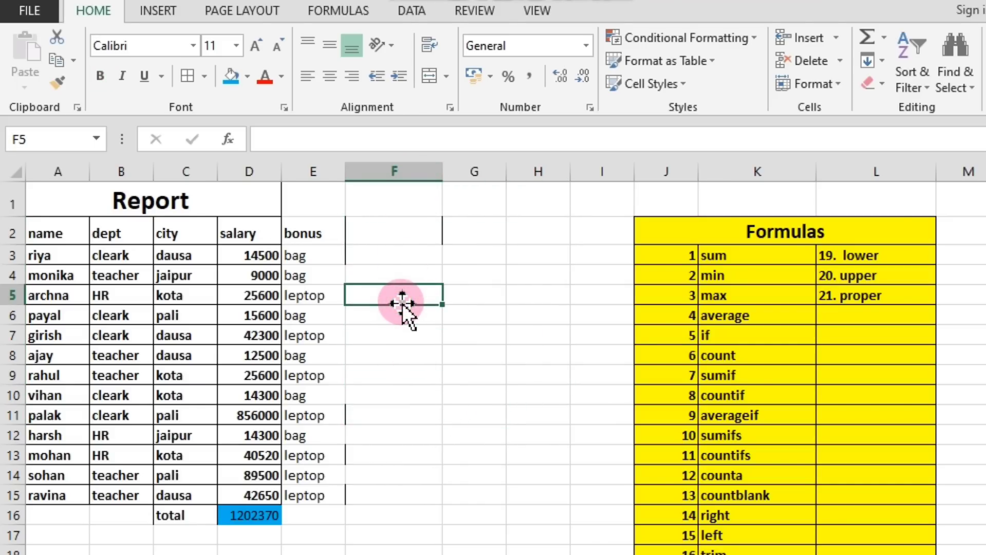
{"action": "type", "text": "sumif"}
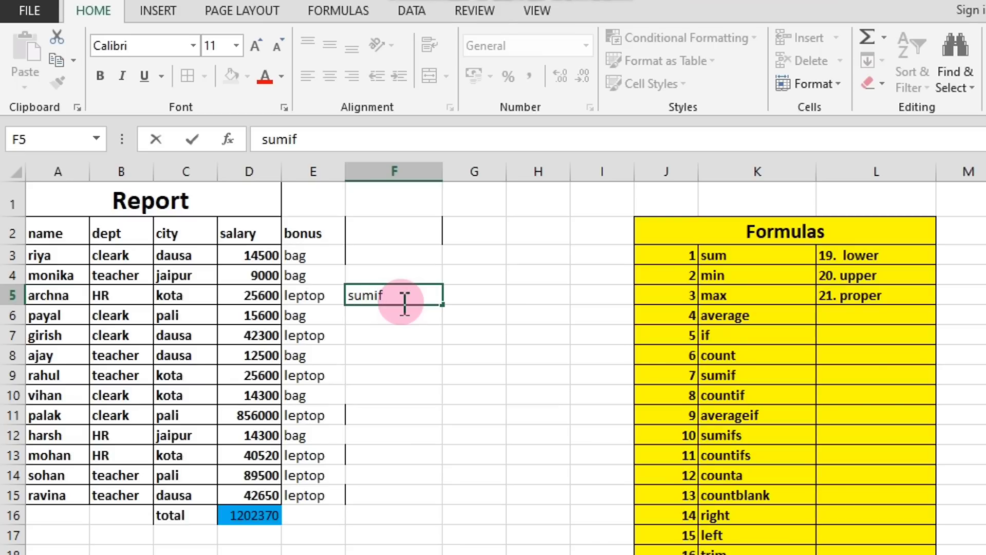
{"action": "left_click", "coordinate": [422, 378]}
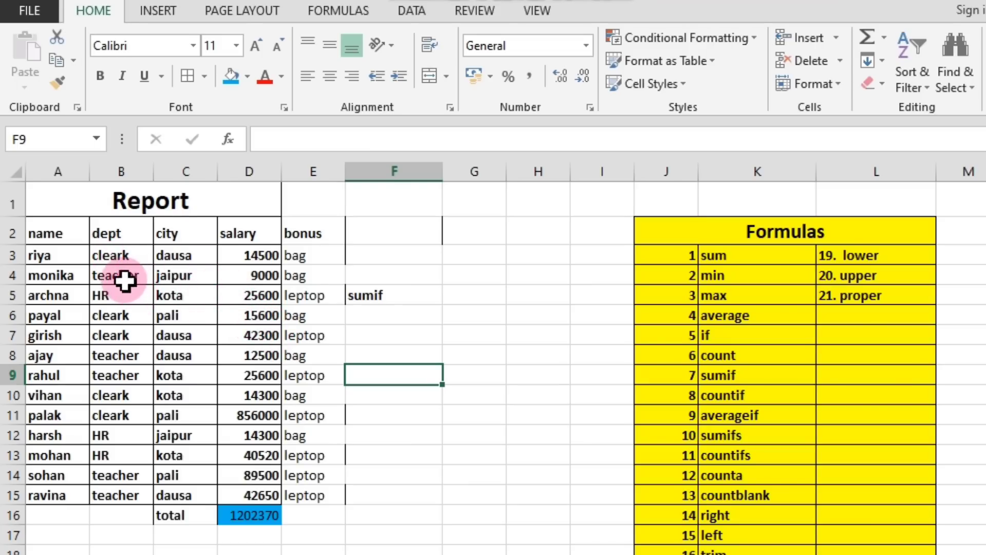
Examine the dept column for all cleark entries between B3 and B11.
{"action": "left_click", "coordinate": [118, 297]}
{"action": "left_click_drag", "start_coordinate": [118, 297], "coordinate": [123, 282]}
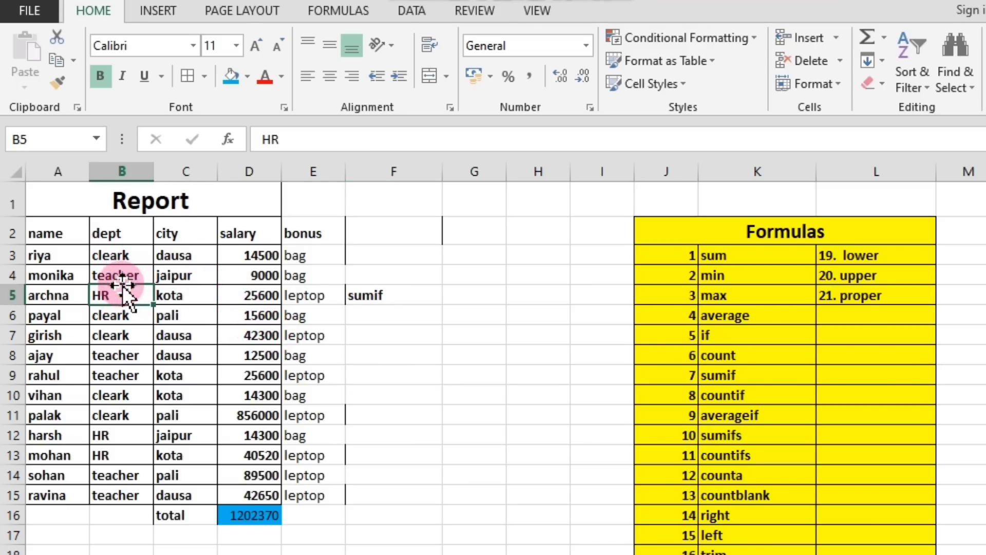
{"action": "left_click", "coordinate": [125, 274]}
{"action": "left_click", "coordinate": [126, 252]}
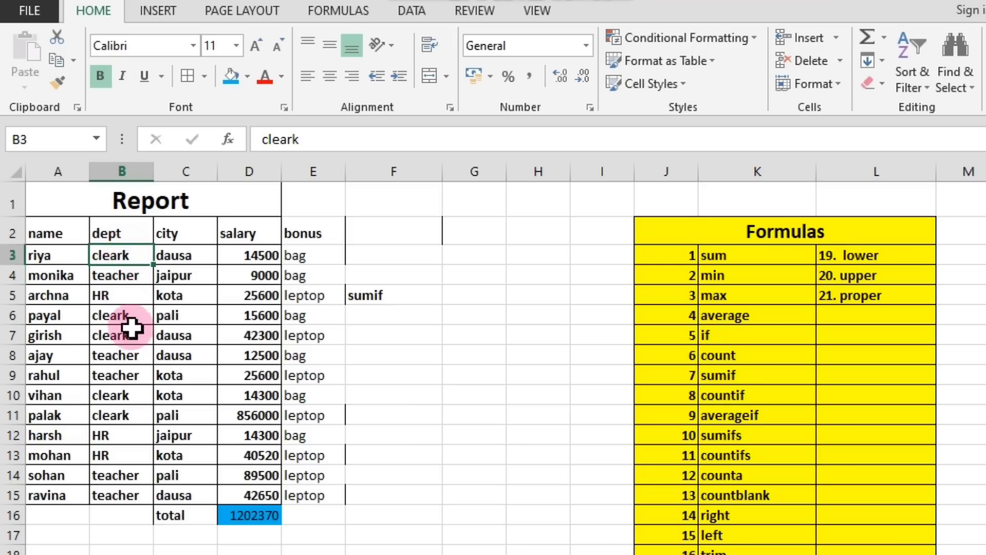
{"action": "left_click", "coordinate": [126, 315]}
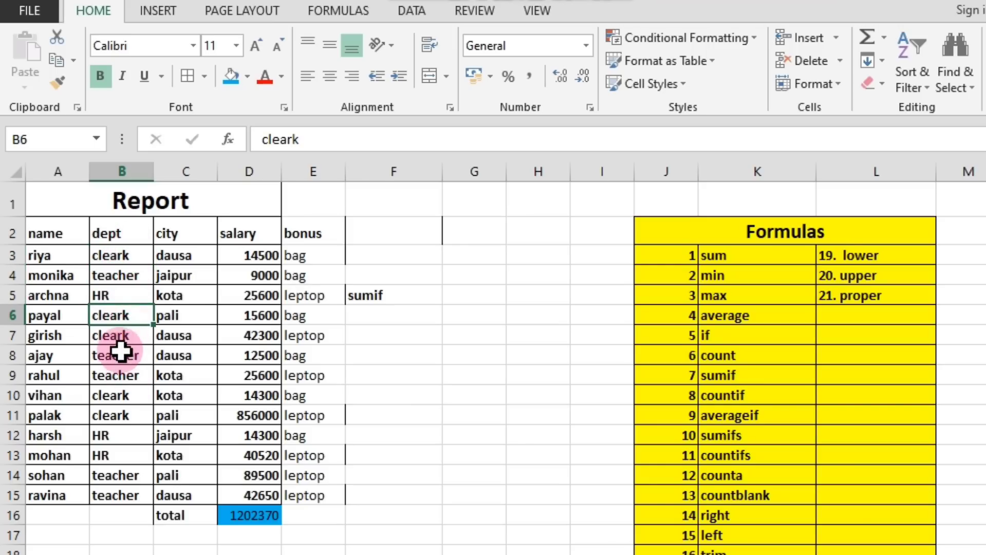
{"action": "left_click", "coordinate": [121, 337]}
{"action": "left_click", "coordinate": [125, 396]}
{"action": "left_click", "coordinate": [130, 415]}
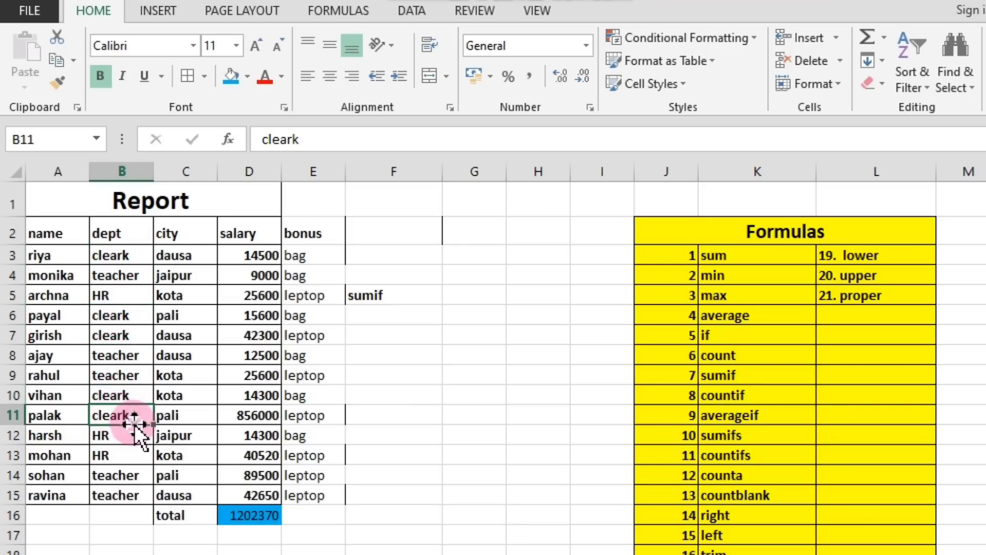
Enter cleak in cell G5 beside the sumif label as the criterion.
{"action": "left_click", "coordinate": [392, 338]}
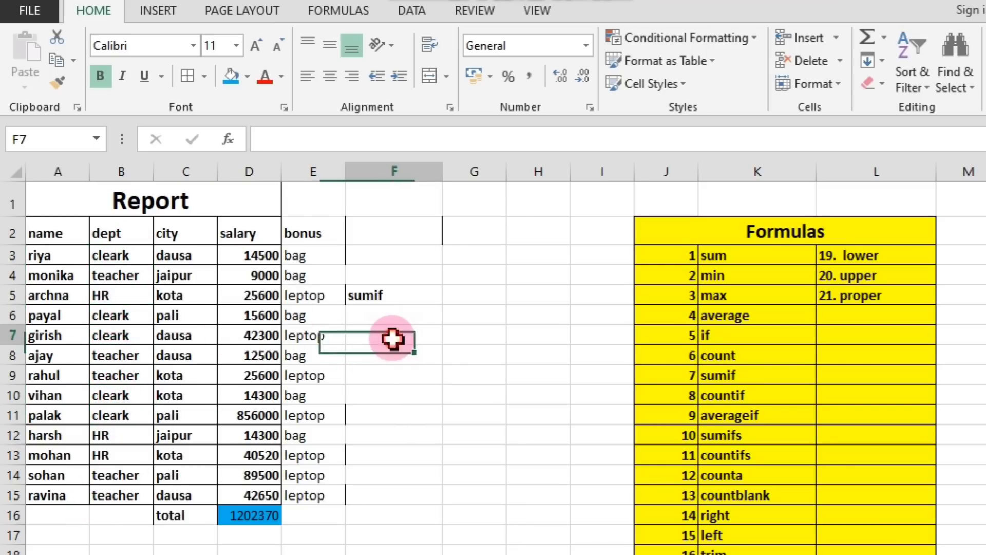
{"action": "left_click", "coordinate": [462, 297]}
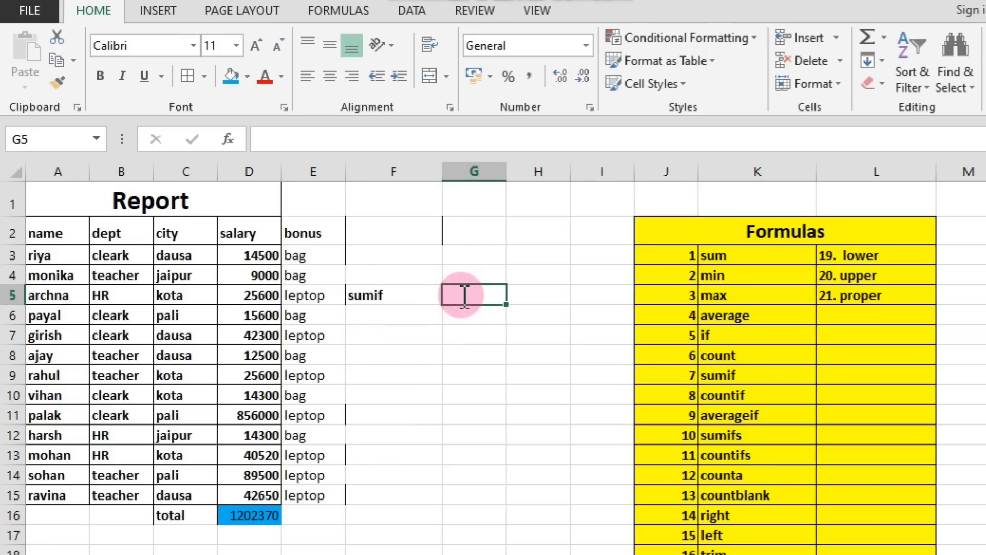
{"action": "type", "text": "cleak"}
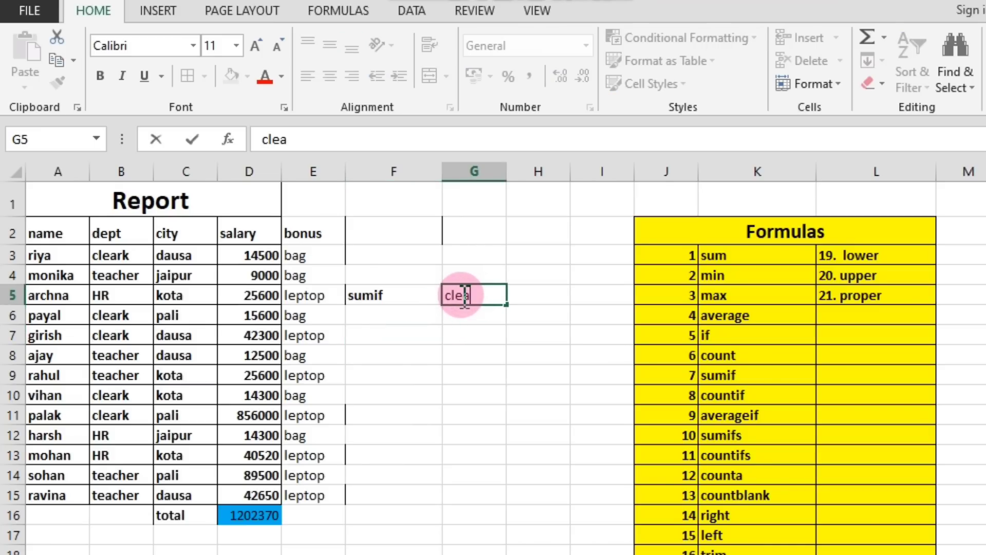
{"action": "left_click", "coordinate": [491, 335]}
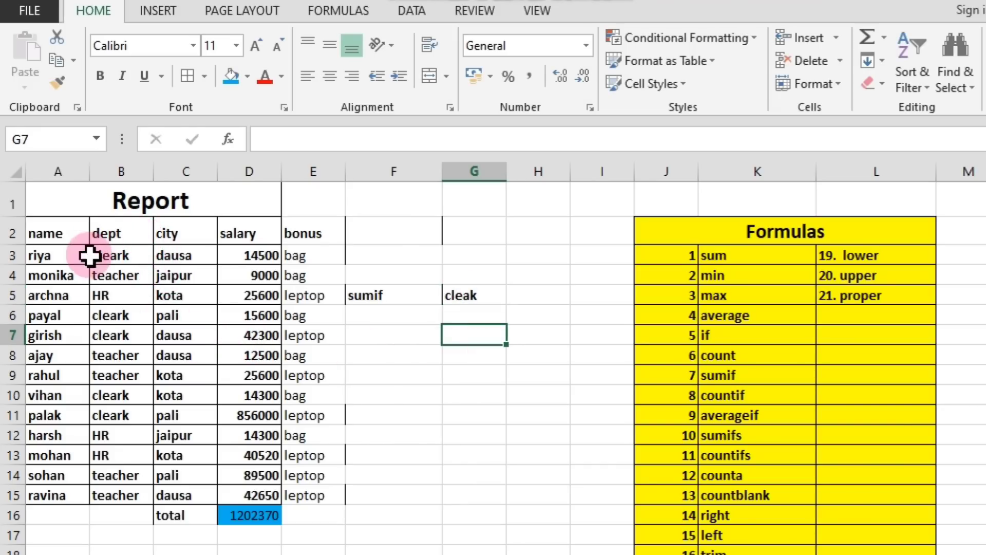
{"action": "left_click", "coordinate": [388, 352]}
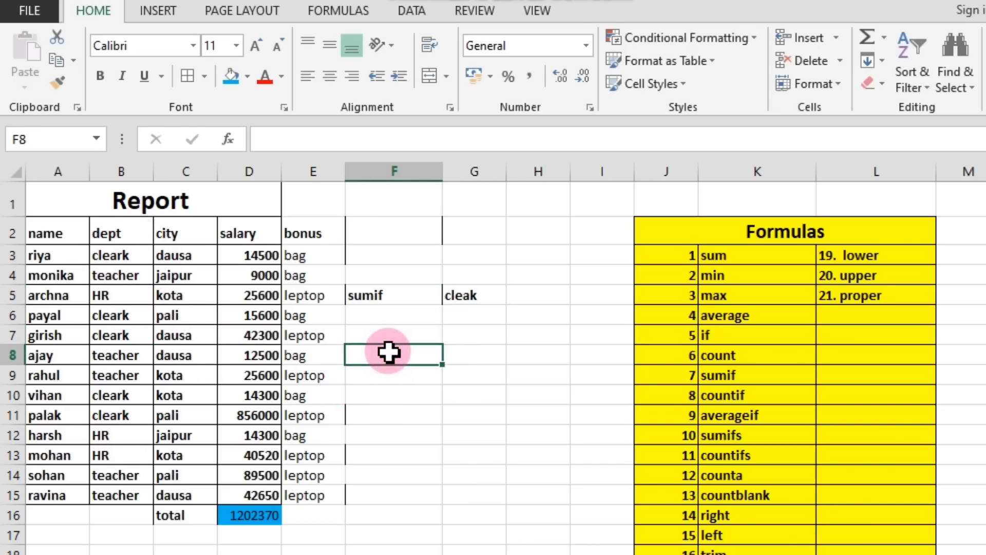
Begin a SUMIF formula in cell F8.
{"action": "type", "text": "=sumif"}
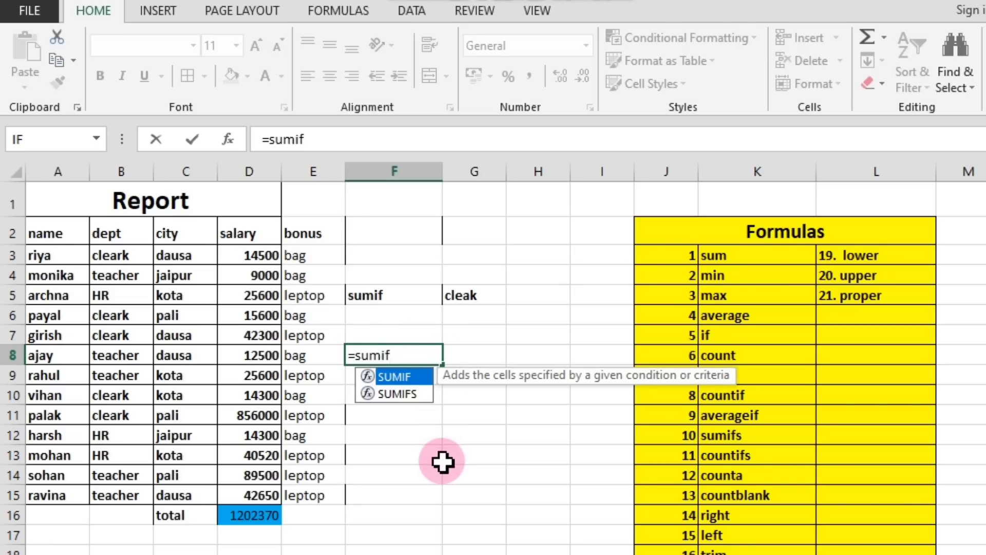
{"action": "type", "text": "("}
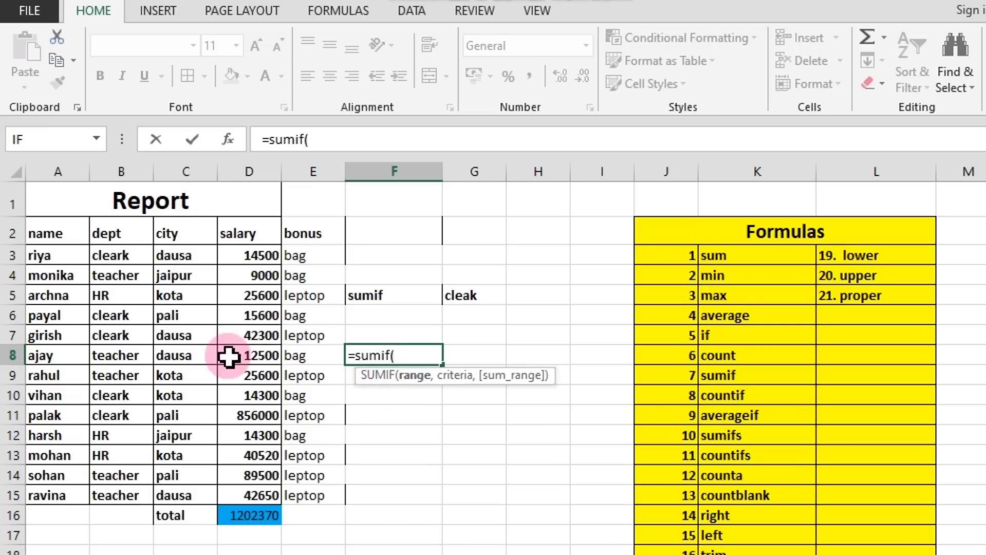
{"action": "left_click_drag", "start_coordinate": [118, 232], "coordinate": [122, 490]}
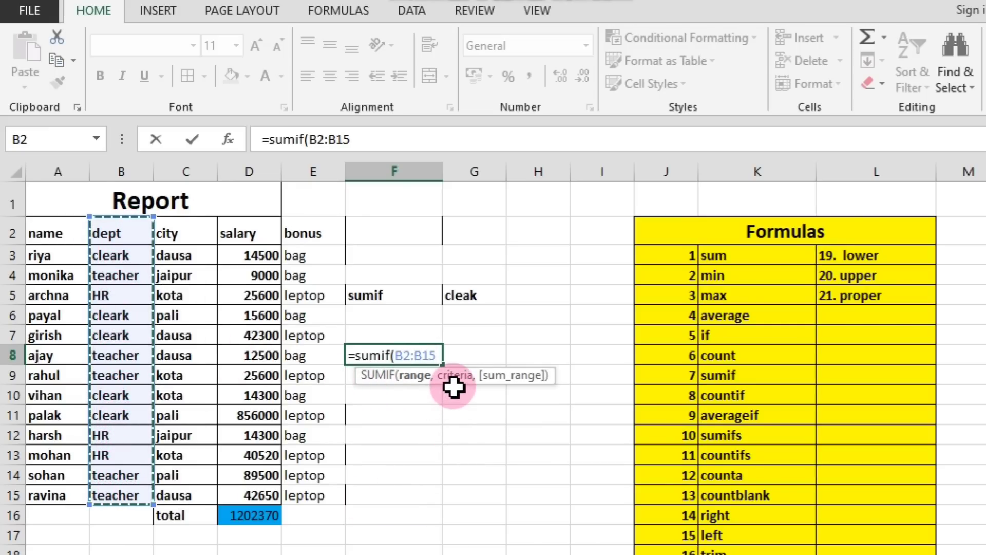
{"action": "type", "text": ","}
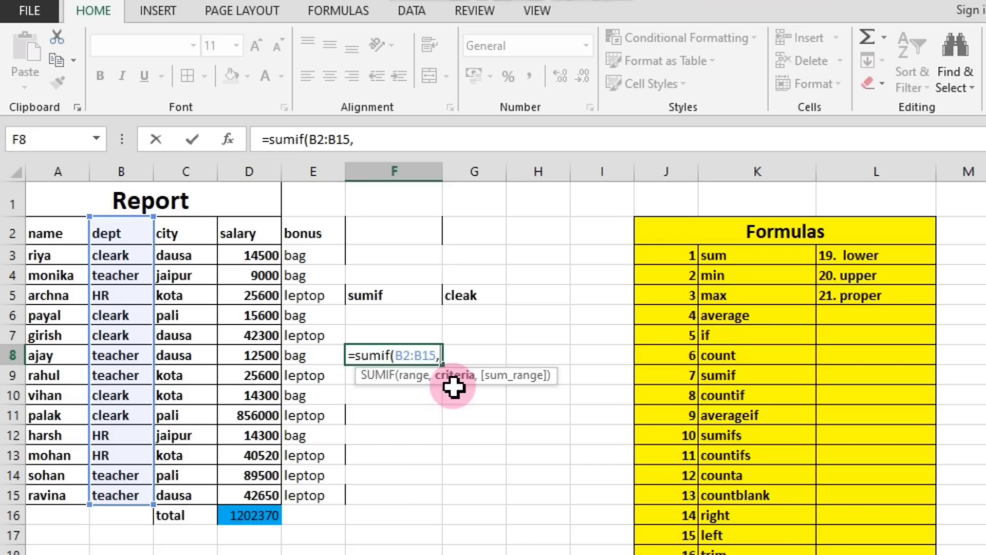
{"action": "left_click", "coordinate": [113, 258]}
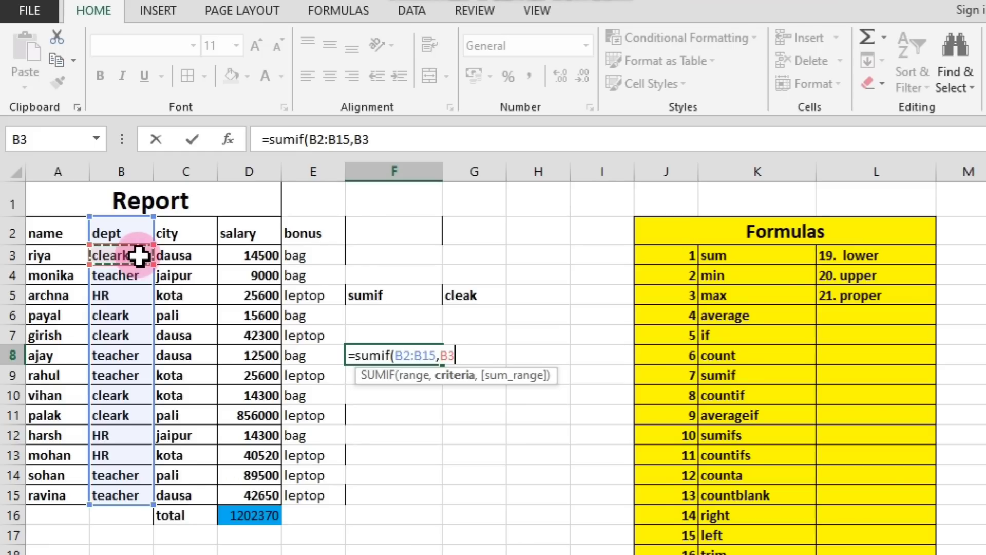
{"action": "type", "text": ","}
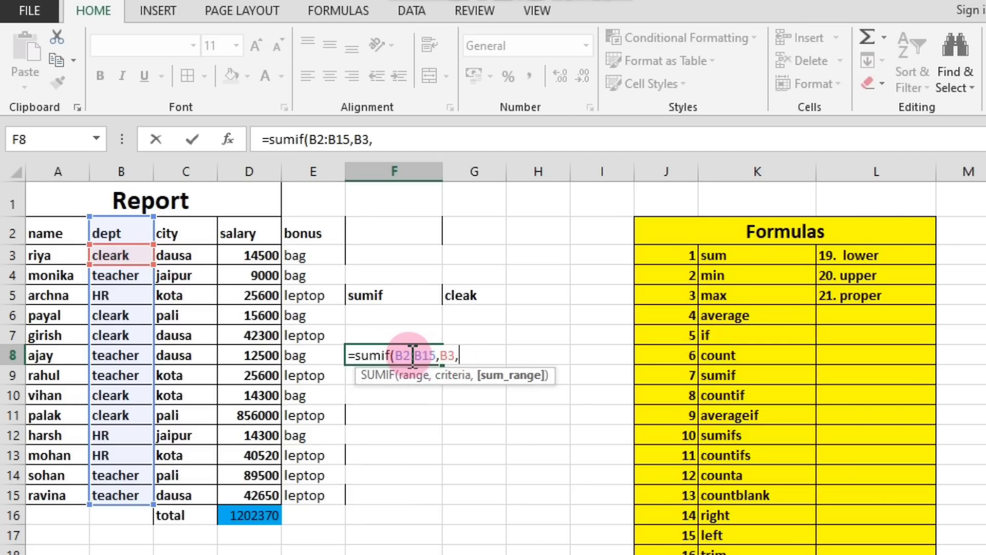
{"action": "key", "text": "BackSpace"}
{"action": "key", "text": "BackSpace"}
{"action": "key", "text": "BackSpace"}
{"action": "key", "text": "BackSpace"}
{"action": "key", "text": "BackSpace"}
{"action": "key", "text": "BackSpace"}
{"action": "key", "text": "BackSpace"}
{"action": "key", "text": "BackSpace"}
{"action": "key", "text": "BackSpace"}
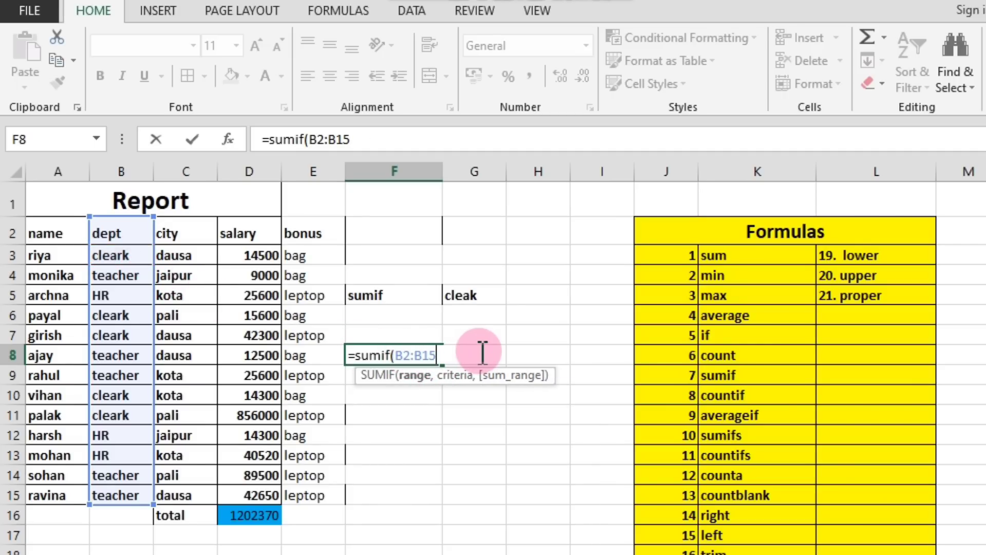
{"action": "key", "text": "BackSpace"}
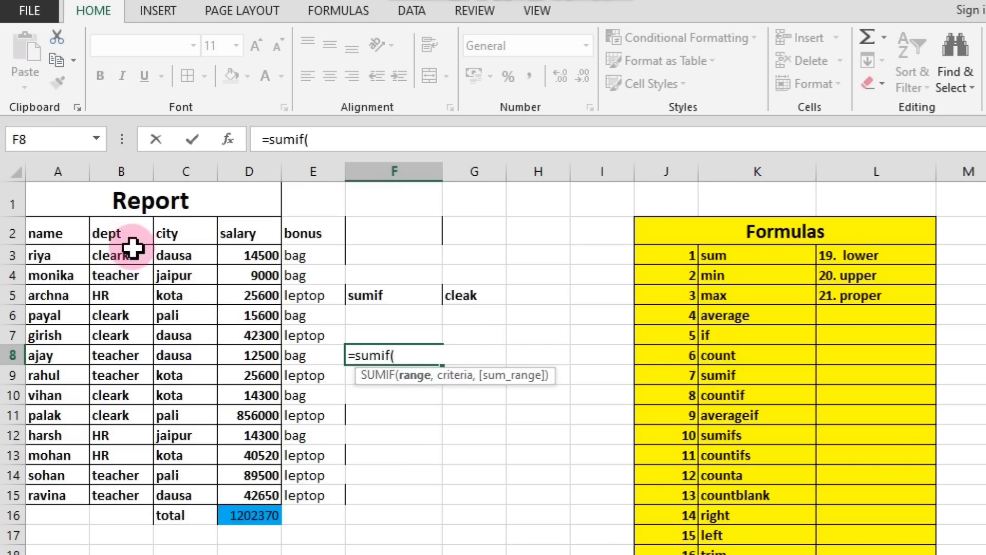
Complete the SUMIF formula in F8 with range B2:B15, criterion B3 and sum range D2:D15.
{"action": "left_click_drag", "start_coordinate": [113, 229], "coordinate": [130, 495]}
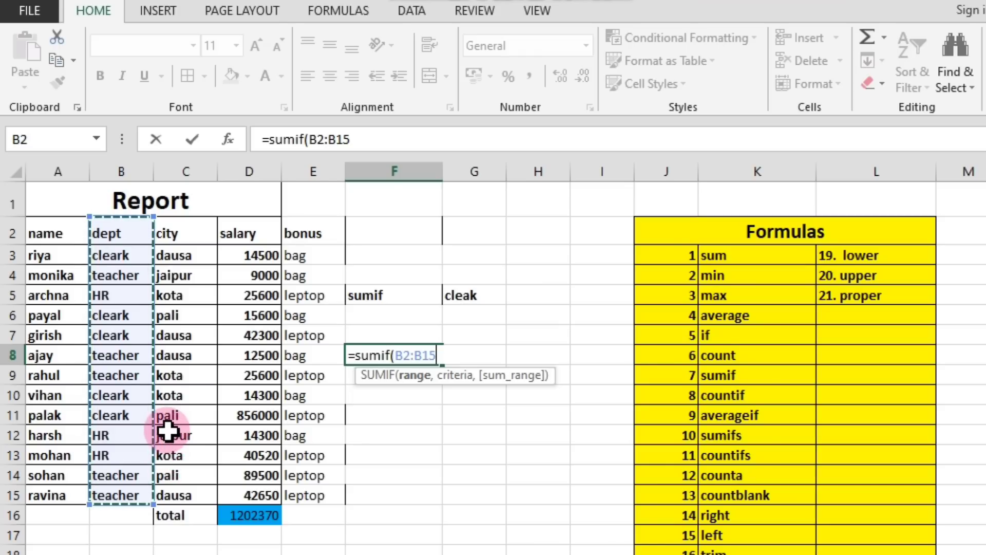
{"action": "type", "text": ","}
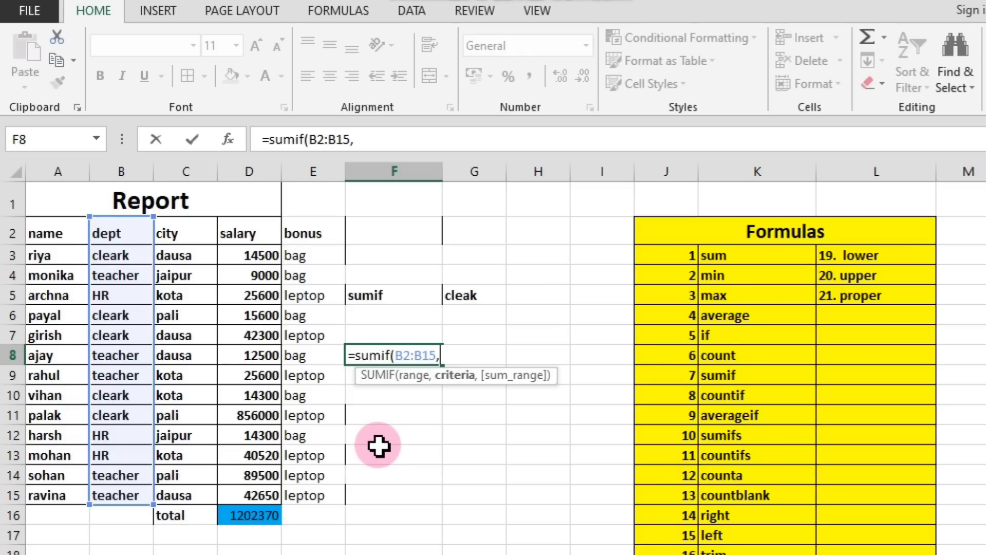
{"action": "left_click", "coordinate": [120, 259]}
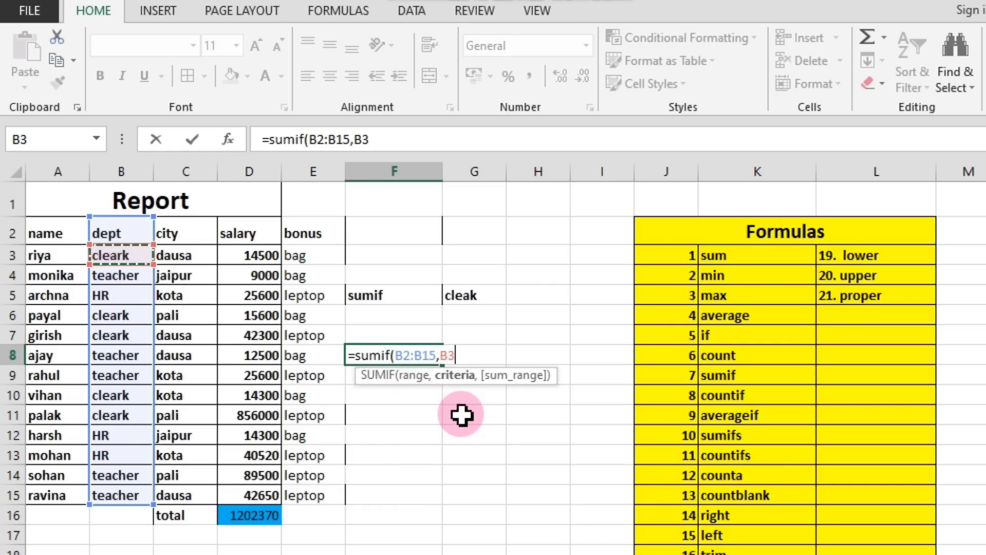
{"action": "type", "text": ","}
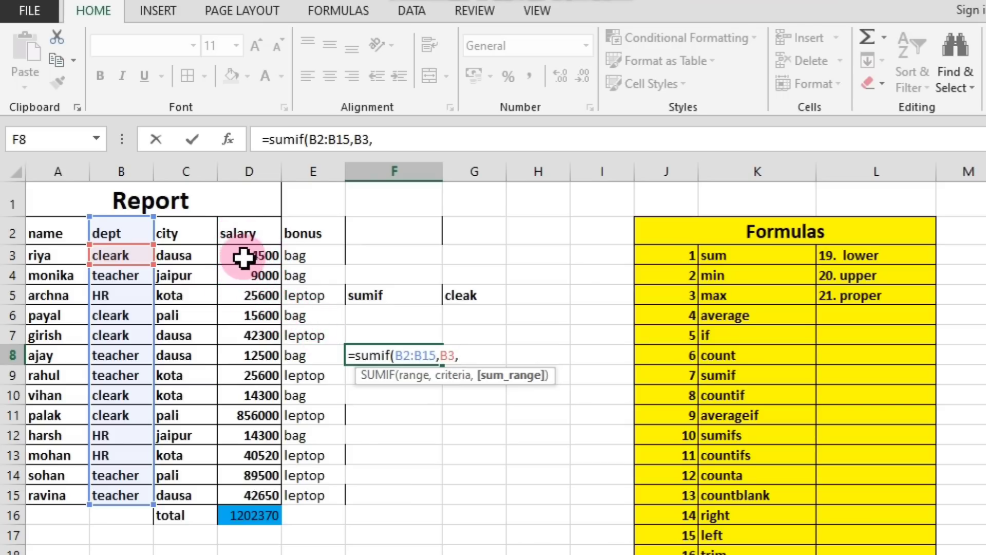
{"action": "left_click_drag", "start_coordinate": [241, 233], "coordinate": [259, 491]}
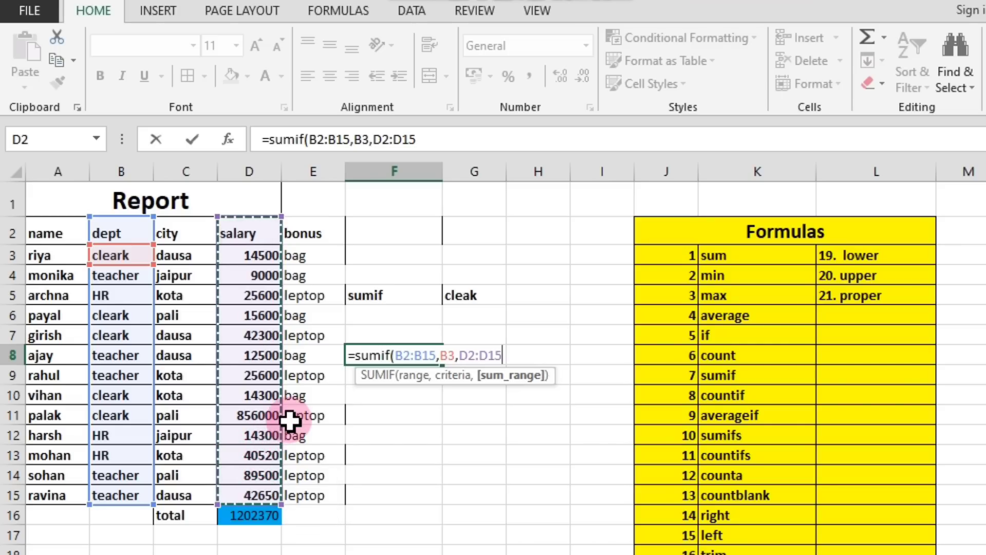
{"action": "key", "text": "Return"}
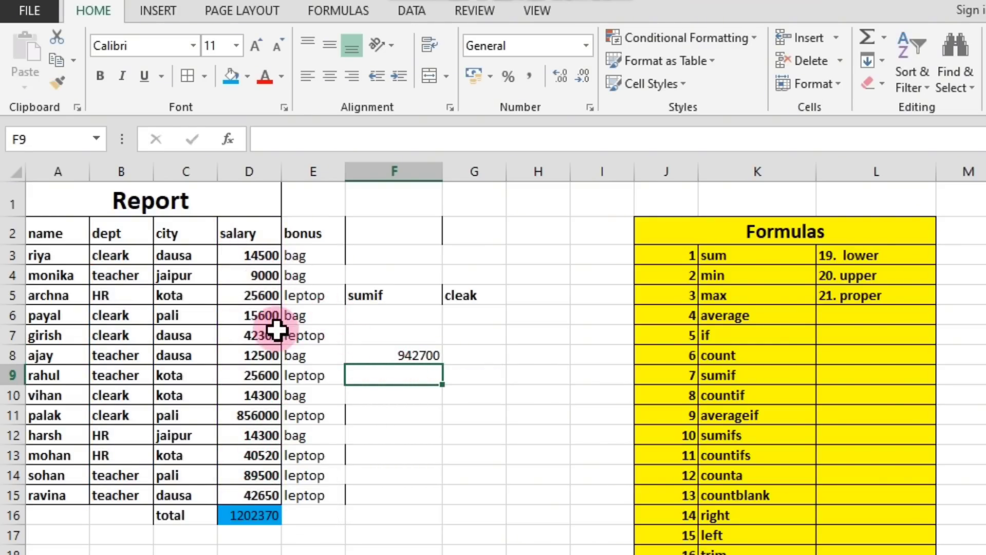
Check the SUMIF result in F8 against the cleark entries in the dept column, and examine the HR entry in B5.
{"action": "left_click", "coordinate": [429, 354]}
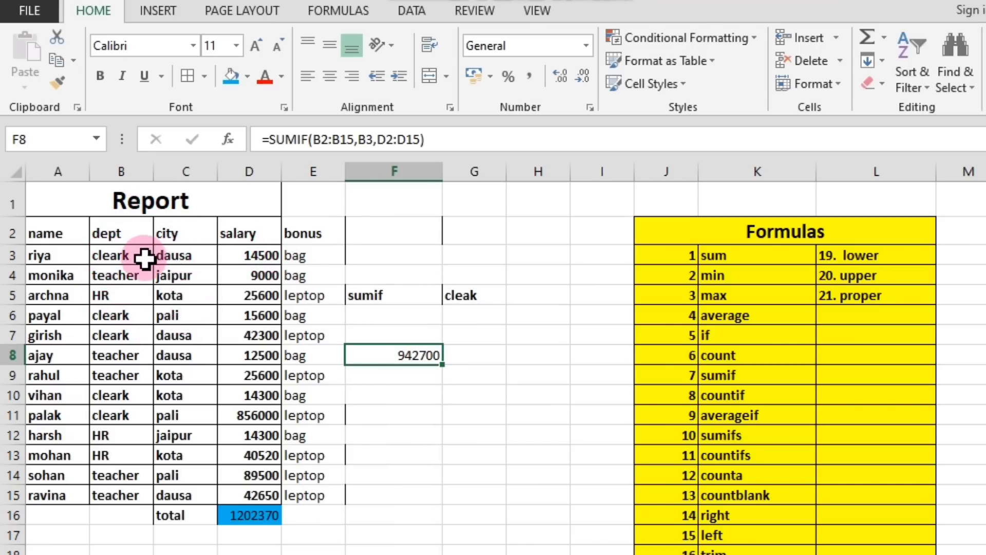
{"action": "left_click", "coordinate": [126, 257]}
{"action": "left_click", "coordinate": [121, 314]}
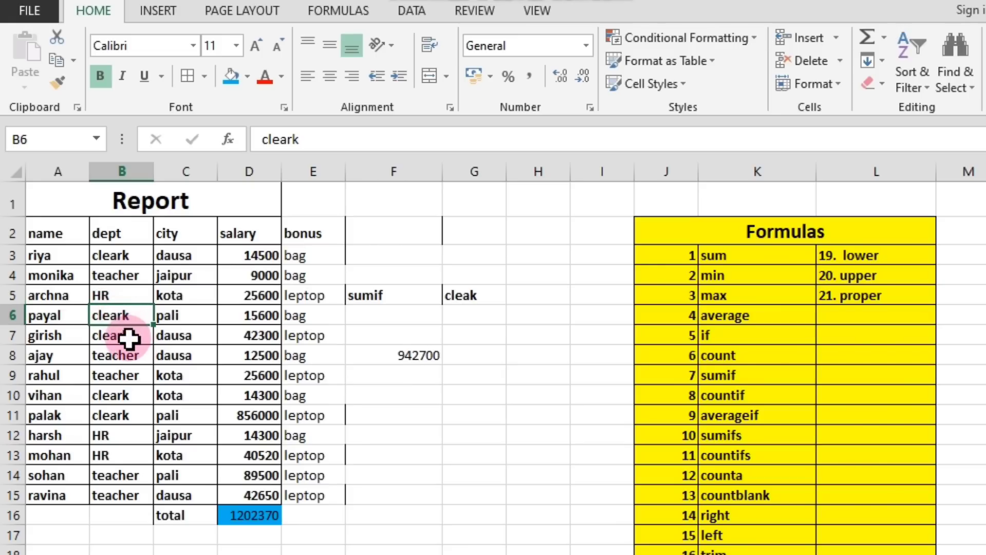
{"action": "left_click", "coordinate": [123, 336]}
{"action": "left_click", "coordinate": [149, 396]}
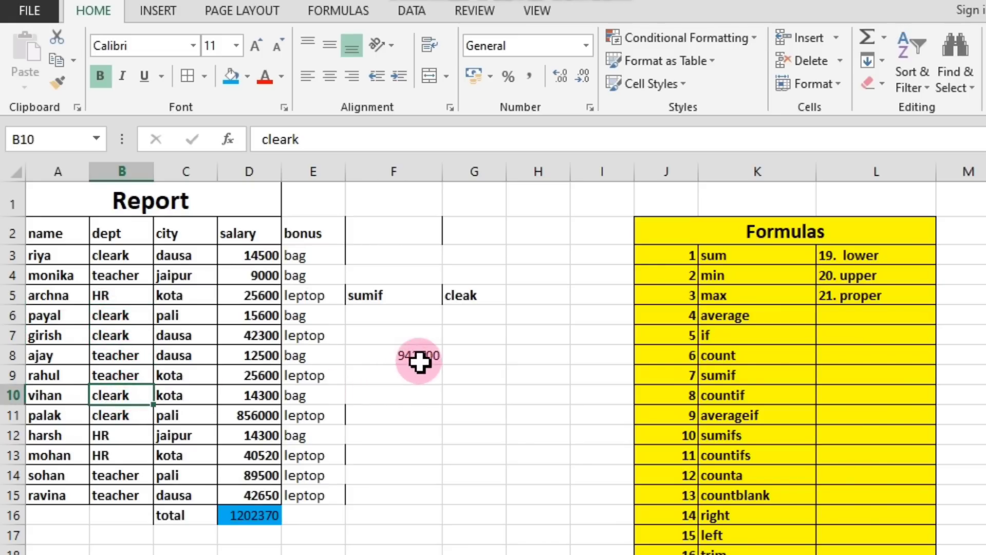
{"action": "left_click", "coordinate": [421, 354]}
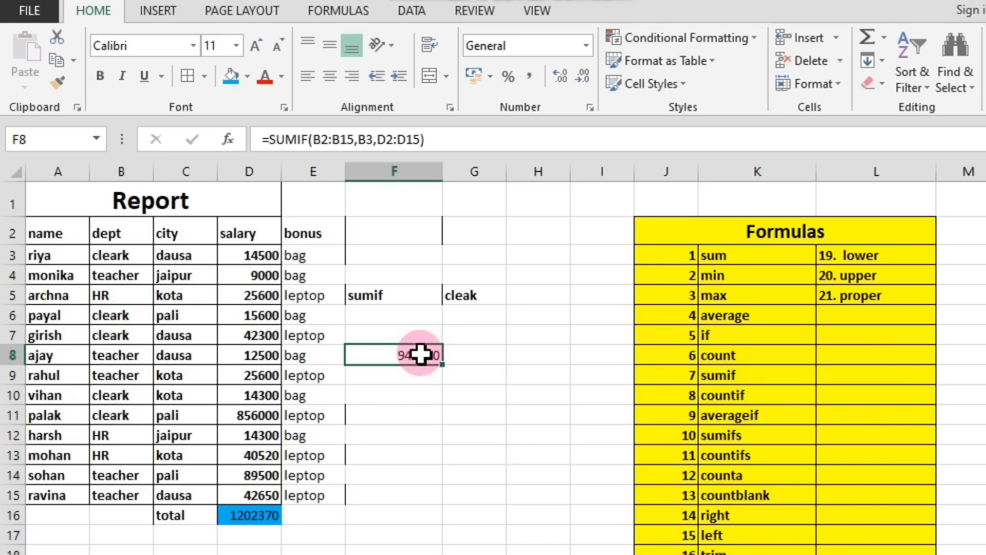
{"action": "left_click", "coordinate": [427, 397]}
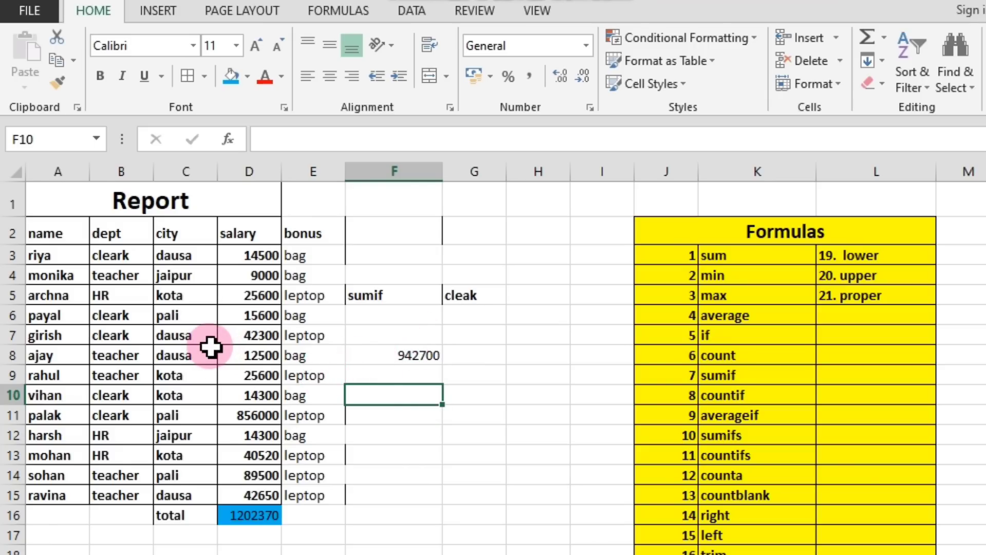
{"action": "left_click", "coordinate": [115, 297]}
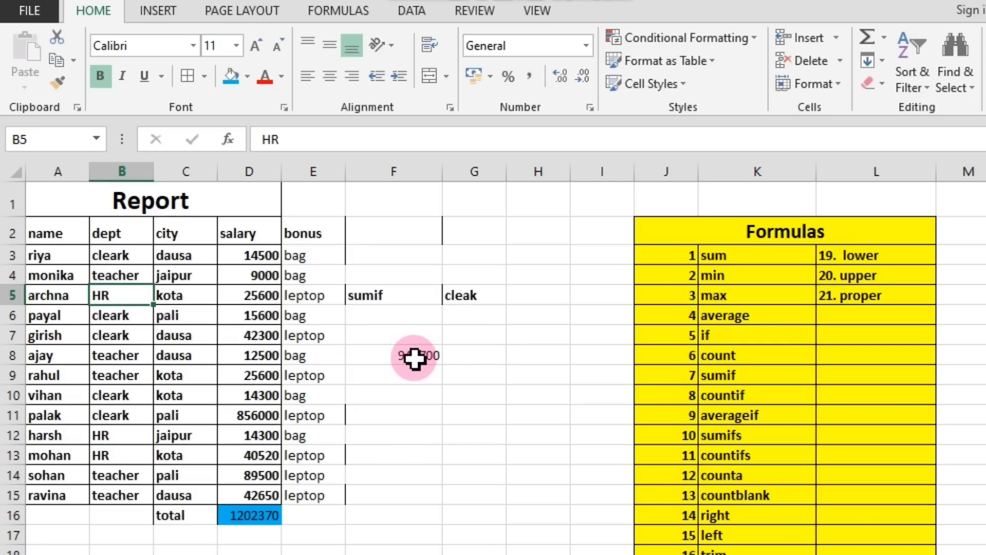
{"action": "left_click", "coordinate": [405, 358]}
{"action": "left_click", "coordinate": [419, 396]}
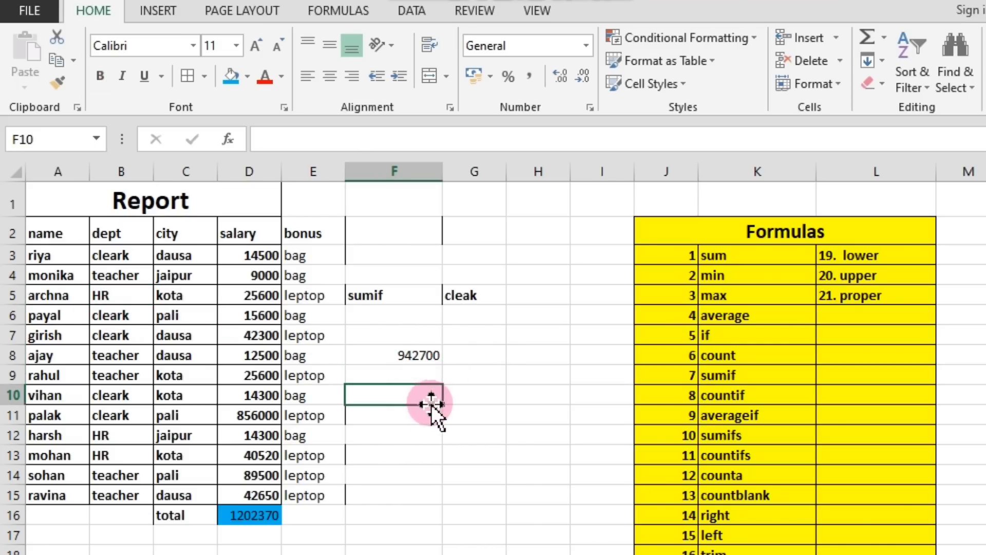
{"action": "left_click", "coordinate": [123, 297]}
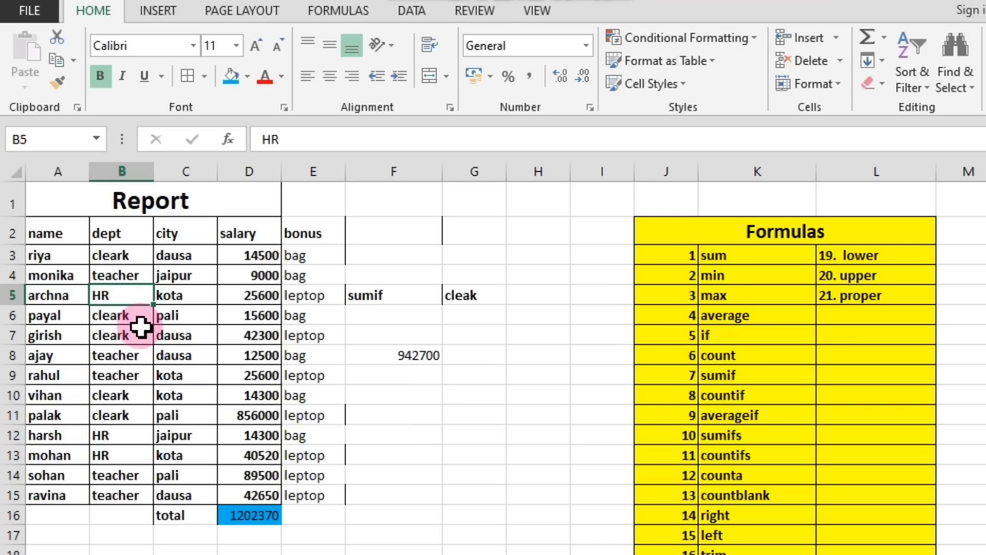
Enter a SUMIF formula in F10 totalling the HR salaries, with range B2:B15, criterion B5 and sum range D2:D15.
{"action": "left_click", "coordinate": [420, 394]}
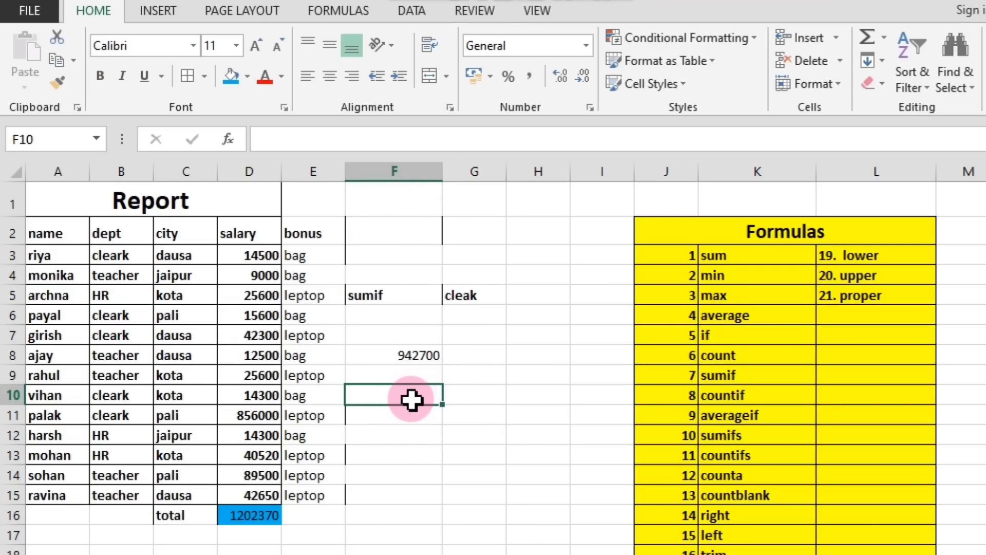
{"action": "type", "text": "="}
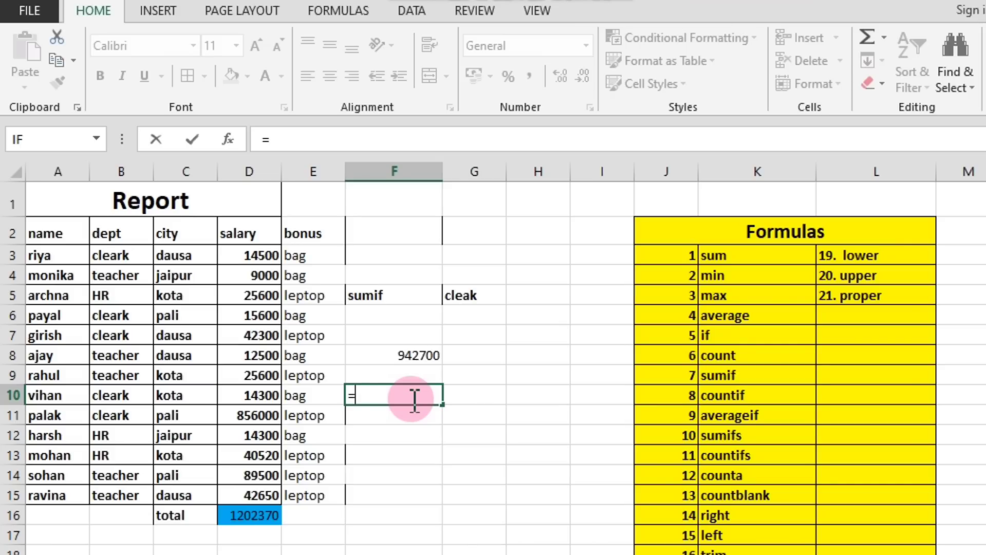
{"action": "type", "text": "sumif"}
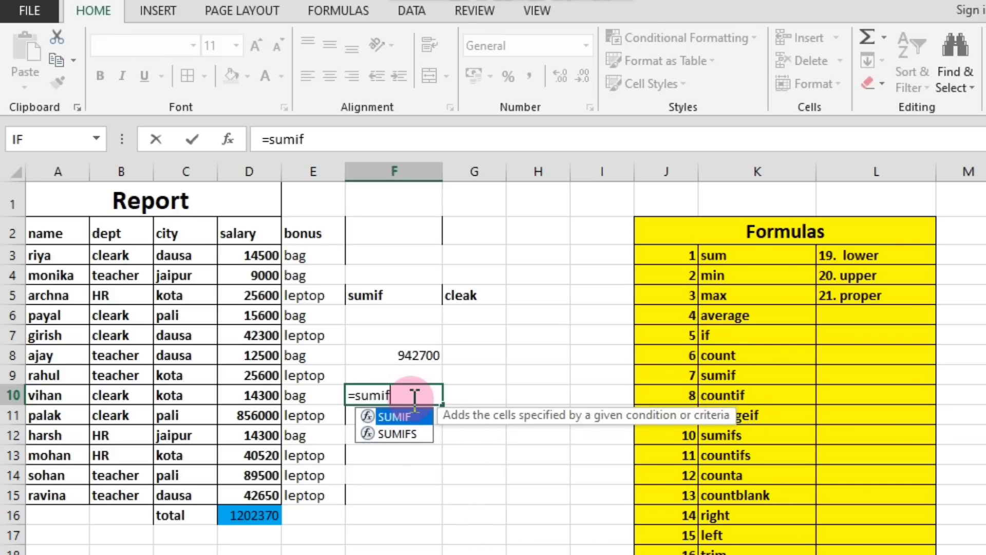
{"action": "type", "text": "("}
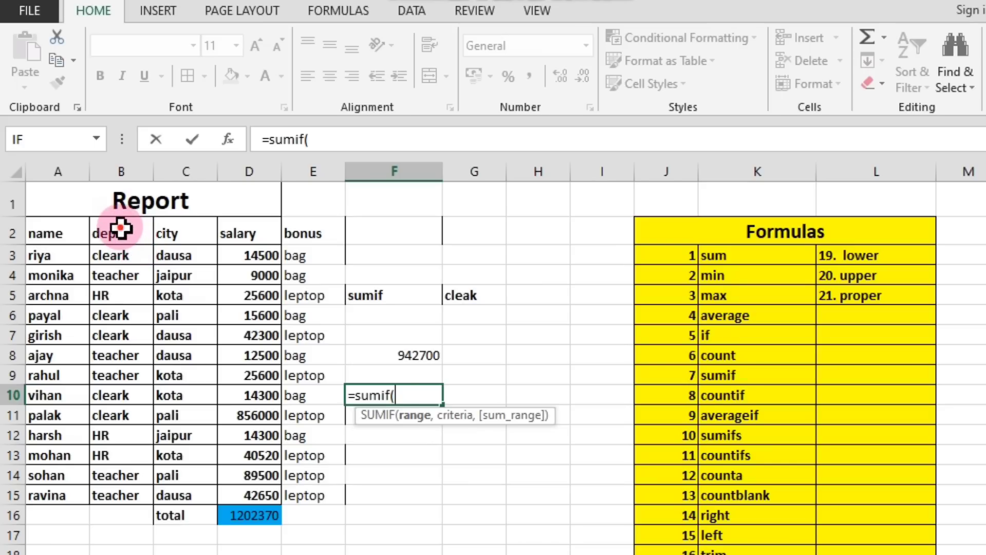
{"action": "left_click_drag", "start_coordinate": [122, 228], "coordinate": [108, 495]}
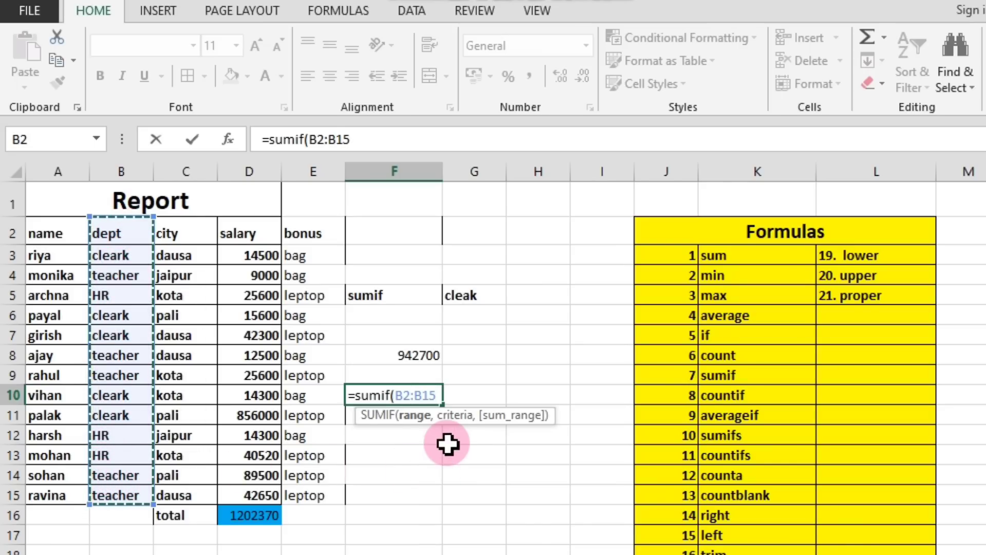
{"action": "type", "text": ","}
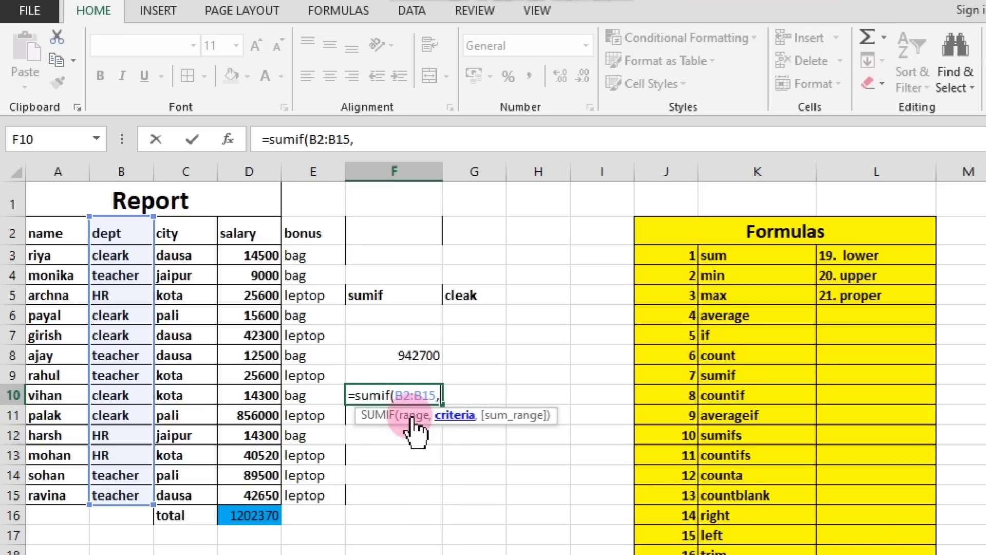
{"action": "left_click", "coordinate": [105, 293]}
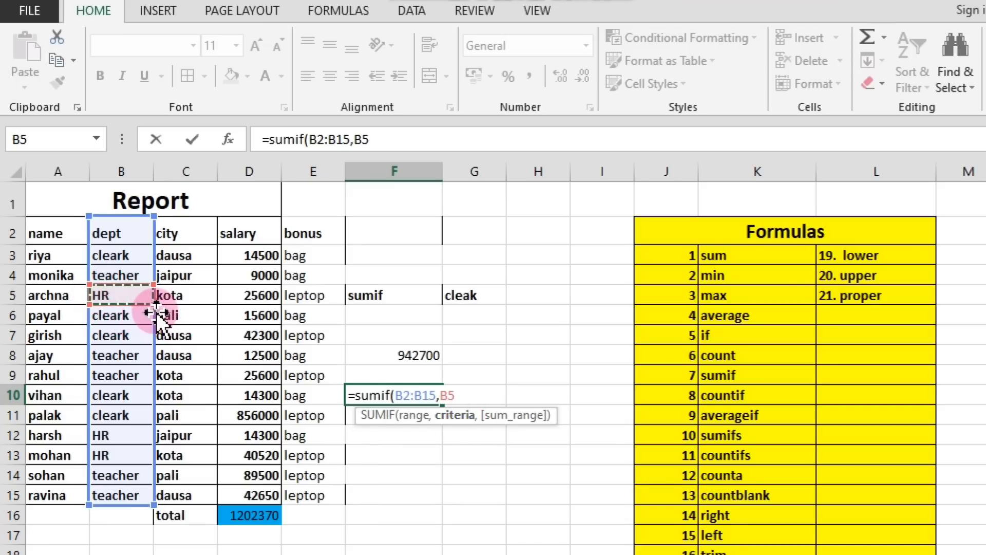
{"action": "type", "text": ","}
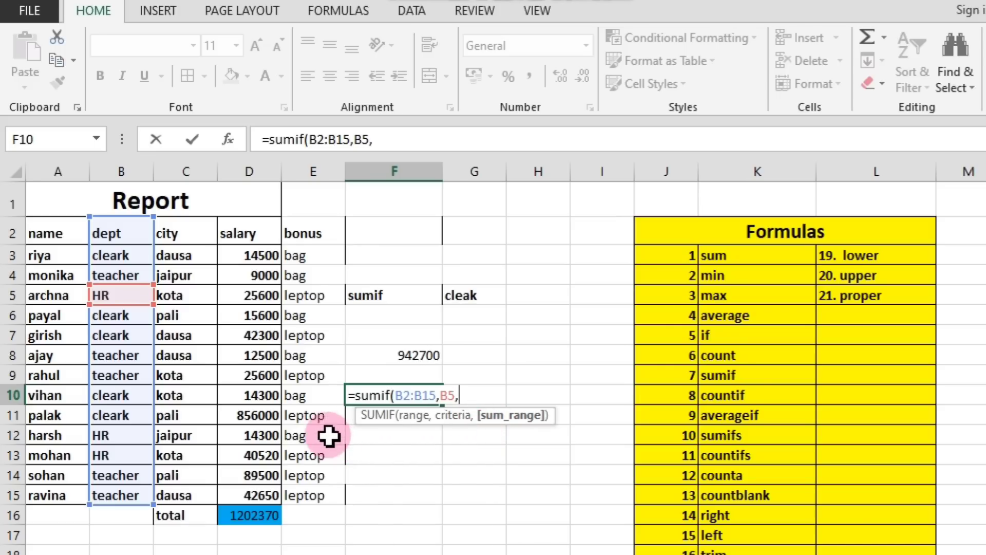
{"action": "left_click_drag", "start_coordinate": [239, 226], "coordinate": [267, 493]}
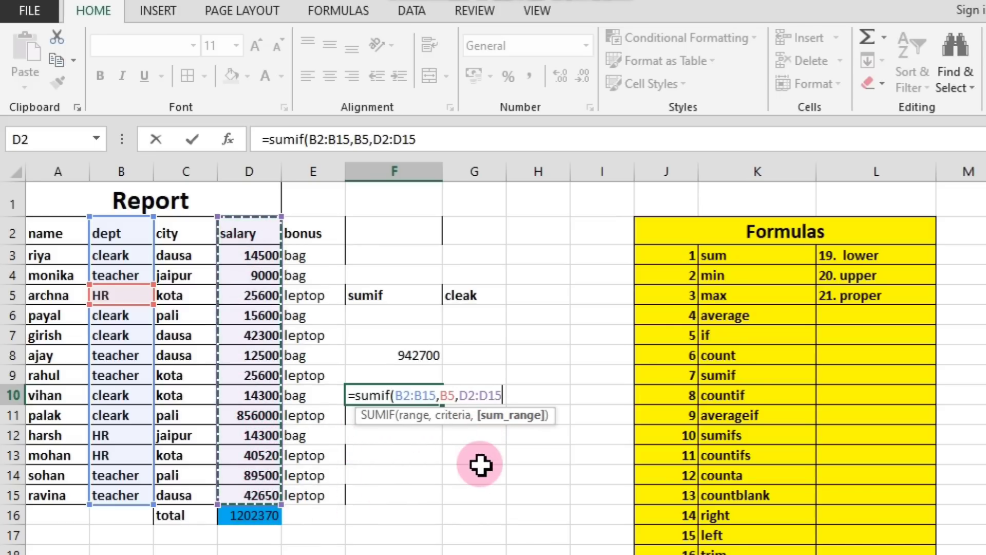
{"action": "key", "text": "Return"}
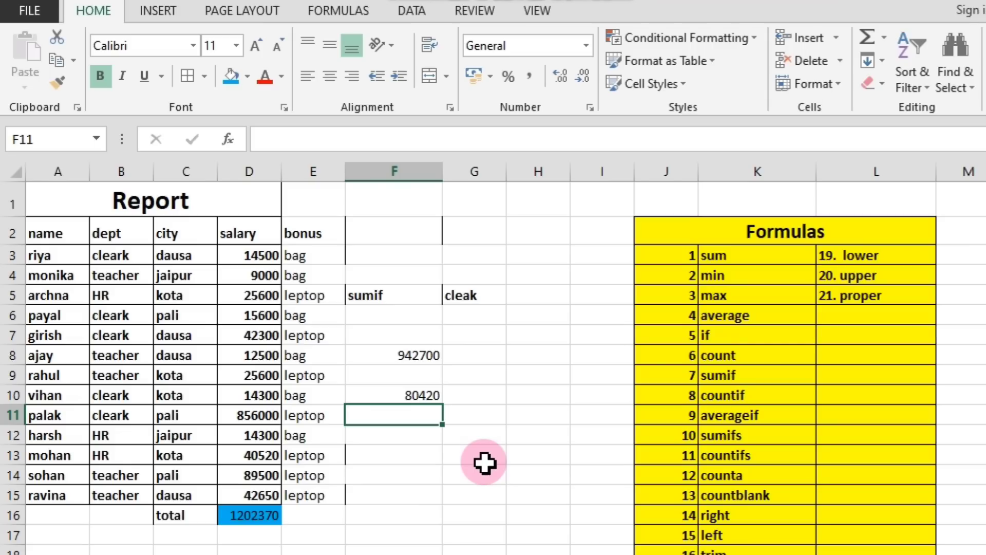
Check the SUMIF result in F10 against the HR entries in B5, B12 and B13 of the dept column.
{"action": "left_click", "coordinate": [117, 301]}
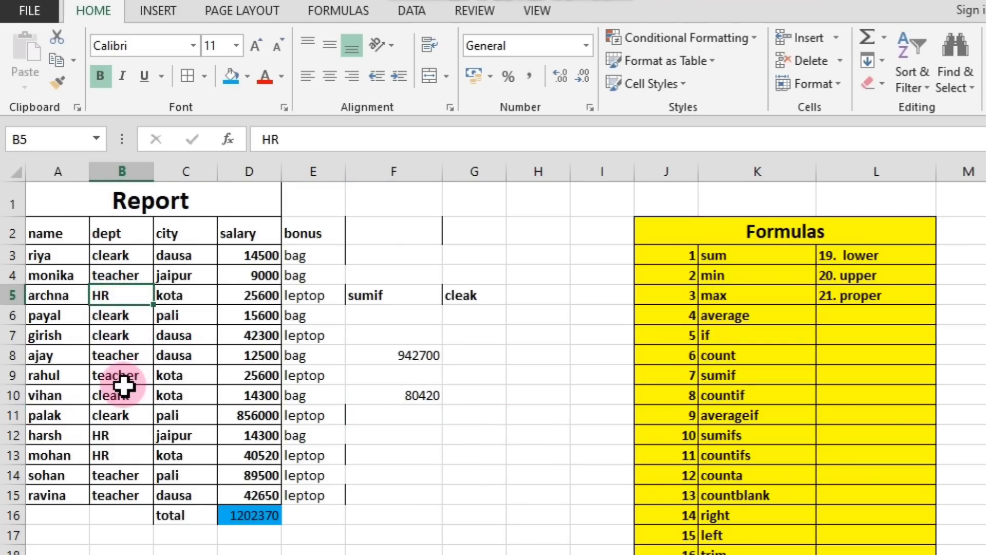
{"action": "left_click", "coordinate": [437, 400]}
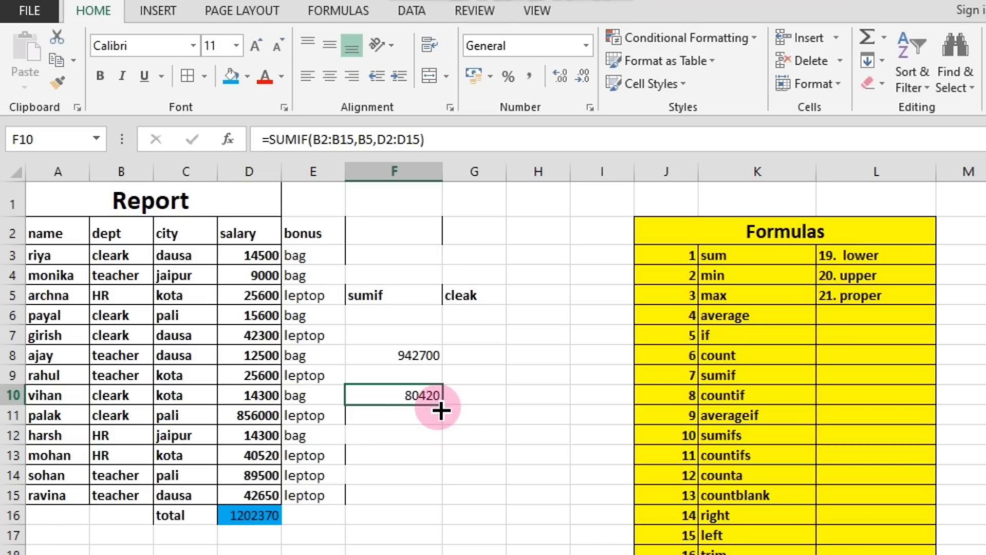
{"action": "left_click", "coordinate": [124, 302]}
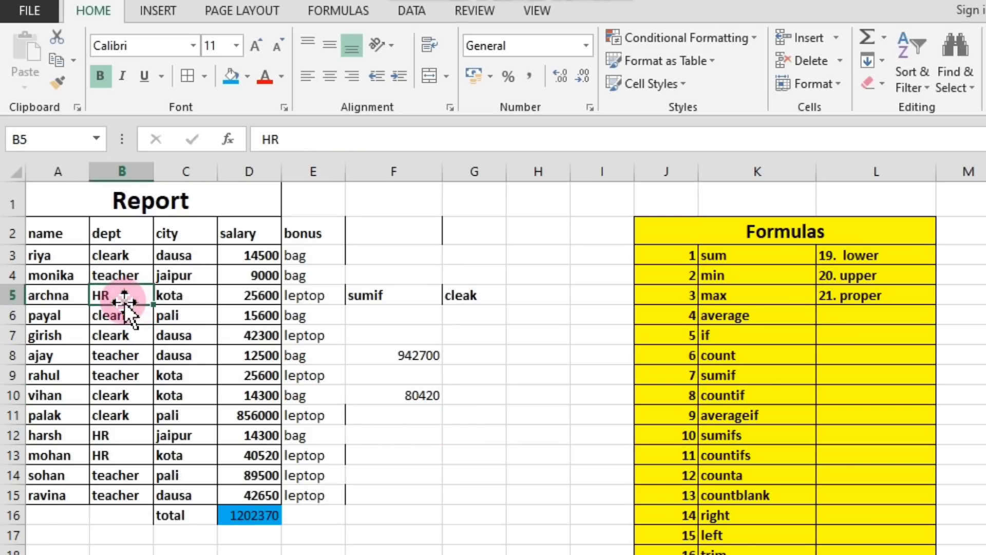
{"action": "left_click", "coordinate": [139, 434]}
{"action": "left_click", "coordinate": [143, 468]}
{"action": "left_click", "coordinate": [138, 454]}
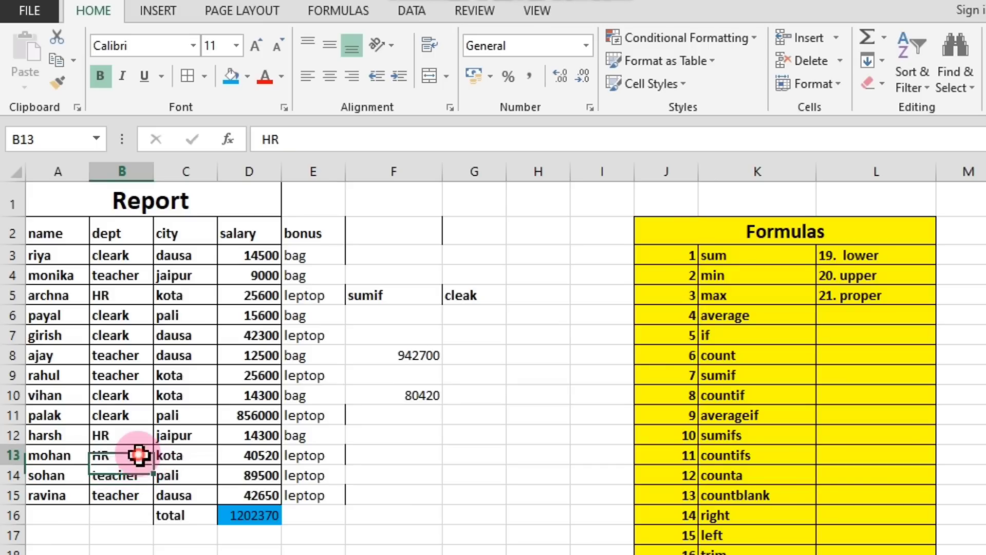
{"action": "left_click", "coordinate": [126, 437]}
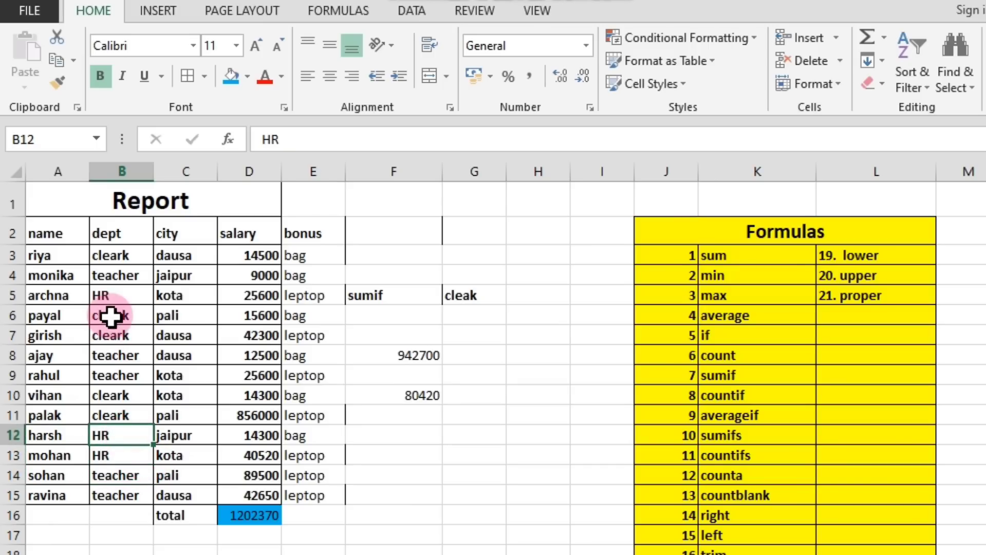
{"action": "left_click", "coordinate": [114, 291]}
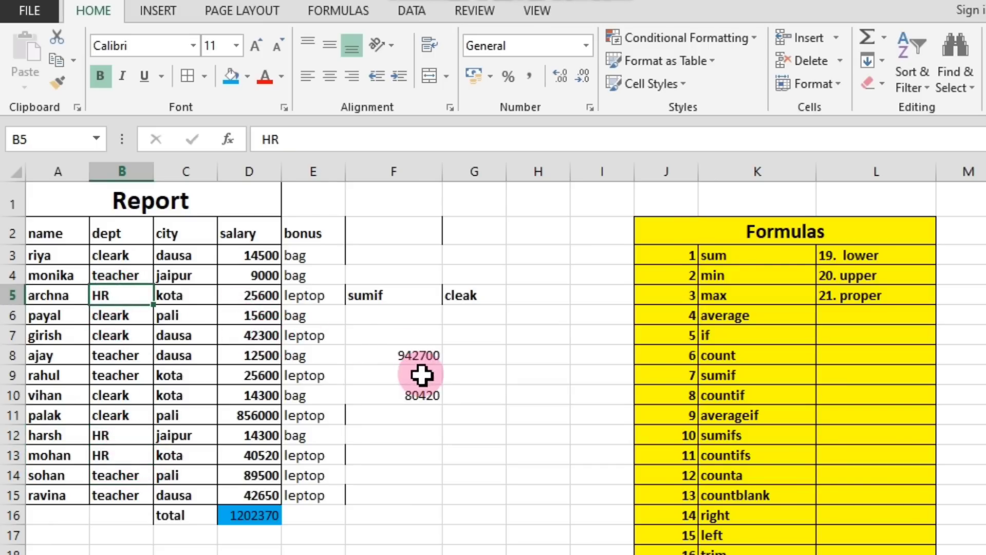
{"action": "left_click", "coordinate": [414, 396]}
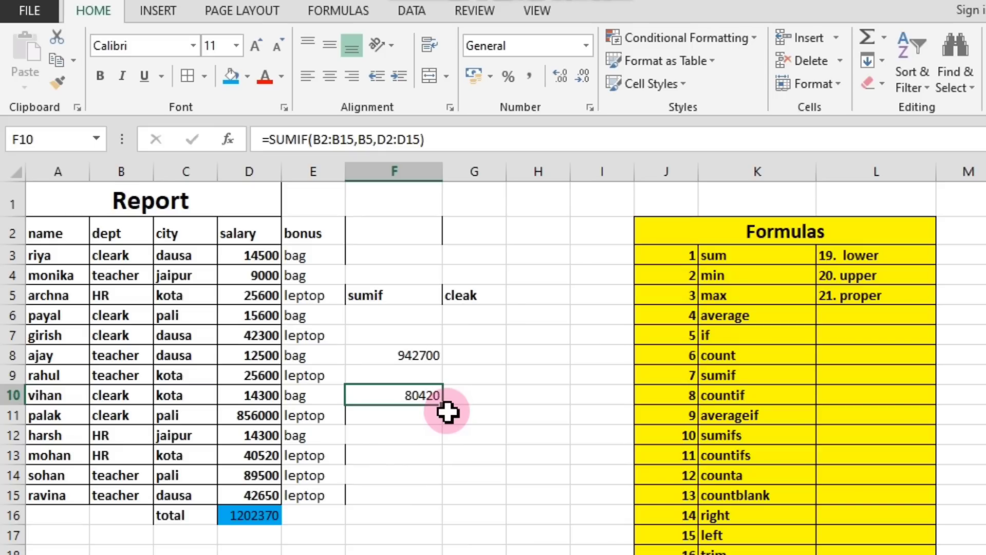
Compare the department SUMIF results with the overall salary total in D16, and review the sumif entry in the formula list.
{"action": "left_click", "coordinate": [258, 514]}
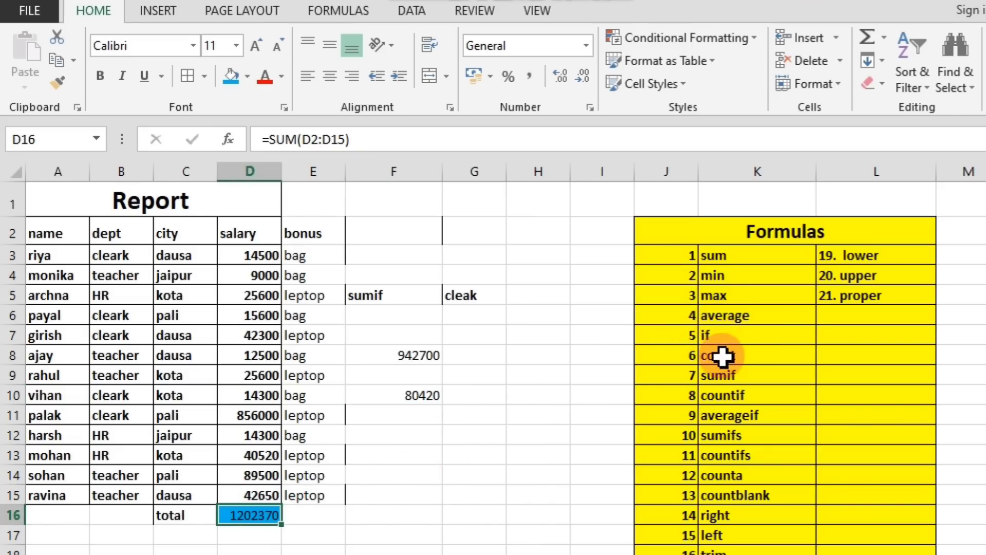
{"action": "left_click", "coordinate": [725, 374]}
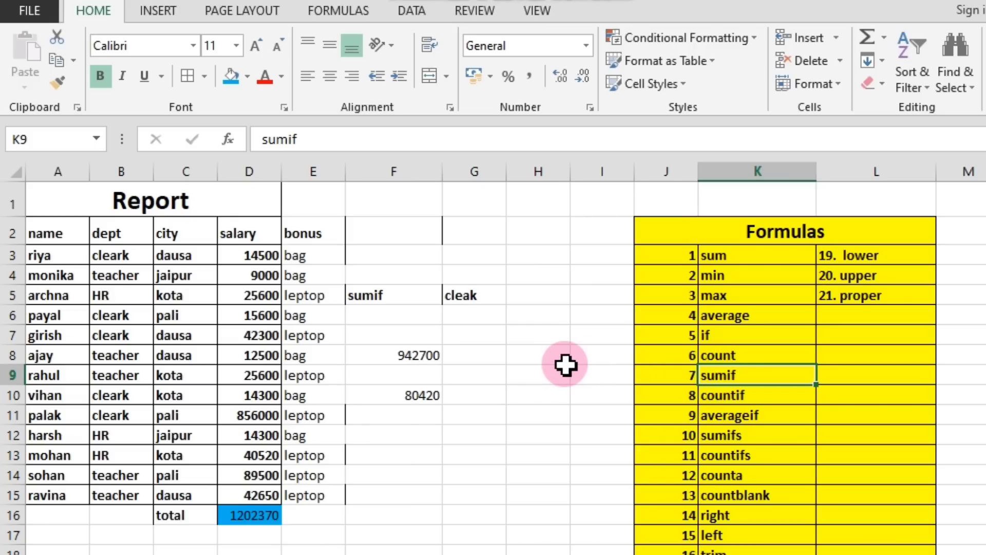
{"action": "left_click", "coordinate": [470, 358]}
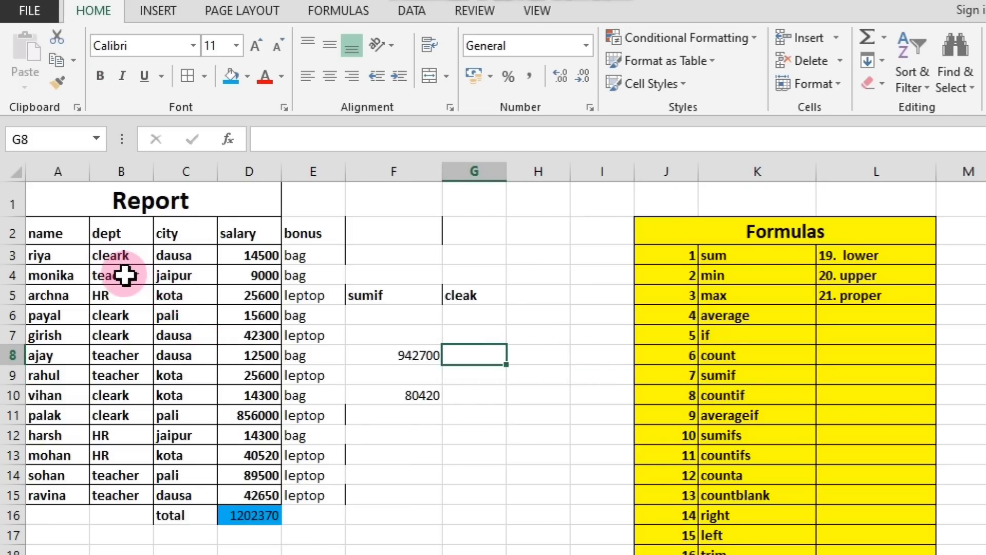
{"action": "left_click", "coordinate": [421, 400]}
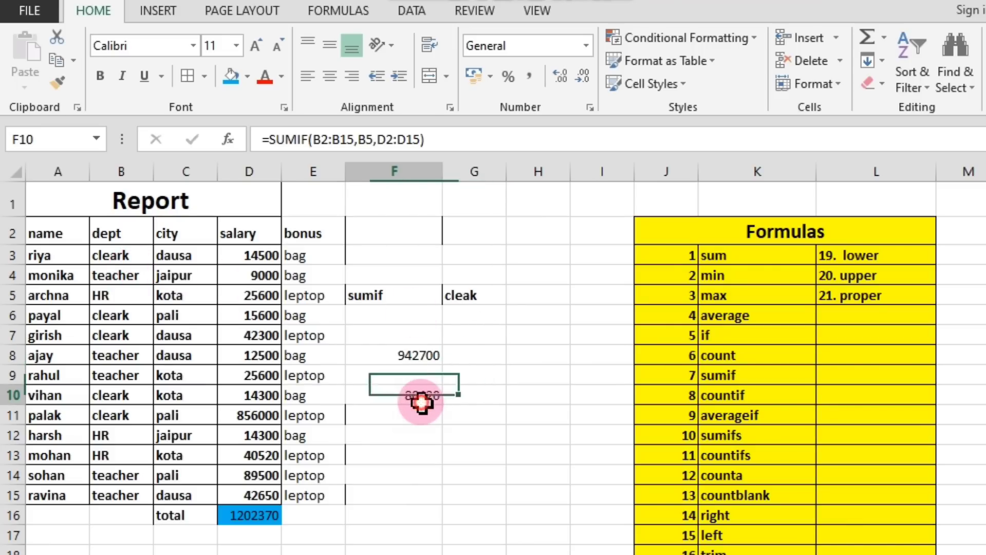
{"action": "left_click", "coordinate": [116, 306]}
{"action": "left_click", "coordinate": [420, 434]}
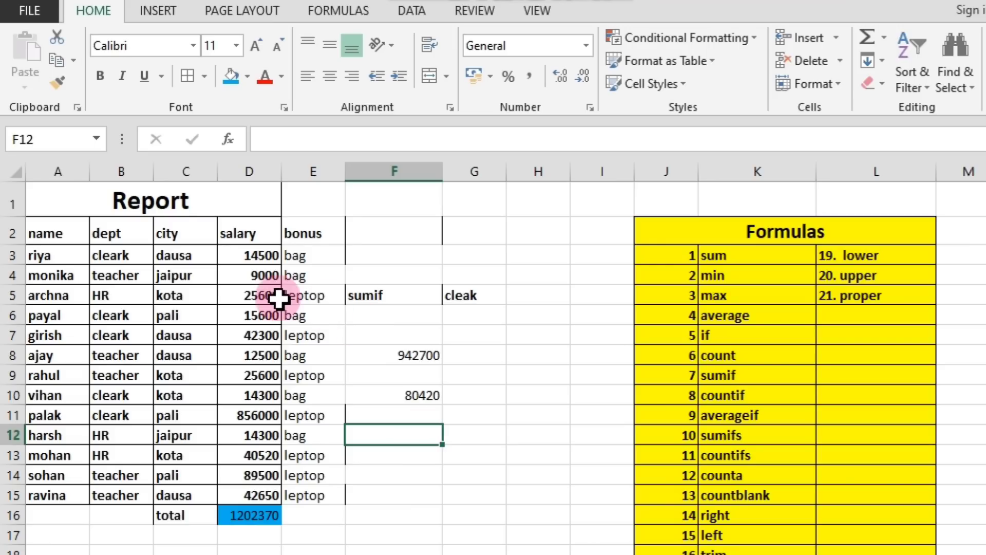
{"action": "left_click", "coordinate": [48, 198]}
{"action": "left_click_drag", "start_coordinate": [123, 200], "coordinate": [205, 475]}
{"action": "left_click", "coordinate": [354, 548]}
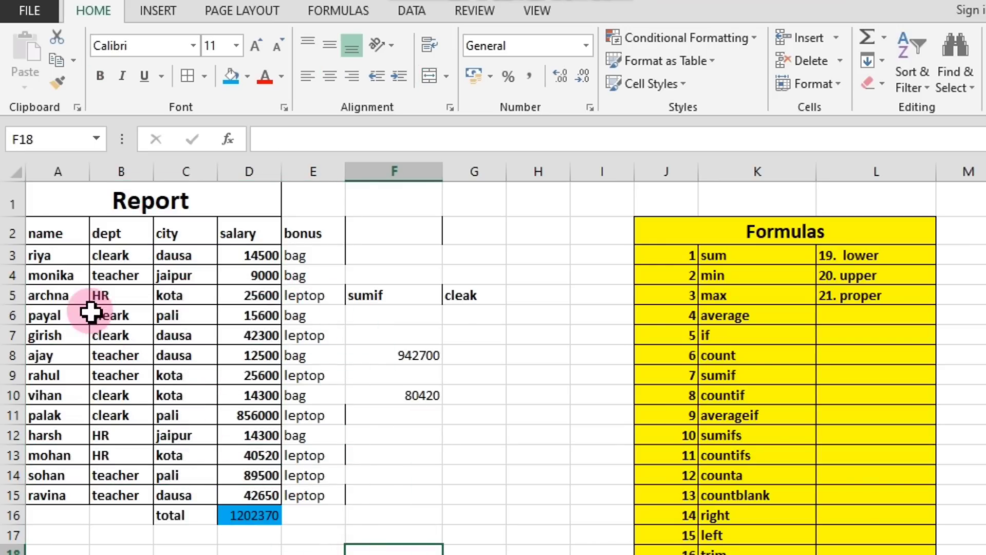
Enter the label "teacher" in F12, matching the department name in B4.
{"action": "left_click", "coordinate": [106, 276]}
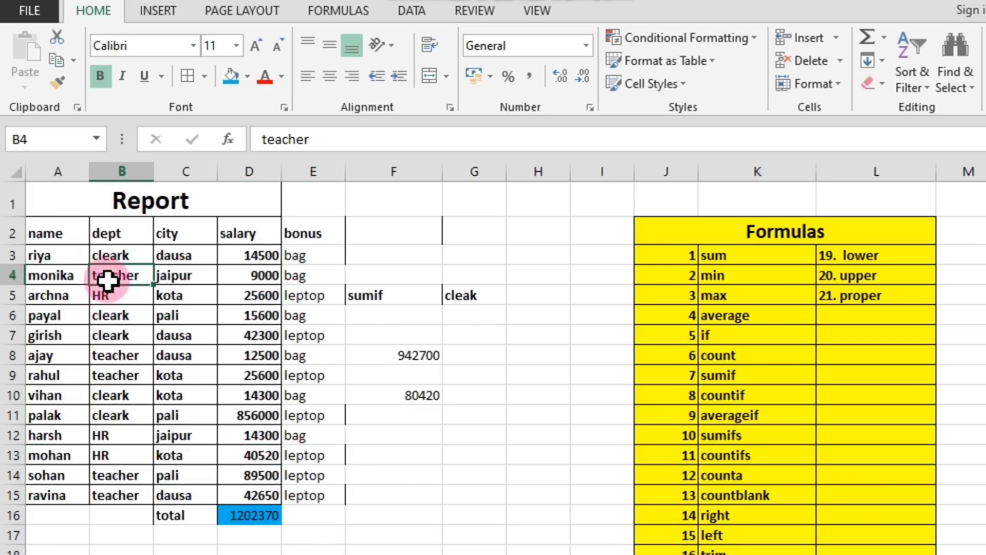
{"action": "left_click", "coordinate": [417, 441]}
{"action": "type", "text": "teacher"}
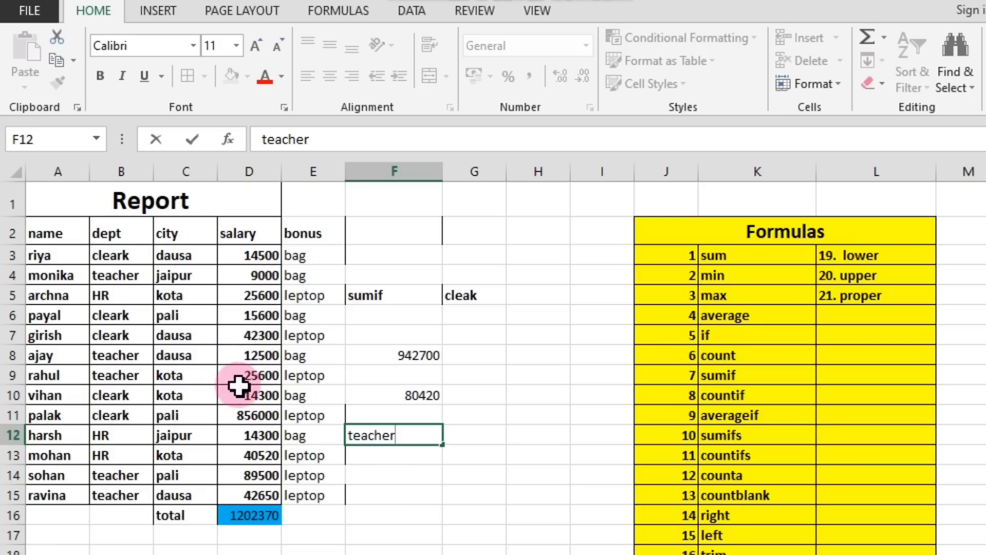
{"action": "left_click", "coordinate": [433, 458]}
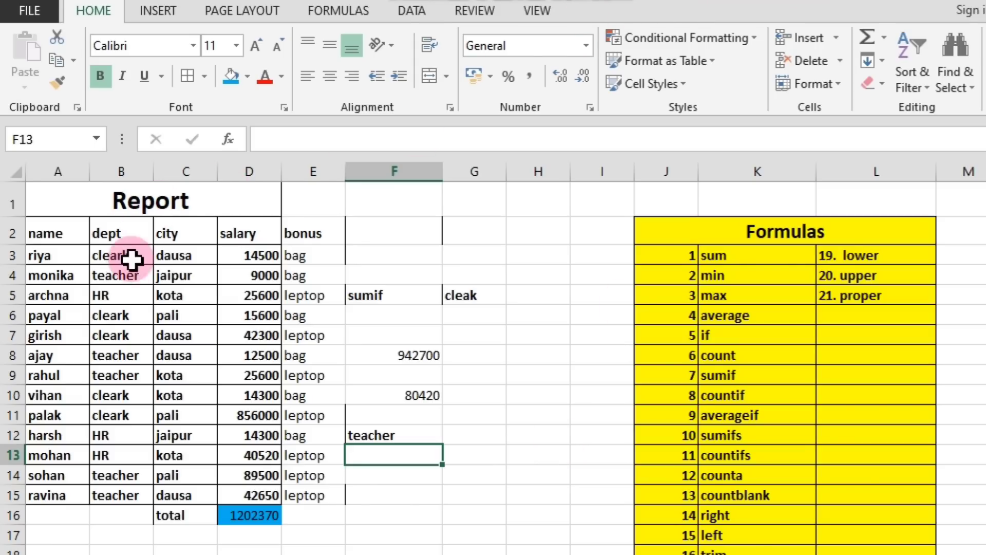
Label the existing SUMIF results by entering "hr" in F9 and "cleark" in F7.
{"action": "left_click", "coordinate": [115, 276]}
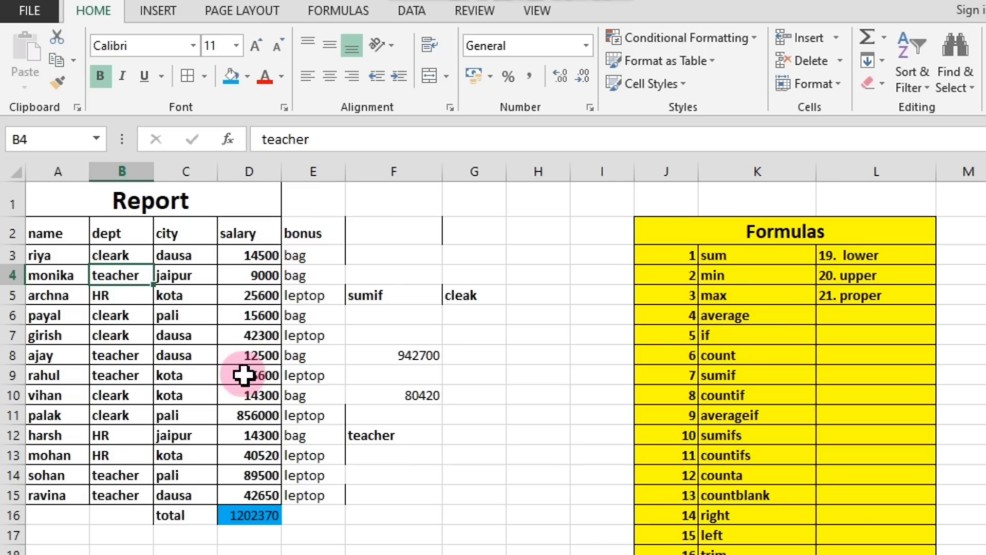
{"action": "left_click", "coordinate": [424, 456]}
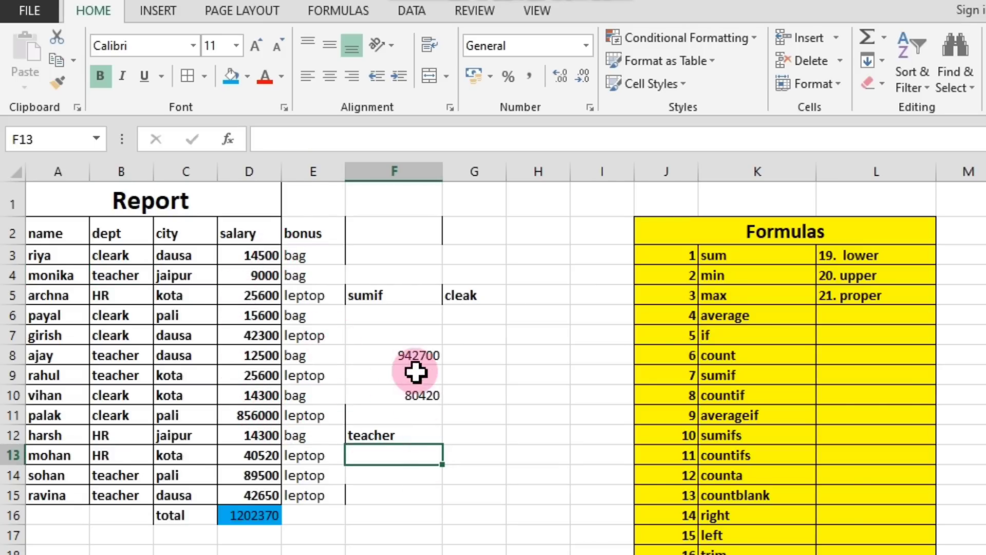
{"action": "left_click", "coordinate": [416, 395]}
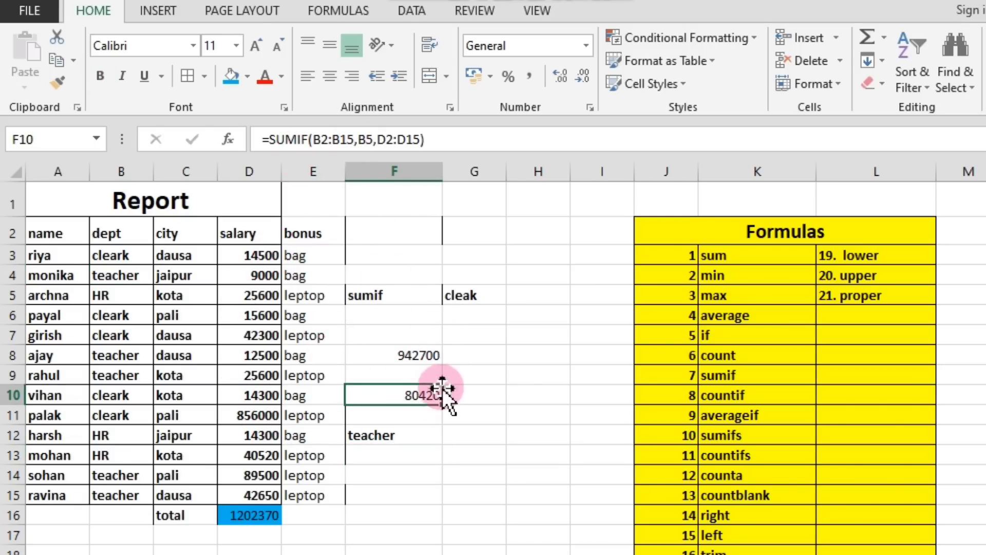
{"action": "left_click", "coordinate": [398, 375]}
{"action": "type", "text": "hr"}
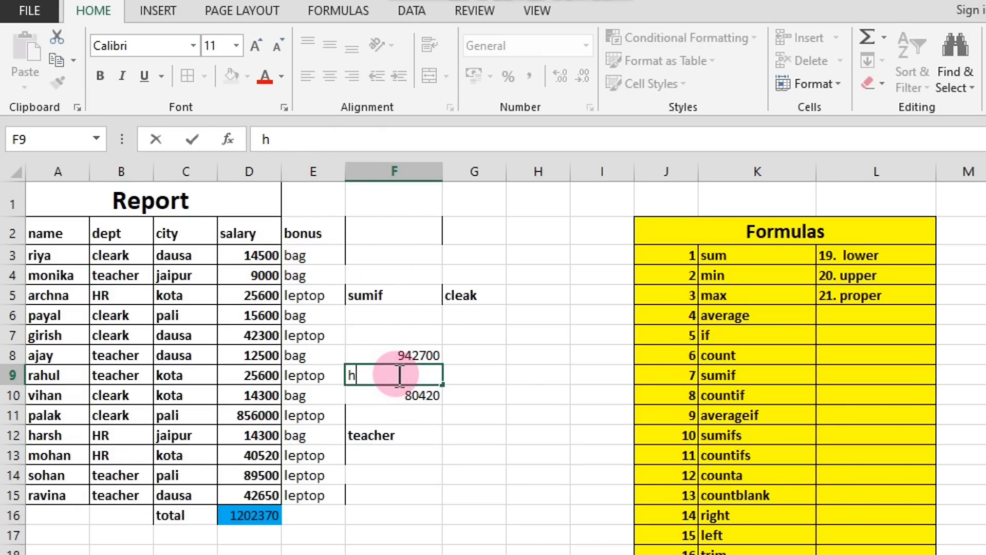
{"action": "left_click", "coordinate": [403, 319]}
{"action": "left_click", "coordinate": [402, 339]}
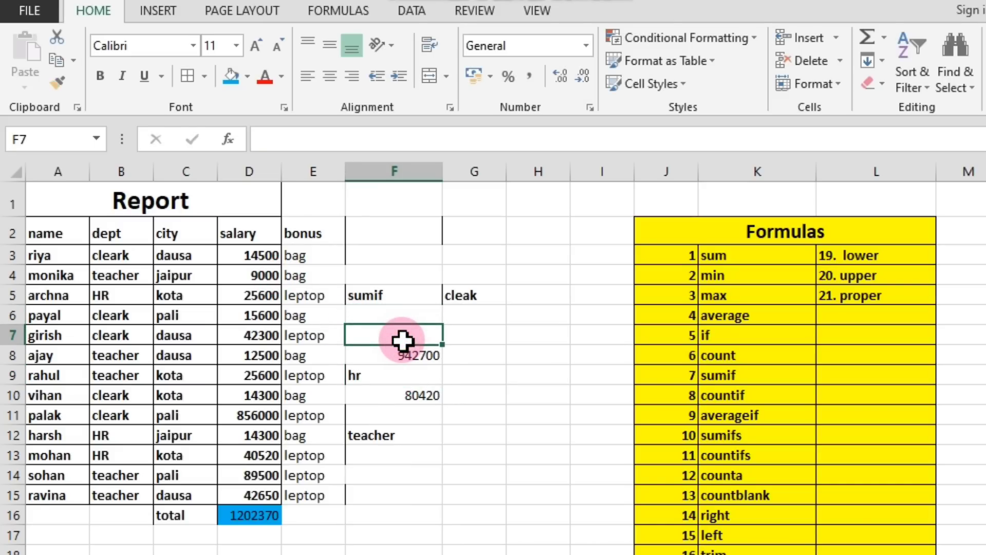
{"action": "type", "text": "cleark"}
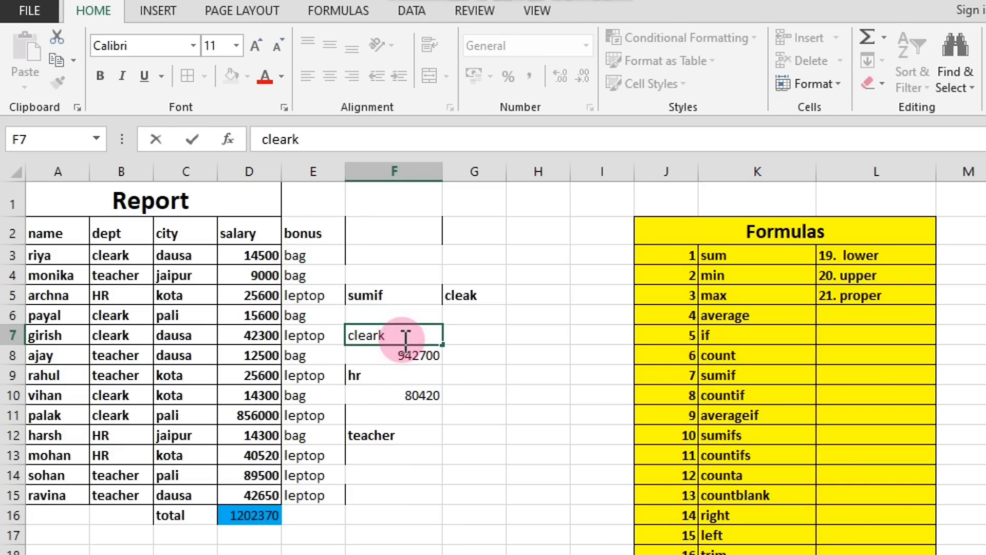
{"action": "left_click", "coordinate": [407, 429]}
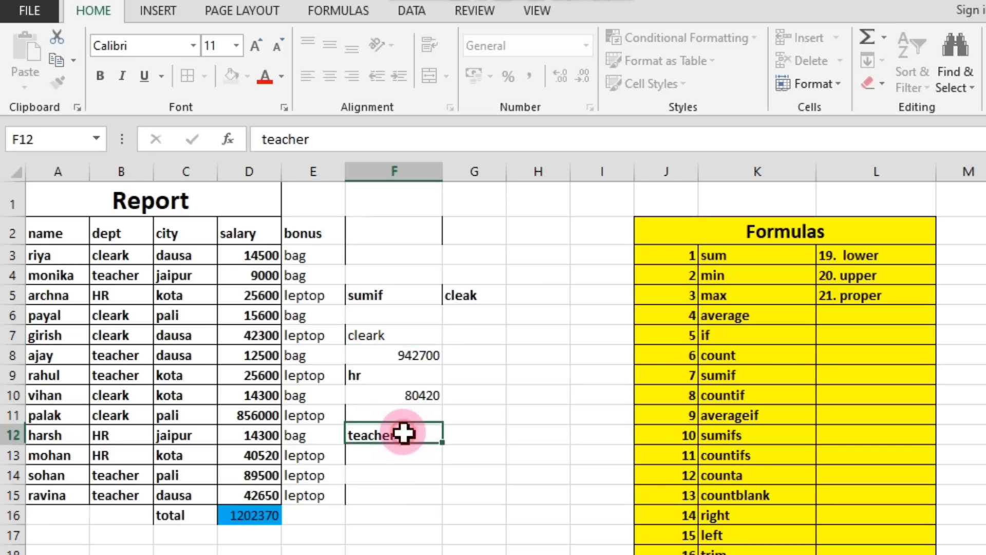
Enter a SUMIF formula in F13 totalling the teacher salaries, with range B2:B15, criterion B4 and sum range D2:D15.
{"action": "left_click_drag", "start_coordinate": [38, 230], "coordinate": [287, 509]}
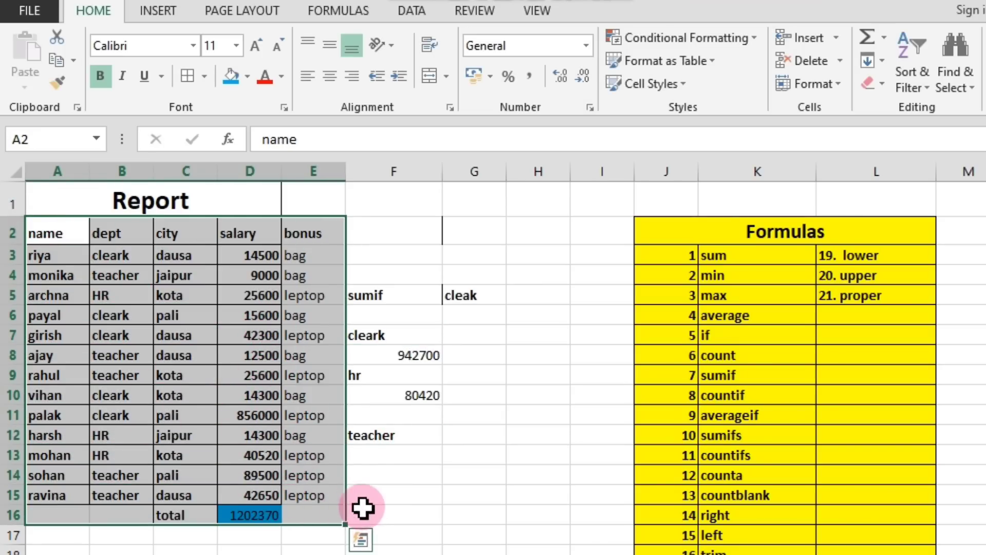
{"action": "left_click", "coordinate": [386, 452]}
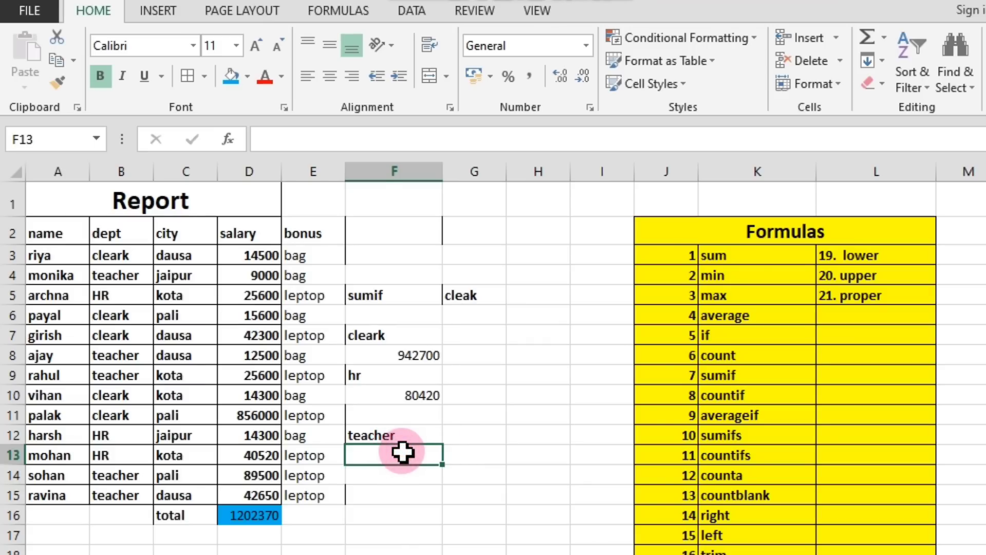
{"action": "type", "text": "="}
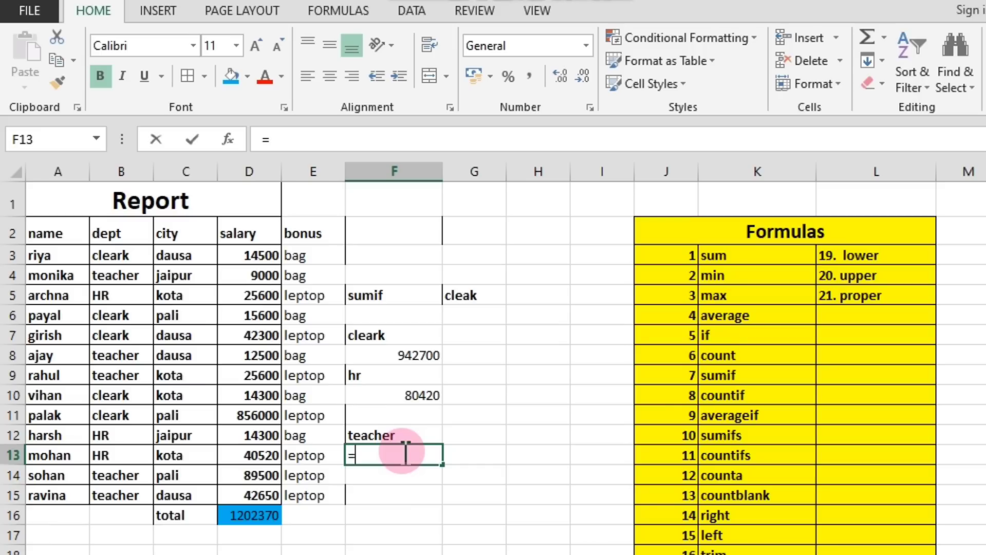
{"action": "type", "text": "sumif"}
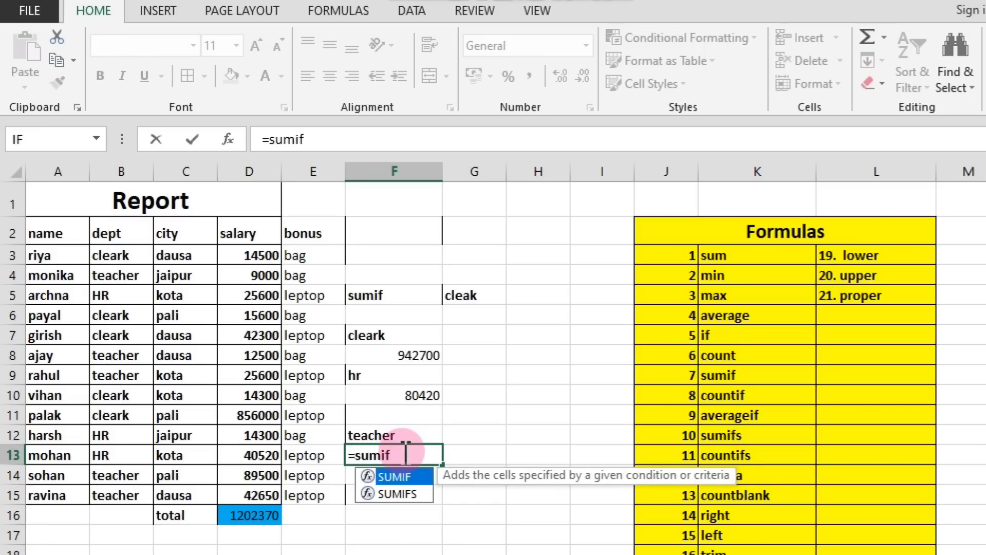
{"action": "type", "text": "("}
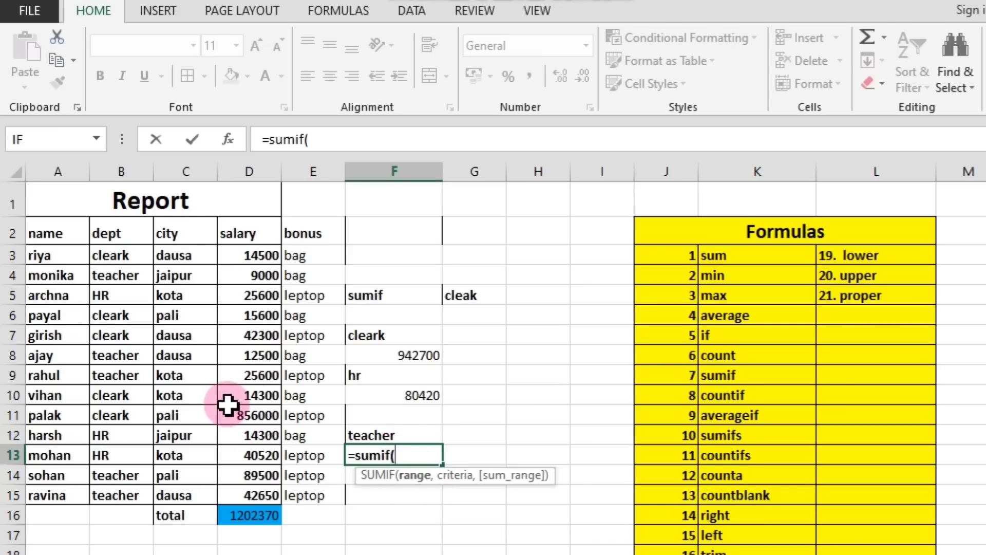
{"action": "left_click_drag", "start_coordinate": [103, 220], "coordinate": [114, 489]}
{"action": "type", "text": ","}
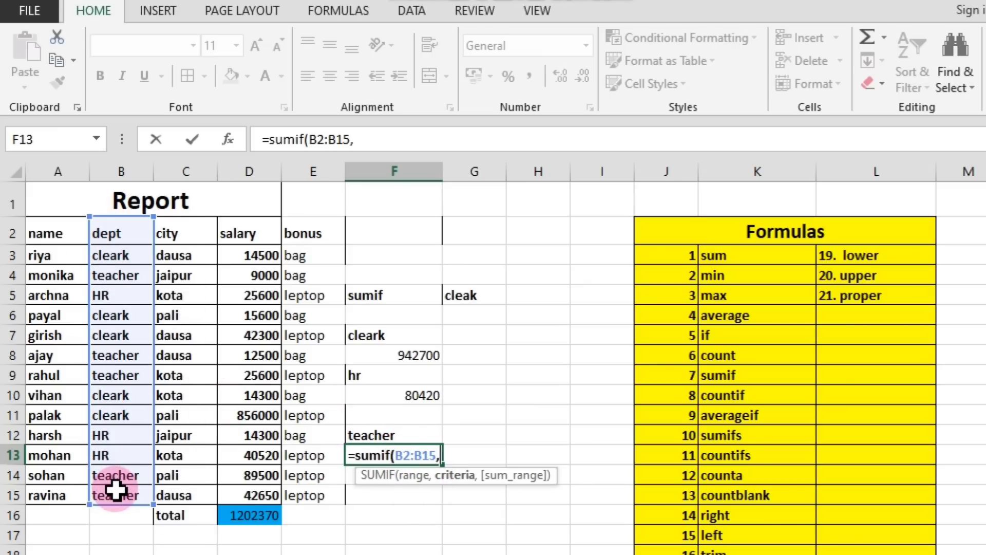
{"action": "left_click", "coordinate": [123, 275]}
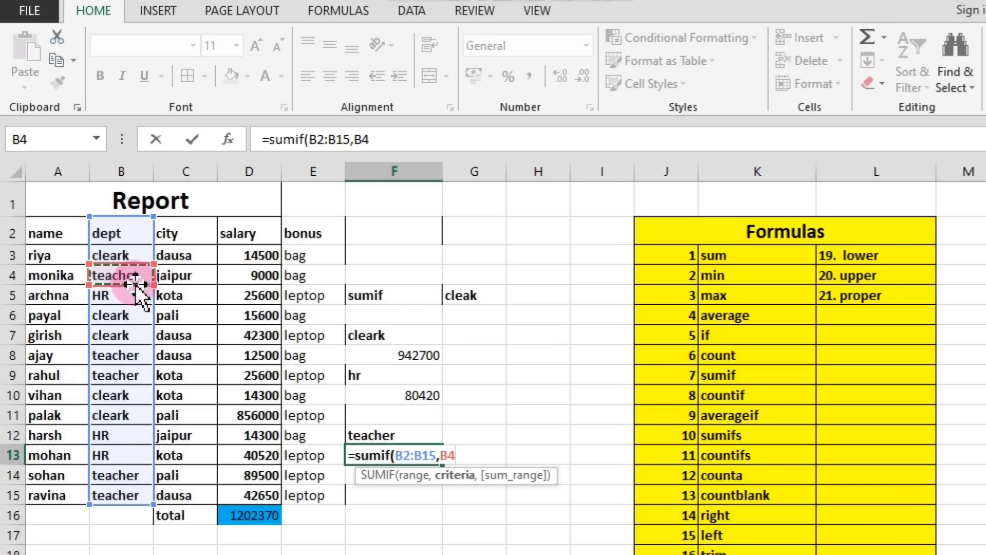
{"action": "type", "text": ","}
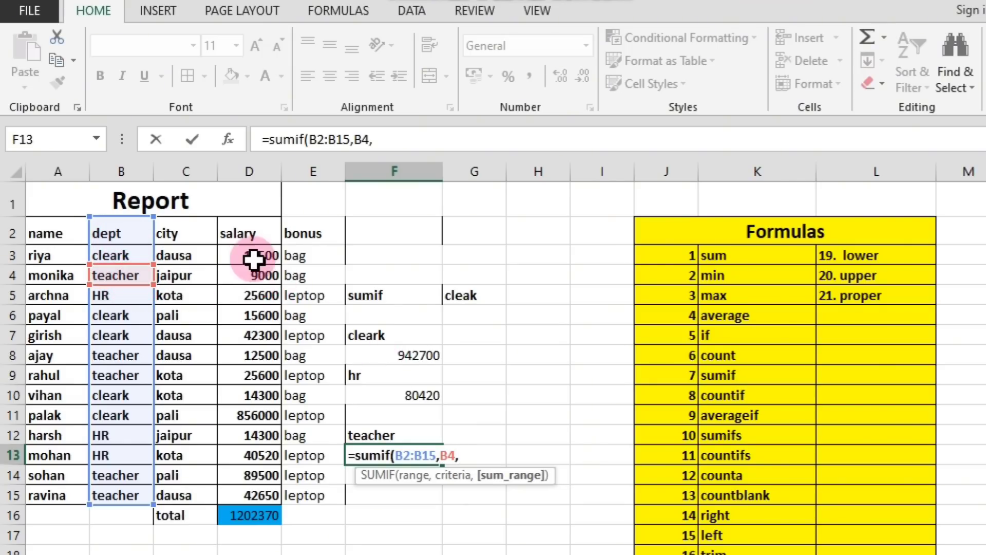
{"action": "left_click_drag", "start_coordinate": [247, 233], "coordinate": [263, 478]}
{"action": "key", "text": "Return"}
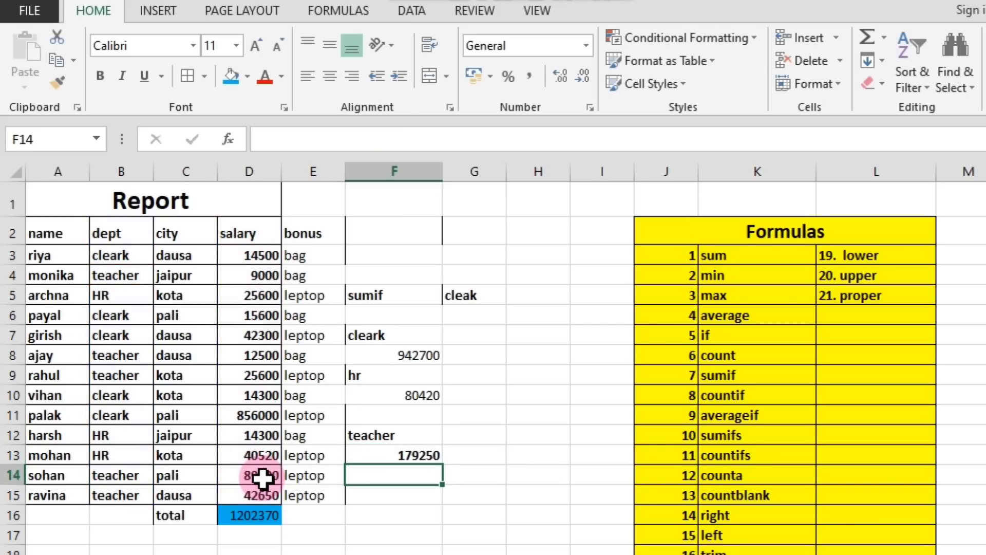
Review the teacher SUMIF formula in F13 and the labelled SUMIF results, and find countif in the formula list.
{"action": "left_click", "coordinate": [436, 453]}
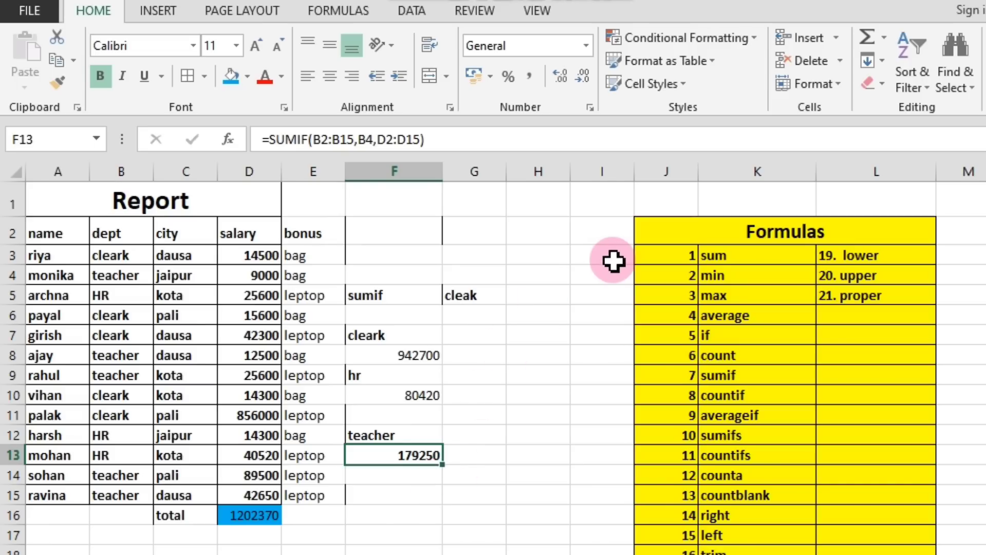
{"action": "left_click", "coordinate": [732, 393]}
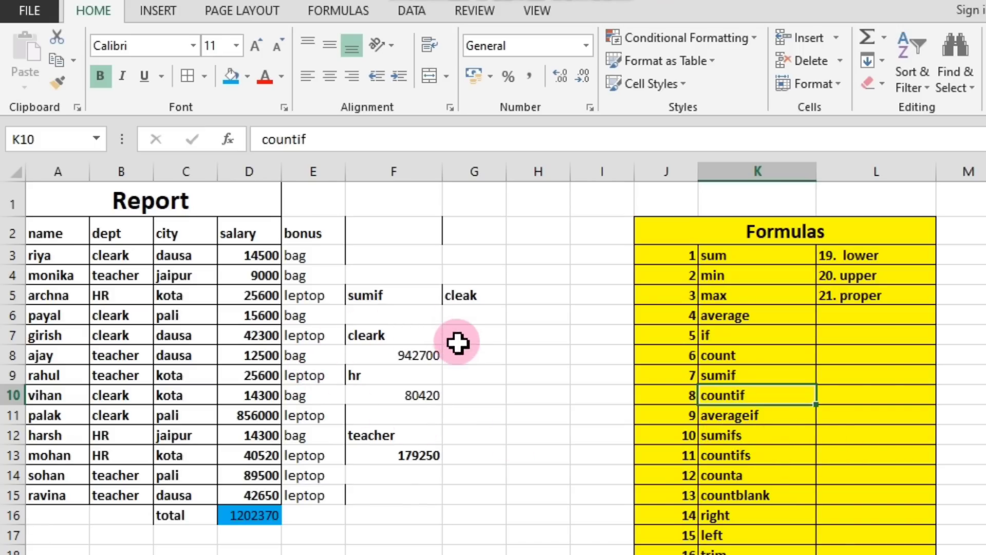
{"action": "left_click_drag", "start_coordinate": [363, 283], "coordinate": [452, 415]}
{"action": "left_click", "coordinate": [441, 496]}
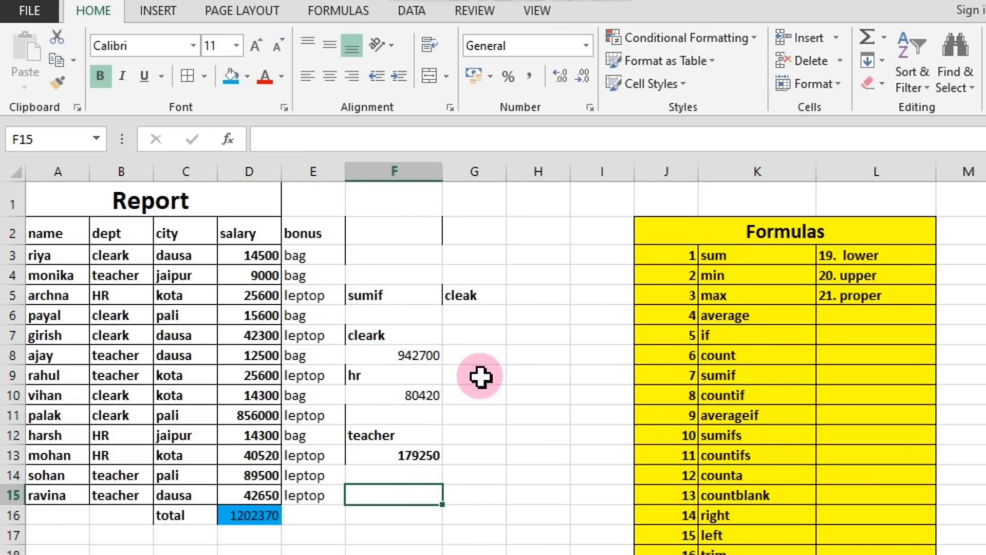
Replace the entry in G5 with the heading "countif".
{"action": "left_click", "coordinate": [476, 297]}
{"action": "key", "text": "Delete"}
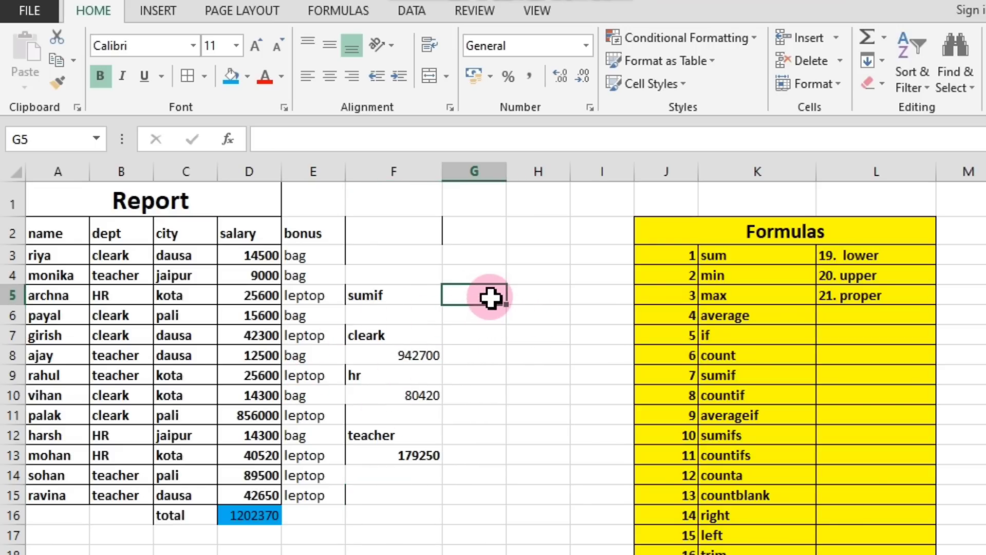
{"action": "type", "text": "c"}
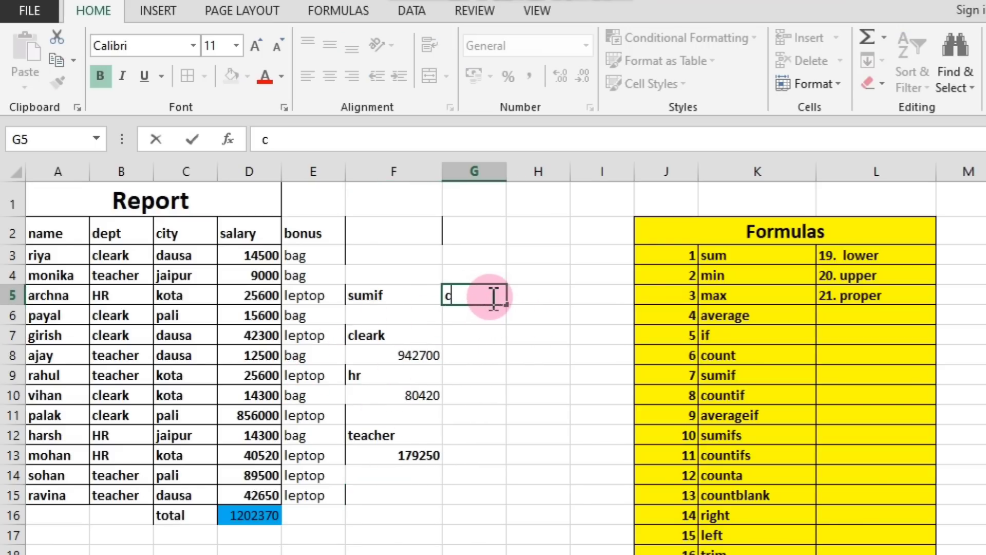
{"action": "type", "text": "ountif"}
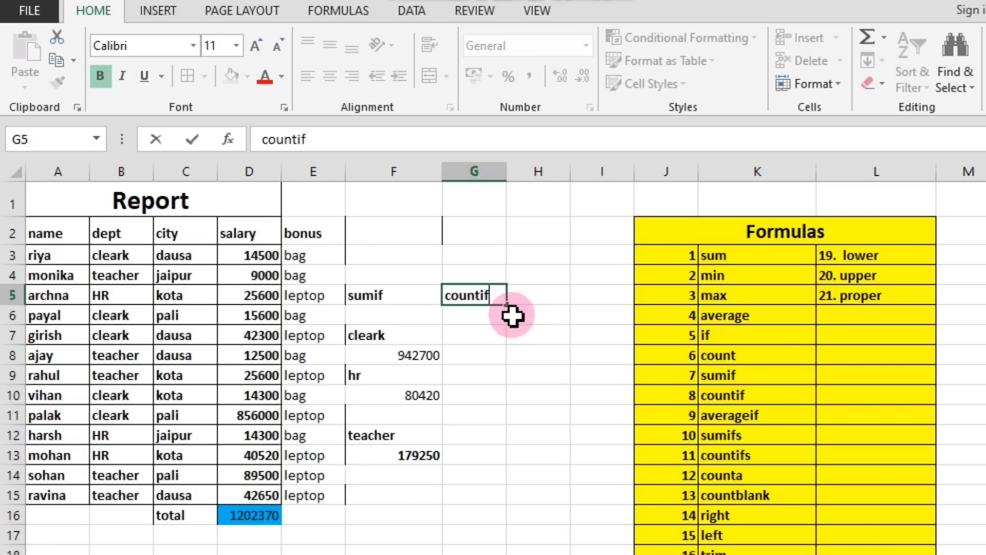
{"action": "left_click", "coordinate": [503, 339]}
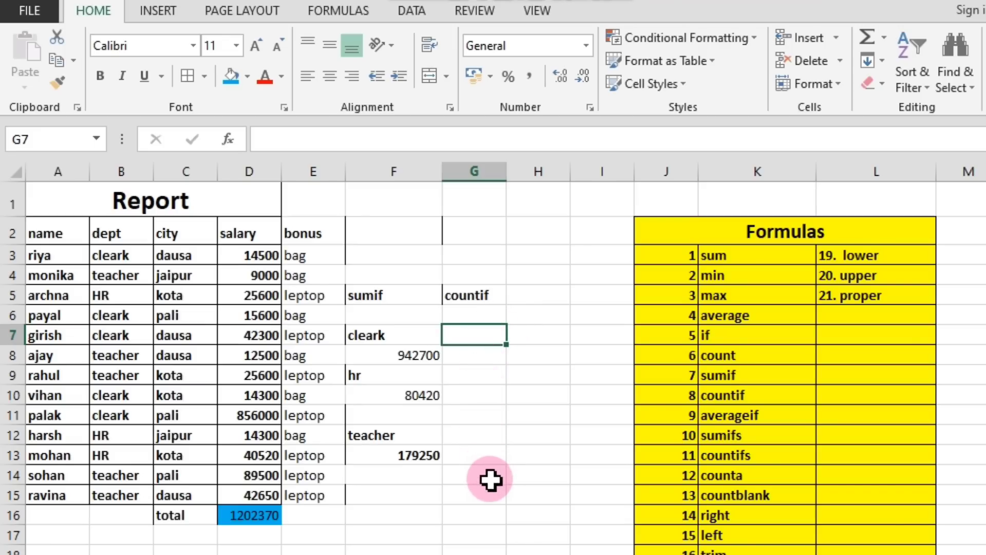
Examine the count entry in the formula list, sample dept and city values, and each cleark entry in the dept column.
{"action": "left_click", "coordinate": [724, 356]}
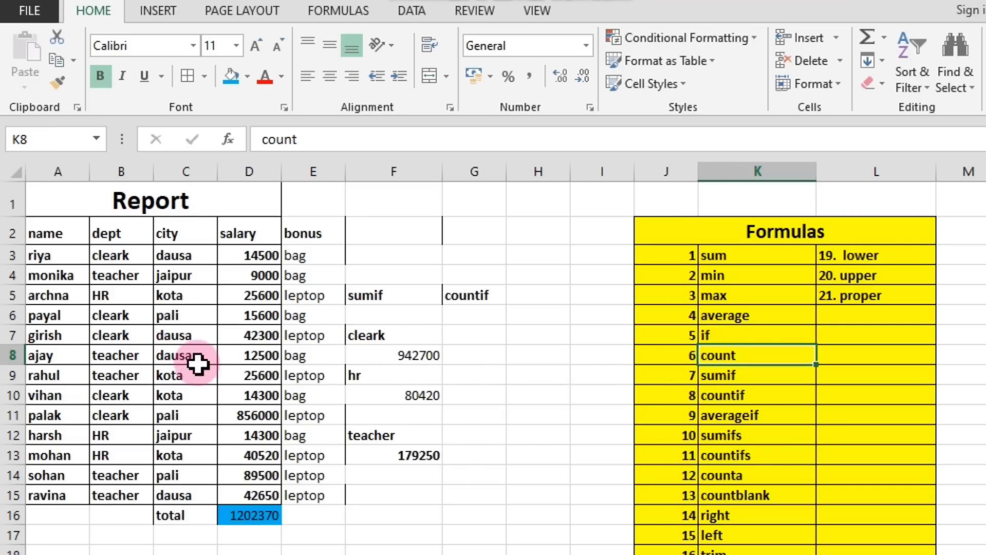
{"action": "left_click", "coordinate": [115, 257]}
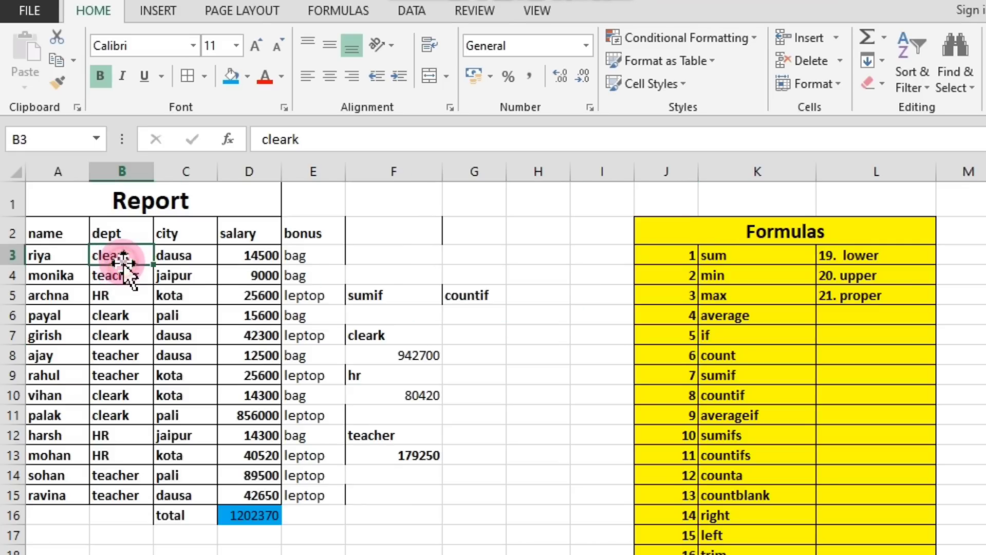
{"action": "left_click", "coordinate": [183, 263]}
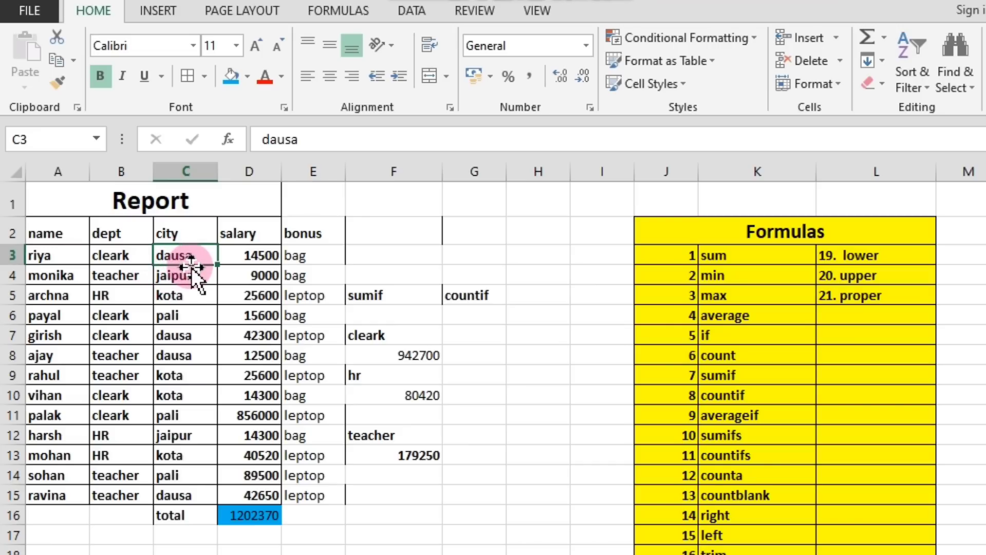
{"action": "left_click", "coordinate": [165, 296]}
{"action": "left_click", "coordinate": [491, 309]}
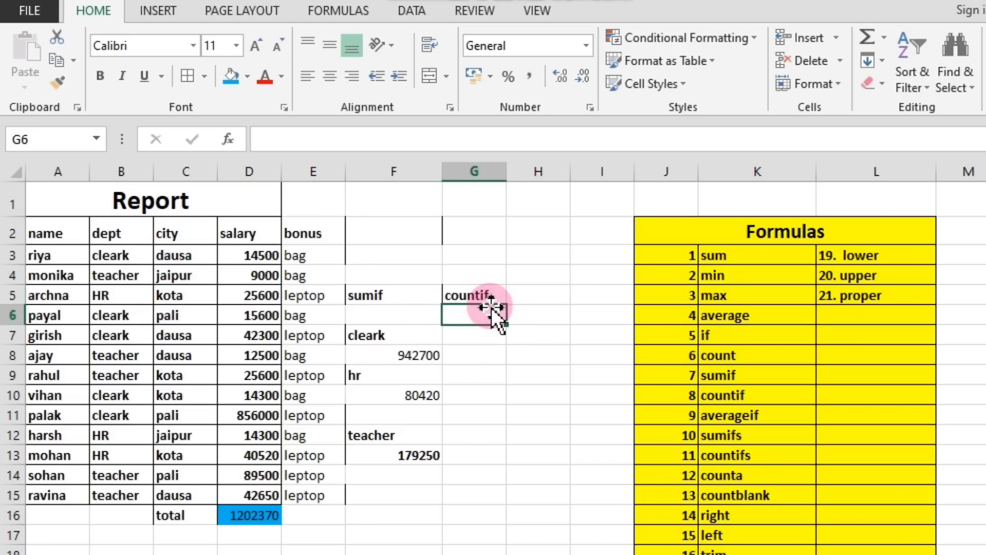
{"action": "left_click", "coordinate": [490, 295]}
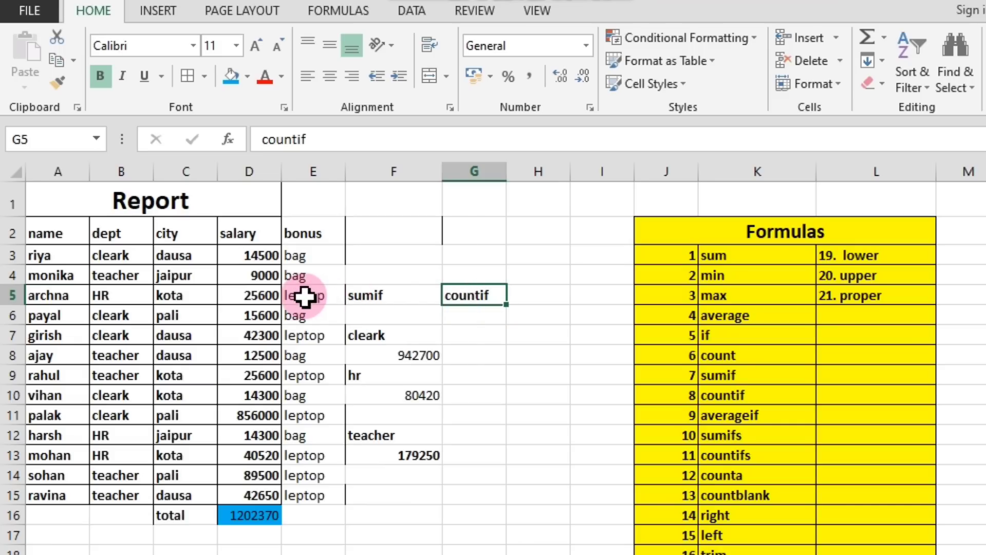
{"action": "left_click", "coordinate": [135, 258]}
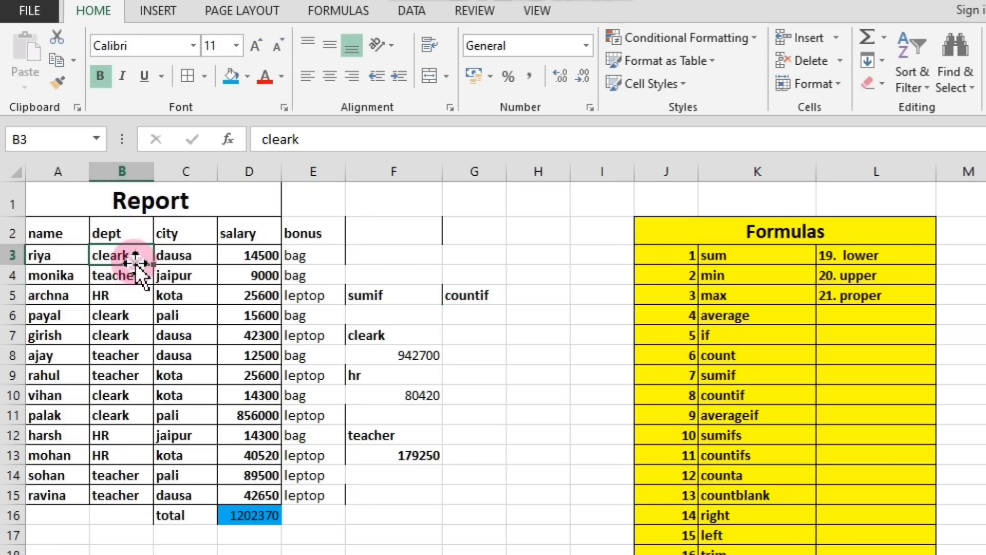
{"action": "left_click", "coordinate": [125, 314]}
{"action": "left_click", "coordinate": [123, 337]}
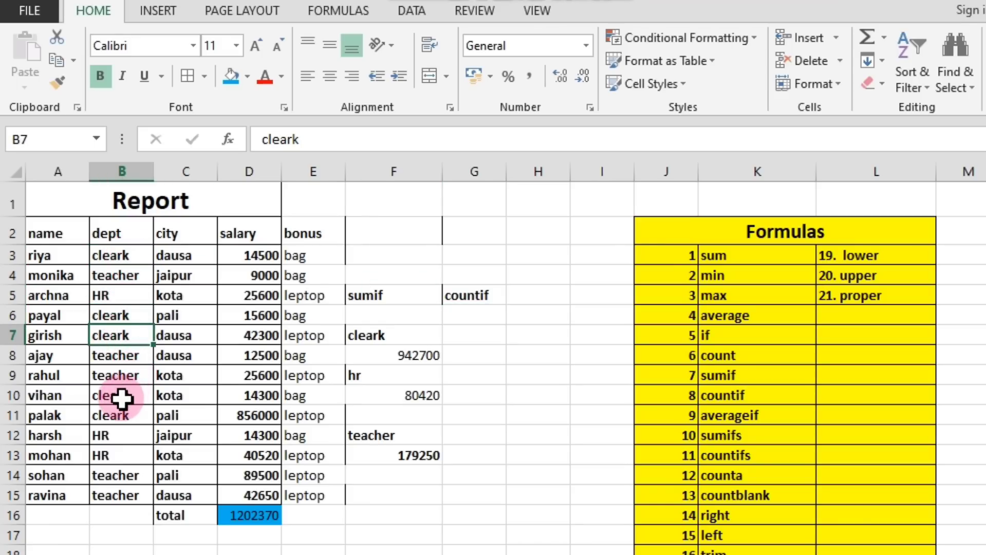
{"action": "left_click", "coordinate": [127, 395]}
{"action": "left_click", "coordinate": [124, 417]}
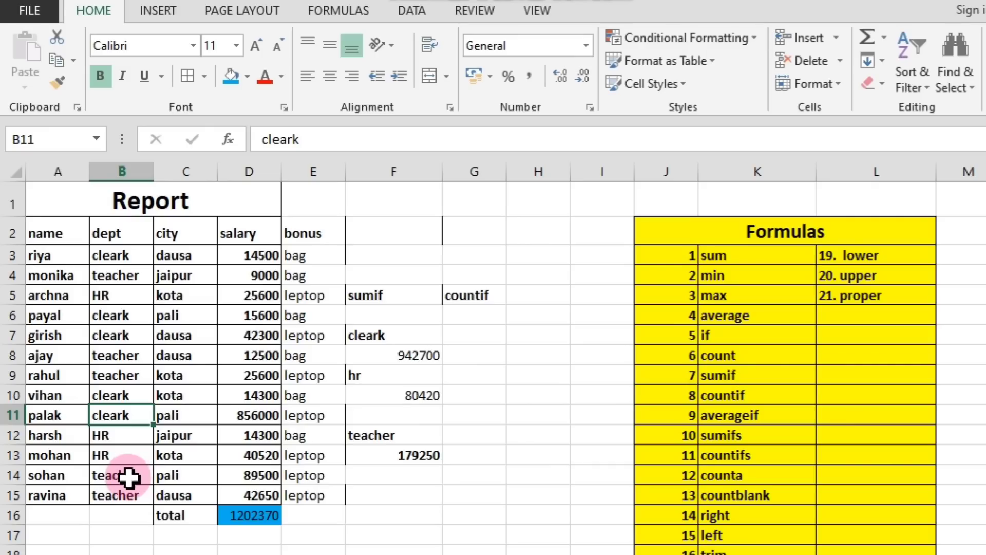
Enter a COUNTIF formula in G6 counting the cleark entries, with range B2:B15 and criterion B3.
{"action": "left_click", "coordinate": [502, 313]}
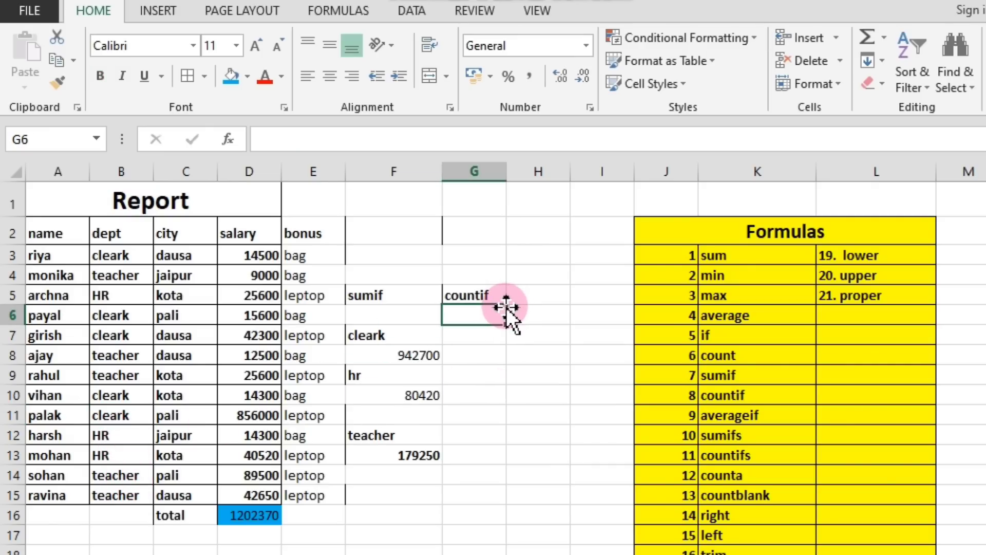
{"action": "type", "text": "="}
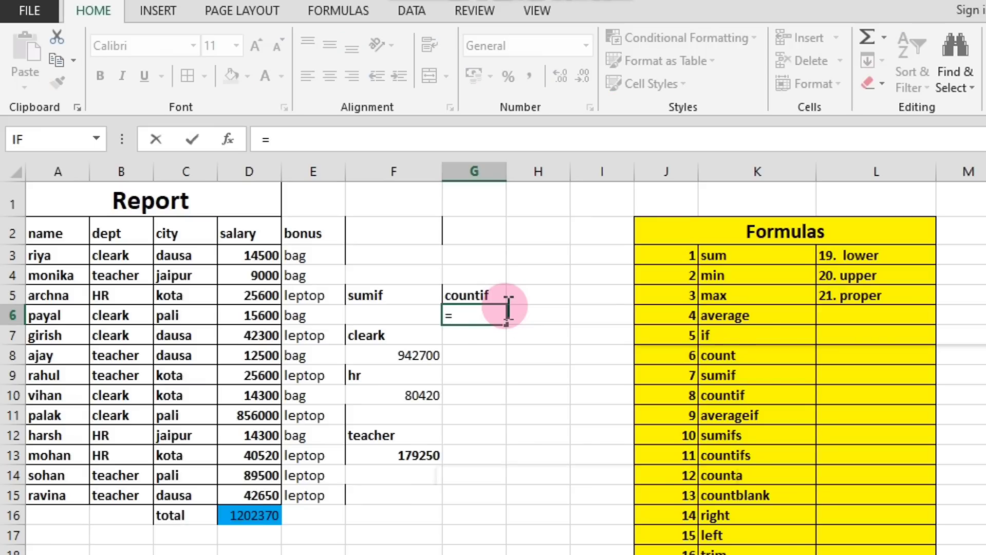
{"action": "type", "text": "countif"}
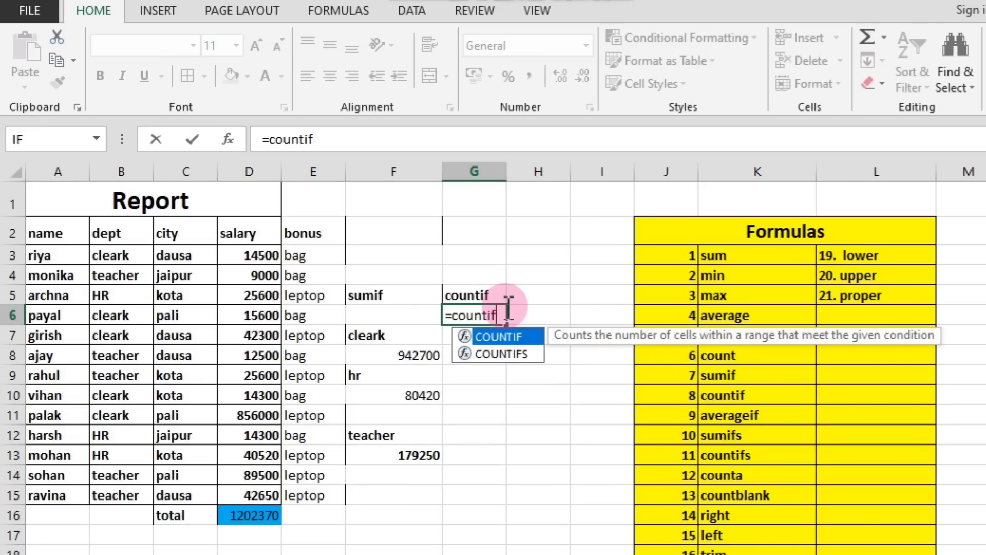
{"action": "type", "text": "("}
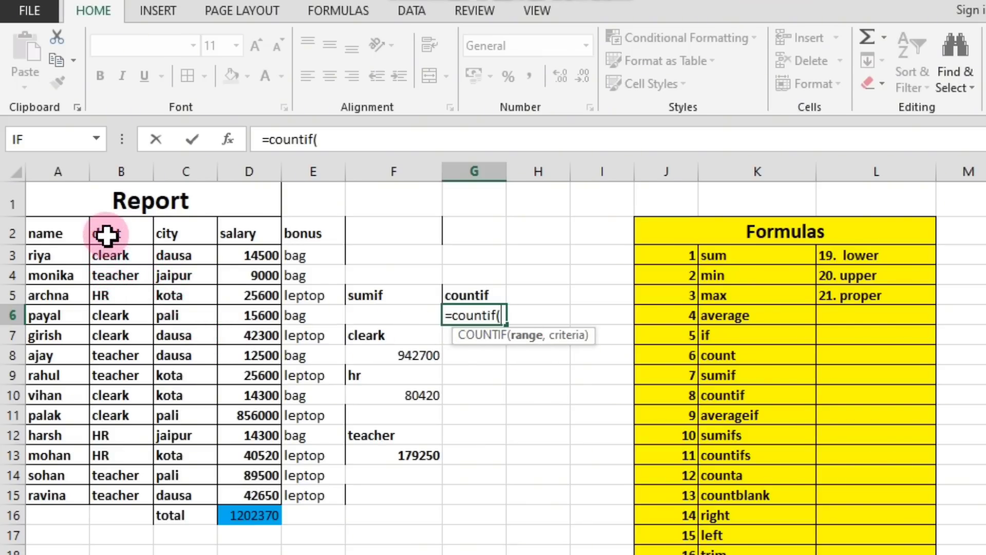
{"action": "left_click_drag", "start_coordinate": [105, 235], "coordinate": [111, 497]}
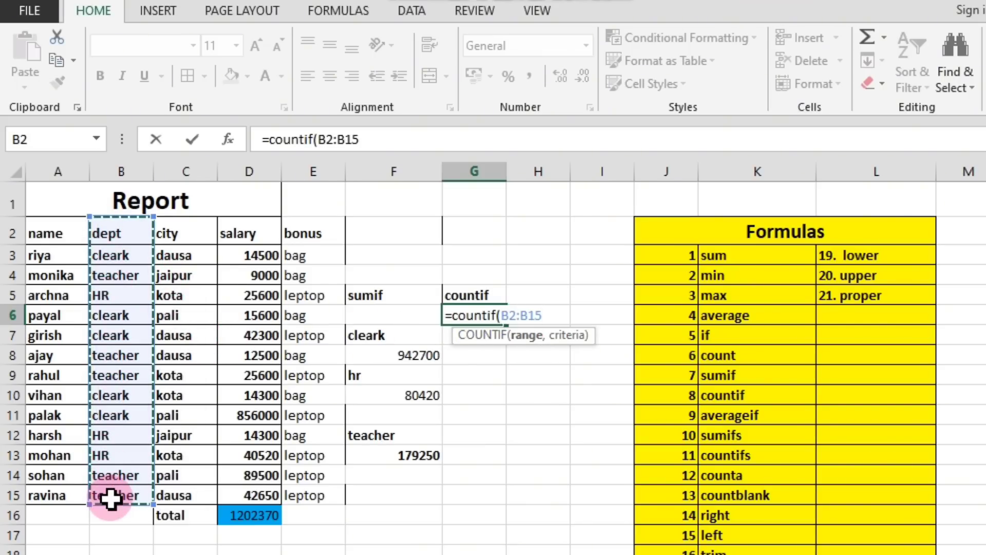
{"action": "type", "text": ","}
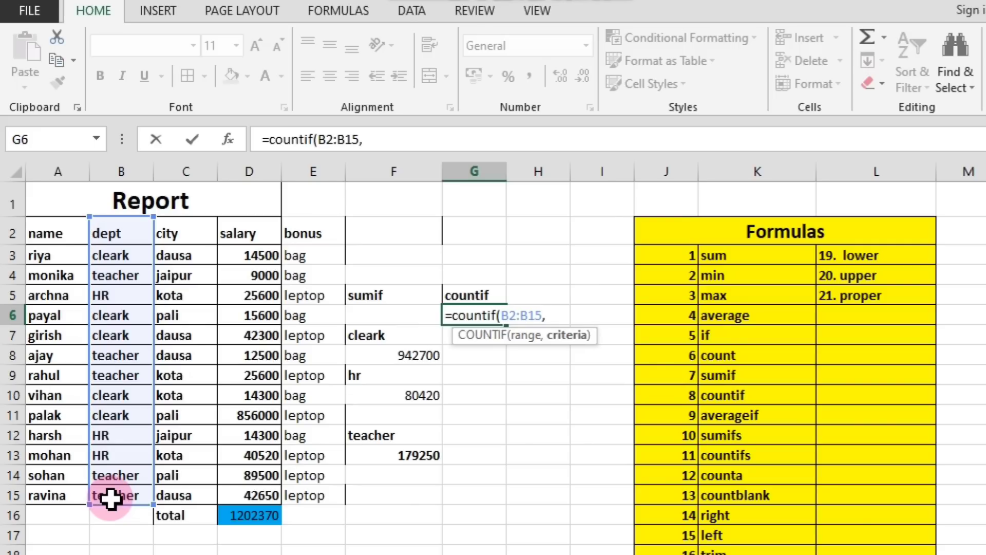
{"action": "left_click", "coordinate": [116, 253]}
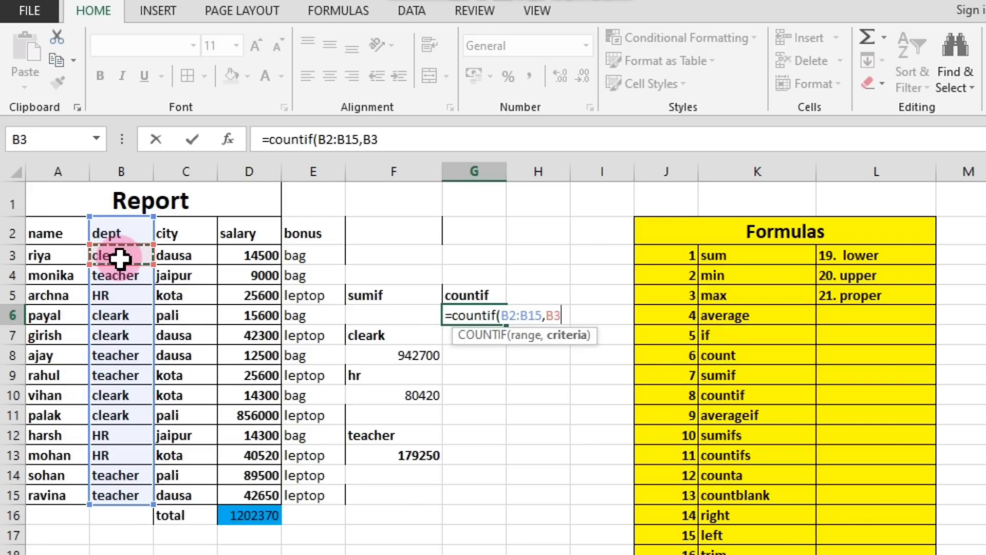
{"action": "type", "text": ")"}
{"action": "key", "text": "Return"}
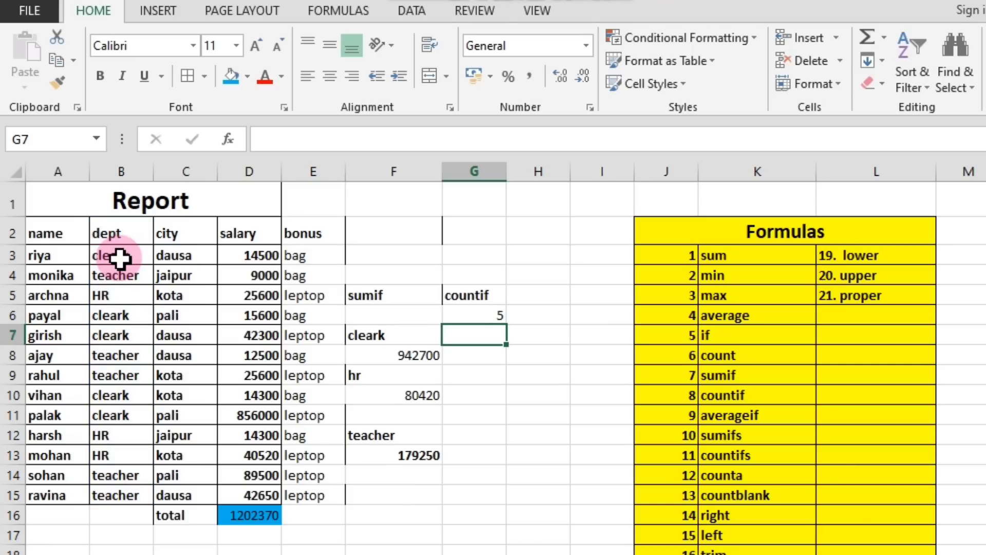
Label the COUNTIF result by entering "cleark" in H6, and review the formula in G6.
{"action": "left_click", "coordinate": [539, 314]}
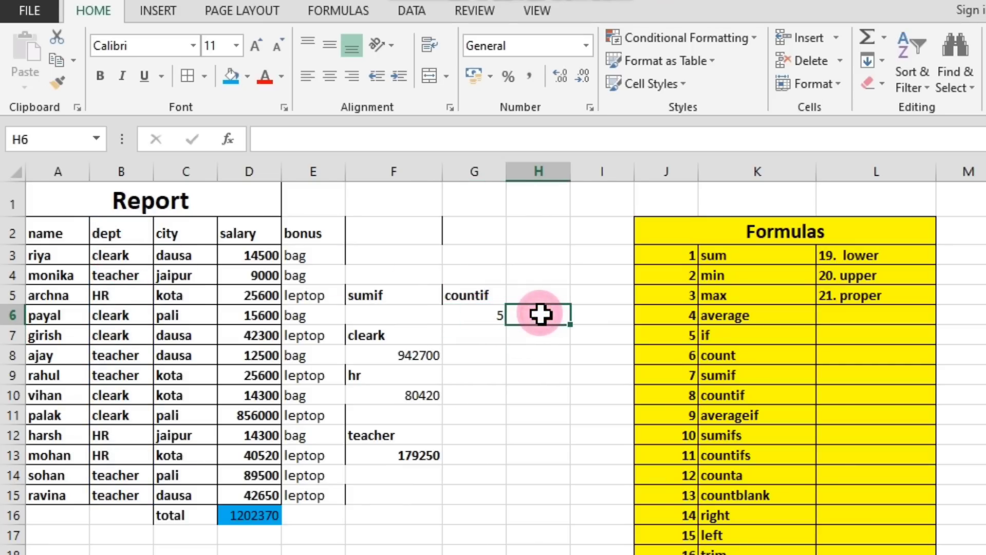
{"action": "type", "text": "cl"}
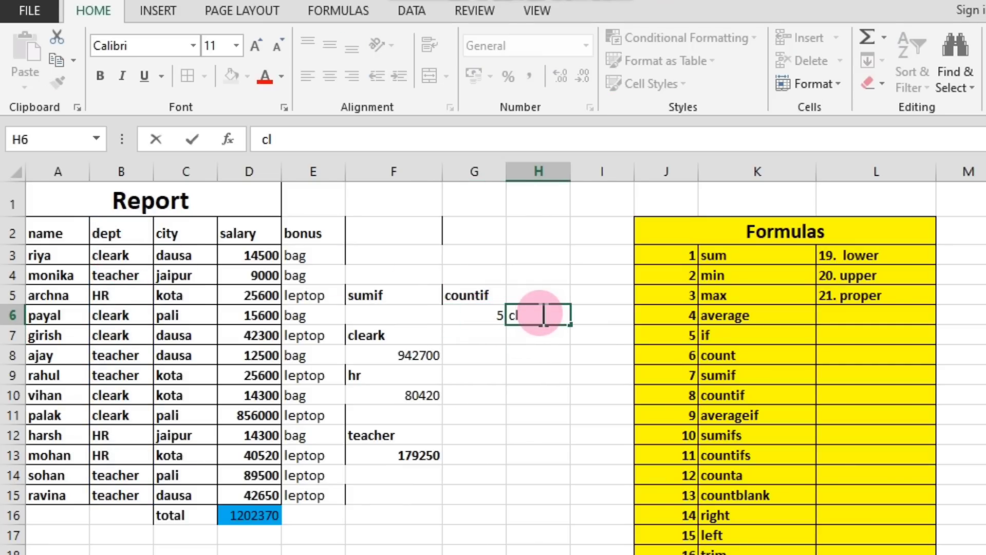
{"action": "type", "text": "eark"}
{"action": "left_click", "coordinate": [548, 350]}
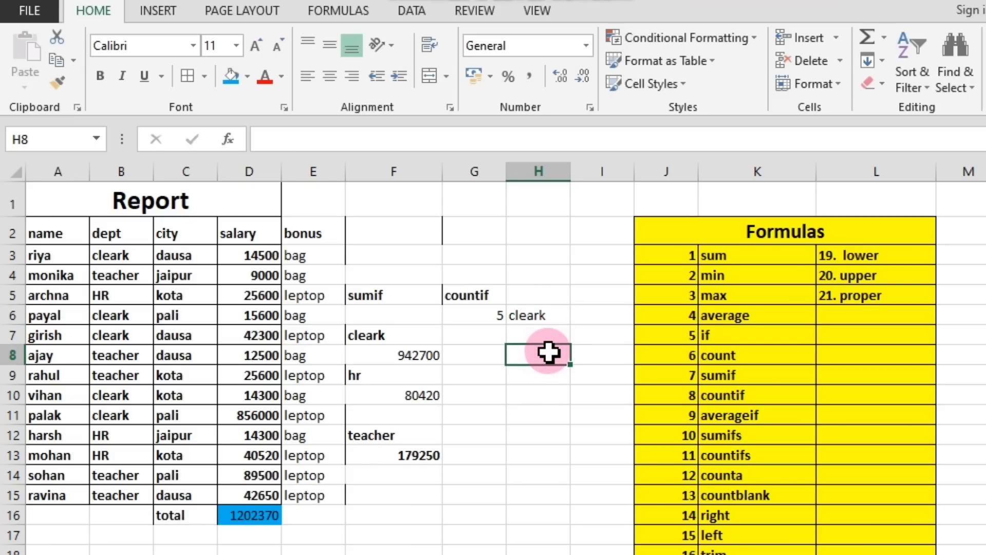
{"action": "double_click", "coordinate": [548, 354]}
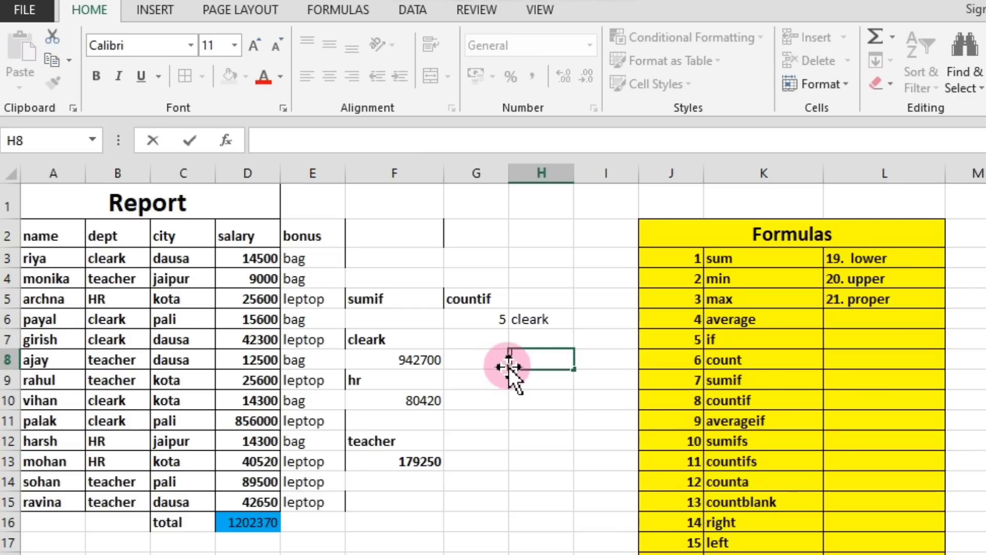
{"action": "left_click", "coordinate": [493, 325]}
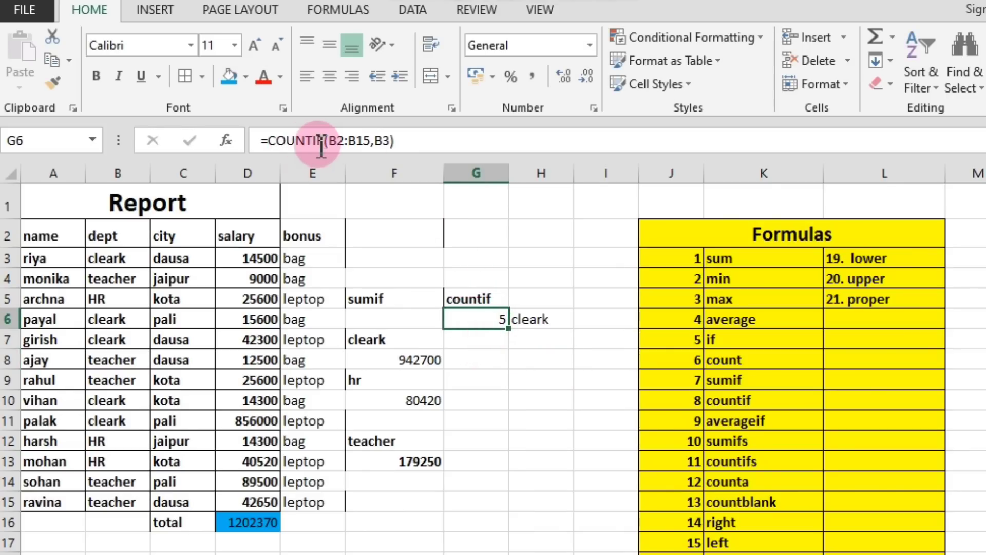
{"action": "left_click", "coordinate": [495, 362]}
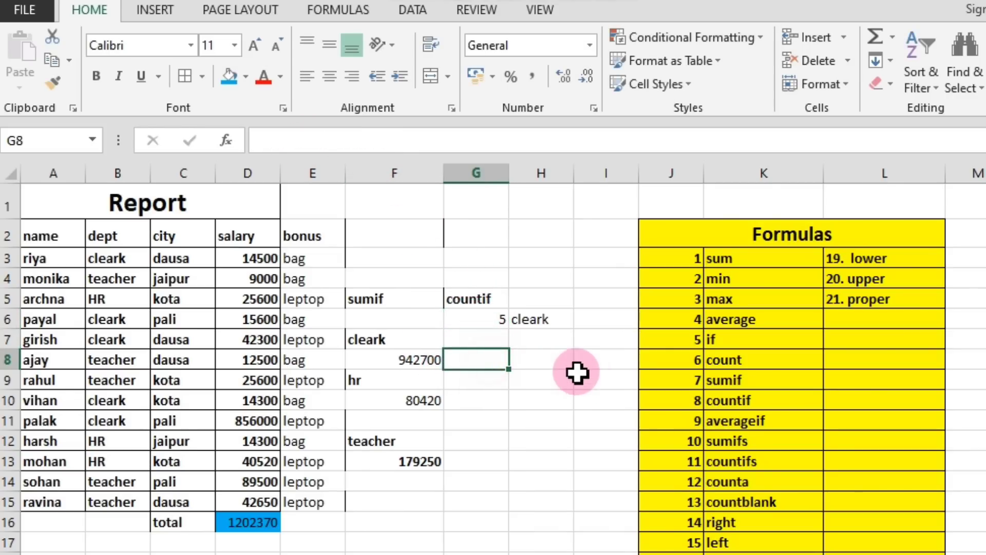
Enter a COUNTIF formula in H8 counting the HR entries, with range B2:B15 and criterion B5.
{"action": "left_click", "coordinate": [545, 358]}
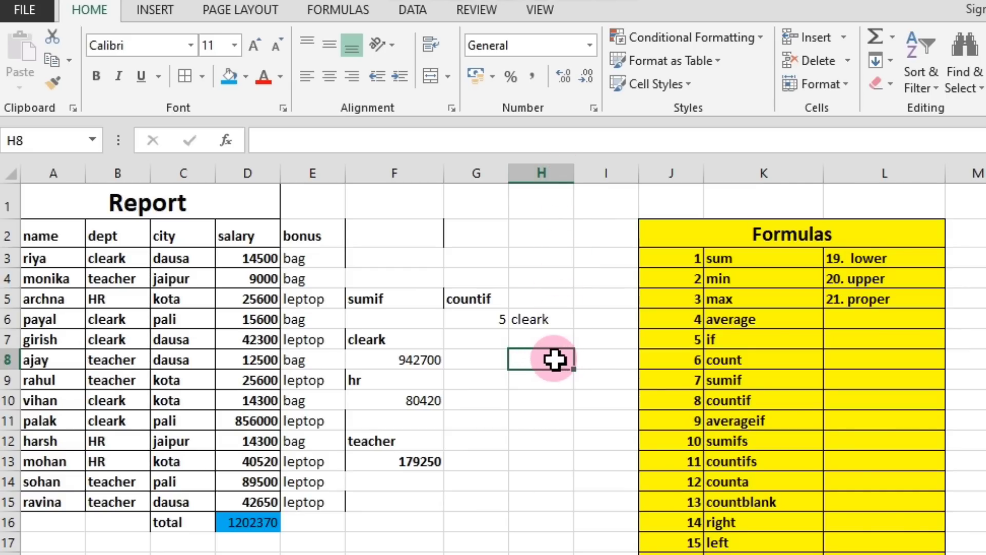
{"action": "type", "text": "="}
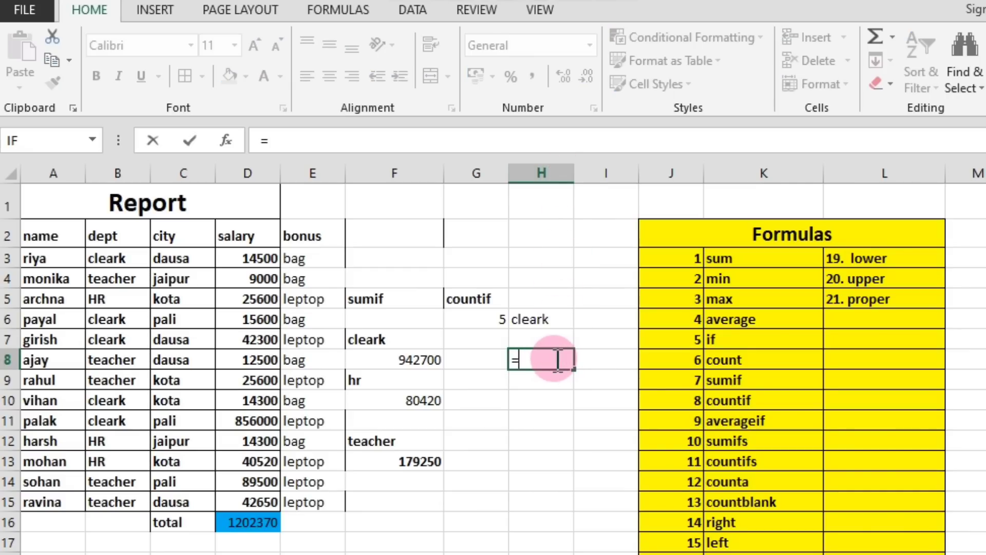
{"action": "type", "text": "countif"}
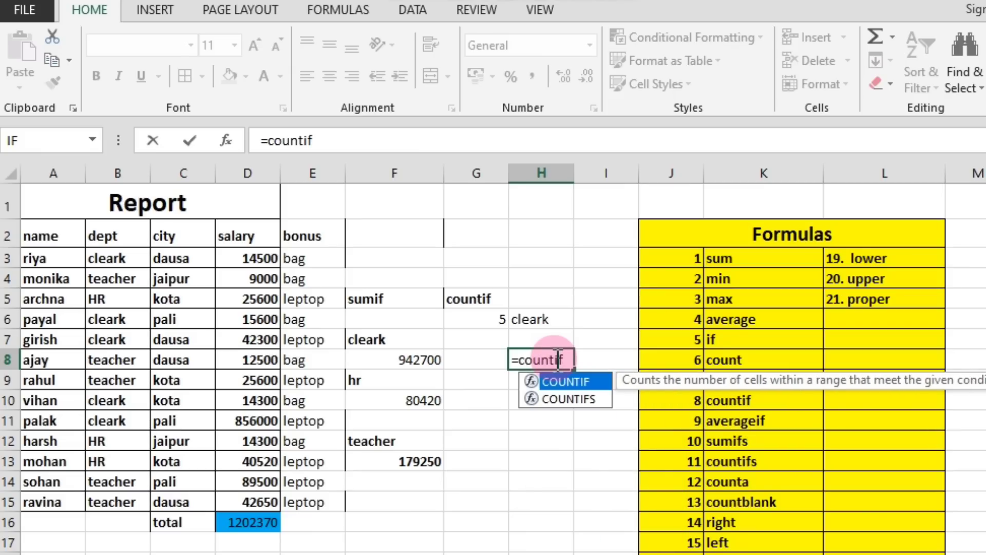
{"action": "type", "text": "("}
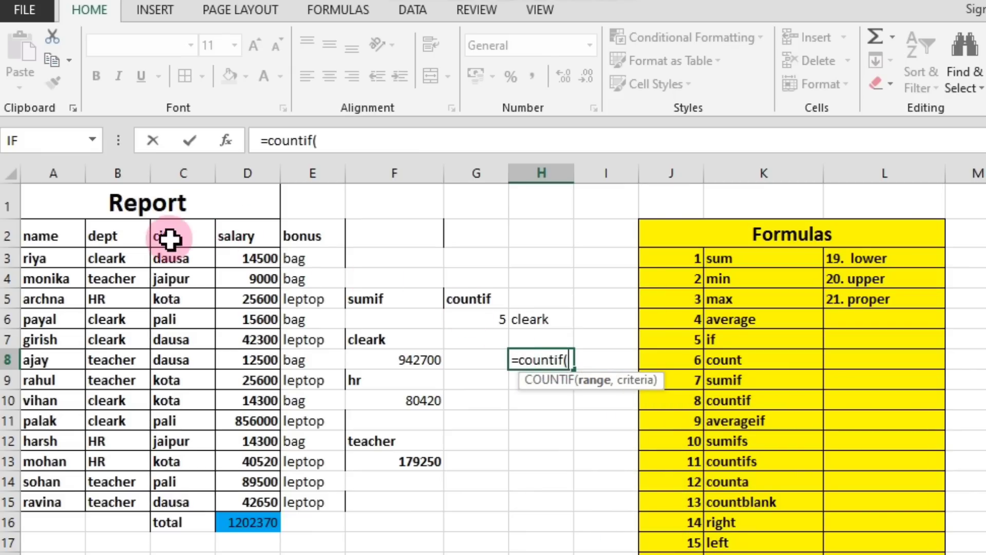
{"action": "left_click_drag", "start_coordinate": [114, 233], "coordinate": [116, 498]}
{"action": "type", "text": ","}
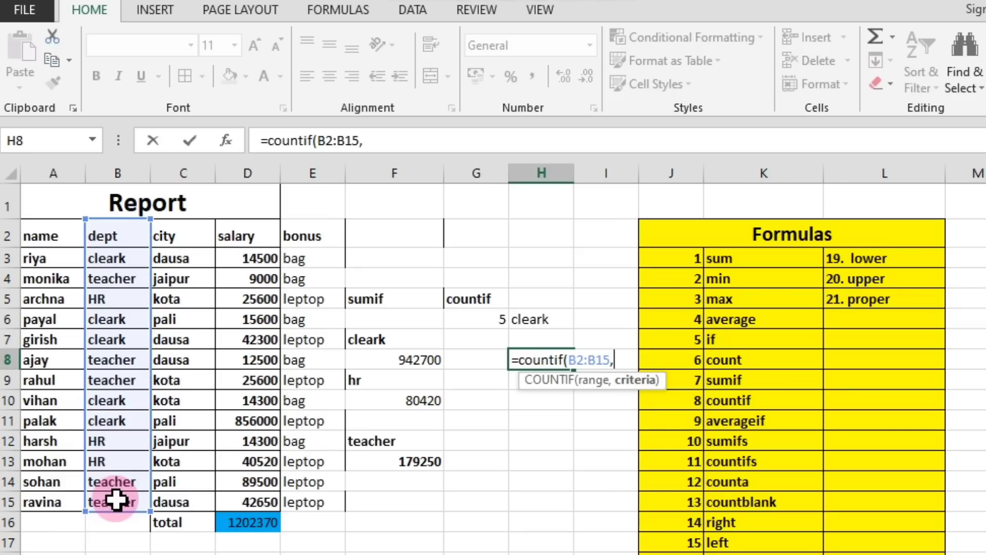
{"action": "left_click", "coordinate": [111, 299]}
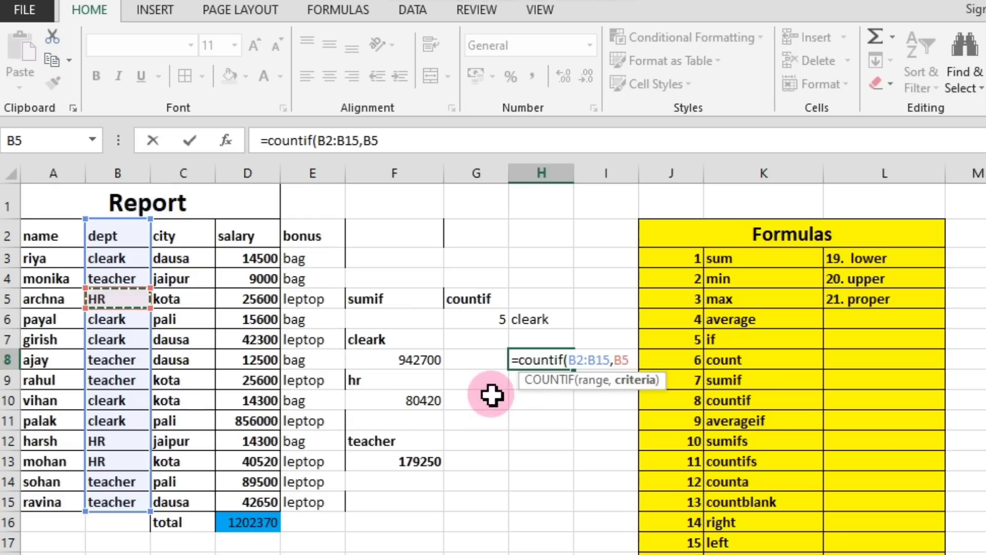
{"action": "key", "text": "Return"}
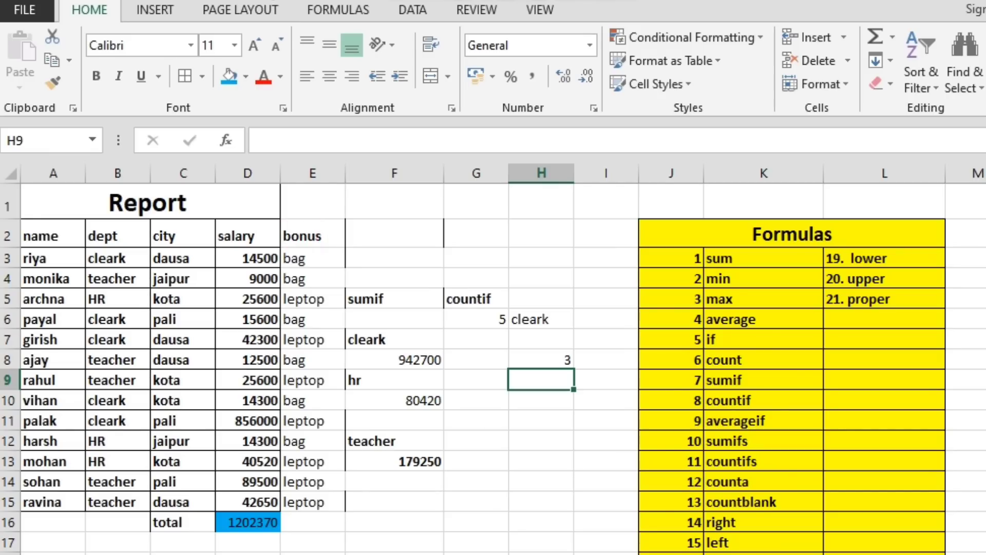
Review the teacher entries in the dept column, and count them in H9 with a COUNTIF formula using range B2:B15 and criterion B4.
{"action": "left_click", "coordinate": [100, 279]}
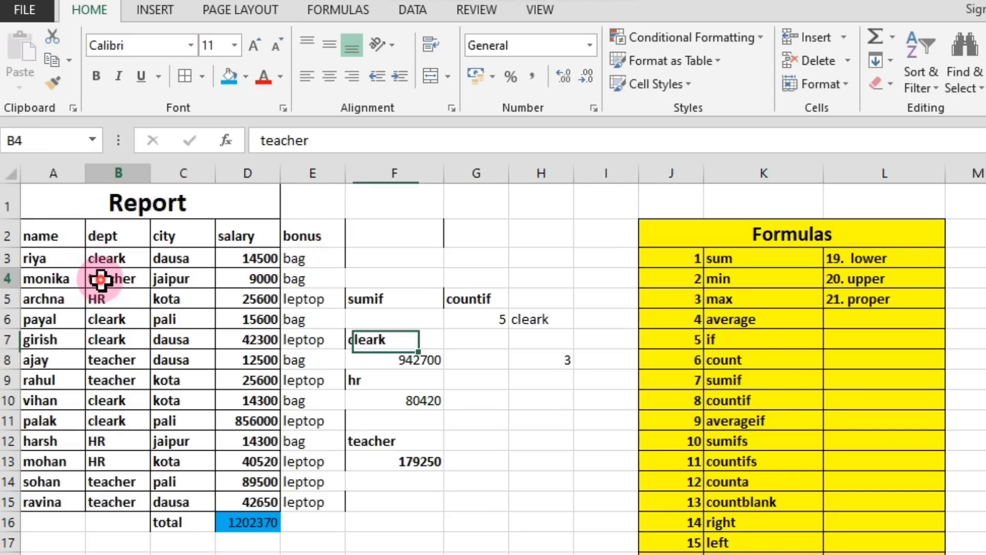
{"action": "left_click", "coordinate": [109, 361]}
{"action": "left_click", "coordinate": [110, 381]}
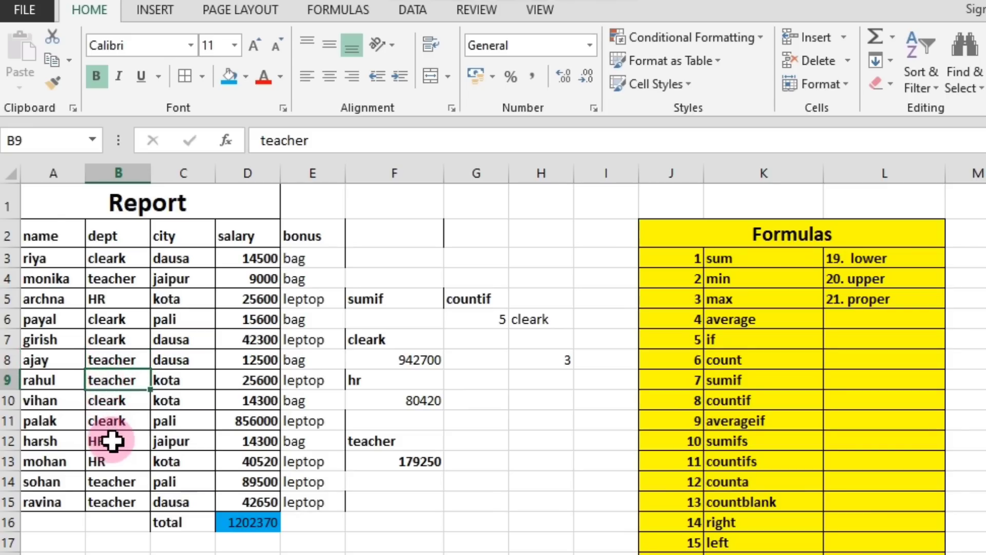
{"action": "left_click", "coordinate": [113, 481]}
{"action": "left_click", "coordinate": [116, 501]}
{"action": "left_click", "coordinate": [549, 380]}
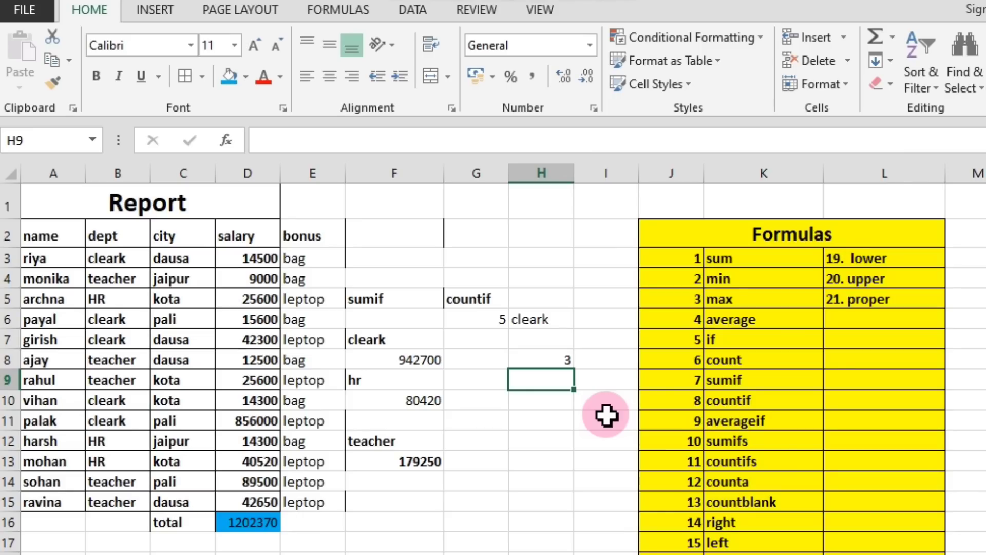
{"action": "type", "text": "="}
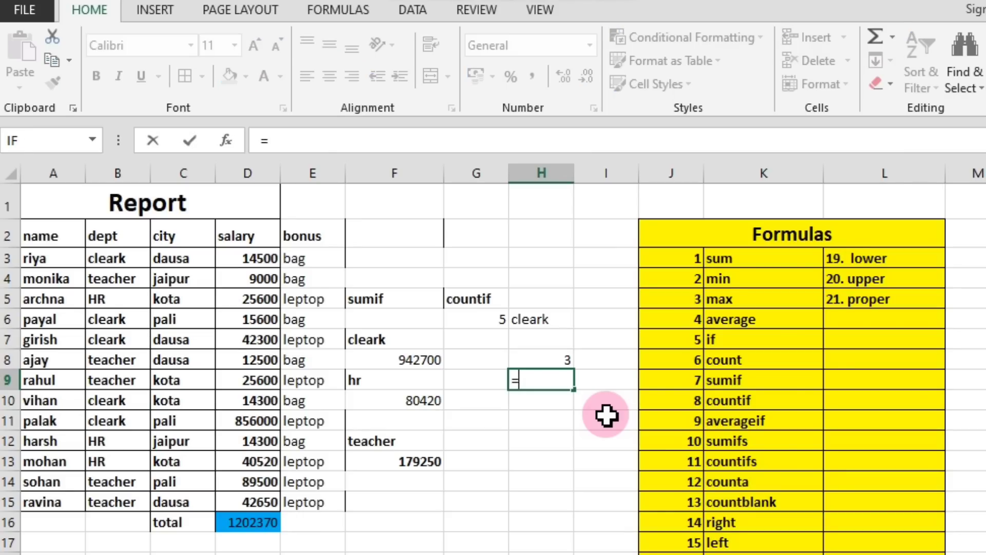
{"action": "type", "text": "count"}
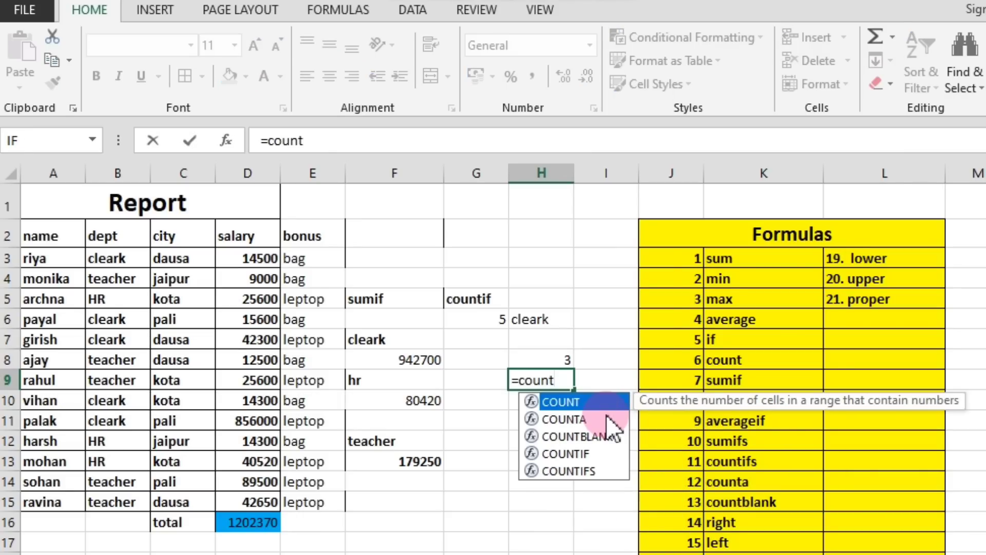
{"action": "type", "text": "if("}
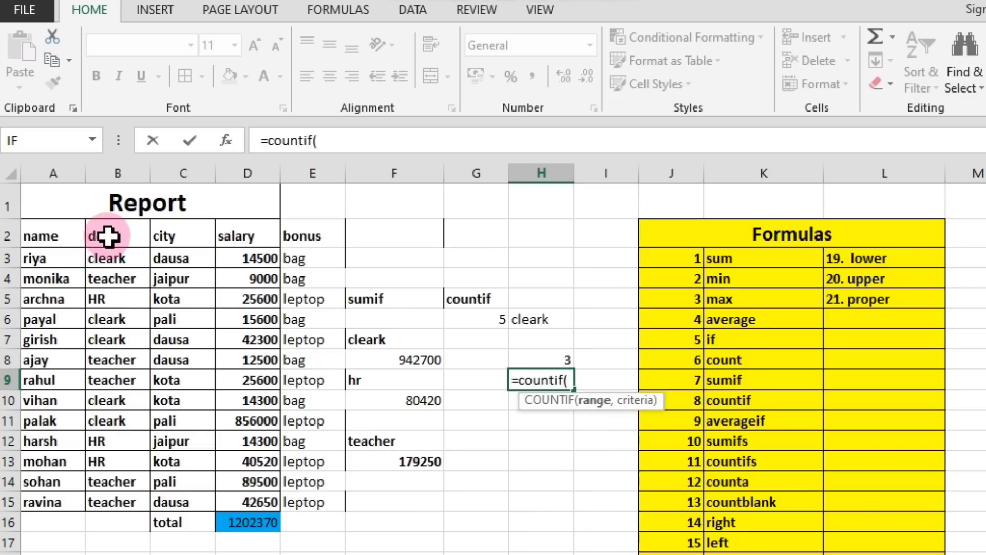
{"action": "left_click_drag", "start_coordinate": [106, 235], "coordinate": [90, 502]}
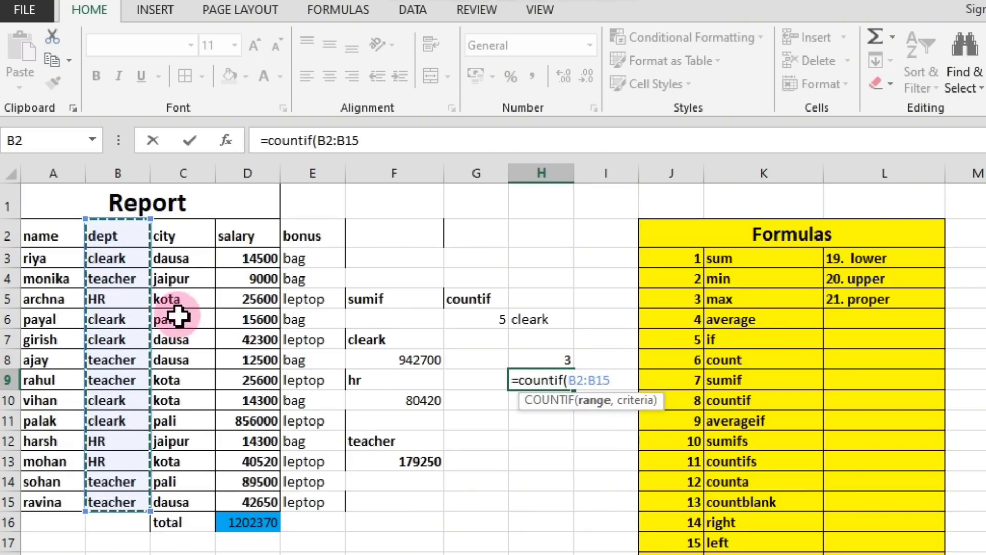
{"action": "type", "text": ","}
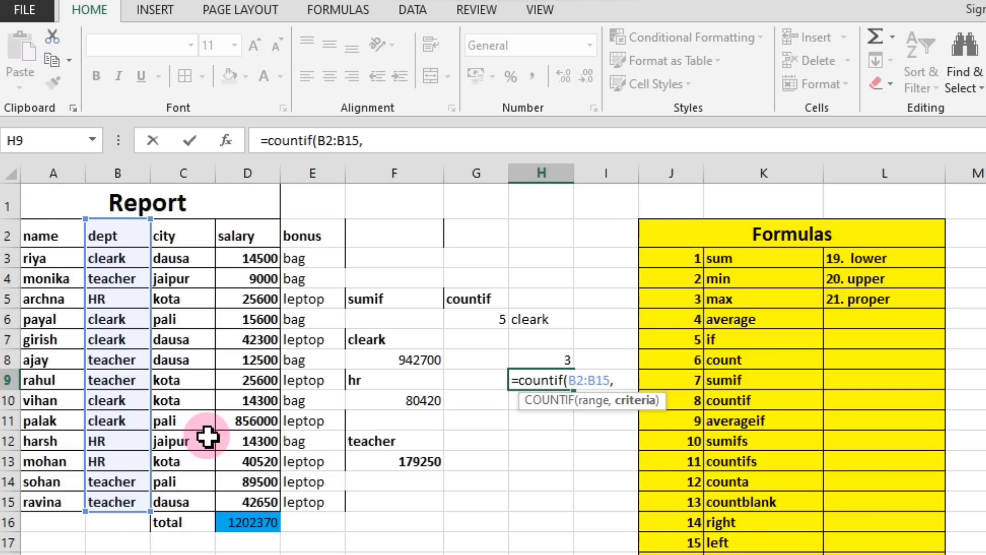
{"action": "left_click", "coordinate": [109, 280]}
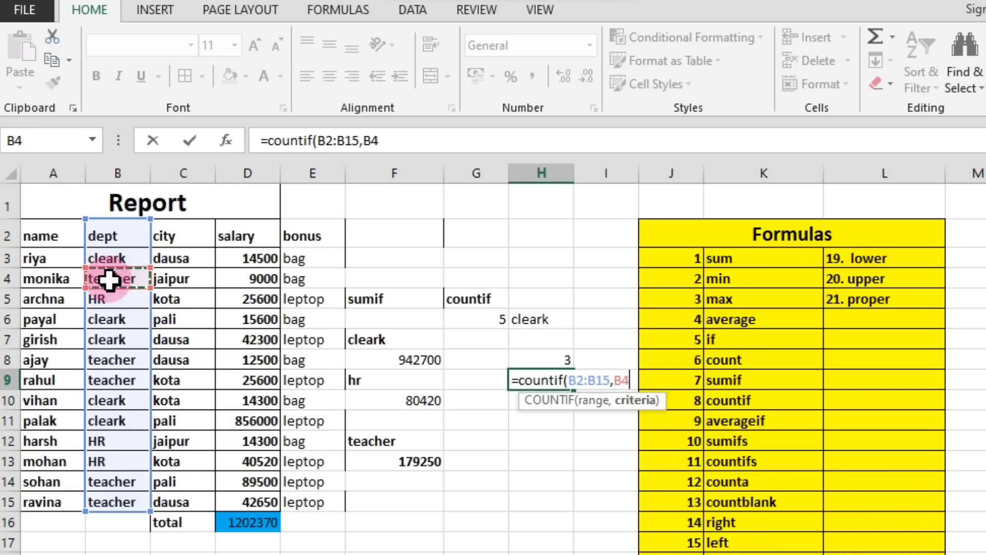
{"action": "type", "text": ")"}
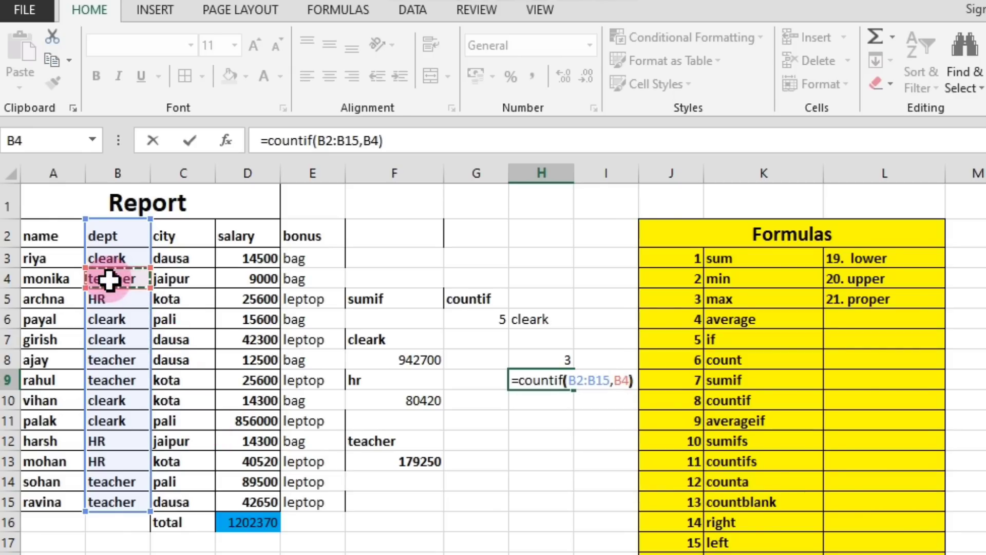
{"action": "key", "text": "Return"}
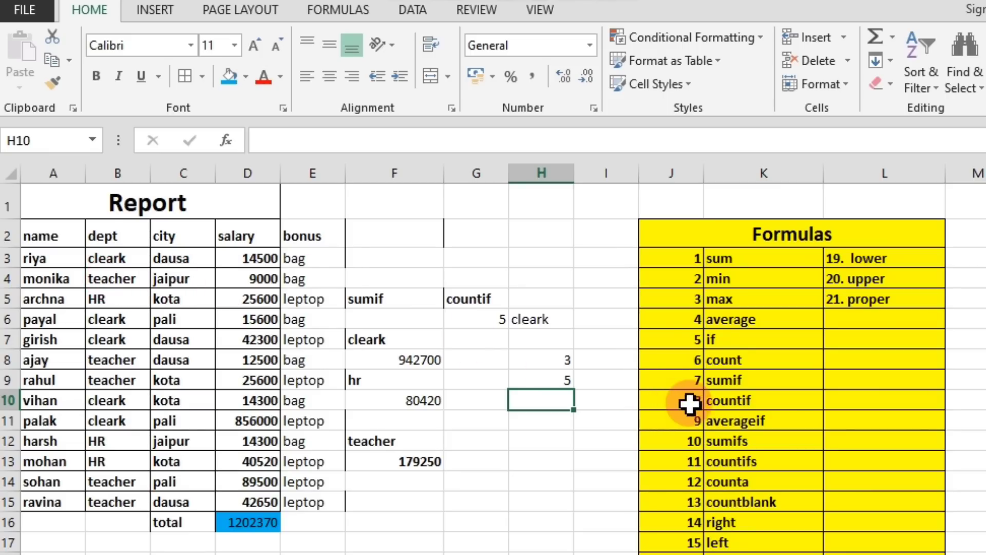
Clear the sumif and countif example labels and results from F5:H13.
{"action": "left_click", "coordinate": [719, 402]}
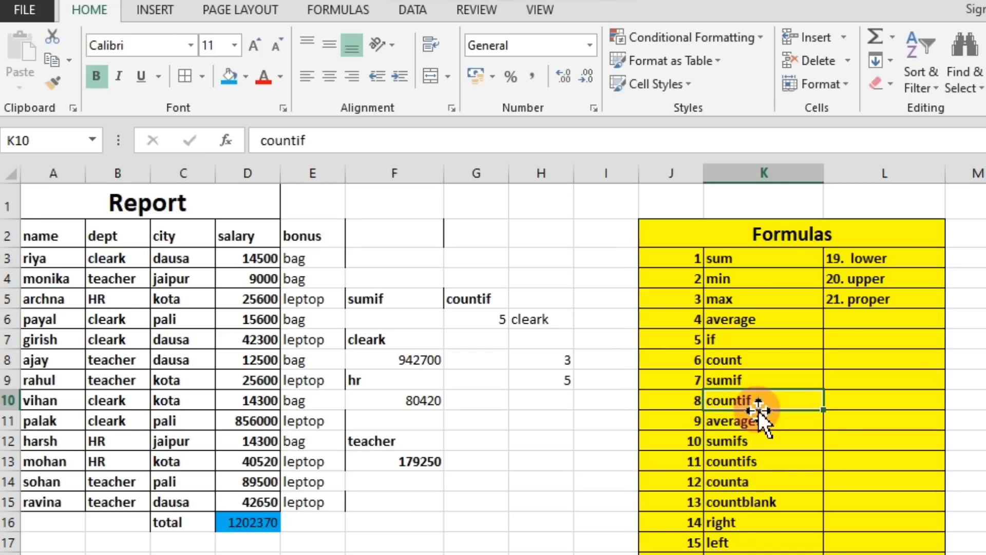
{"action": "left_click", "coordinate": [617, 443]}
{"action": "mouse_move", "coordinate": [361, 291]}
{"action": "left_mouse_down"}
{"action": "mouse_move", "coordinate": [392, 321]}
{"action": "mouse_move", "coordinate": [594, 387]}
{"action": "mouse_move", "coordinate": [556, 467]}
{"action": "left_mouse_up"}
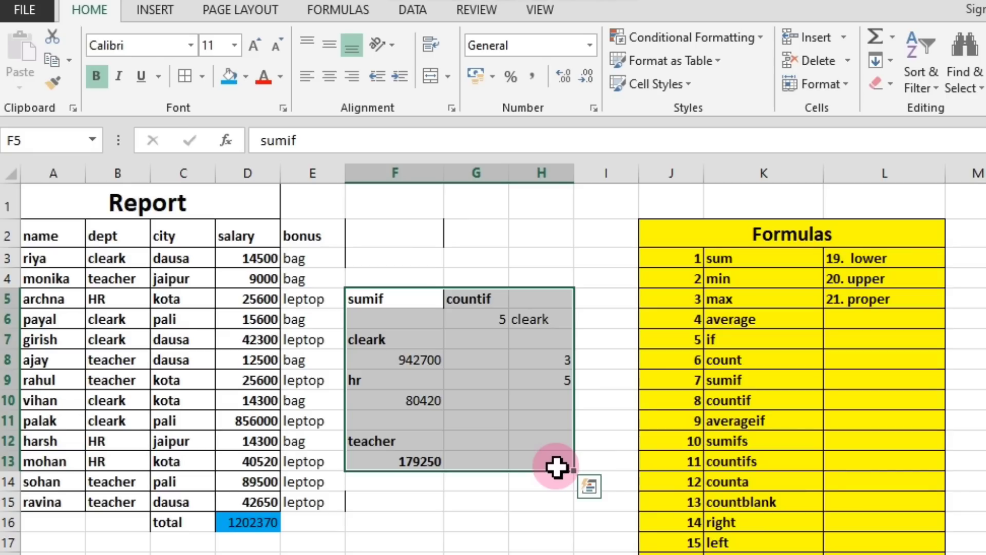
{"action": "key", "text": "Delete"}
{"action": "left_click", "coordinate": [529, 425]}
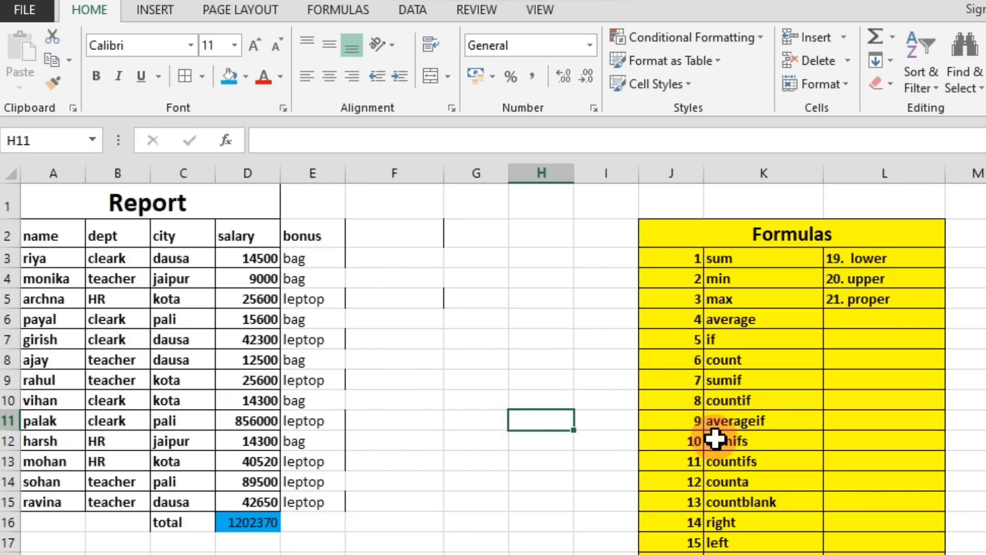
Review the sumif, countif and averageif entries in the formula list, and enter the label "averageif" in F4.
{"action": "left_click", "coordinate": [734, 421]}
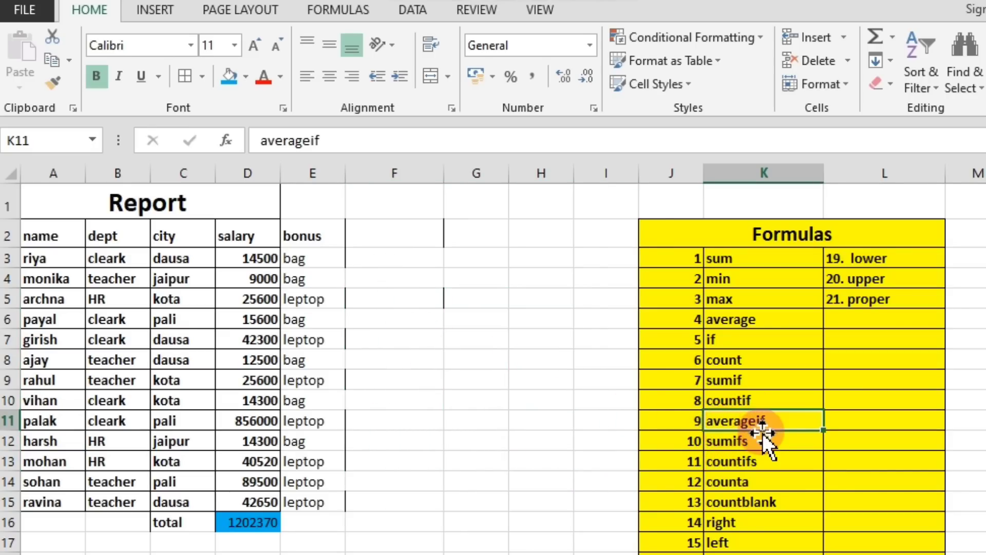
{"action": "left_click", "coordinate": [742, 382]}
{"action": "left_click", "coordinate": [747, 403]}
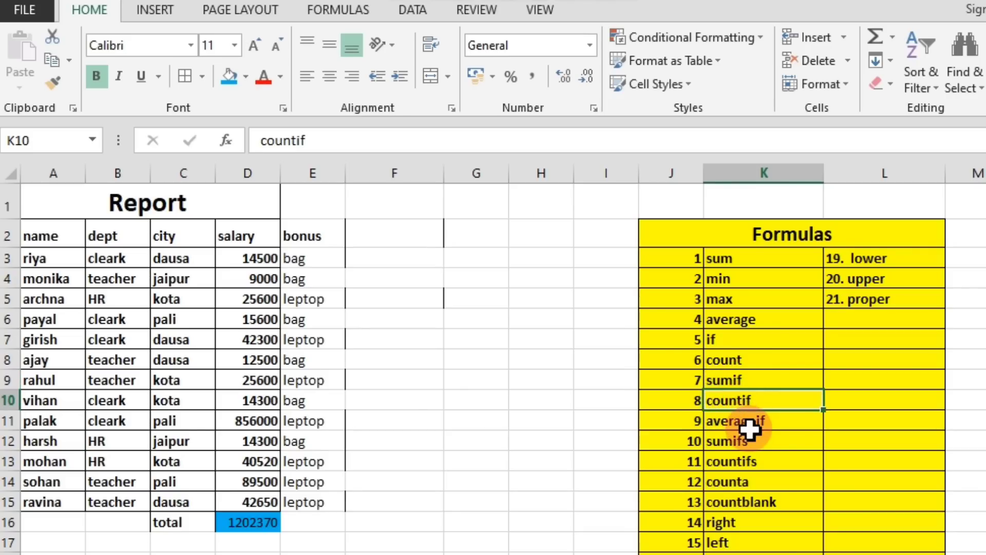
{"action": "left_click", "coordinate": [749, 424]}
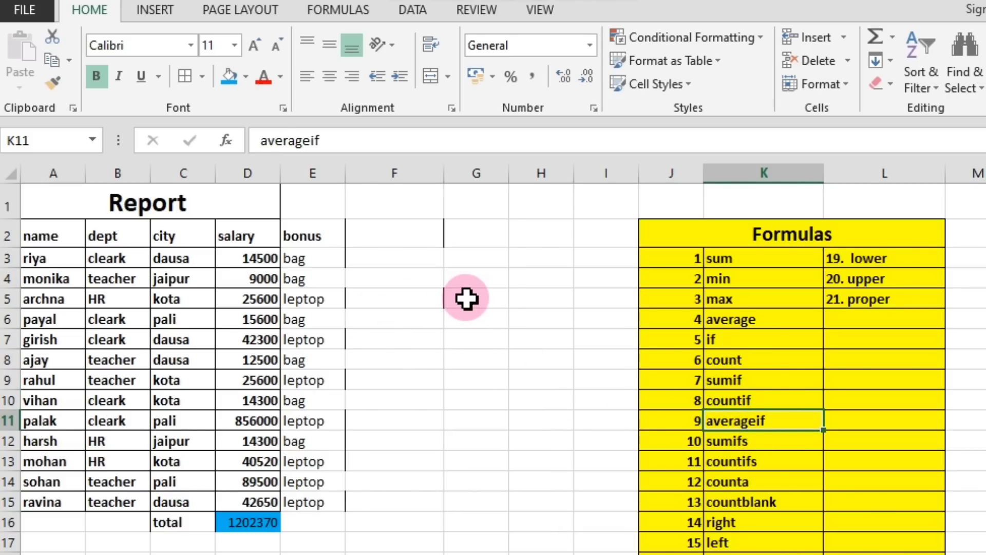
{"action": "left_click", "coordinate": [420, 294]}
{"action": "left_click", "coordinate": [420, 277]}
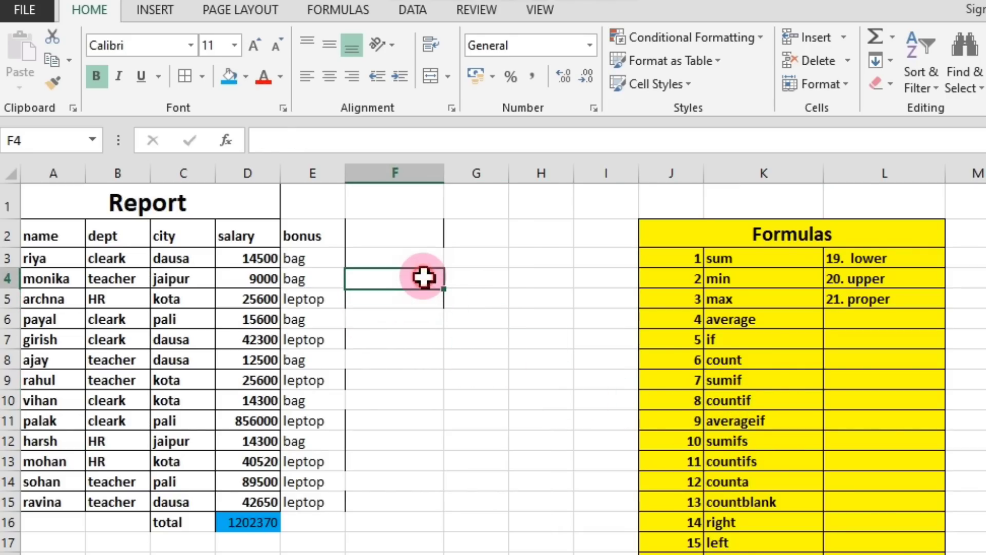
{"action": "type", "text": "ave"}
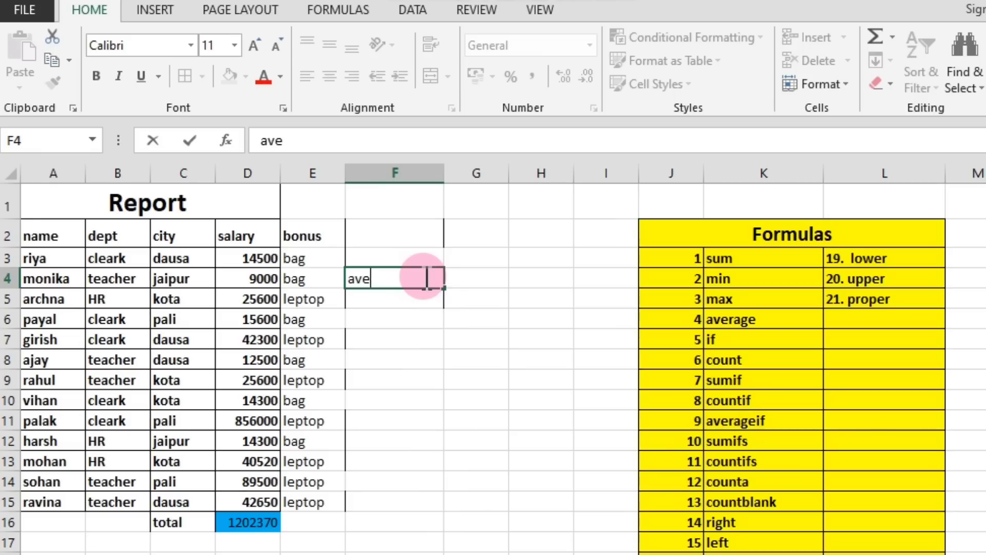
{"action": "type", "text": "rageif"}
{"action": "key", "text": "Return"}
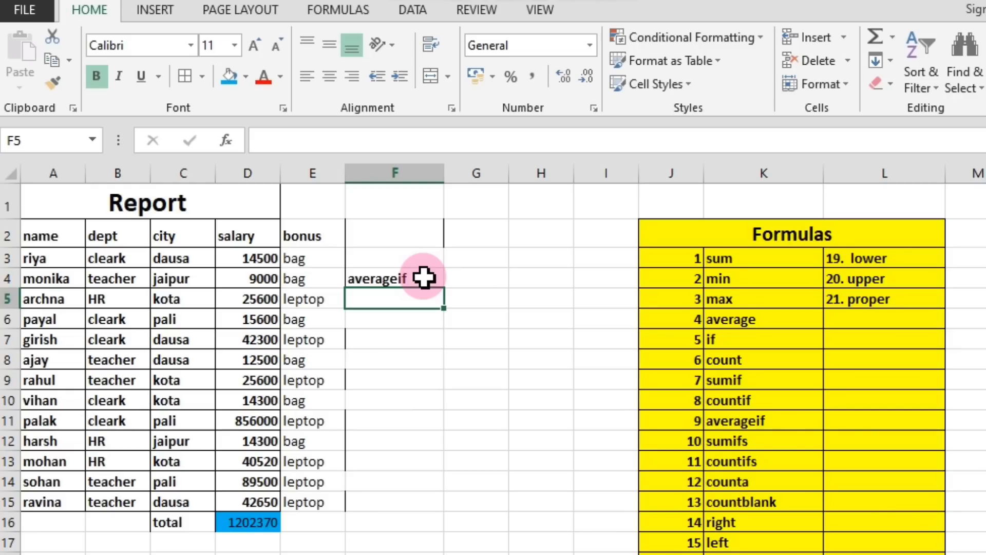
Enter an AVERAGEIF formula in F5 averaging the HR salaries, with range B2:B15, criterion B5 and average range D2:D15.
{"action": "type", "text": "="}
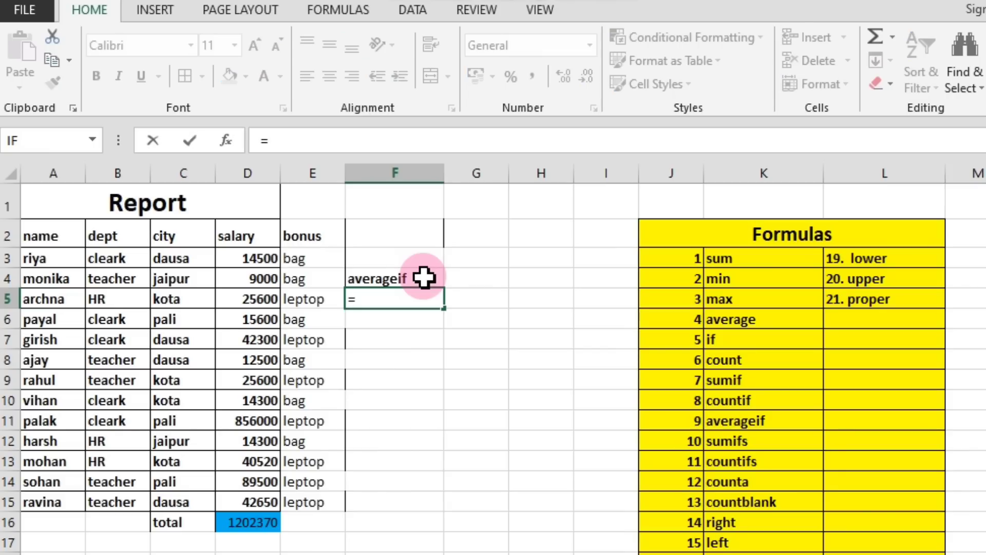
{"action": "type", "text": "aver"}
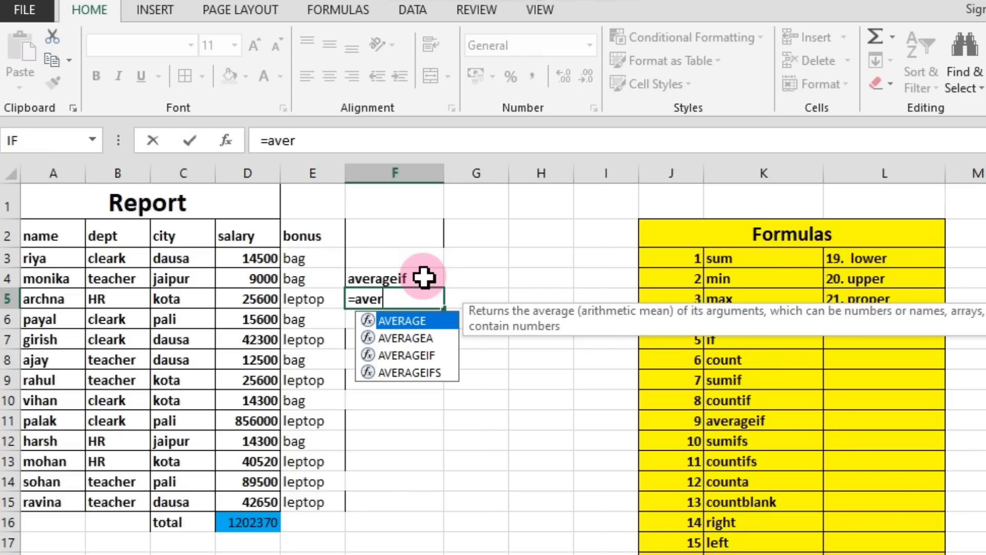
{"action": "type", "text": "agei"}
{"action": "type", "text": "f"}
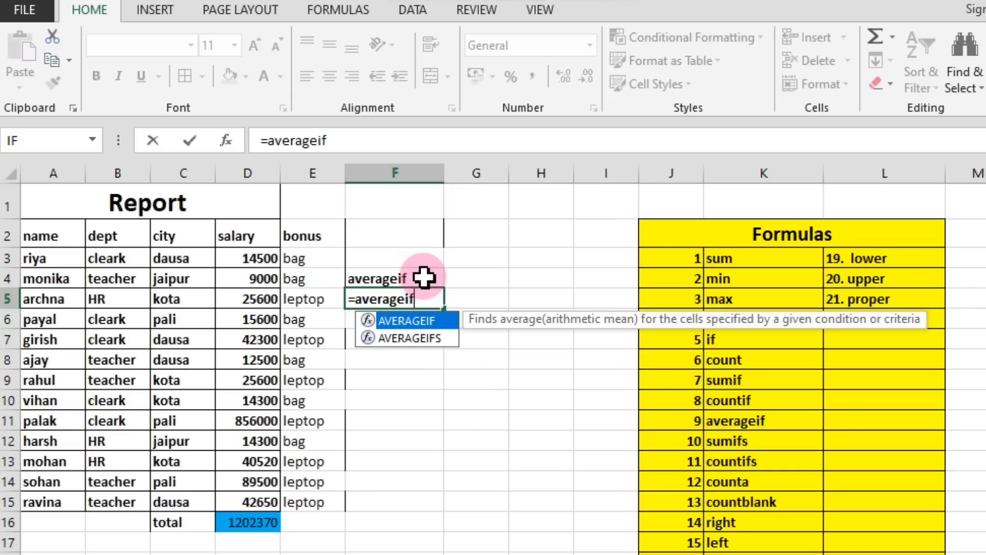
{"action": "type", "text": "("}
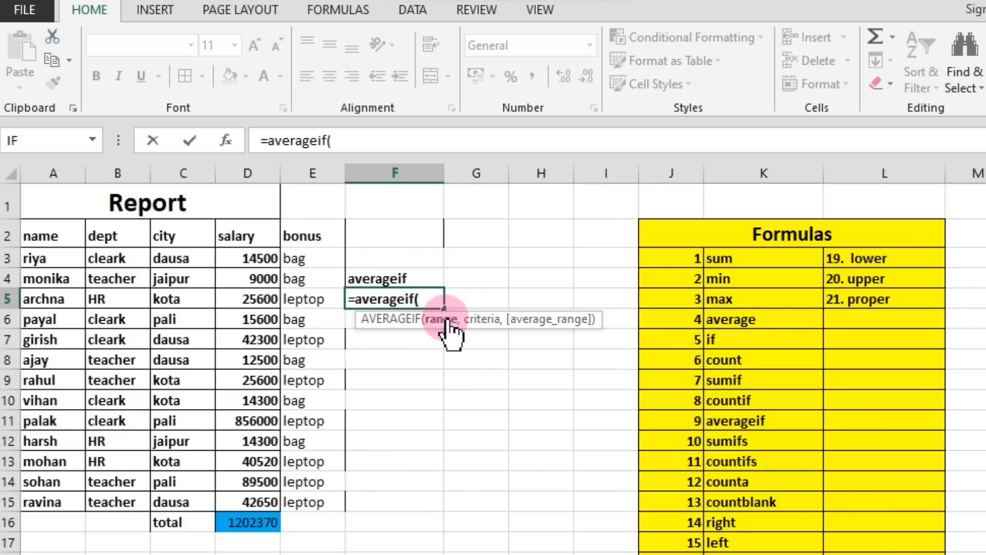
{"action": "left_click_drag", "start_coordinate": [114, 234], "coordinate": [109, 502]}
{"action": "type", "text": ","}
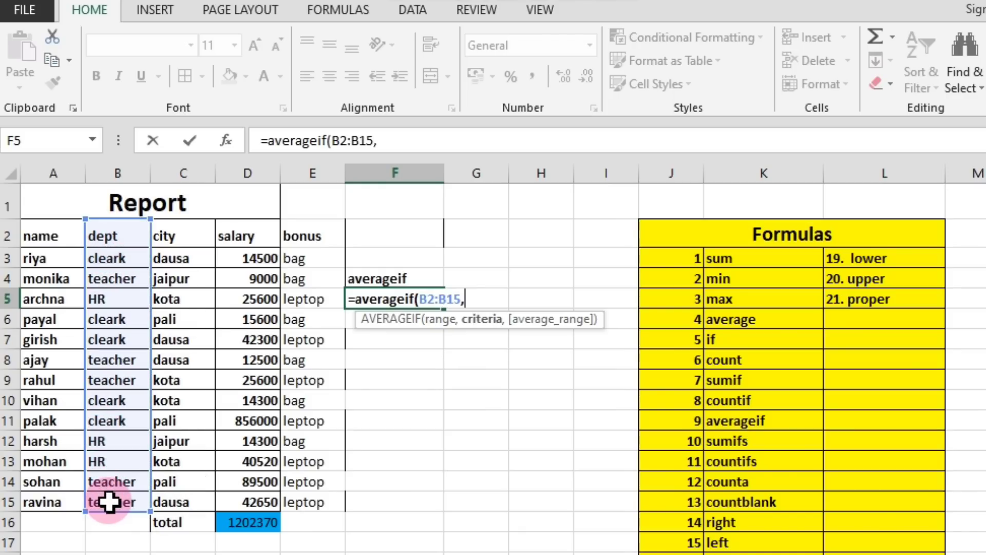
{"action": "left_click", "coordinate": [110, 303]}
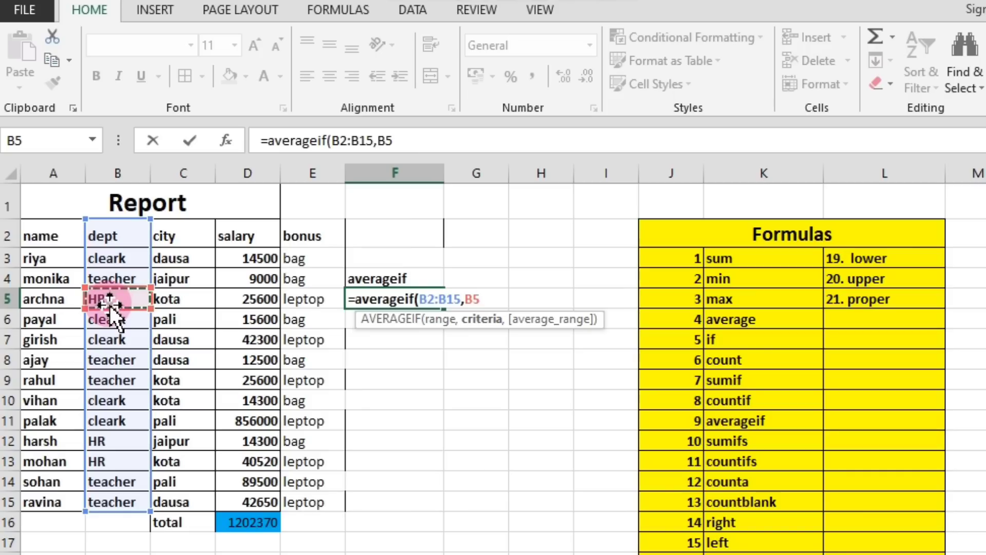
{"action": "type", "text": ","}
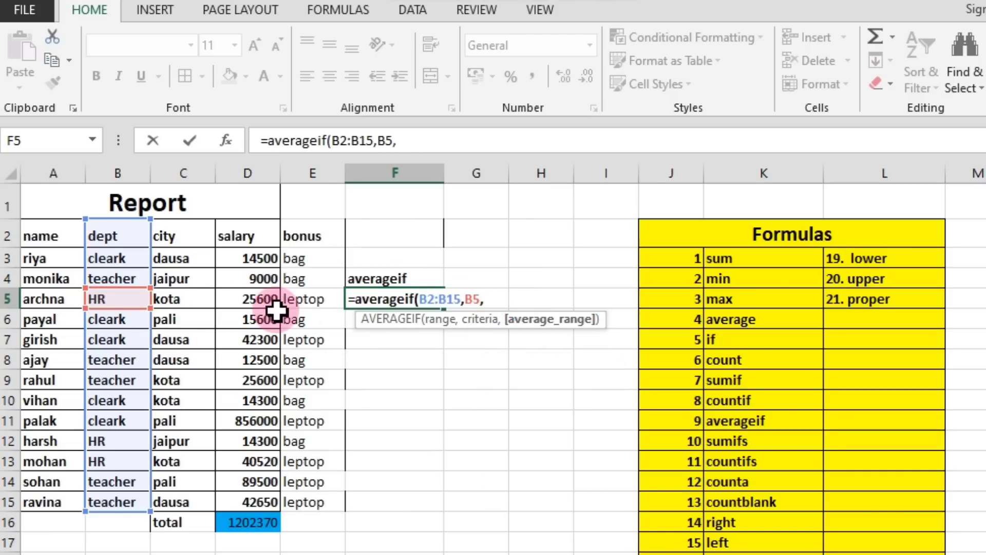
{"action": "left_click", "coordinate": [247, 263]}
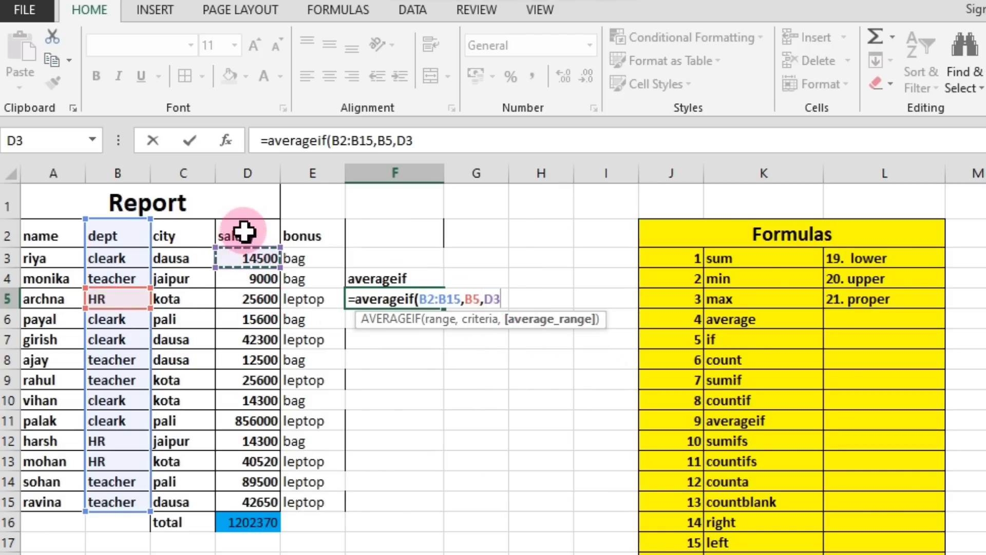
{"action": "left_click_drag", "start_coordinate": [242, 231], "coordinate": [254, 501]}
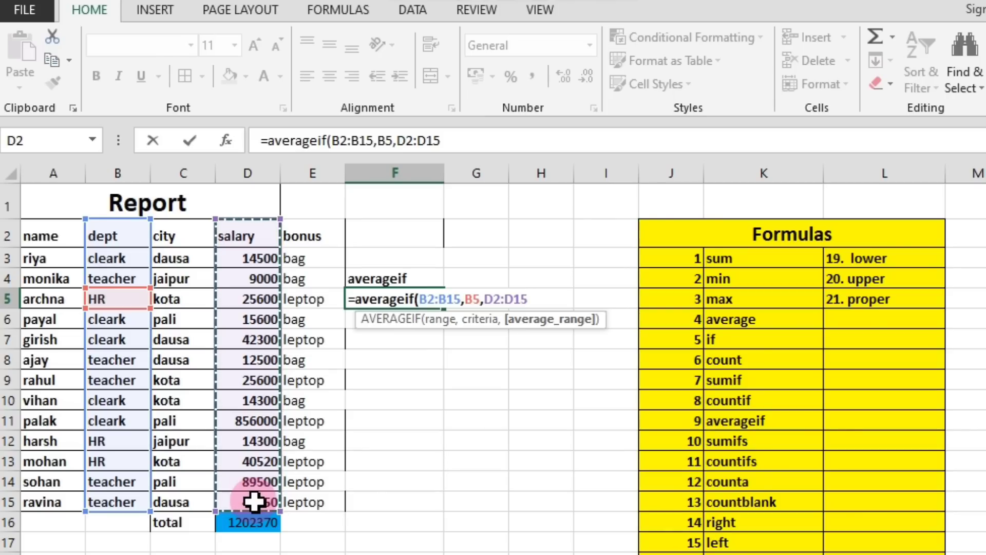
{"action": "key", "text": "Return"}
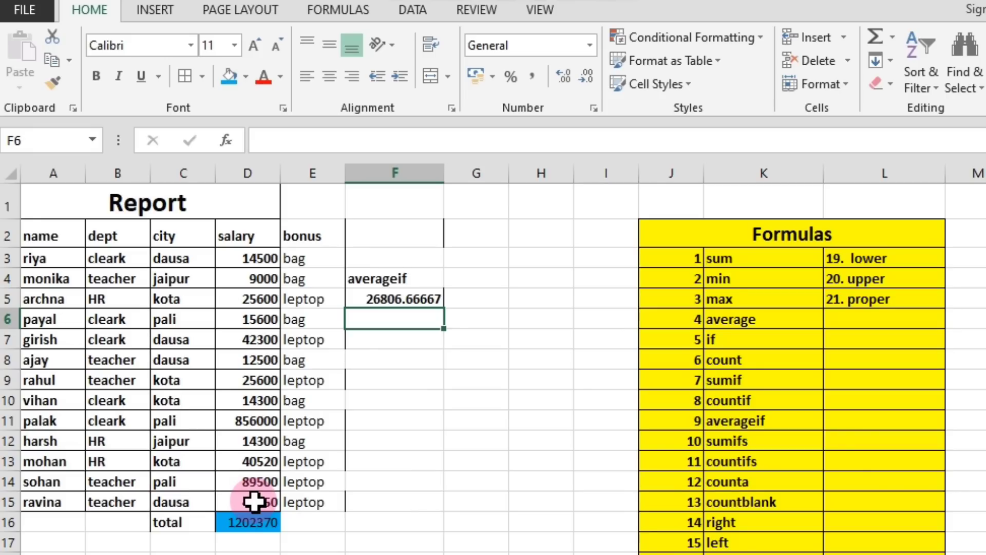
Examine the averageif entry in the formula list, and compare the sumifs entry with sumif.
{"action": "left_click", "coordinate": [737, 420]}
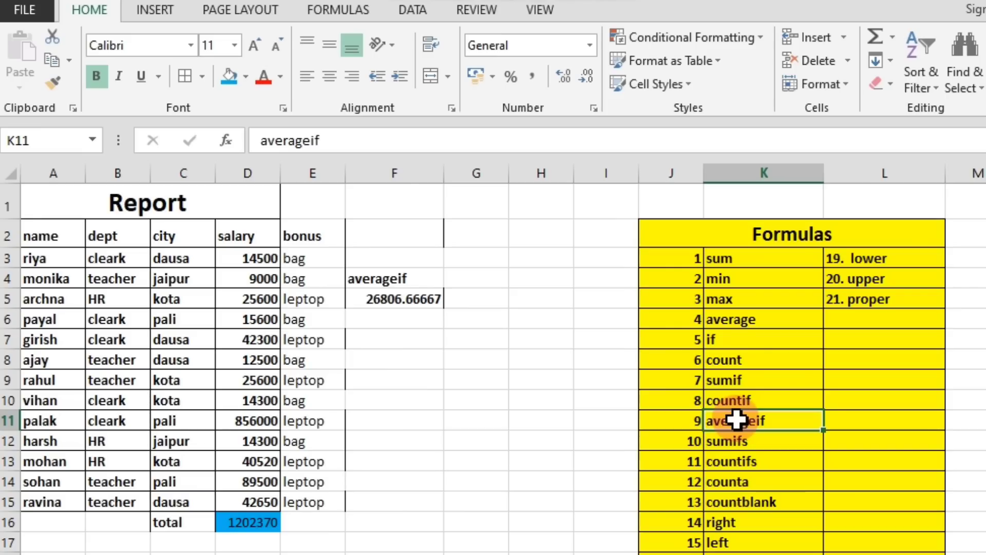
{"action": "left_click", "coordinate": [742, 445]}
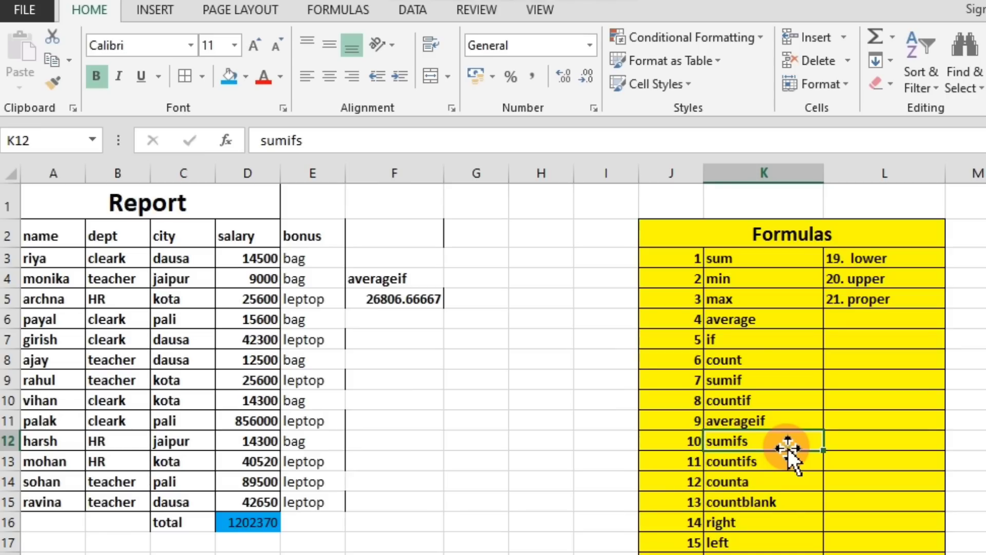
{"action": "left_click", "coordinate": [736, 379]}
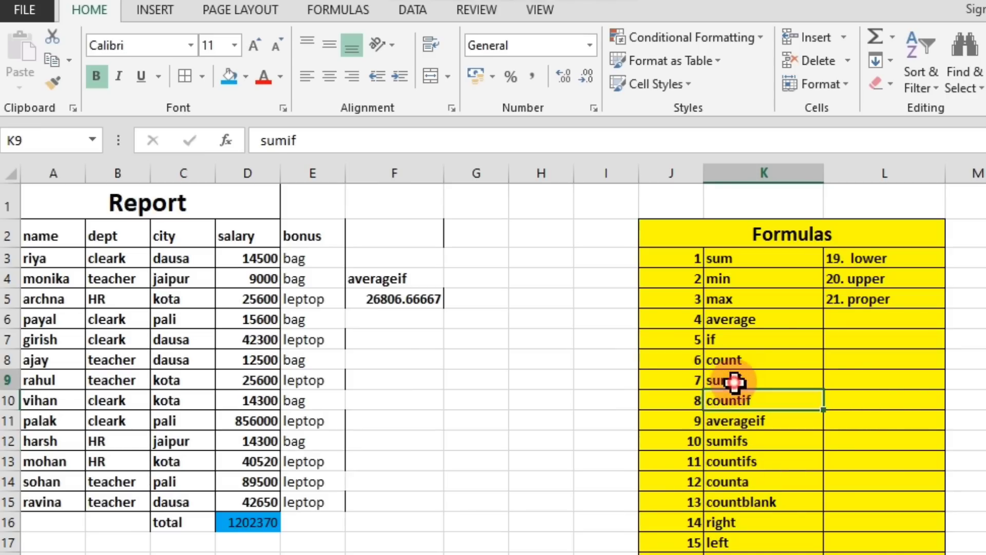
{"action": "left_click", "coordinate": [746, 445]}
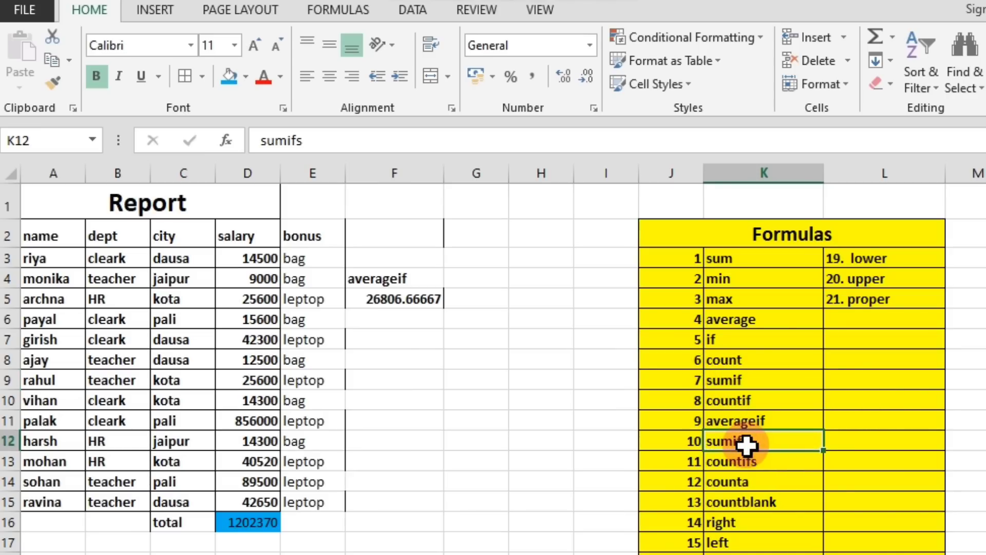
{"action": "left_click", "coordinate": [735, 381]}
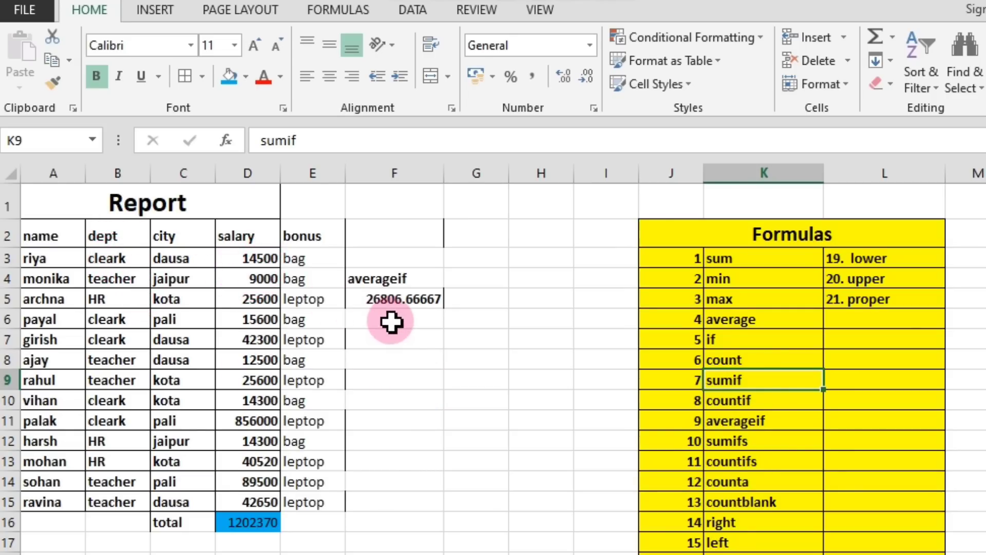
Clear the averageif example label and result from F4:F5.
{"action": "left_click_drag", "start_coordinate": [362, 272], "coordinate": [399, 298]}
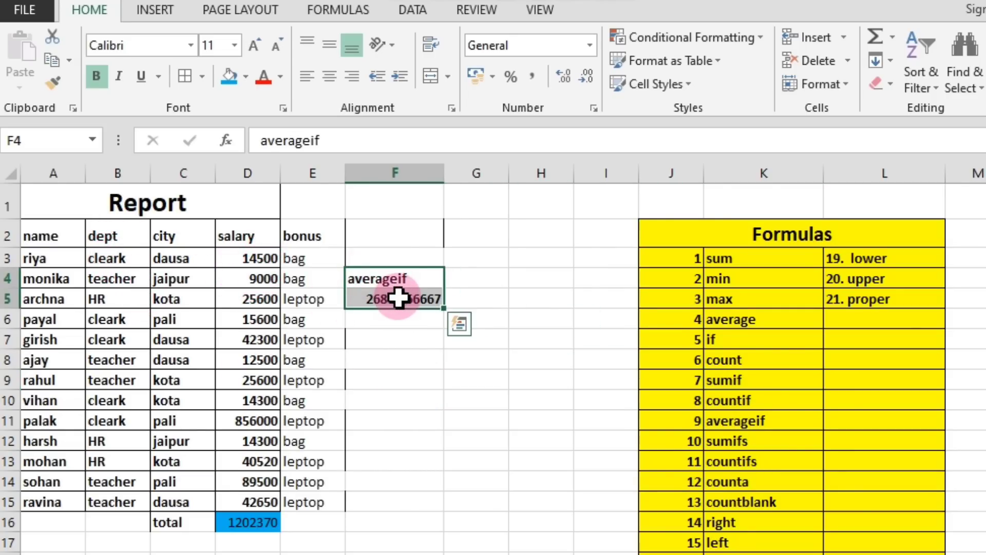
{"action": "key", "text": "Delete"}
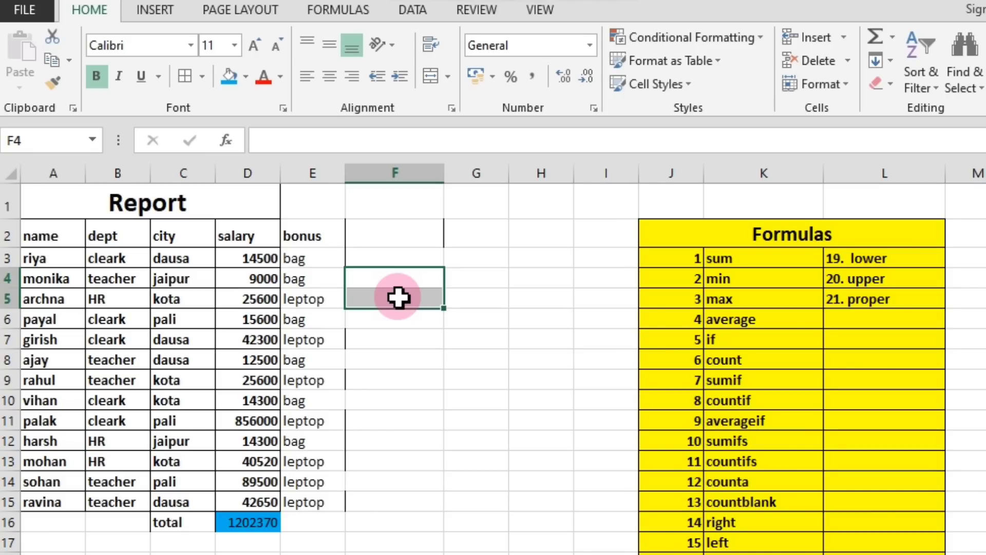
{"action": "left_click", "coordinate": [419, 286]}
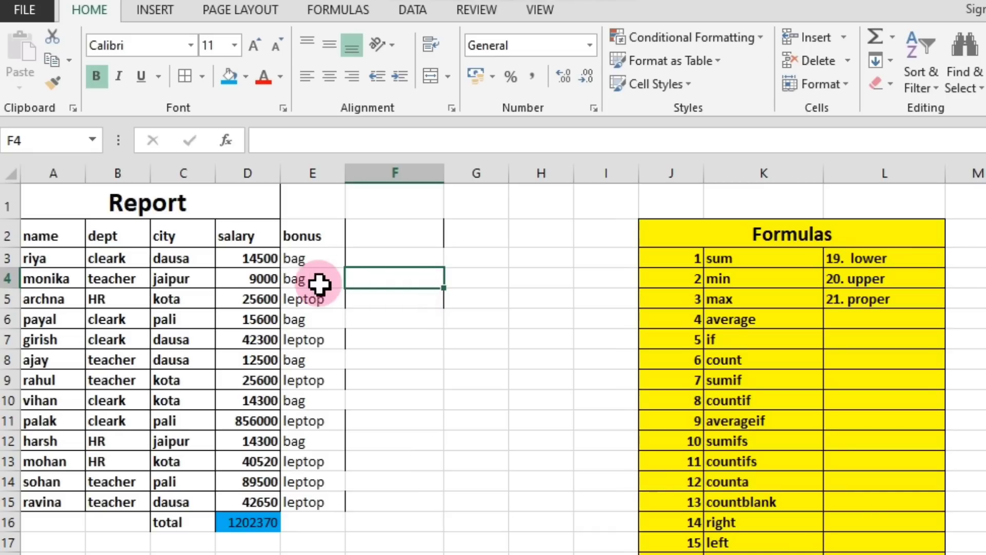
Examine the dept and city columns of the Report table as the two criteria ranges for SUMIFS.
{"action": "left_click_drag", "start_coordinate": [114, 230], "coordinate": [103, 483]}
{"action": "left_click_drag", "start_coordinate": [176, 229], "coordinate": [179, 460]}
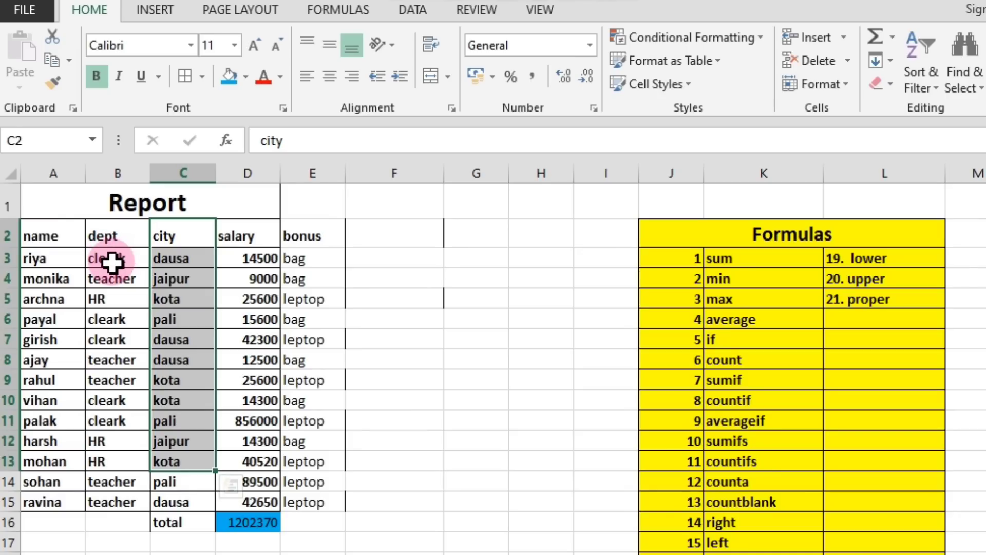
{"action": "left_click", "coordinate": [160, 277]}
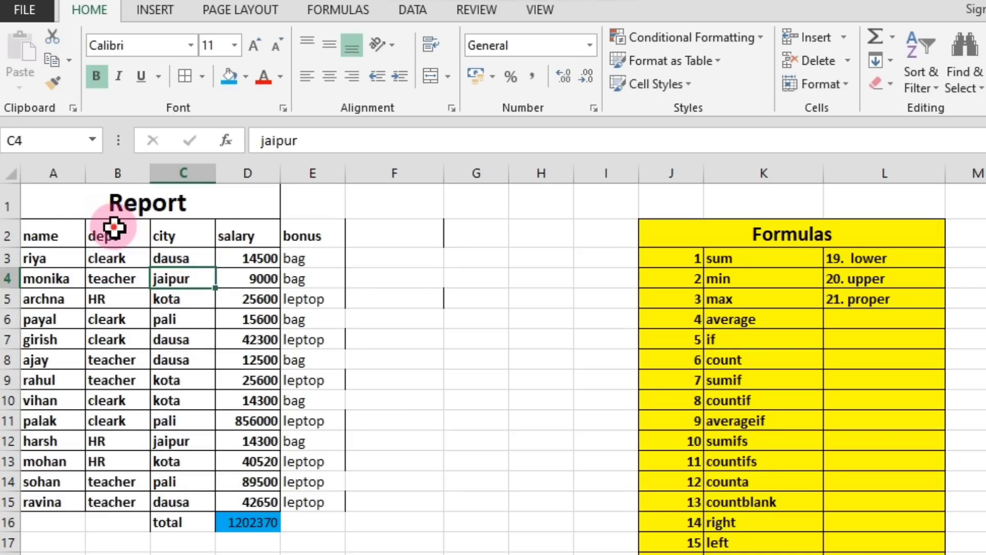
{"action": "left_click_drag", "start_coordinate": [116, 231], "coordinate": [104, 502]}
{"action": "left_click", "coordinate": [145, 396]}
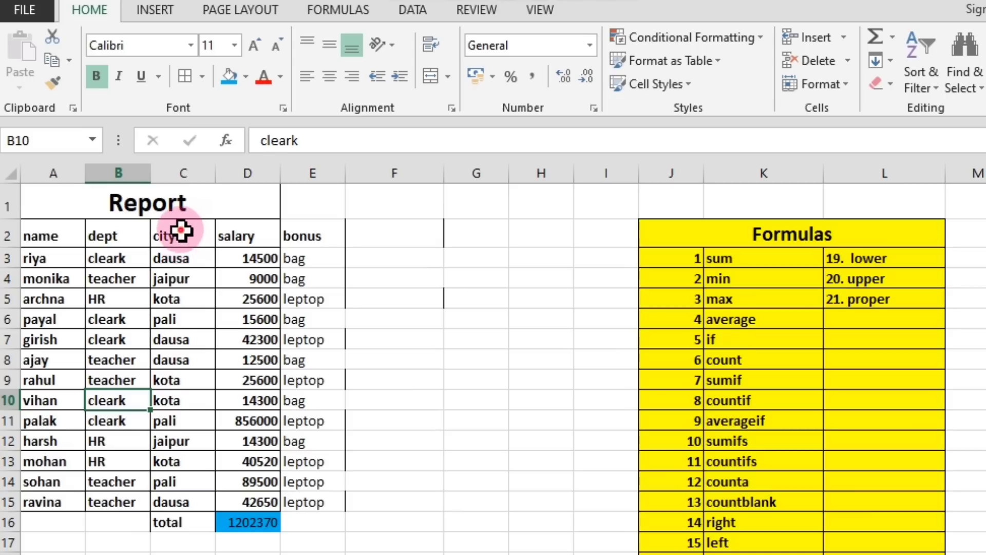
{"action": "left_click_drag", "start_coordinate": [180, 229], "coordinate": [182, 501]}
{"action": "left_click", "coordinate": [410, 335]}
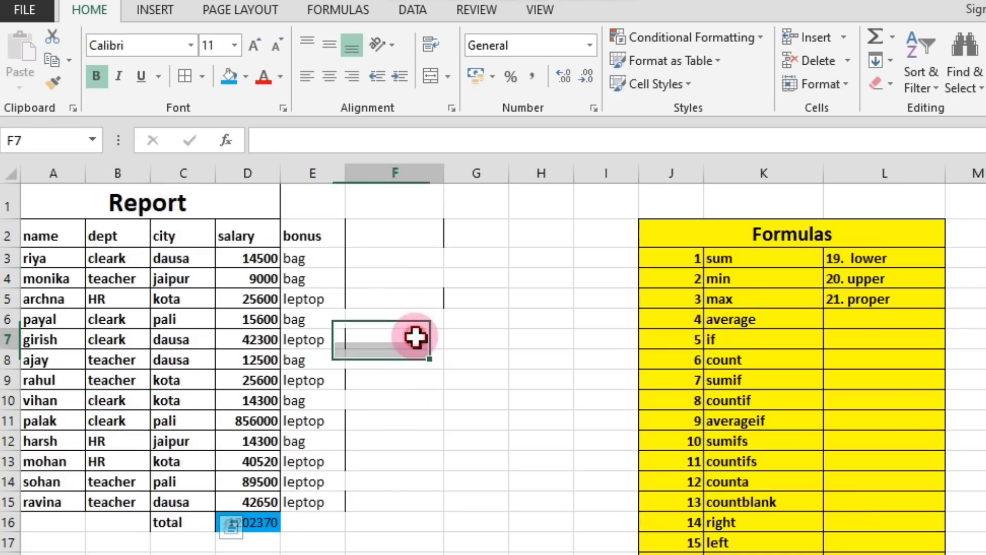
Enter the label "sumifs" in F5.
{"action": "left_click", "coordinate": [409, 297]}
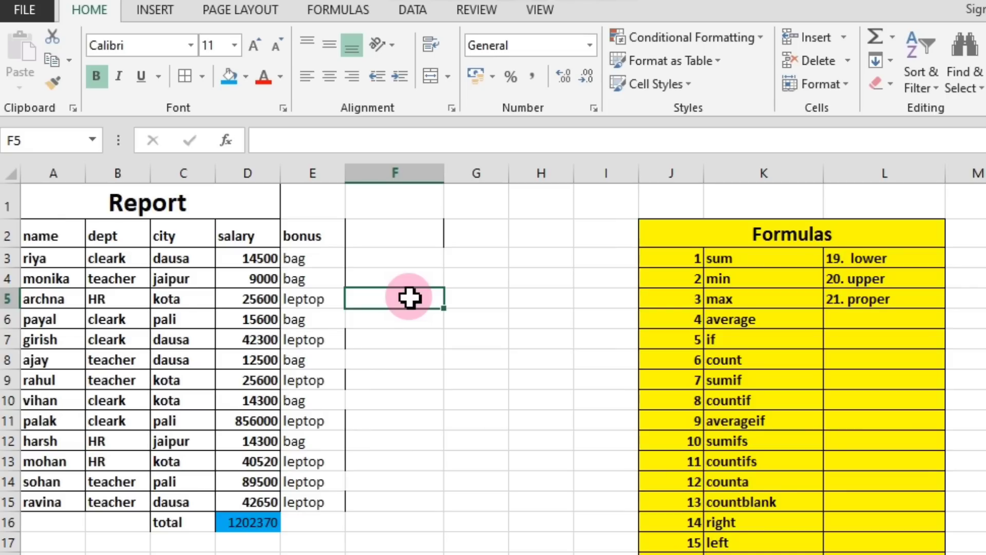
{"action": "type", "text": "sum"}
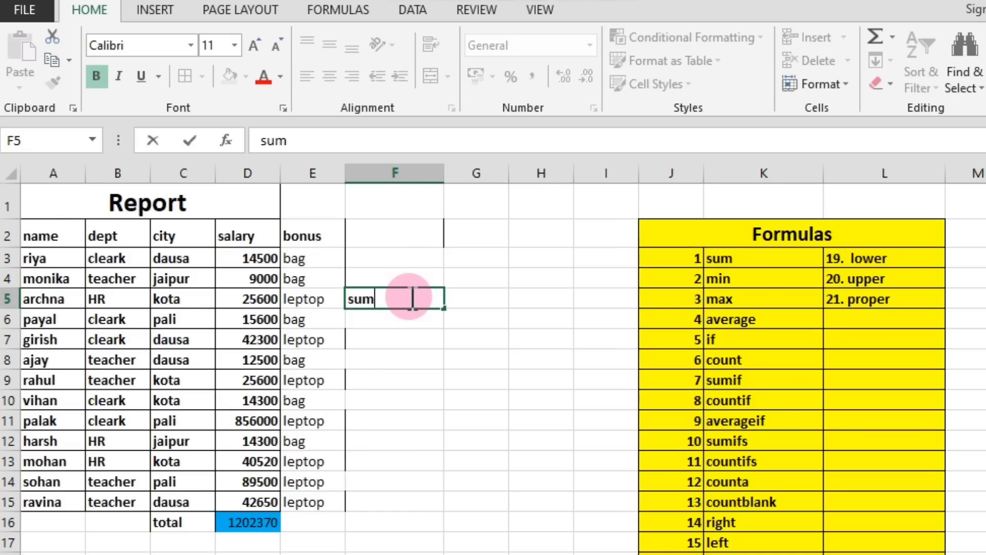
{"action": "type", "text": "ifs"}
{"action": "key", "text": "Return"}
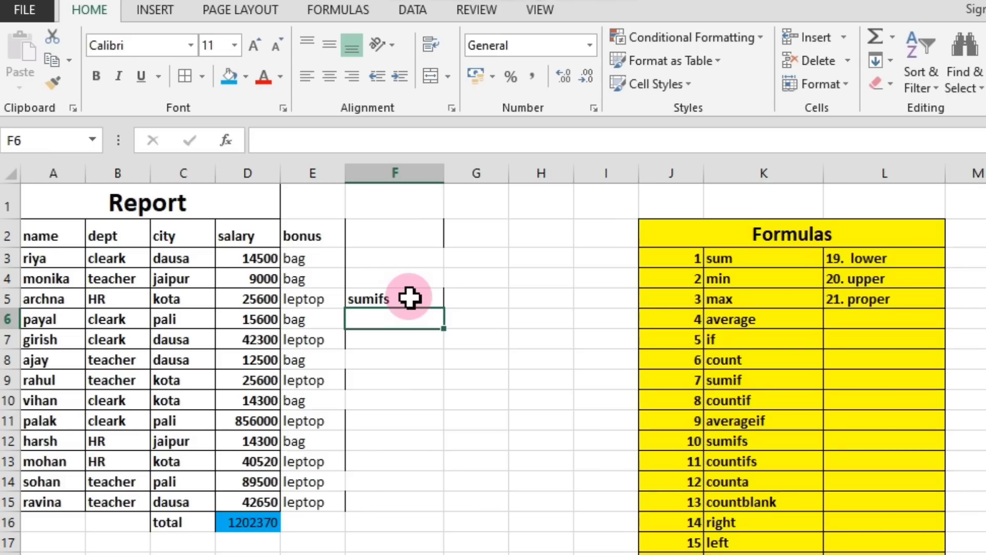
Start a SUMIFS formula in F6 with sum range D2:D15, first criteria range B2:B15 and first criterion B3.
{"action": "type", "text": "="}
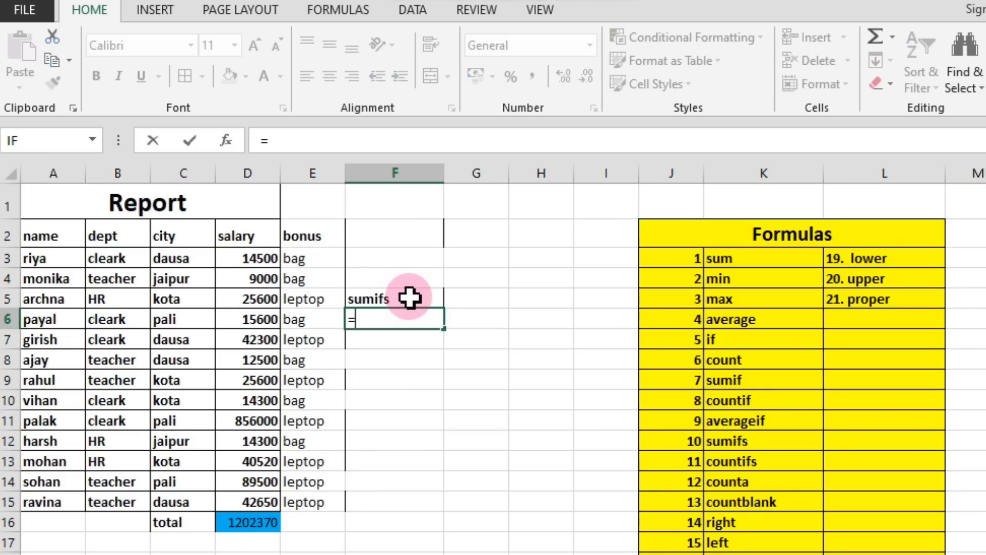
{"action": "type", "text": "sumi"}
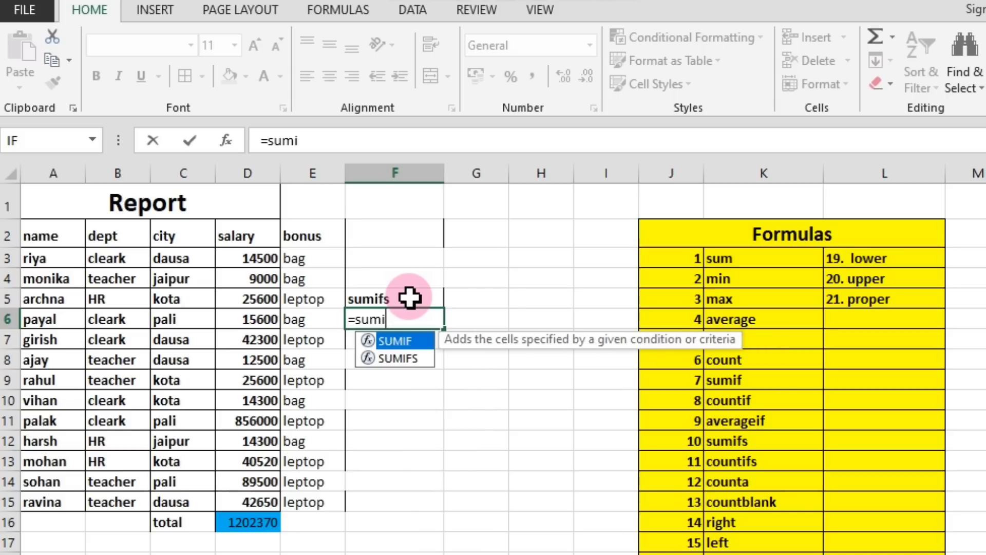
{"action": "type", "text": "fs"}
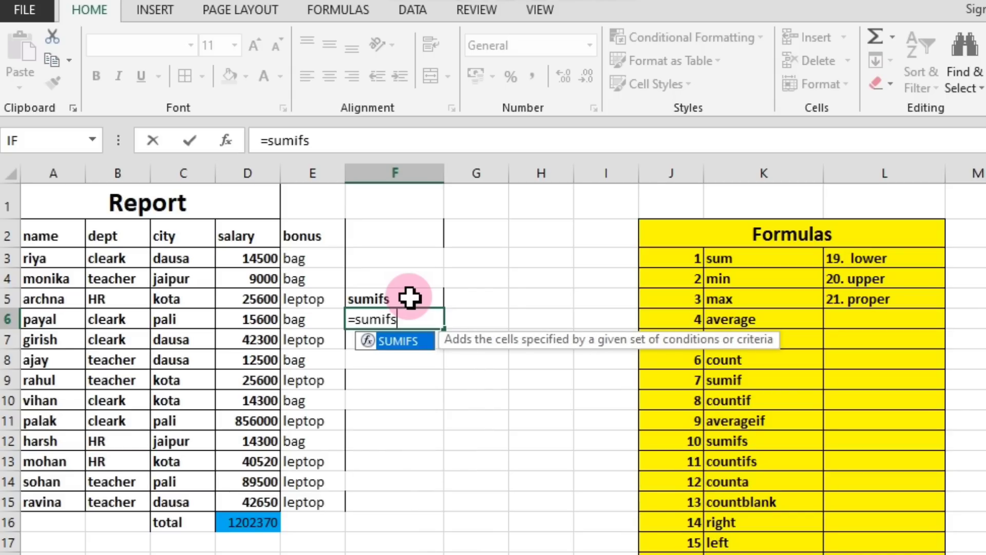
{"action": "type", "text": "("}
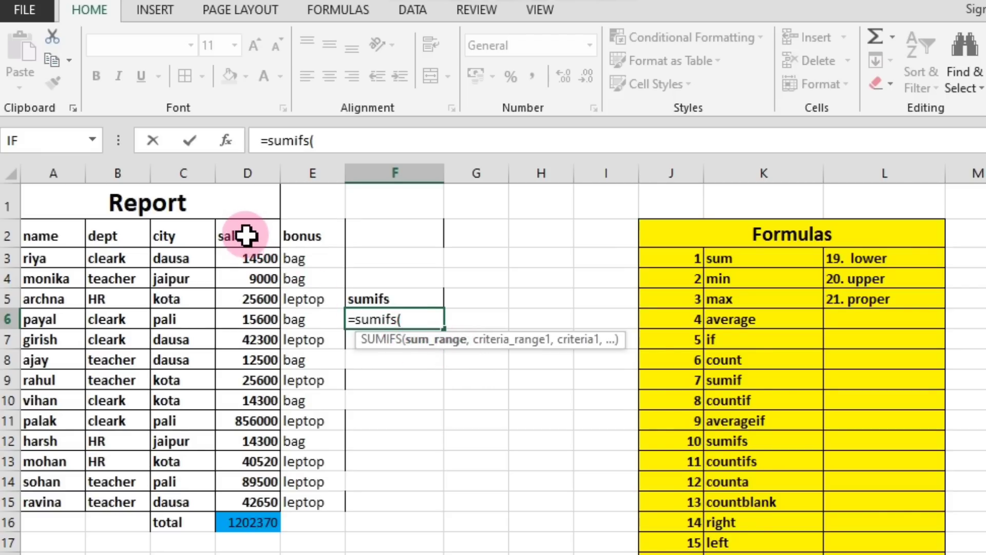
{"action": "left_click_drag", "start_coordinate": [248, 233], "coordinate": [257, 502]}
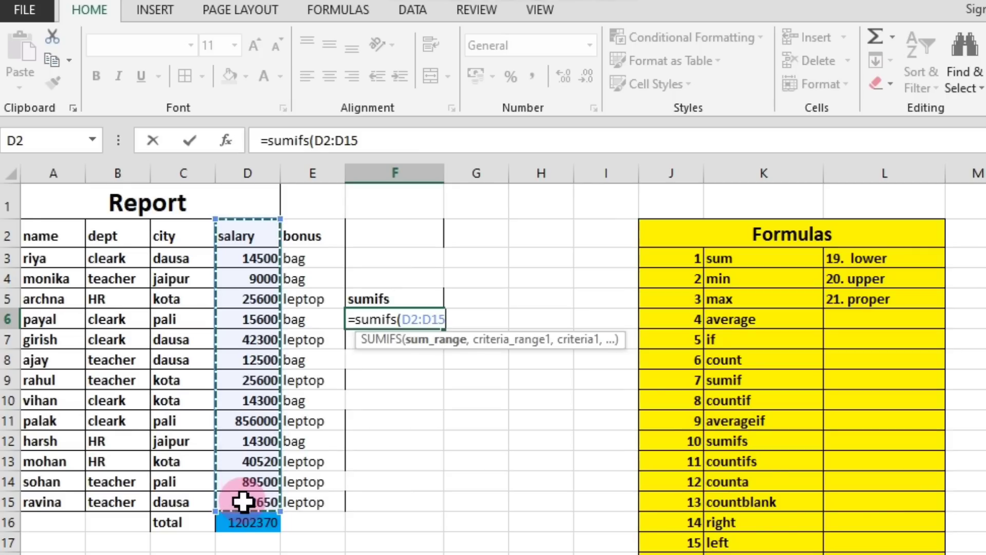
{"action": "type", "text": ","}
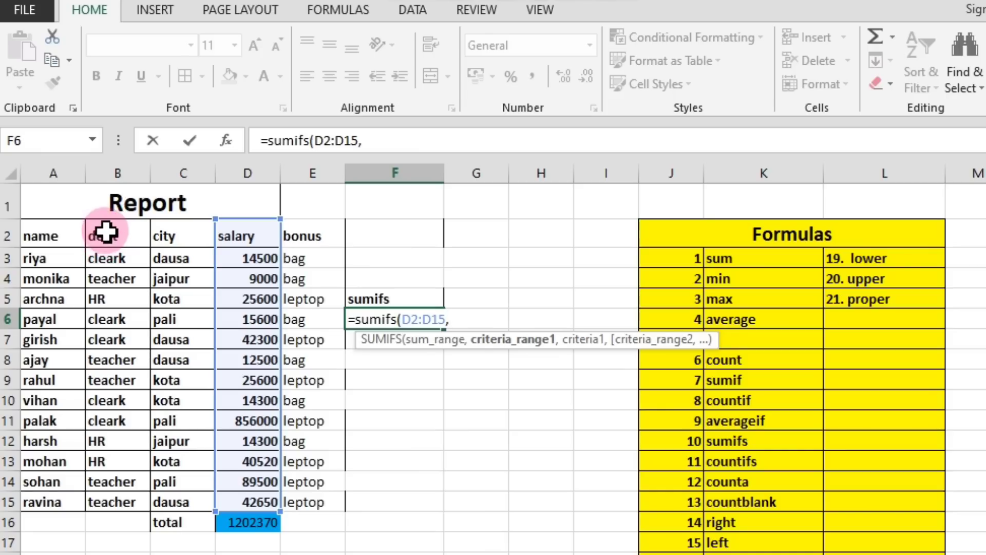
{"action": "left_click_drag", "start_coordinate": [104, 231], "coordinate": [115, 493]}
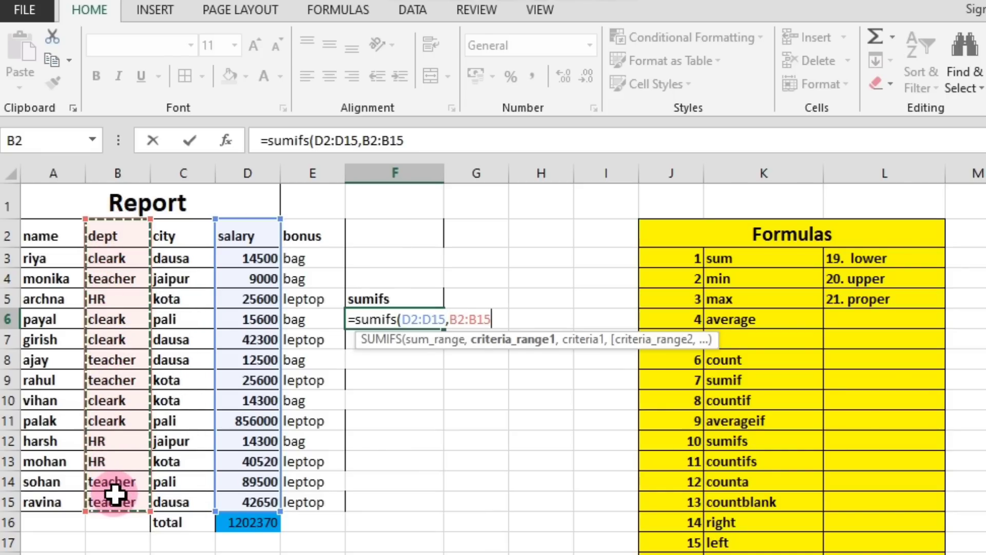
{"action": "type", "text": ","}
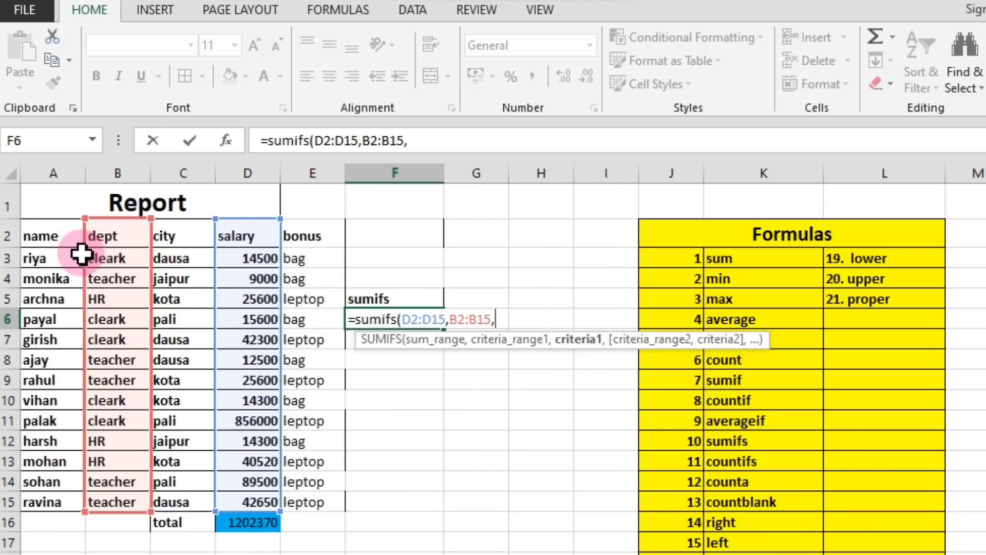
{"action": "left_click", "coordinate": [108, 257]}
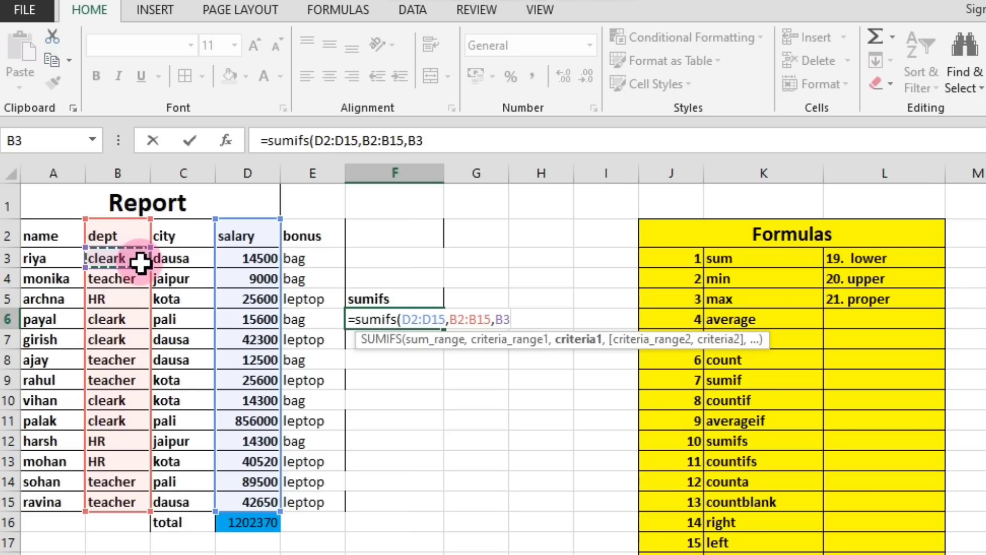
{"action": "type", "text": ","}
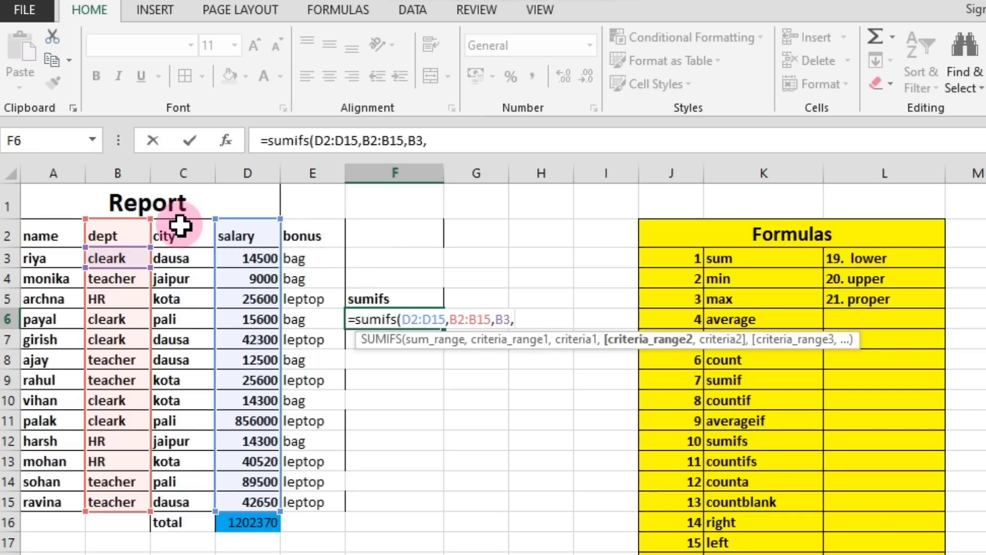
Complete the SUMIFS formula in F6 with second criteria range C2:C15 and second criterion C3.
{"action": "left_click_drag", "start_coordinate": [180, 225], "coordinate": [196, 500]}
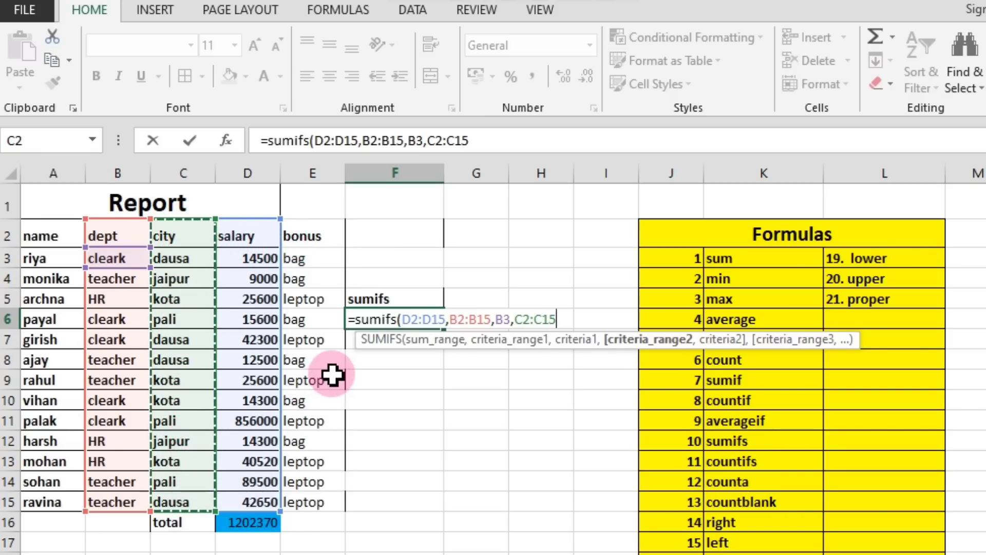
{"action": "type", "text": ","}
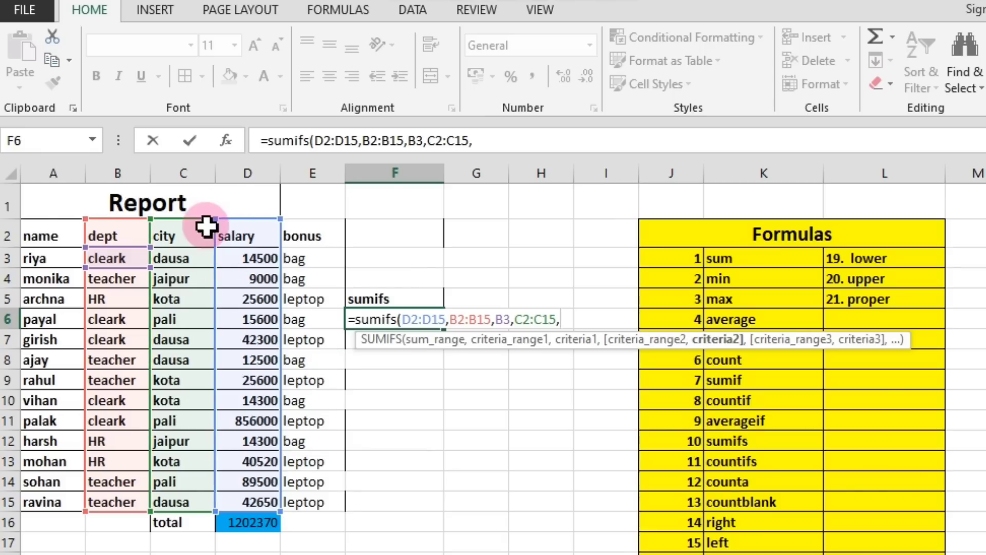
{"action": "left_click", "coordinate": [176, 257]}
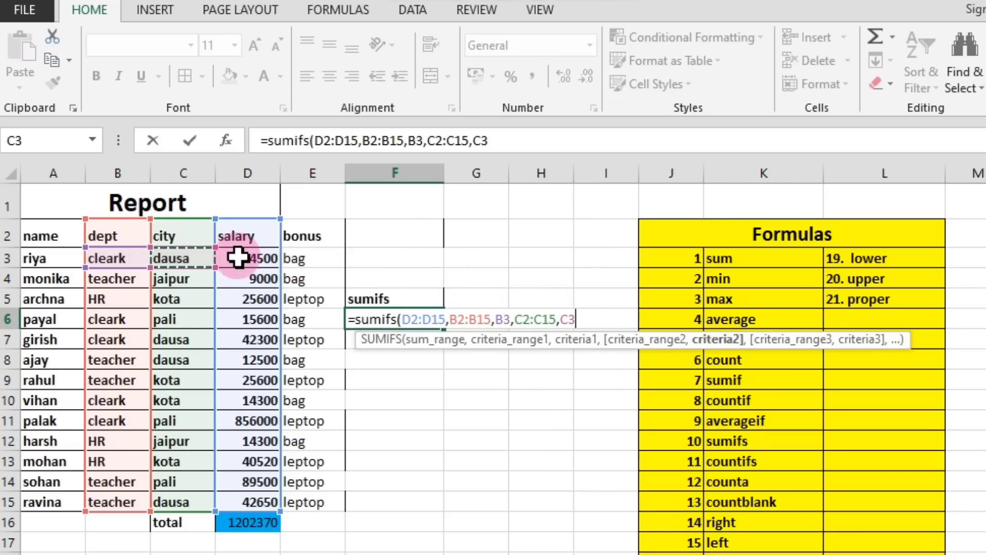
{"action": "type", "text": ")"}
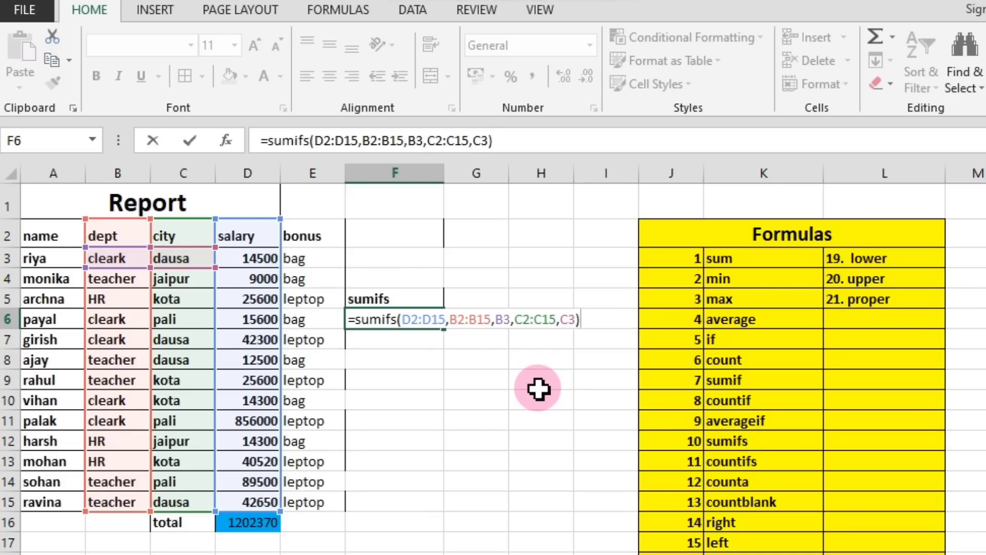
{"action": "key", "text": "Return"}
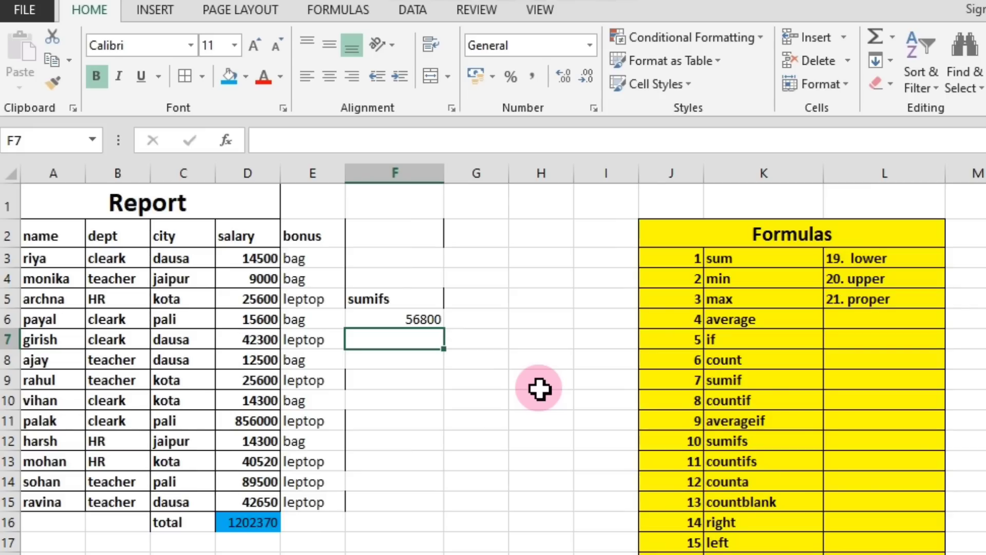
Clear F6 and begin a new SUMIFS formula there with D2:D15 as the sum range.
{"action": "left_click", "coordinate": [393, 314]}
{"action": "key", "text": "Delete"}
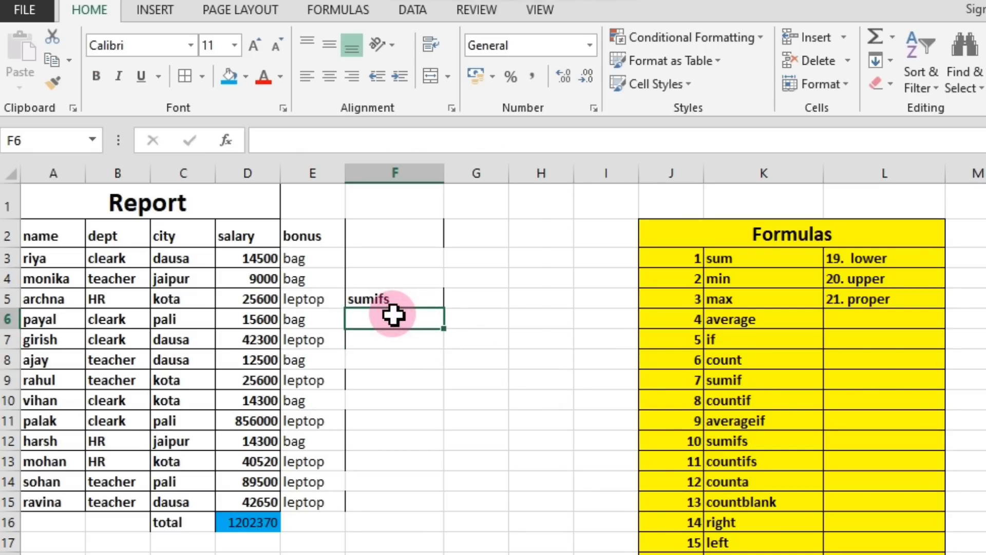
{"action": "type", "text": "=s"}
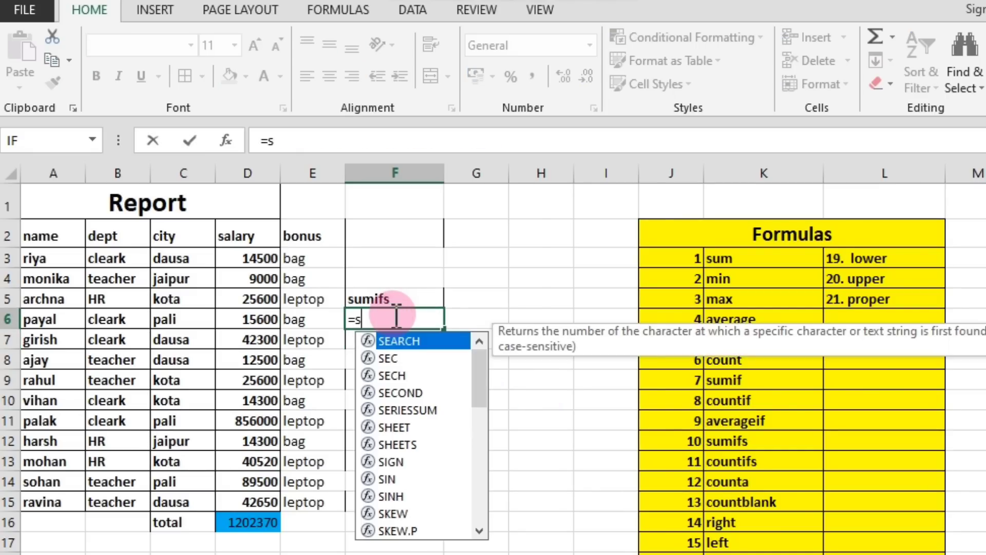
{"action": "type", "text": "umif"}
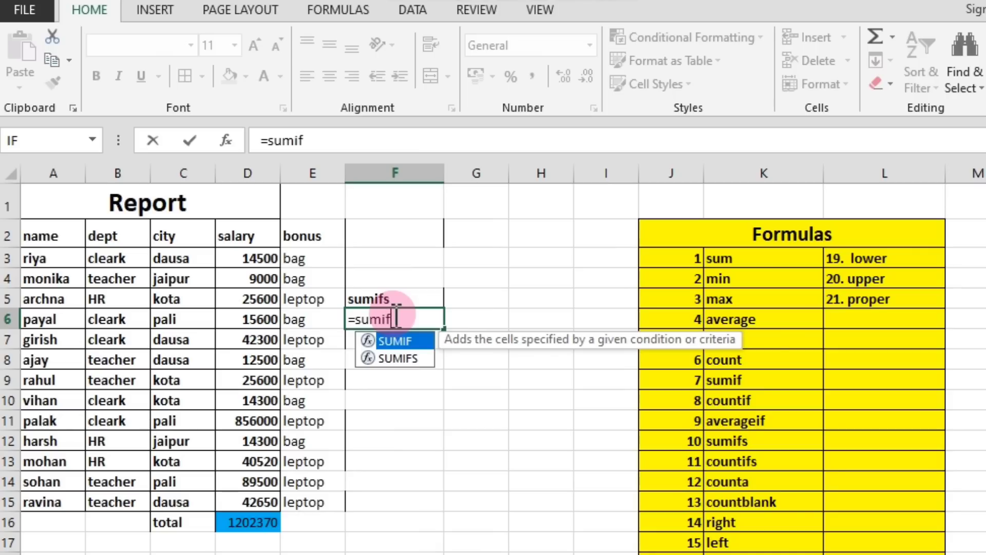
{"action": "type", "text": "s("}
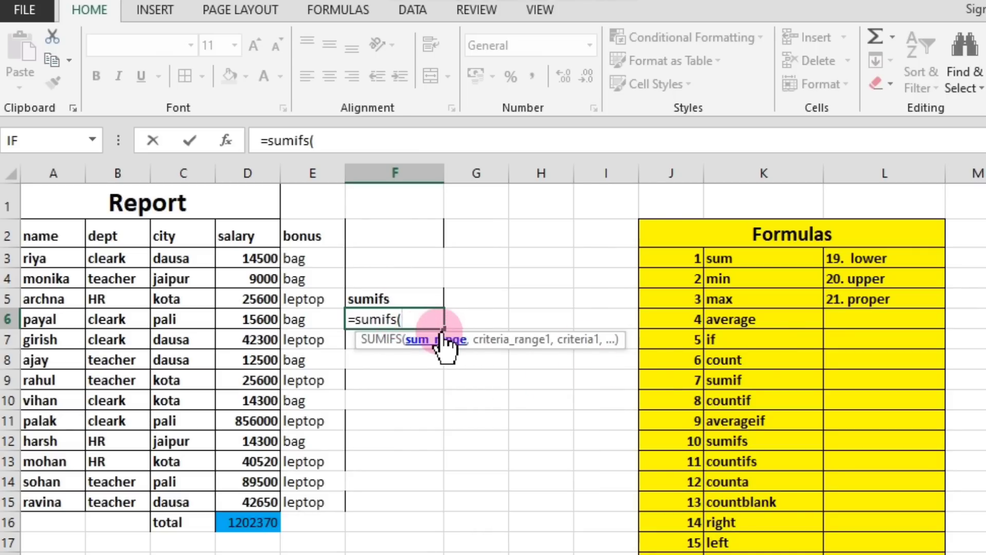
{"action": "left_click_drag", "start_coordinate": [244, 236], "coordinate": [242, 495]}
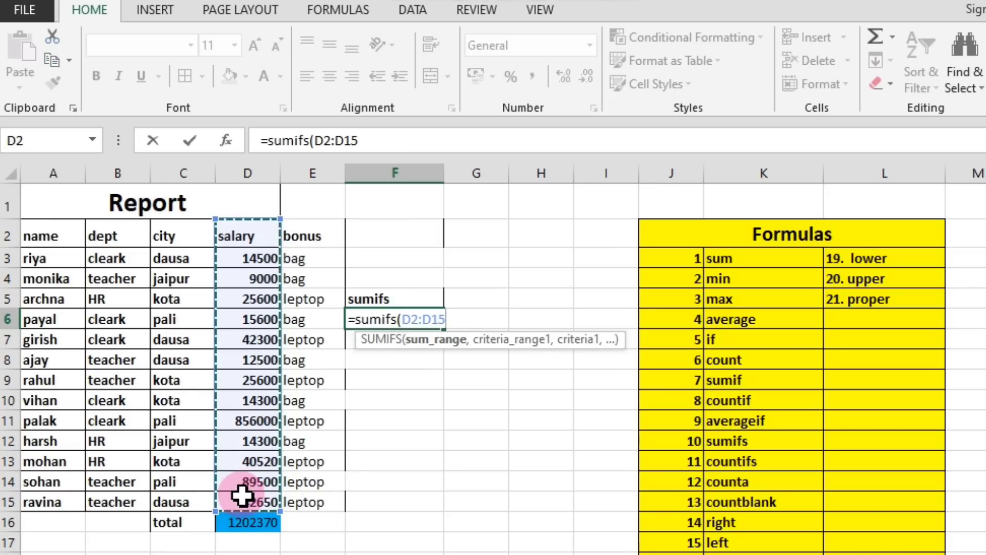
{"action": "type", "text": ","}
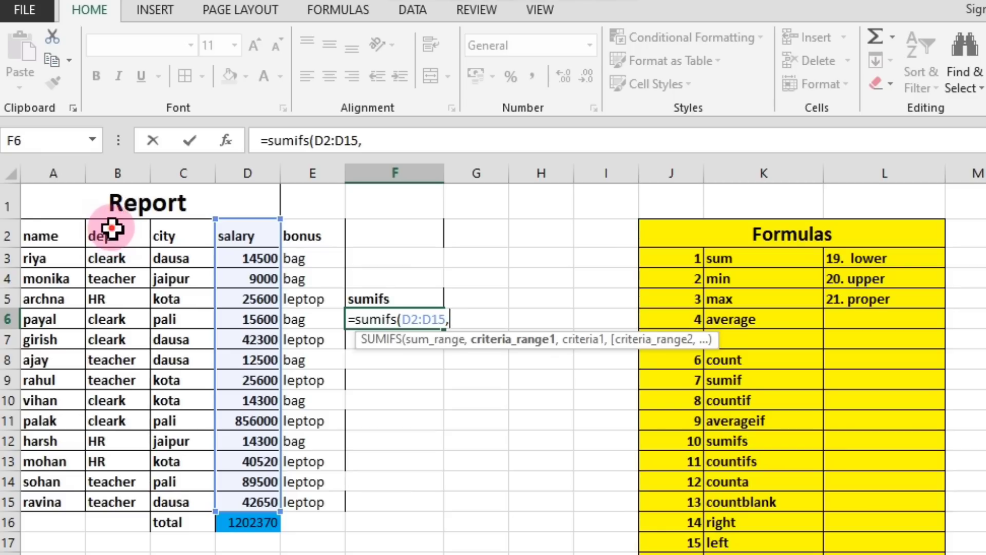
Add B2:B15 as the first criteria range and B3 as its criterion in the SUMIFS formula.
{"action": "left_click_drag", "start_coordinate": [111, 229], "coordinate": [106, 502]}
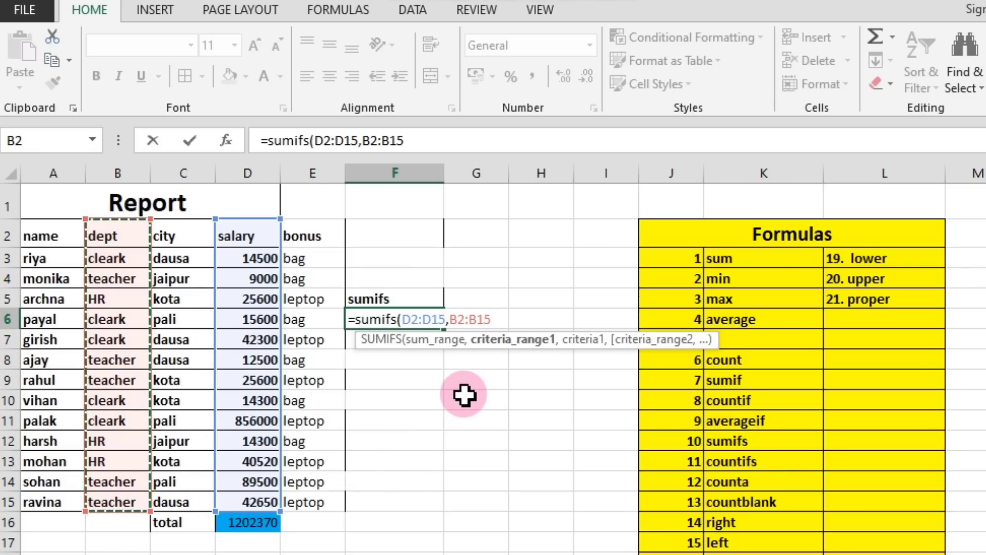
{"action": "type", "text": ","}
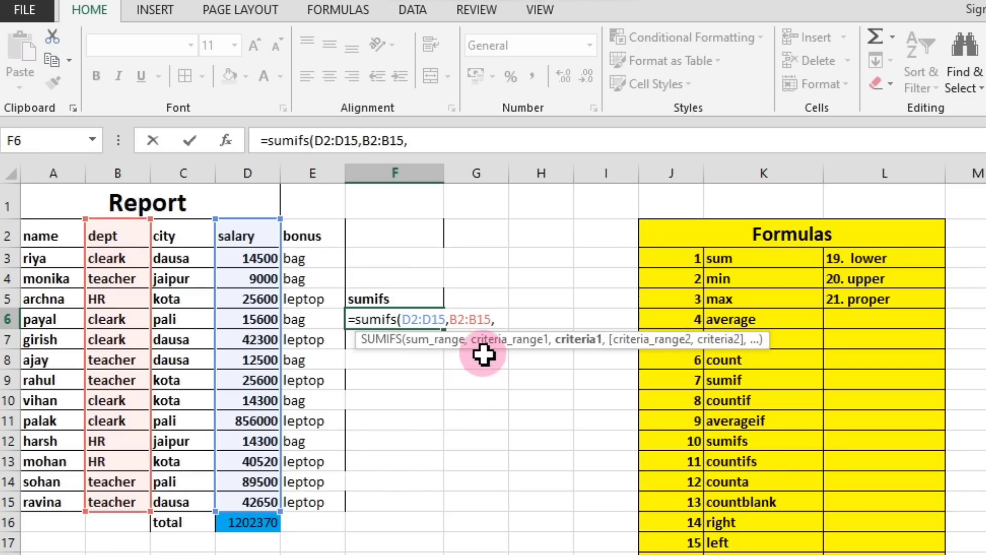
{"action": "left_click", "coordinate": [98, 257]}
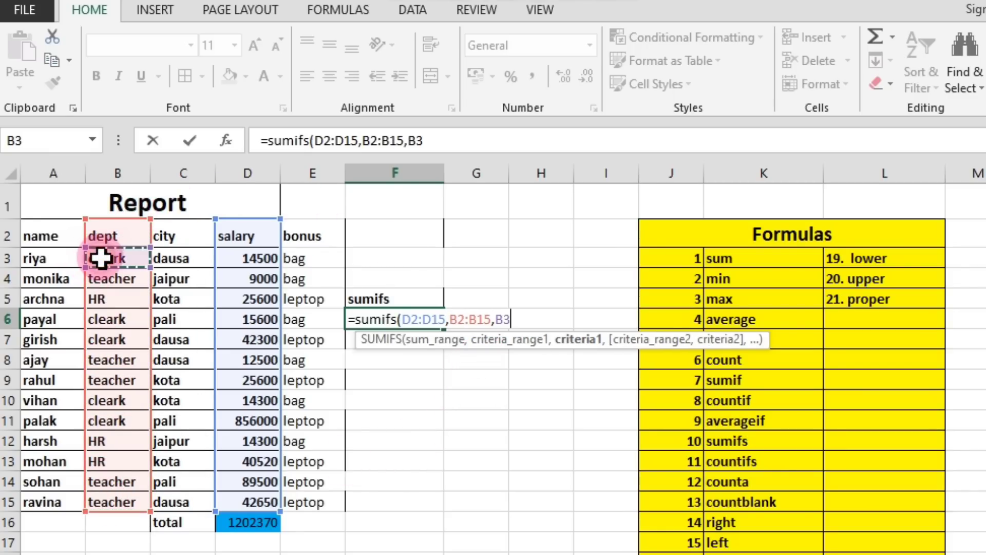
{"action": "type", "text": ","}
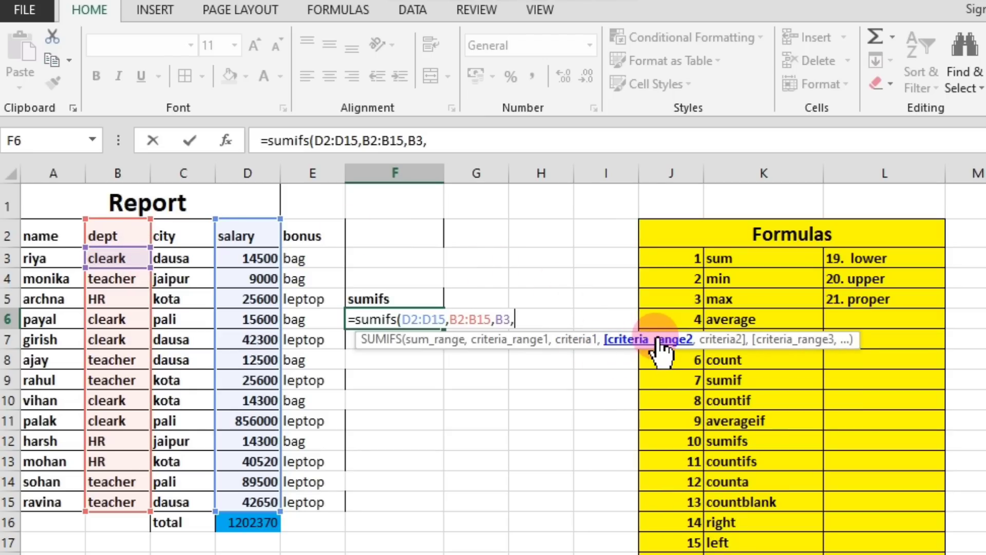
Finish the SUMIFS formula in F6 with second criteria range C2:C15 and criterion C3, and review the entered formula.
{"action": "left_click_drag", "start_coordinate": [172, 229], "coordinate": [195, 497]}
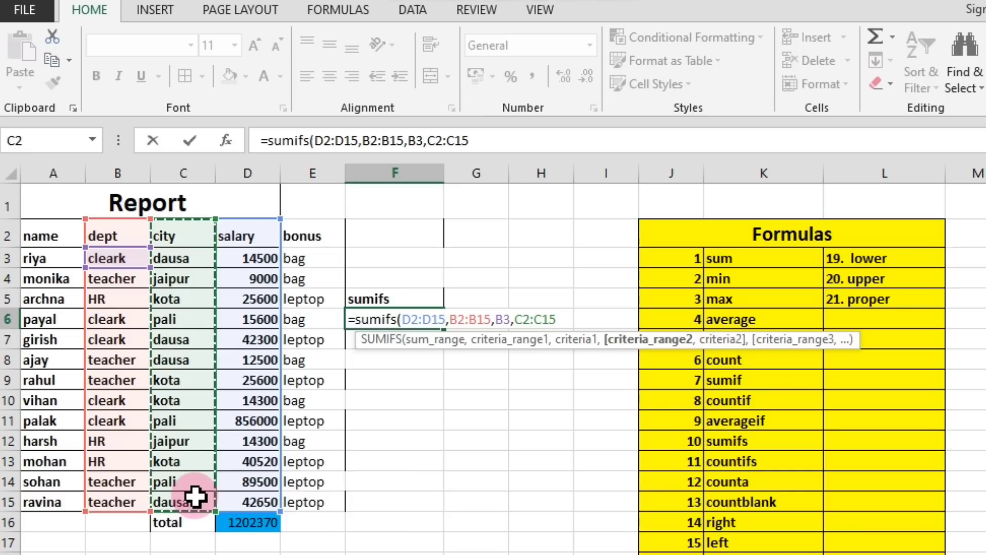
{"action": "type", "text": ","}
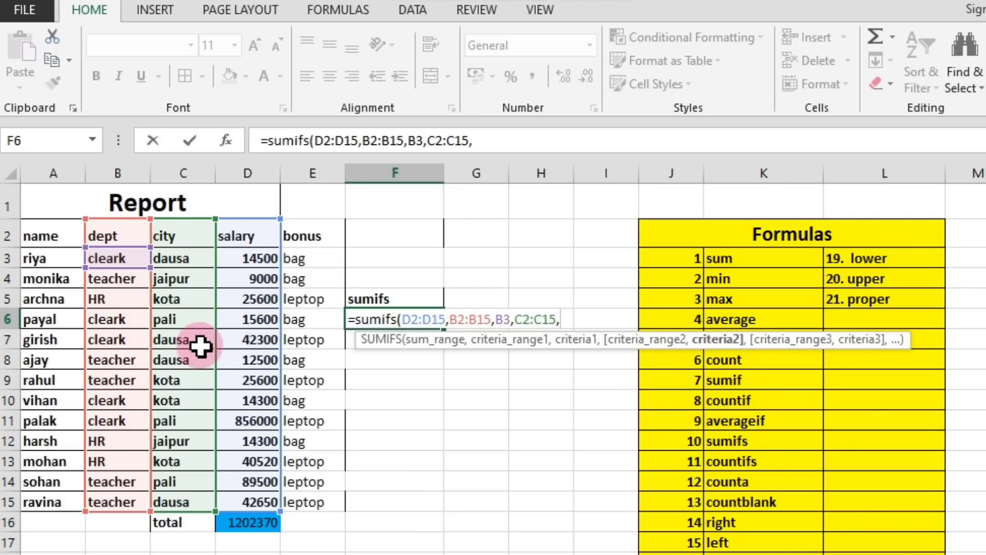
{"action": "left_click", "coordinate": [178, 258]}
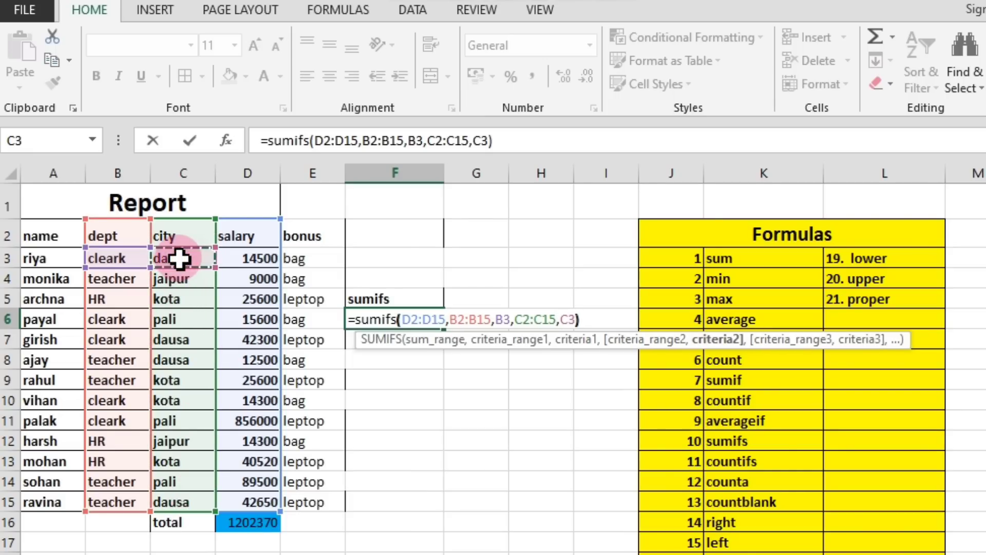
{"action": "type", "text": ")"}
{"action": "key", "text": "Return"}
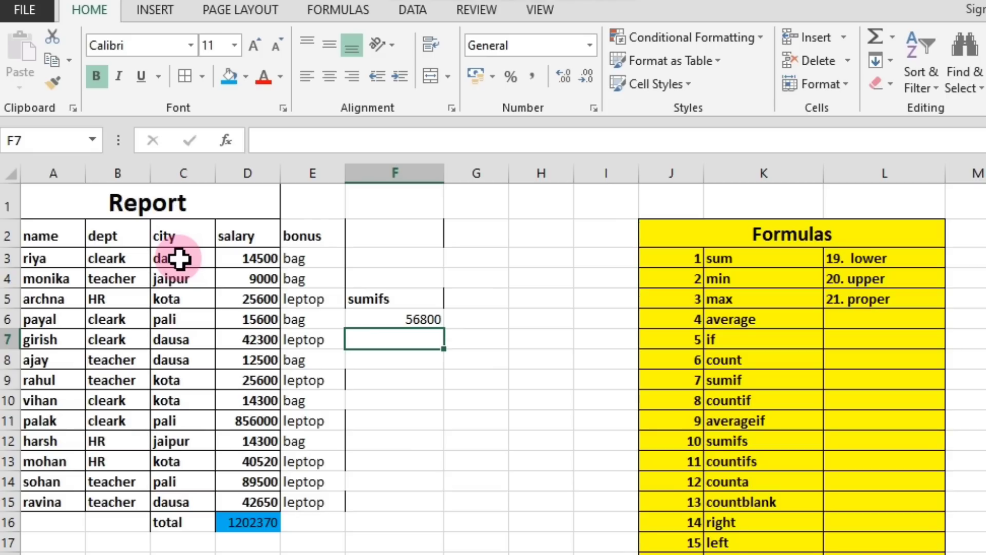
{"action": "left_click", "coordinate": [388, 313]}
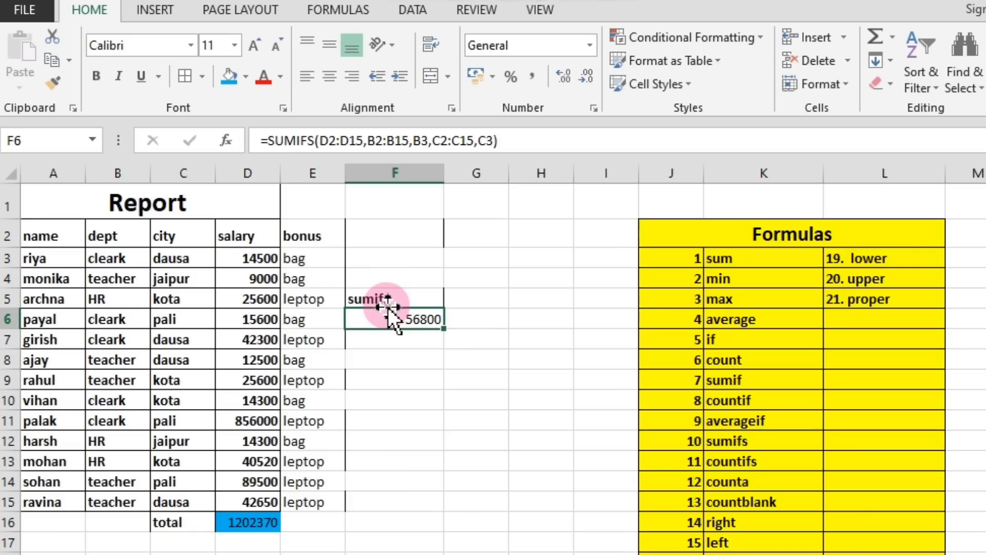
Enter the label "countifs" in H5 for the next formula in the Formulas list.
{"action": "left_click", "coordinate": [547, 363]}
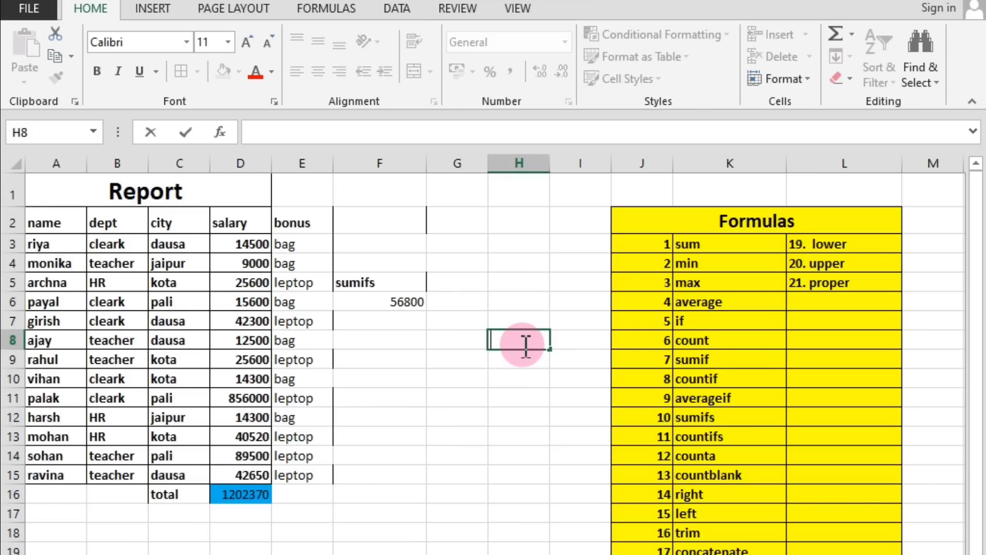
{"action": "left_click", "coordinate": [528, 383]}
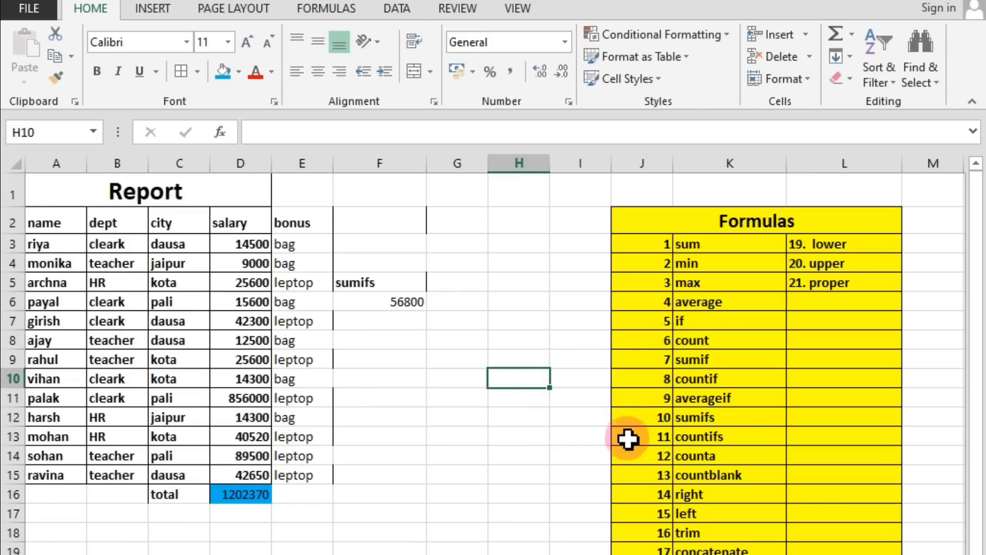
{"action": "left_click", "coordinate": [713, 422]}
{"action": "left_click", "coordinate": [716, 444]}
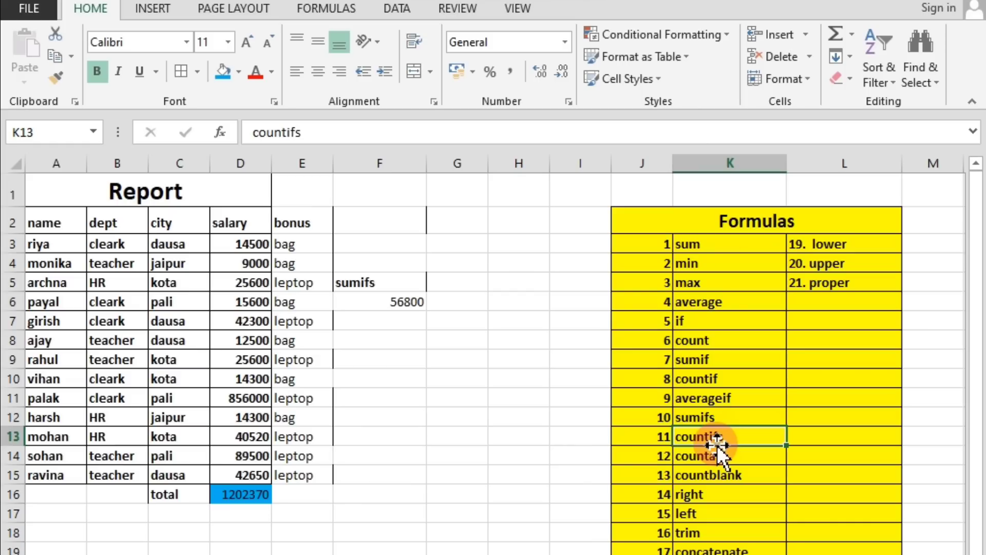
{"action": "left_click", "coordinate": [515, 321]}
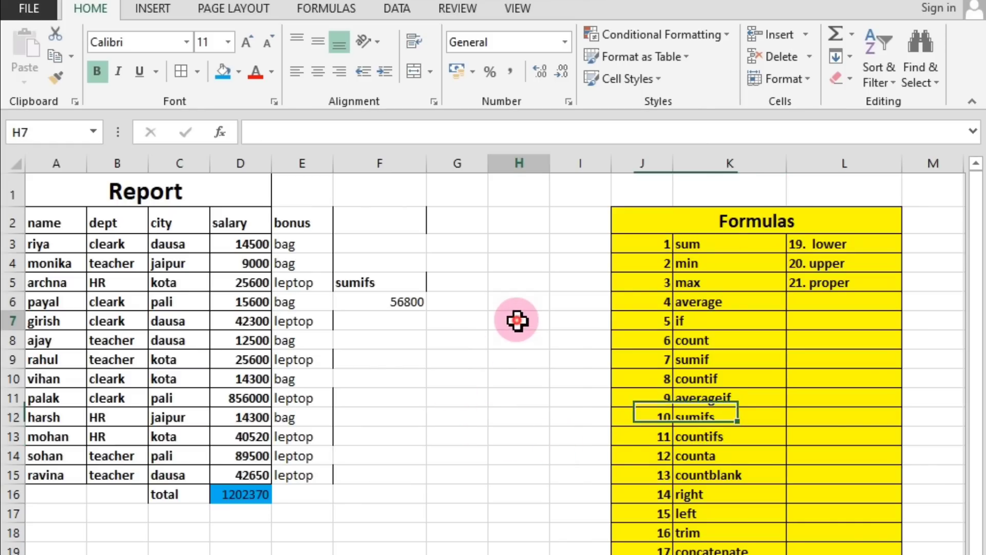
{"action": "left_click", "coordinate": [471, 286]}
{"action": "left_click", "coordinate": [503, 285]}
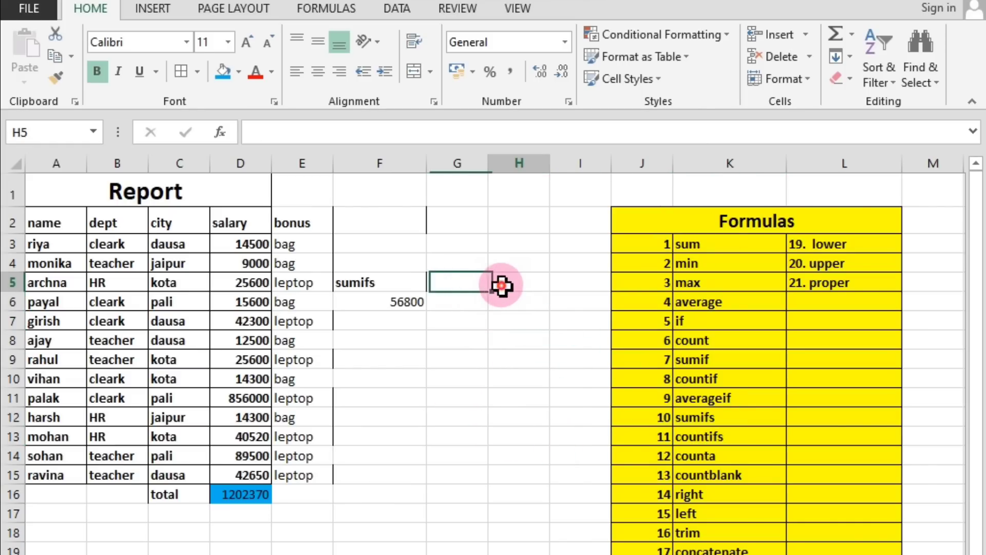
{"action": "type", "text": "co"}
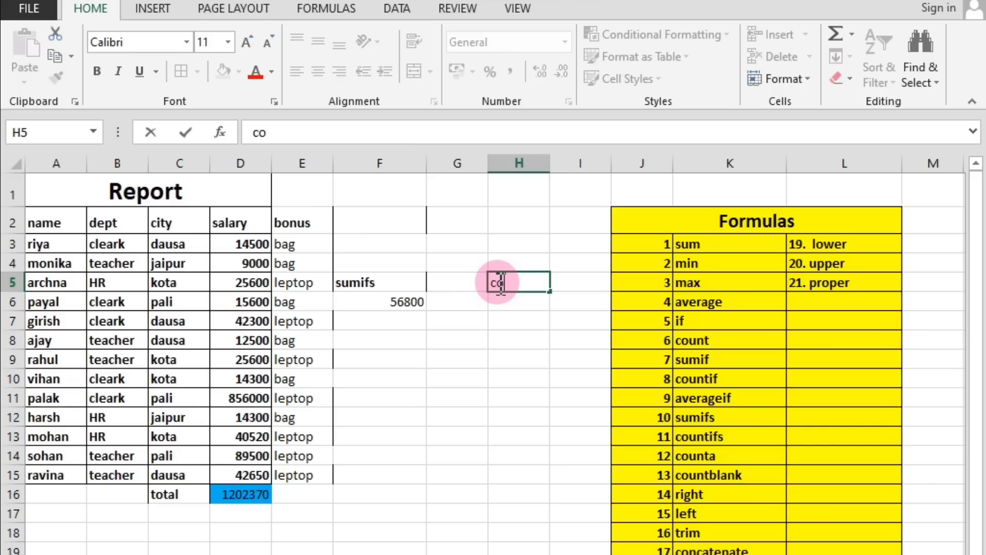
{"action": "type", "text": "untifs"}
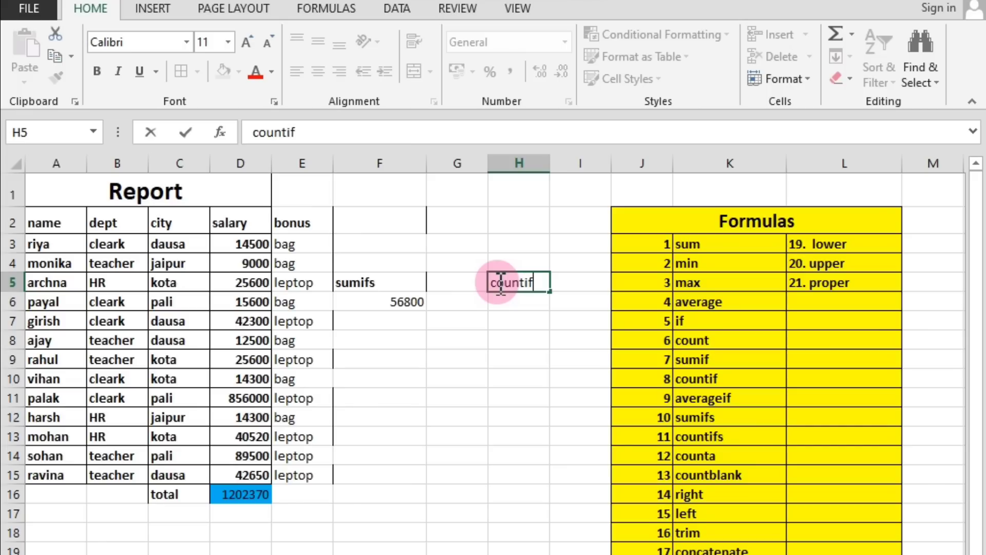
{"action": "left_click", "coordinate": [509, 307]}
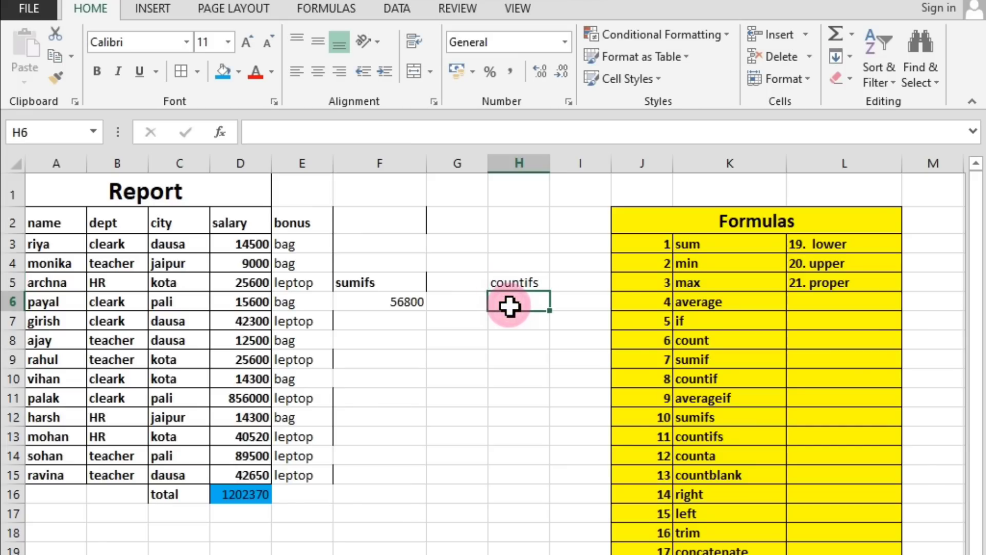
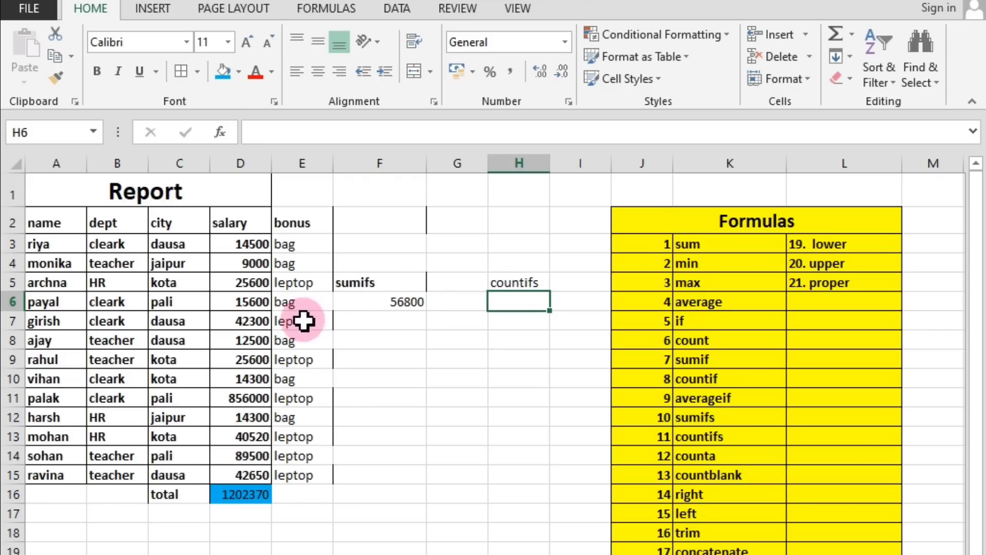
Examine the dept and city columns for rows that combine HR with kota.
{"action": "left_click", "coordinate": [166, 284]}
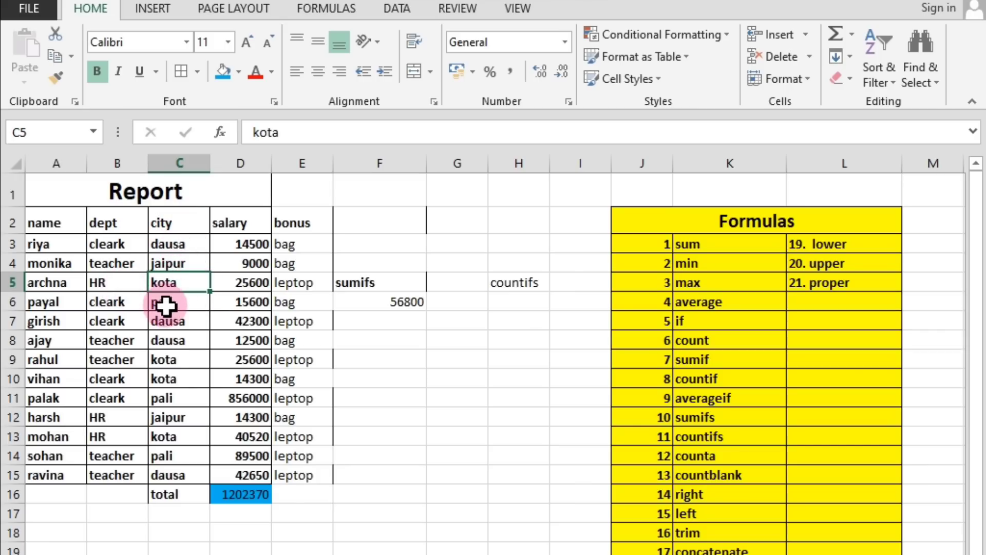
{"action": "left_click", "coordinate": [105, 283]}
{"action": "left_click", "coordinate": [167, 283]}
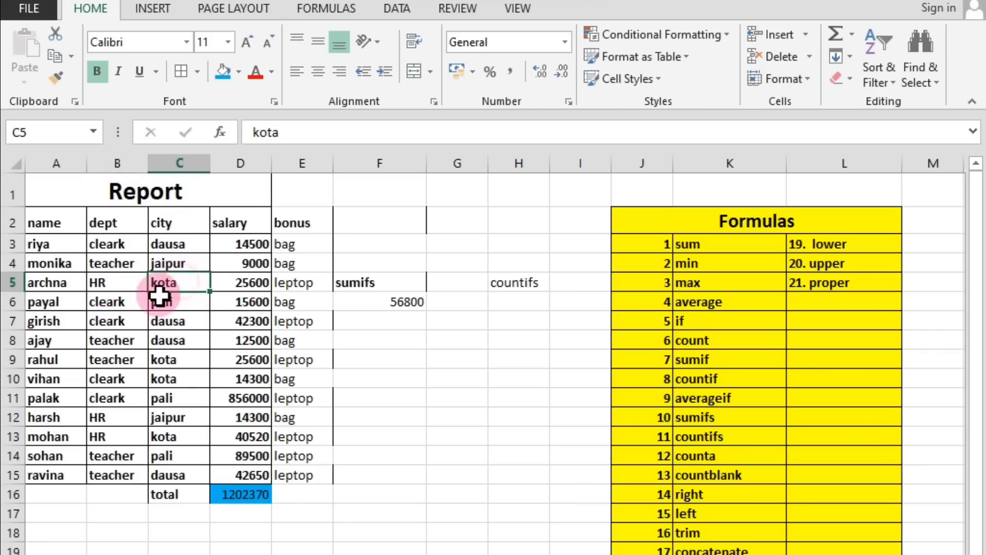
{"action": "left_click", "coordinate": [107, 417]}
{"action": "left_click", "coordinate": [188, 419]}
{"action": "left_click", "coordinate": [107, 437]}
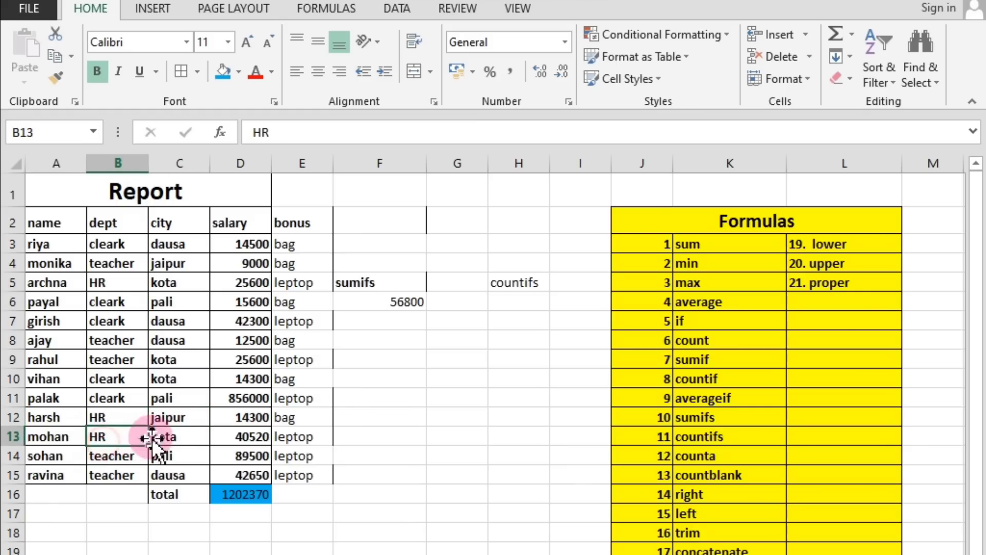
{"action": "left_click", "coordinate": [170, 438]}
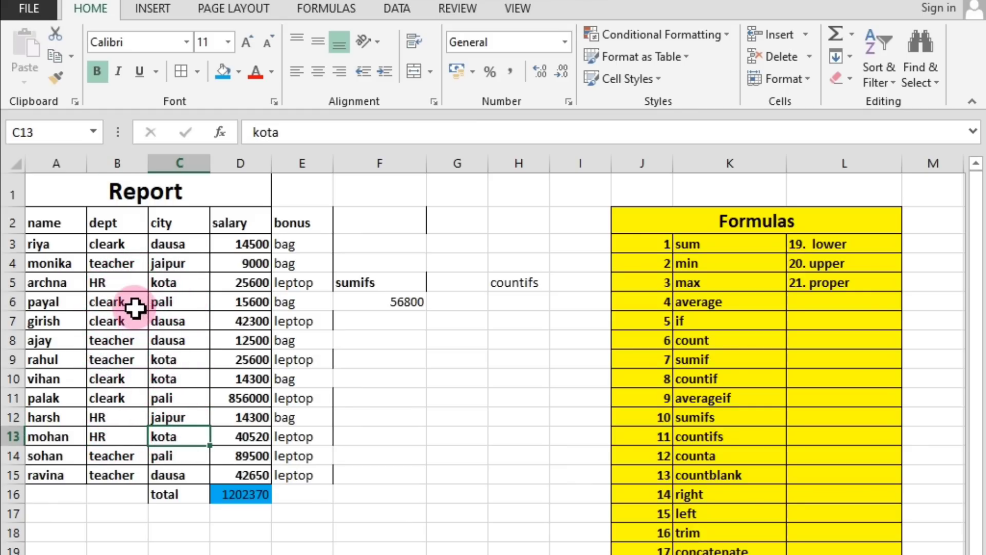
{"action": "left_click", "coordinate": [105, 288]}
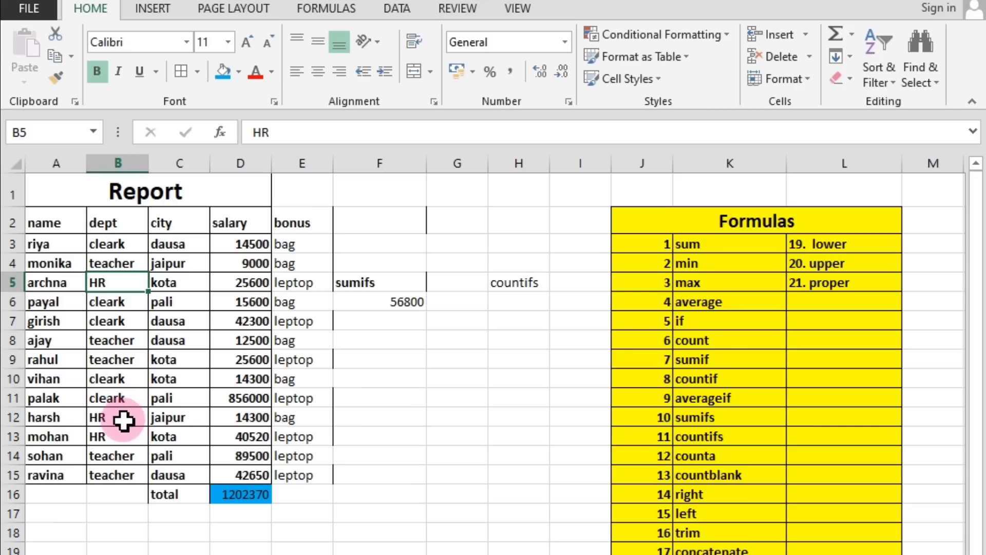
{"action": "left_click", "coordinate": [113, 442]}
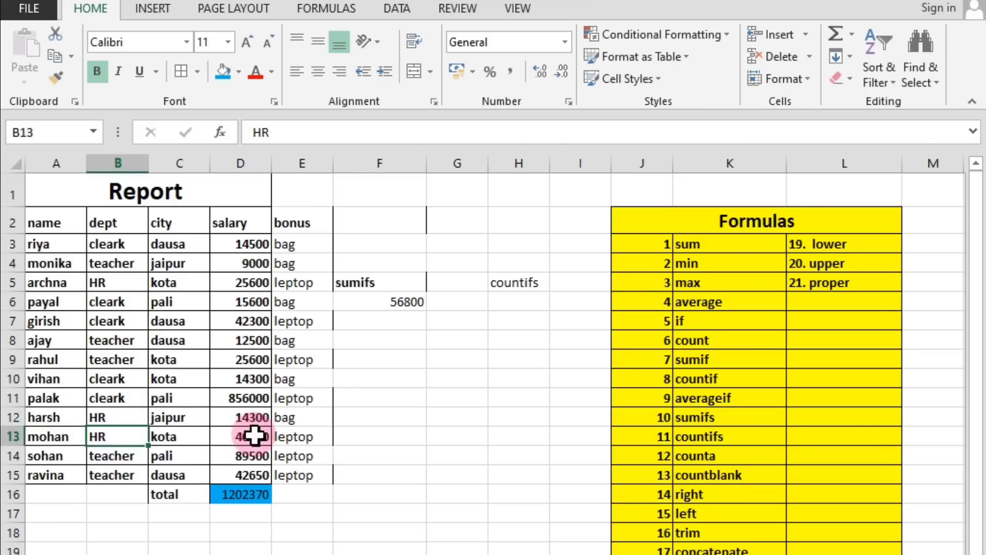
Begin a COUNTIFS formula in G8 with B2:B15 as the first criteria range and B5 as its criterion.
{"action": "left_click", "coordinate": [467, 384]}
{"action": "left_click", "coordinate": [447, 339]}
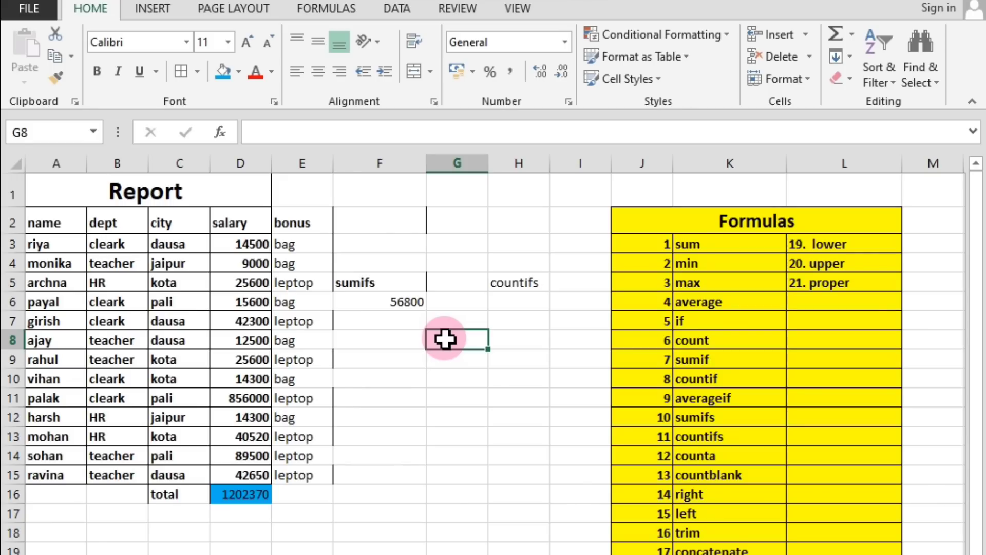
{"action": "type", "text": "=coun"}
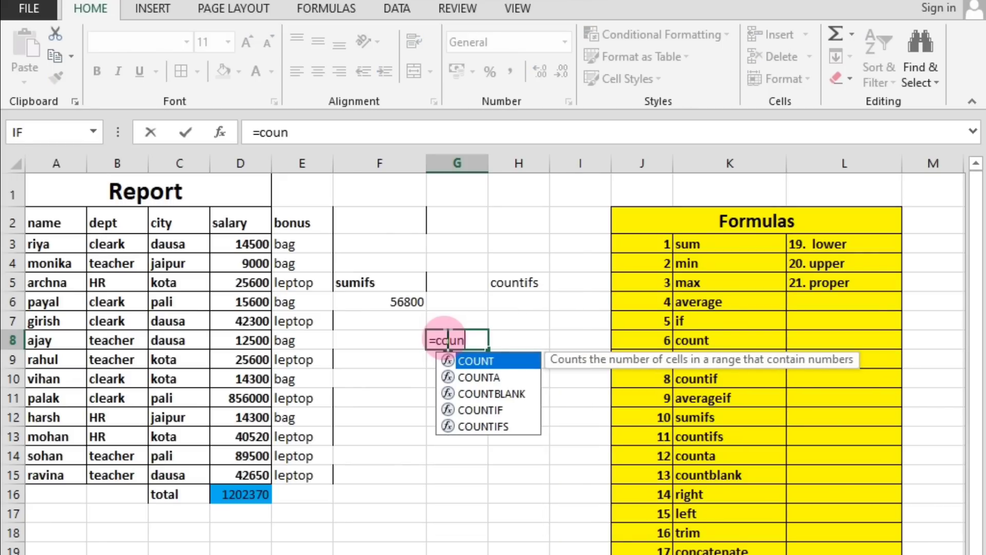
{"action": "type", "text": "tifs"}
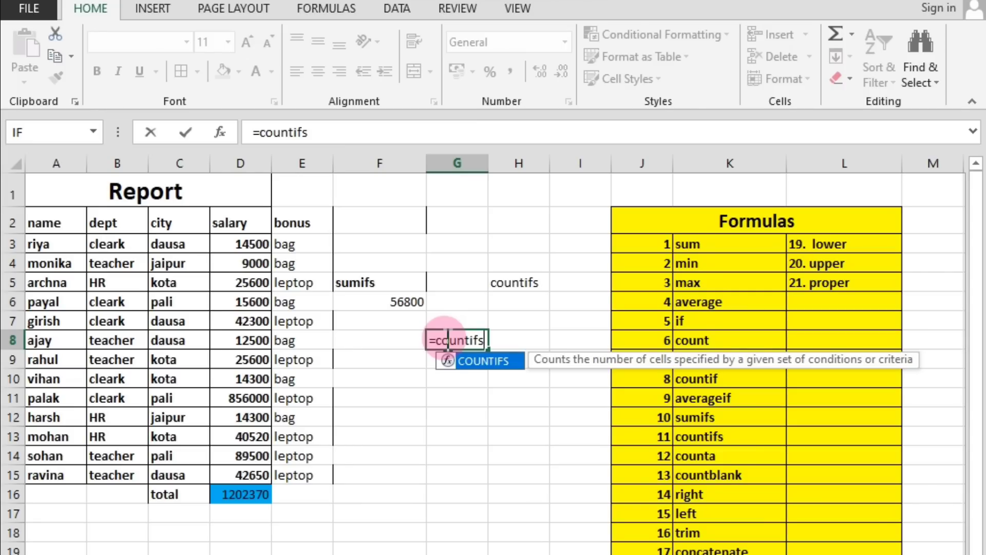
{"action": "type", "text": "("}
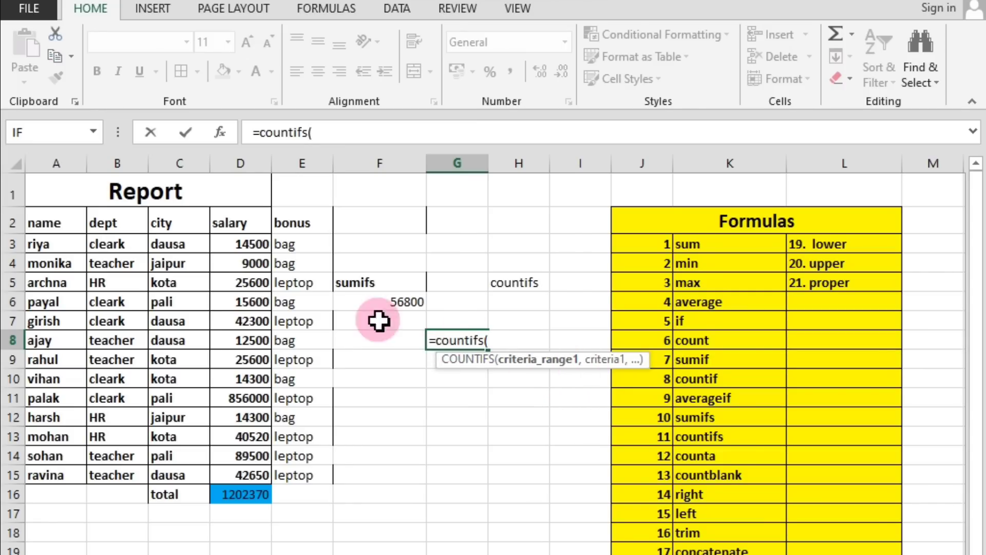
{"action": "left_click_drag", "start_coordinate": [109, 223], "coordinate": [100, 477]}
{"action": "type", "text": ","}
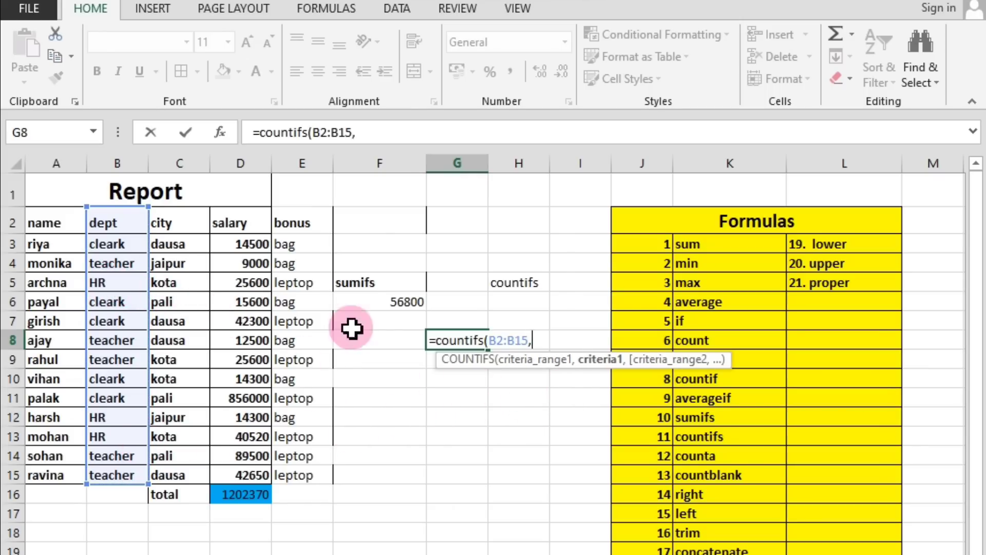
{"action": "left_click", "coordinate": [118, 284]}
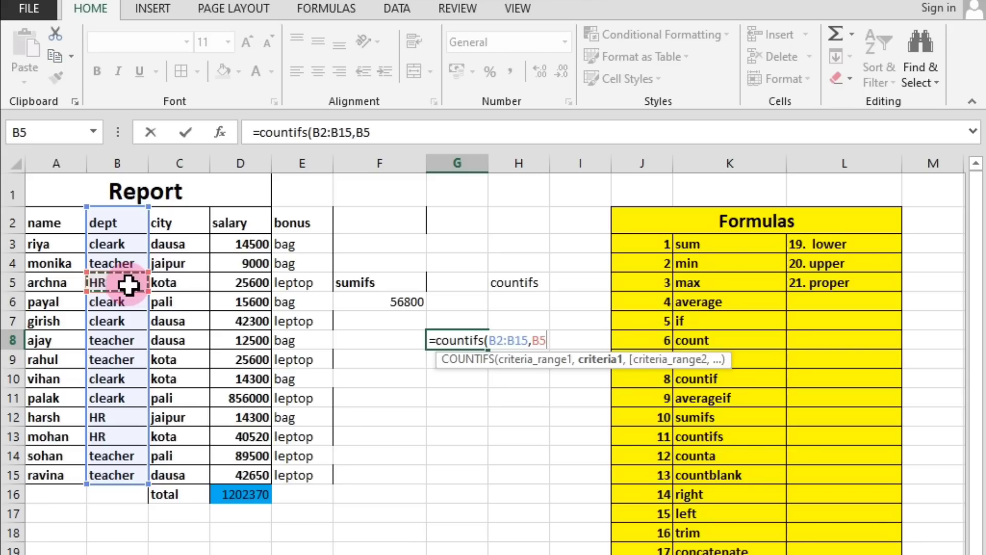
{"action": "type", "text": ","}
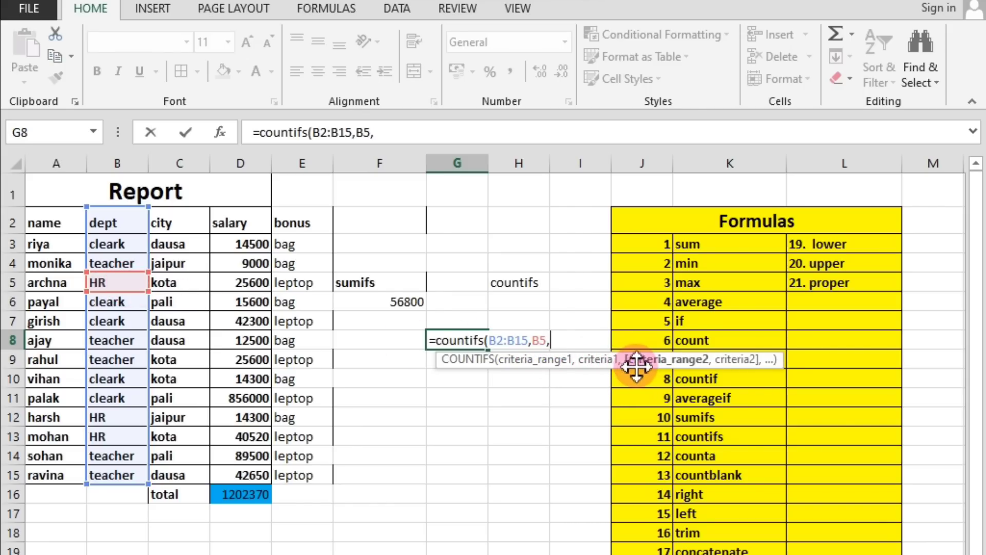
Finish the COUNTIFS formula in G8 with second criteria range C2:C15 and criterion C5, and review the entered formula.
{"action": "left_click_drag", "start_coordinate": [167, 222], "coordinate": [159, 471]}
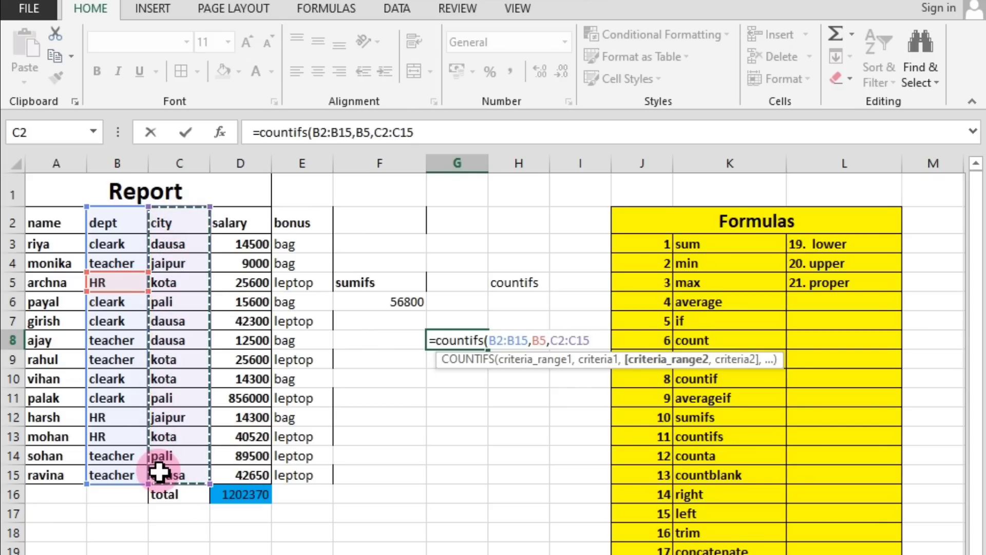
{"action": "type", "text": ","}
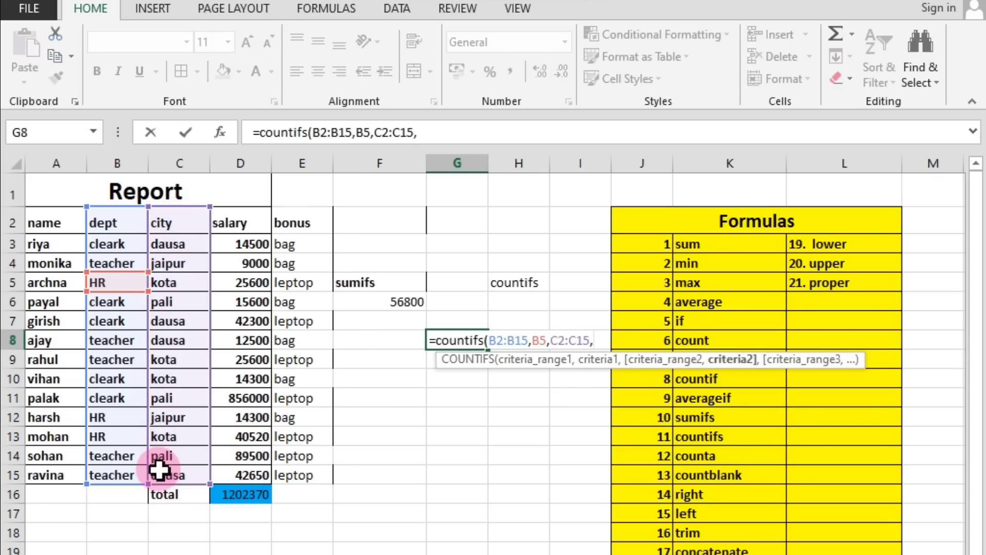
{"action": "left_click", "coordinate": [187, 281]}
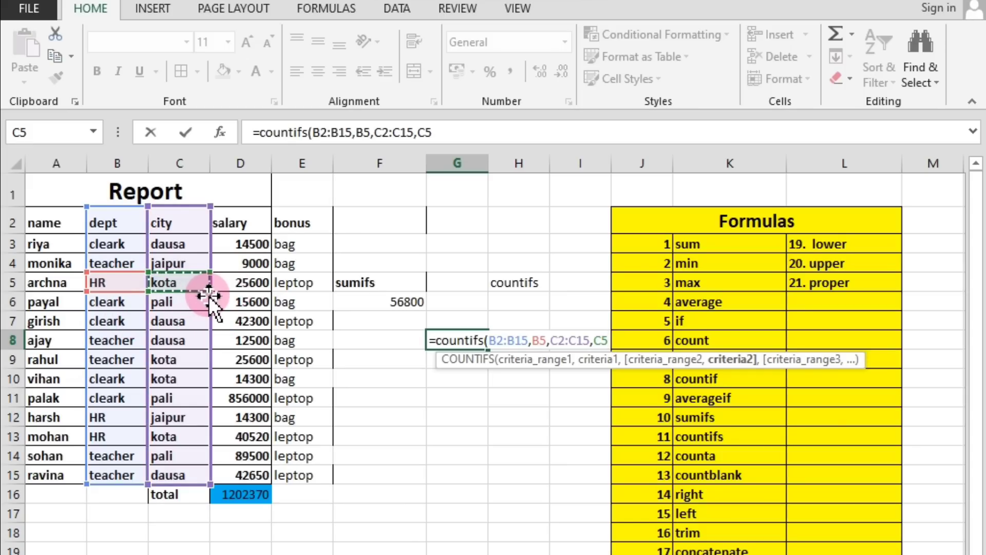
{"action": "key", "text": "Return"}
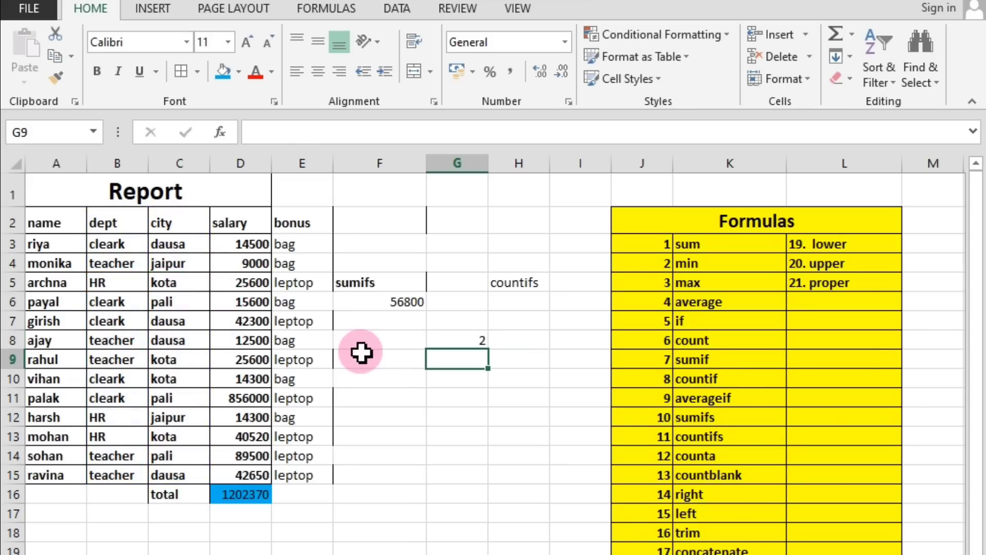
{"action": "left_click", "coordinate": [477, 334]}
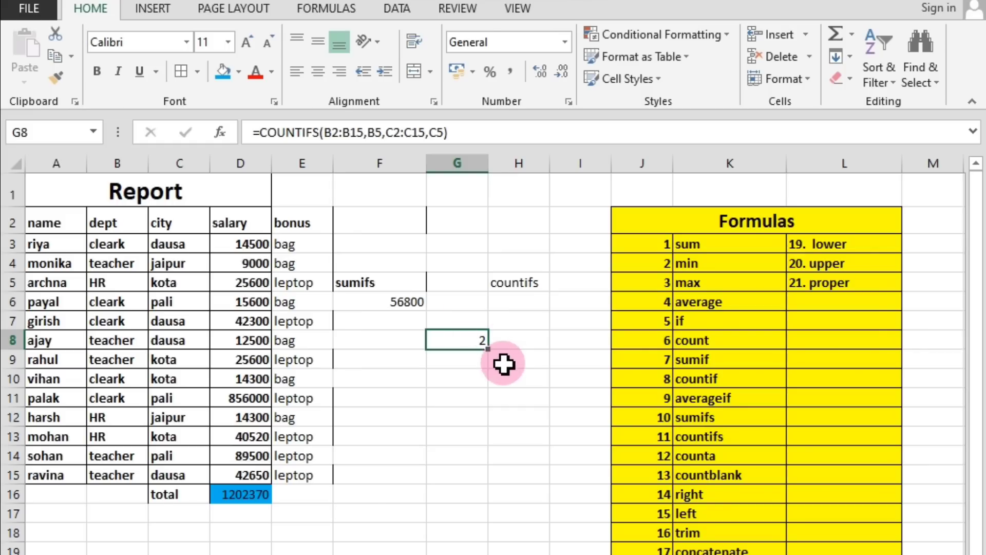
{"action": "left_click", "coordinate": [479, 377]}
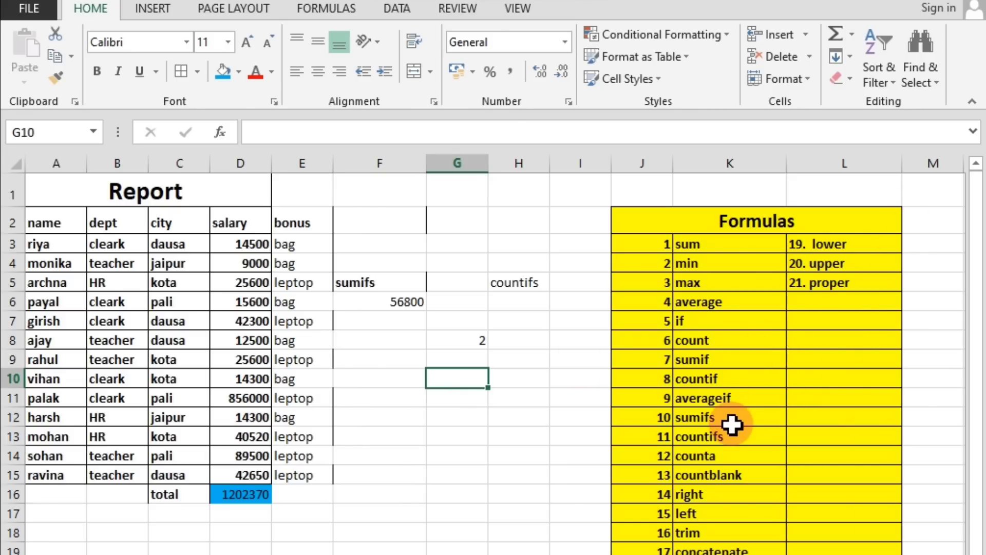
Check that counta is next in the Formulas list and clear the sumifs and countifs examples from F5:H8.
{"action": "left_click", "coordinate": [712, 456]}
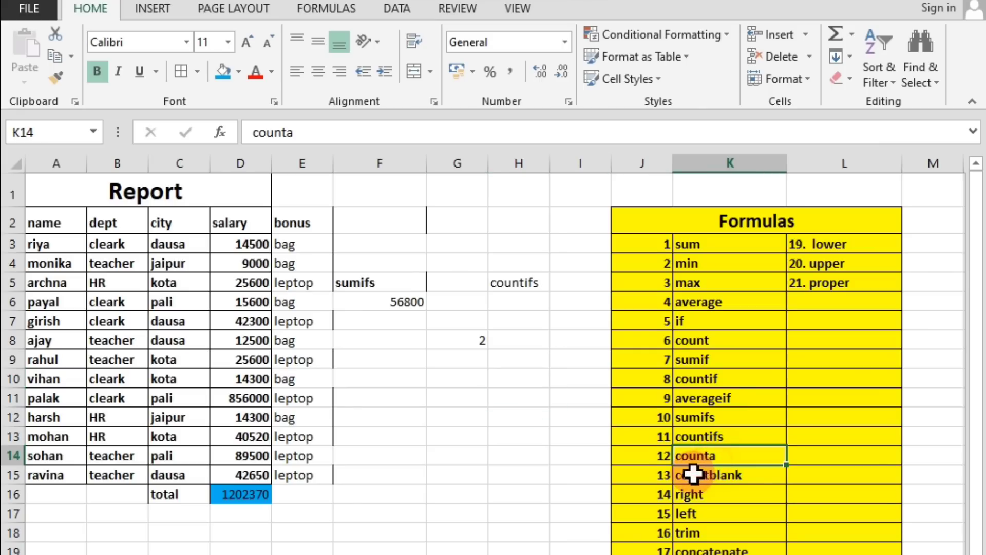
{"action": "left_click", "coordinate": [730, 442]}
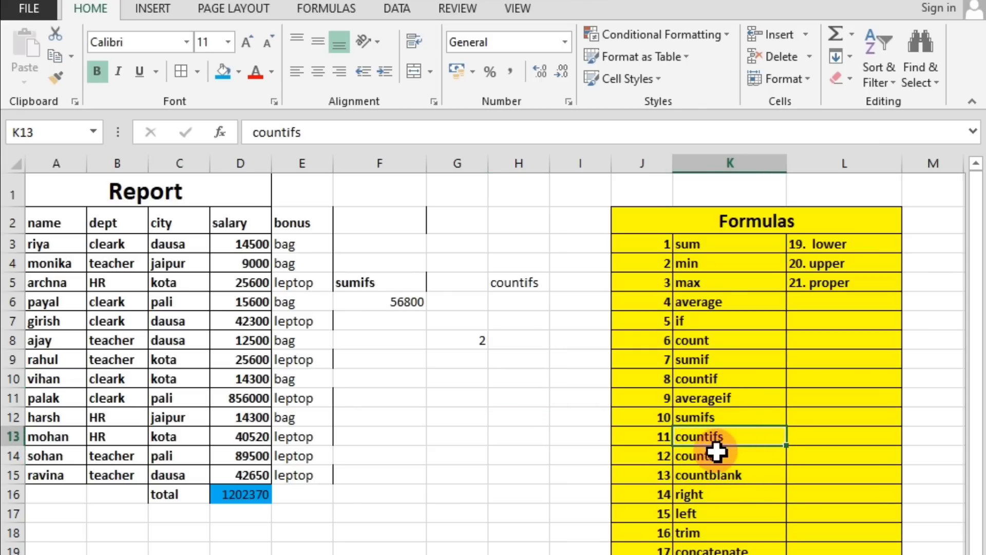
{"action": "left_click", "coordinate": [736, 460]}
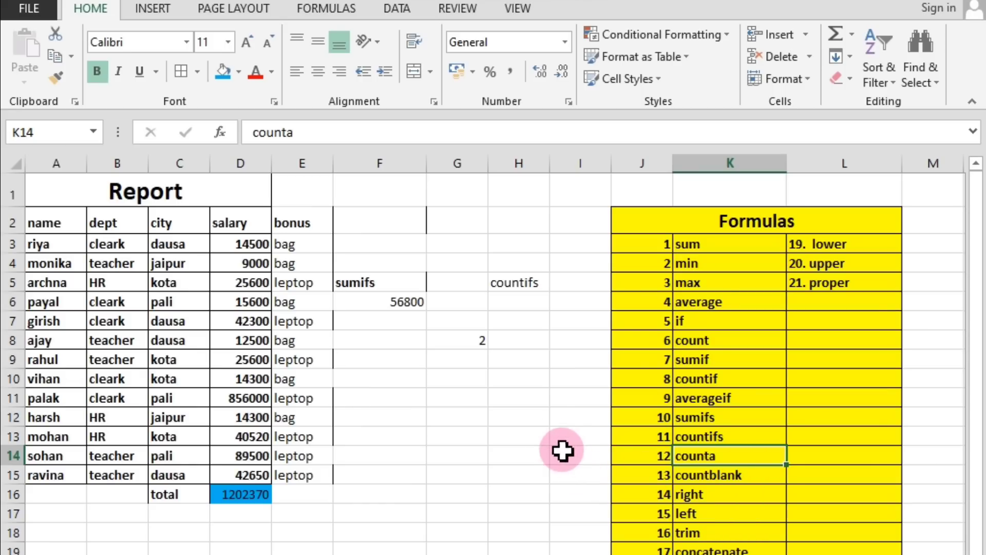
{"action": "left_click", "coordinate": [451, 398]}
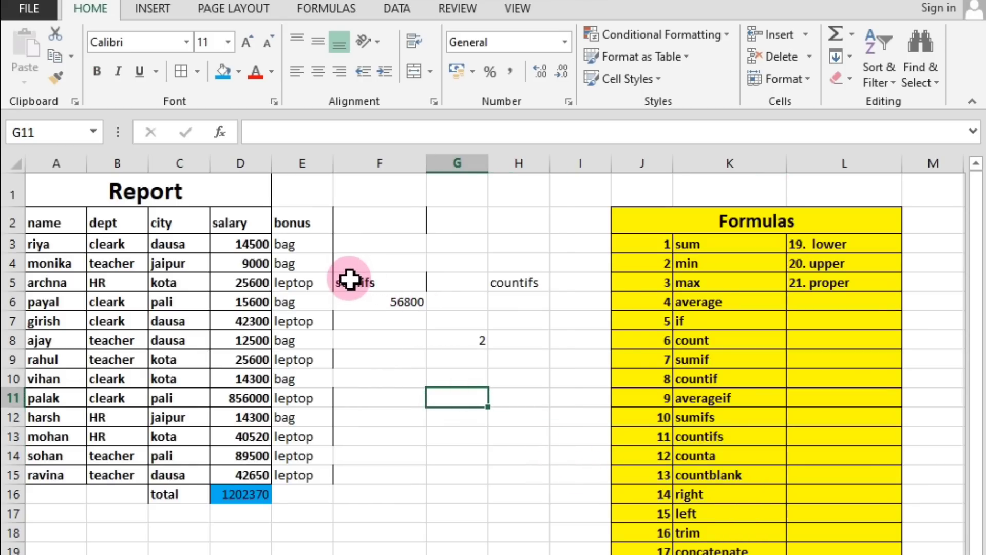
{"action": "left_click_drag", "start_coordinate": [352, 279], "coordinate": [528, 345]}
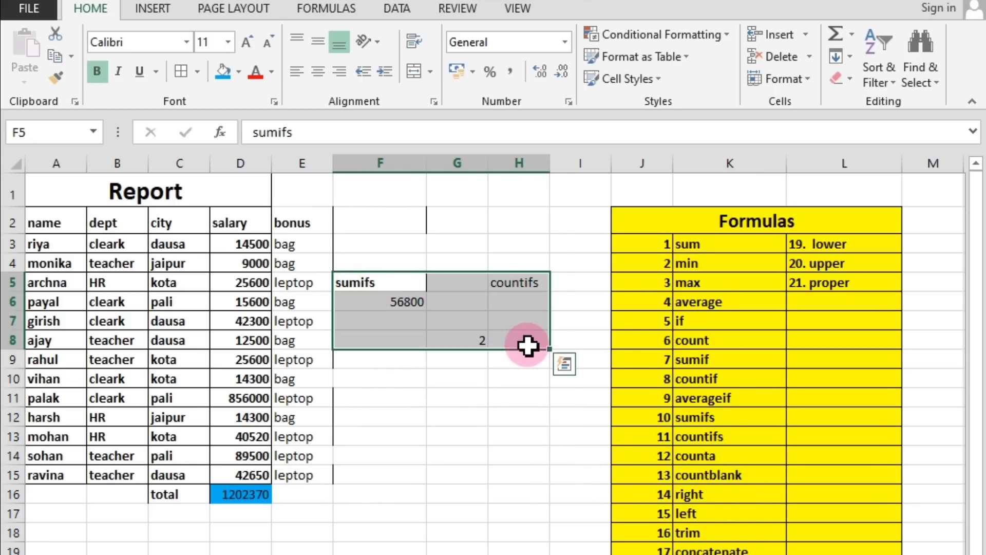
{"action": "key", "text": "Delete"}
Enter the label "counta" in G3 for the next formula.
{"action": "left_click", "coordinate": [434, 247]}
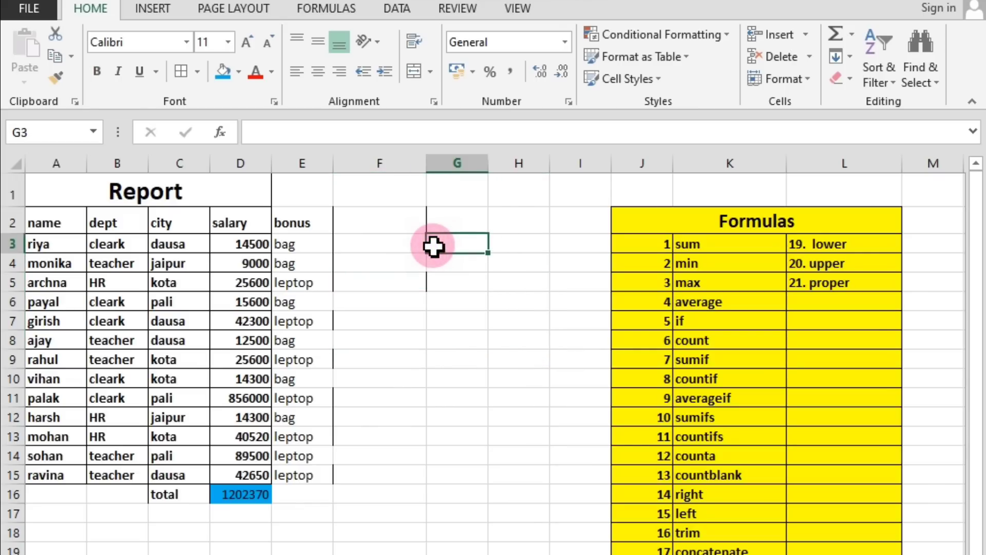
{"action": "type", "text": "counta"}
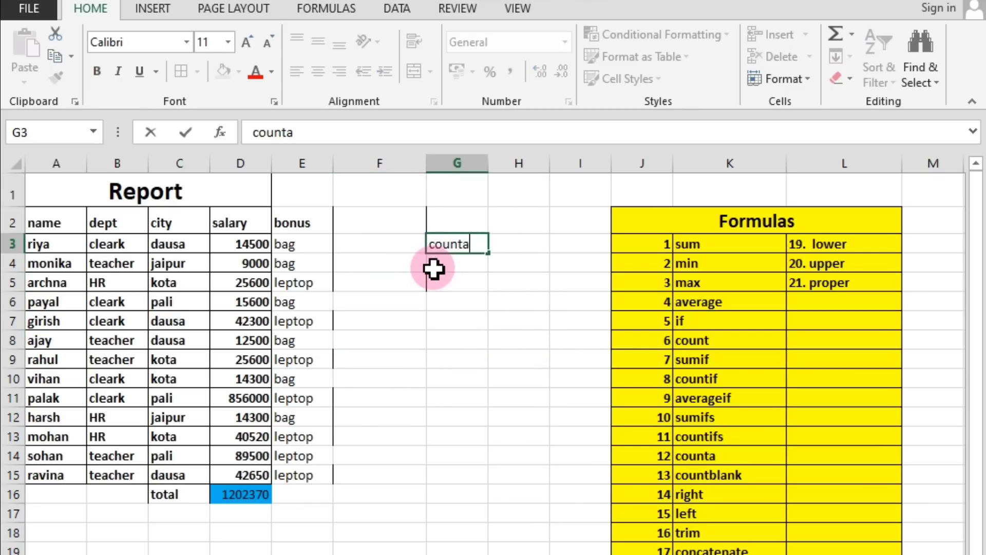
{"action": "key", "text": "Return"}
{"action": "left_click", "coordinate": [451, 246]}
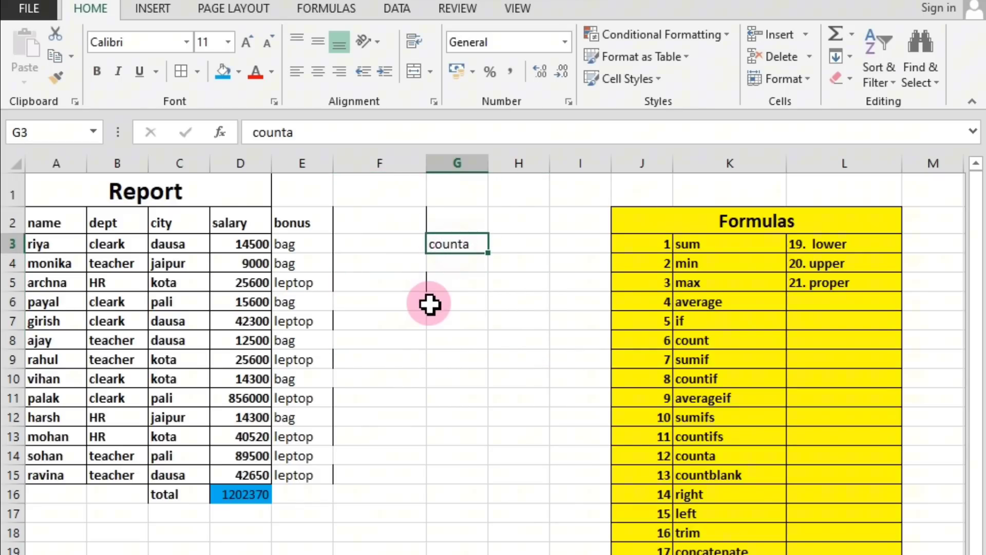
{"action": "left_click", "coordinate": [444, 280]}
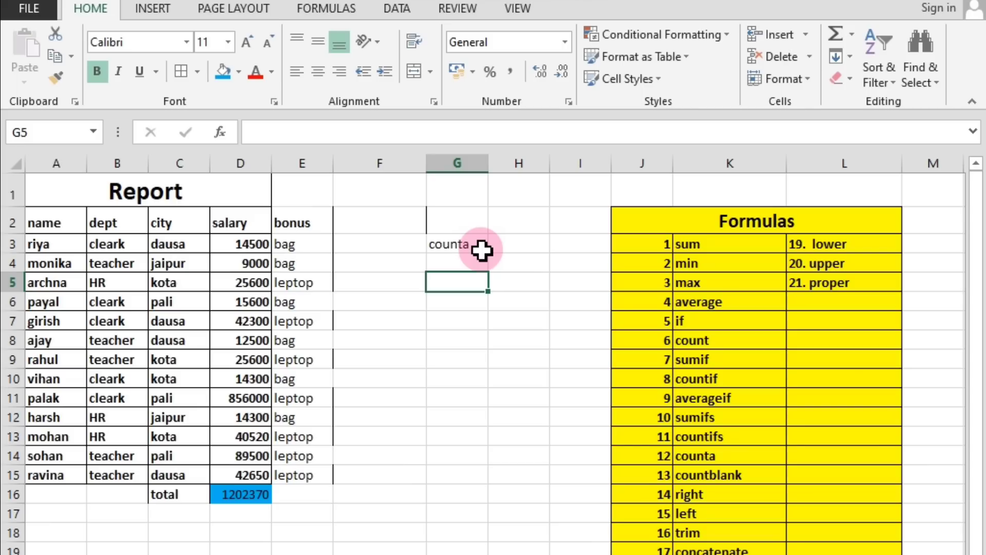
Review the table's header cells and delete the total label and value beneath the table by clearing C16:D17.
{"action": "left_click", "coordinate": [49, 220]}
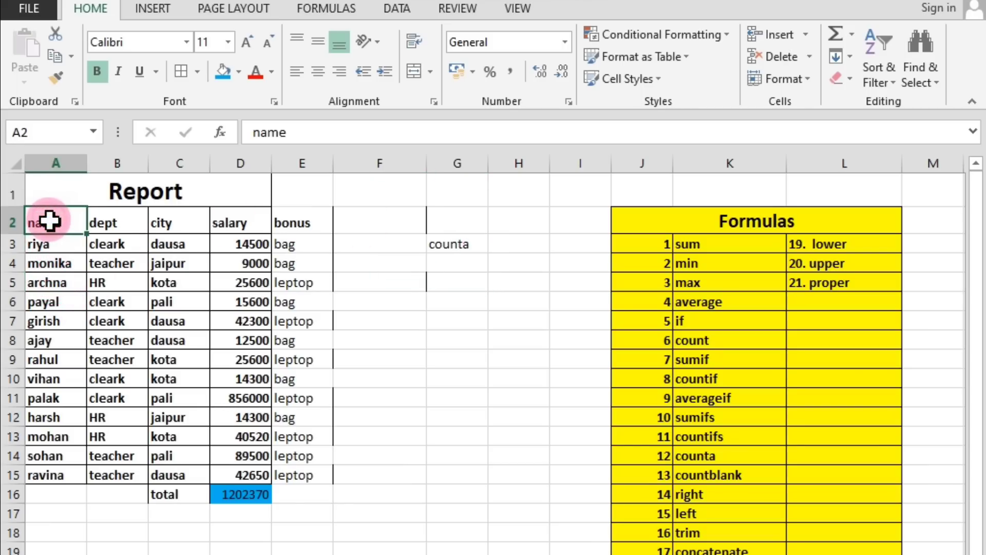
{"action": "left_click", "coordinate": [118, 220]}
{"action": "left_click", "coordinate": [193, 222]}
{"action": "left_click", "coordinate": [225, 224]}
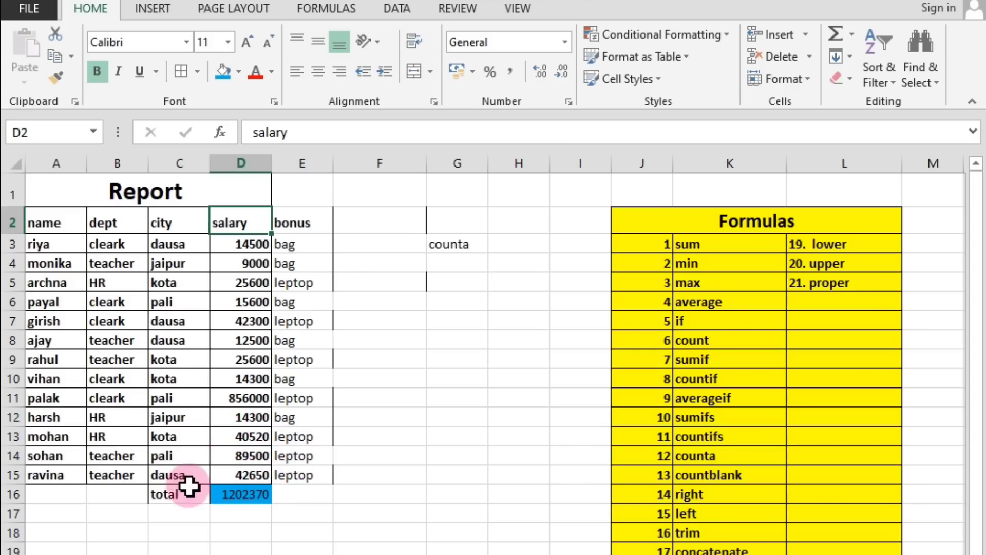
{"action": "left_click_drag", "start_coordinate": [189, 486], "coordinate": [240, 505]}
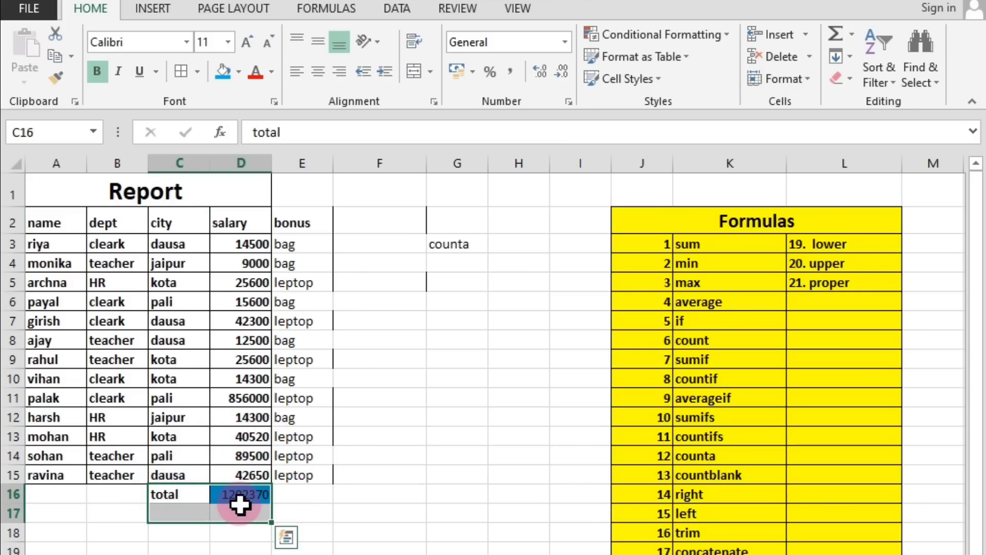
{"action": "key", "text": "Delete"}
Remove the blue fill from cell D16 below the salary column.
{"action": "left_click", "coordinate": [231, 494]}
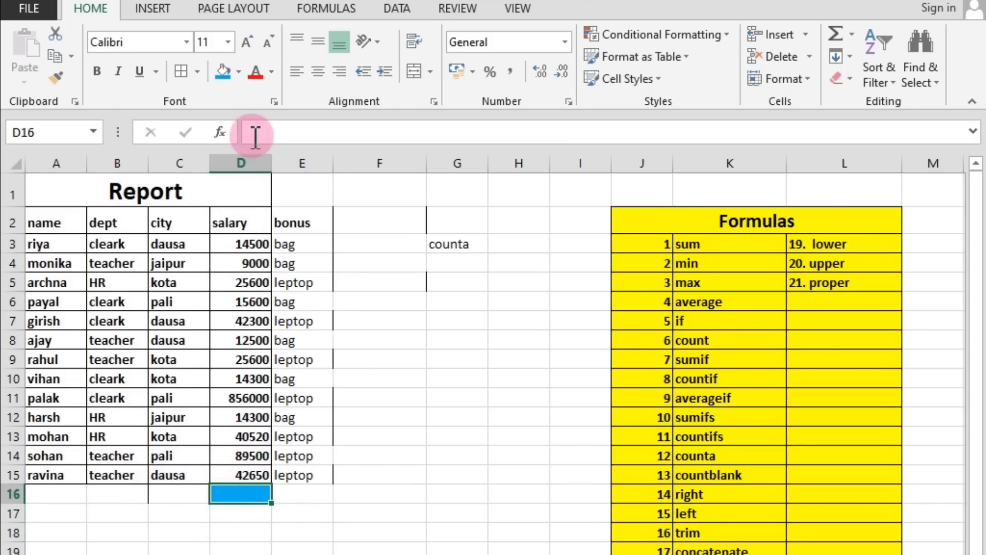
{"action": "left_click", "coordinate": [239, 71]}
{"action": "left_click", "coordinate": [218, 245]}
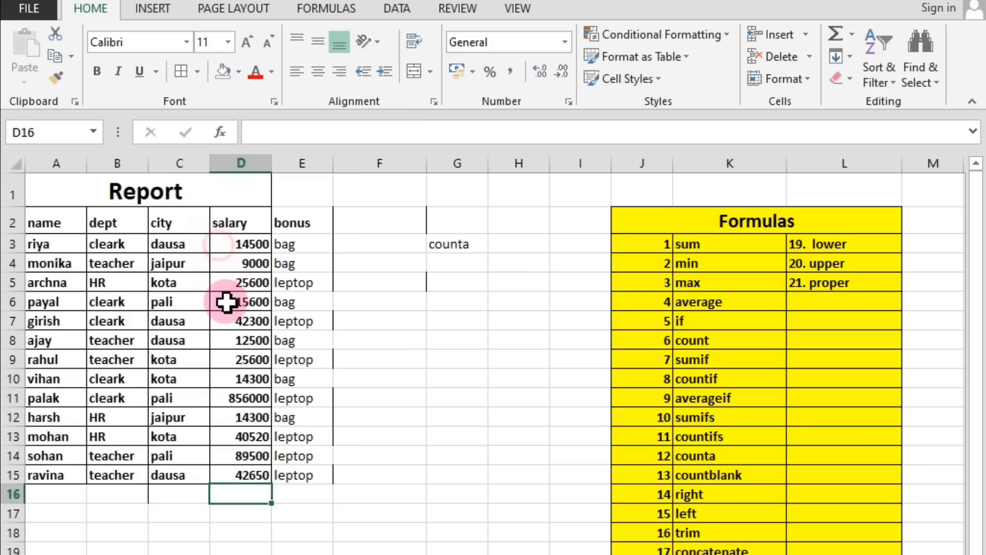
{"action": "left_click", "coordinate": [225, 529]}
Count the non-empty cells of the Report table from headers to last row with =COUNTA(A2:E15) in G7.
{"action": "left_click", "coordinate": [44, 221]}
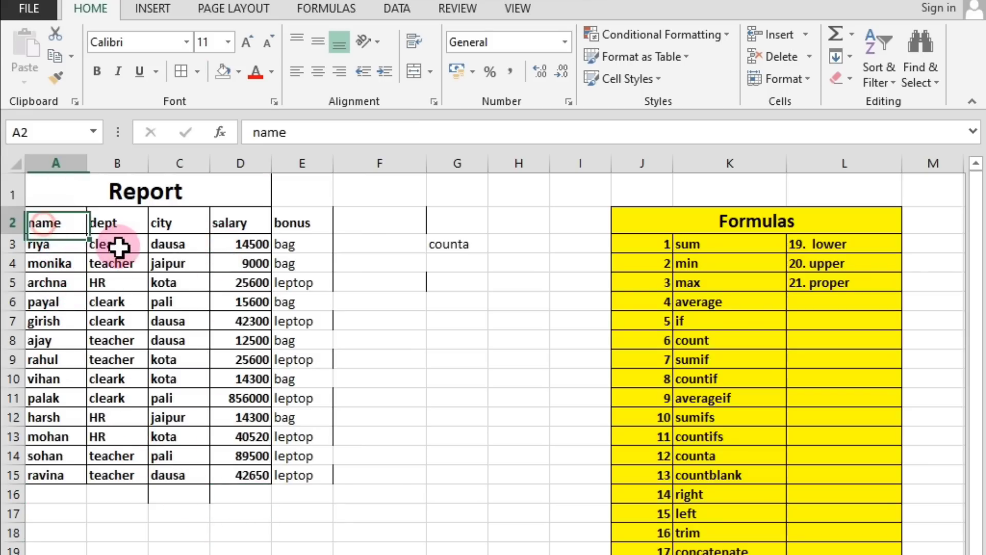
{"action": "left_click_drag", "start_coordinate": [118, 247], "coordinate": [287, 475]}
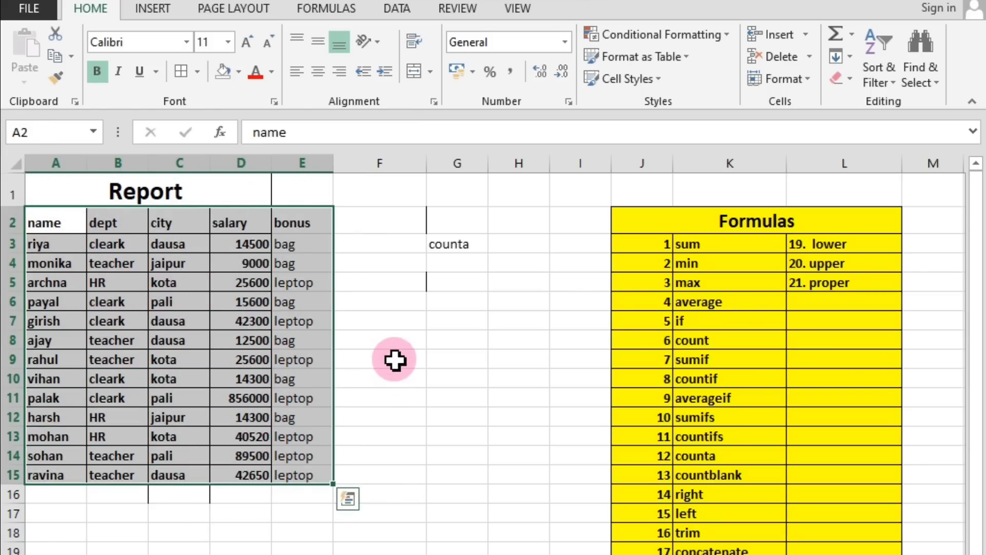
{"action": "left_click", "coordinate": [444, 319]}
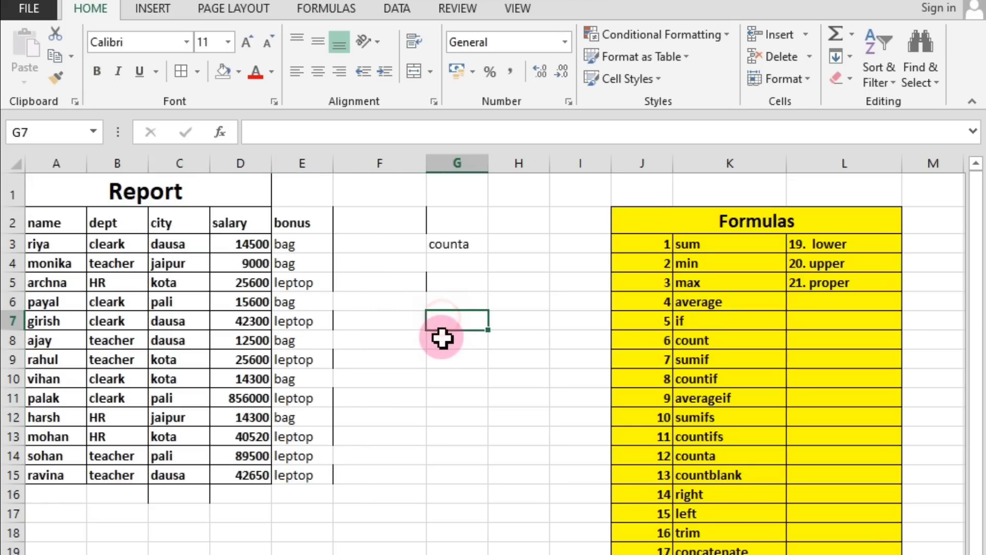
{"action": "type", "text": "="}
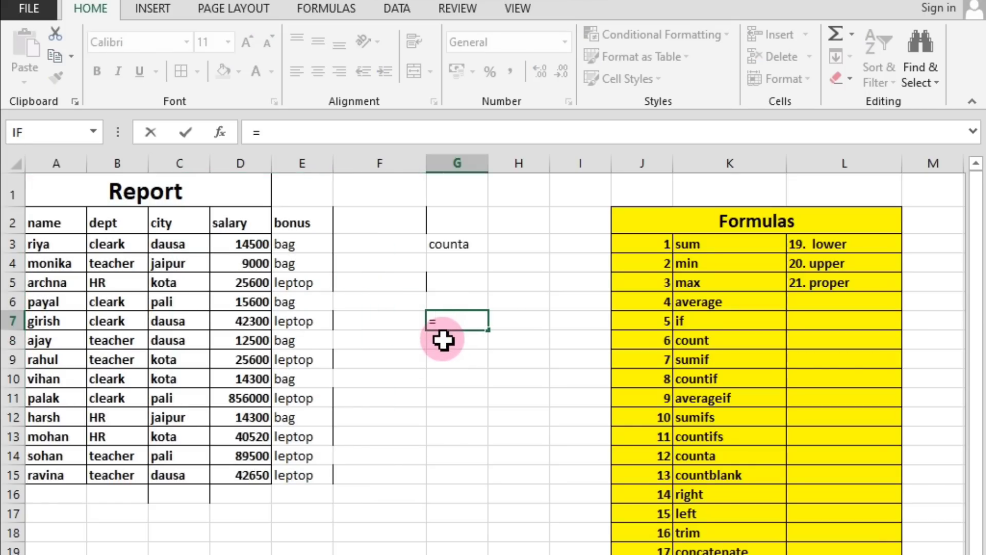
{"action": "type", "text": "count"}
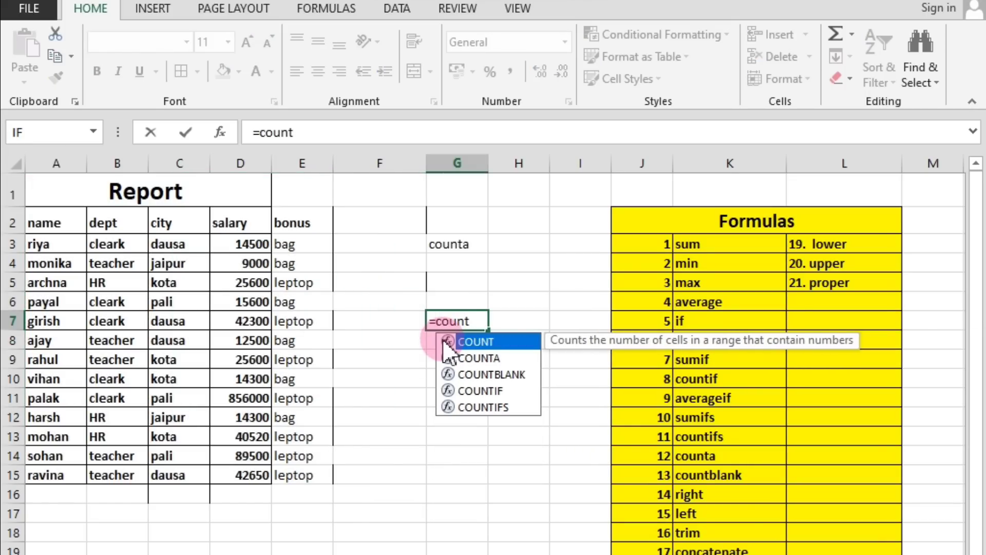
{"action": "type", "text": "a"}
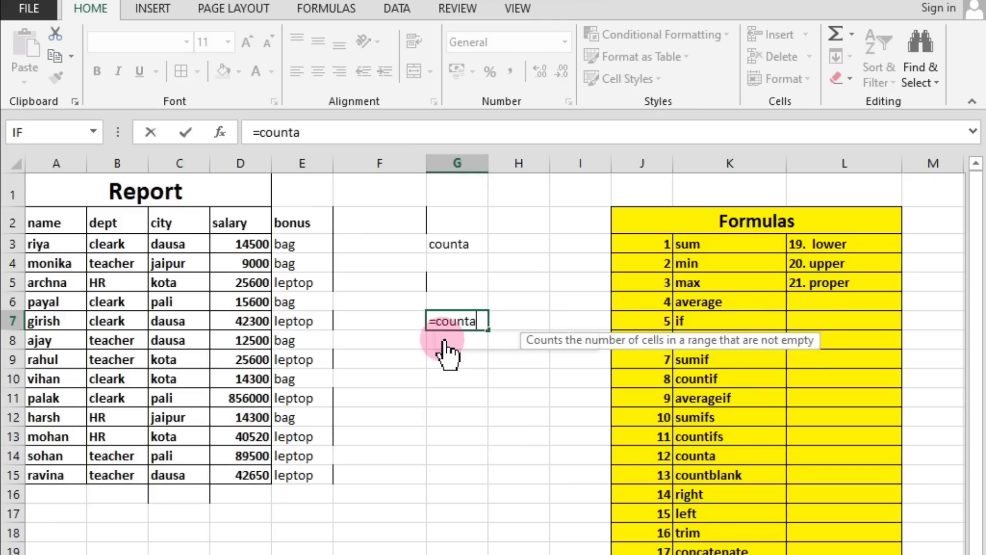
{"action": "type", "text": "("}
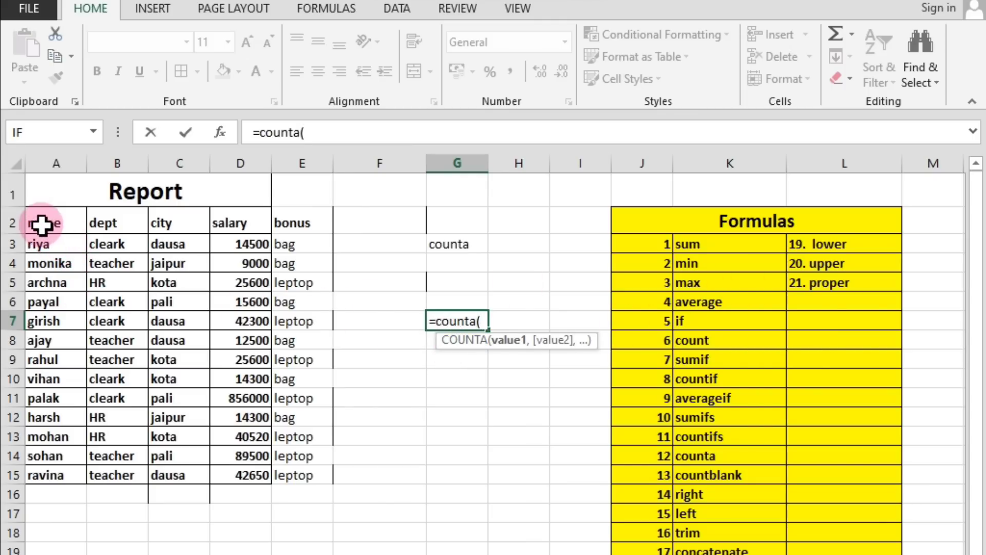
{"action": "left_click_drag", "start_coordinate": [42, 224], "coordinate": [286, 477]}
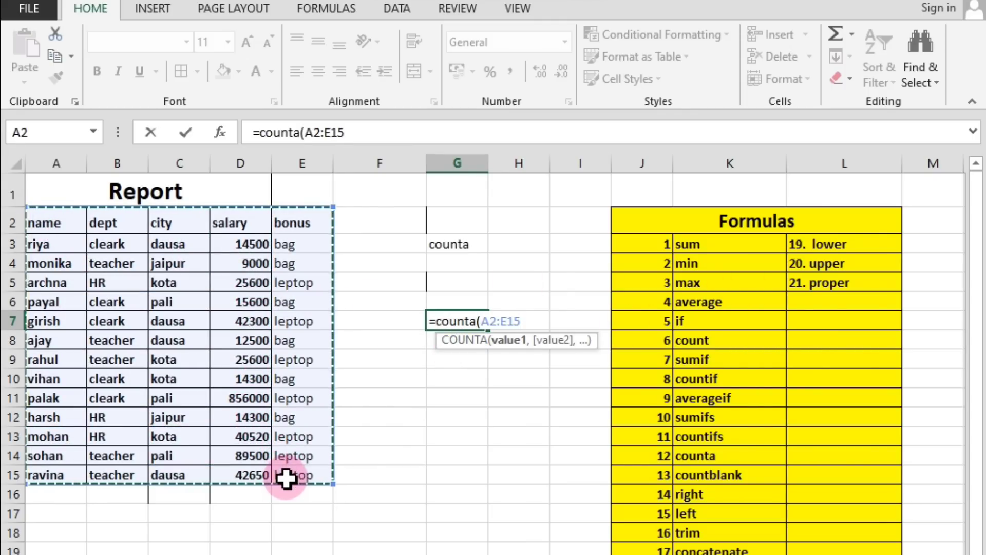
{"action": "key", "text": "Return"}
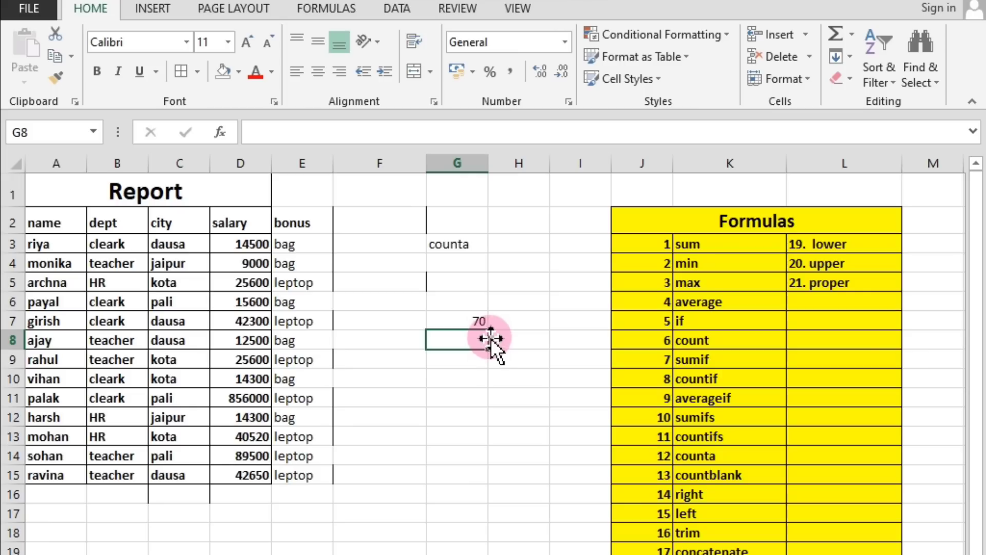
{"action": "left_click", "coordinate": [478, 322]}
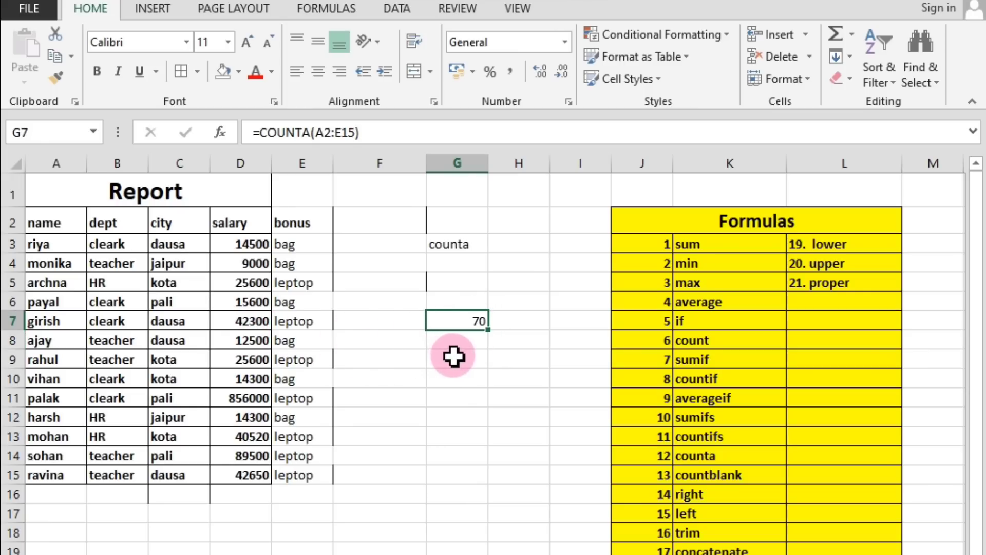
{"action": "left_click", "coordinate": [461, 341]}
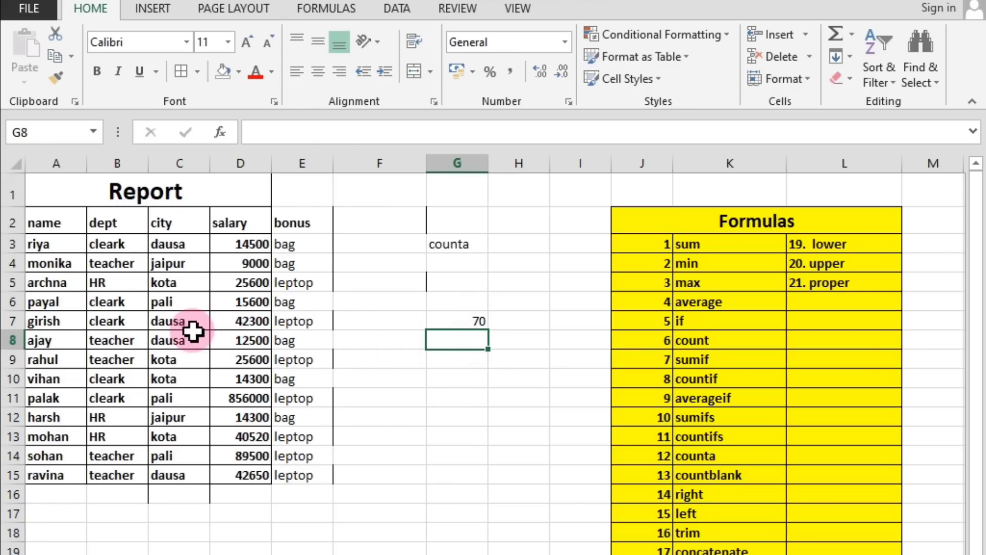
Clear the dept entry in B7 and the city entry in C9 to test the COUNTA formula.
{"action": "left_click", "coordinate": [105, 321]}
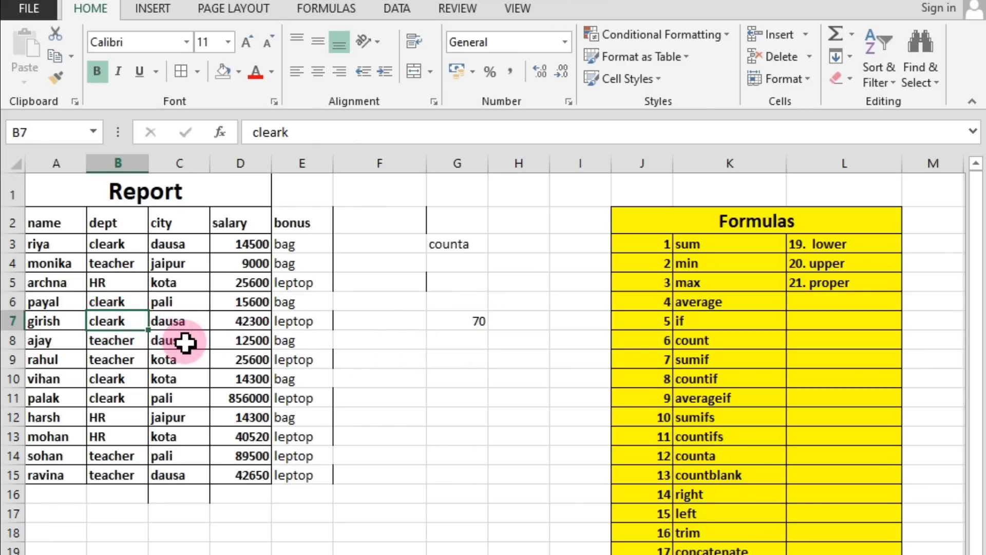
{"action": "key", "text": "Delete"}
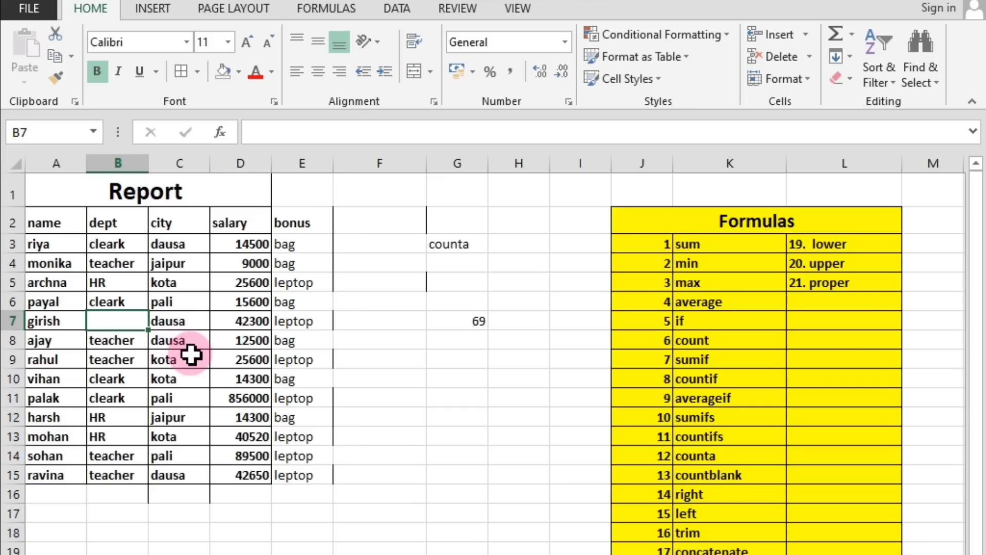
{"action": "left_click", "coordinate": [176, 361]}
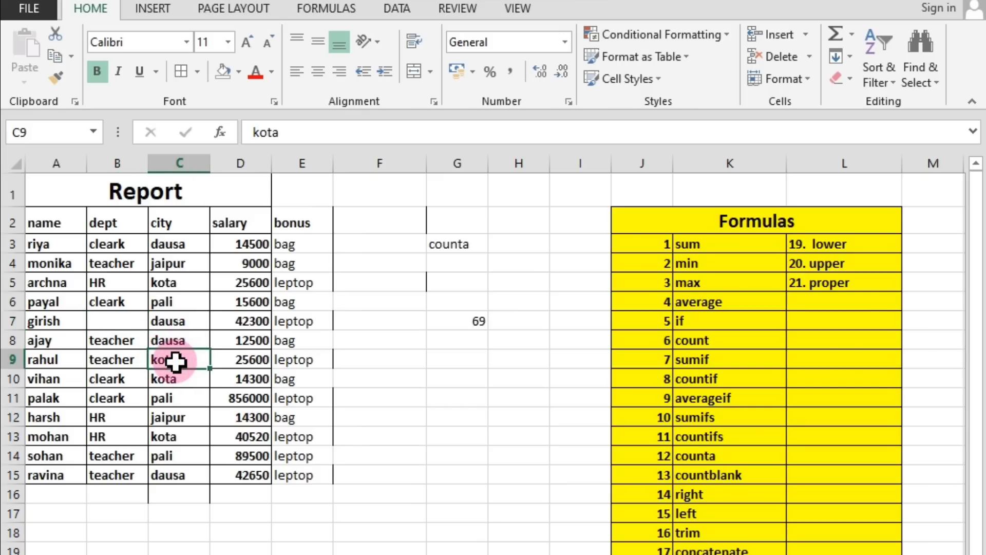
{"action": "key", "text": "BackSpace"}
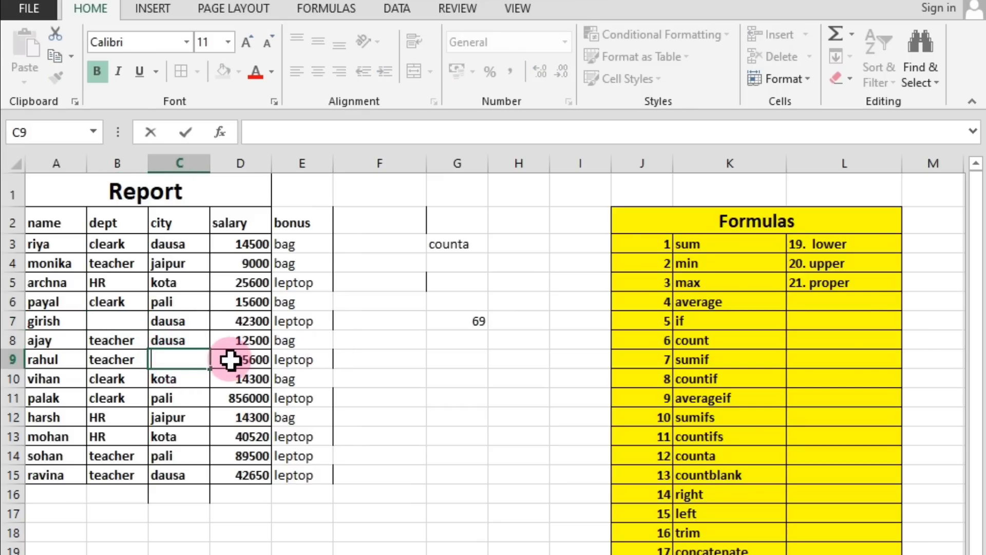
{"action": "key", "text": "Return"}
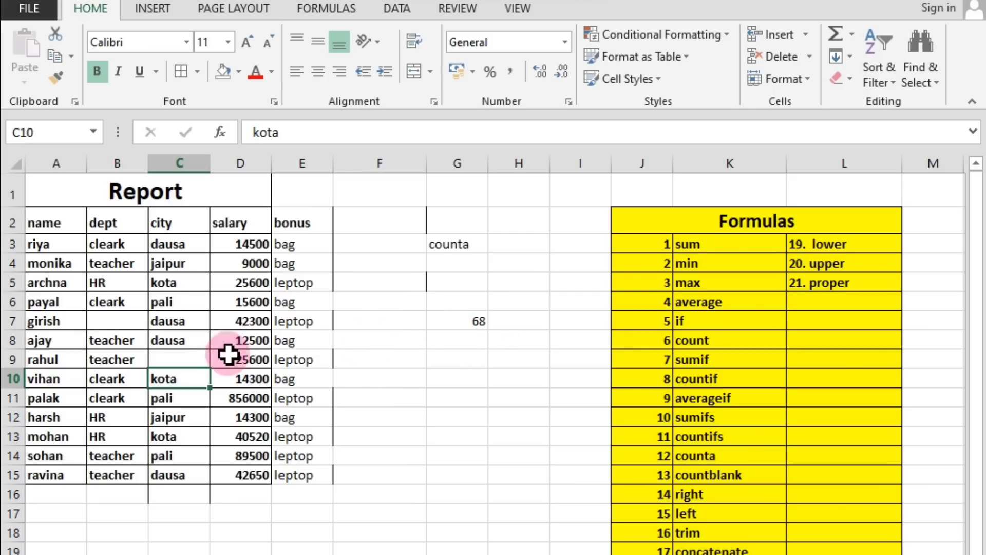
Re-enter "cleark" in the blank dept cell B7 and "kota" in the blank city cell C9, checking G7 between them.
{"action": "left_click", "coordinate": [118, 322]}
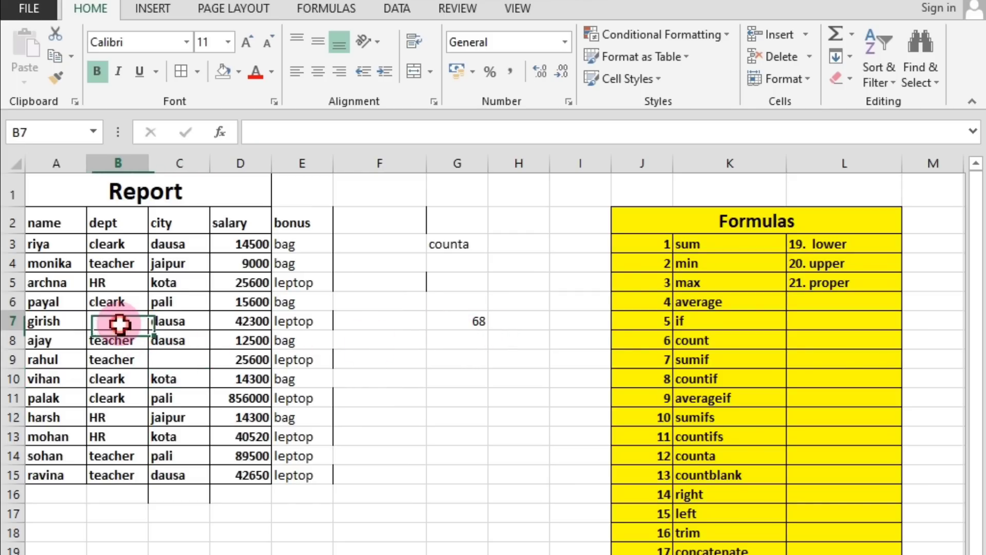
{"action": "left_click", "coordinate": [177, 360]}
{"action": "left_click", "coordinate": [117, 325]}
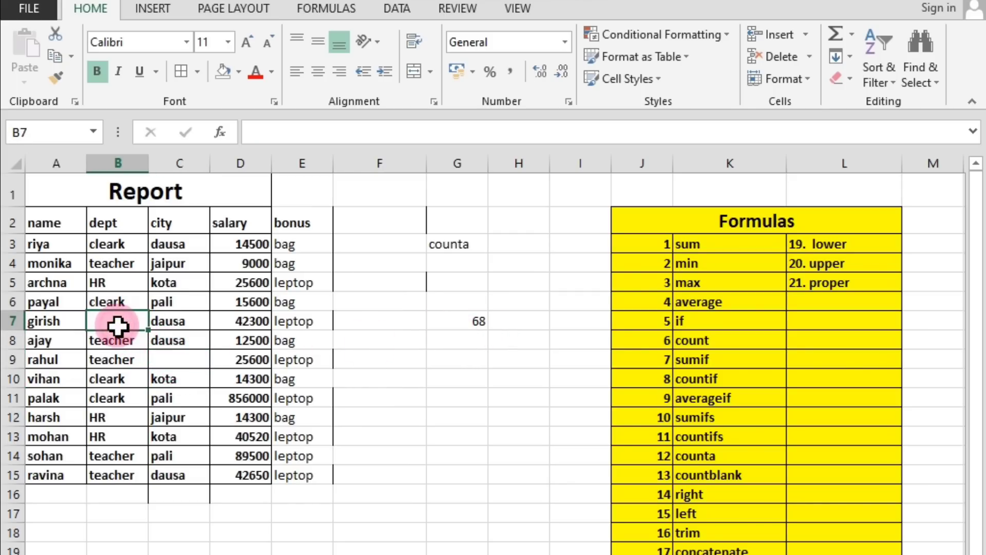
{"action": "type", "text": "cleark"}
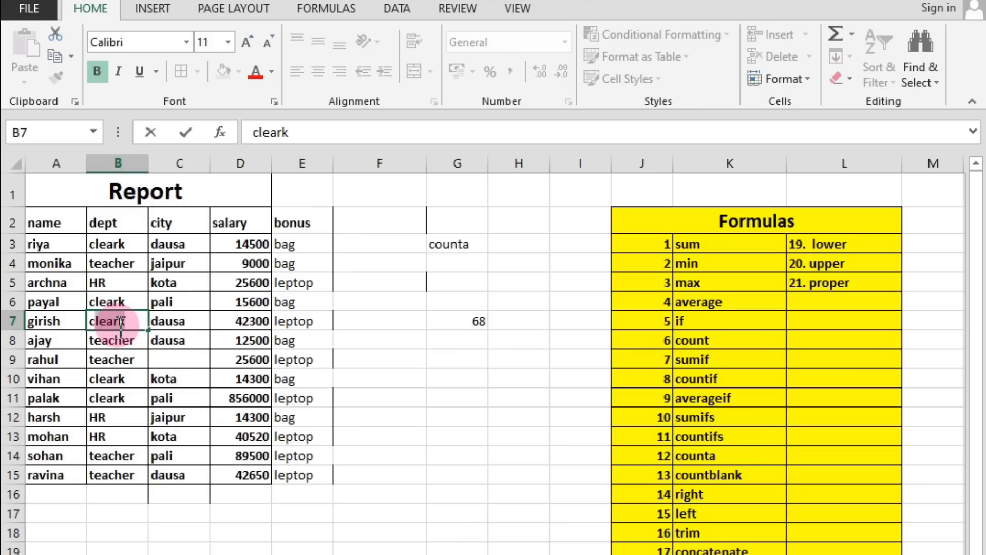
{"action": "key", "text": "Return"}
{"action": "left_click", "coordinate": [481, 333]}
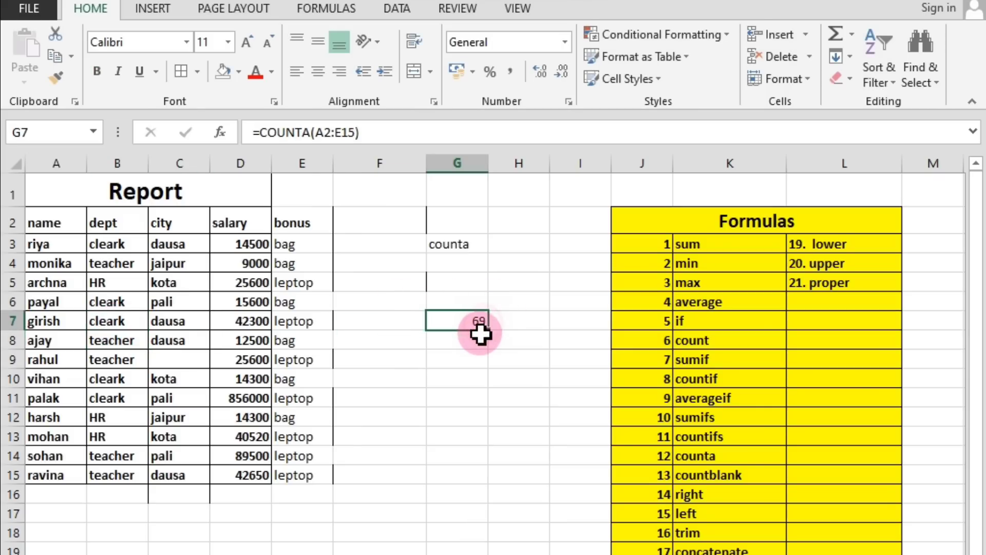
{"action": "left_click", "coordinate": [177, 366]}
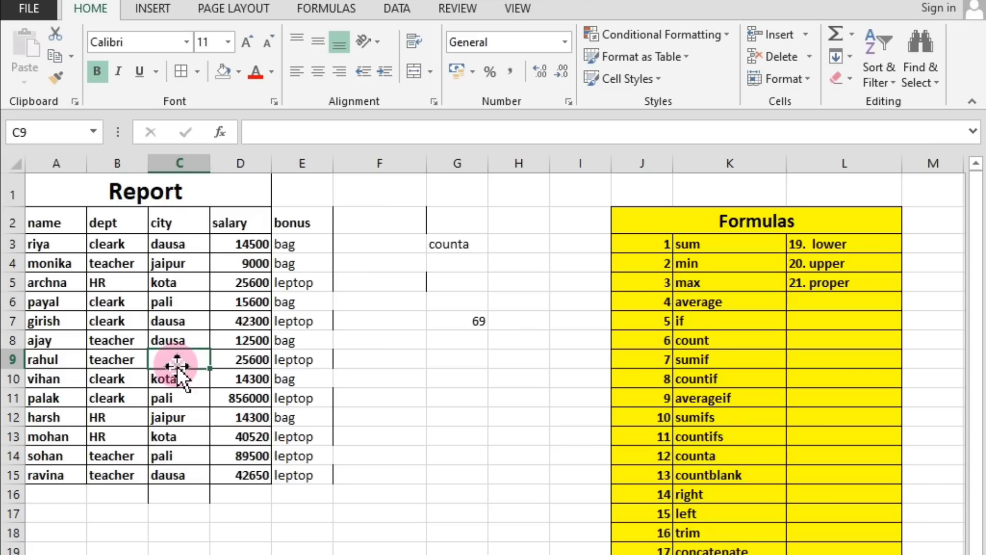
{"action": "type", "text": "kota"}
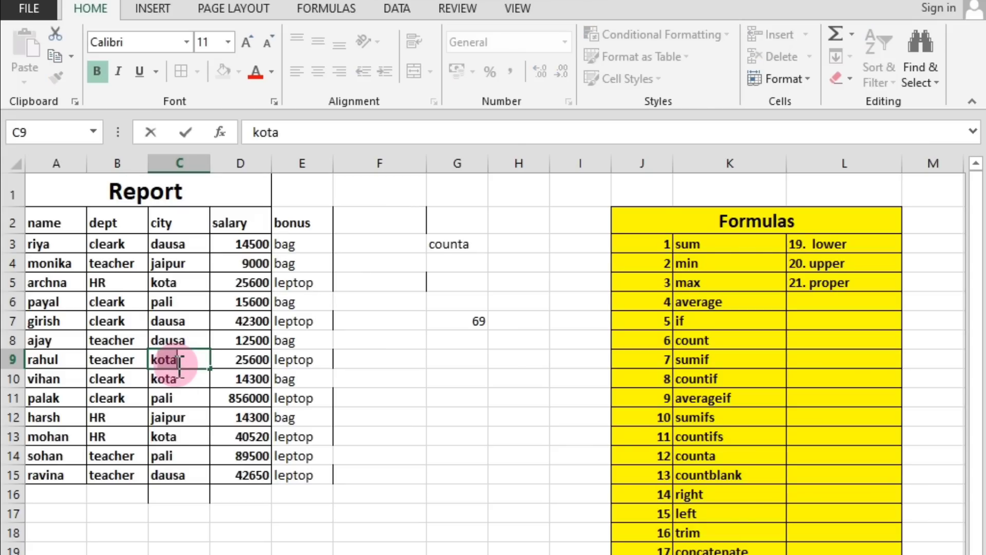
{"action": "key", "text": "Return"}
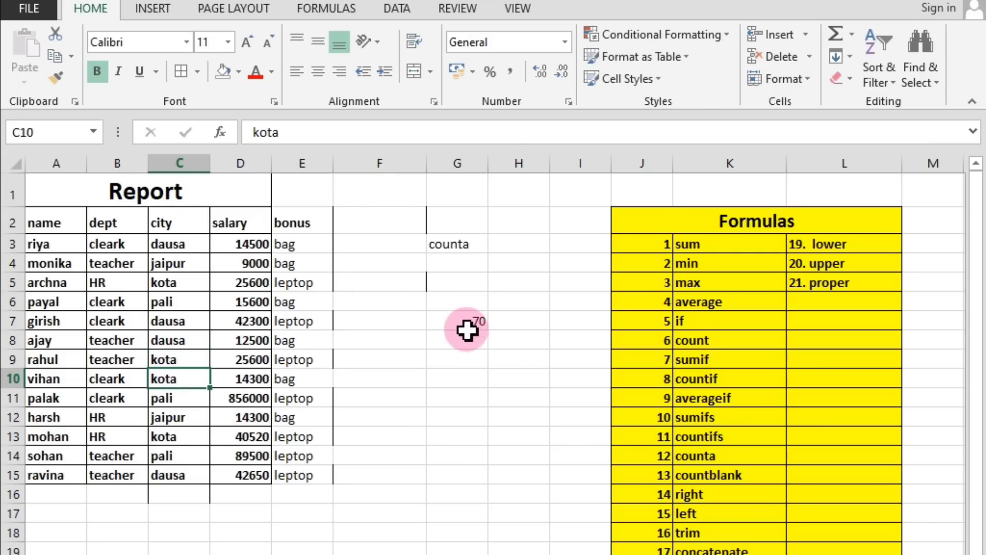
Recheck the COUNTA formula in G7 against the table and enter the label "countblank" in G8 for the next listed formula.
{"action": "left_click", "coordinate": [48, 222]}
{"action": "left_click_drag", "start_coordinate": [48, 221], "coordinate": [229, 475]}
{"action": "left_click", "coordinate": [385, 457]}
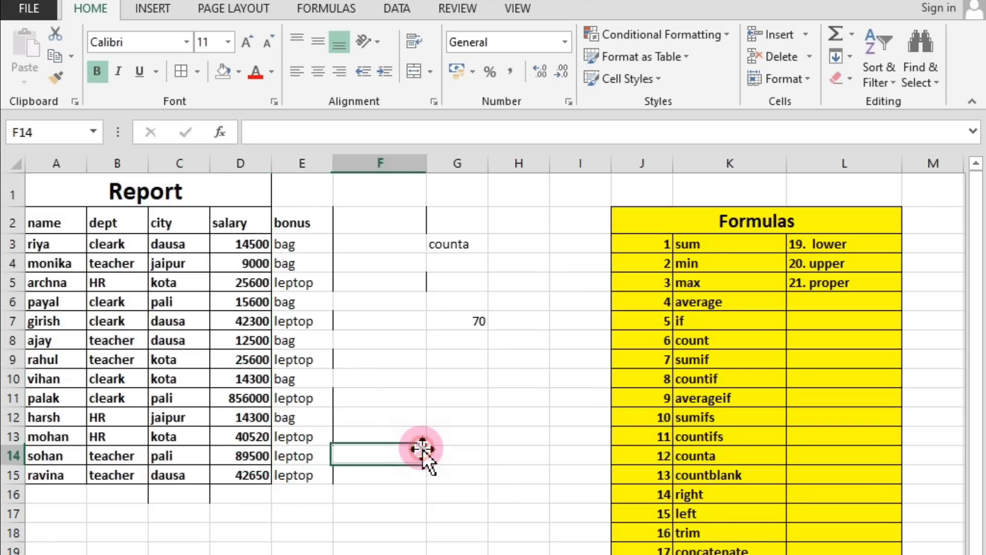
{"action": "left_click", "coordinate": [454, 320]}
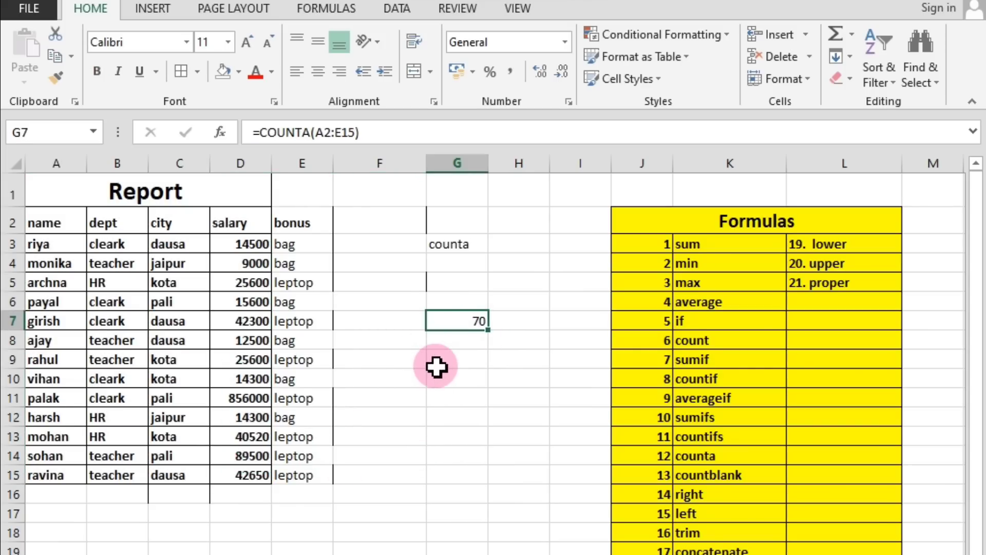
{"action": "left_click", "coordinate": [468, 380]}
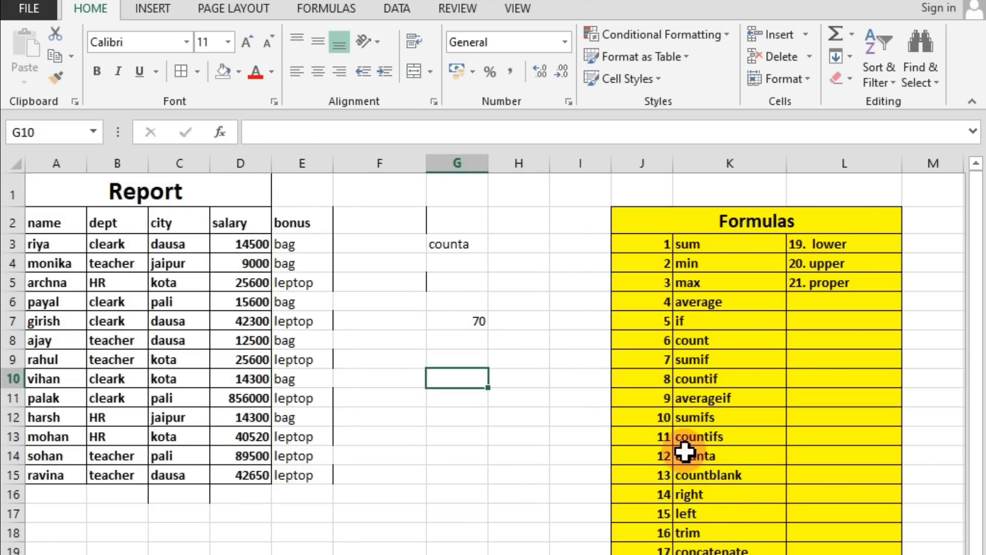
{"action": "left_click", "coordinate": [699, 476]}
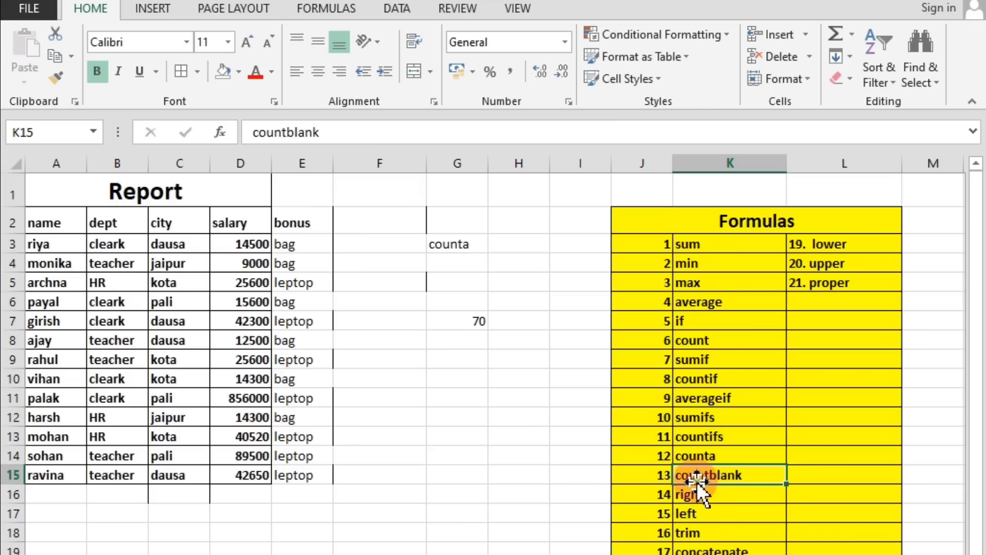
{"action": "left_click", "coordinate": [465, 341]}
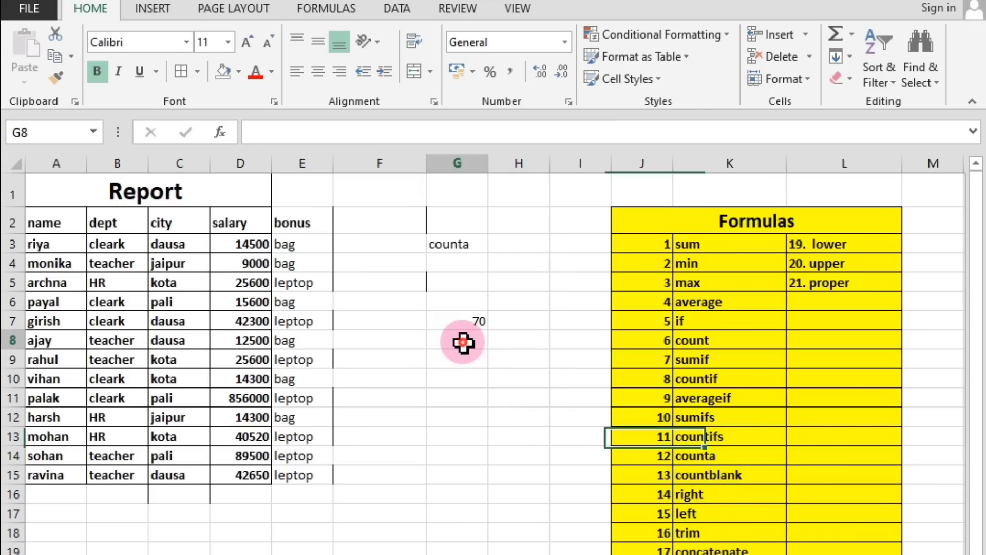
{"action": "type", "text": "co"}
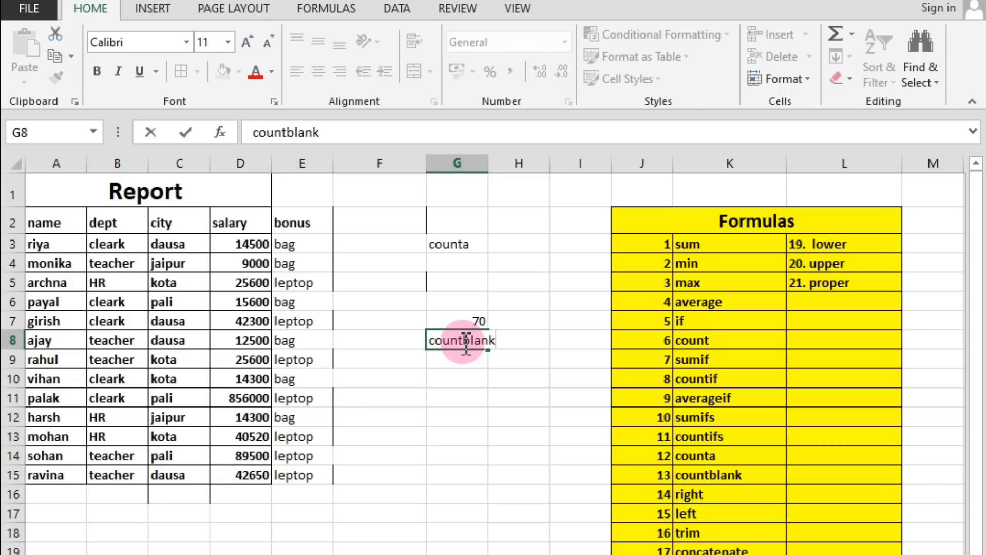
{"action": "type", "text": "untblank"}
{"action": "key", "text": "Return"}
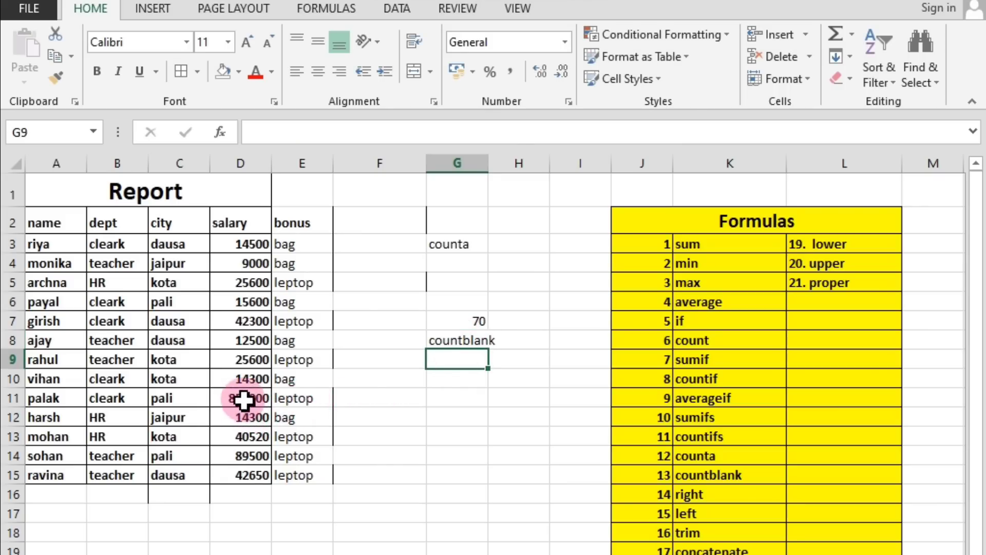
Count the empty cells of the Report table from headers to last row with =COUNTBLANK(A2:E15) in G11.
{"action": "left_click_drag", "start_coordinate": [40, 226], "coordinate": [288, 475]}
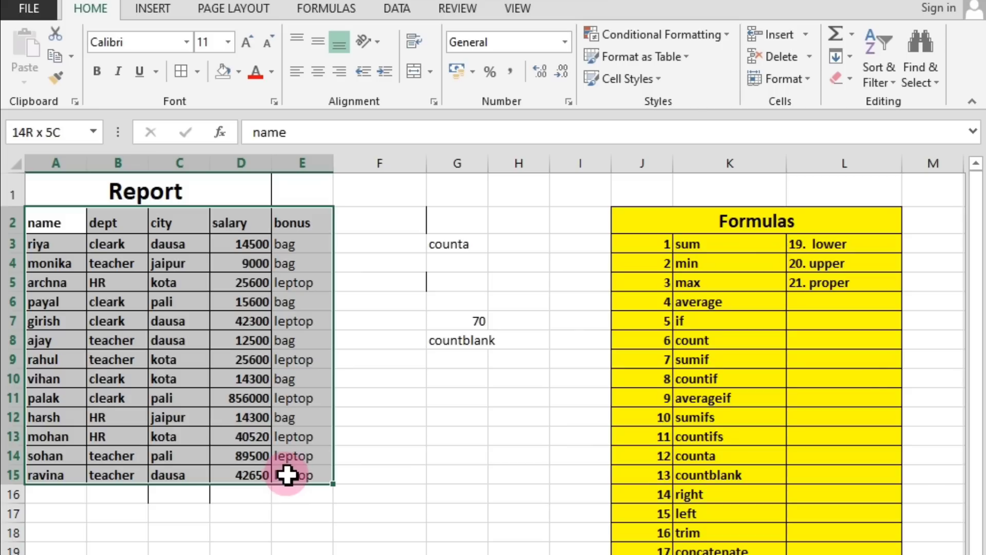
{"action": "left_click", "coordinate": [457, 394]}
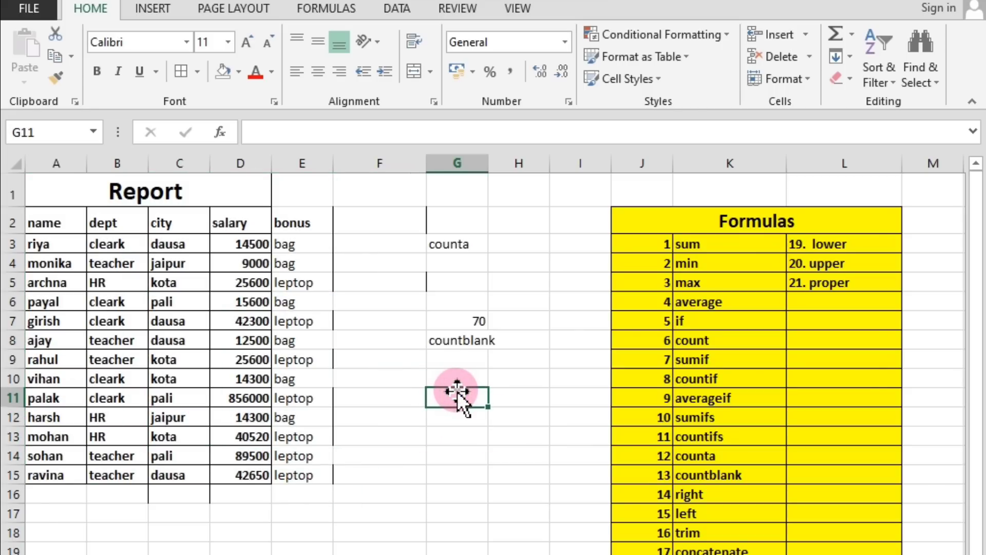
{"action": "type", "text": "=cou"}
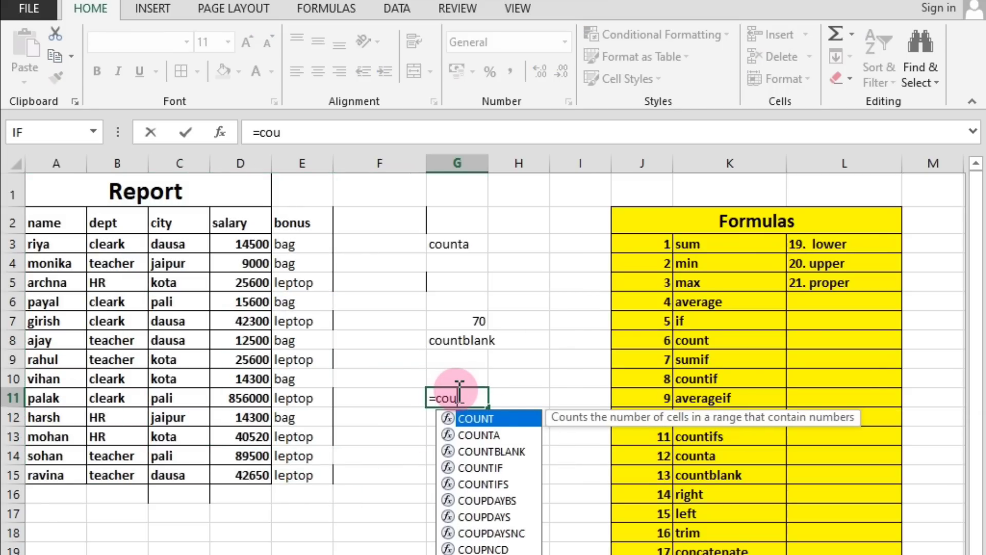
{"action": "type", "text": "ntbla"}
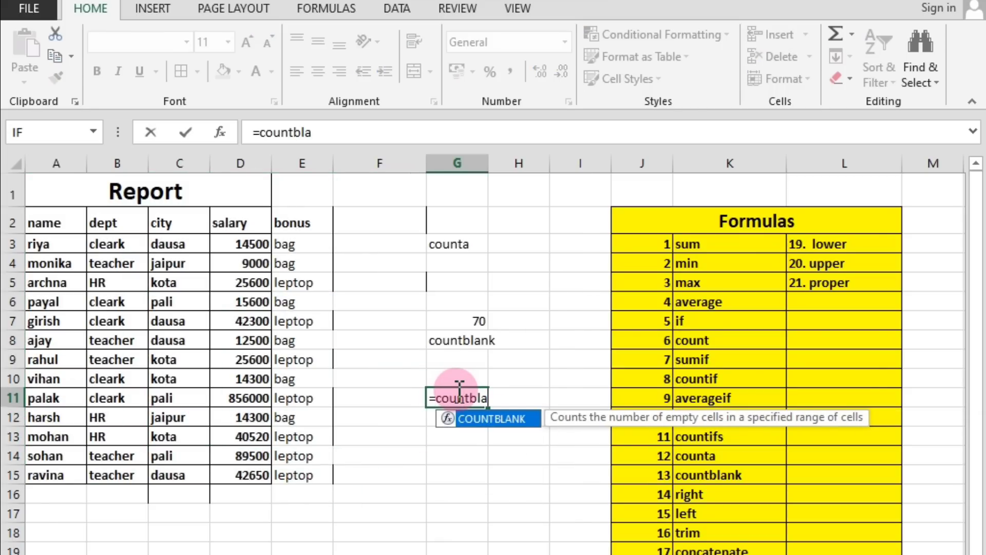
{"action": "type", "text": "nk("}
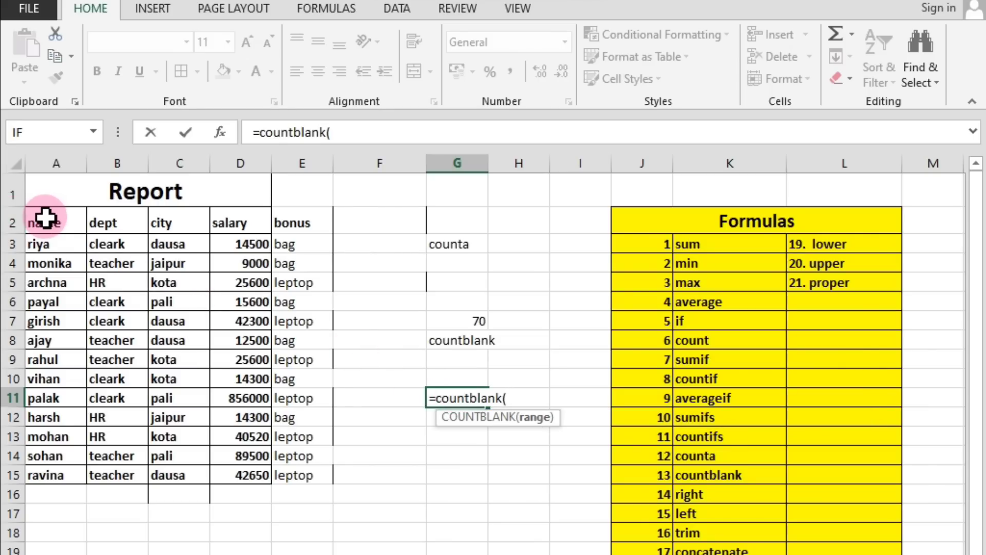
{"action": "left_click_drag", "start_coordinate": [47, 220], "coordinate": [292, 482]}
{"action": "key", "text": "Return"}
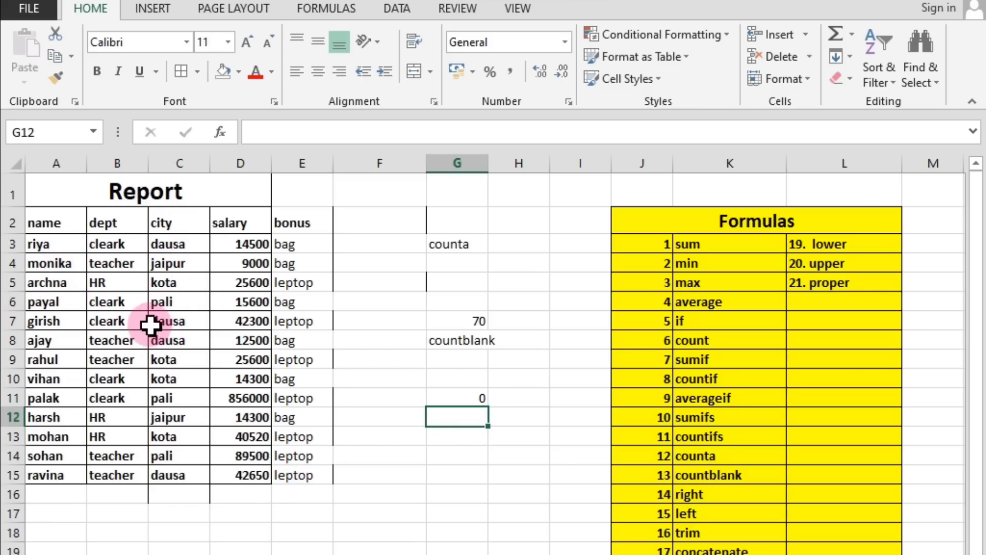
Clear the city entry in C7 to test the COUNTBLANK formula in G11.
{"action": "left_click", "coordinate": [173, 321]}
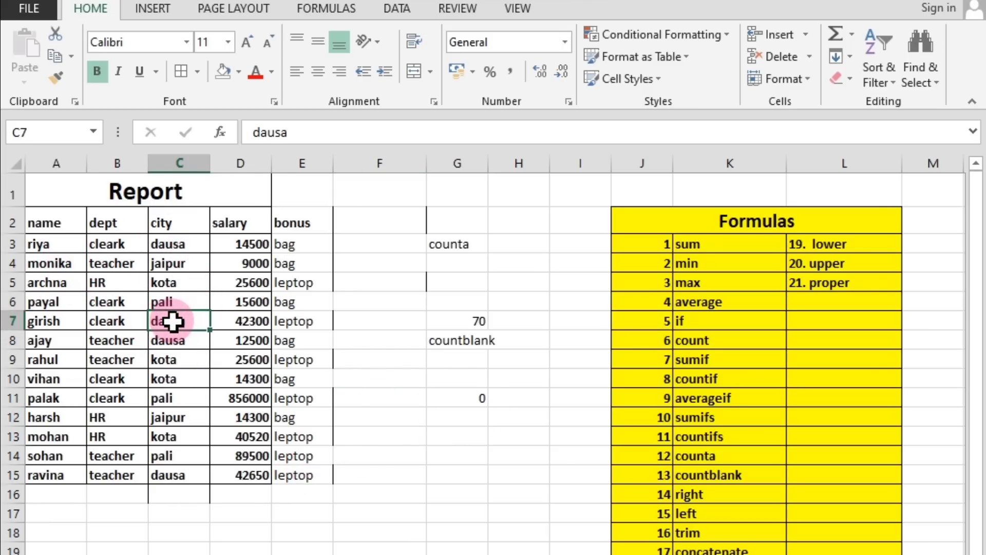
{"action": "key", "text": "Down"}
{"action": "left_click", "coordinate": [165, 323]}
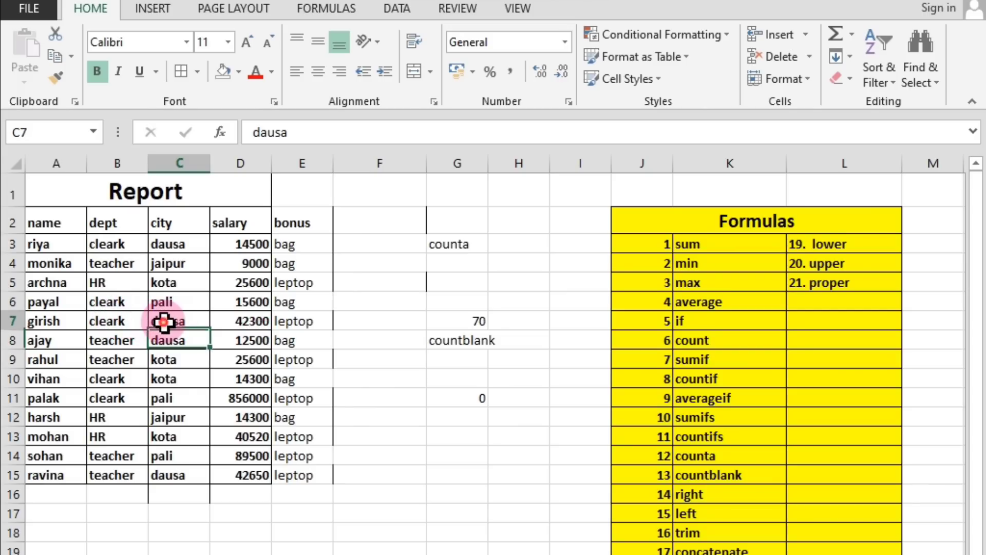
{"action": "key", "text": "BackSpace"}
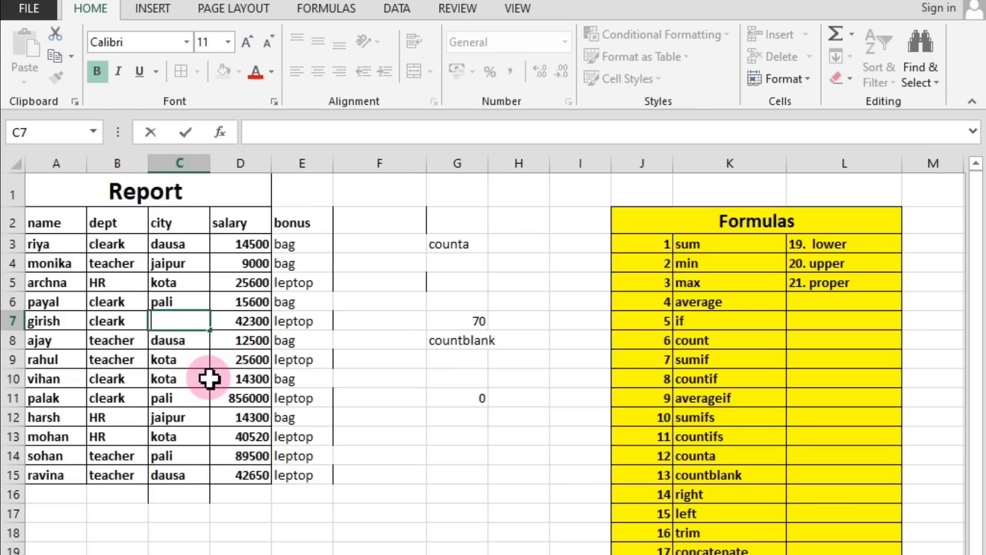
{"action": "left_click", "coordinate": [190, 361]}
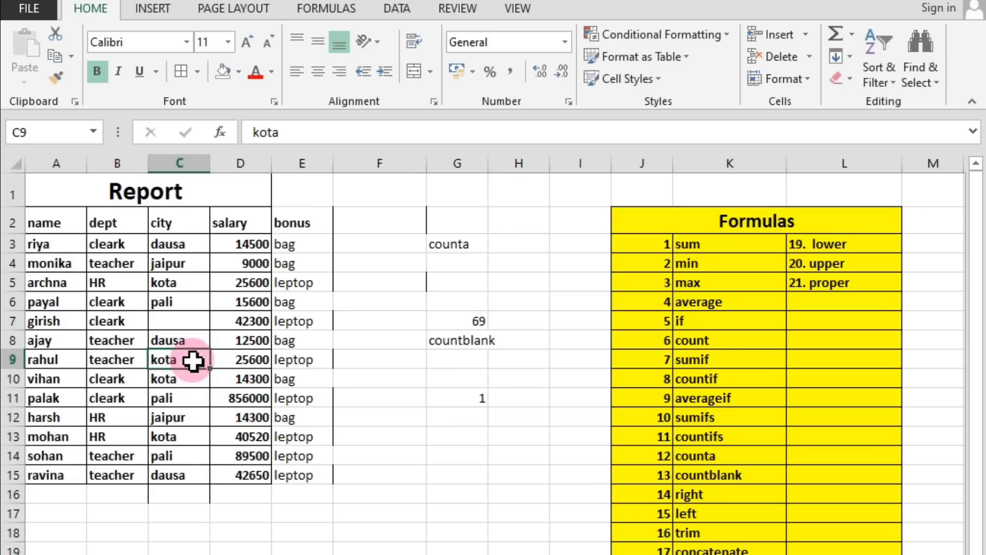
{"action": "left_click", "coordinate": [479, 400]}
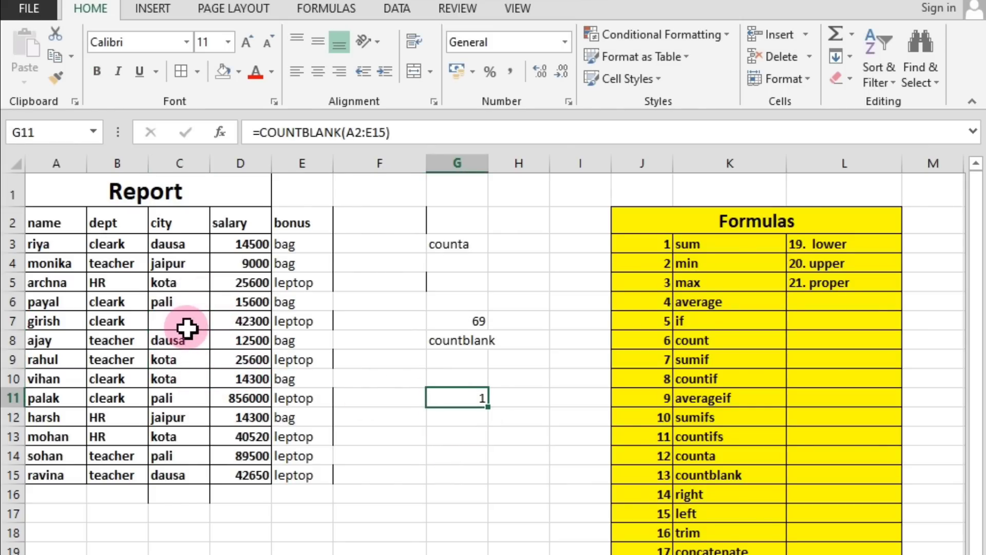
Compare the COUNTA formula in G7 and the COUNTBLANK formula in G11 with blank cell C7 and the range A2:E15.
{"action": "left_click", "coordinate": [471, 331]}
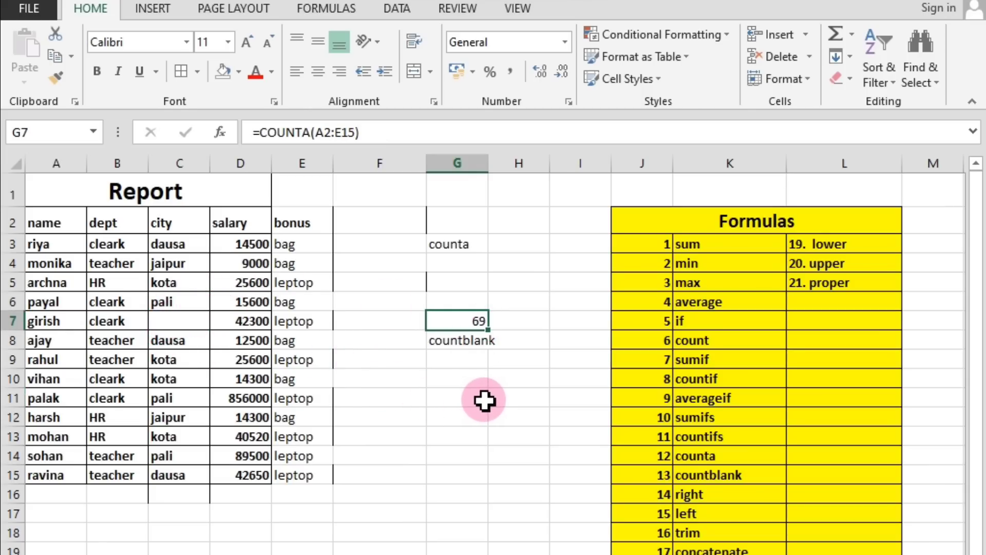
{"action": "left_click", "coordinate": [176, 320]}
{"action": "left_click", "coordinate": [458, 401]}
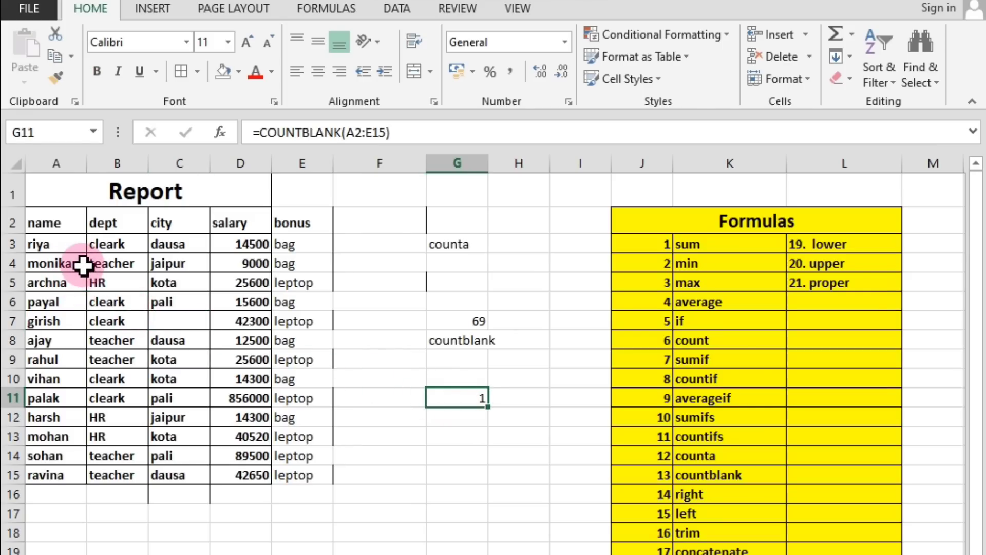
{"action": "left_click", "coordinate": [197, 509]}
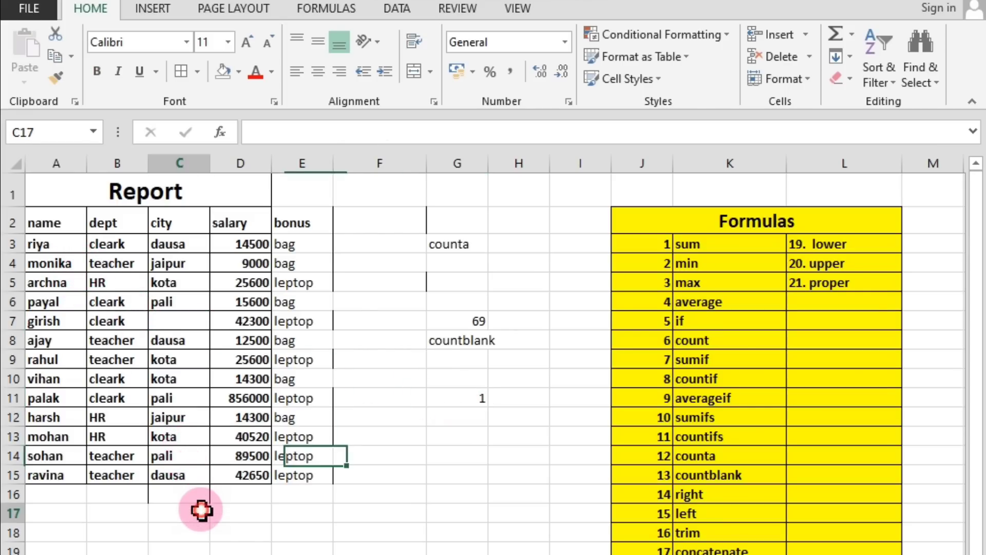
{"action": "left_click_drag", "start_coordinate": [73, 507], "coordinate": [209, 543]}
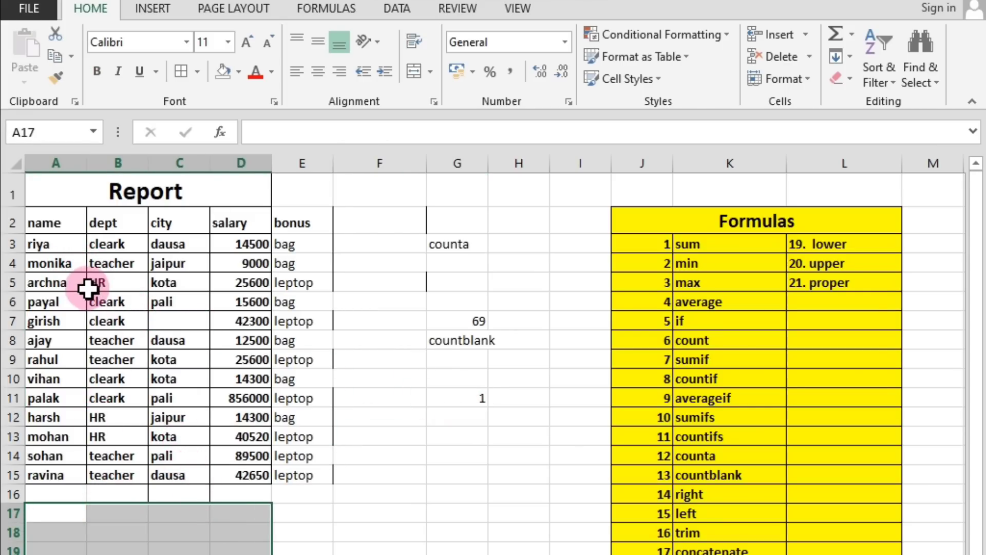
{"action": "left_click_drag", "start_coordinate": [45, 221], "coordinate": [293, 469]}
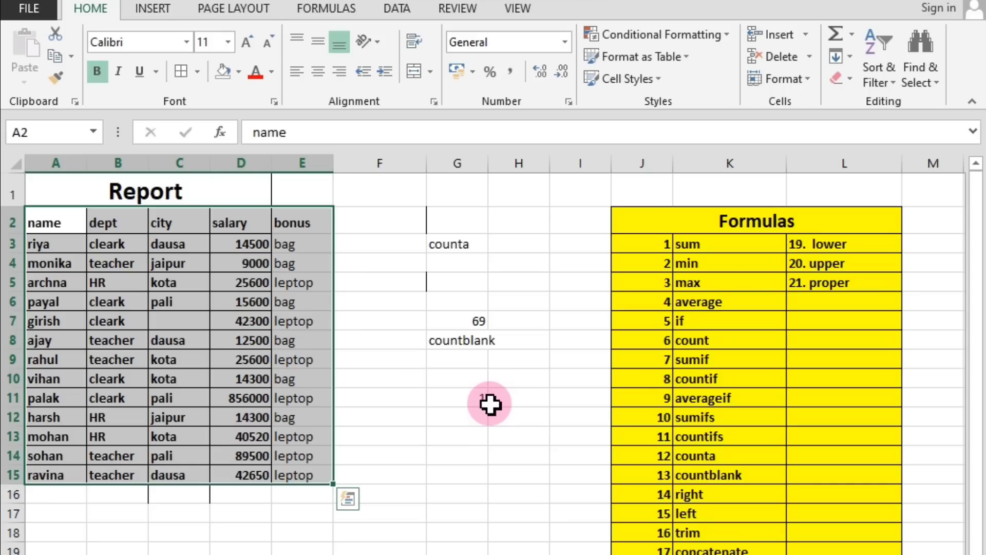
{"action": "left_click", "coordinate": [491, 401]}
{"action": "left_click", "coordinate": [454, 402]}
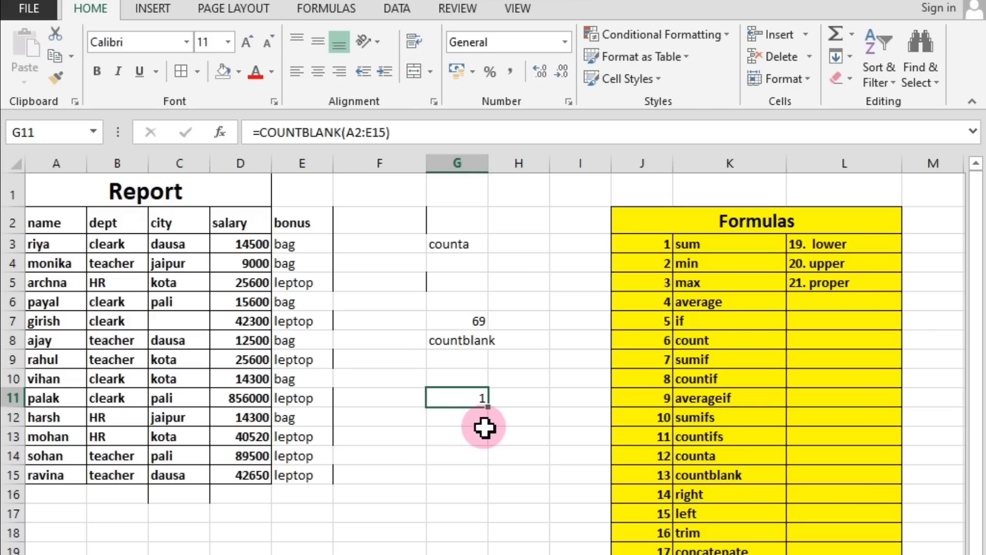
Look up the next formulas, right and left, in the list and clear the finished COUNTA and COUNTBLANK examples from G2:H12.
{"action": "left_click", "coordinate": [701, 495]}
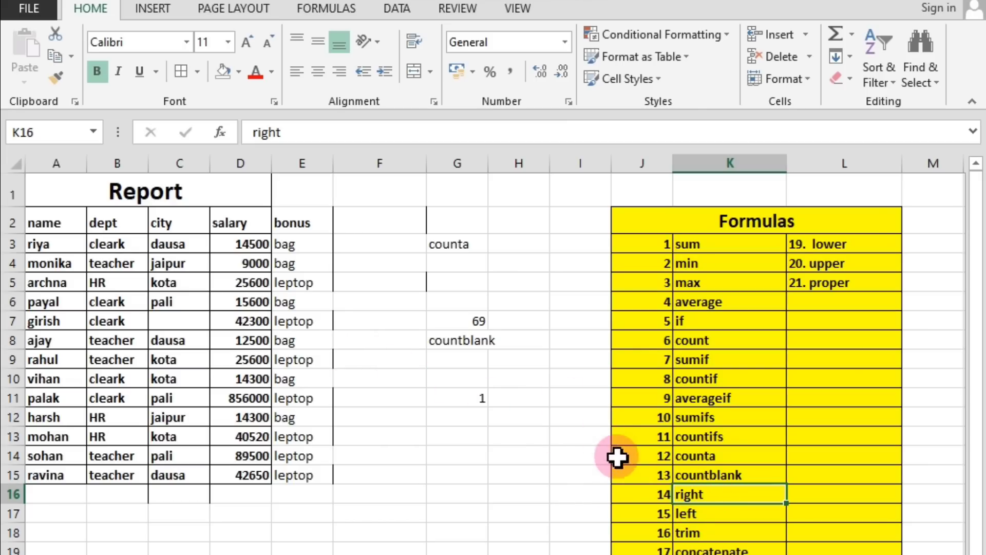
{"action": "left_click", "coordinate": [700, 511]}
{"action": "left_click_drag", "start_coordinate": [438, 222], "coordinate": [496, 410]}
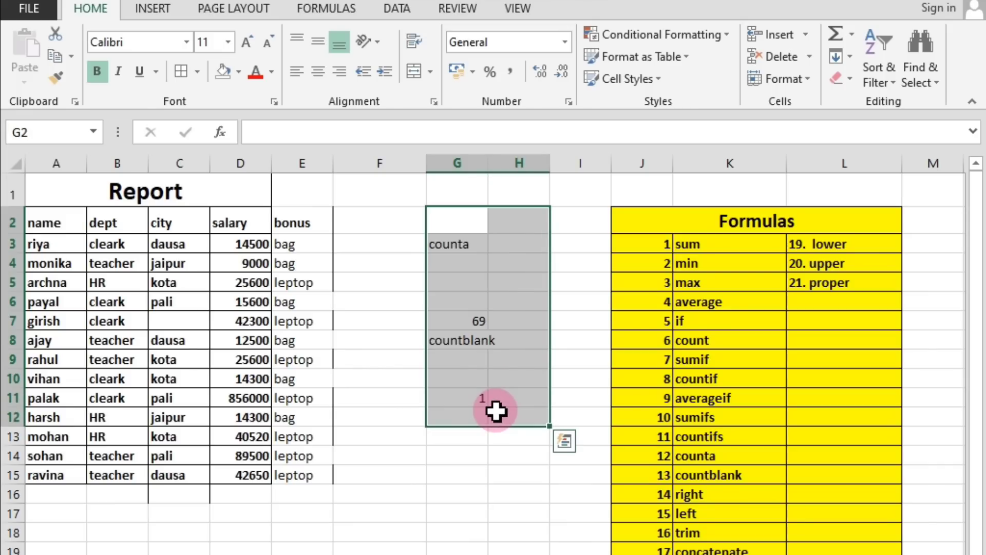
{"action": "key", "text": "Delete"}
{"action": "left_click", "coordinate": [418, 341]}
Enter the header "new column" in F2 beside the bonus column.
{"action": "left_click", "coordinate": [379, 222]}
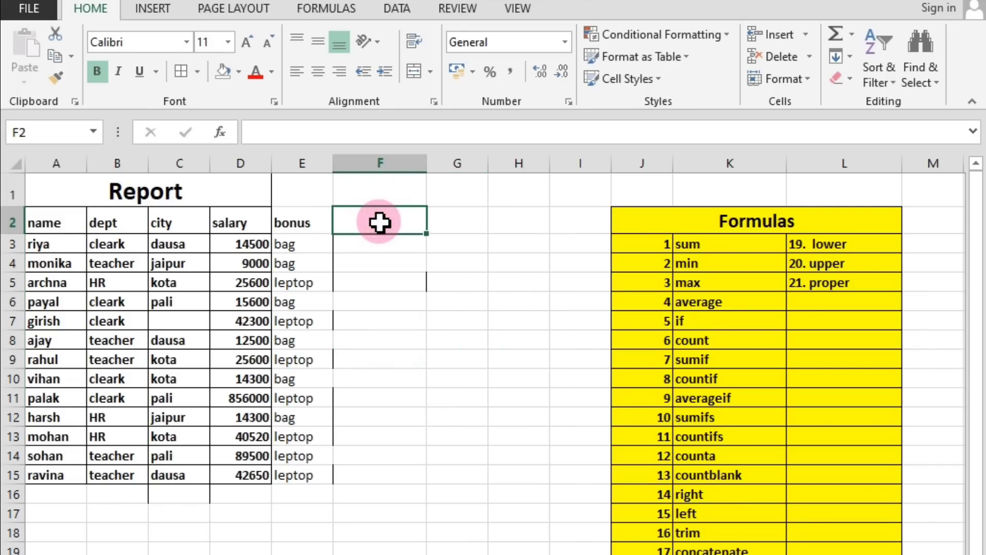
{"action": "type", "text": "new column"}
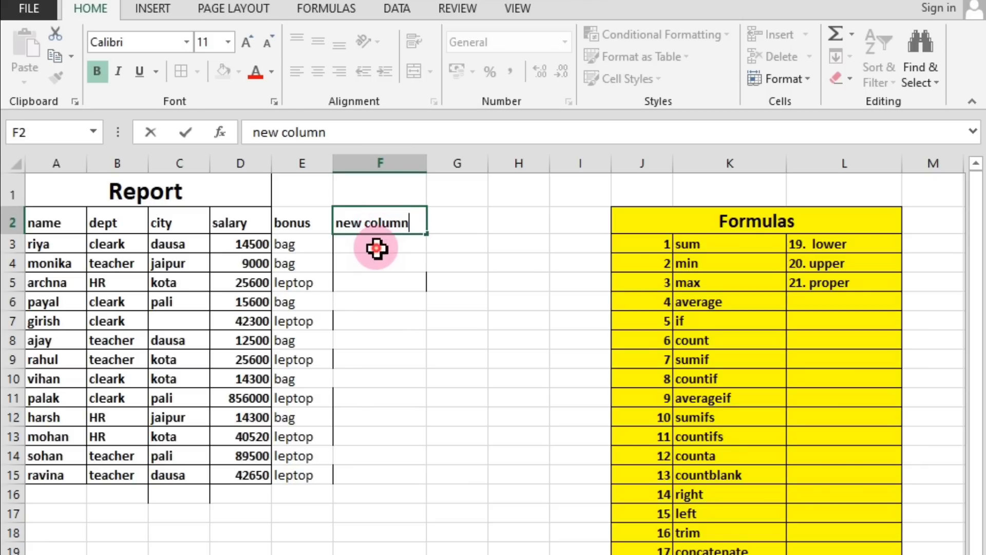
{"action": "left_click", "coordinate": [378, 248]}
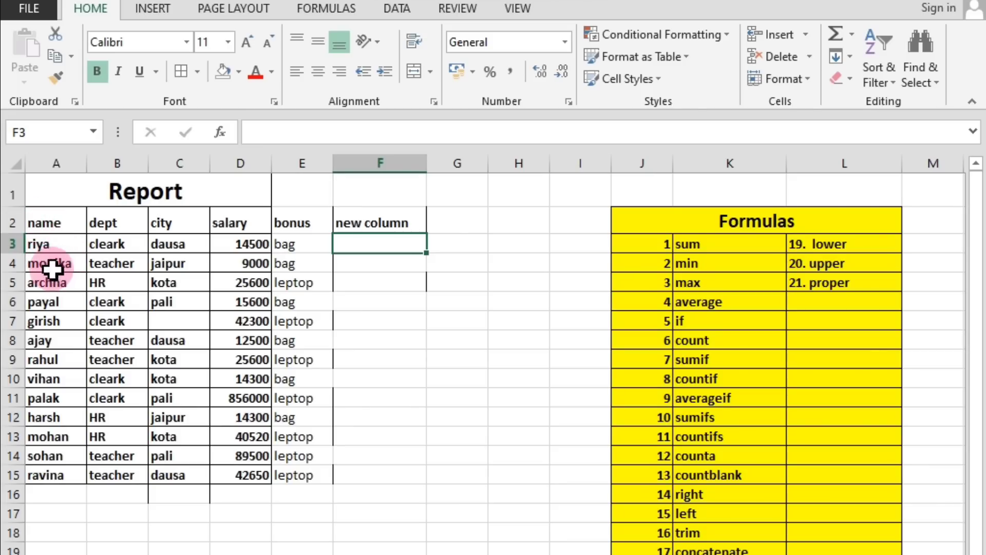
{"action": "left_click", "coordinate": [43, 249]}
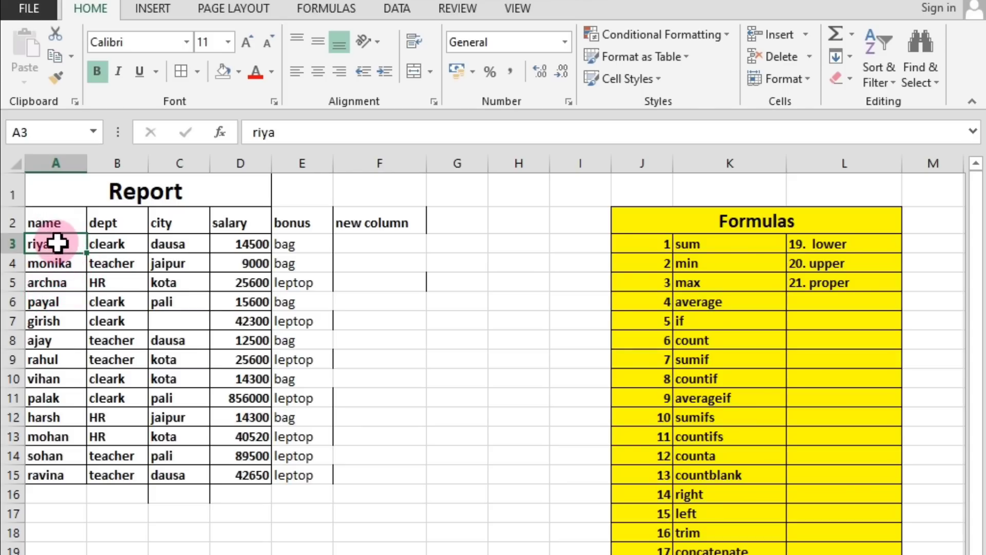
{"action": "left_click", "coordinate": [392, 243]}
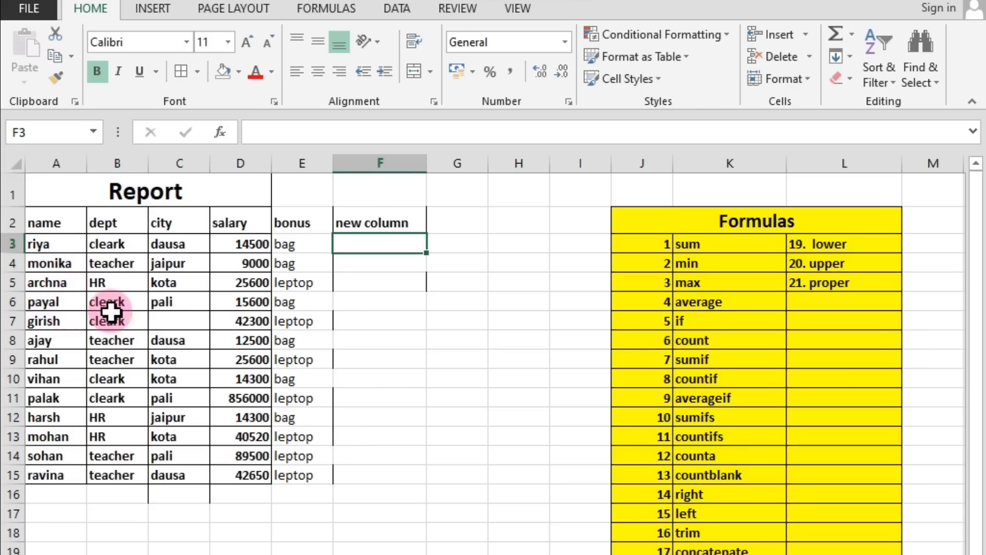
{"action": "type", "text": "="}
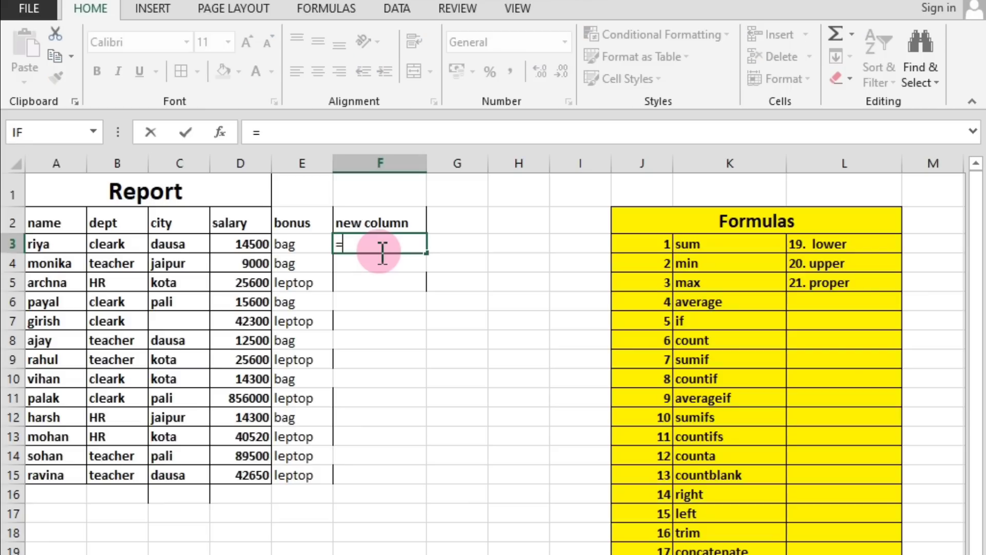
{"action": "left_click", "coordinate": [60, 245]}
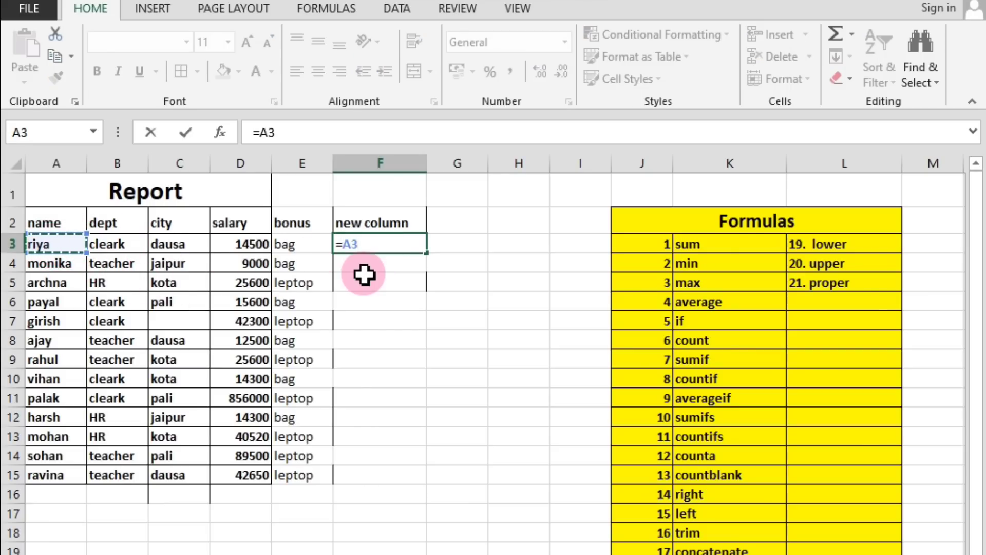
{"action": "key", "text": "BackSpace"}
{"action": "key", "text": "BackSpace"}
{"action": "key", "text": "BackSpace"}
Extract the last three characters of the first name entry with =RIGHT(A3,3) in F3.
{"action": "type", "text": "="}
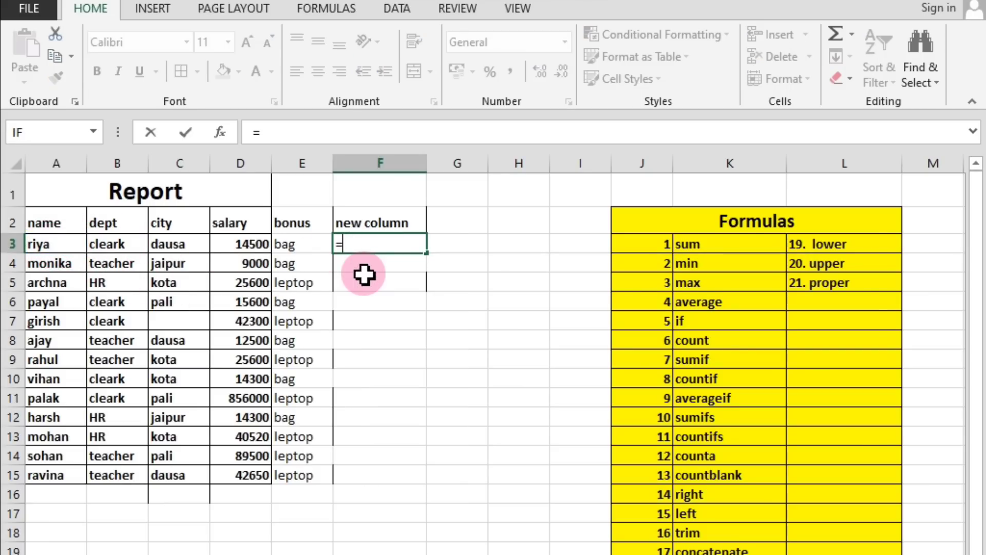
{"action": "type", "text": "rig"}
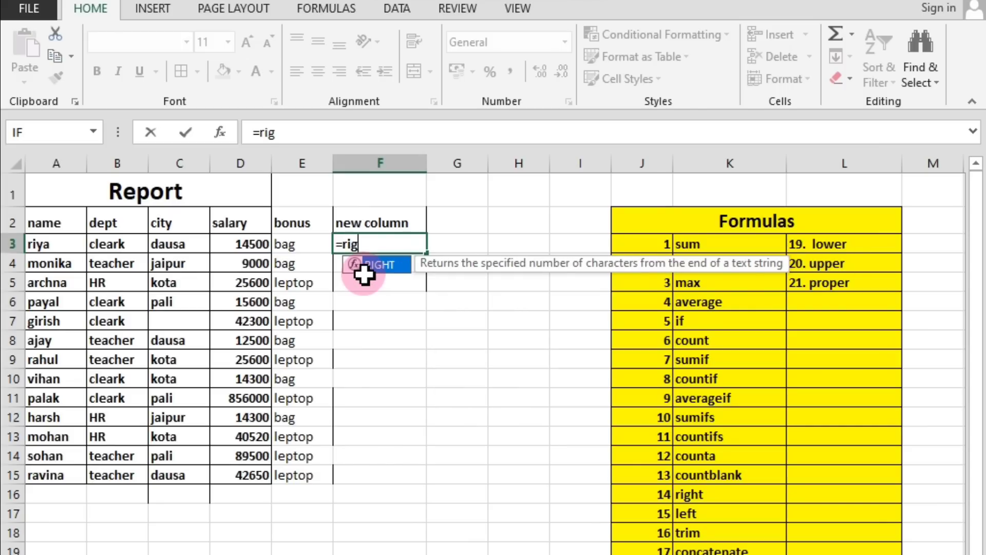
{"action": "type", "text": "ht("}
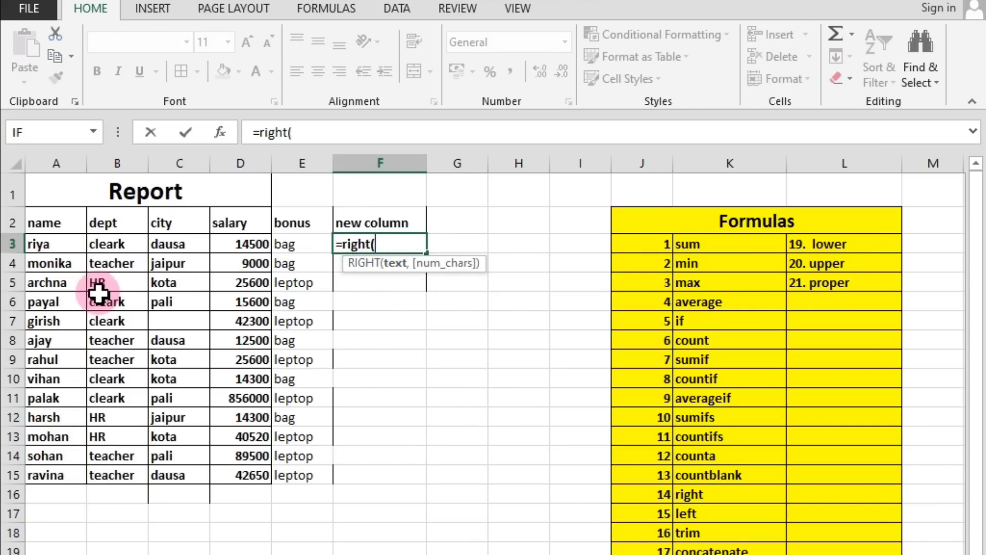
{"action": "left_click", "coordinate": [53, 242]}
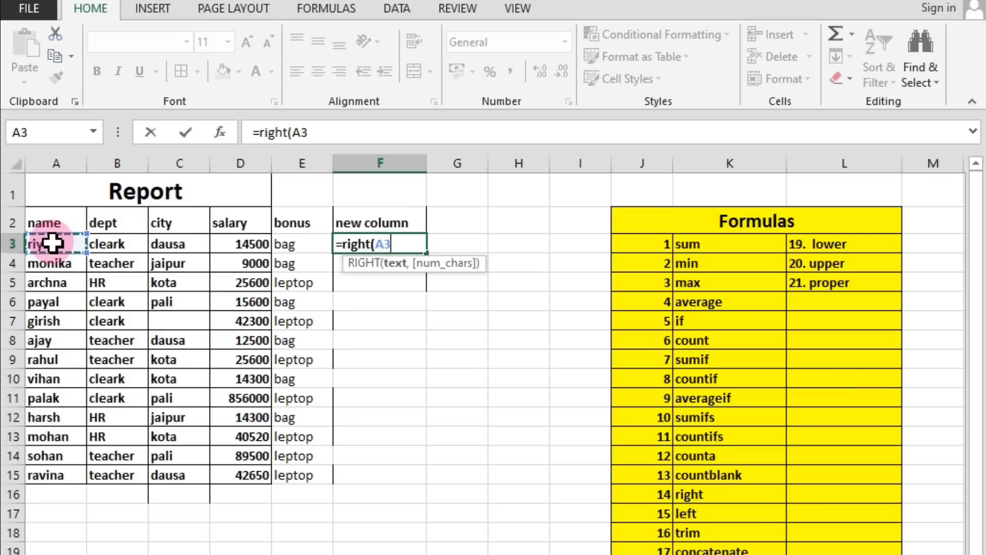
{"action": "type", "text": ",3"}
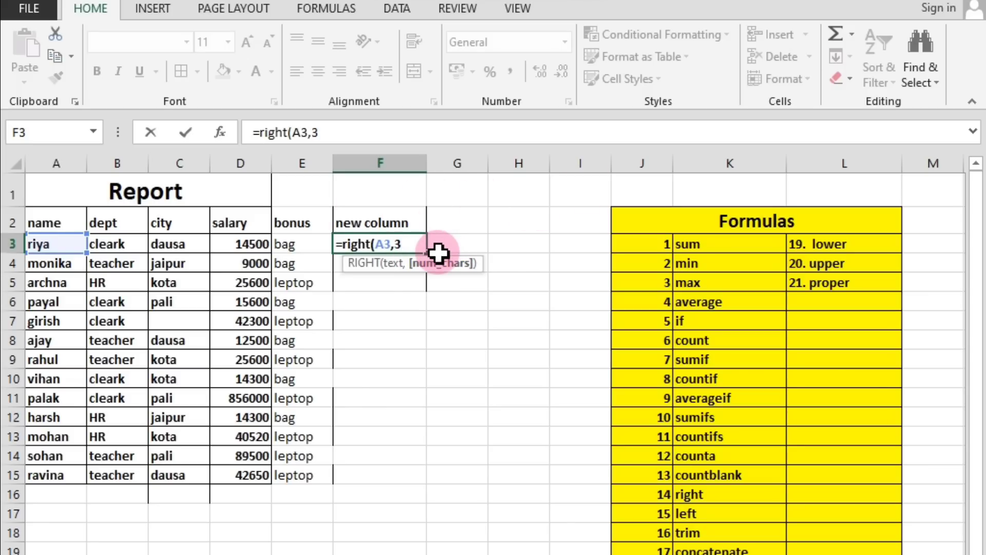
{"action": "key", "text": "Return"}
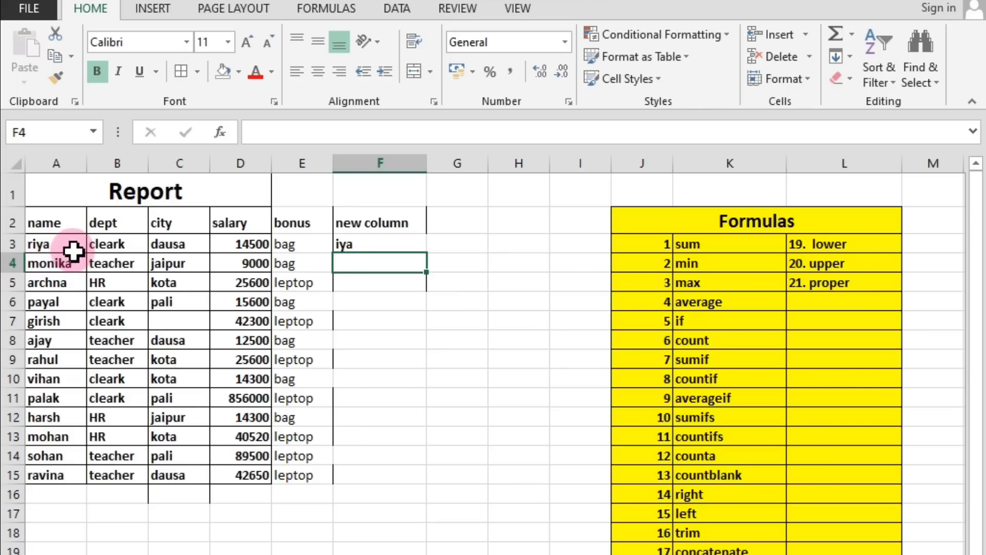
Fill the RIGHT formula from F3 down to F15 for all rows of the Report table.
{"action": "left_click", "coordinate": [375, 244]}
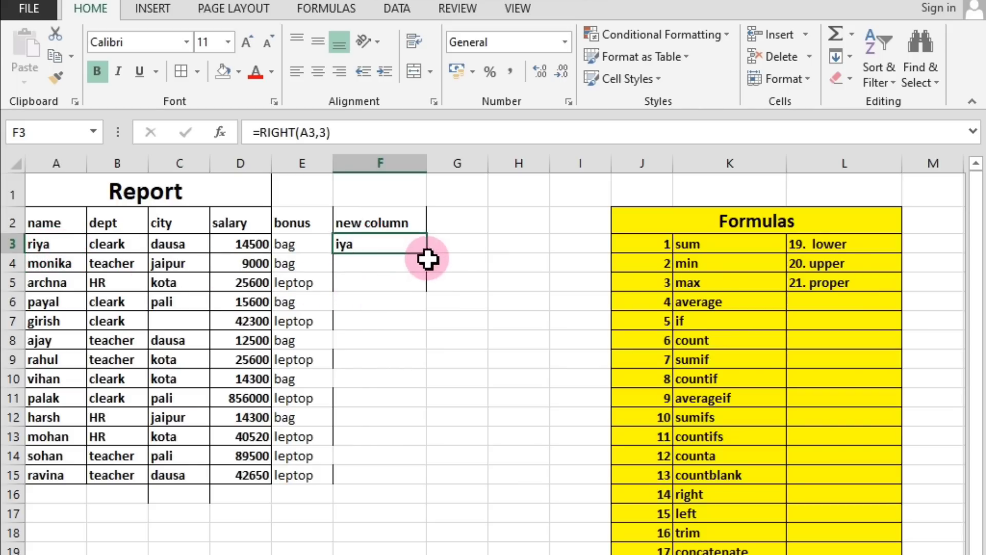
{"action": "left_click_drag", "start_coordinate": [426, 252], "coordinate": [417, 486]}
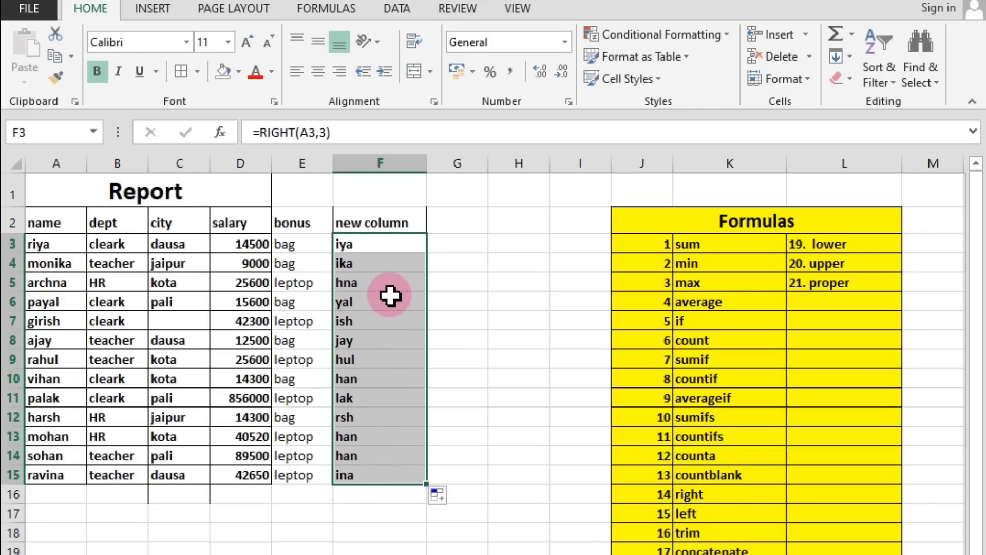
{"action": "left_click", "coordinate": [373, 242]}
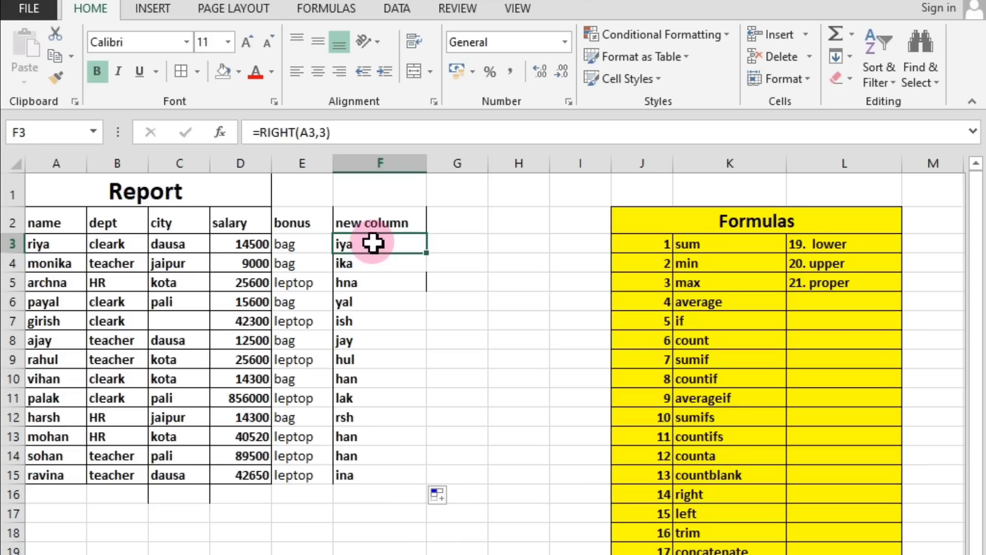
Examine the RIGHT formula in F3 and its arguments, leaving it as it is.
{"action": "double_click", "coordinate": [373, 243]}
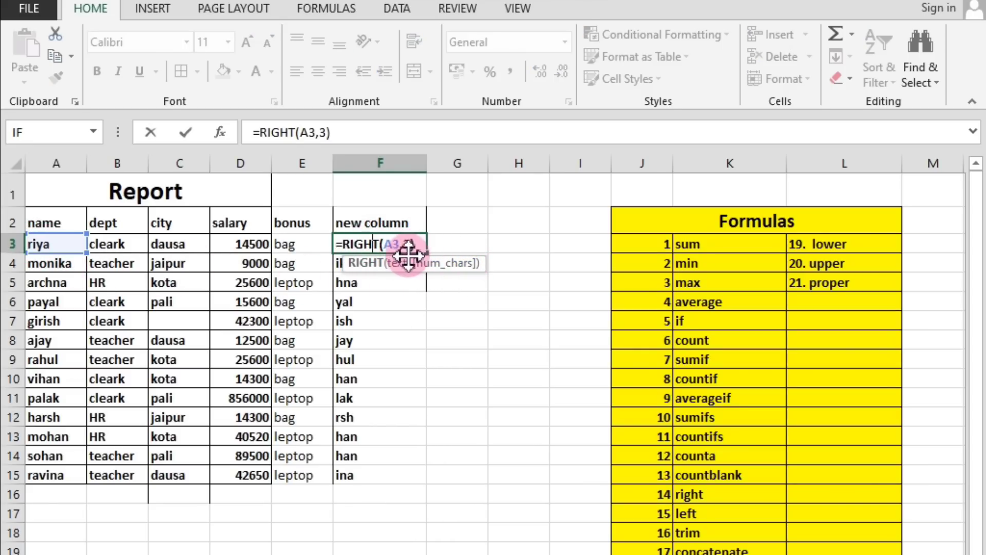
{"action": "key", "text": "ctrl+Return"}
{"action": "key", "text": "Return"}
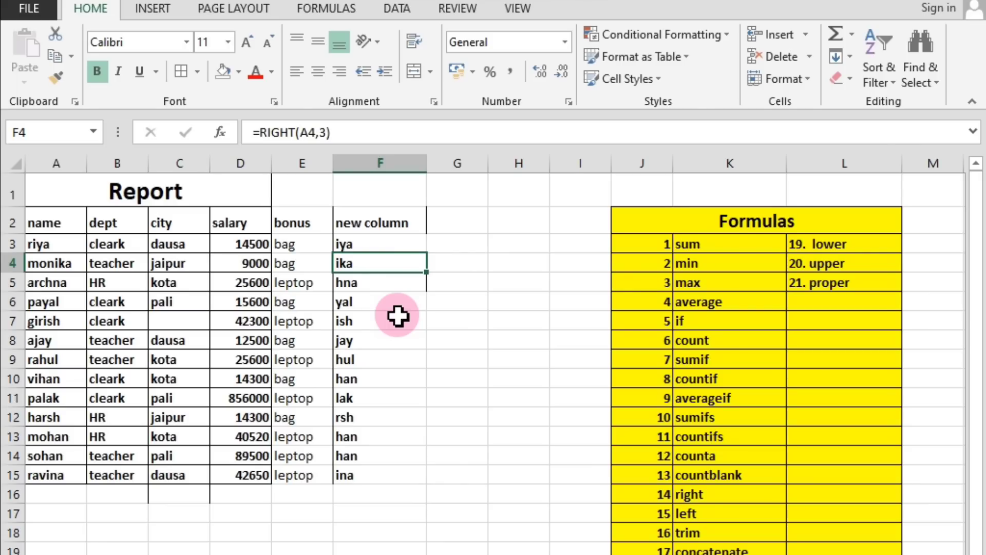
{"action": "left_click", "coordinate": [602, 355]}
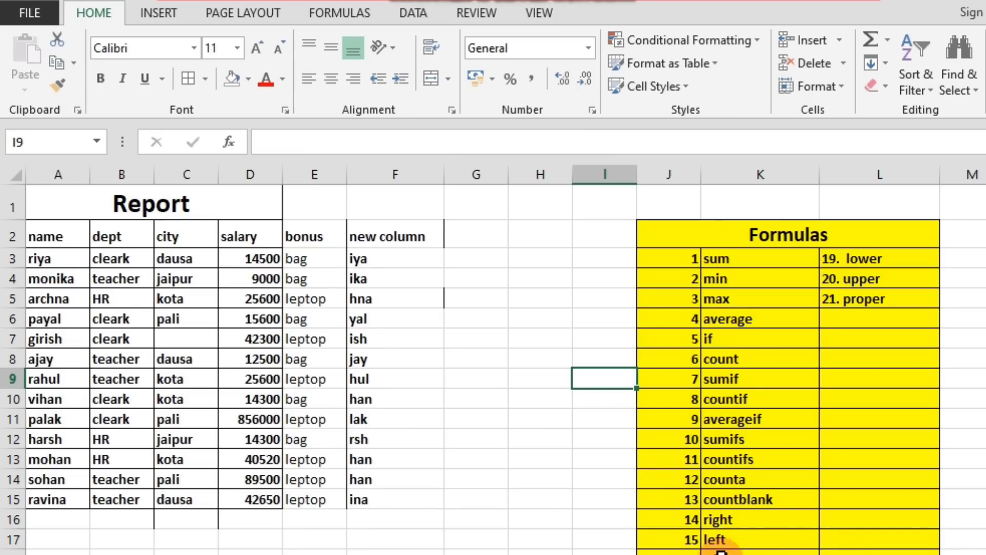
Look up the next formula, left, in the Formulas list and enter the label "left" in H5.
{"action": "left_click", "coordinate": [695, 525]}
{"action": "left_click", "coordinate": [722, 541]}
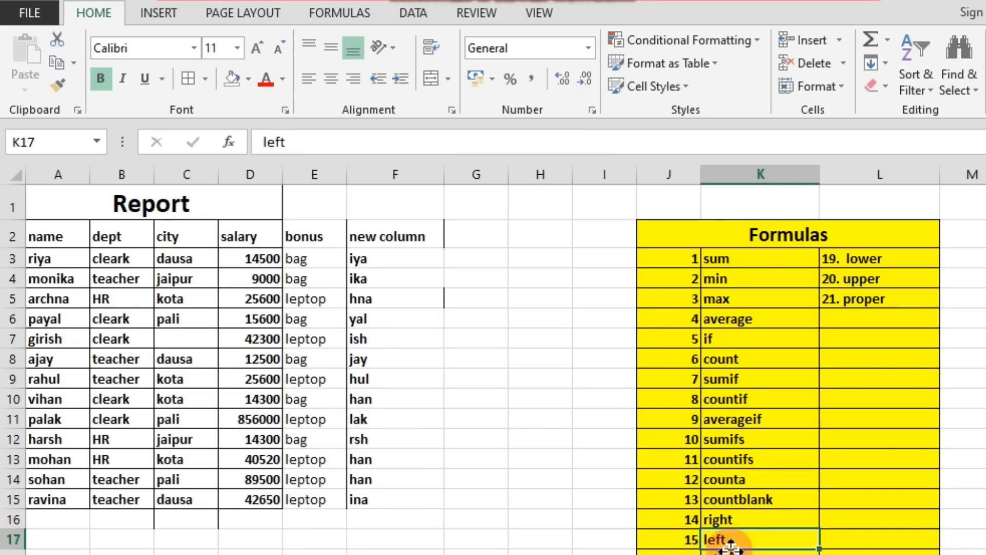
{"action": "left_click", "coordinate": [690, 539]}
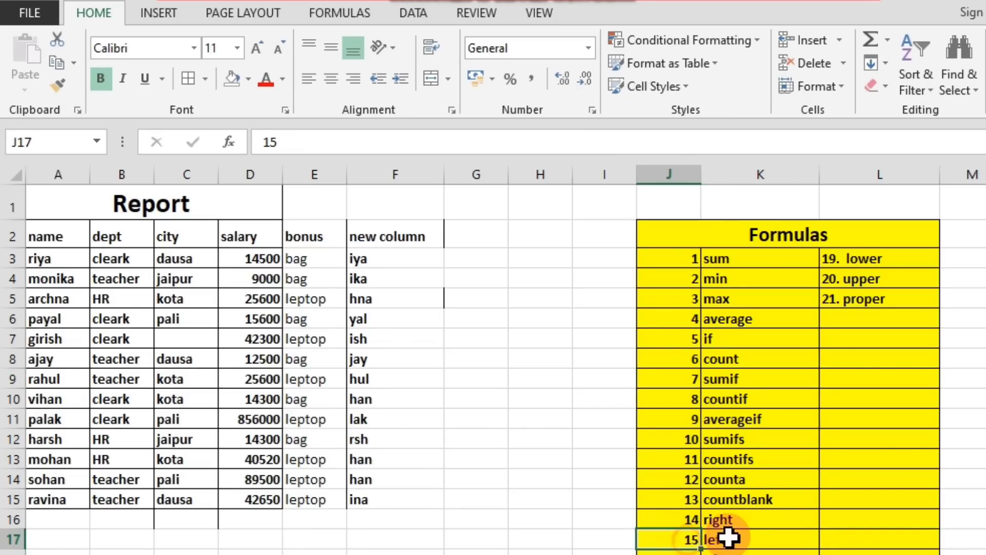
{"action": "left_click", "coordinate": [539, 398]}
{"action": "left_click", "coordinate": [483, 255]}
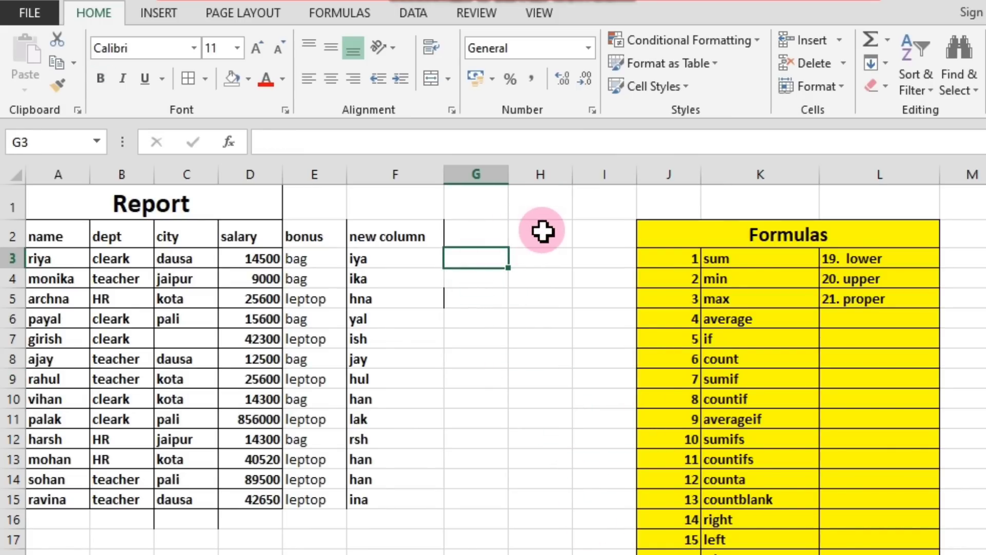
{"action": "left_click", "coordinate": [540, 228]}
{"action": "left_click", "coordinate": [560, 299]}
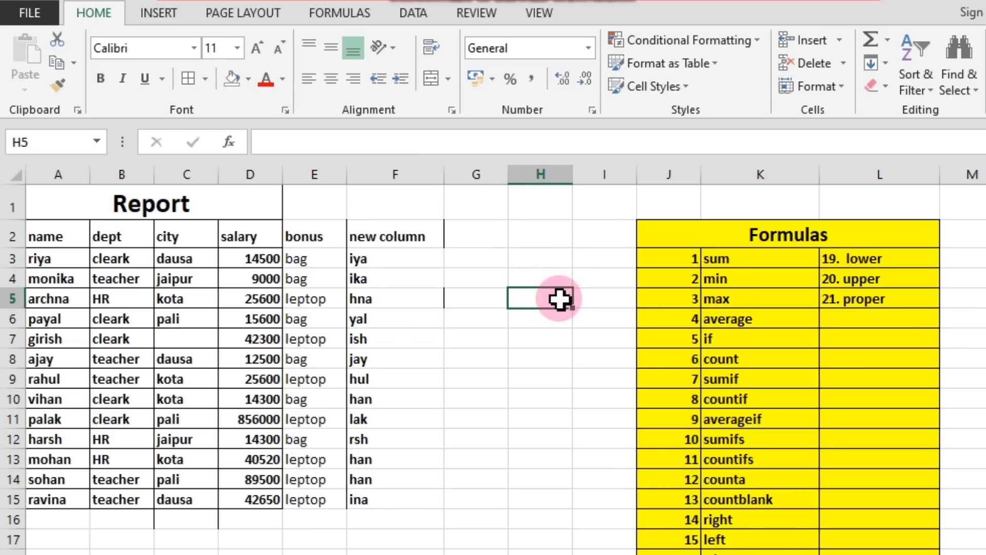
{"action": "type", "text": "left"}
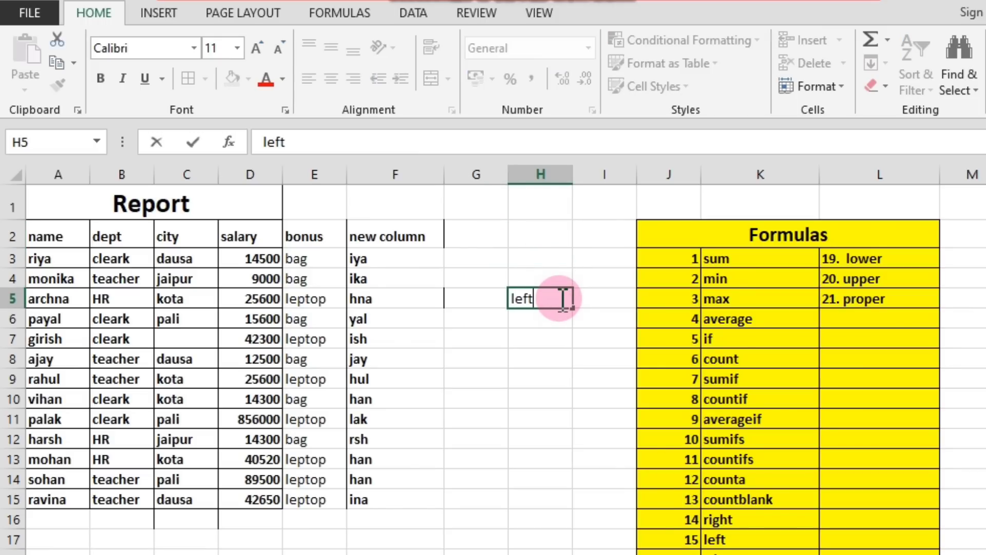
Enter the header "n c" in G2 beside the new column header.
{"action": "left_click", "coordinate": [475, 235]}
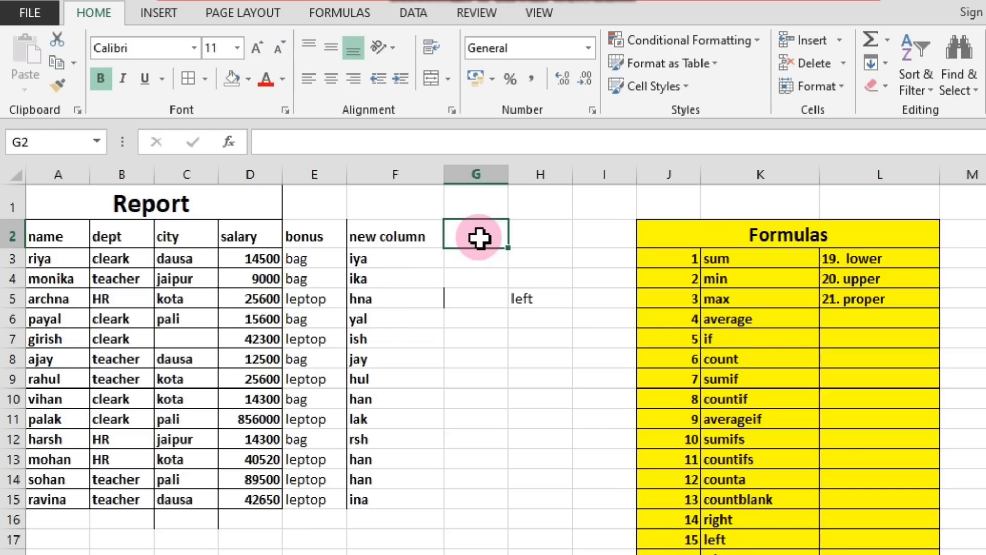
{"action": "type", "text": "n c"}
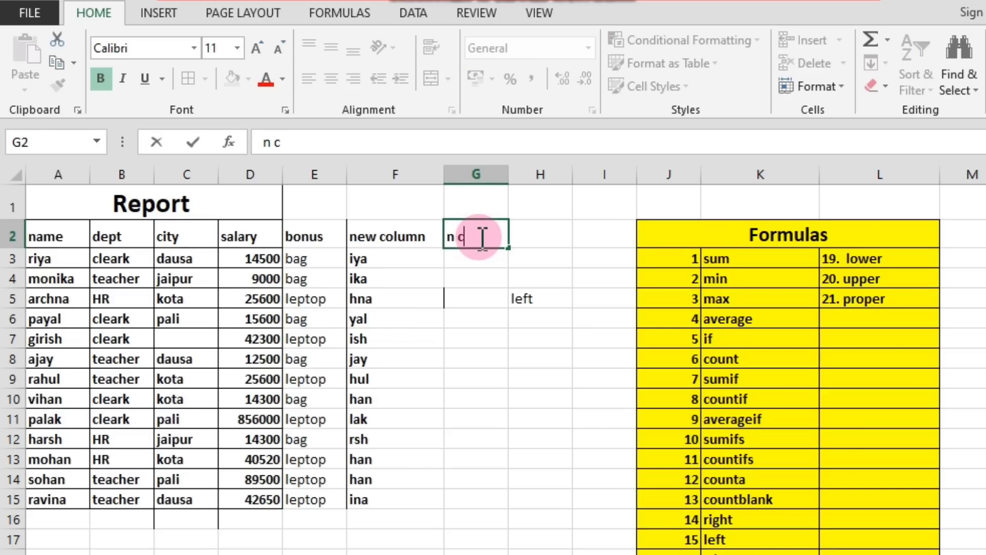
{"action": "left_click", "coordinate": [481, 260]}
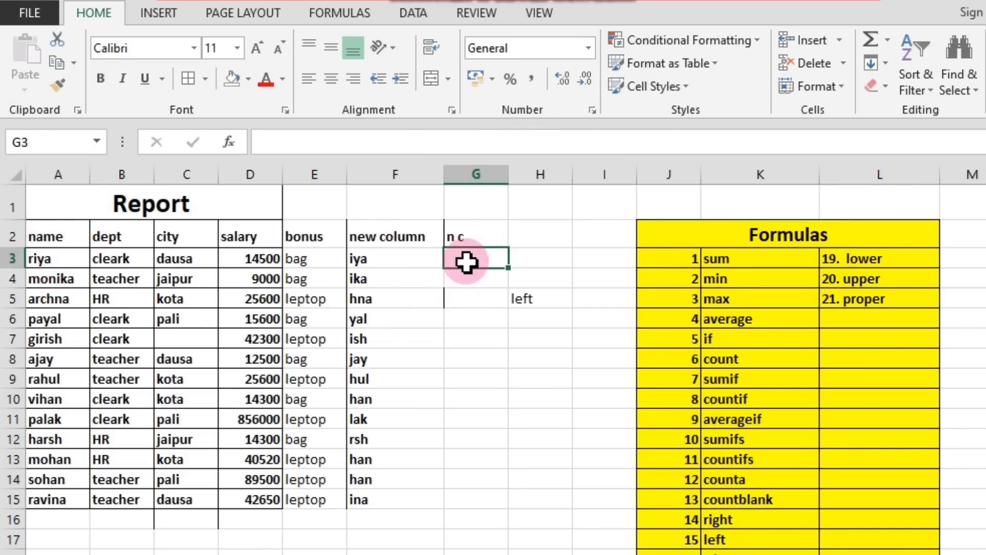
Review the names in A3:A15, the empty cells under the n c header and the RIGHT results in column F.
{"action": "left_click", "coordinate": [58, 263]}
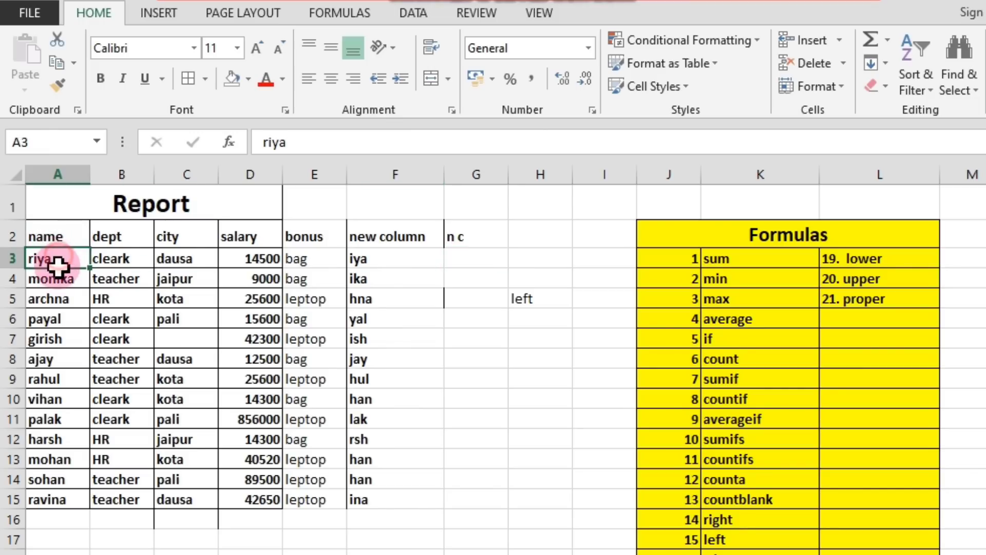
{"action": "left_click_drag", "start_coordinate": [58, 263], "coordinate": [66, 492]}
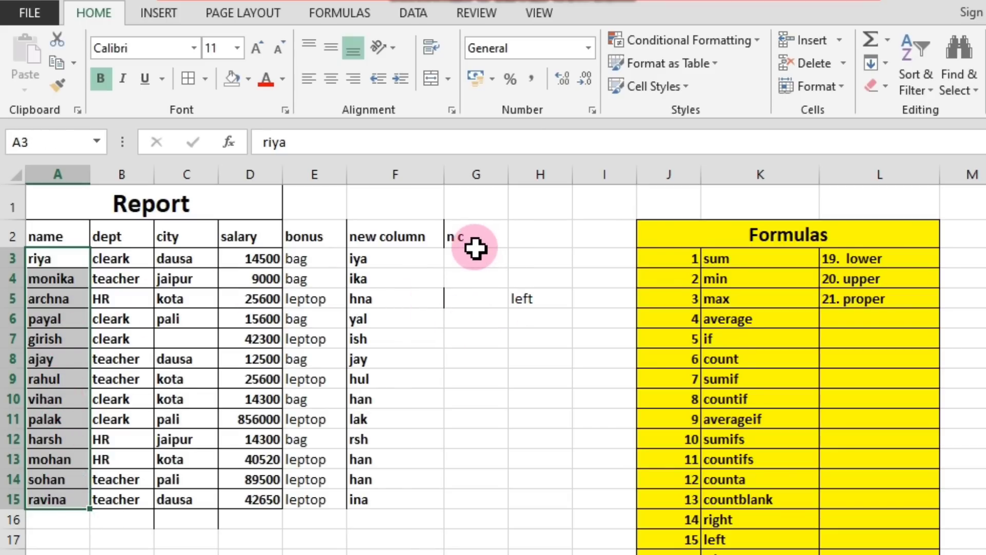
{"action": "left_click_drag", "start_coordinate": [476, 257], "coordinate": [493, 513]}
{"action": "left_click", "coordinate": [368, 263]}
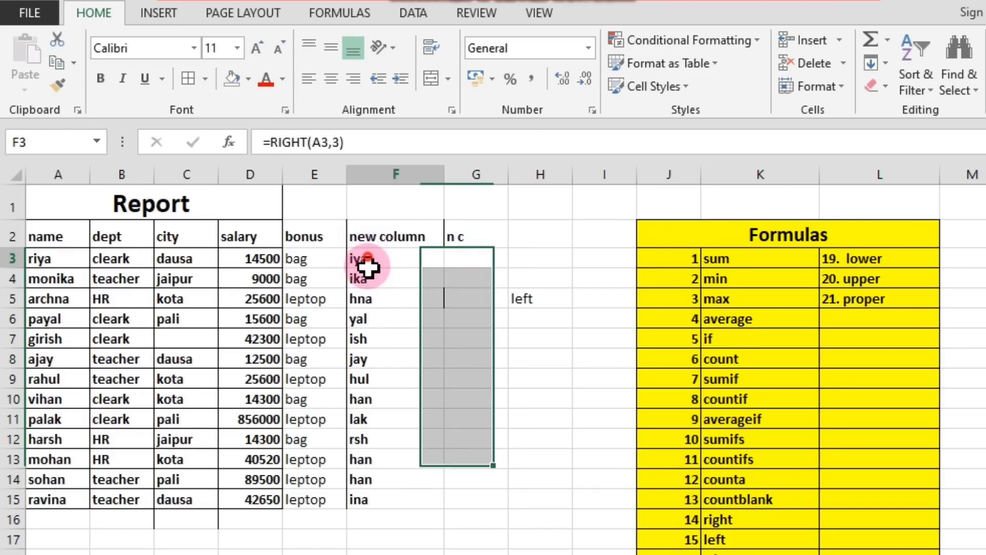
{"action": "left_click_drag", "start_coordinate": [368, 263], "coordinate": [359, 519]}
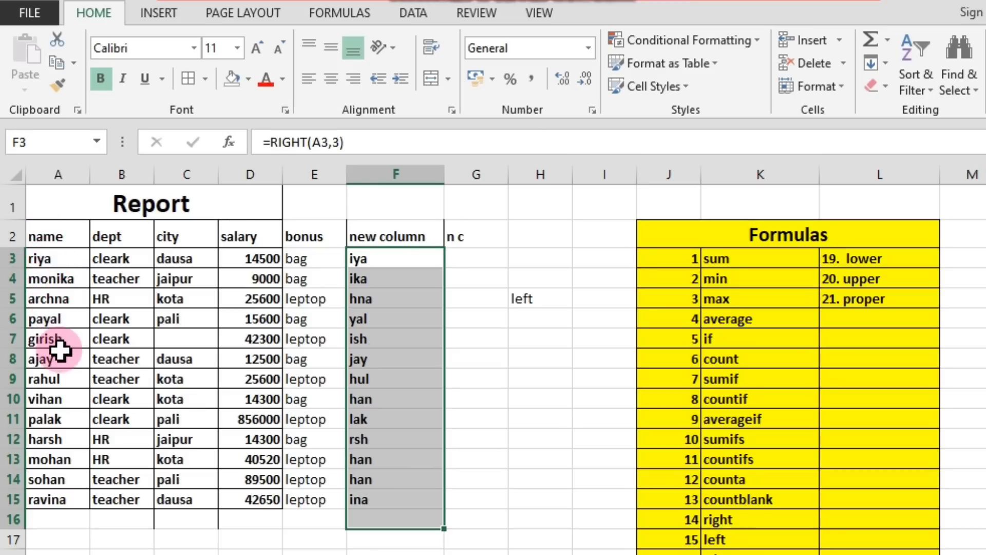
Extract the first three characters of the first name entry with =LEFT(A3,3) in G3.
{"action": "left_click", "coordinate": [480, 260]}
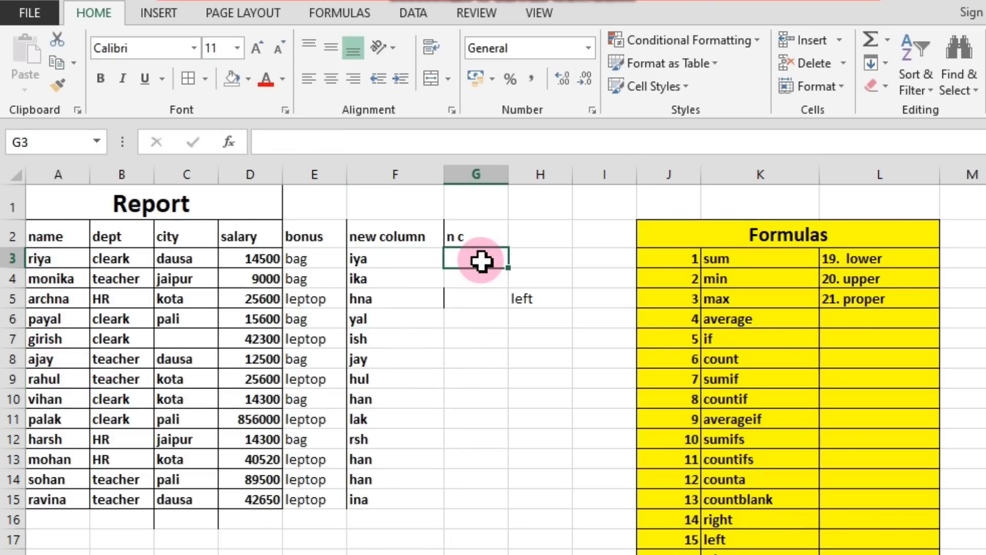
{"action": "type", "text": "="}
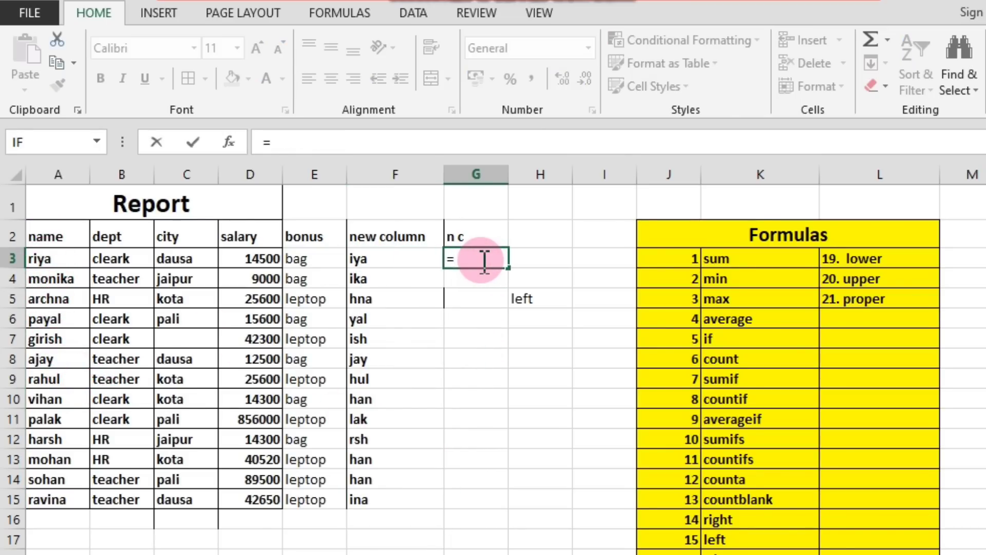
{"action": "type", "text": "left"}
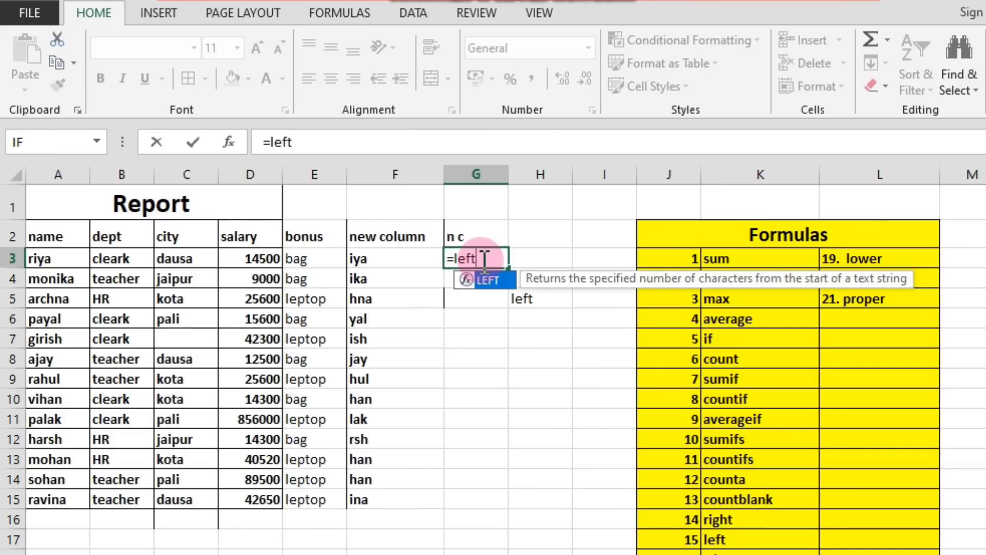
{"action": "type", "text": "("}
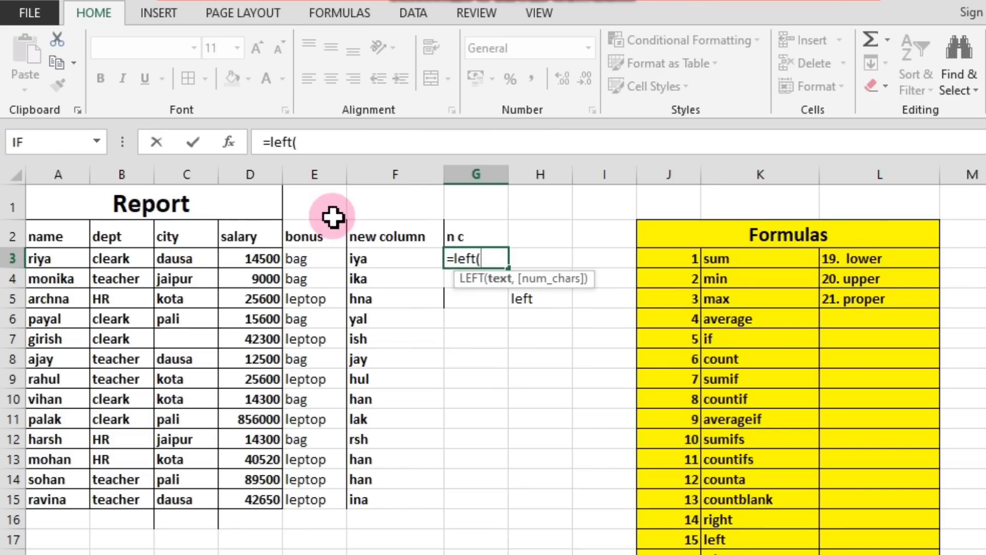
{"action": "left_click", "coordinate": [57, 259]}
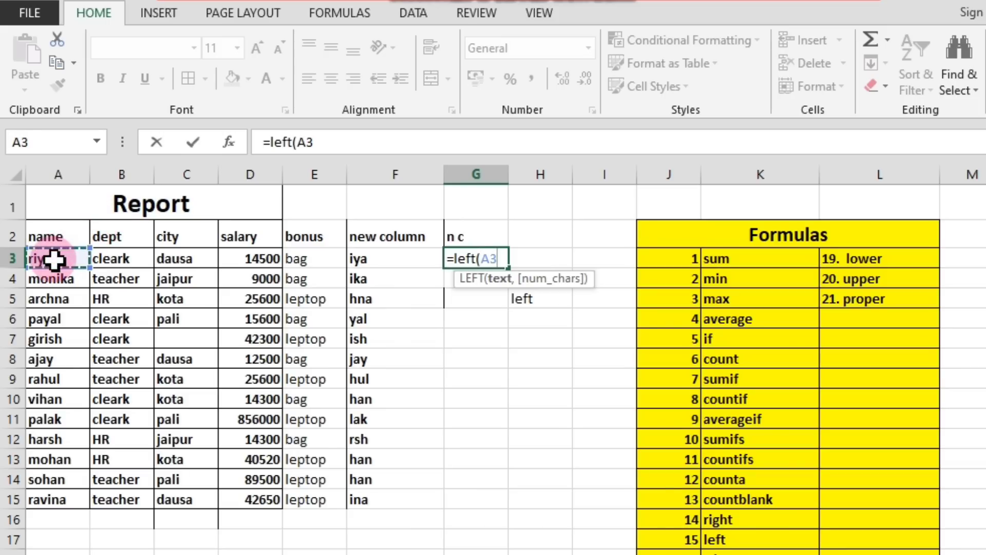
{"action": "type", "text": ","}
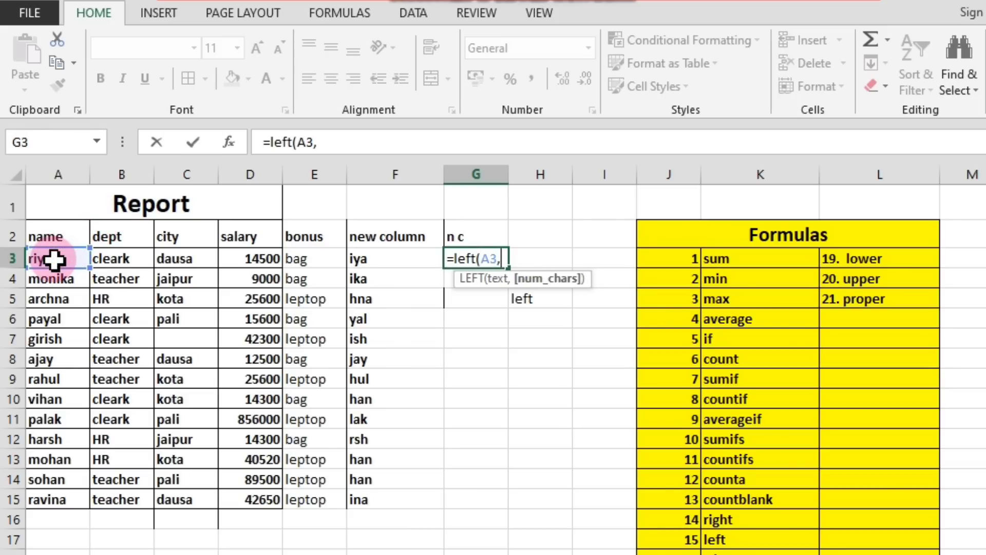
{"action": "type", "text": "3"}
{"action": "key", "text": "Return"}
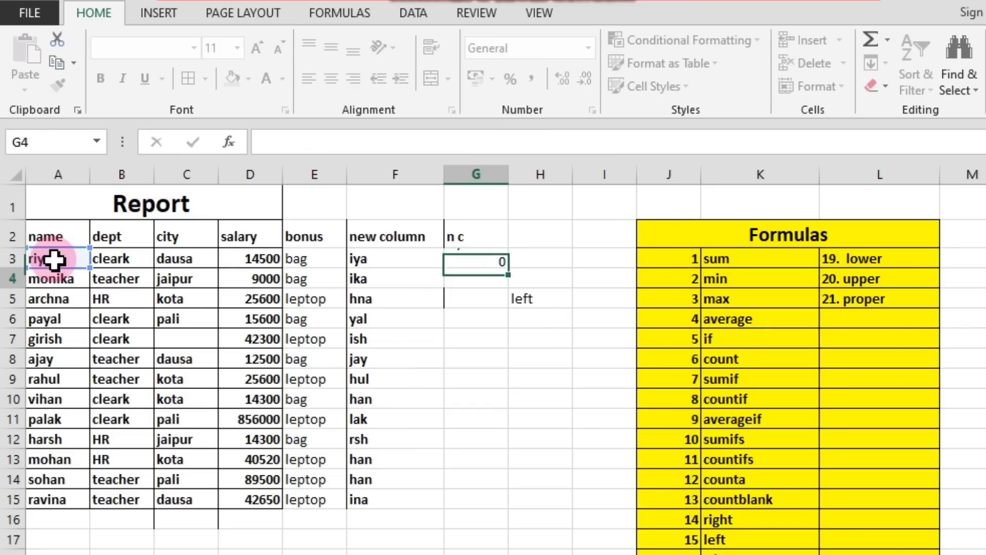
Check the G3 result against A3 and fill the LEFT formula from G3 down to G15.
{"action": "left_click", "coordinate": [479, 262]}
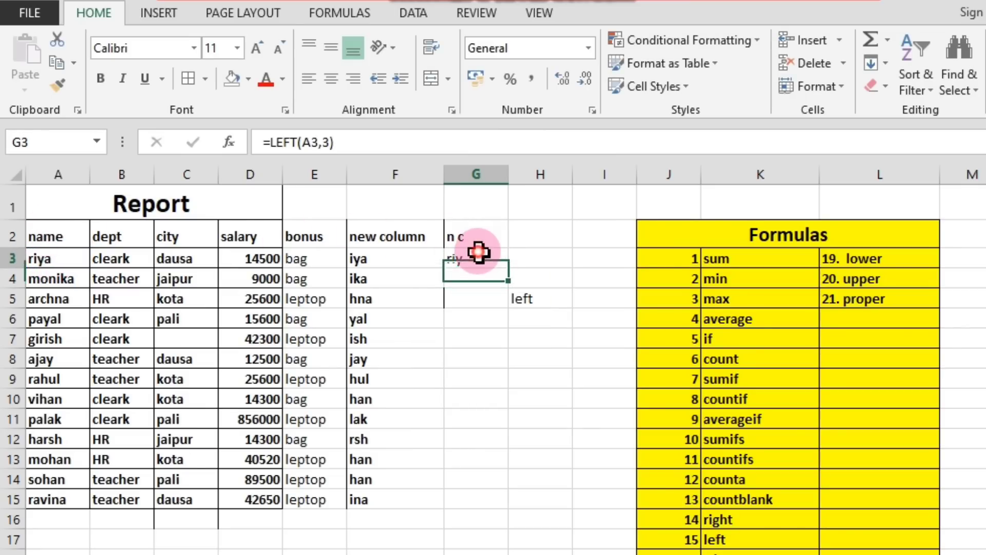
{"action": "left_click", "coordinate": [62, 263]}
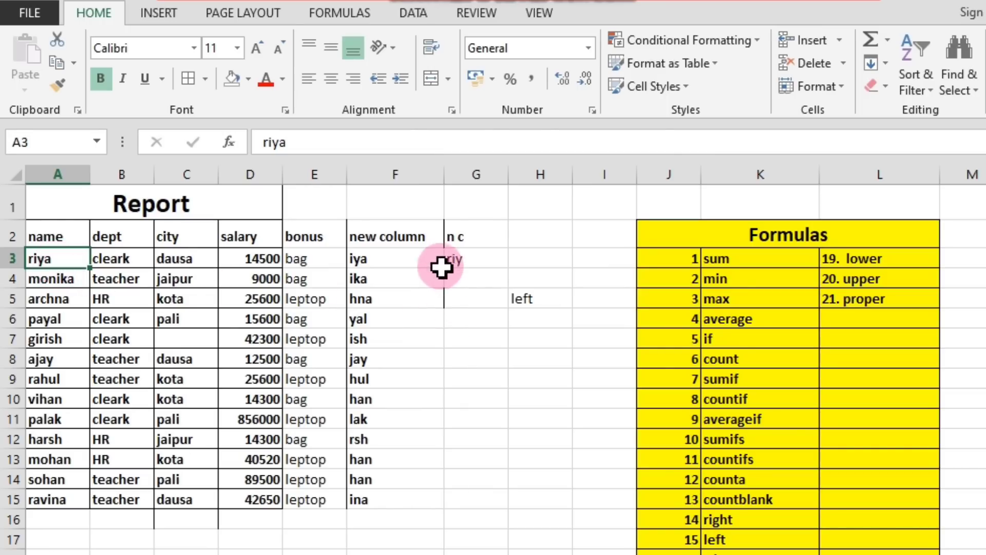
{"action": "left_click", "coordinate": [473, 258]}
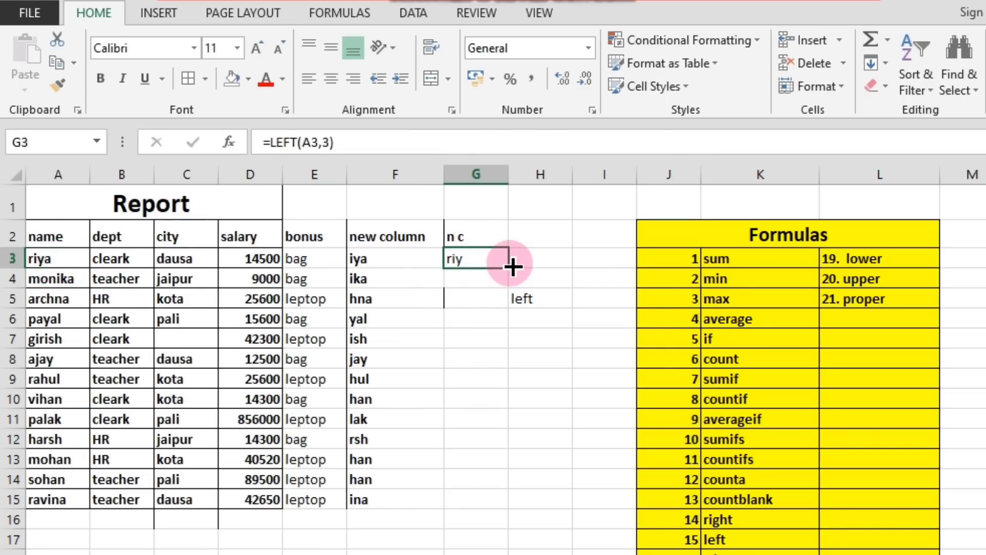
{"action": "left_click_drag", "start_coordinate": [509, 269], "coordinate": [509, 504]}
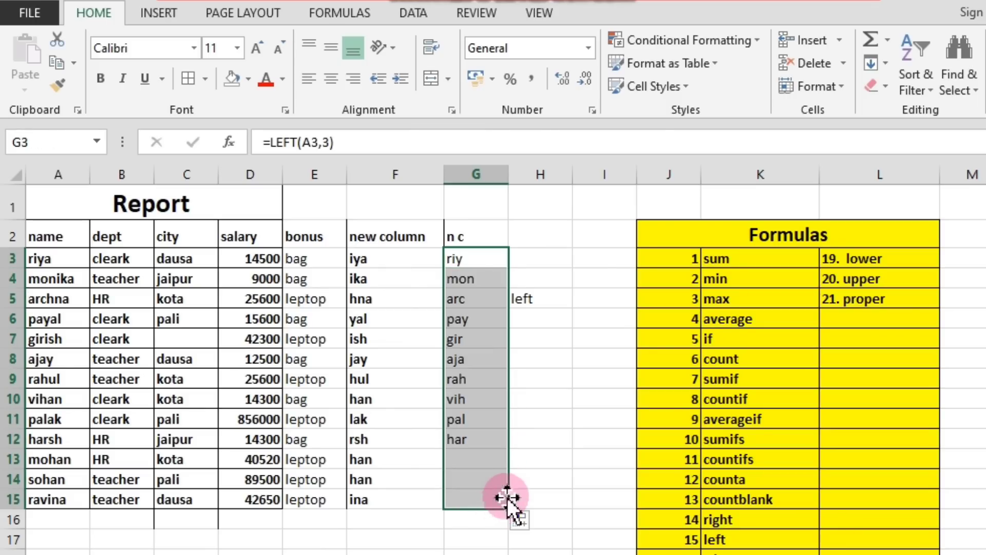
Compare the LEFT results in G3:G15 with the original names and the RIGHT results in column F.
{"action": "left_click", "coordinate": [484, 300]}
{"action": "left_click_drag", "start_coordinate": [488, 258], "coordinate": [498, 501]}
{"action": "left_click", "coordinate": [511, 424]}
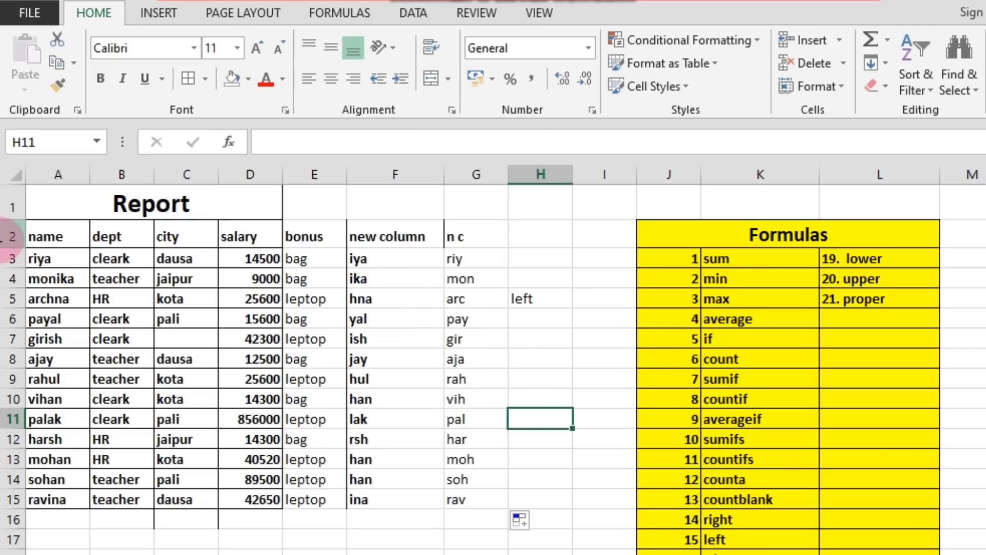
{"action": "left_click", "coordinate": [55, 258]}
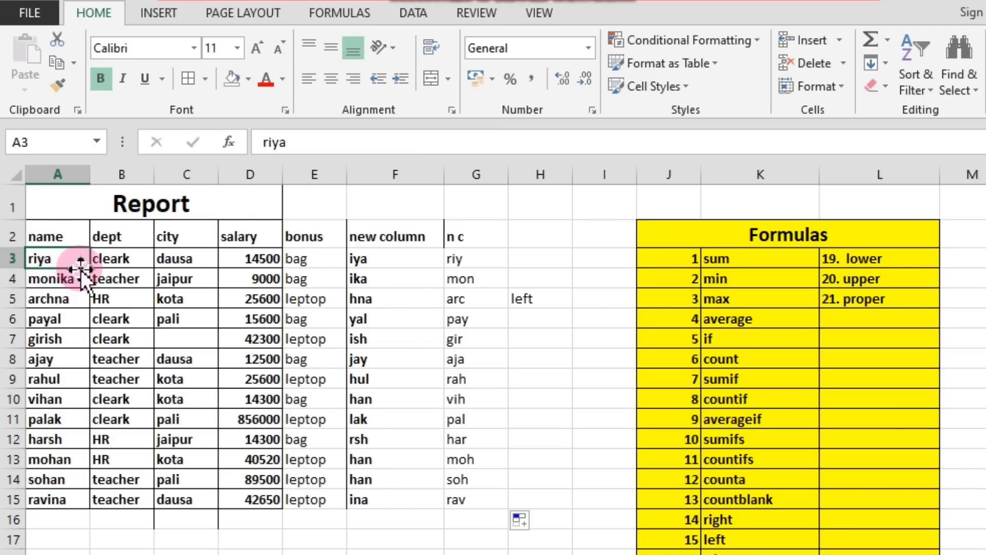
{"action": "left_click", "coordinate": [514, 351]}
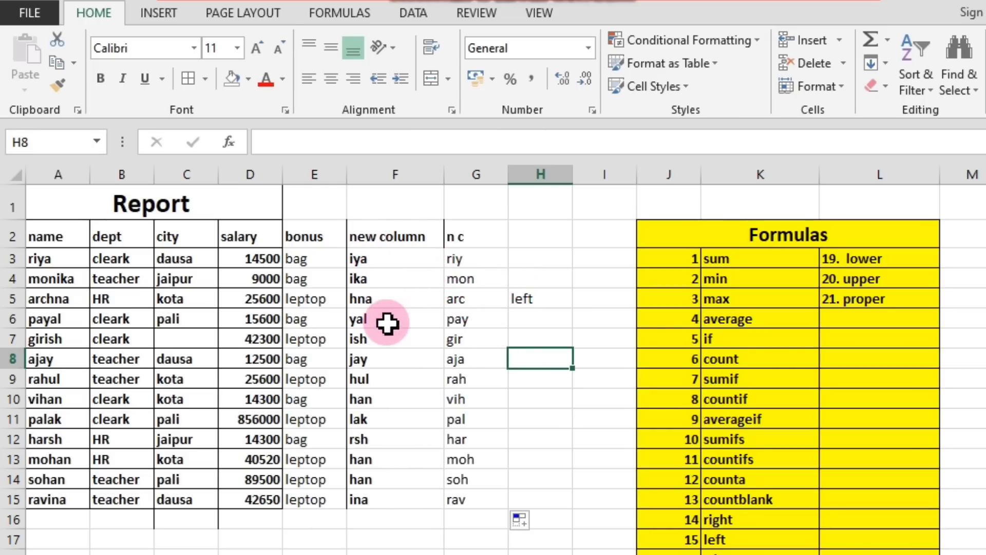
{"action": "left_click", "coordinate": [380, 260]}
{"action": "left_click", "coordinate": [476, 258]}
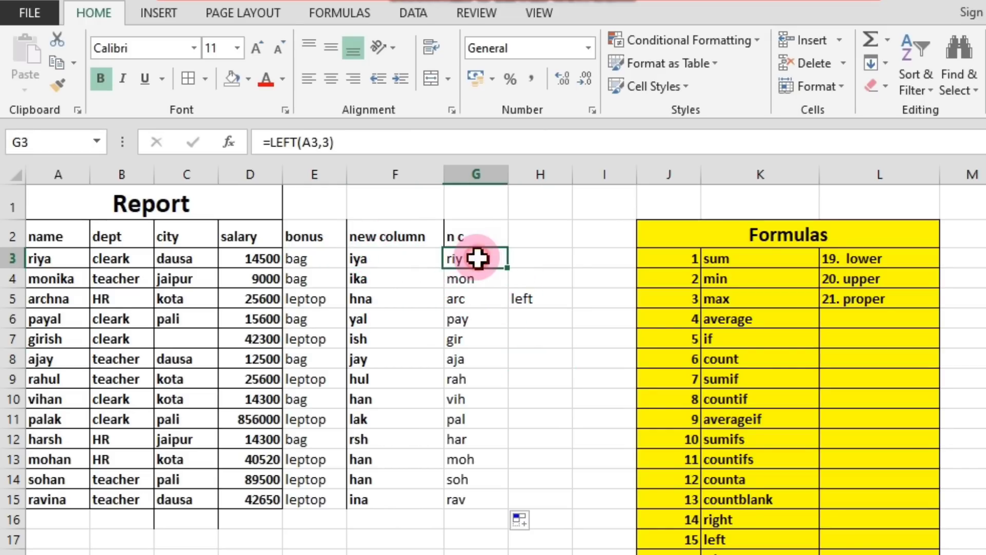
Look up the formula that follows left, trim, in the Formulas list.
{"action": "left_click", "coordinate": [723, 539]}
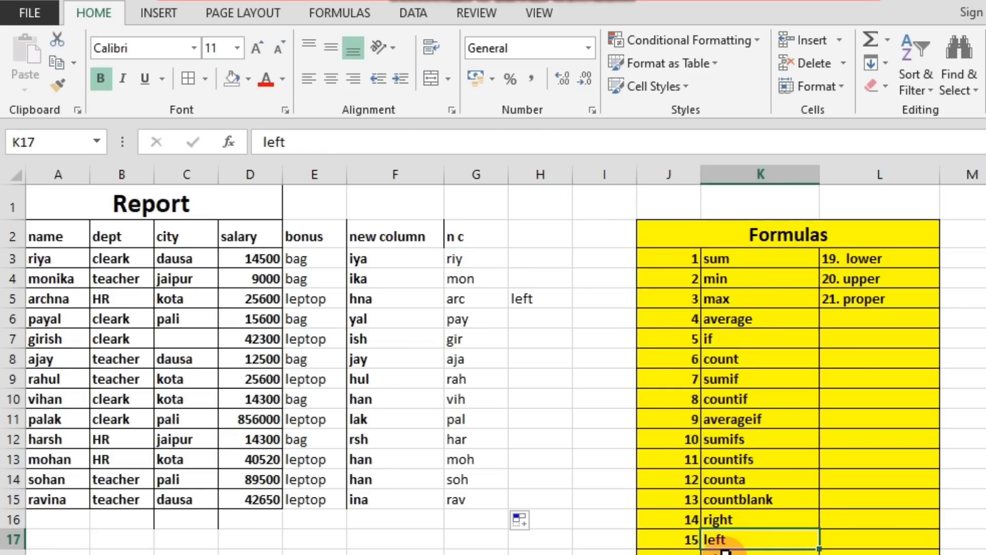
{"action": "left_click_drag", "start_coordinate": [673, 552], "coordinate": [752, 553]}
{"action": "left_click_drag", "start_coordinate": [673, 554], "coordinate": [781, 544]}
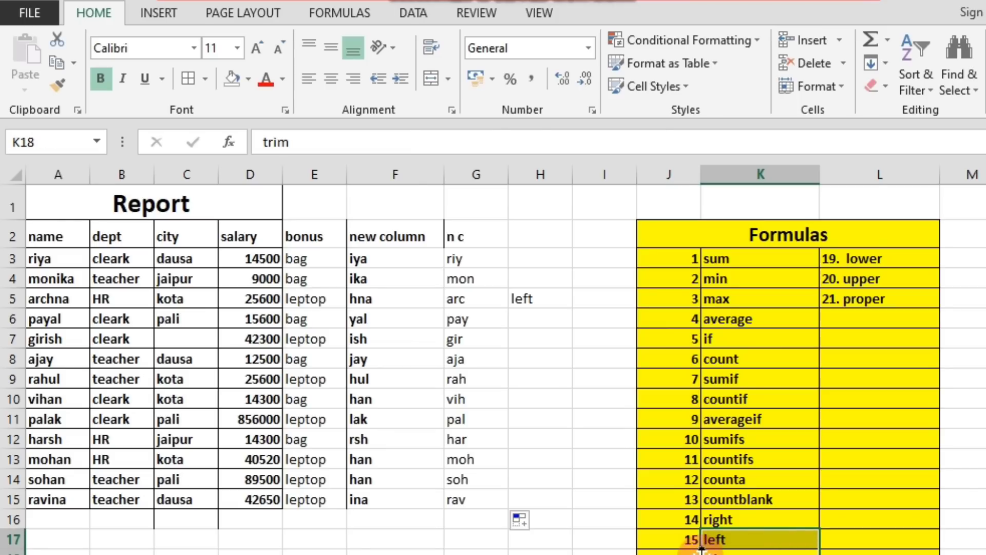
{"action": "left_click", "coordinate": [670, 552]}
Clear the finished RIGHT and LEFT examples from F2:H15.
{"action": "left_click", "coordinate": [511, 343]}
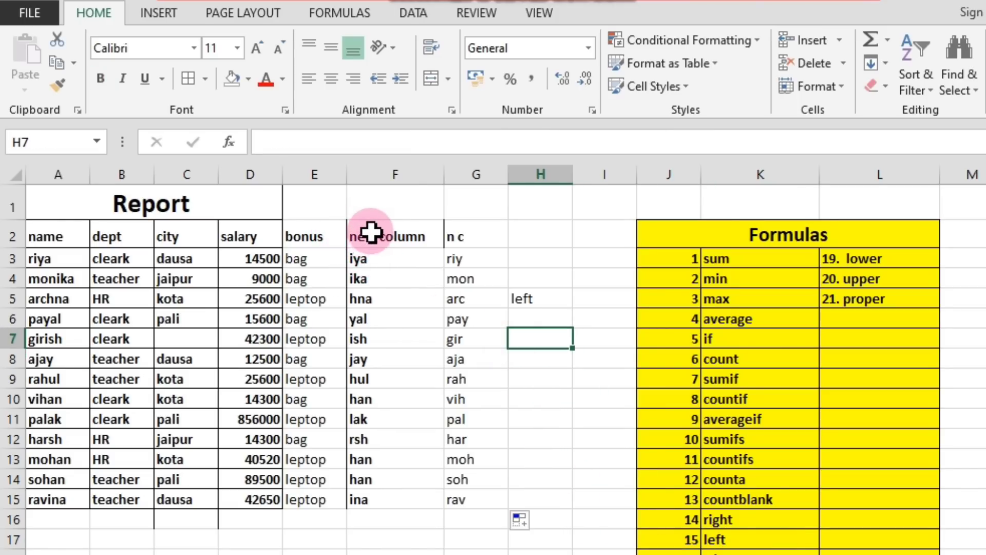
{"action": "left_click_drag", "start_coordinate": [359, 229], "coordinate": [520, 499]}
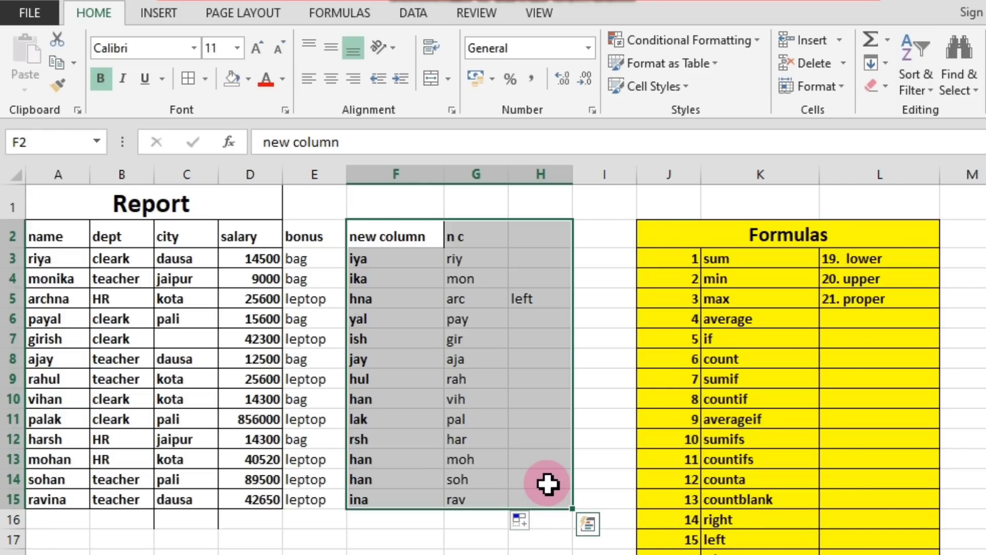
{"action": "key", "text": "Delete"}
{"action": "left_click", "coordinate": [565, 459]}
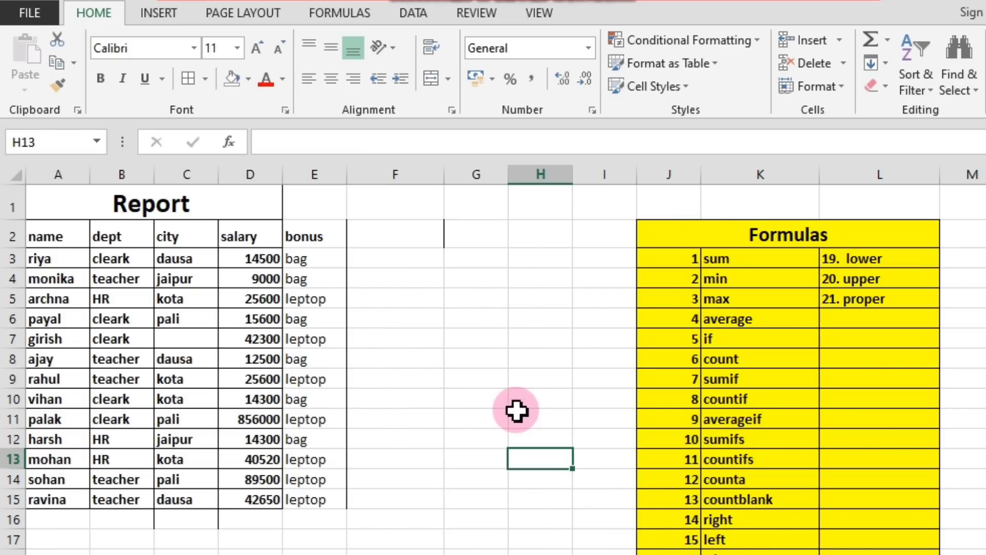
Enter a sample first, middle and last name in A19, below the Report table, with uneven extra spaces between the words.
{"action": "scroll", "coordinate": [385, 388], "scroll_direction": "down", "scroll_amount": 1}
{"action": "scroll", "coordinate": [387, 387], "scroll_direction": "up", "scroll_amount": 1}
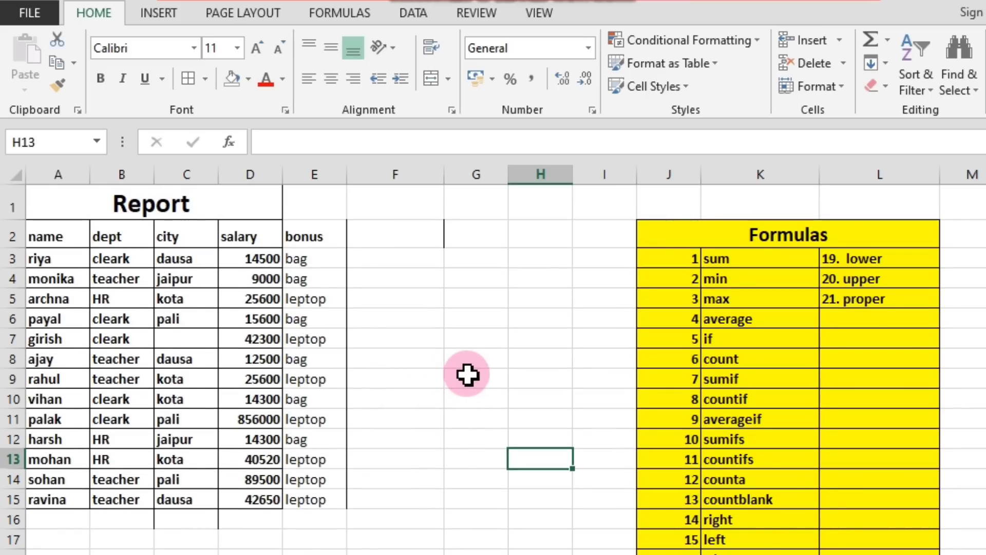
{"action": "scroll", "coordinate": [514, 318], "scroll_direction": "down", "scroll_amount": 3}
{"action": "scroll", "coordinate": [462, 340], "scroll_direction": "up", "scroll_amount": 1}
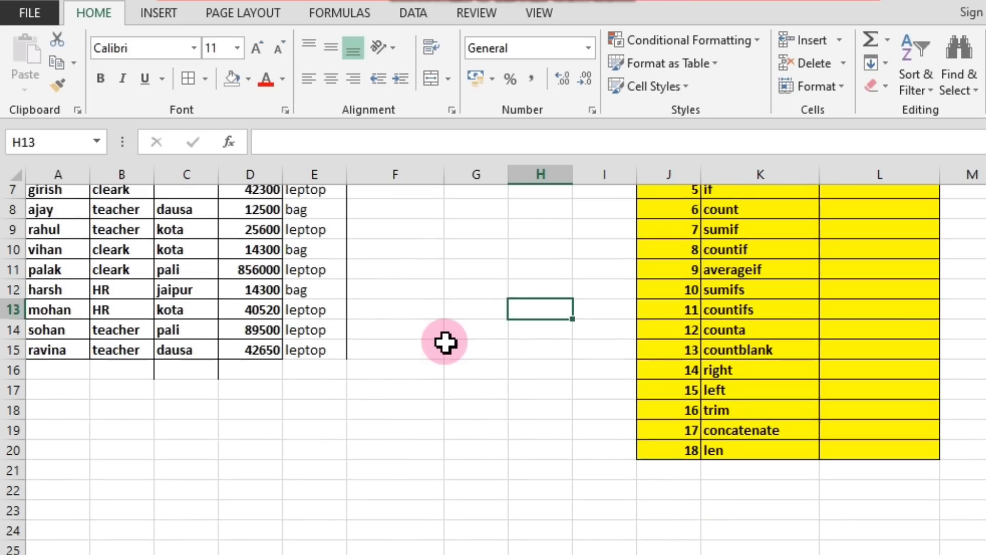
{"action": "scroll", "coordinate": [292, 385], "scroll_direction": "down", "scroll_amount": 2}
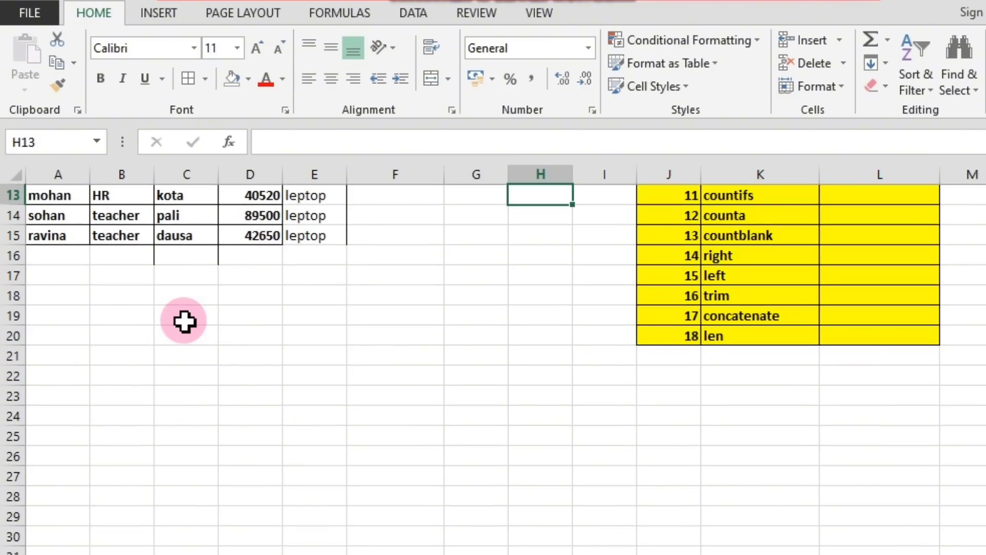
{"action": "left_click", "coordinate": [115, 316]}
{"action": "left_click", "coordinate": [77, 314]}
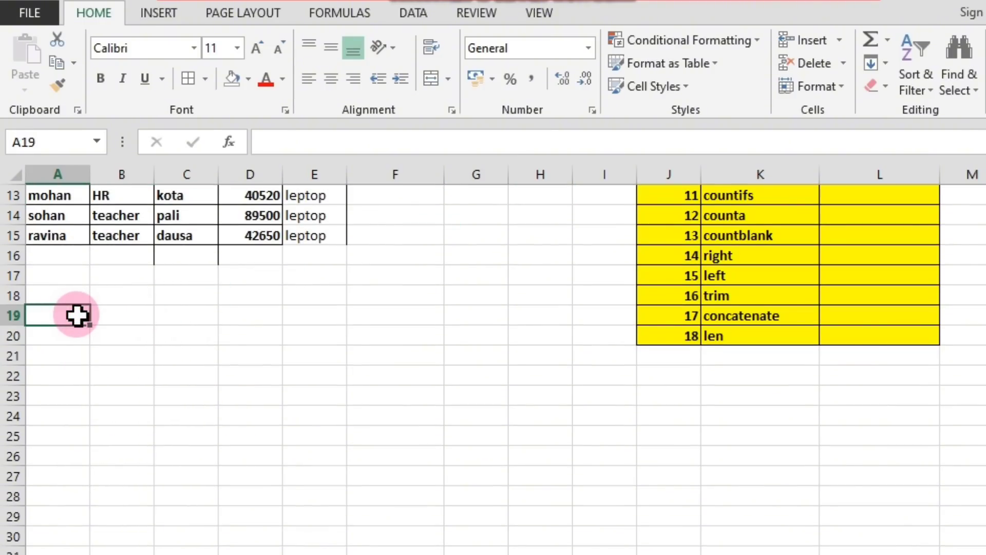
{"action": "type", "text": "rahul"}
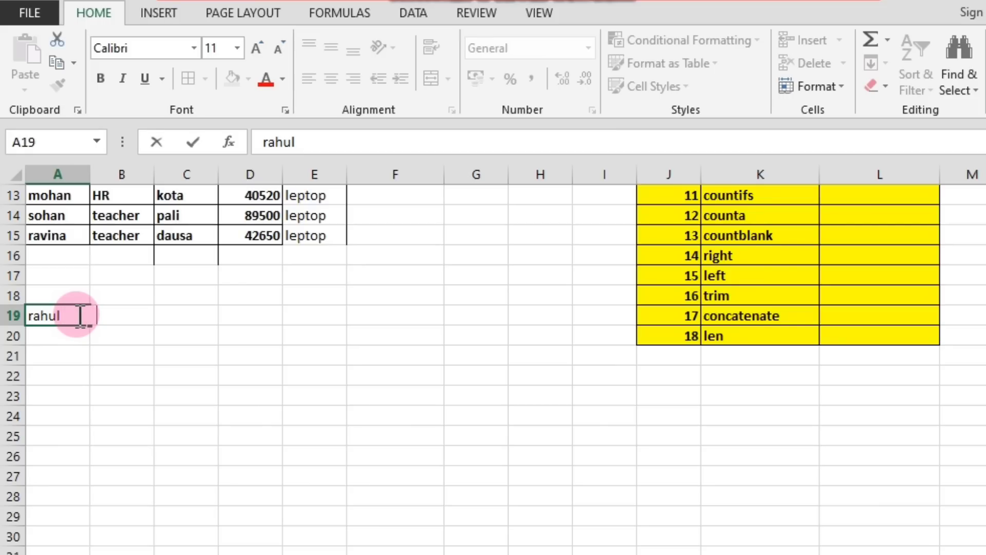
{"action": "type", "text": "kumar"}
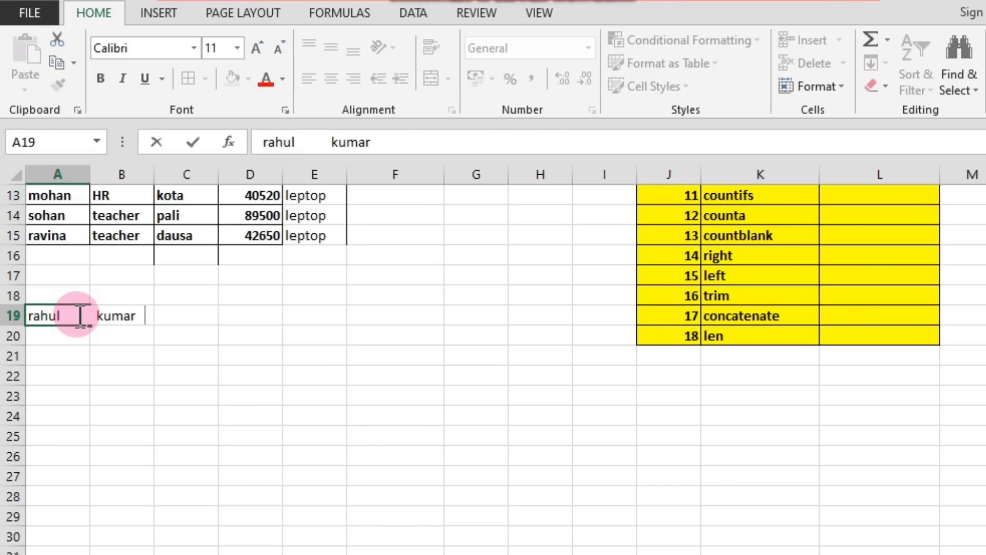
{"action": "type", "text": "  sharma"}
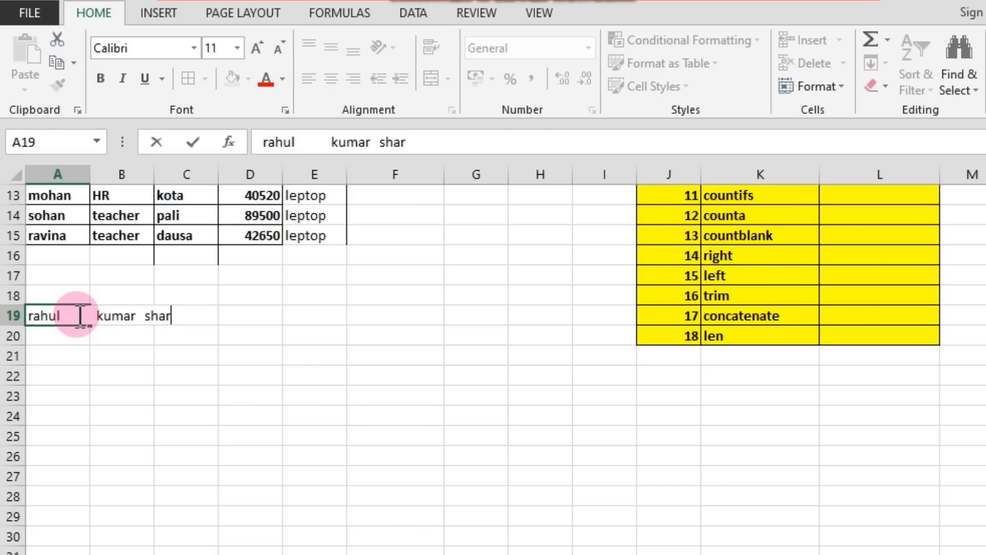
{"action": "left_click", "coordinate": [71, 355]}
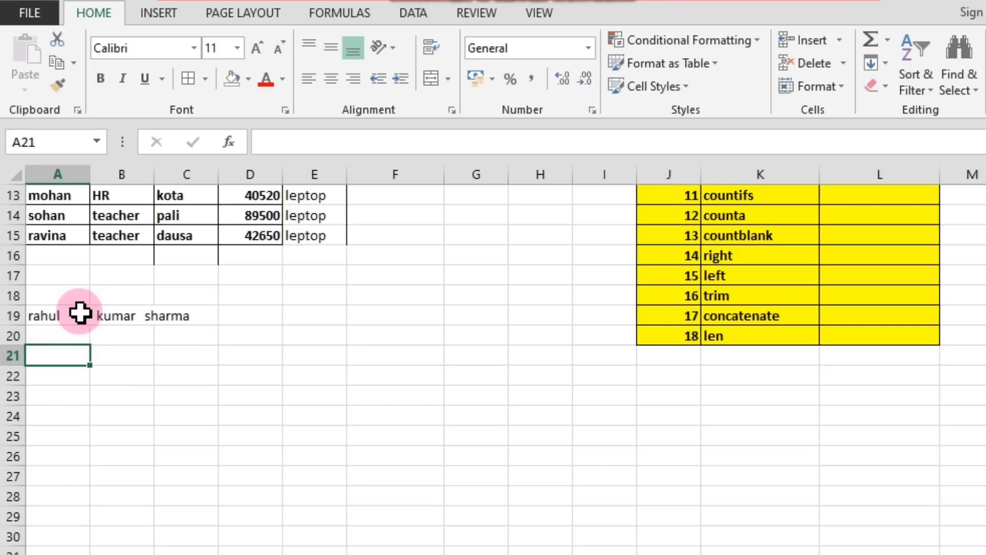
Add extra spaces between the middle and last name in the A19 sample text.
{"action": "double_click", "coordinate": [146, 316]}
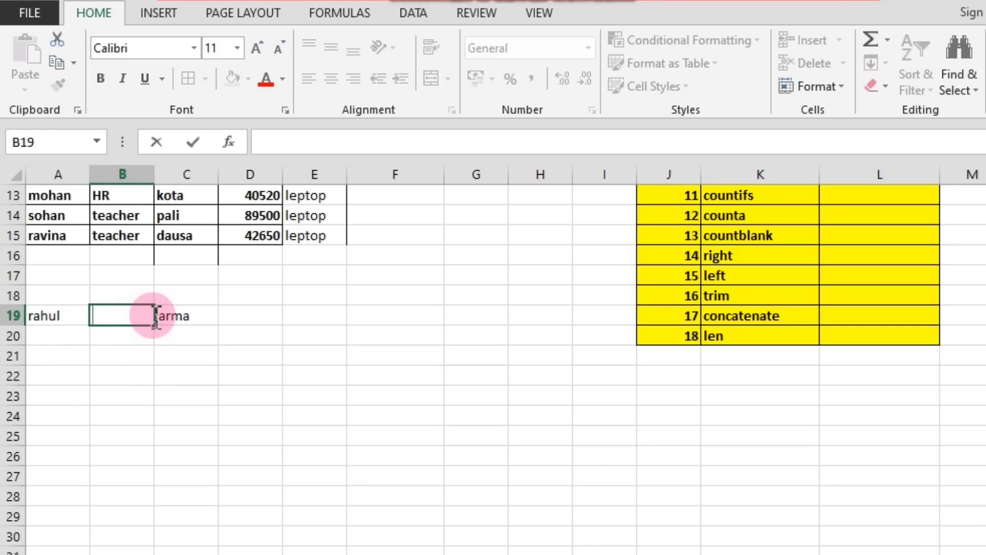
{"action": "key", "text": "Return"}
{"action": "left_click", "coordinate": [62, 323]}
{"action": "double_click", "coordinate": [59, 321]}
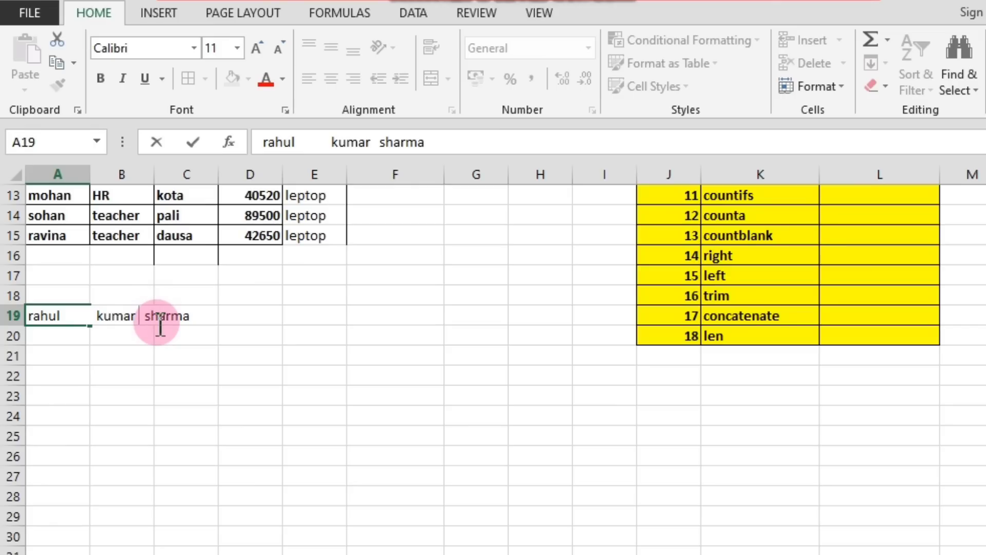
{"action": "left_click", "coordinate": [175, 370]}
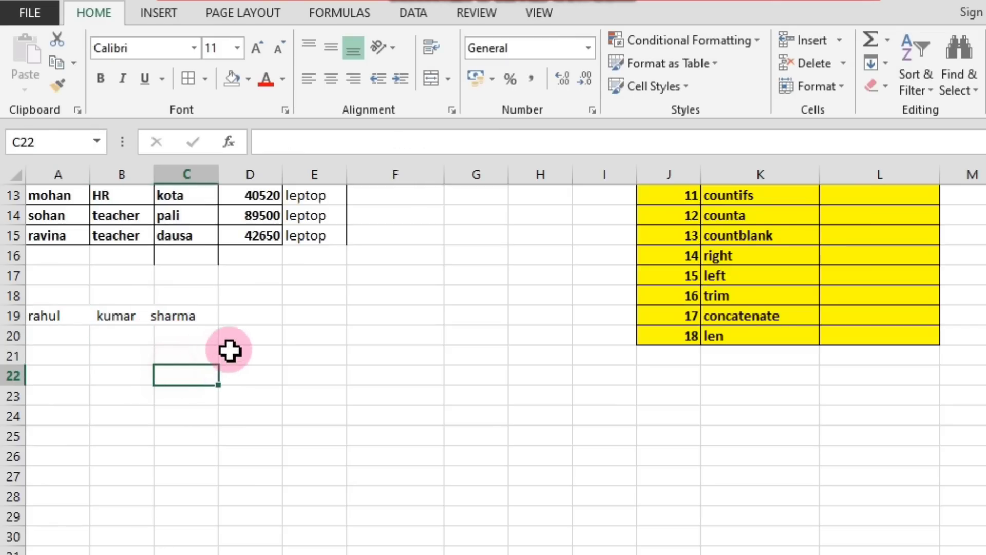
Examine the extra spaces between the words of the sample name in A19.
{"action": "left_click", "coordinate": [264, 322]}
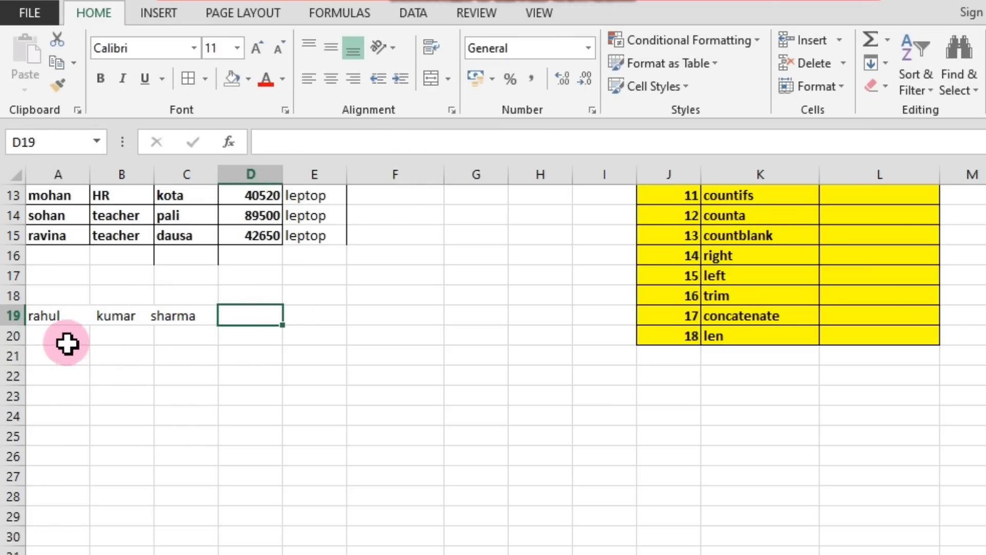
{"action": "left_click_drag", "start_coordinate": [39, 313], "coordinate": [171, 309]}
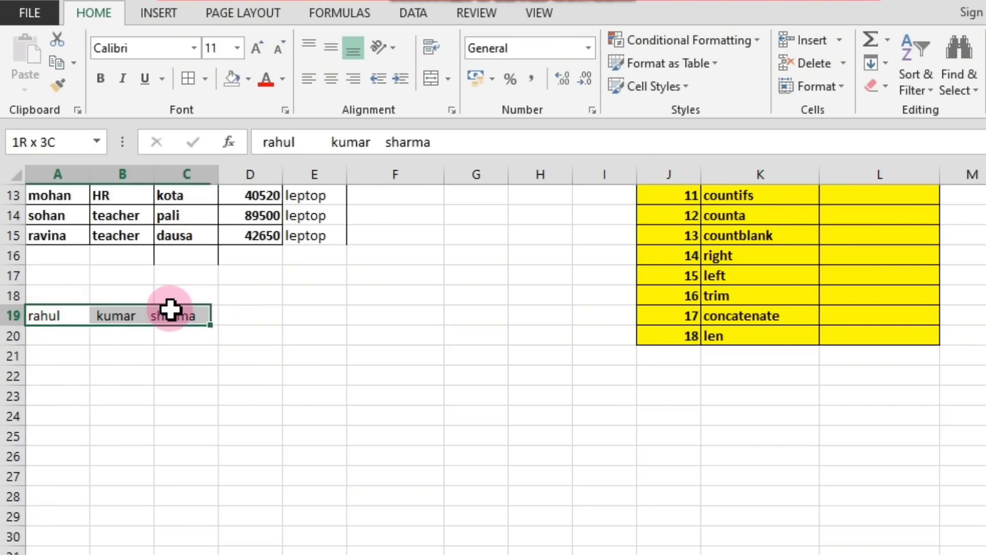
{"action": "left_click", "coordinate": [256, 316]}
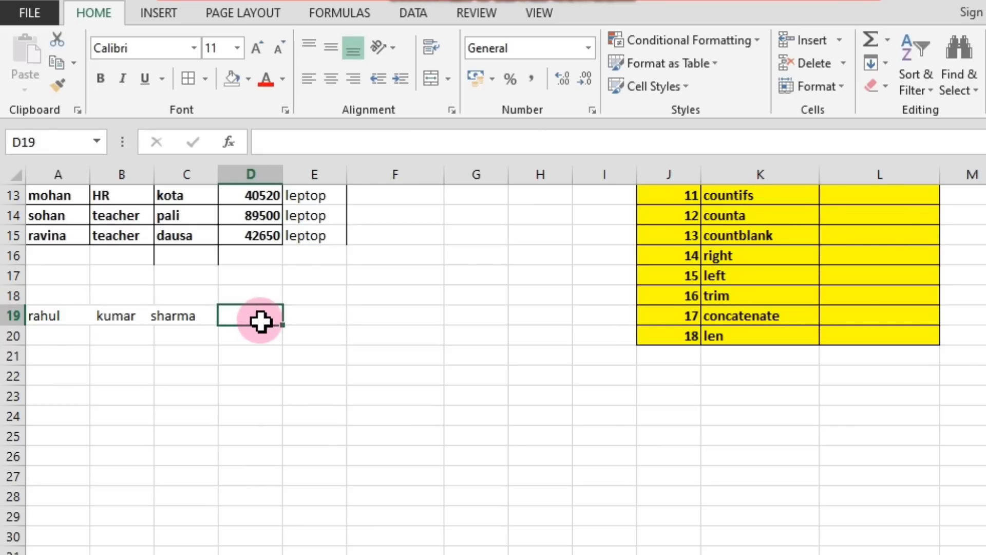
{"action": "left_click", "coordinate": [104, 316]}
{"action": "left_click", "coordinate": [51, 320]}
{"action": "double_click", "coordinate": [49, 317]}
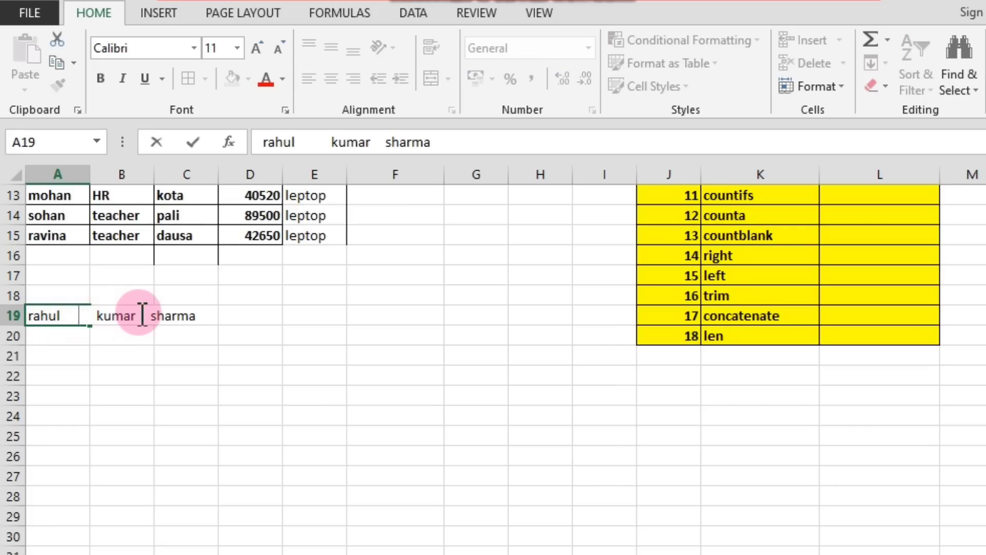
Enter =TRIM(A19) in D19 to remove the extra spaces from the sample name.
{"action": "left_click", "coordinate": [237, 314]}
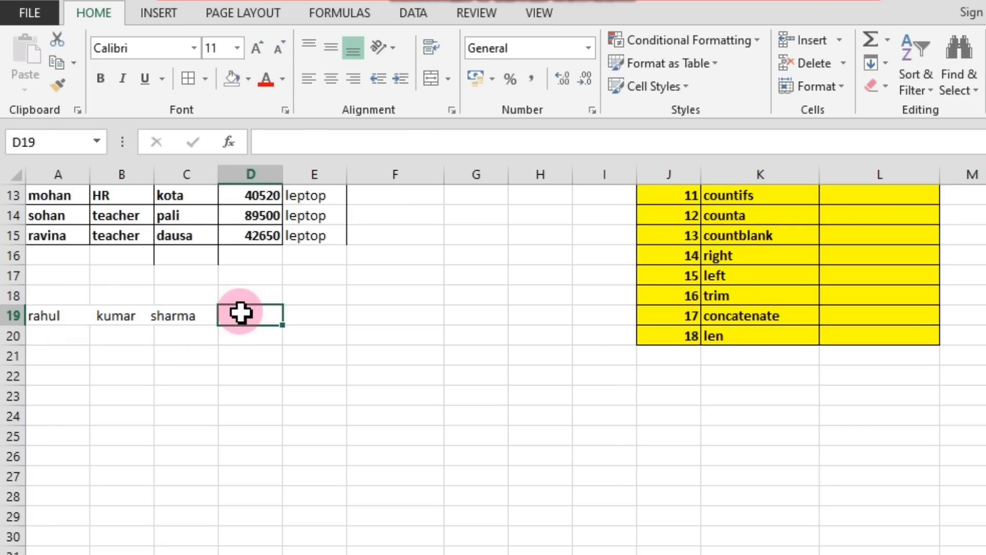
{"action": "type", "text": "="}
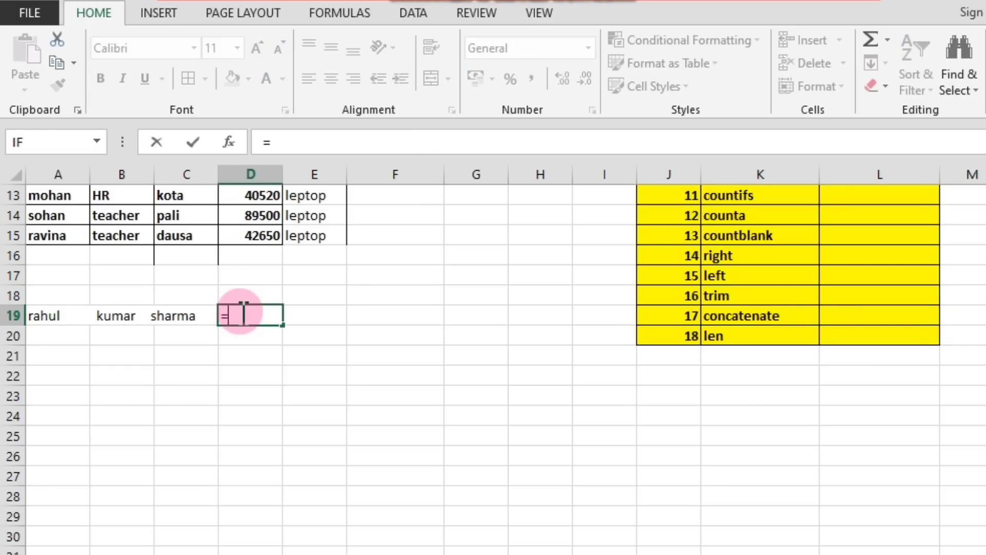
{"action": "type", "text": "trim"}
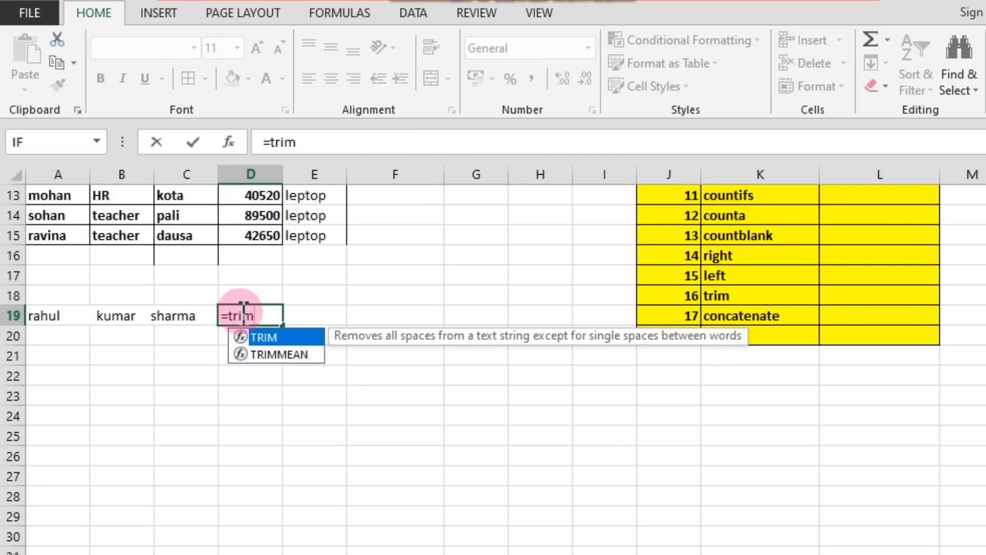
{"action": "type", "text": "("}
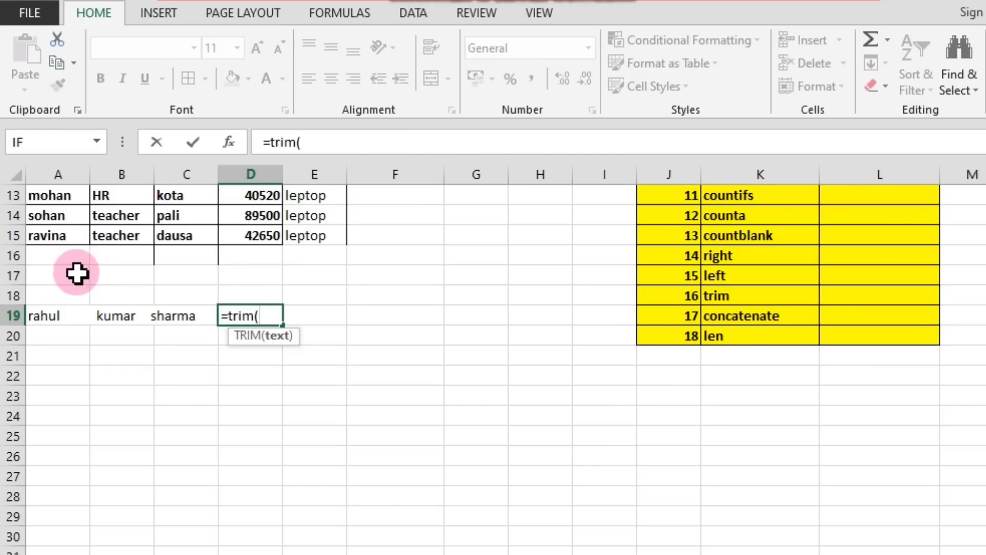
{"action": "left_click", "coordinate": [50, 315]}
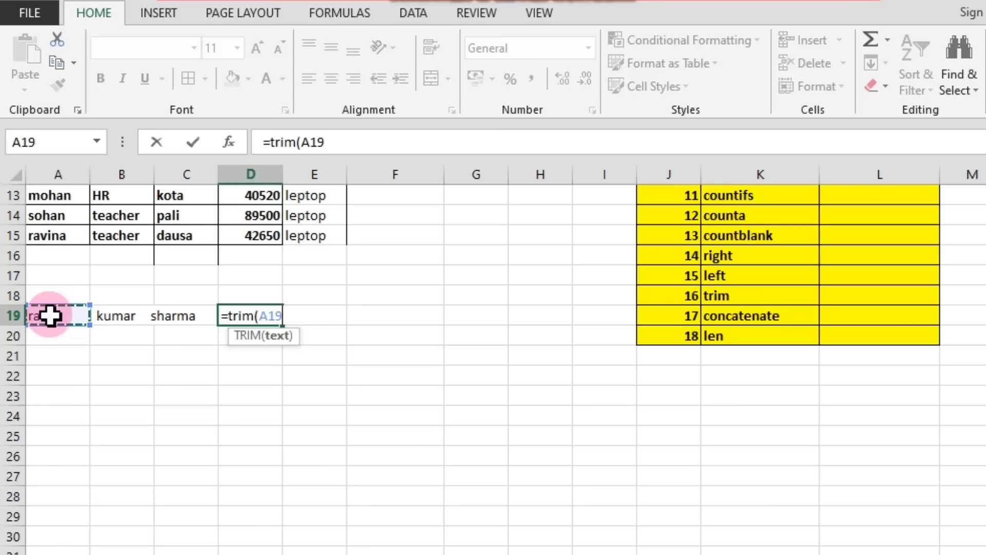
{"action": "key", "text": "Return"}
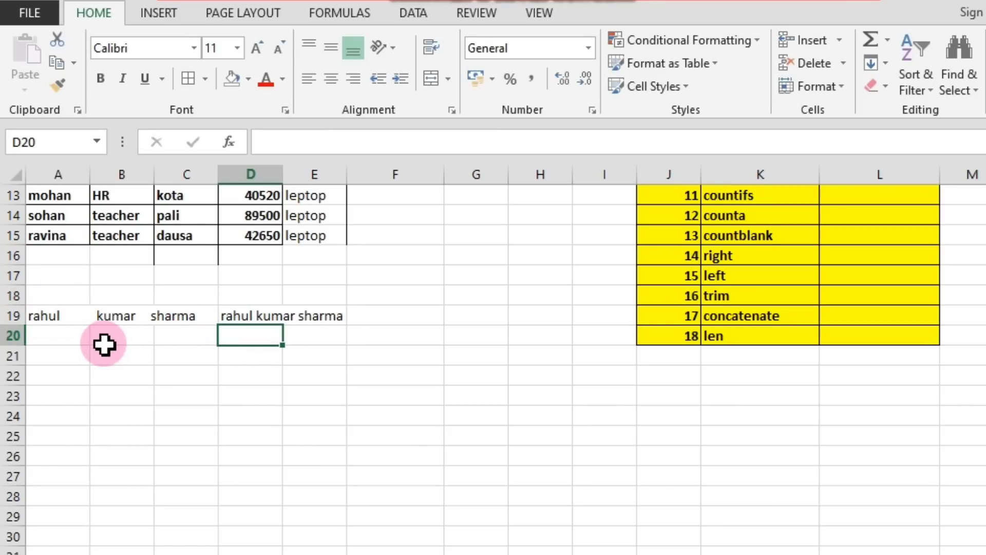
Compare the TRIM result in D19 with the original in A19 and label the example "trim" in F18.
{"action": "left_click", "coordinate": [86, 316]}
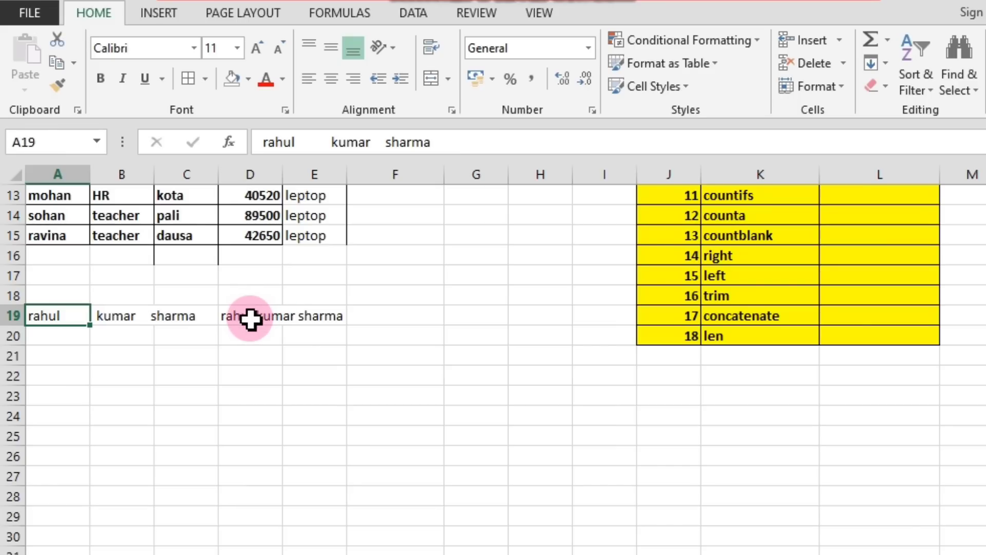
{"action": "left_click", "coordinate": [315, 314]}
{"action": "left_click", "coordinate": [264, 317]}
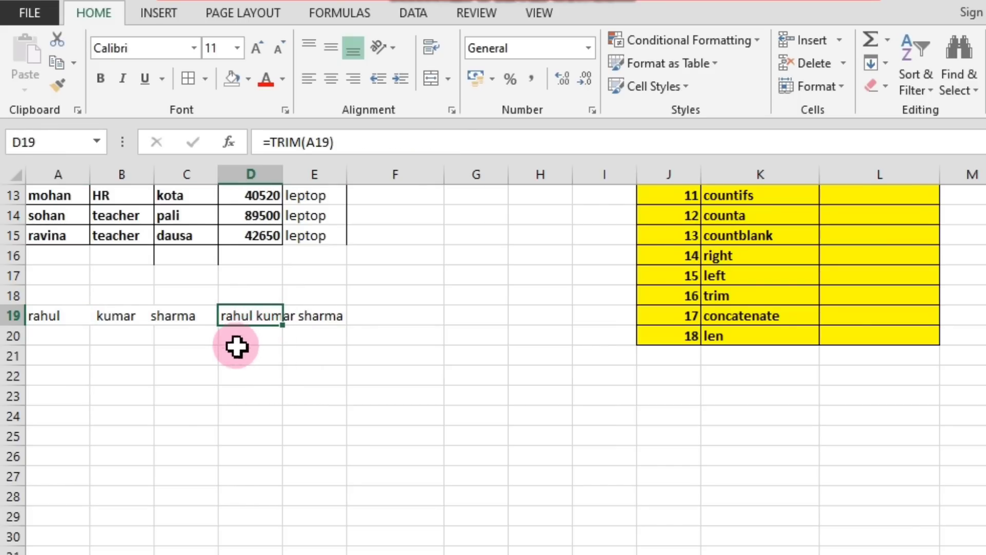
{"action": "left_click", "coordinate": [373, 294]}
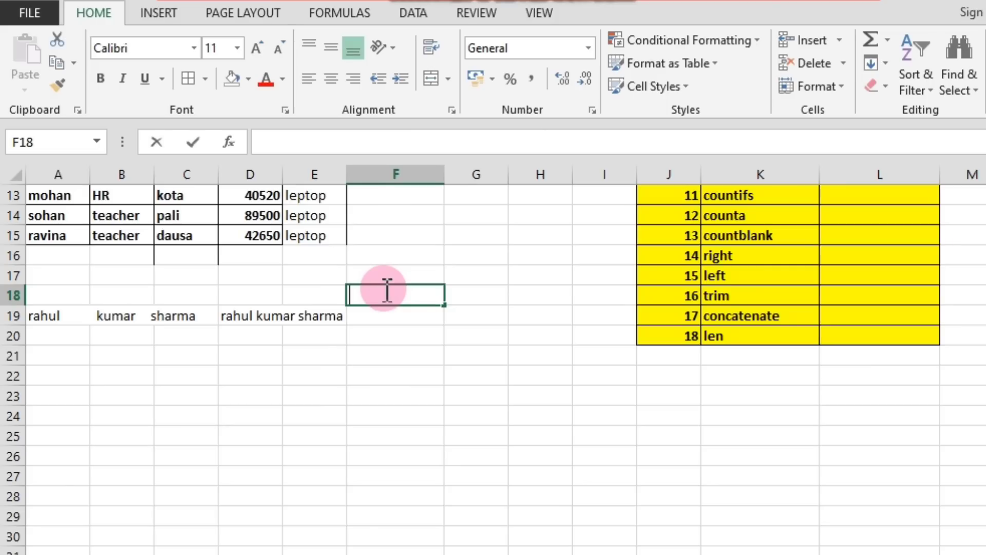
{"action": "type", "text": "trim"}
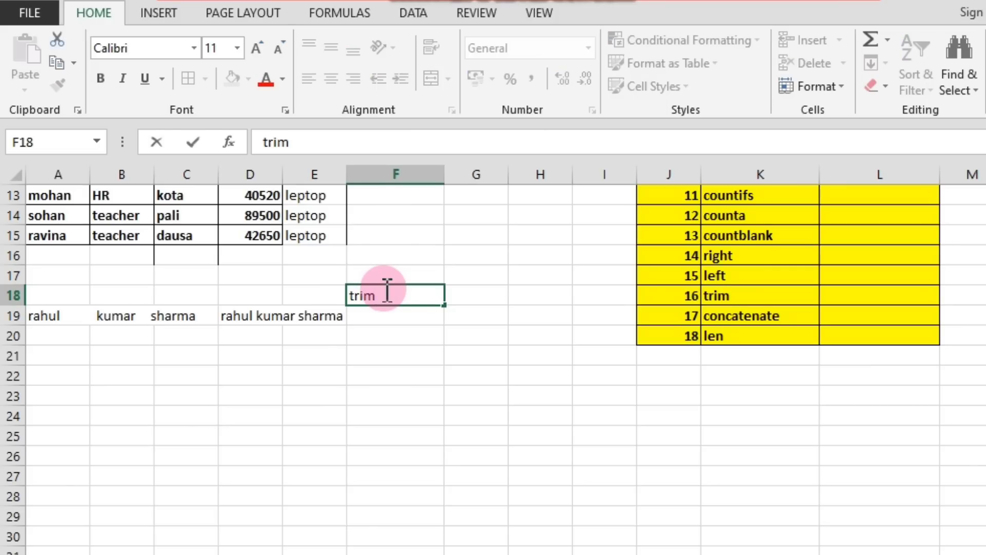
{"action": "left_click", "coordinate": [372, 337]}
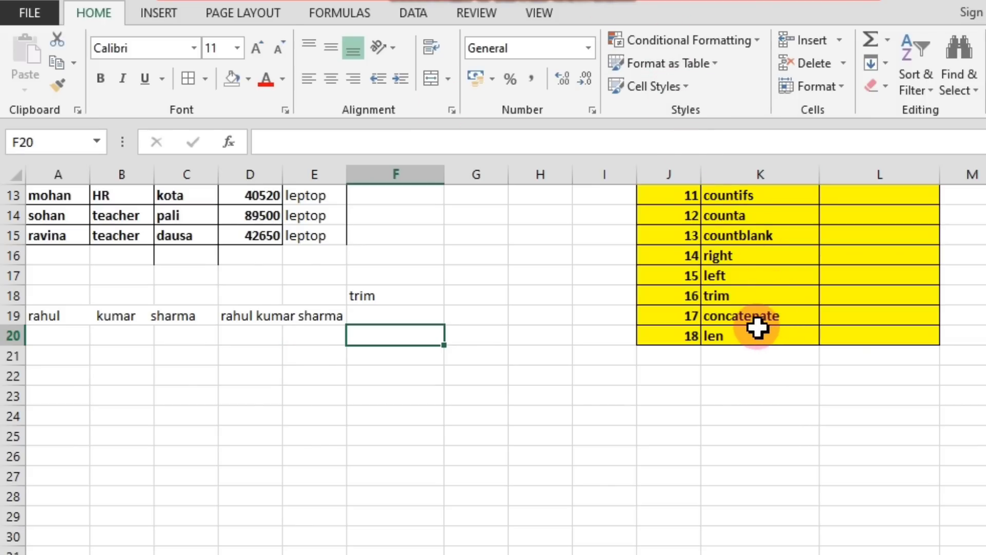
Look up concatenate, the formula after trim, in the Formulas list and review the Report table's columns.
{"action": "left_click", "coordinate": [775, 321]}
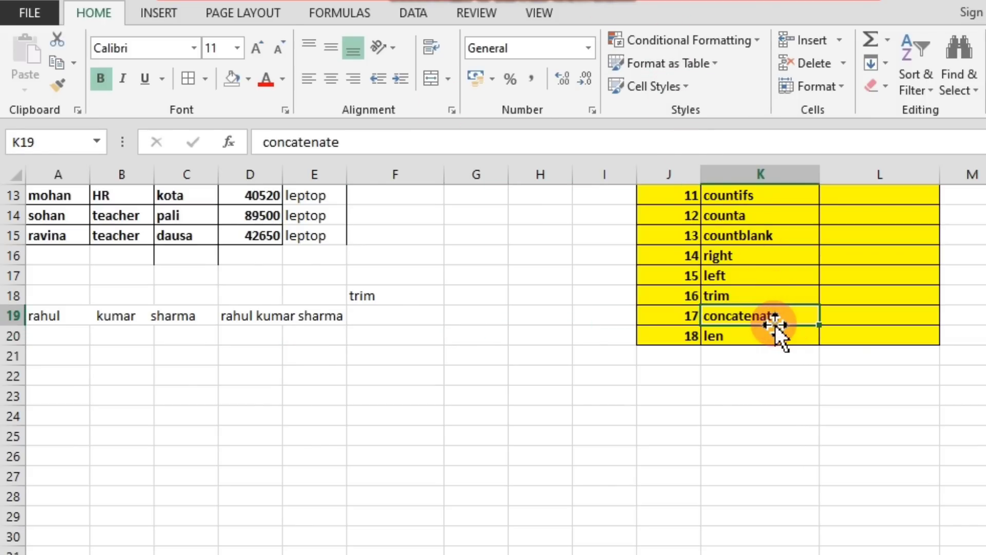
{"action": "scroll", "coordinate": [795, 324], "scroll_direction": "up", "scroll_amount": 4}
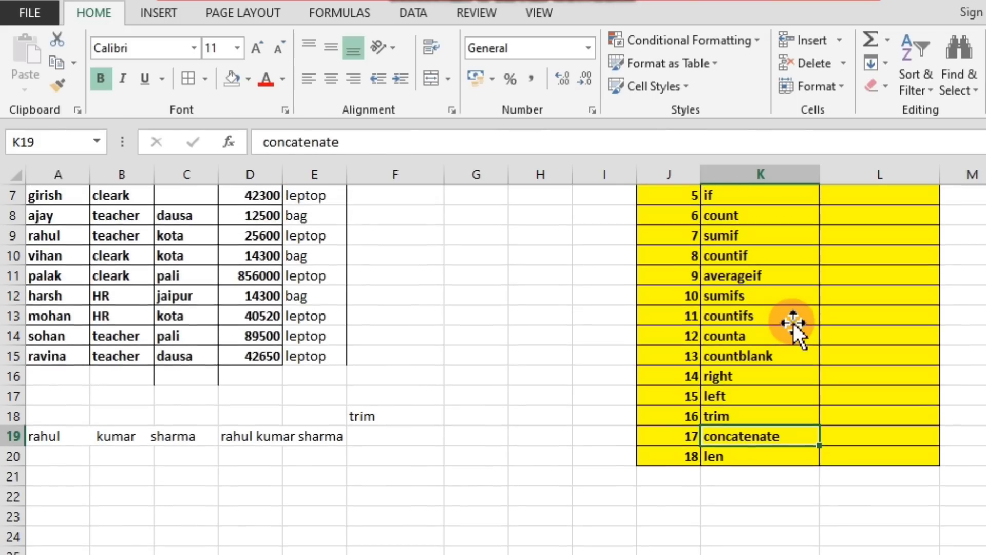
{"action": "scroll", "coordinate": [795, 308], "scroll_direction": "down", "scroll_amount": 4}
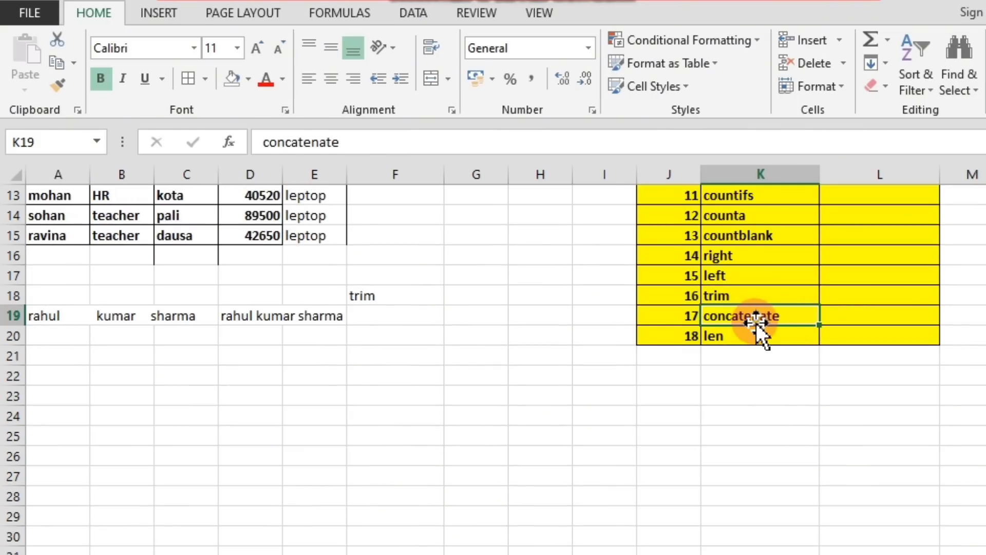
{"action": "scroll", "coordinate": [645, 308], "scroll_direction": "up", "scroll_amount": 4}
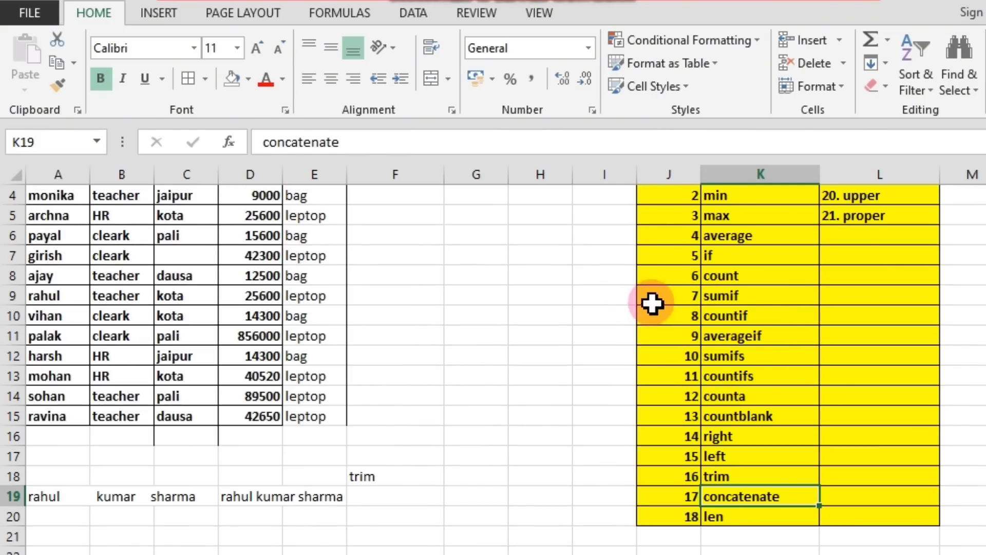
{"action": "scroll", "coordinate": [528, 218], "scroll_direction": "down", "scroll_amount": 5}
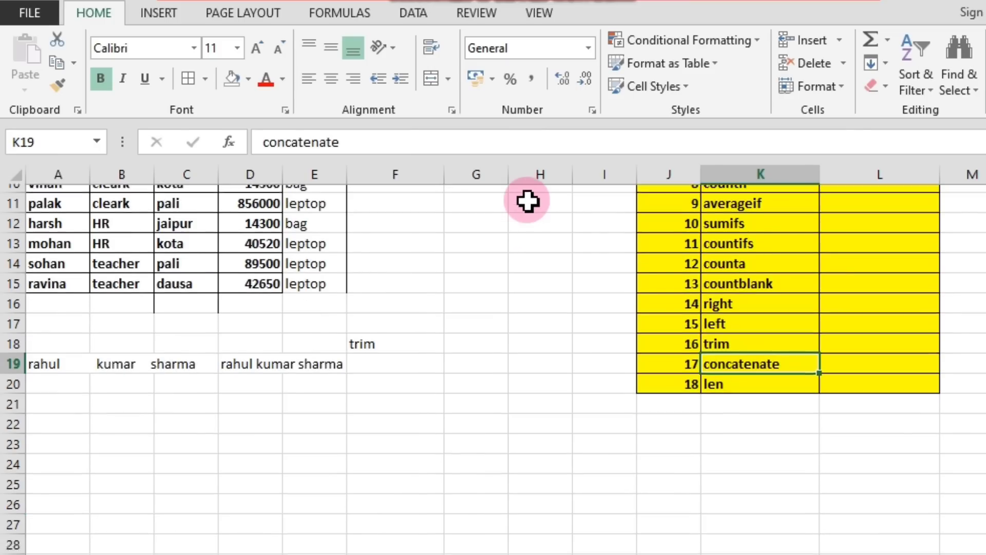
{"action": "scroll", "coordinate": [391, 312], "scroll_direction": "up", "scroll_amount": 5}
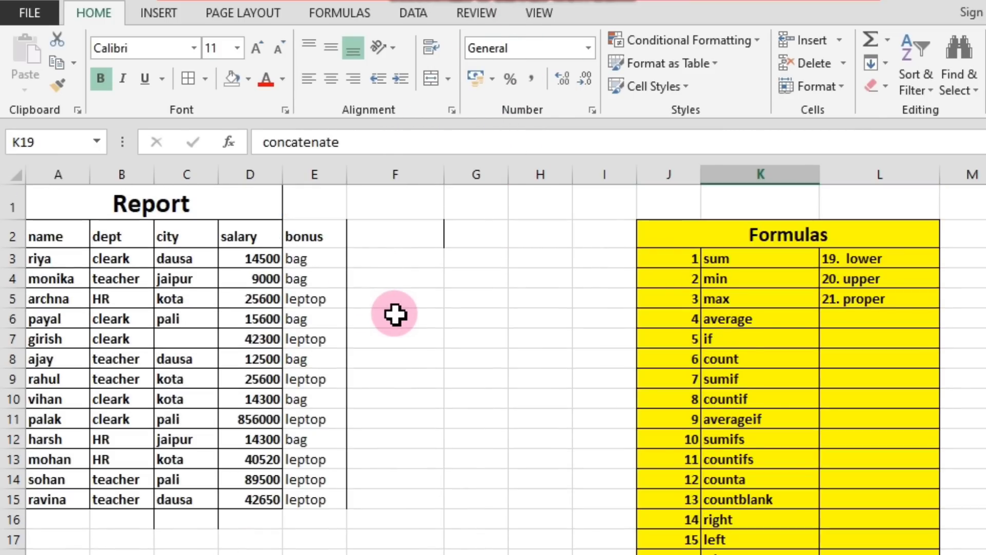
Clear the finished TRIM example from A18:F20 and select number 17, concatenate, in the Formulas list.
{"action": "scroll", "coordinate": [310, 425], "scroll_direction": "down", "scroll_amount": 3}
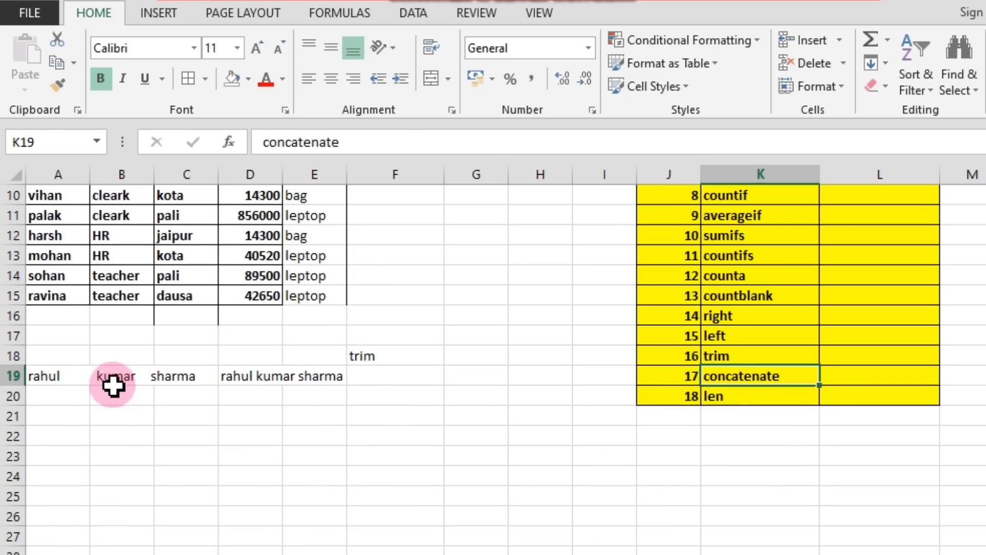
{"action": "left_click_drag", "start_coordinate": [43, 353], "coordinate": [364, 408]}
{"action": "key", "text": "Delete"}
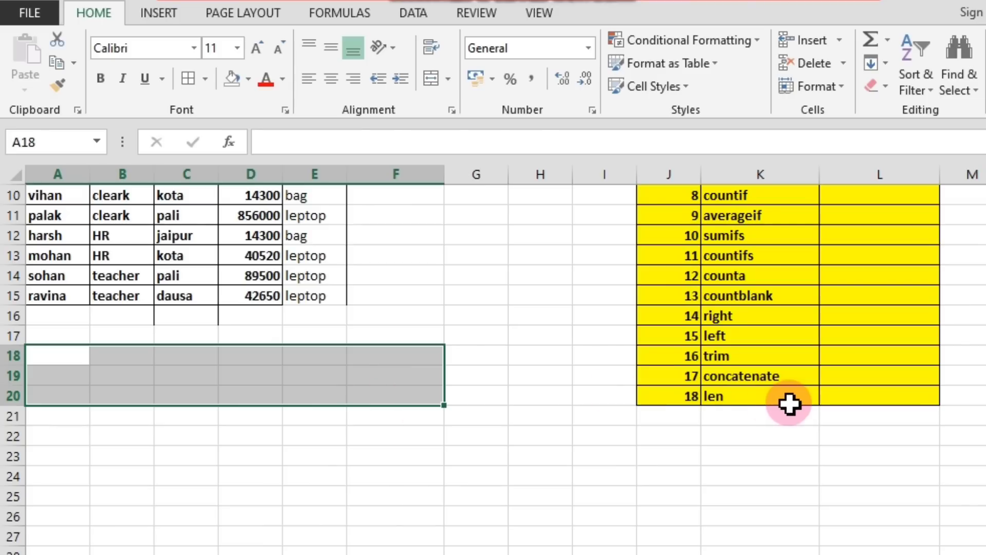
{"action": "left_click", "coordinate": [683, 375]}
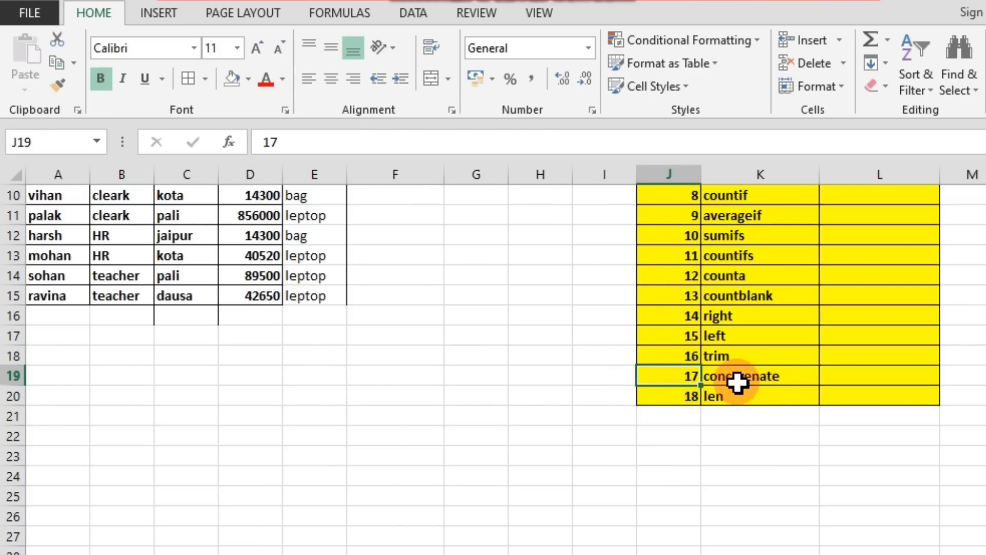
Label the next formula example "concatnate" in cell F17.
{"action": "left_click", "coordinate": [383, 333]}
{"action": "type", "text": "c"}
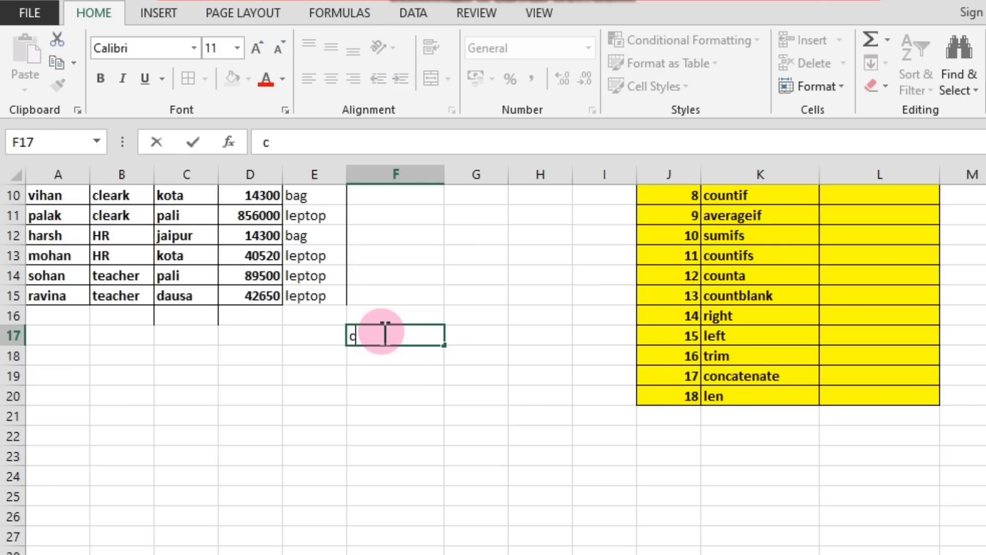
{"action": "type", "text": "oncatnate"}
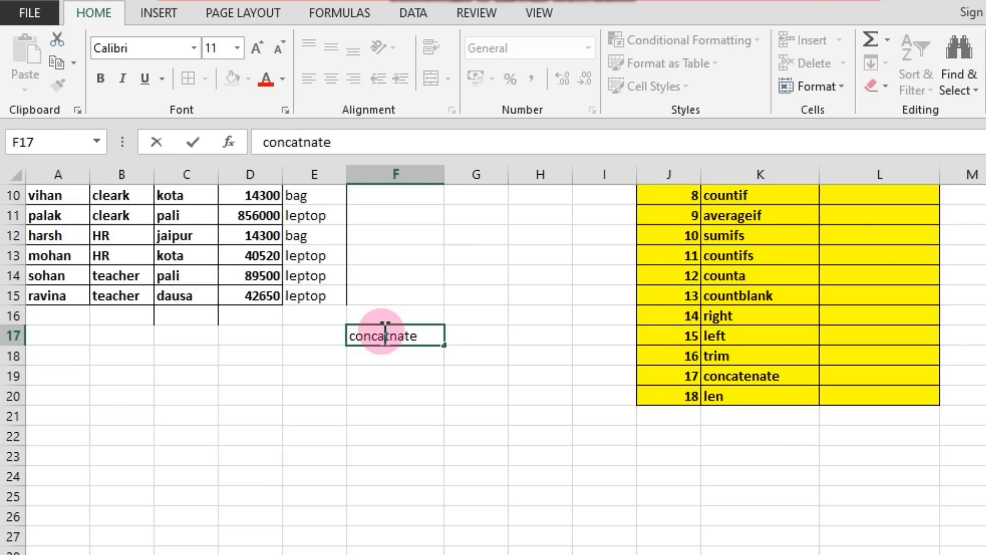
{"action": "left_click", "coordinate": [439, 374]}
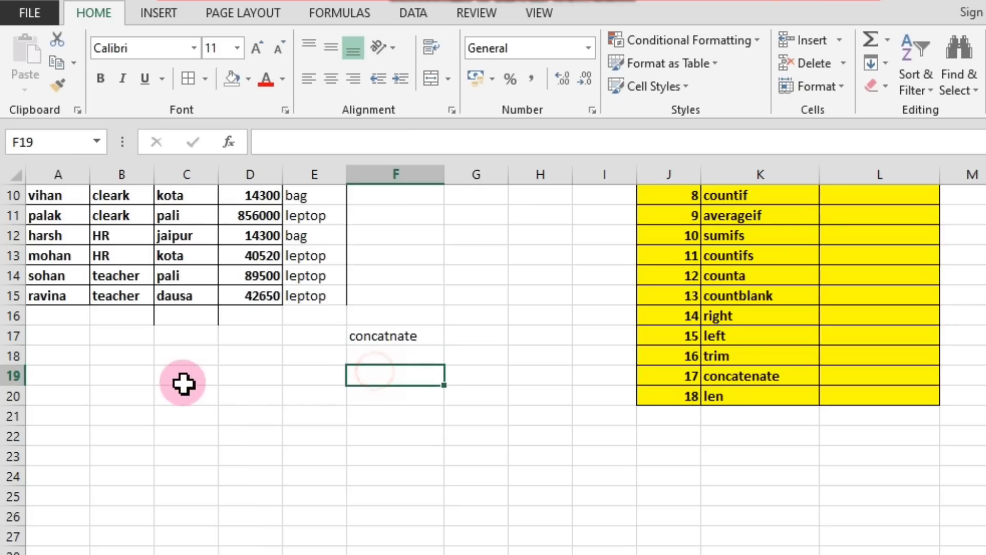
Enter the headers "f name", "m name" and "l name" in cells A18 to C18.
{"action": "left_click", "coordinate": [60, 359]}
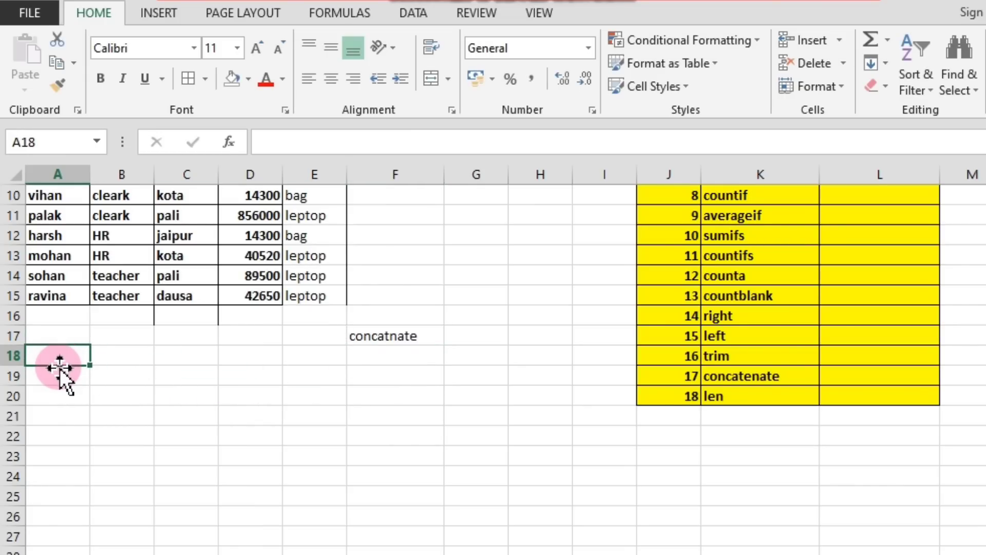
{"action": "type", "text": "f name"}
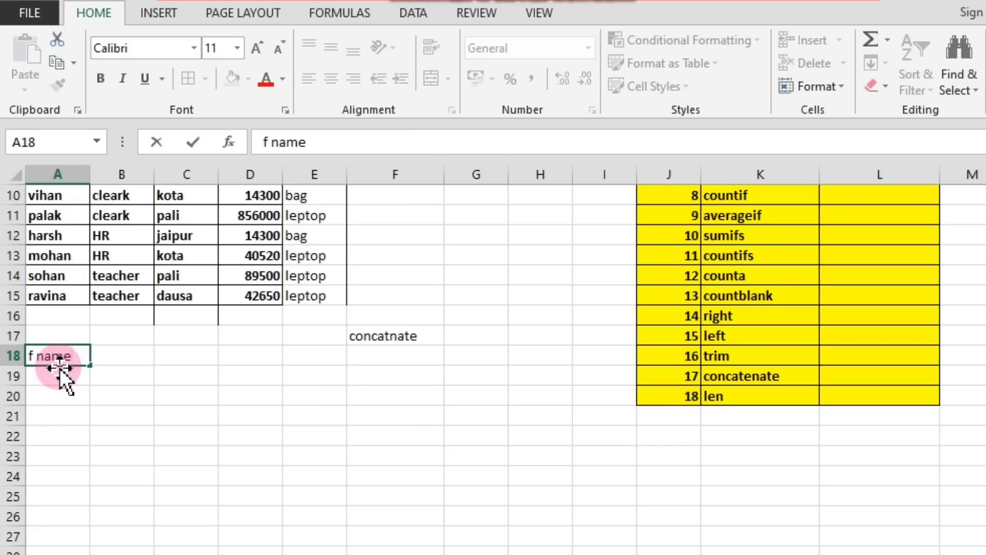
{"action": "key", "text": "Tab"}
{"action": "type", "text": "m"}
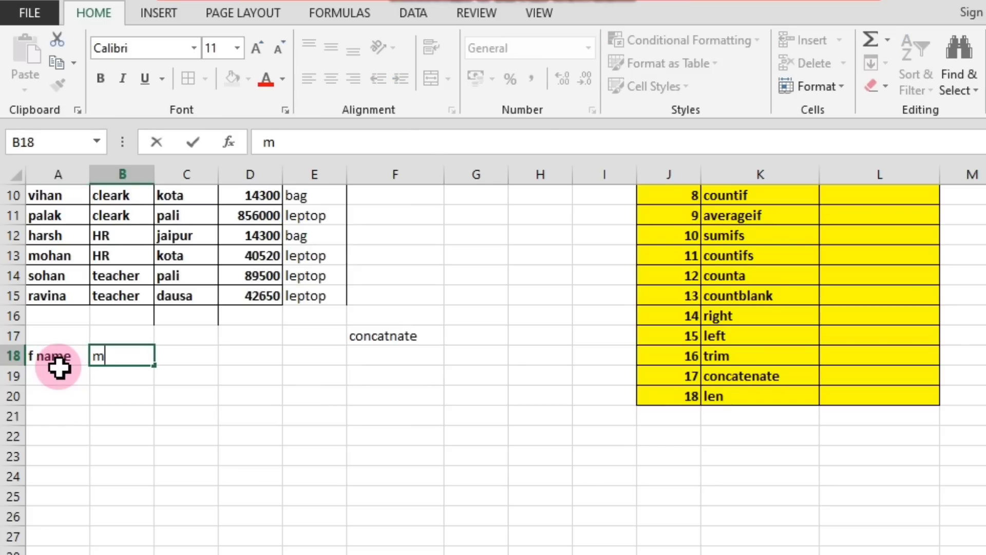
{"action": "type", "text": " name"}
{"action": "key", "text": "Tab"}
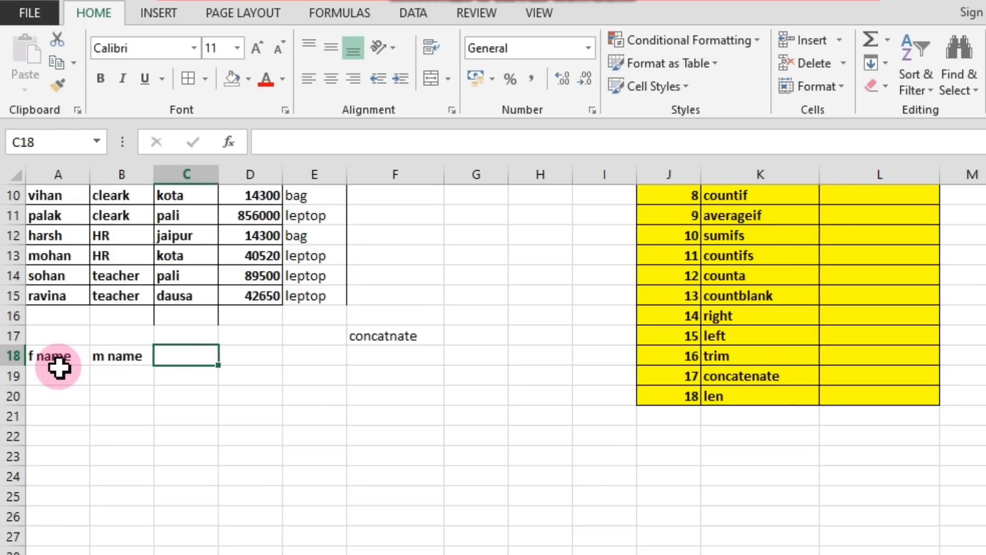
{"action": "type", "text": "l name"}
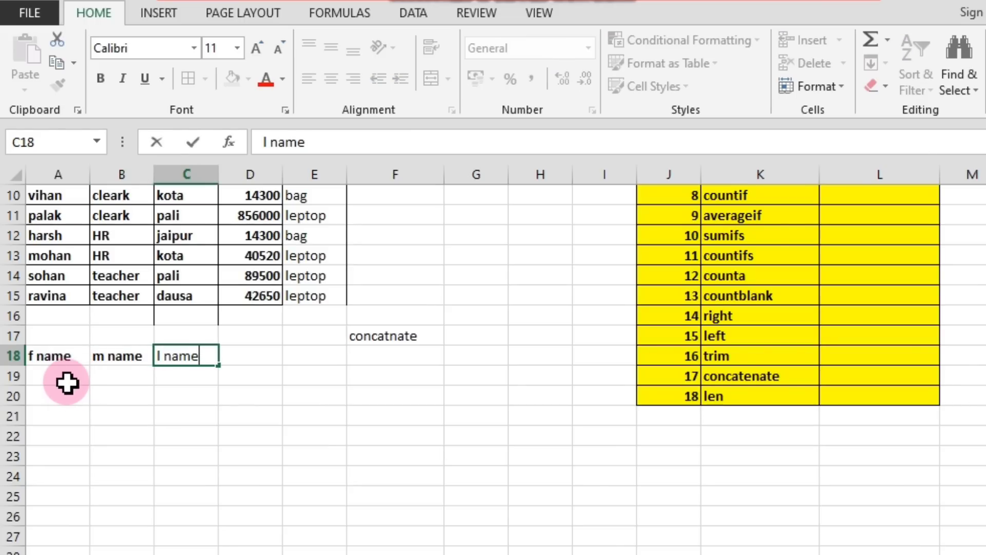
Fill A19:C19 with the first sample person's first, middle and last name.
{"action": "left_click", "coordinate": [68, 383]}
{"action": "type", "text": "raj"}
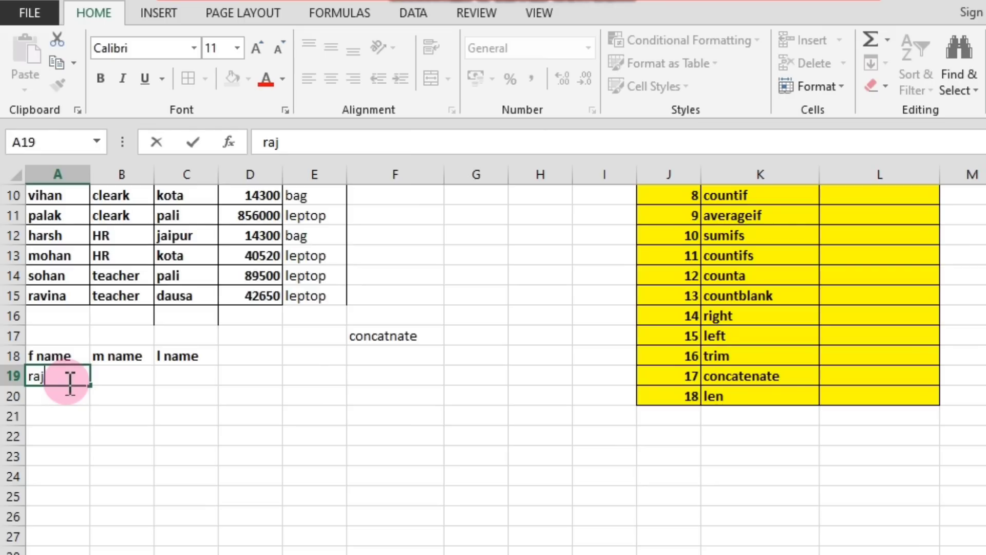
{"action": "key", "text": "Tab"}
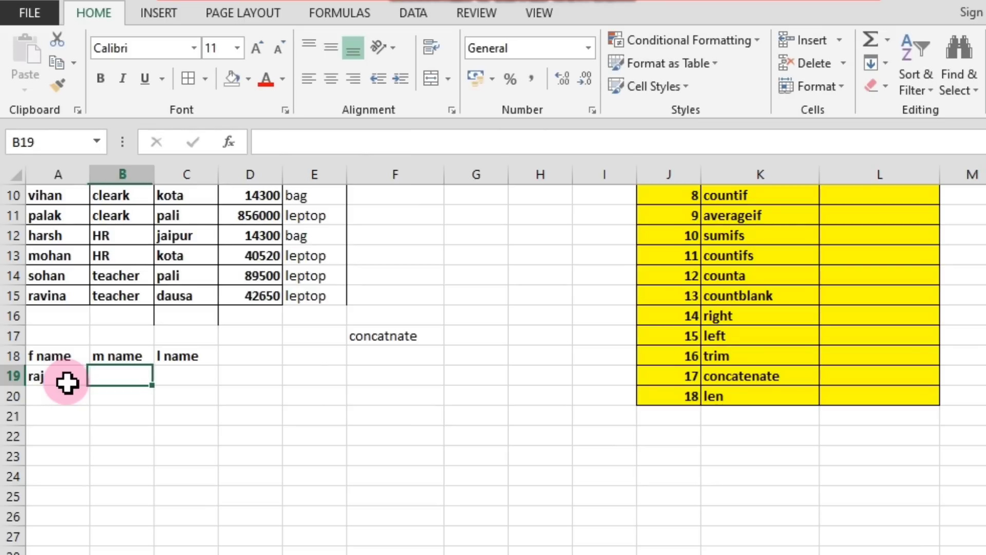
{"action": "type", "text": "kumar"}
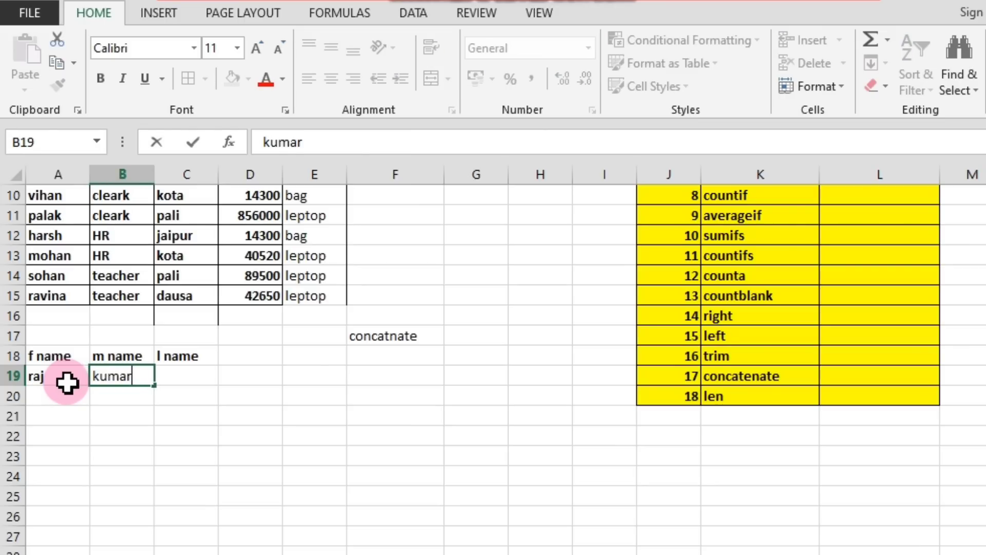
{"action": "key", "text": "Tab"}
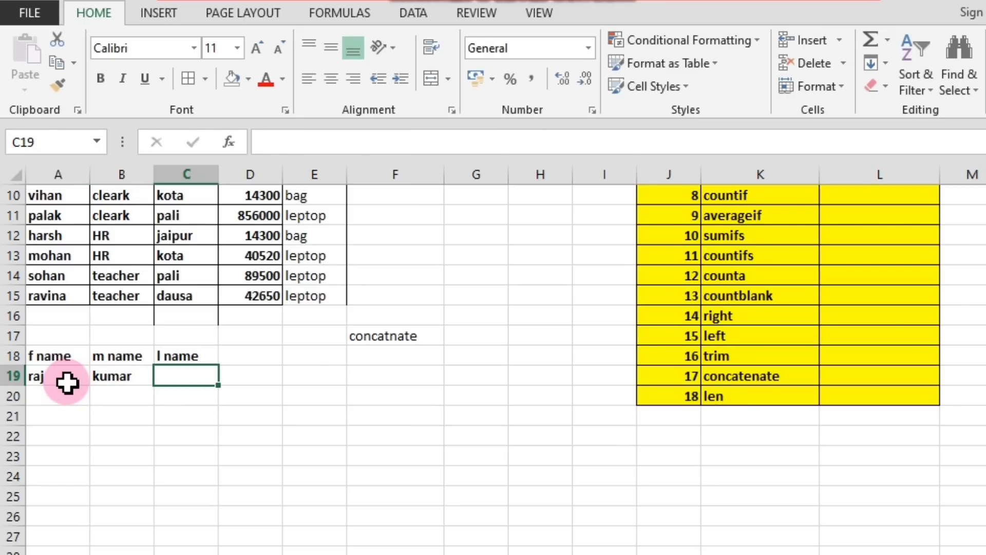
{"action": "type", "text": "gupta"}
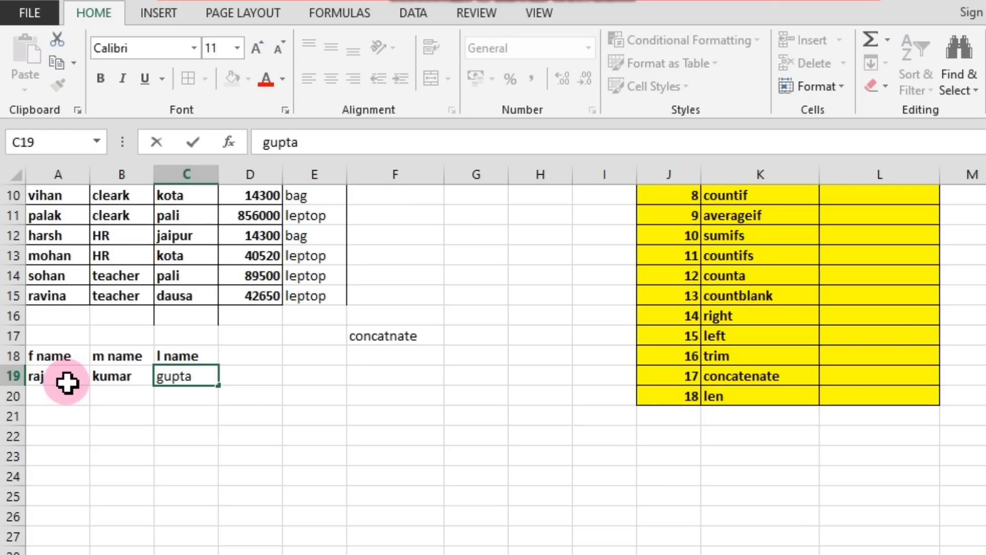
{"action": "key", "text": "Return"}
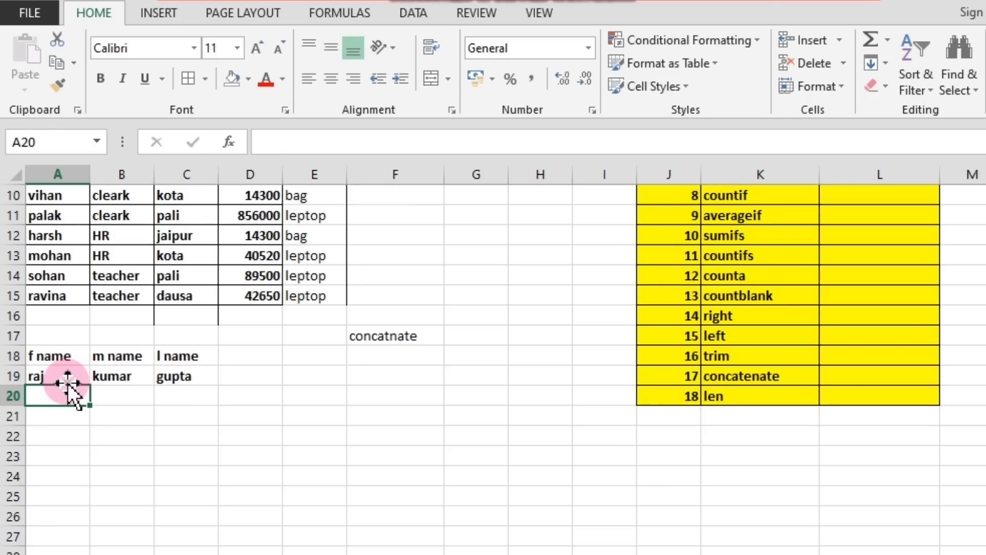
Fill A20:C20 with the second sample person's first, middle and last name.
{"action": "type", "text": "p"}
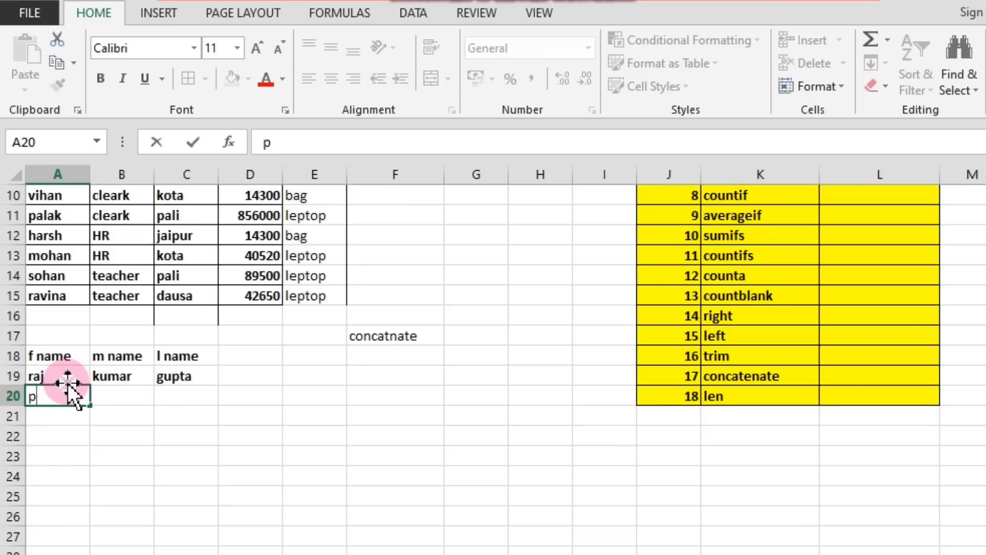
{"action": "type", "text": "riya"}
{"action": "key", "text": "Tab"}
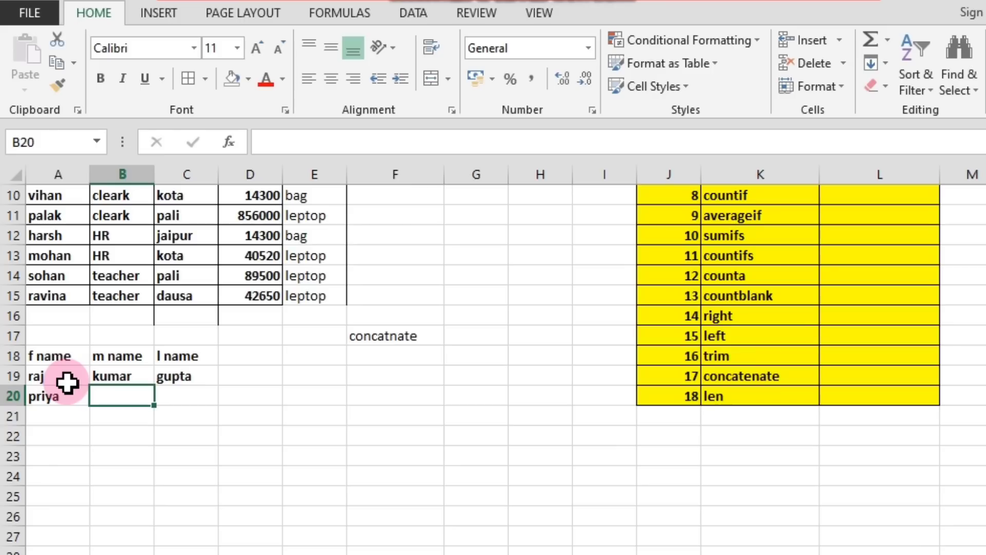
{"action": "type", "text": "s"}
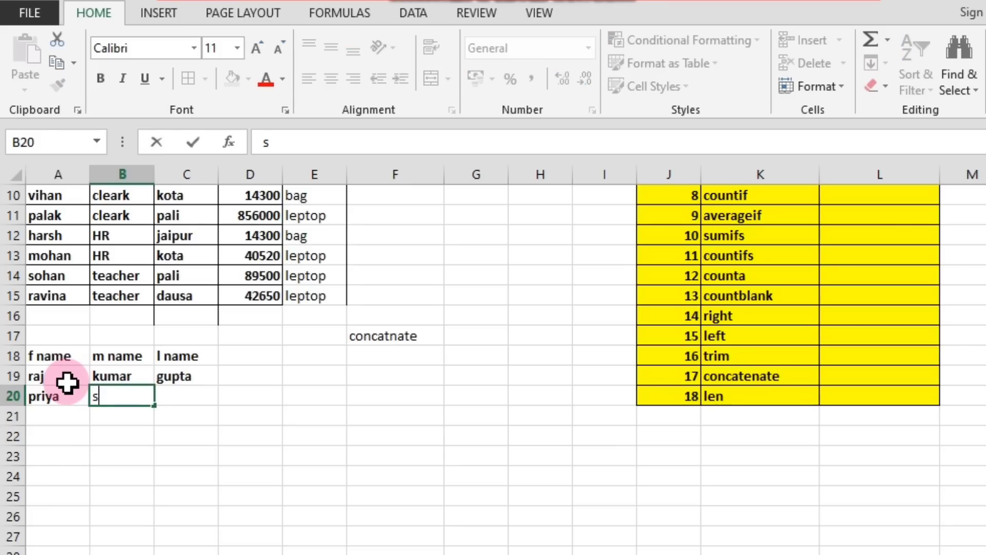
{"action": "type", "text": "ingh"}
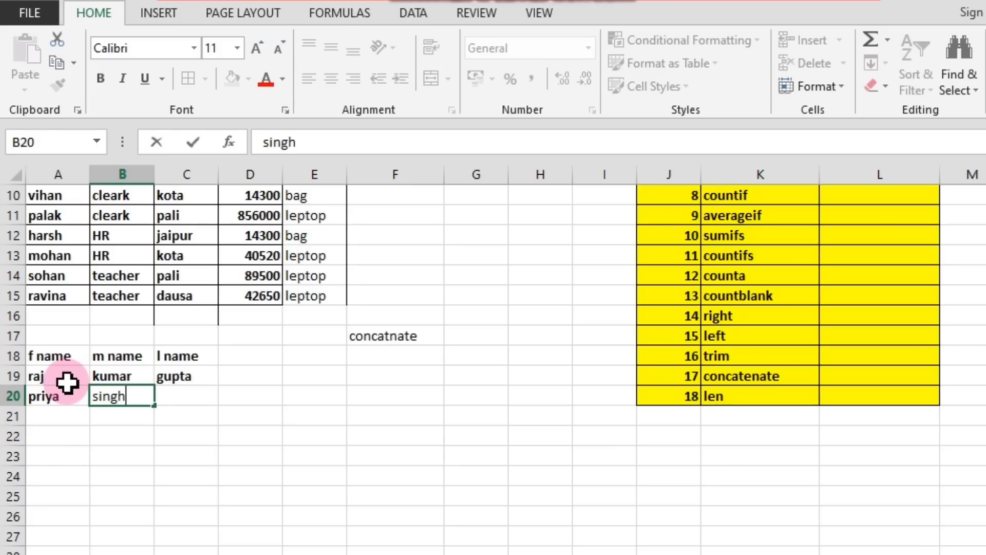
{"action": "key", "text": "Tab"}
{"action": "type", "text": "raja"}
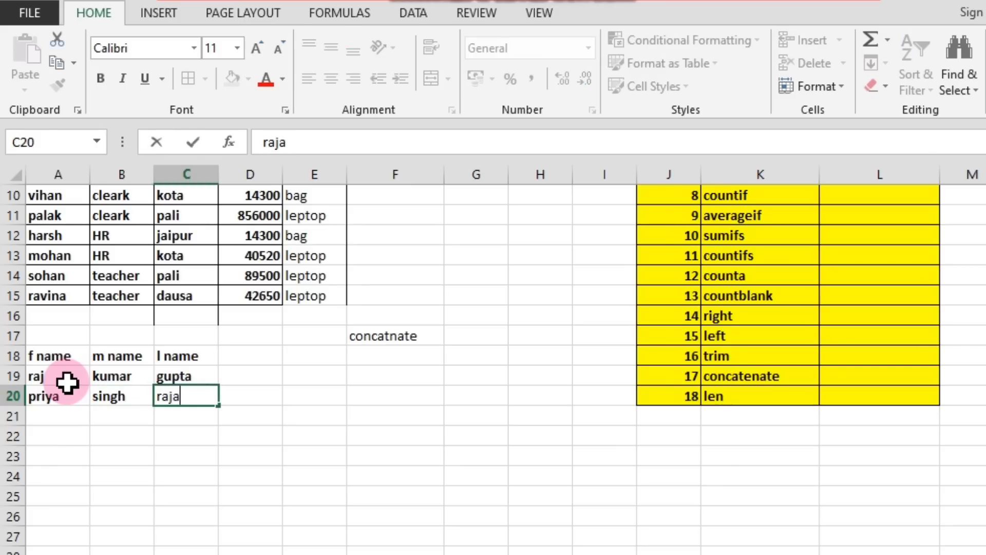
{"action": "type", "text": "wat"}
{"action": "left_click", "coordinate": [175, 454]}
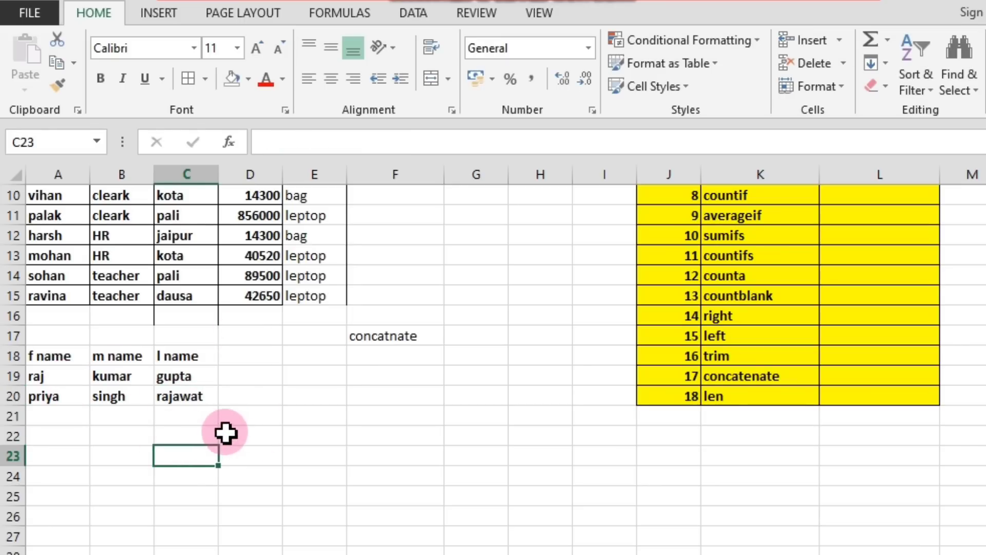
Widen column D and enter the header "full name" in D18.
{"action": "left_click", "coordinate": [260, 352]}
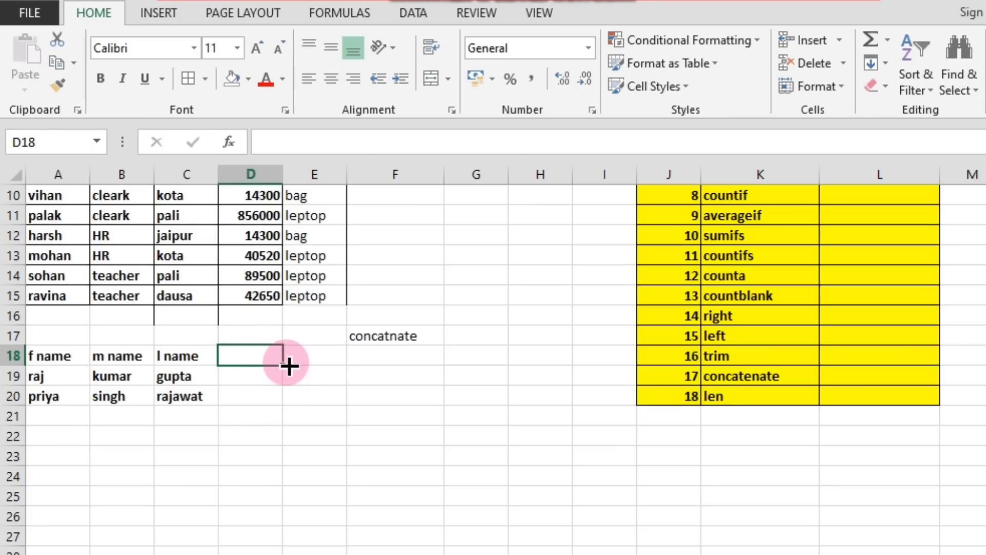
{"action": "left_click", "coordinate": [255, 375]}
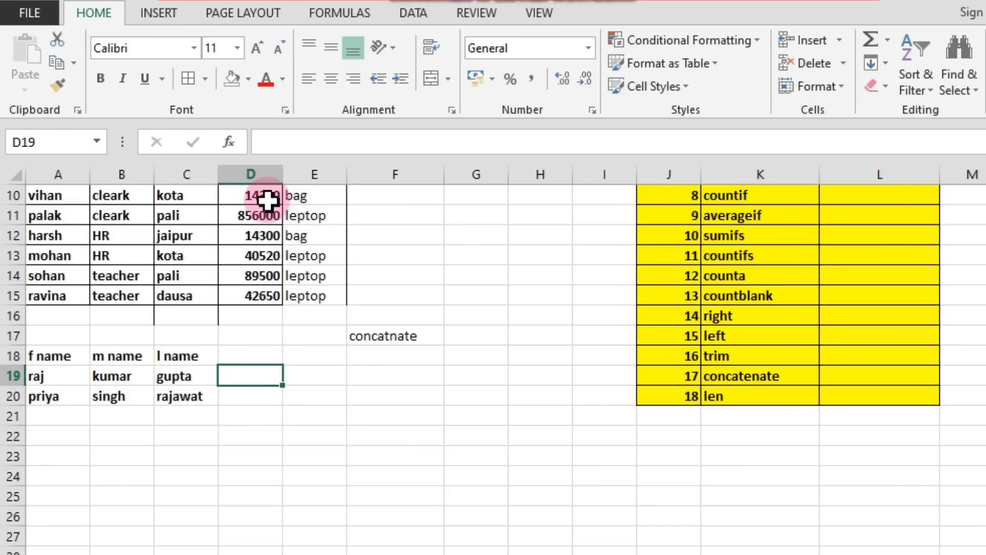
{"action": "left_click_drag", "start_coordinate": [283, 181], "coordinate": [333, 183]}
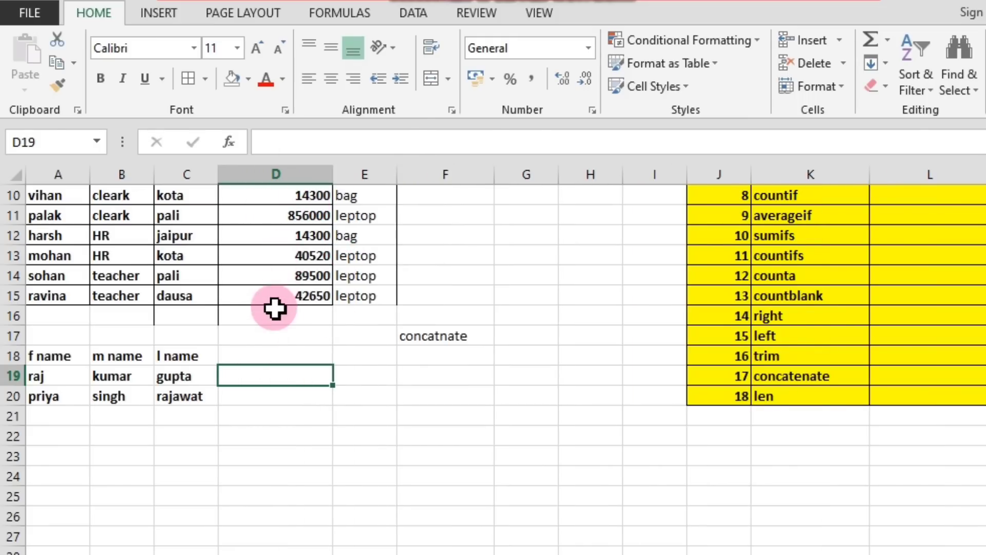
{"action": "left_click", "coordinate": [264, 353]}
{"action": "type", "text": "fu"}
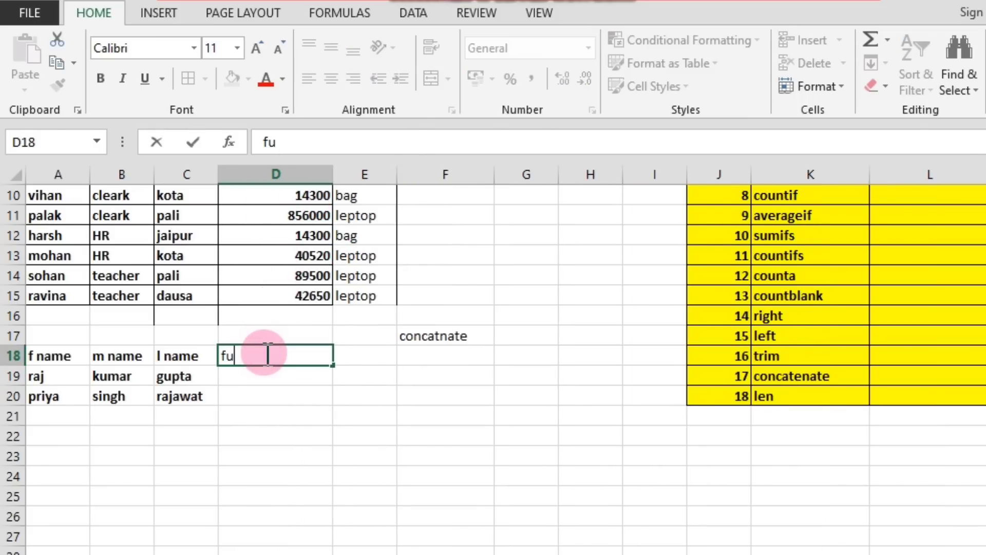
{"action": "type", "text": "ll name"}
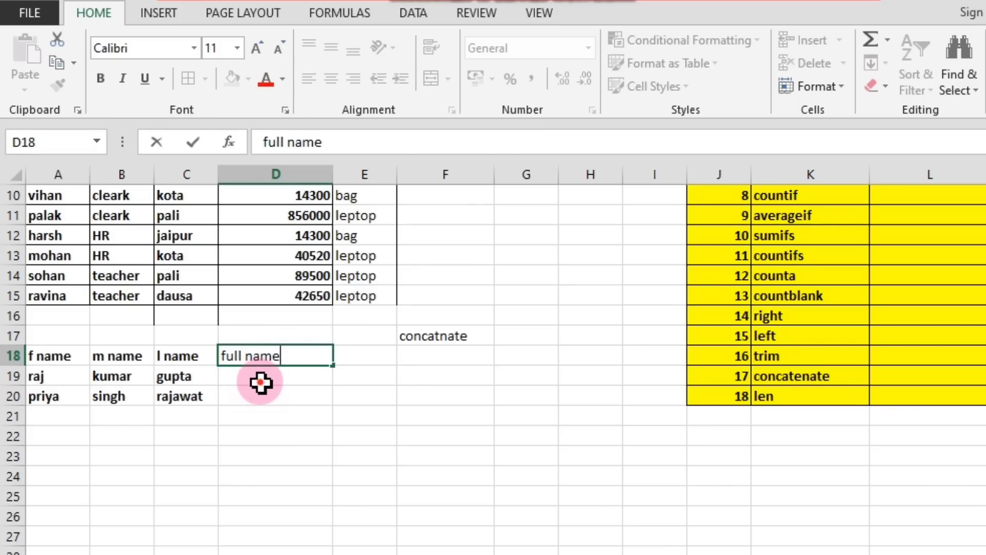
Enter =CONCATENATE(A19,B19,C19) in D19 to join the first sample person's name parts.
{"action": "left_click", "coordinate": [288, 385]}
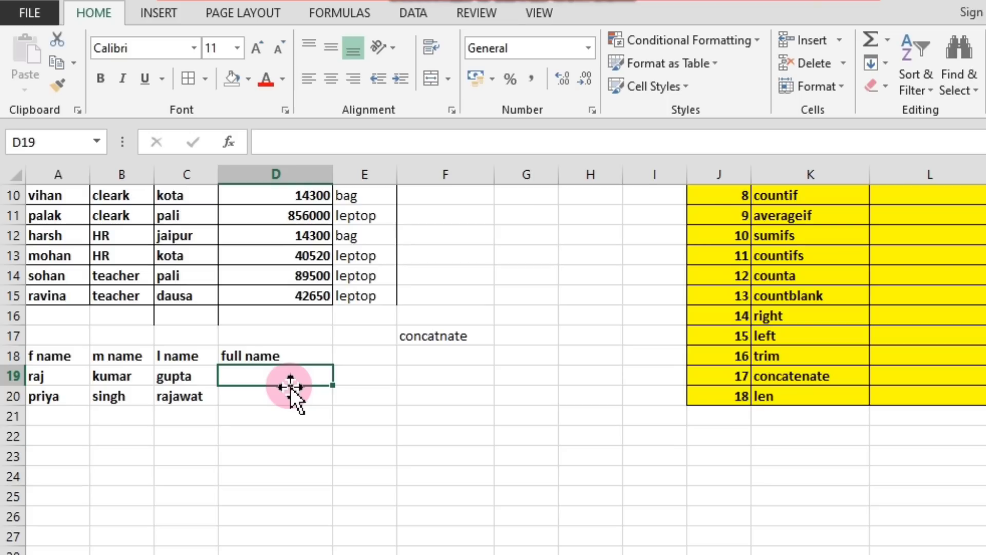
{"action": "type", "text": "=conc"}
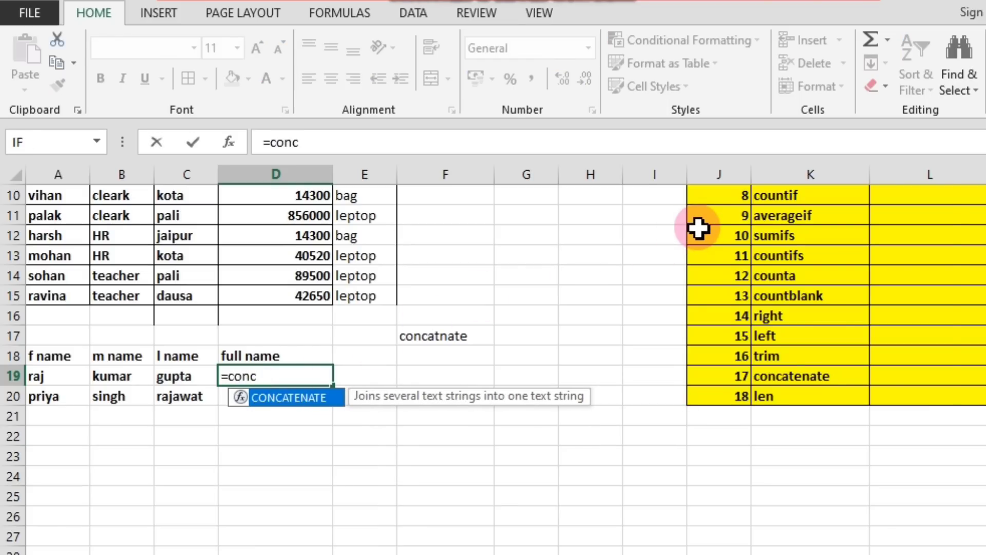
{"action": "type", "text": "at"}
{"action": "type", "text": "enate"}
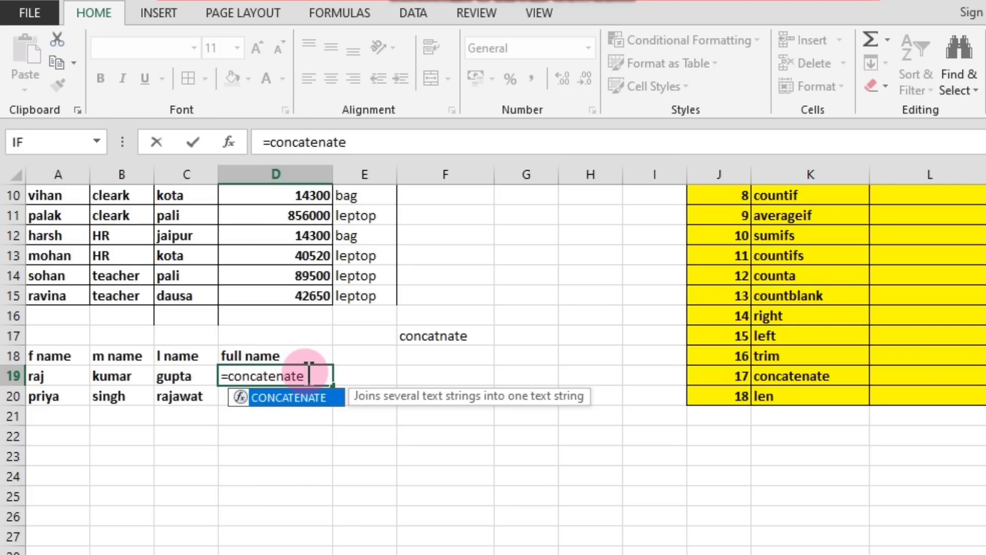
{"action": "type", "text": "("}
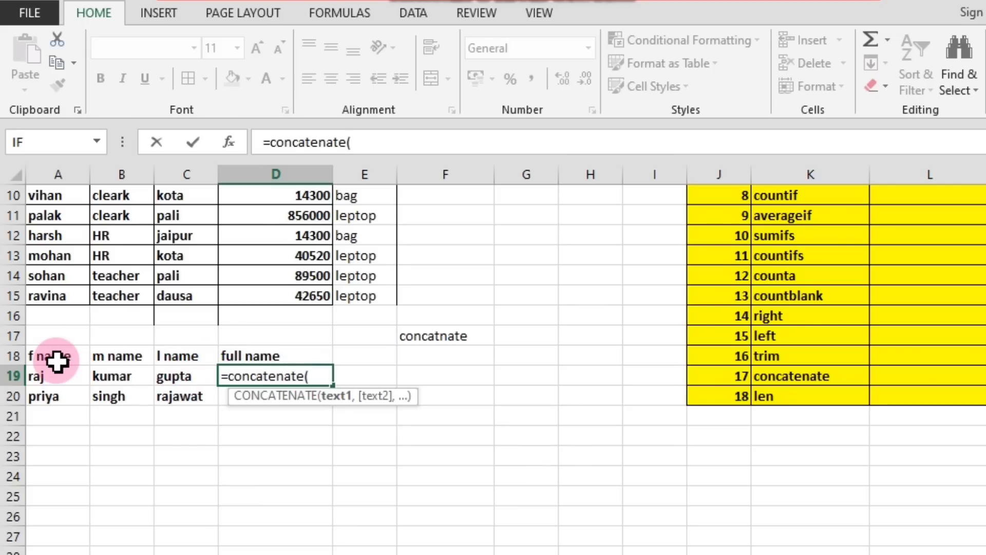
{"action": "left_click", "coordinate": [35, 382]}
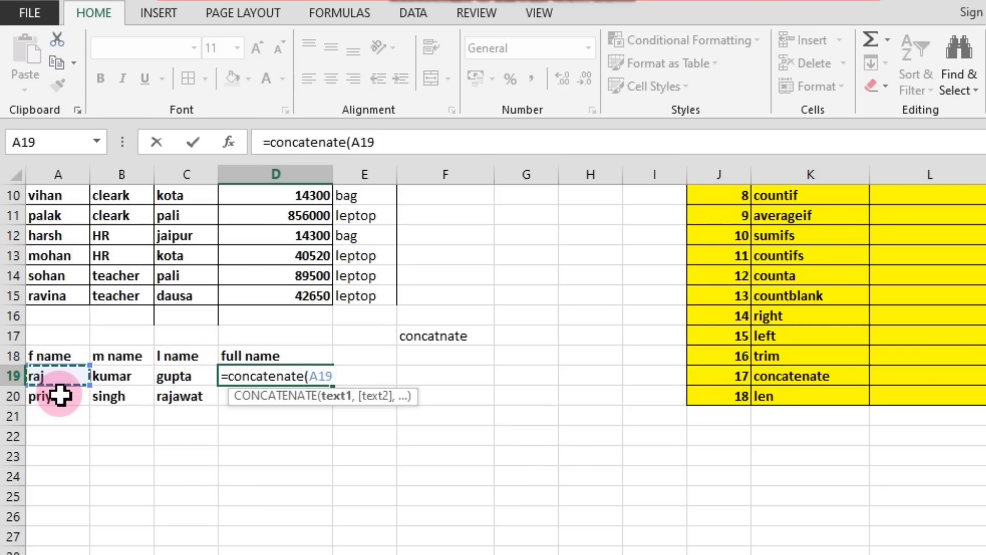
{"action": "type", "text": ","}
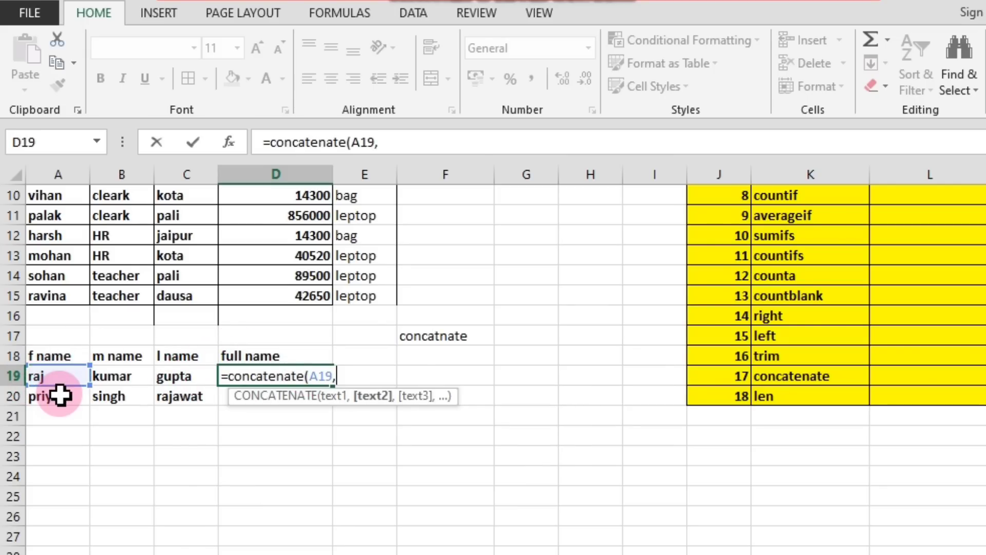
{"action": "left_click", "coordinate": [122, 378]}
{"action": "type", "text": ","}
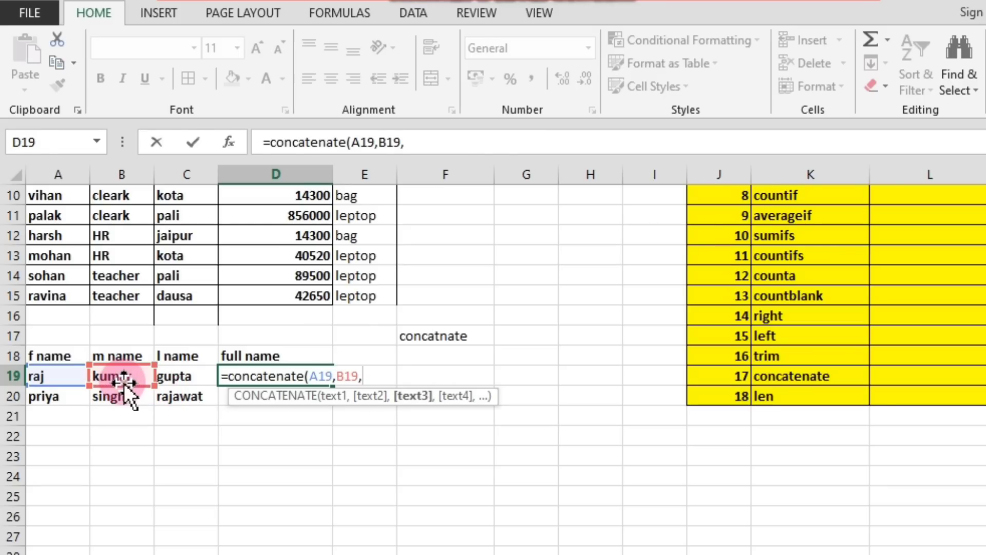
{"action": "left_click", "coordinate": [190, 378]}
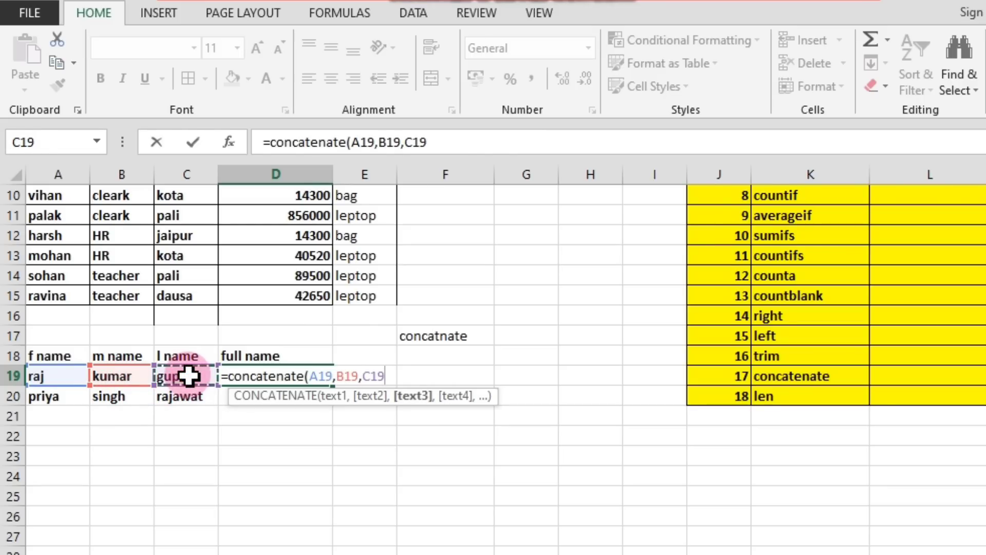
{"action": "type", "text": ")"}
{"action": "key", "text": "Return"}
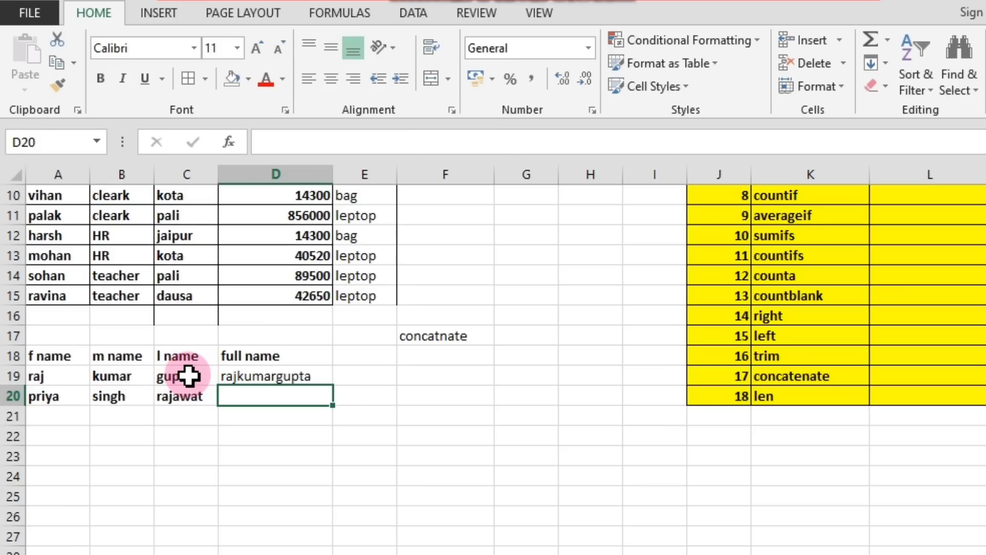
{"action": "left_click", "coordinate": [264, 374]}
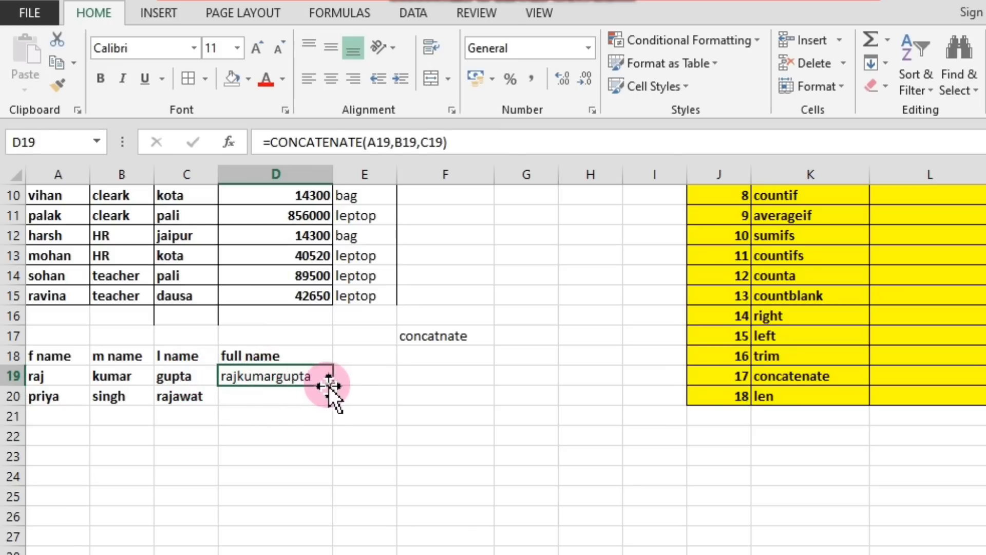
Copy the full-name formula from D19 down to D20, and clear the arguments of the CONCATENATE formula in D19.
{"action": "left_click_drag", "start_coordinate": [333, 389], "coordinate": [334, 402]}
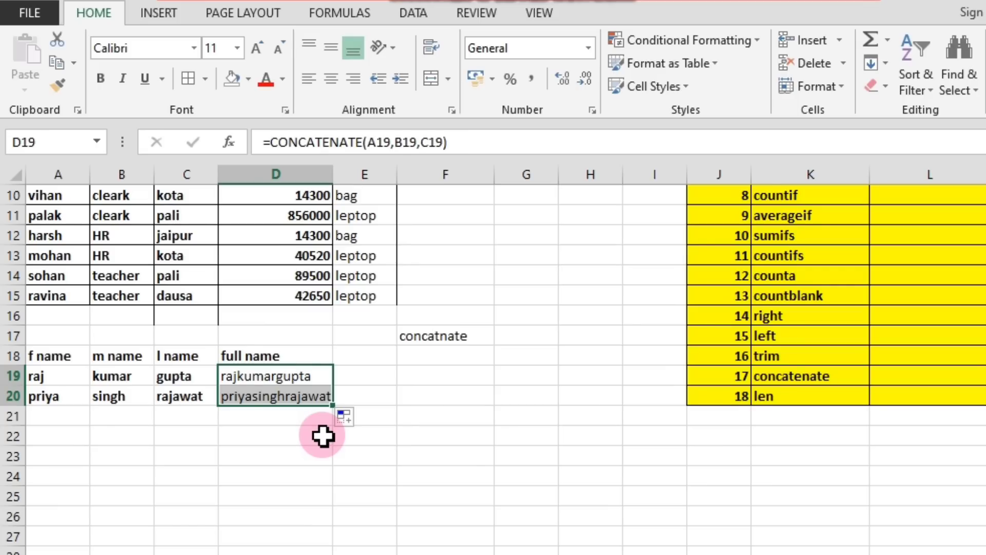
{"action": "double_click", "coordinate": [247, 376]}
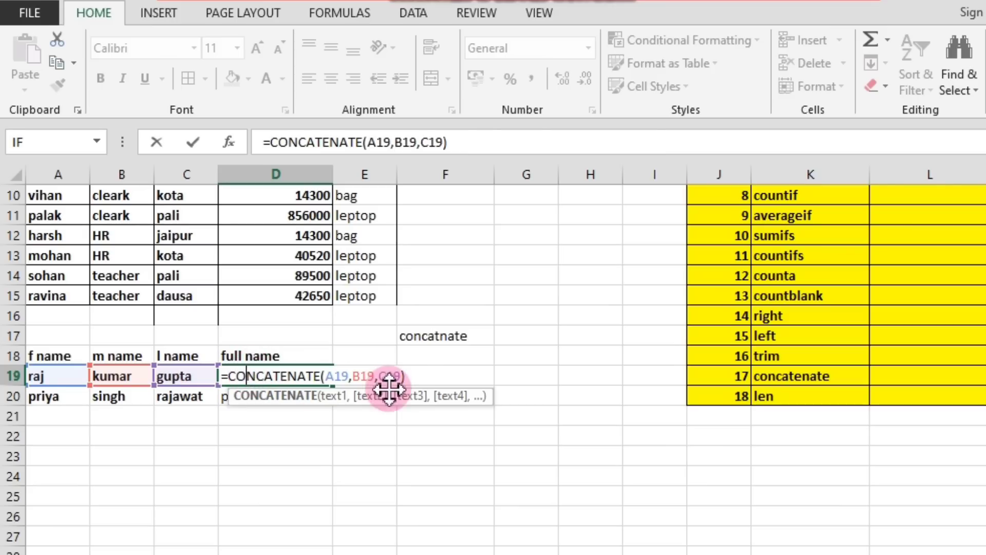
{"action": "left_click", "coordinate": [411, 376]}
{"action": "key", "text": "BackSpace"}
{"action": "key", "text": "BackSpace"}
{"action": "key", "text": "BackSpace"}
{"action": "key", "text": "BackSpace"}
{"action": "key", "text": "BackSpace"}
{"action": "key", "text": "BackSpace"}
{"action": "key", "text": "BackSpace"}
{"action": "key", "text": "BackSpace"}
{"action": "key", "text": "BackSpace"}
{"action": "key", "text": "BackSpace"}
{"action": "key", "text": "BackSpace"}
{"action": "key", "text": "BackSpace"}
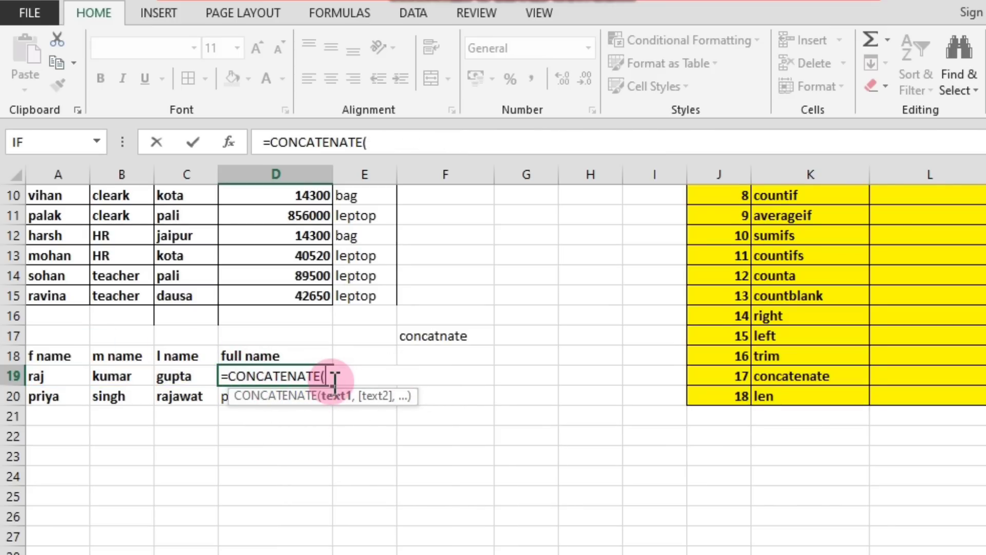
Complete the D19 formula as =CONCATENATE(A19," ",B19," ",C19) so spaces separate the name parts.
{"action": "left_click", "coordinate": [58, 377]}
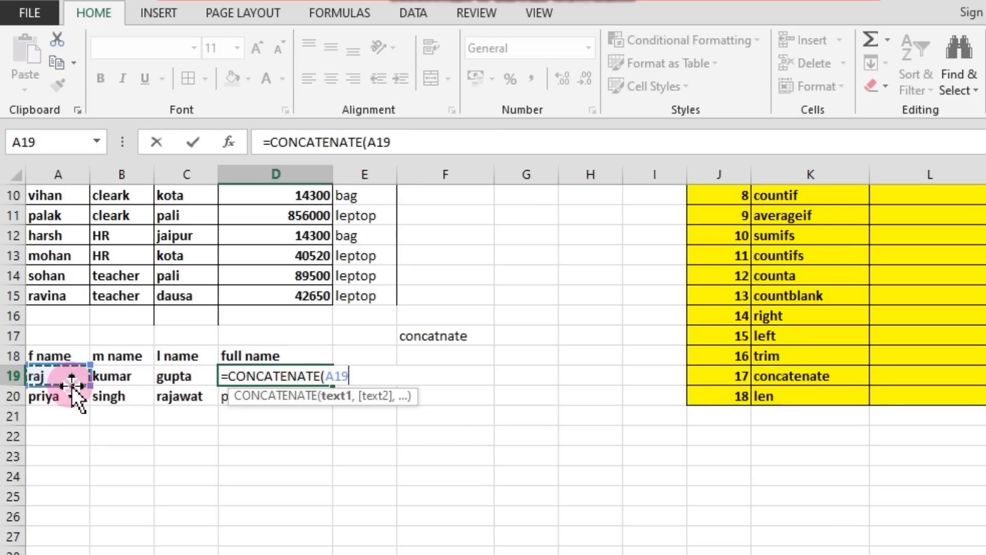
{"action": "type", "text": ","}
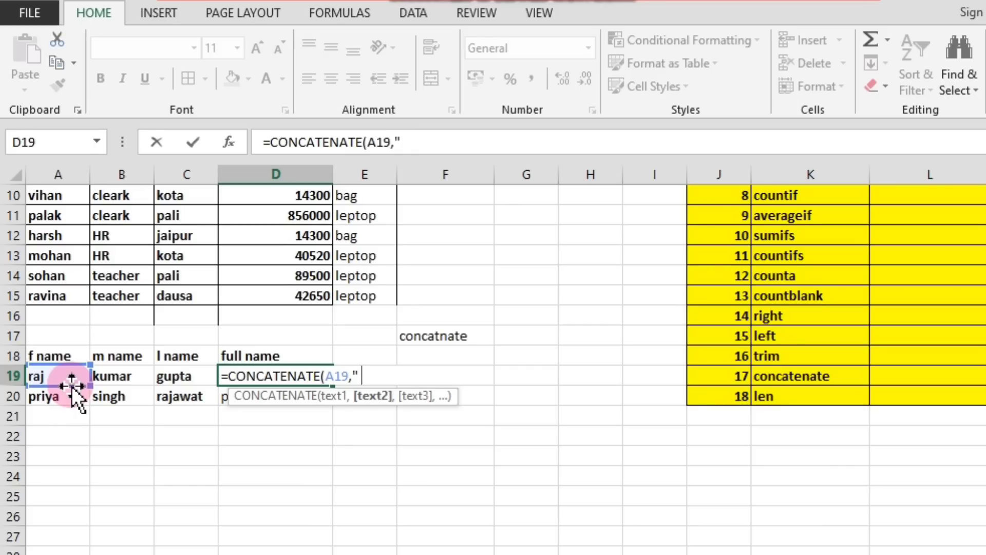
{"action": "type", "text": "\","}
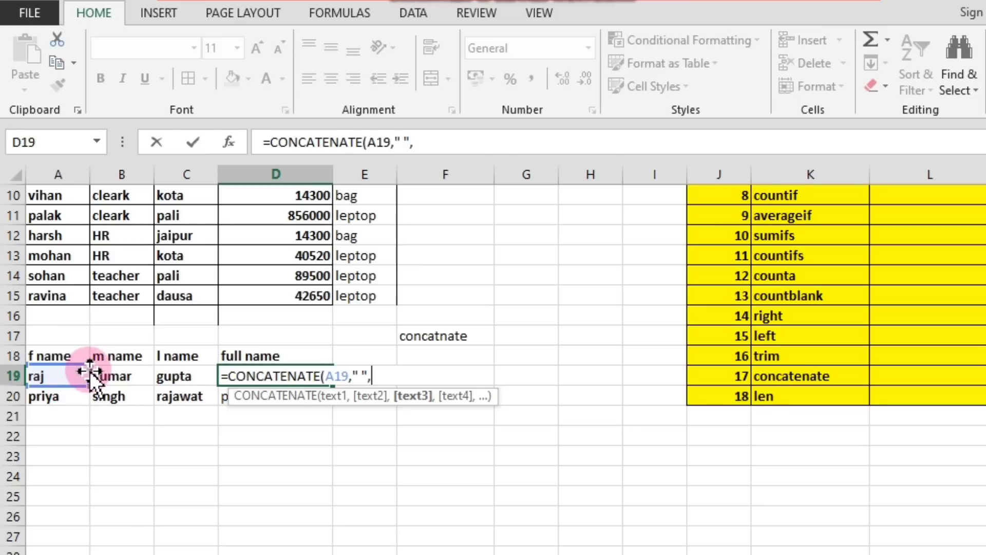
{"action": "left_click", "coordinate": [107, 375]}
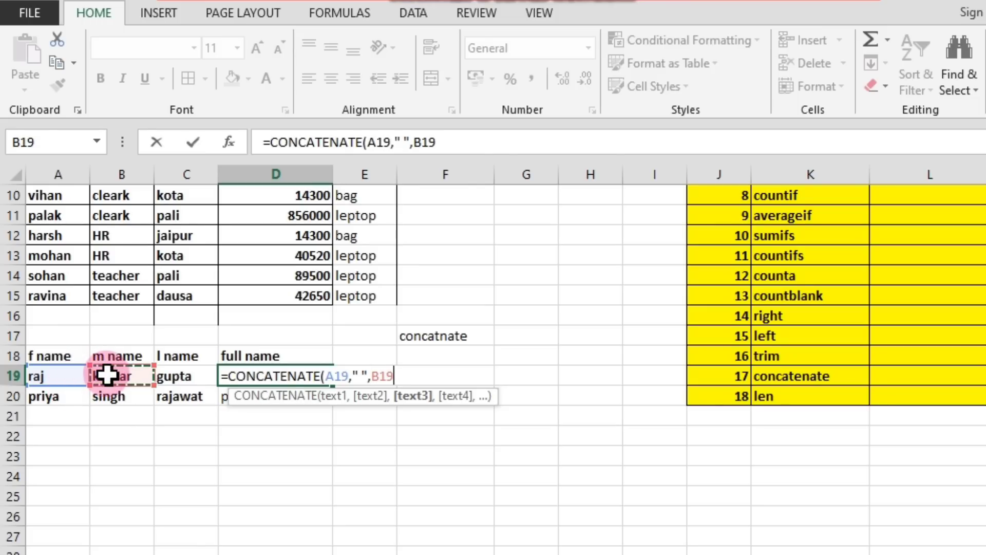
{"action": "type", "text": ",\""}
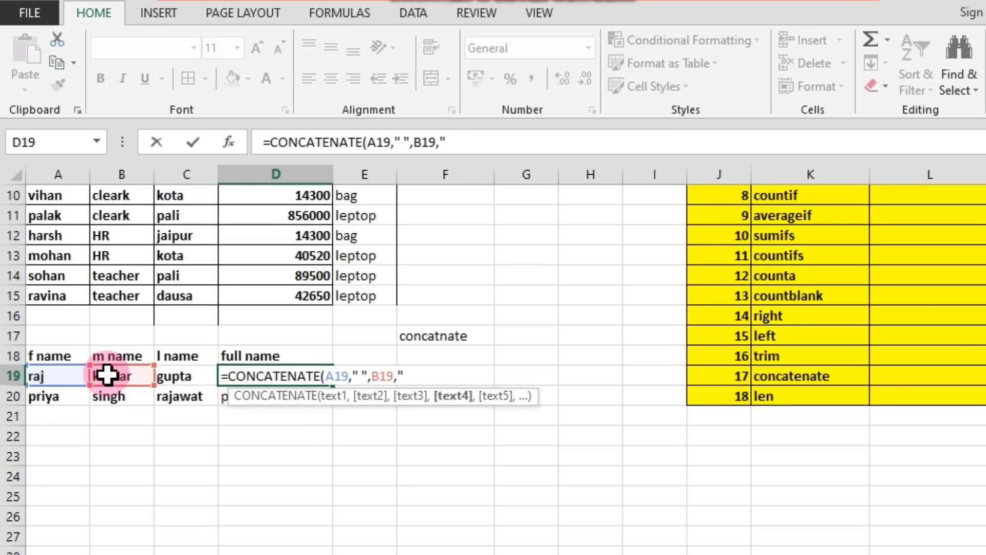
{"action": "type", "text": "\","}
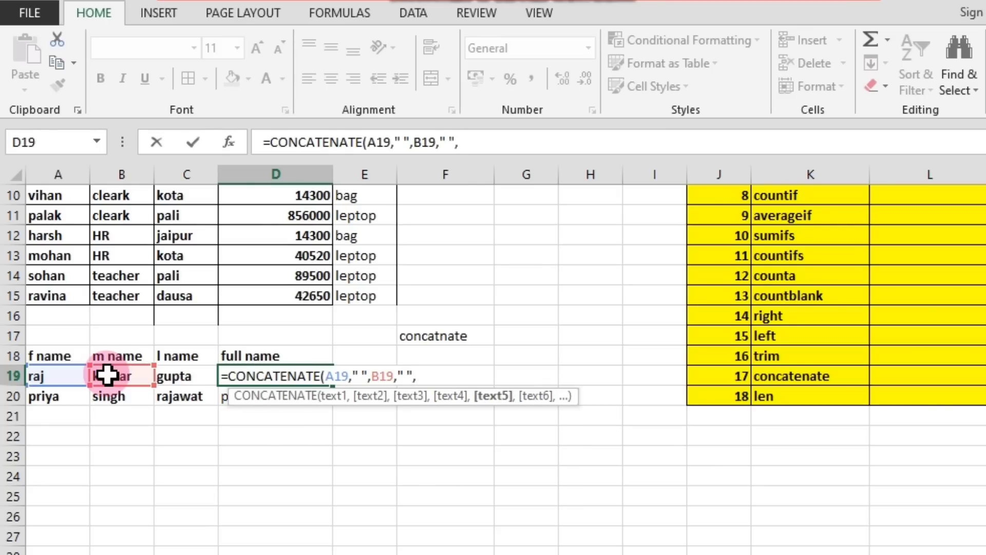
{"action": "left_click", "coordinate": [171, 373]}
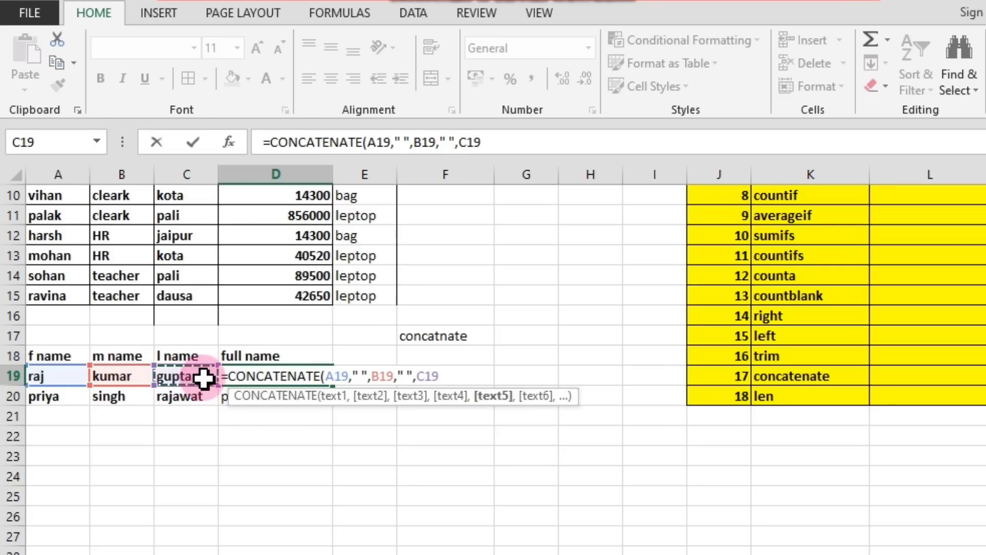
{"action": "key", "text": "Return"}
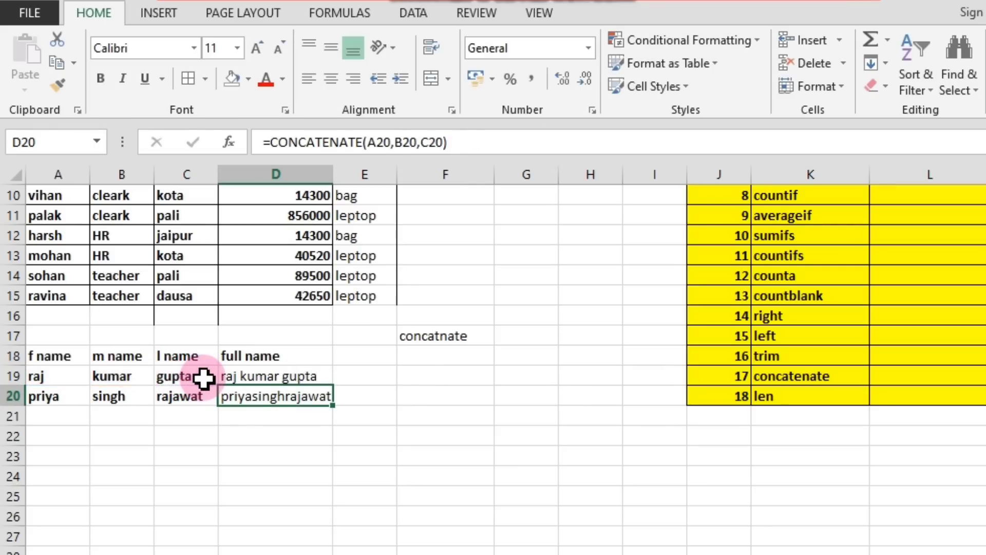
Reopen the D19 formula to examine its space separators, and re-enter " " between the A19 and B19 arguments.
{"action": "left_click", "coordinate": [273, 378]}
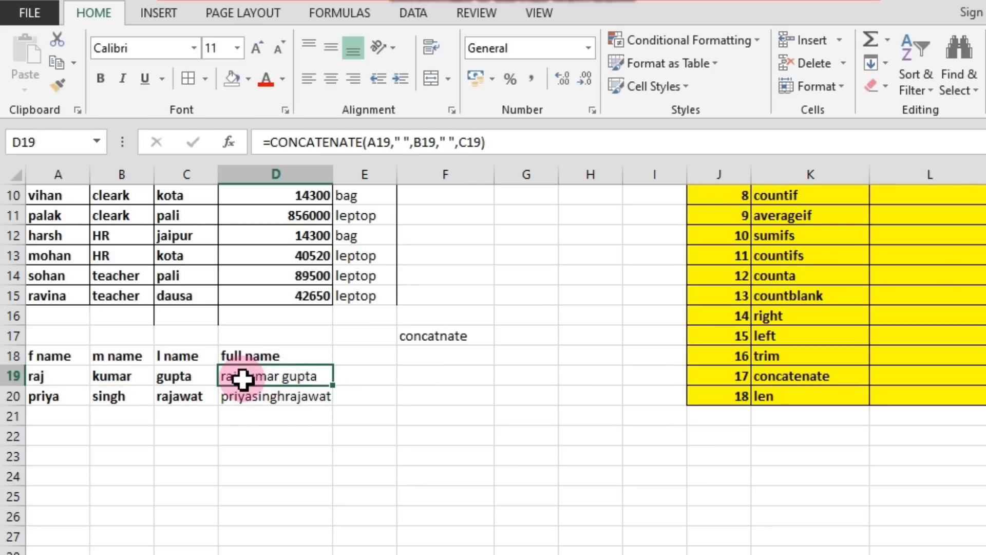
{"action": "double_click", "coordinate": [286, 378]}
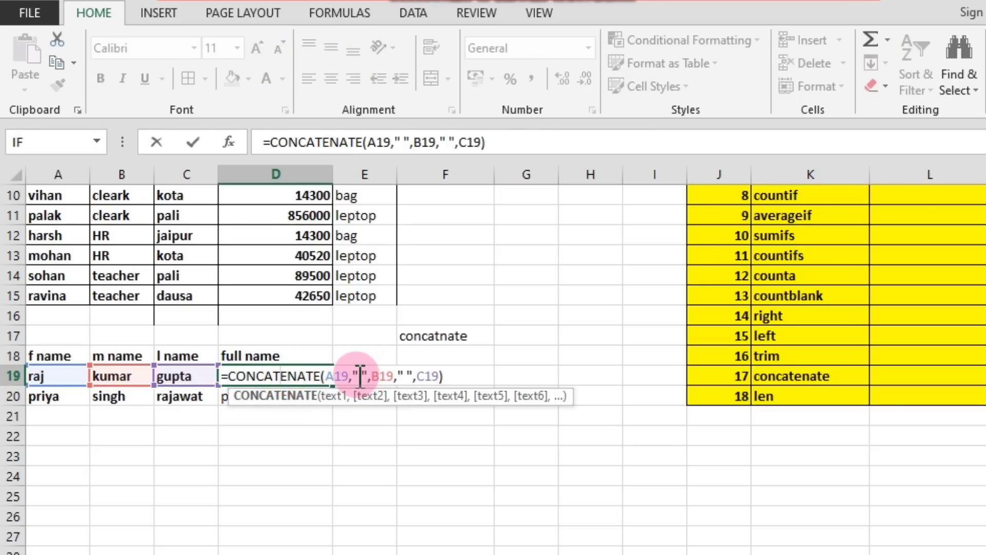
{"action": "left_click_drag", "start_coordinate": [353, 376], "coordinate": [363, 376]}
{"action": "left_click", "coordinate": [368, 395]}
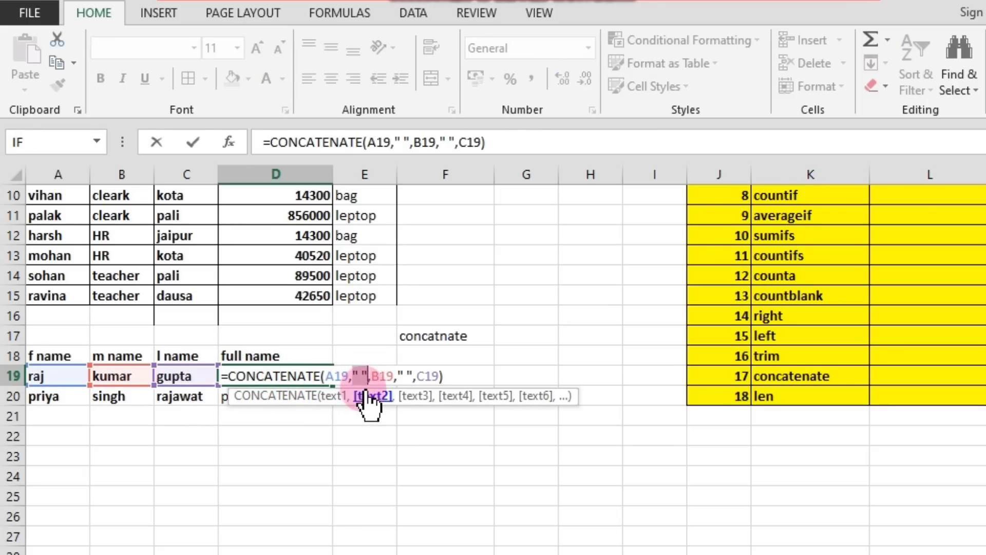
{"action": "left_click", "coordinate": [365, 415]}
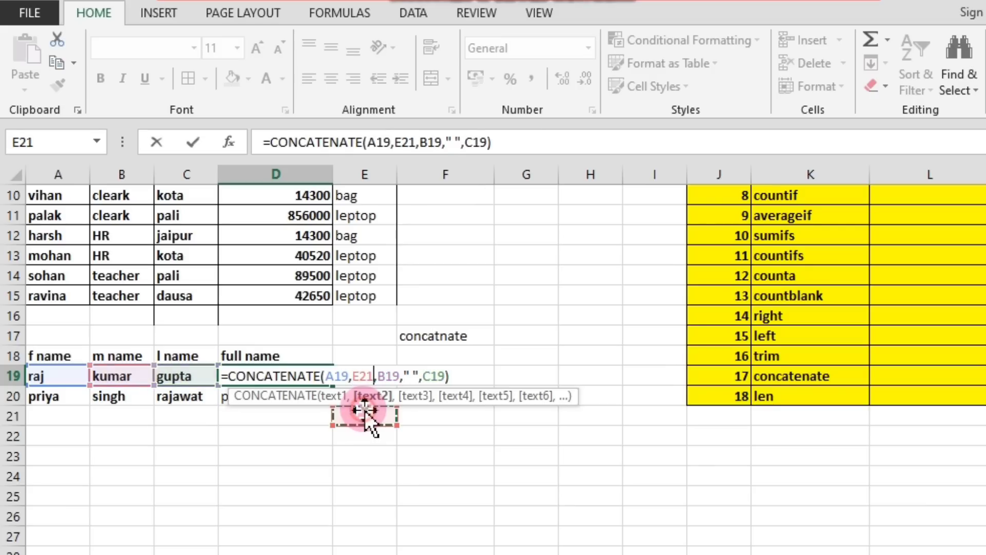
{"action": "left_click", "coordinate": [366, 355]}
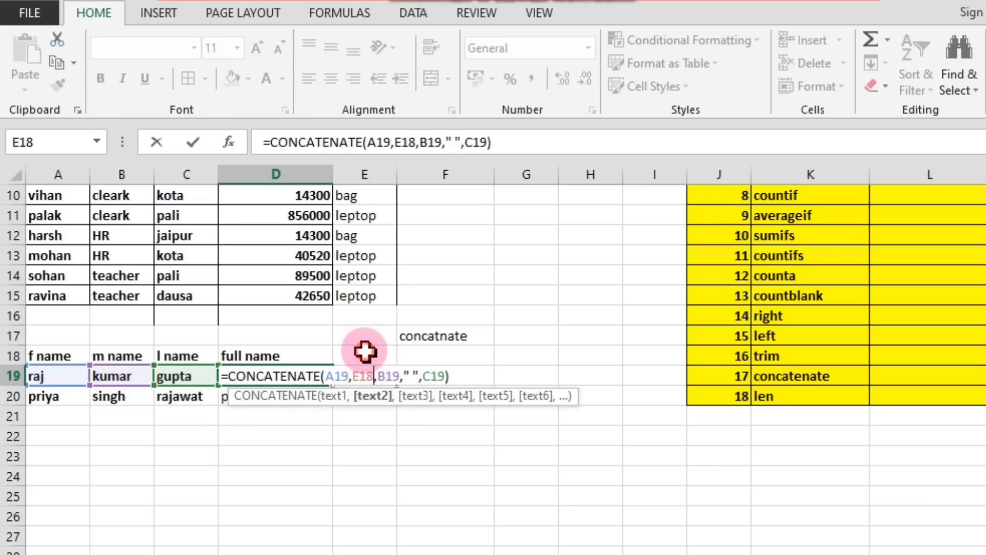
{"action": "left_click", "coordinate": [373, 377]}
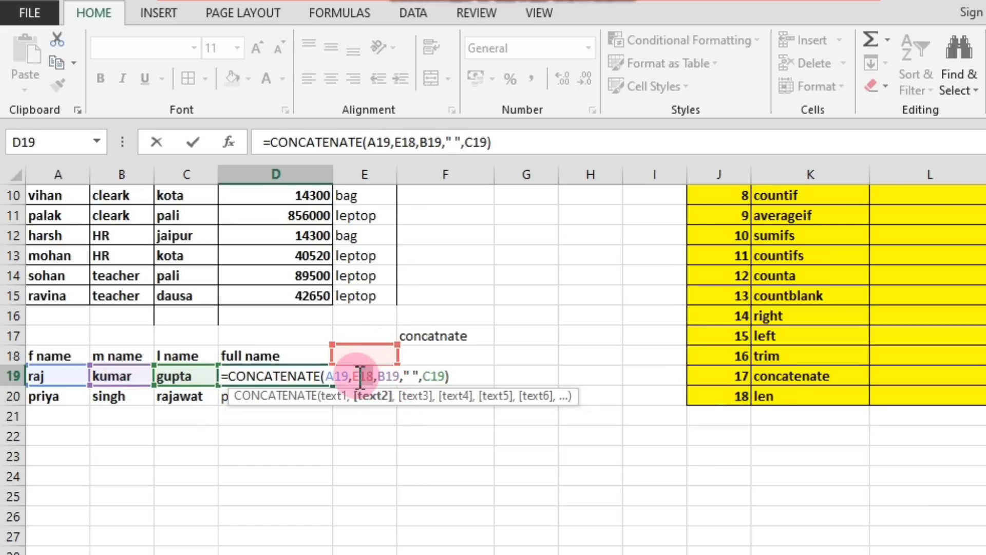
{"action": "left_click_drag", "start_coordinate": [360, 377], "coordinate": [355, 377]}
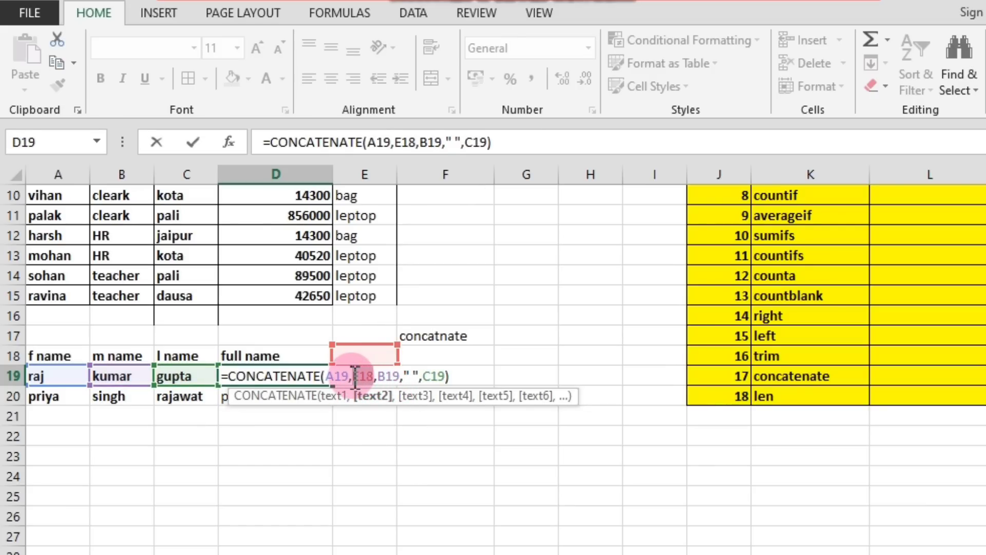
{"action": "type", "text": "\""}
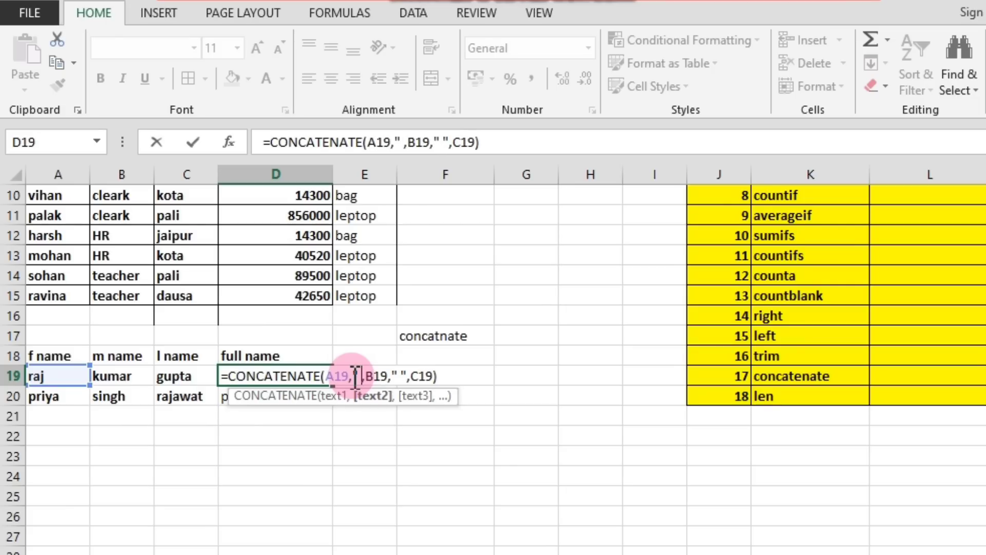
{"action": "type", "text": " \""}
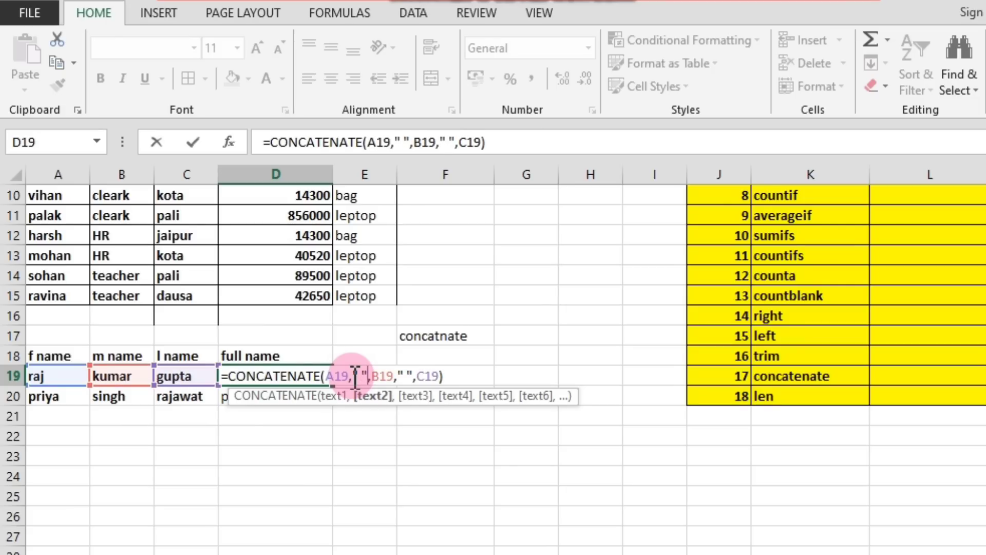
{"action": "key", "text": "Return"}
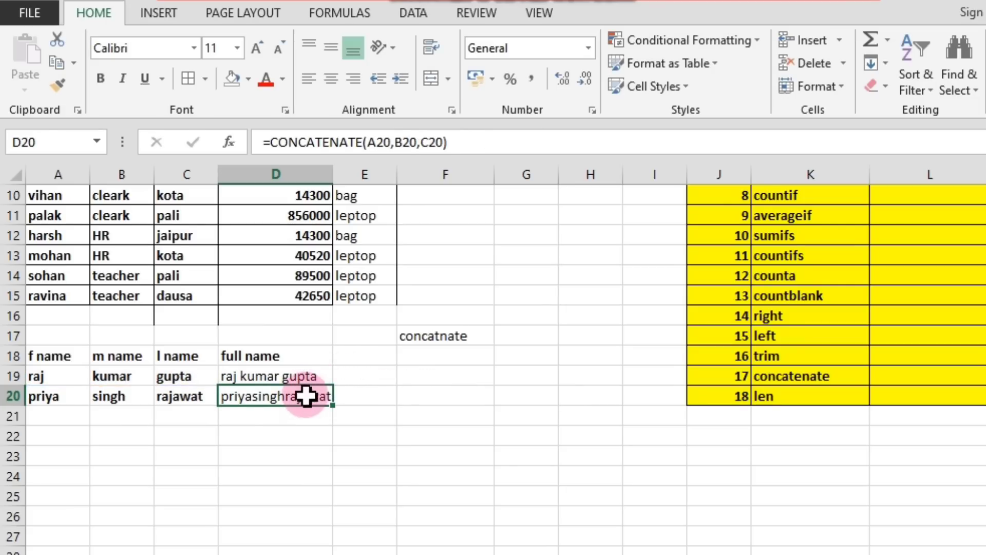
Copy the space-separated CONCATENATE formula from D19 down to D20.
{"action": "left_click", "coordinate": [314, 379]}
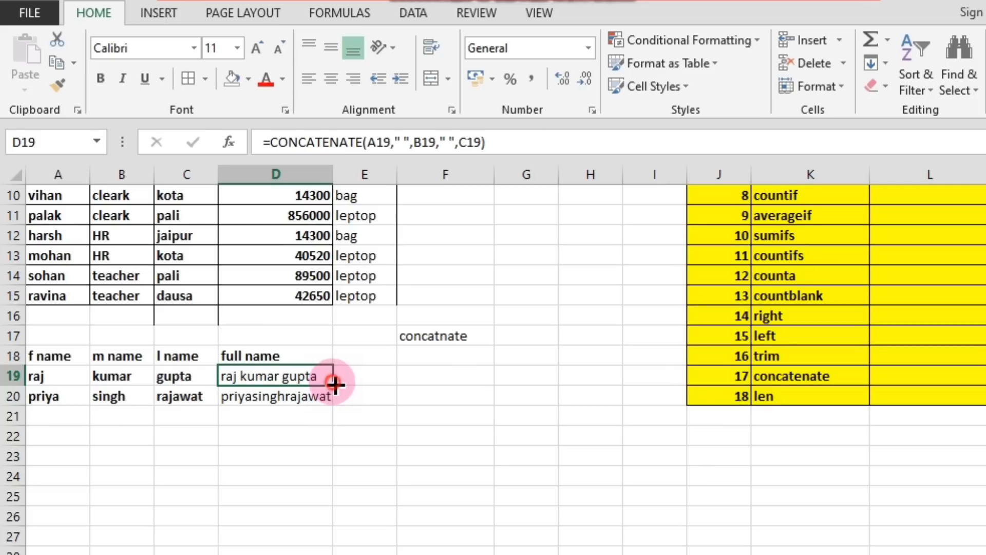
{"action": "left_click_drag", "start_coordinate": [331, 386], "coordinate": [333, 408]}
{"action": "left_click", "coordinate": [288, 431]}
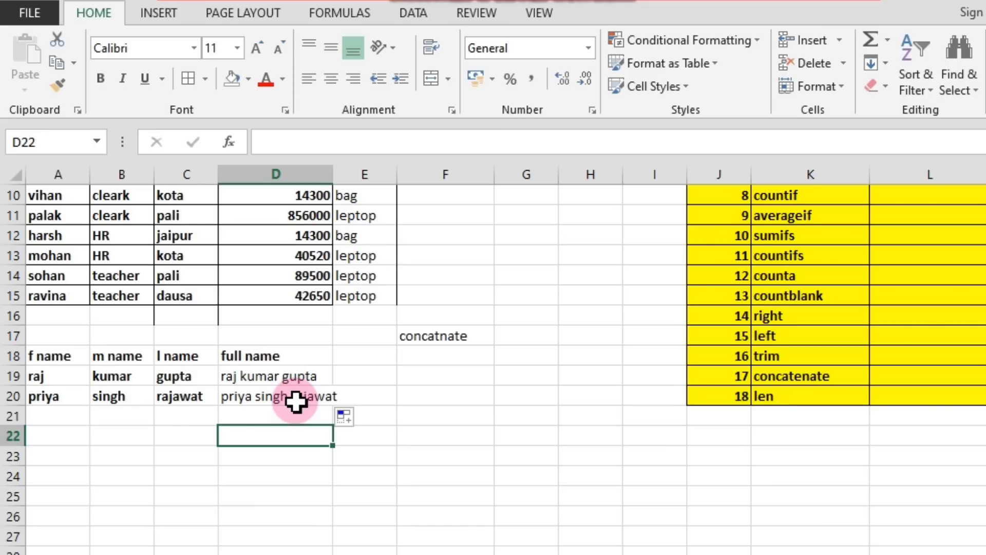
{"action": "left_click", "coordinate": [773, 403]}
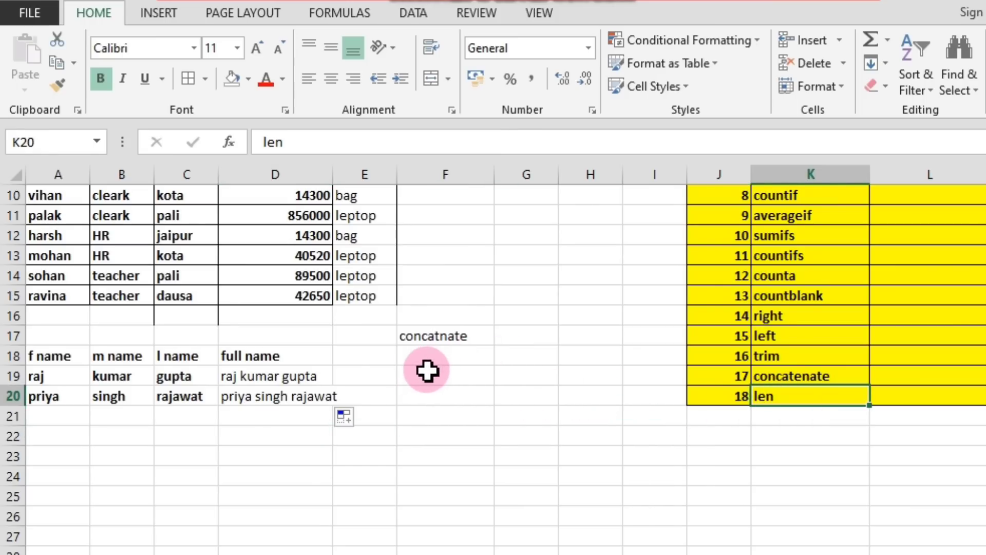
{"action": "left_click", "coordinate": [374, 390]}
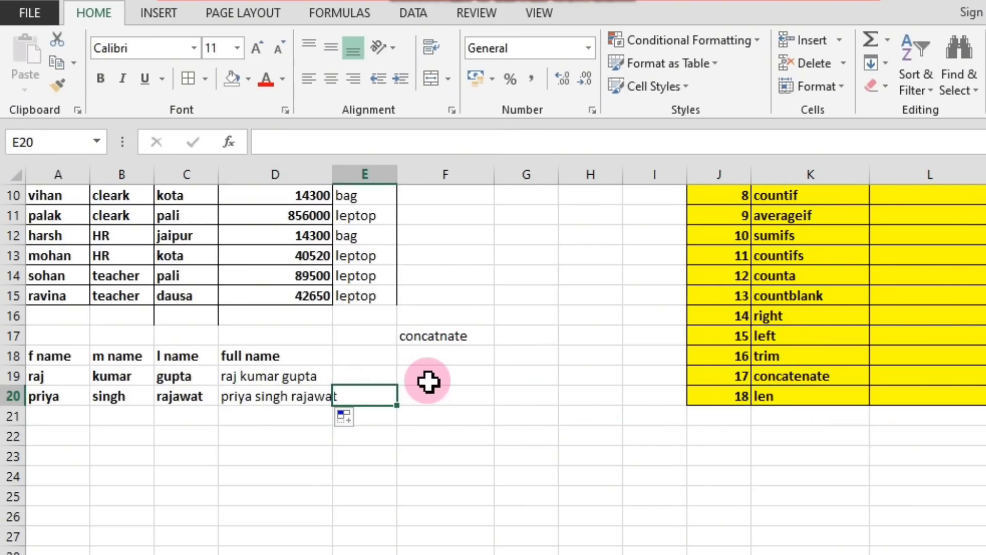
{"action": "left_click", "coordinate": [403, 374]}
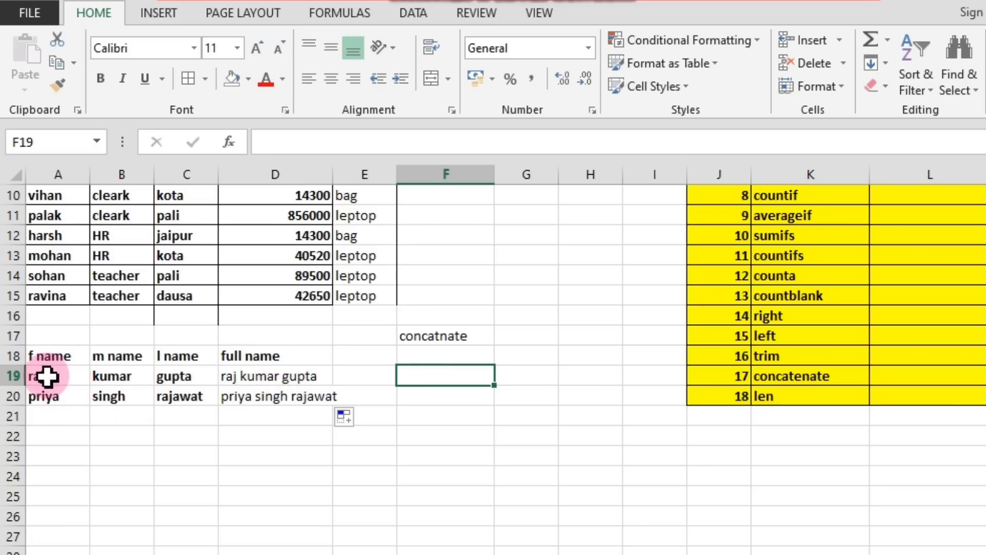
Enter =LEN(A3) in F3 to count the name's characters, and copy the formula down to F15.
{"action": "scroll", "coordinate": [275, 375], "scroll_direction": "up", "scroll_amount": 3}
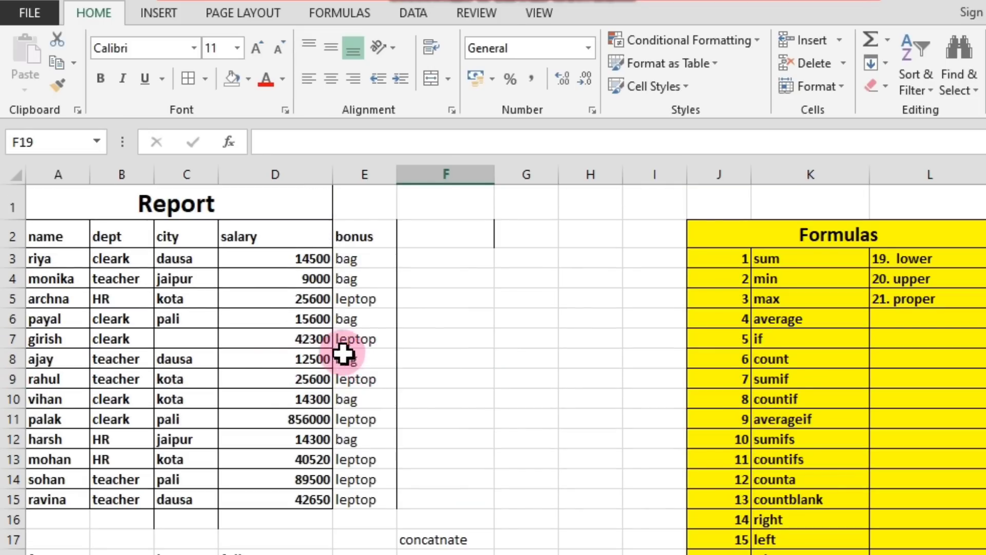
{"action": "left_click", "coordinate": [61, 251]}
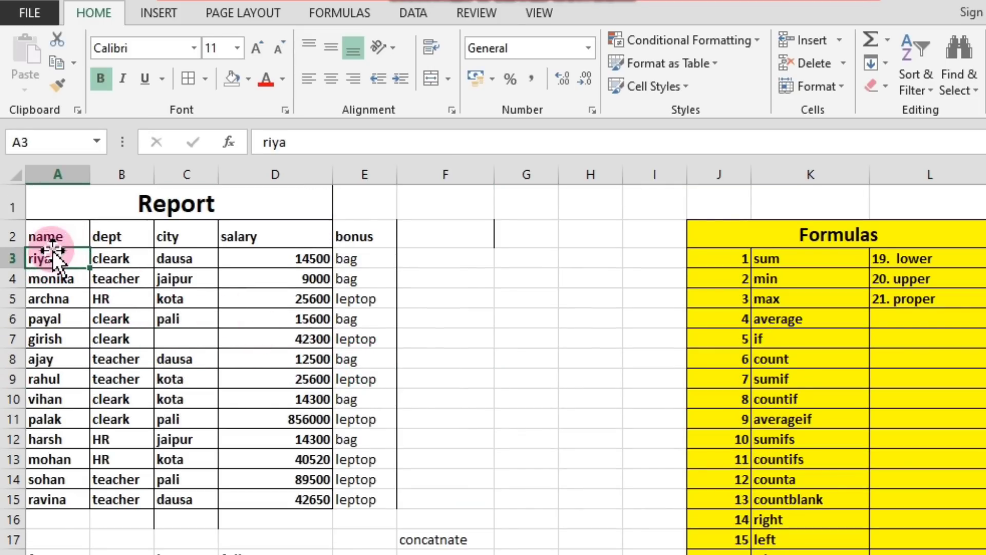
{"action": "left_click", "coordinate": [455, 241]}
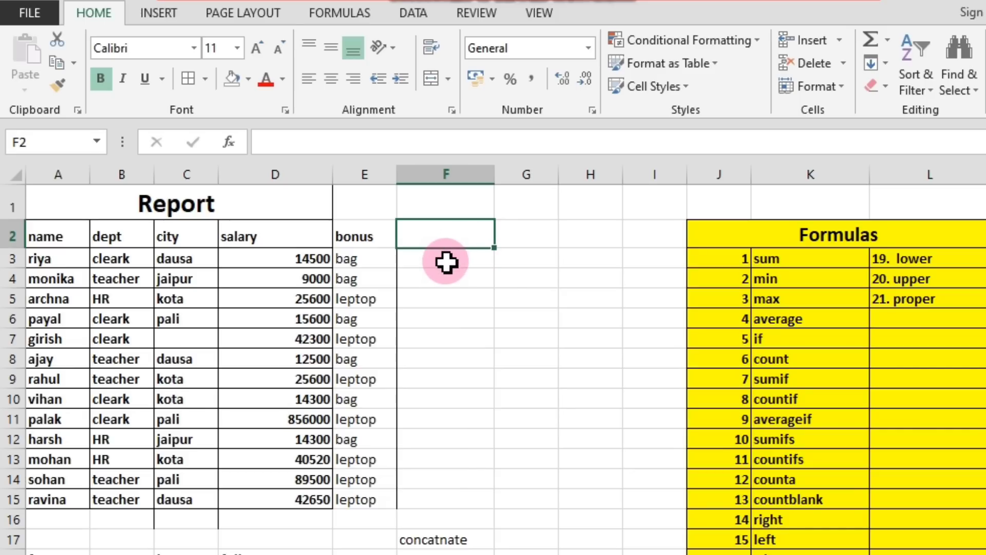
{"action": "left_click", "coordinate": [464, 263]}
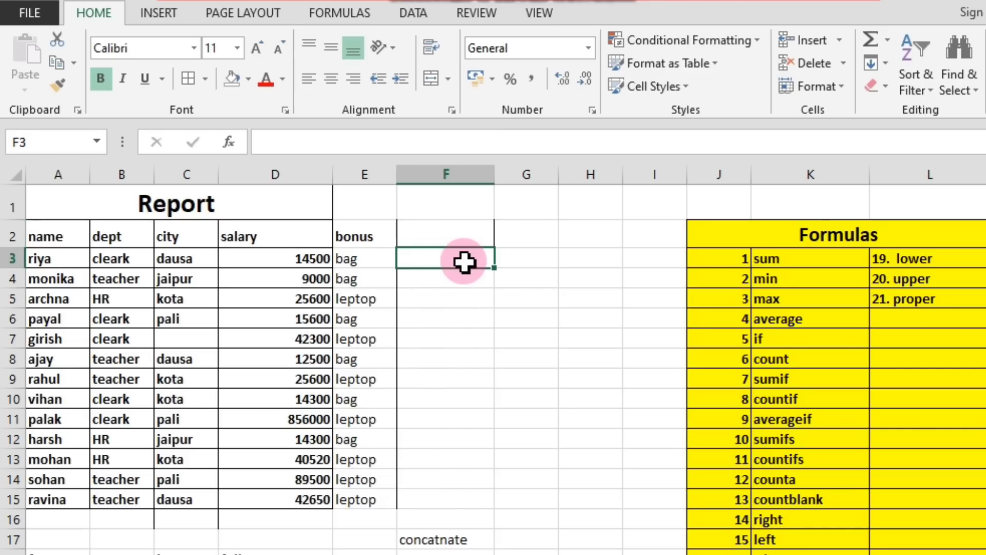
{"action": "type", "text": "=le"}
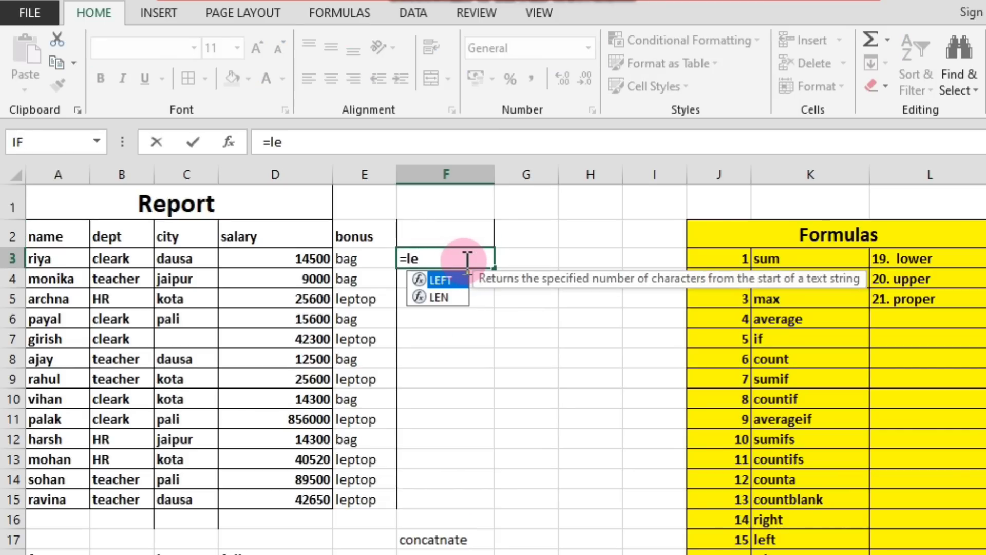
{"action": "type", "text": "n("}
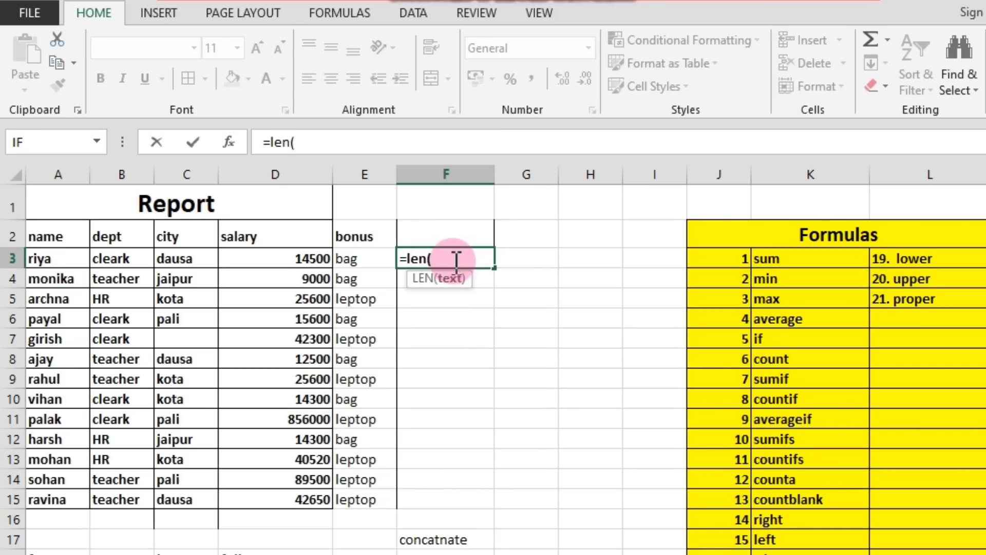
{"action": "left_click", "coordinate": [47, 260]}
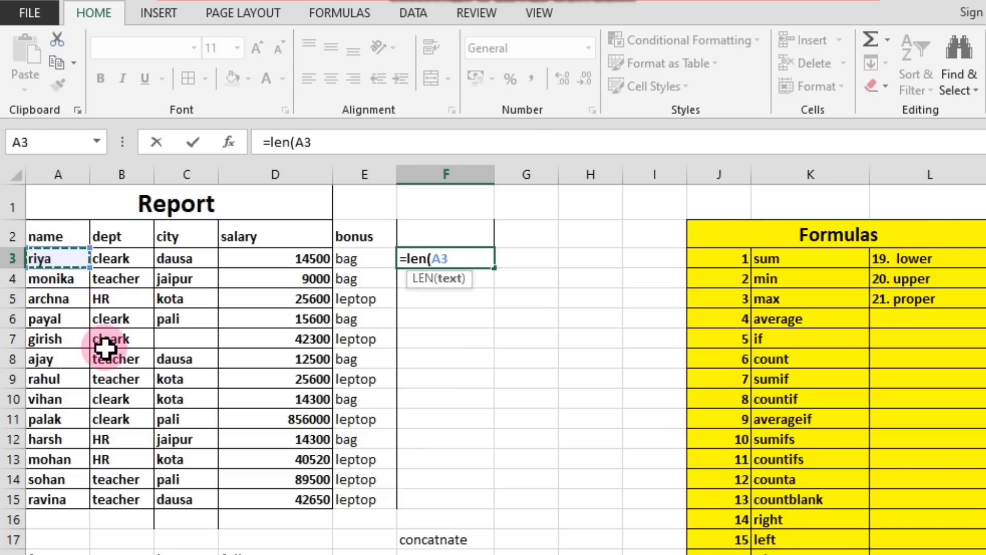
{"action": "key", "text": "Return"}
{"action": "left_click", "coordinate": [478, 250]}
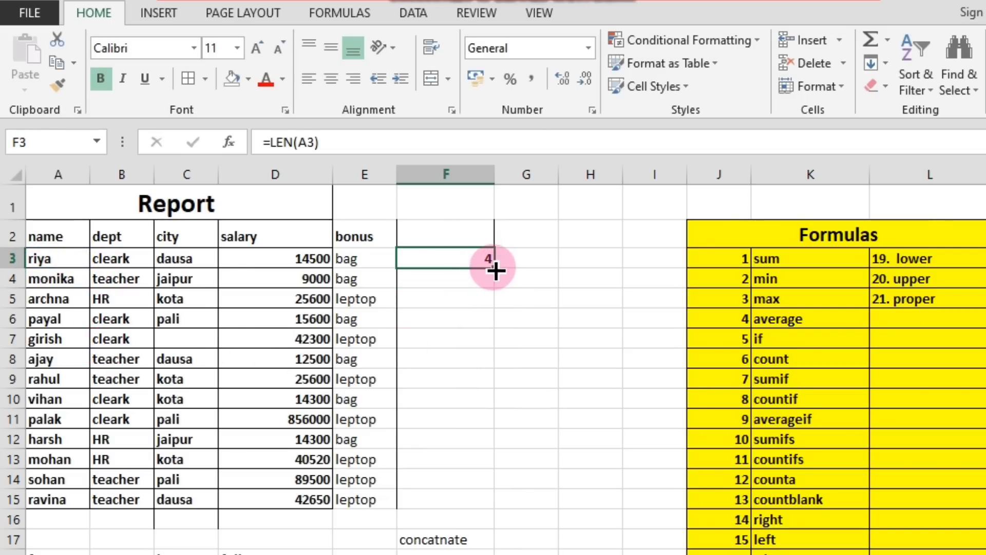
{"action": "left_click_drag", "start_coordinate": [494, 267], "coordinate": [478, 500]}
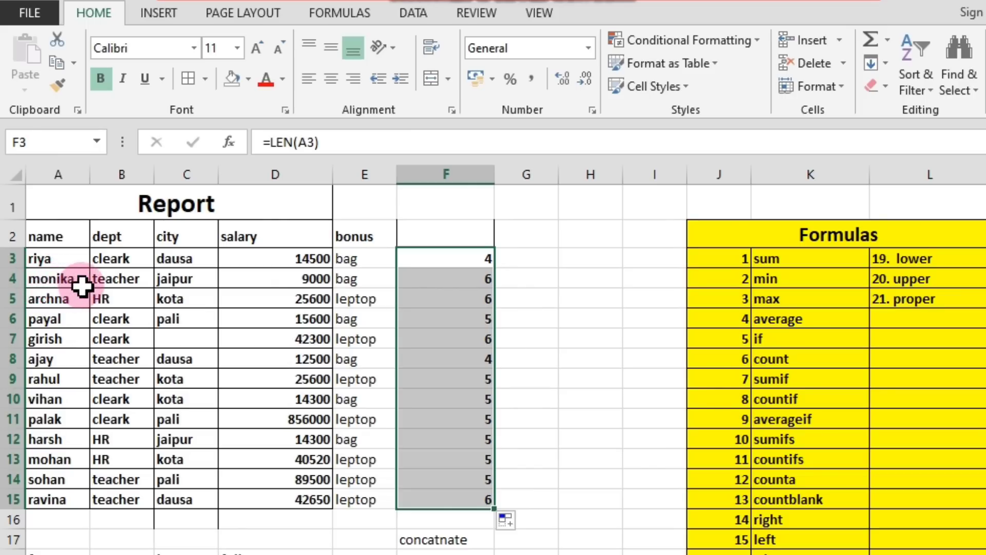
Label the column of name-length results by entering the header len in F2.
{"action": "left_click", "coordinate": [49, 261]}
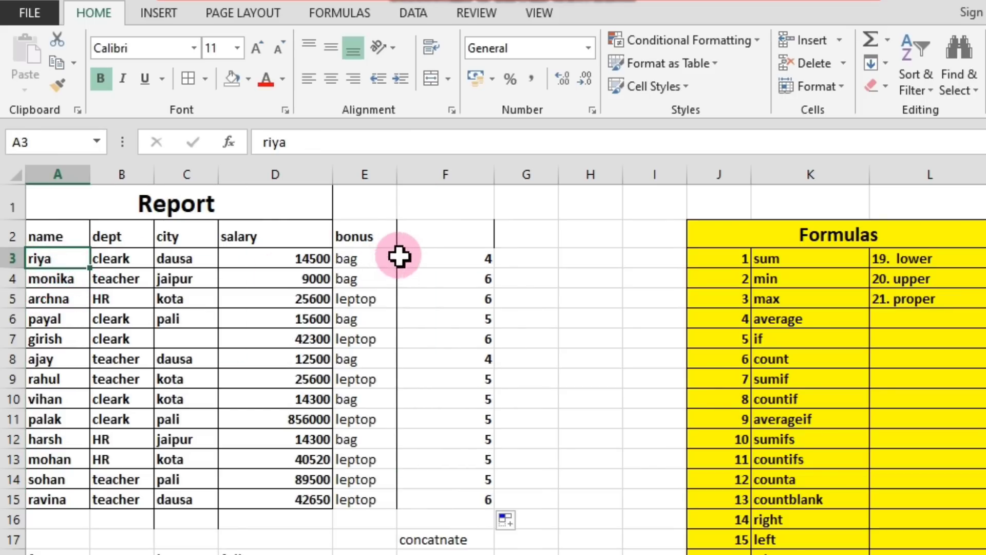
{"action": "left_click_drag", "start_coordinate": [482, 256], "coordinate": [481, 490]}
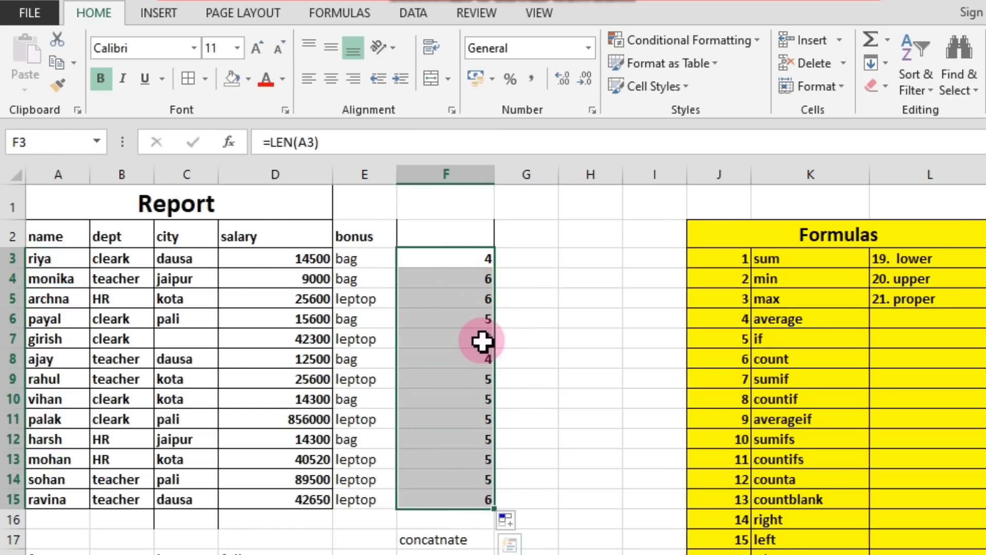
{"action": "left_click", "coordinate": [467, 228]}
{"action": "type", "text": "len"}
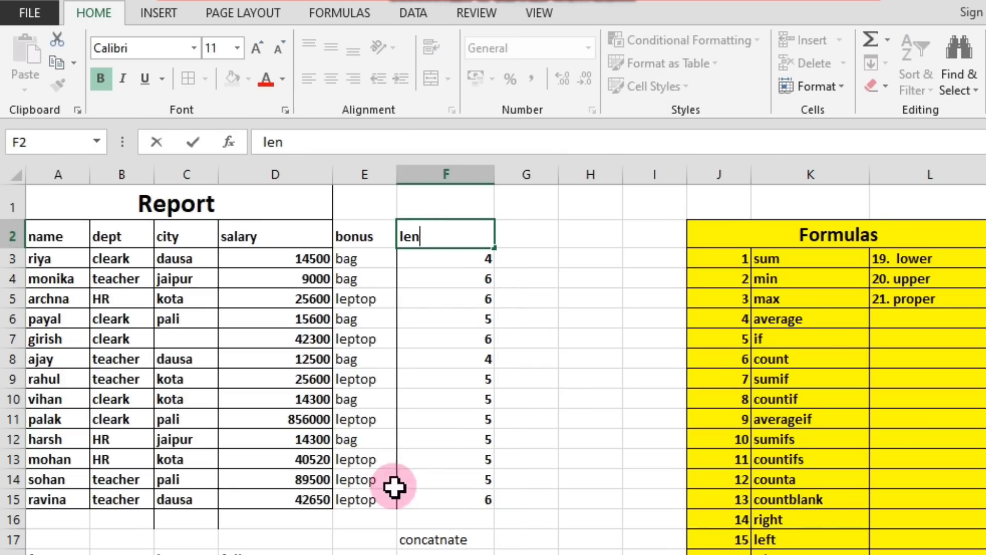
{"action": "double_click", "coordinate": [434, 553]}
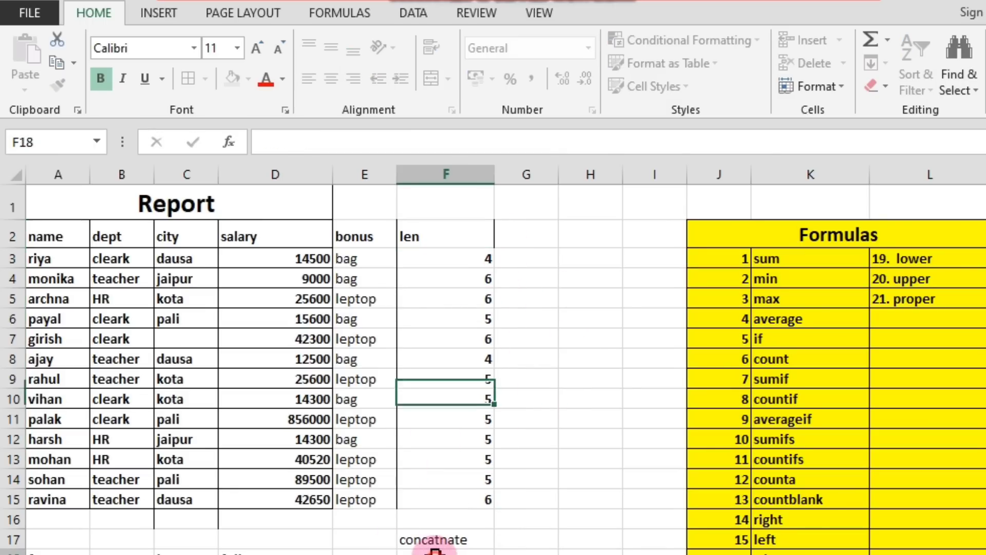
Correct the spelling of the label in F17 to concatenate.
{"action": "double_click", "coordinate": [443, 540]}
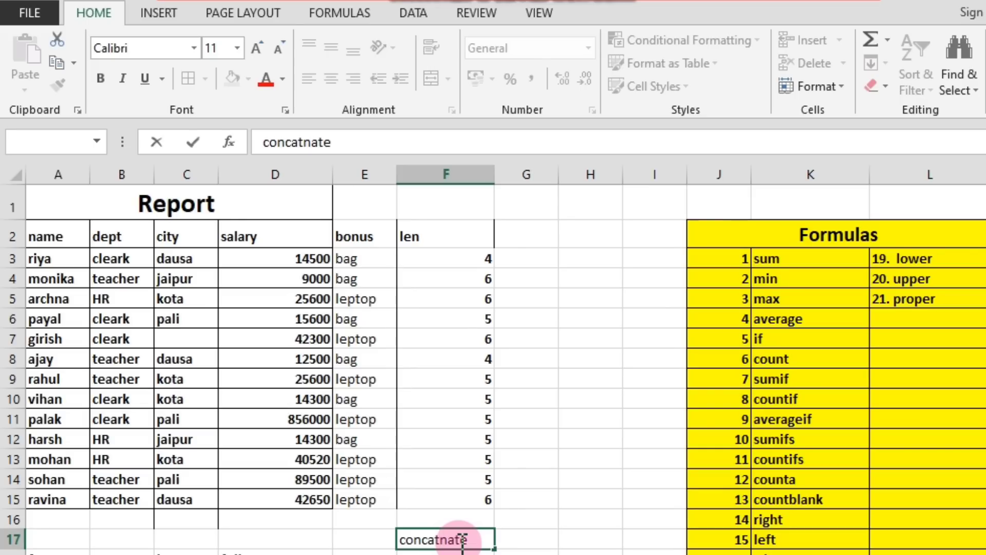
{"action": "type", "text": "e"}
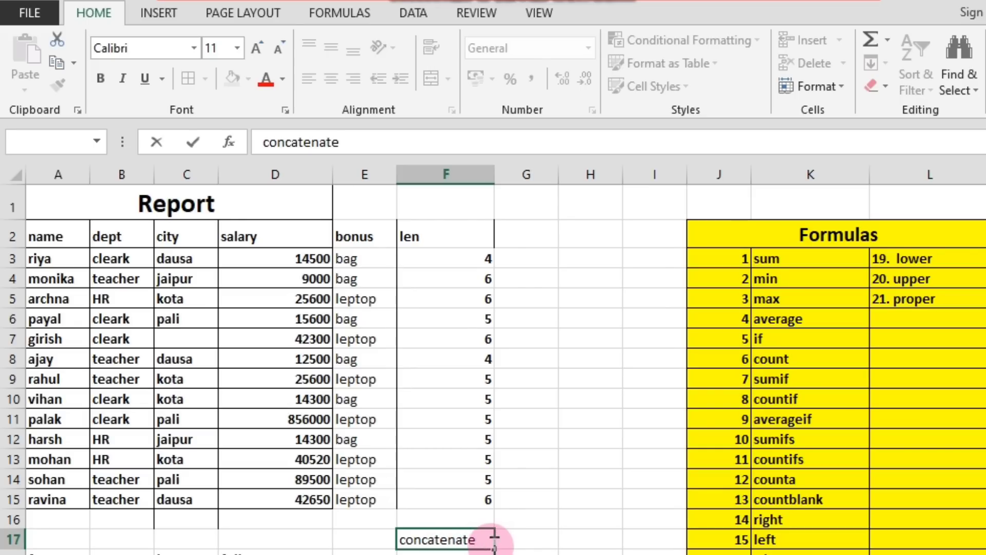
{"action": "left_click", "coordinate": [506, 538]}
Delete the label from F17.
{"action": "left_click", "coordinate": [456, 542]}
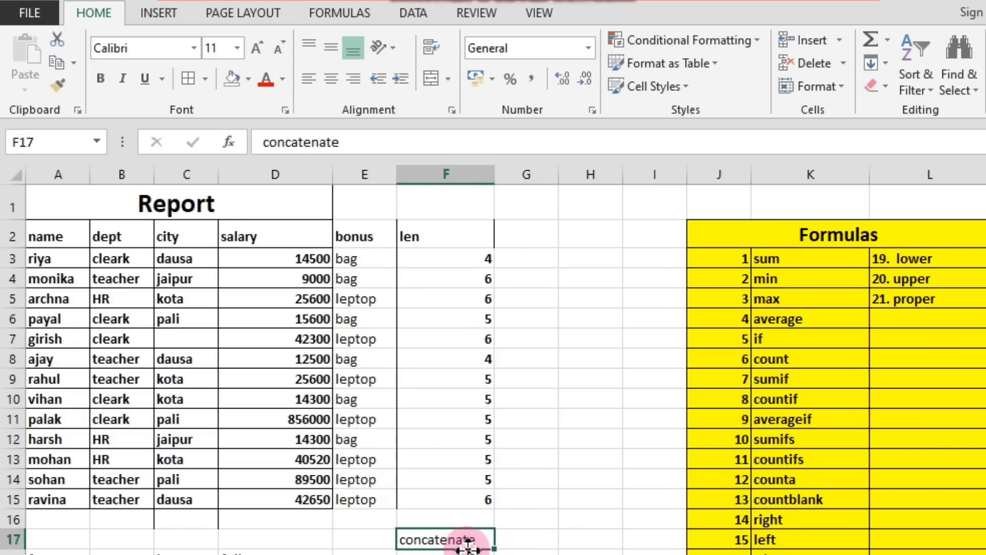
{"action": "key", "text": "Delete"}
{"action": "left_click", "coordinate": [522, 498]}
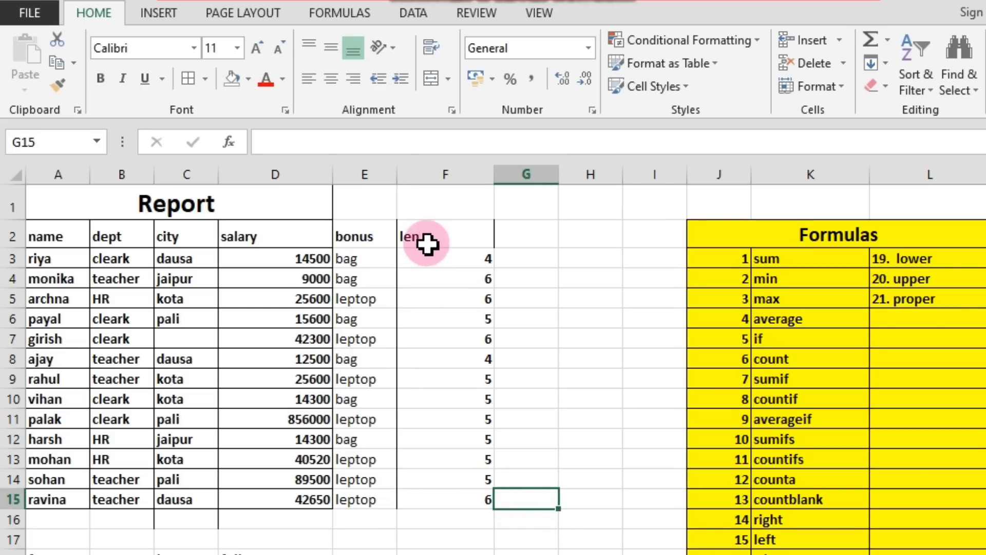
{"action": "left_click_drag", "start_coordinate": [428, 245], "coordinate": [451, 520]}
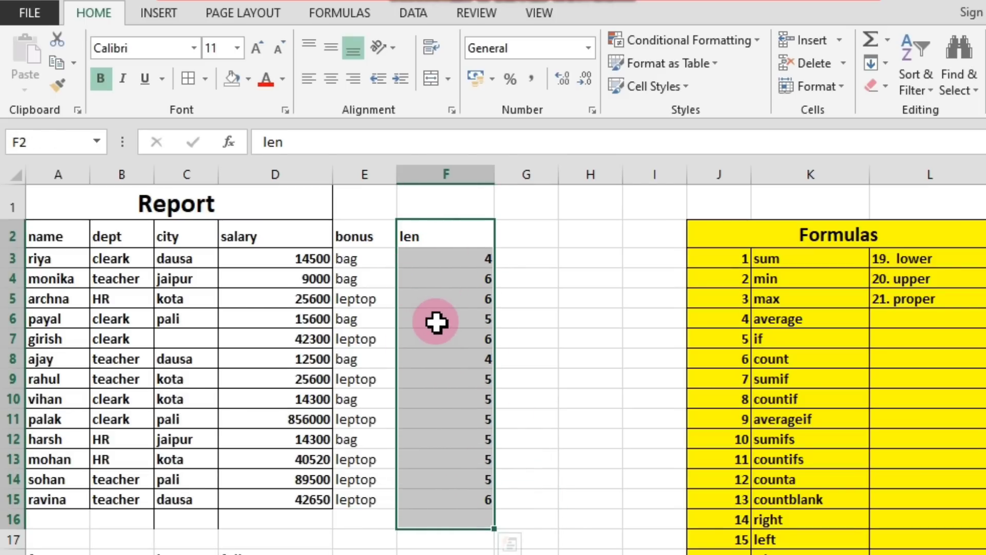
{"action": "left_click", "coordinate": [510, 362]}
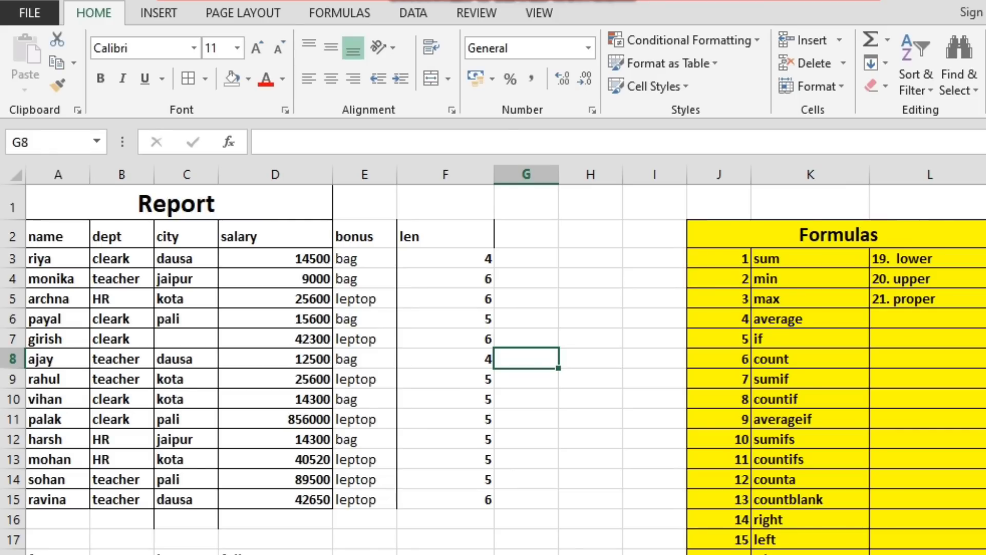
Review the remaining formula list entries lower, upper and proper in L3:L5.
{"action": "left_click", "coordinate": [917, 261]}
{"action": "left_click", "coordinate": [936, 280]}
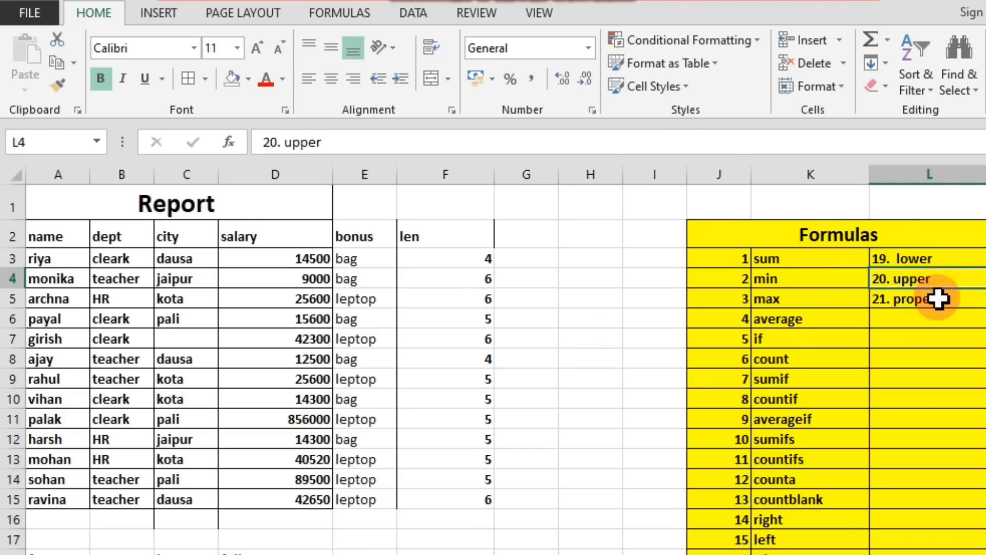
{"action": "left_click", "coordinate": [939, 301]}
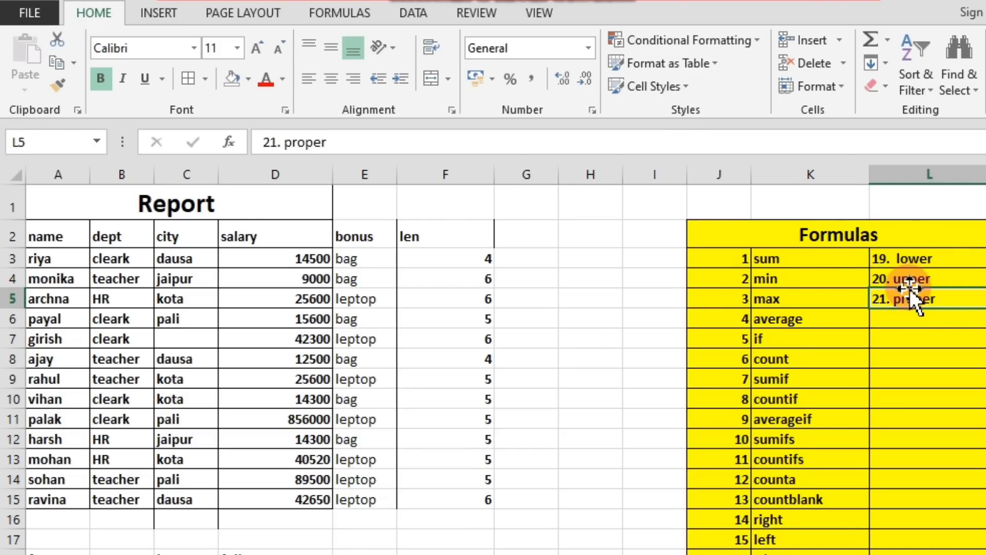
{"action": "scroll", "coordinate": [283, 375], "scroll_direction": "down", "scroll_amount": 1}
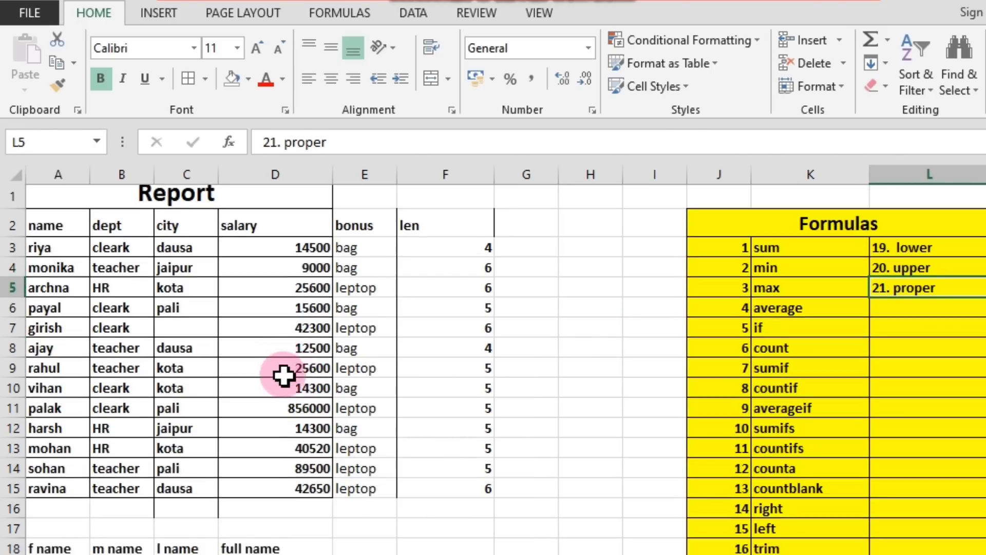
{"action": "scroll", "coordinate": [286, 376], "scroll_direction": "down", "scroll_amount": 2}
{"action": "scroll", "coordinate": [318, 379], "scroll_direction": "up", "scroll_amount": 2}
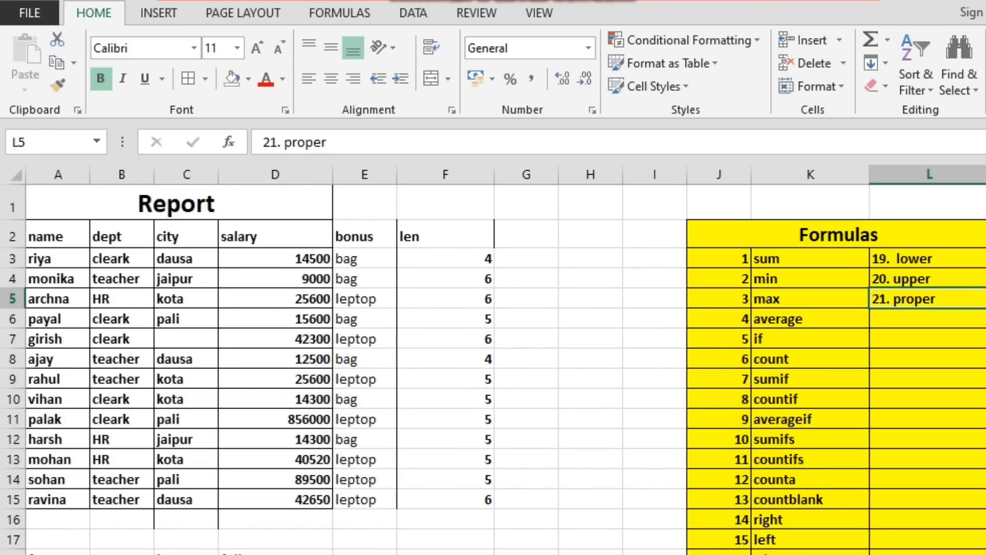
{"action": "left_click", "coordinate": [181, 553]}
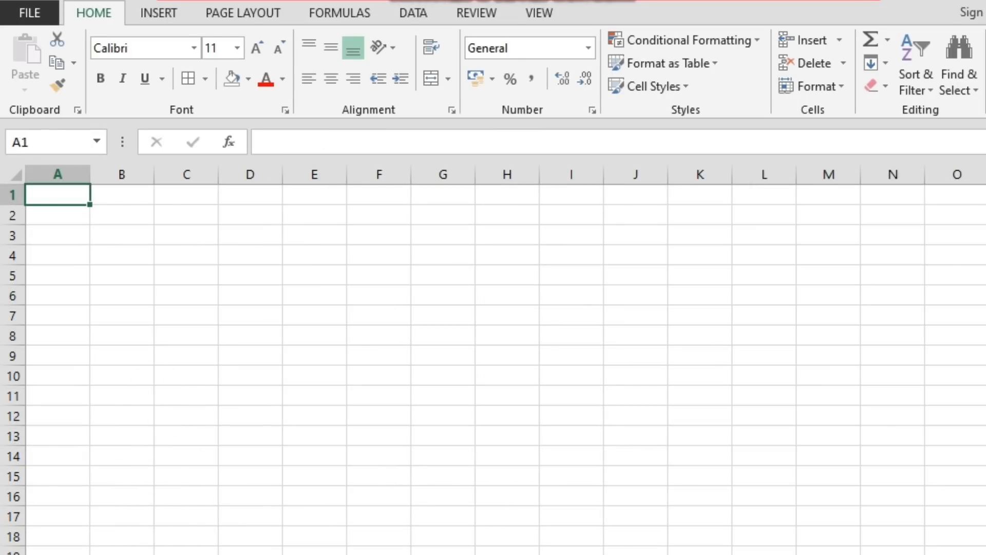
{"action": "key", "text": "ctrl+Page_Up"}
{"action": "left_click", "coordinate": [920, 264]}
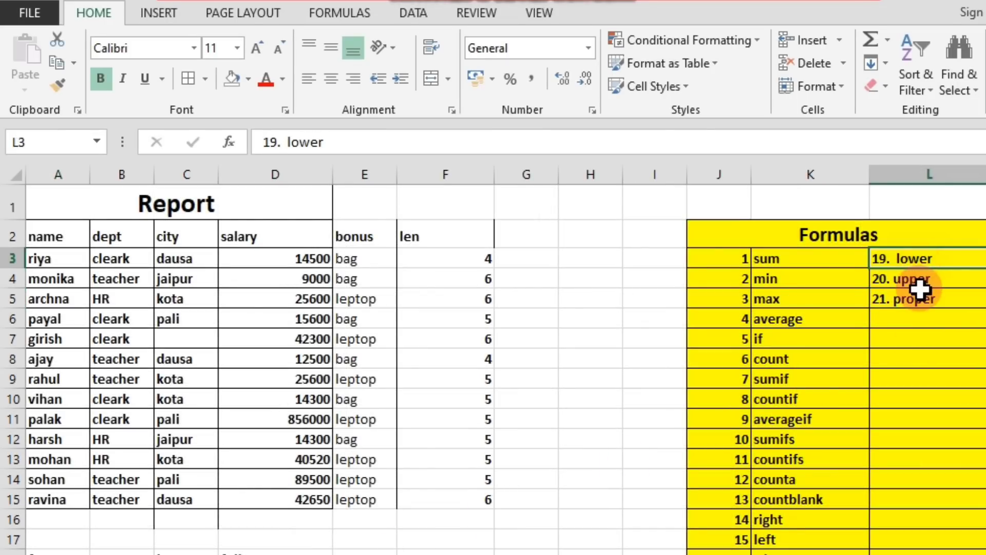
{"action": "left_click", "coordinate": [921, 298]}
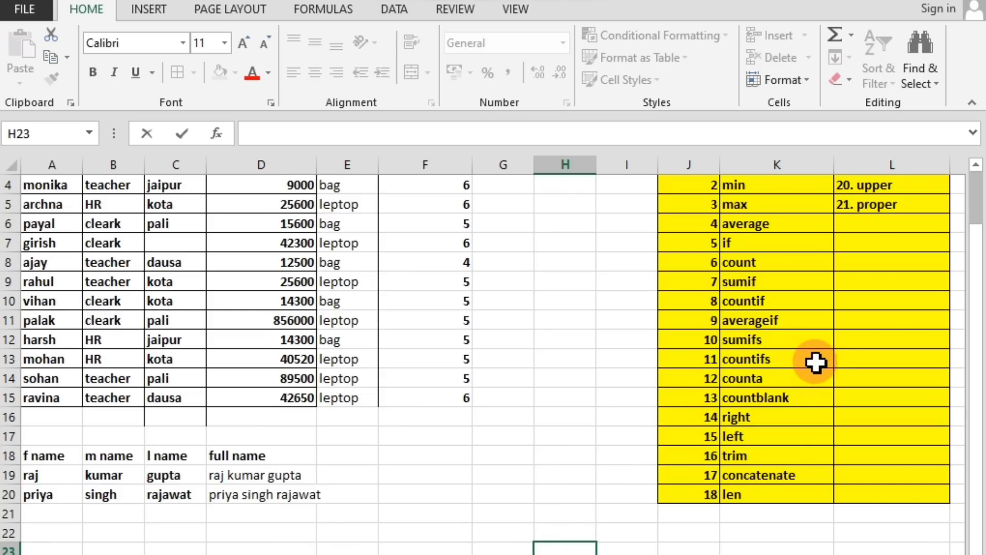
{"action": "scroll", "coordinate": [841, 348], "scroll_direction": "up", "scroll_amount": 1}
{"action": "left_click", "coordinate": [877, 249]}
{"action": "left_click", "coordinate": [871, 266]}
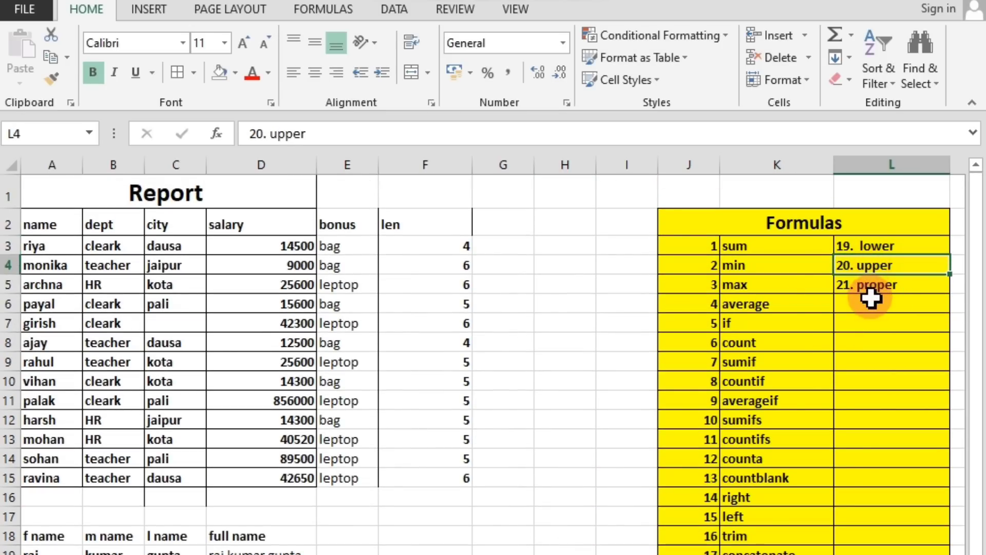
{"action": "left_click", "coordinate": [872, 289]}
{"action": "scroll", "coordinate": [366, 395], "scroll_direction": "down", "scroll_amount": 2}
{"action": "scroll", "coordinate": [298, 378], "scroll_direction": "up", "scroll_amount": 2}
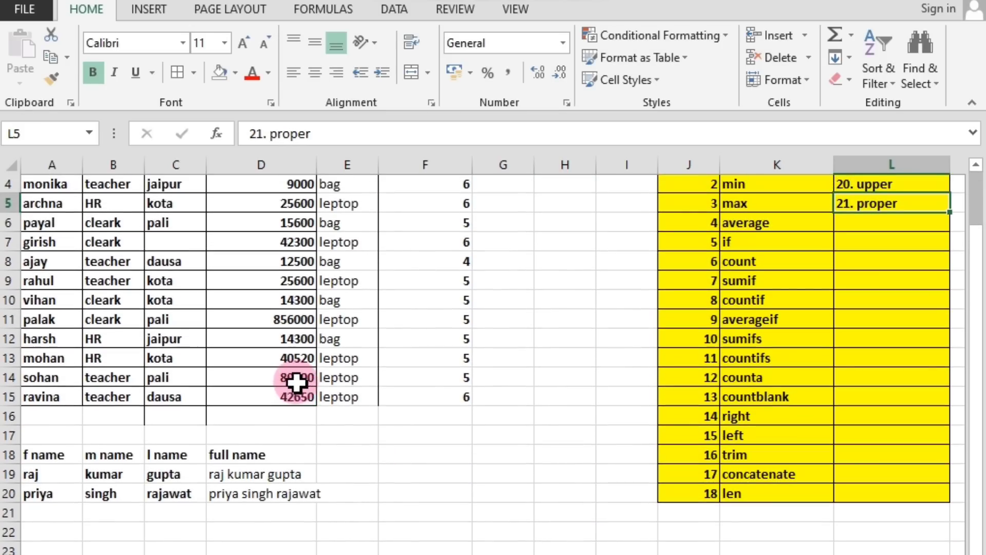
Enter a two-word sample full name in lowercase in A23, below the first, middle and last name table.
{"action": "scroll", "coordinate": [226, 362], "scroll_direction": "down", "scroll_amount": 3}
{"action": "scroll", "coordinate": [234, 366], "scroll_direction": "down", "scroll_amount": 1}
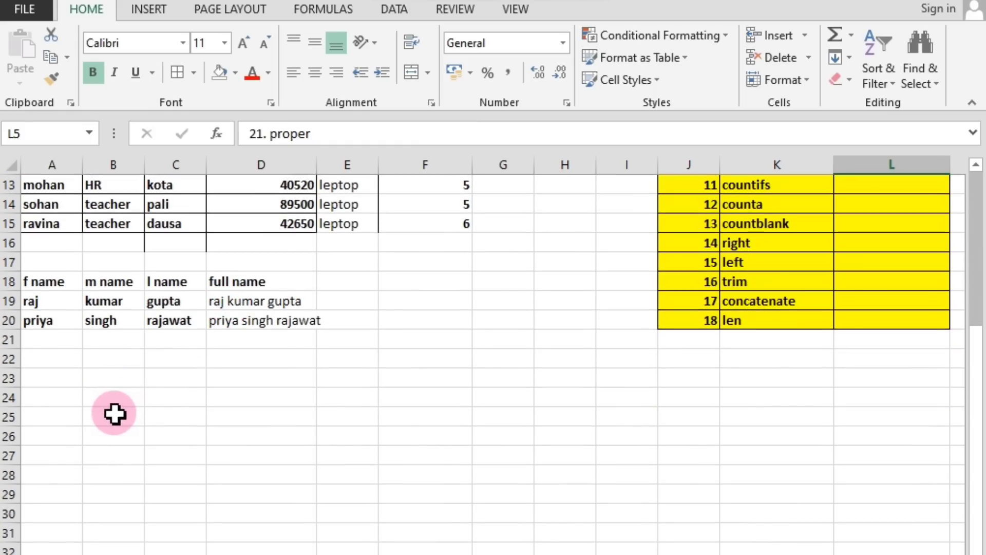
{"action": "scroll", "coordinate": [311, 402], "scroll_direction": "up", "scroll_amount": 1}
{"action": "scroll", "coordinate": [310, 402], "scroll_direction": "down", "scroll_amount": 1}
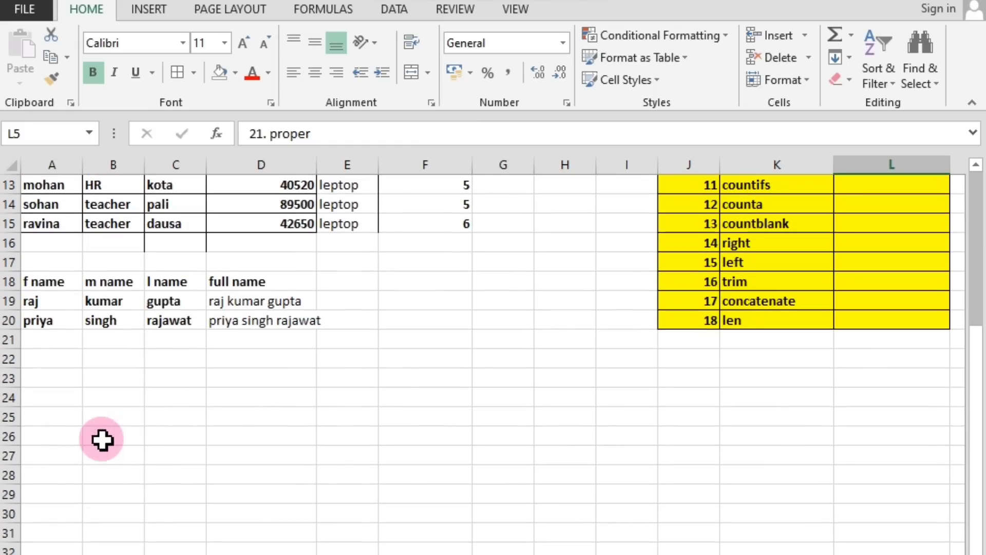
{"action": "left_click", "coordinate": [62, 380]}
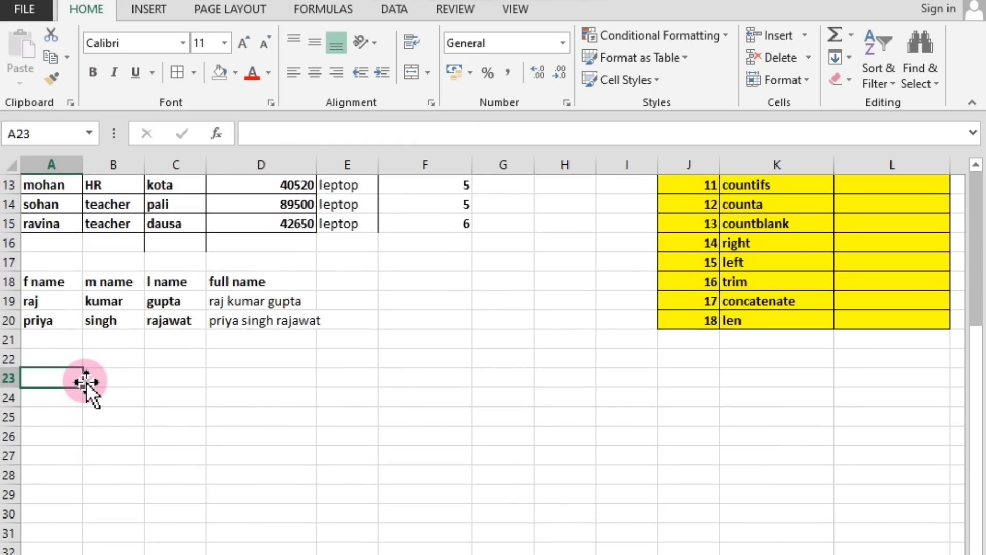
{"action": "type", "text": "rit"}
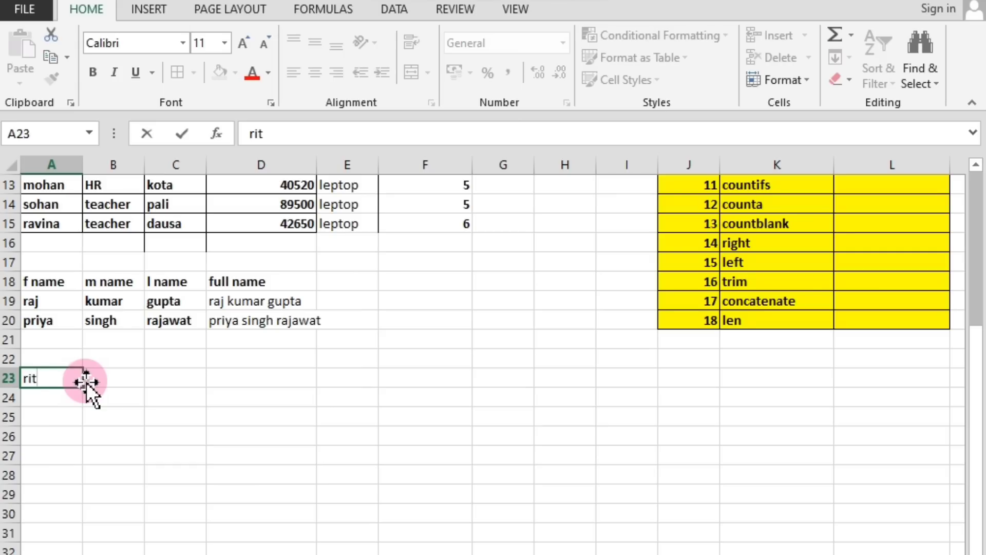
{"action": "key", "text": "BackSpace"}
{"action": "type", "text": "ya kumari"}
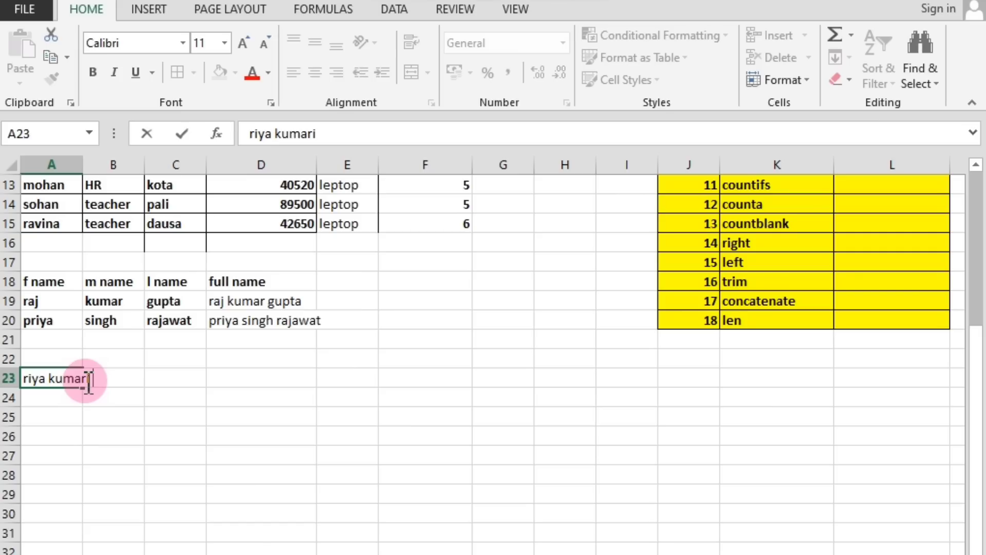
{"action": "key", "text": "Return"}
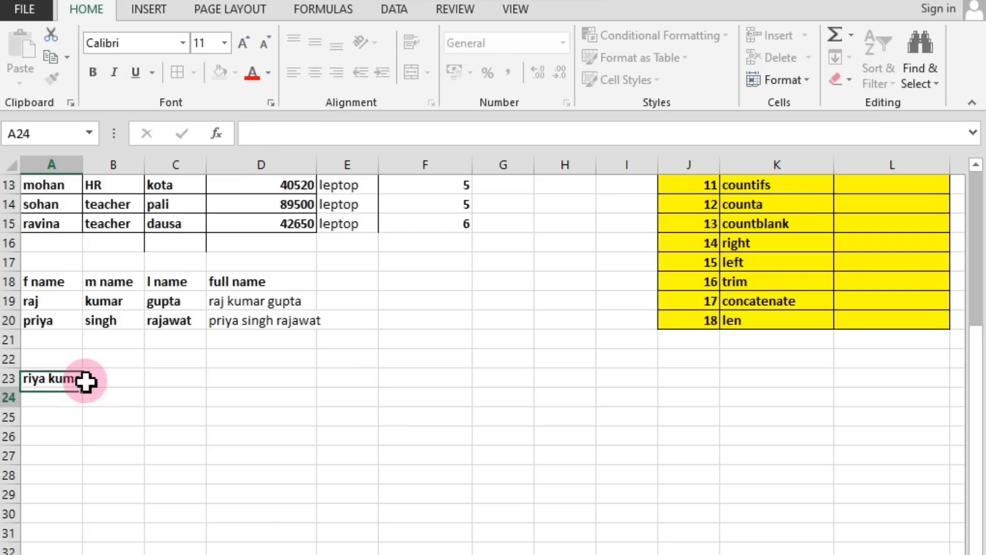
Enter three more lowercase full names in A24:A26, using two words in the first two and three words in the last.
{"action": "type", "text": "raj kum"}
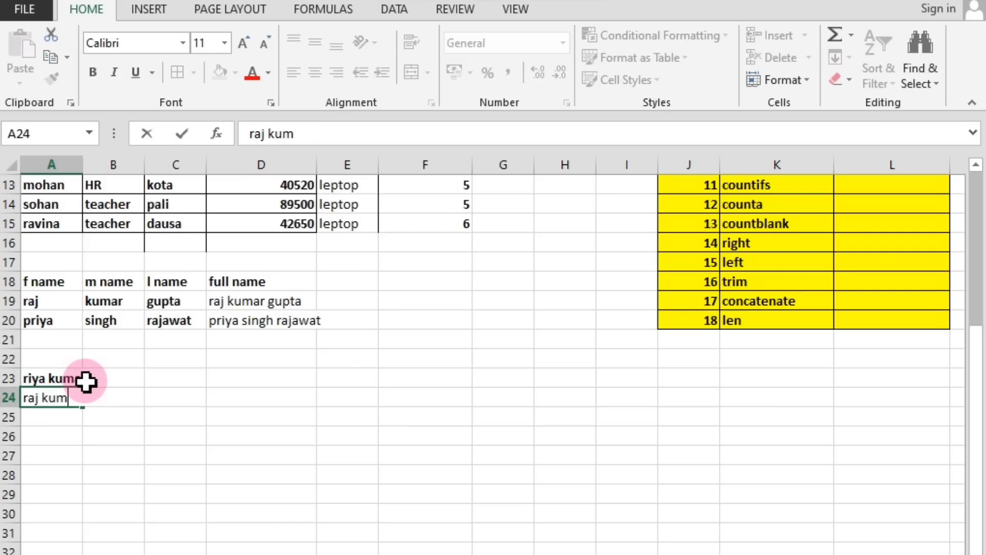
{"action": "type", "text": "ar"}
{"action": "key", "text": "Return"}
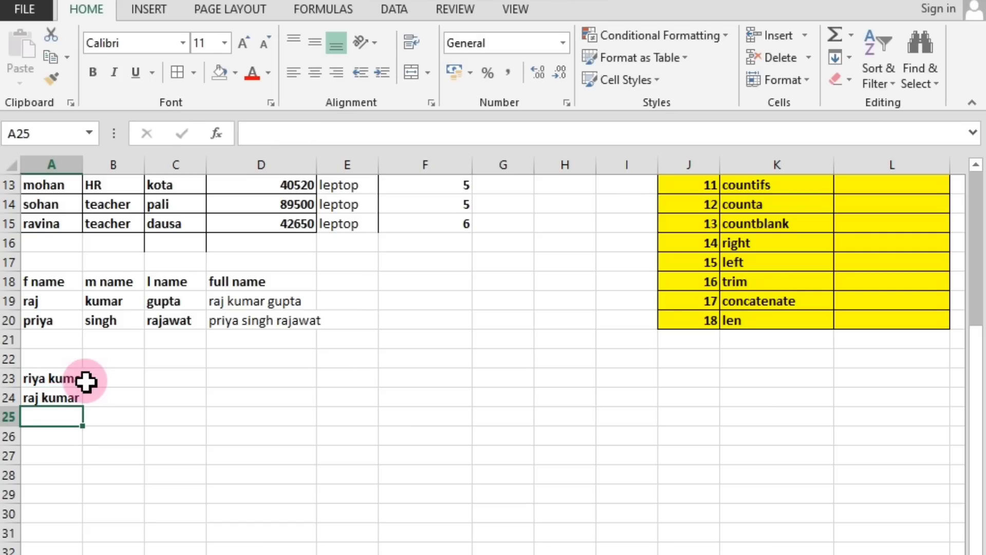
{"action": "type", "text": "amit singh"}
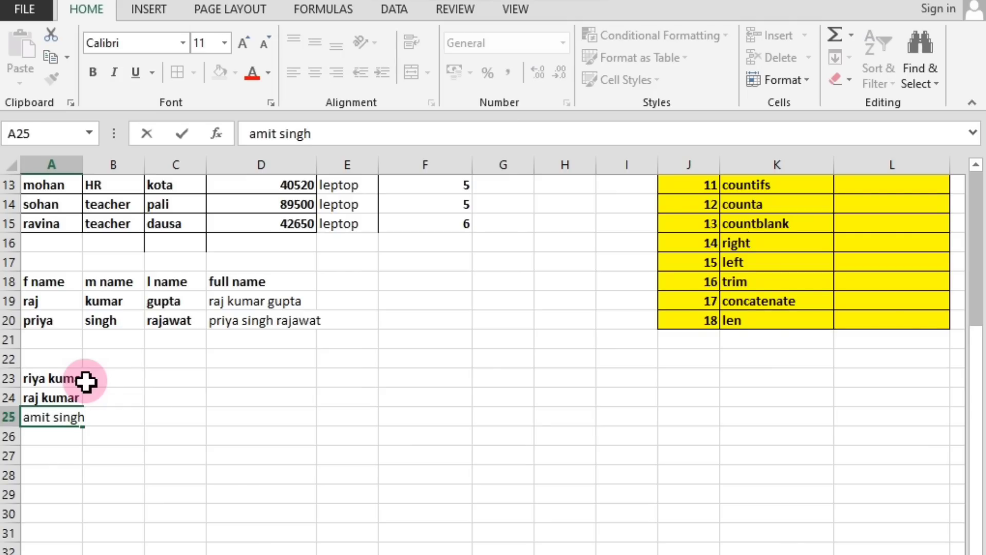
{"action": "key", "text": "Return"}
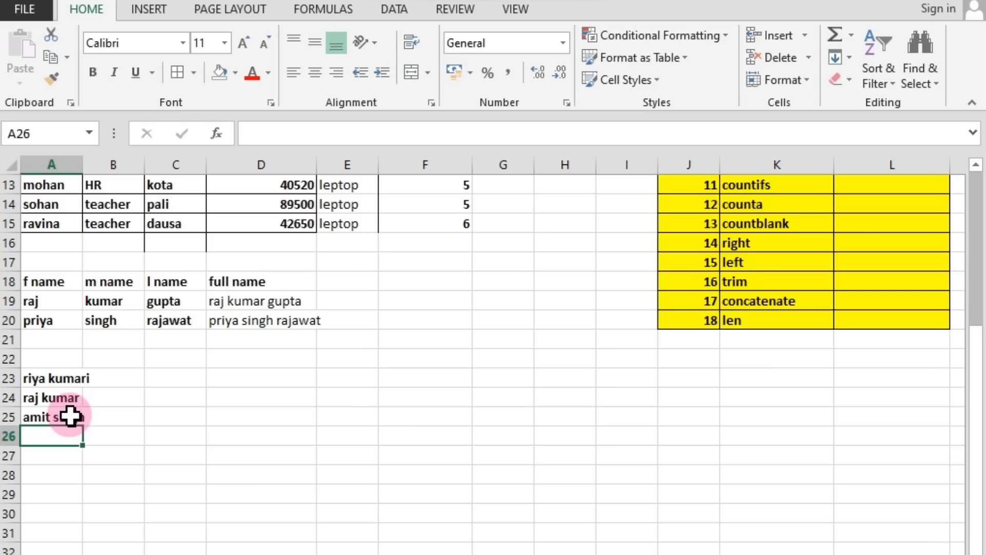
{"action": "type", "text": "deepak kumar singh"}
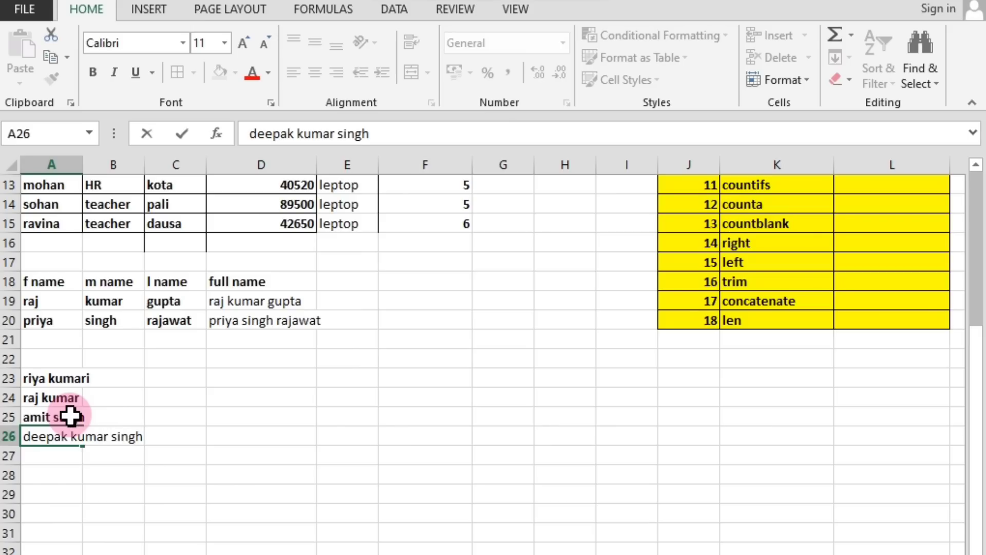
{"action": "key", "text": "Return"}
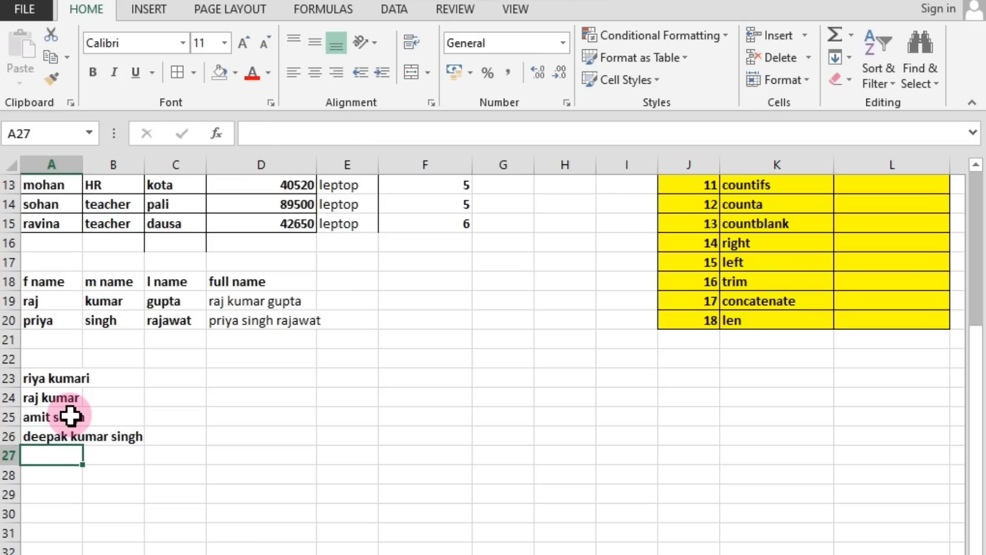
Widen column A to about double its width so the full names fit inside it.
{"action": "scroll", "coordinate": [70, 416], "scroll_direction": "up", "scroll_amount": 4}
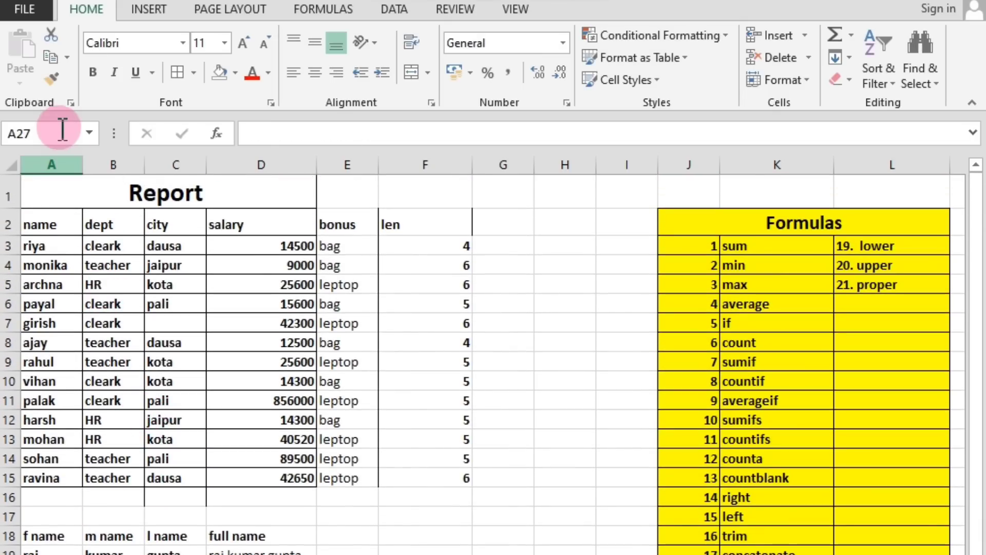
{"action": "left_click_drag", "start_coordinate": [82, 163], "coordinate": [145, 165]}
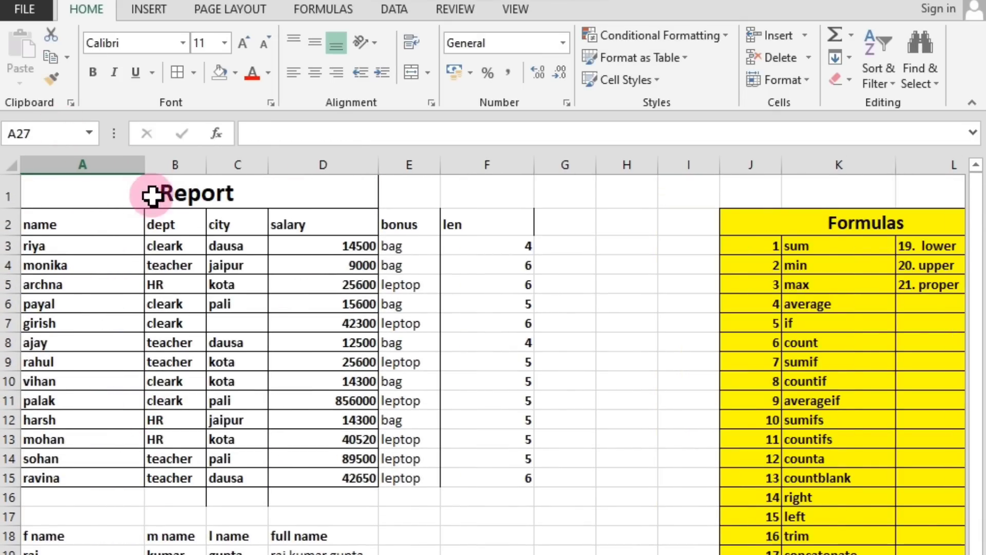
{"action": "scroll", "coordinate": [205, 267], "scroll_direction": "down", "scroll_amount": 6}
{"action": "scroll", "coordinate": [179, 316], "scroll_direction": "up", "scroll_amount": 2}
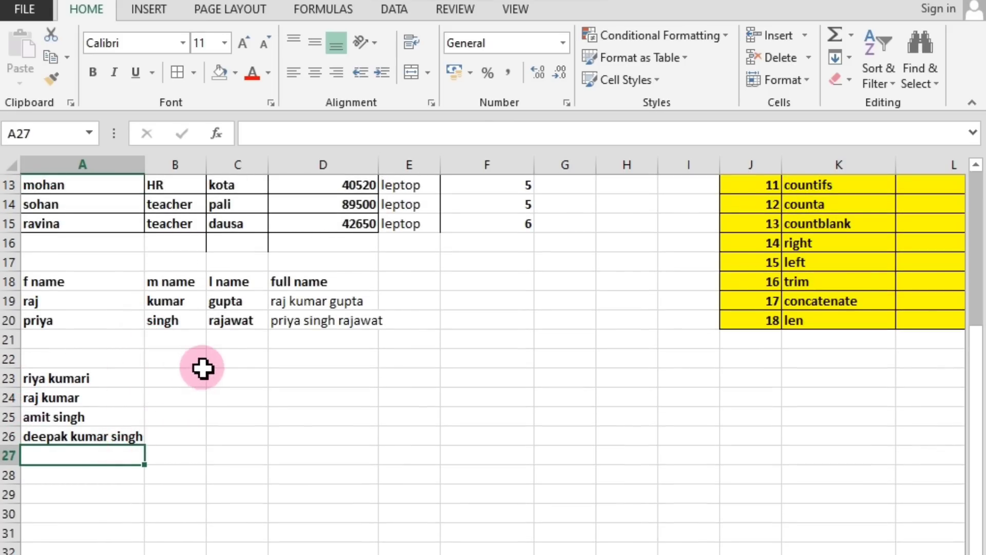
Check the lower, upper and proper entries in the formula list against the sample names in A23:A26.
{"action": "left_click", "coordinate": [78, 383]}
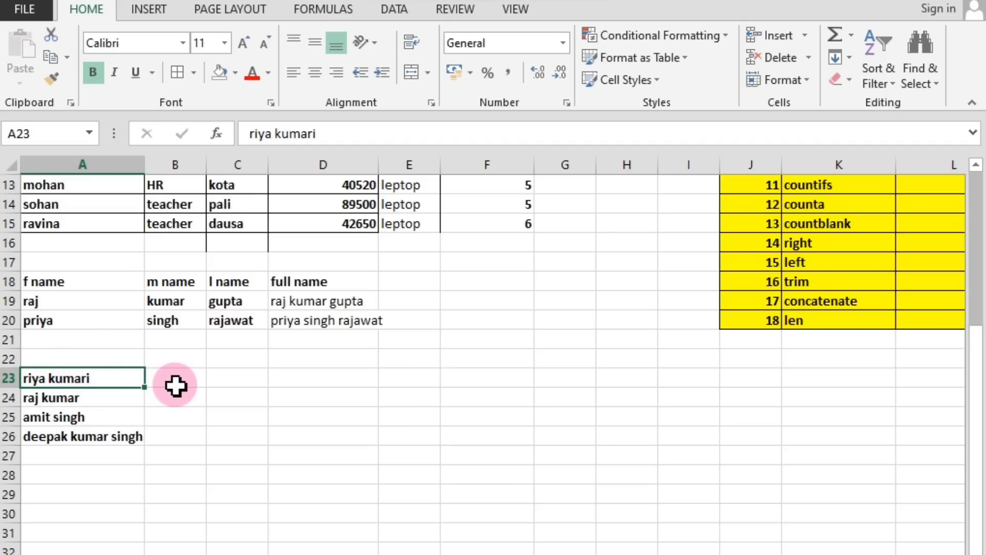
{"action": "scroll", "coordinate": [235, 416], "scroll_direction": "up", "scroll_amount": 4}
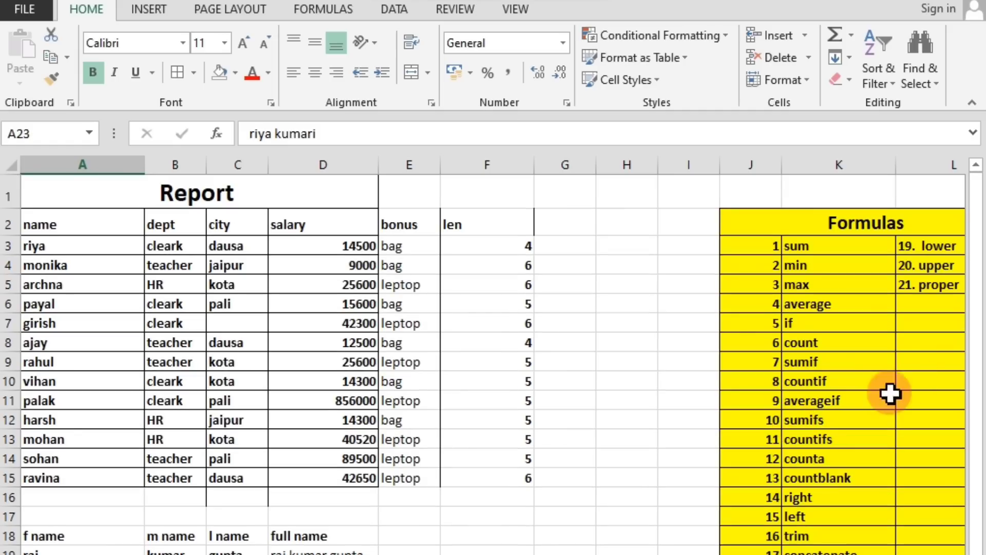
{"action": "left_click", "coordinate": [930, 245]}
{"action": "scroll", "coordinate": [627, 411], "scroll_direction": "down", "scroll_amount": 6}
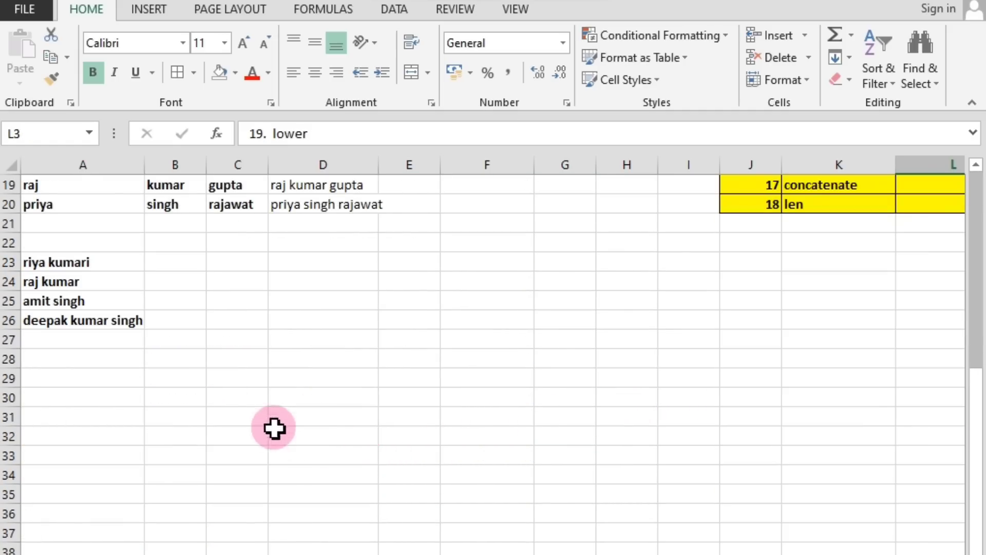
{"action": "left_click", "coordinate": [182, 262]}
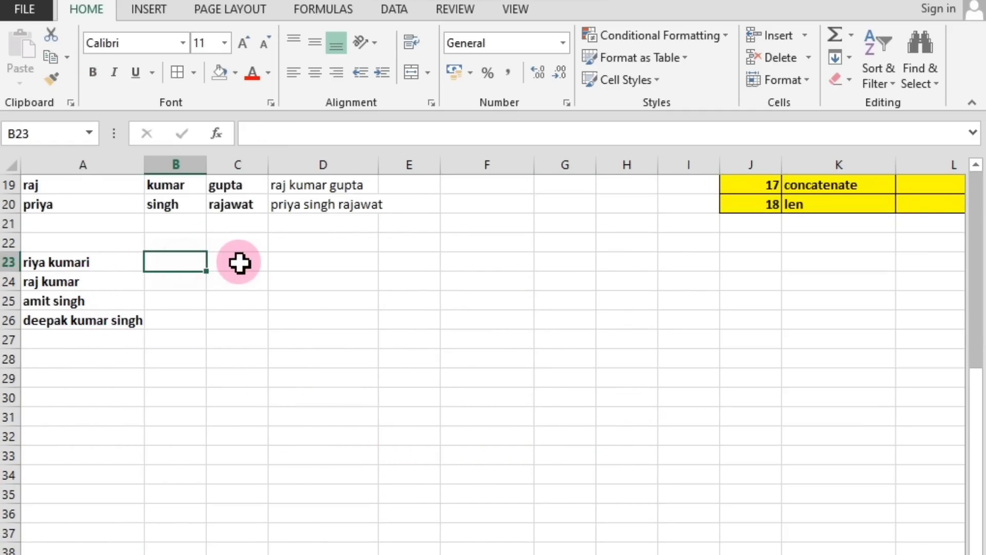
{"action": "scroll", "coordinate": [530, 313], "scroll_direction": "up", "scroll_amount": 6}
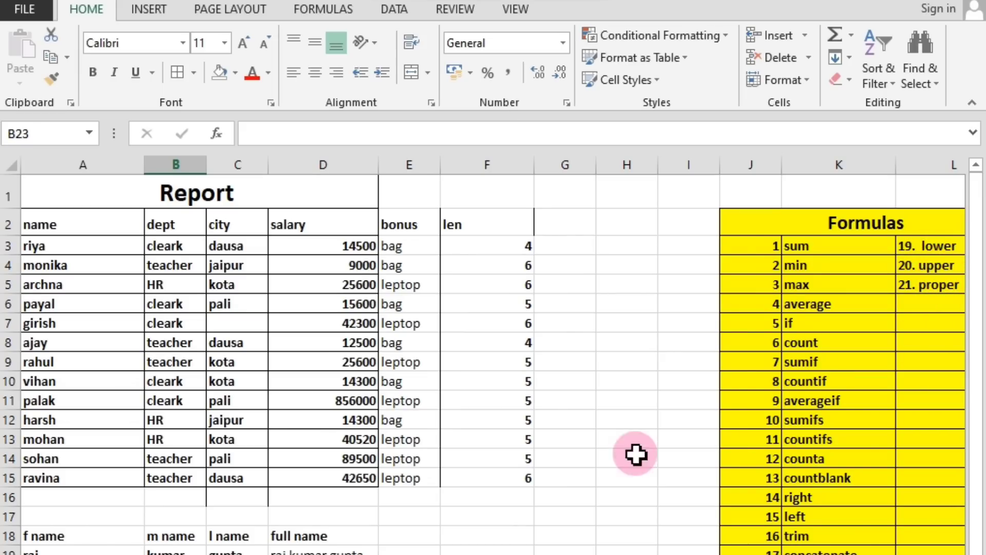
{"action": "scroll", "coordinate": [635, 454], "scroll_direction": "down", "scroll_amount": 6}
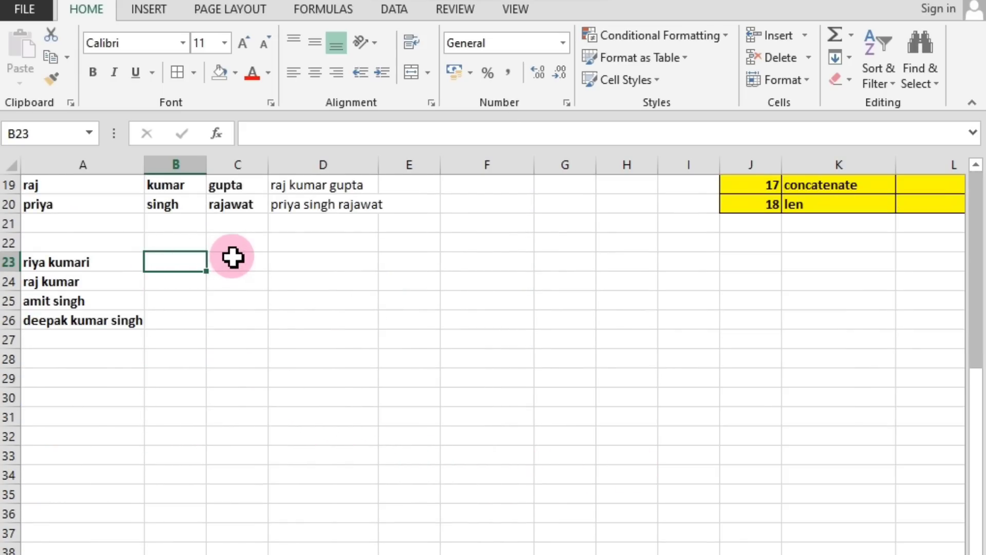
Enter the label upper case in C23 and the label lower in D23, beside the sample names.
{"action": "left_click", "coordinate": [229, 258]}
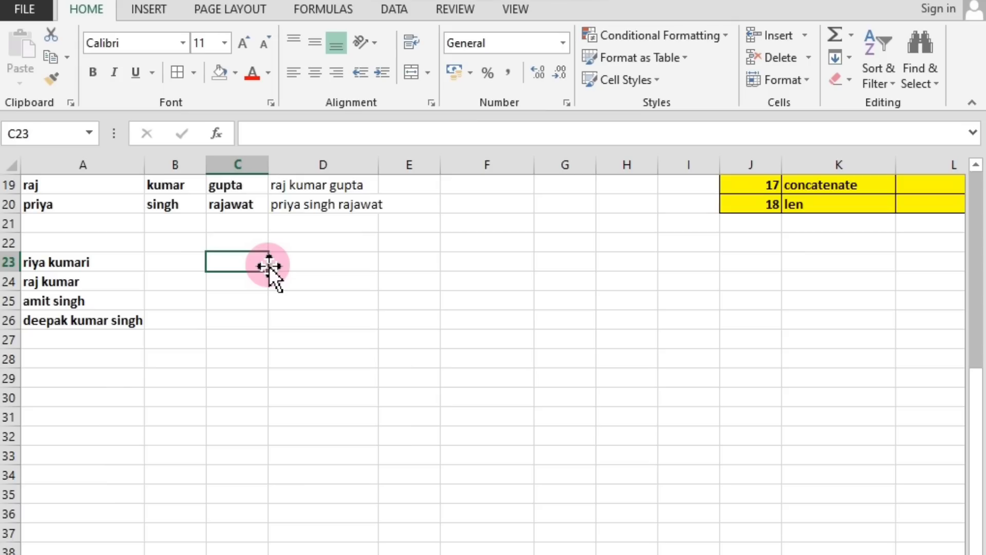
{"action": "type", "text": "upper"}
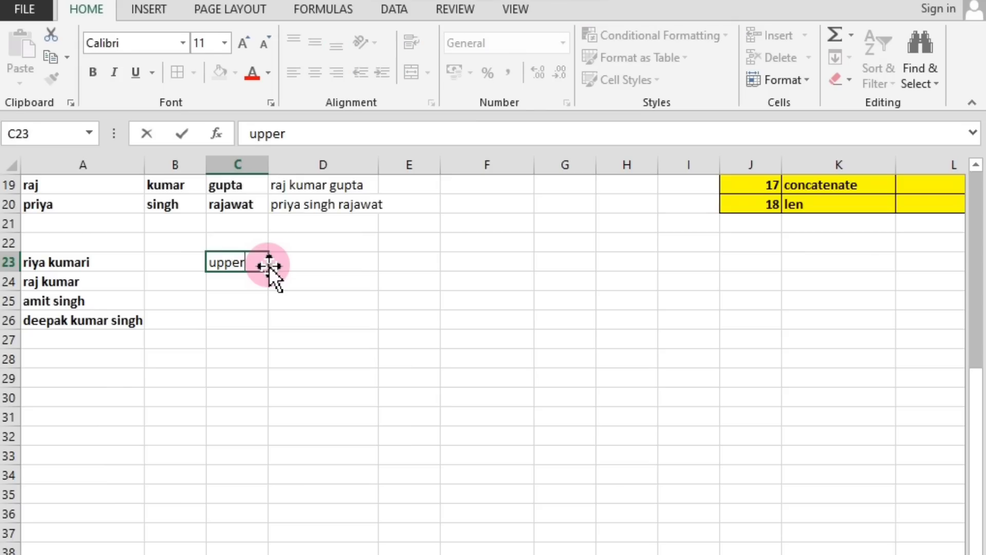
{"action": "type", "text": " case"}
{"action": "left_click", "coordinate": [271, 263]}
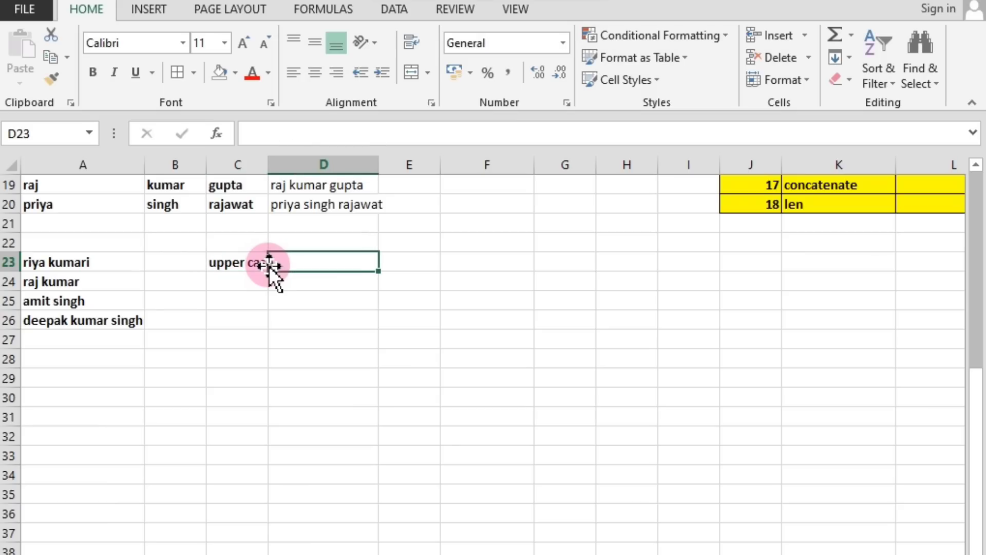
{"action": "type", "text": "lower"}
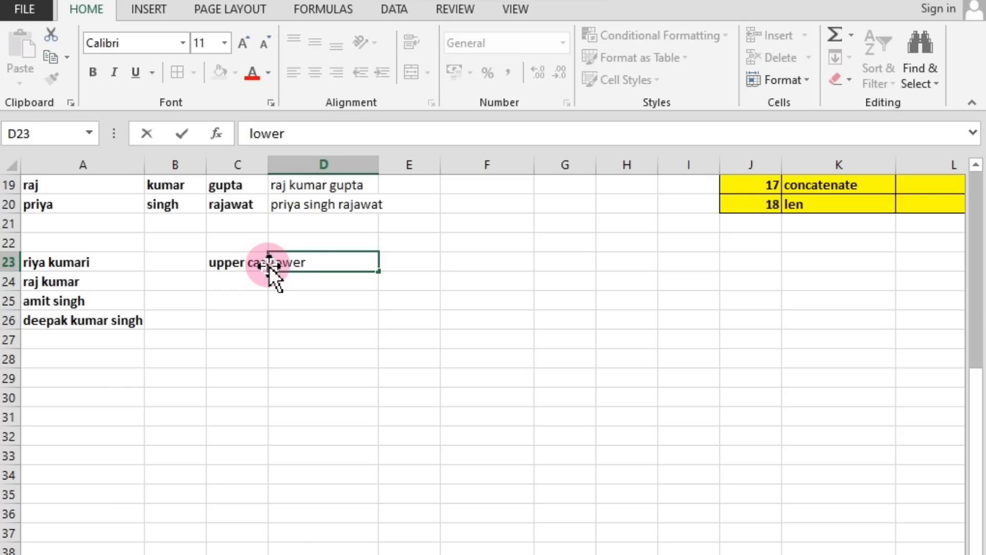
{"action": "key", "text": "Tab"}
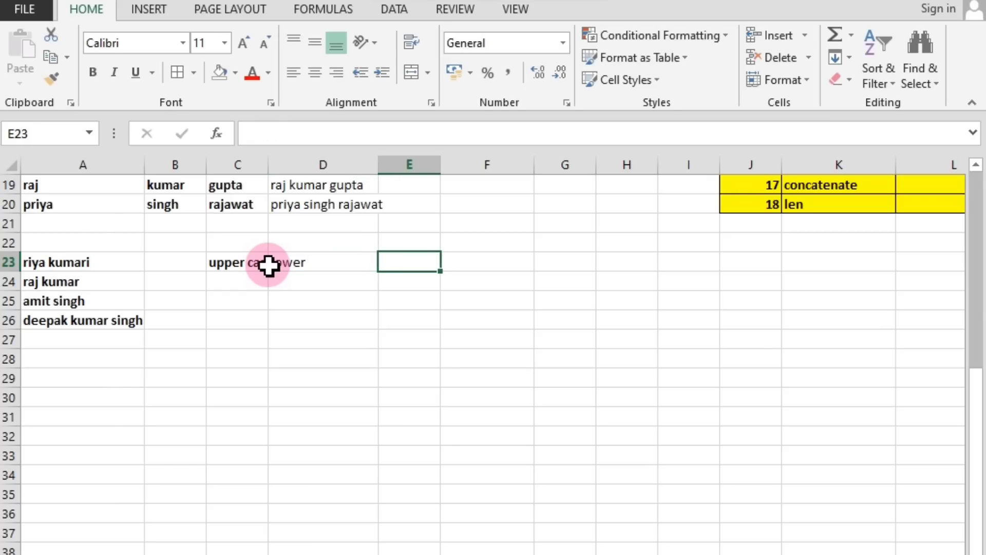
Enter the label proper in E23 and widen column C slightly so the upper case label fits.
{"action": "type", "text": "proper"}
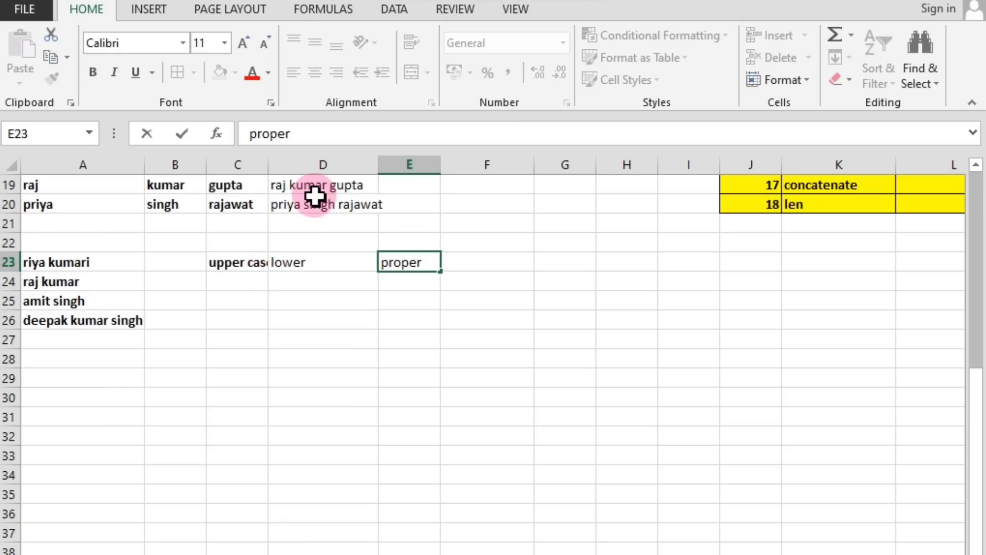
{"action": "left_click", "coordinate": [307, 340]}
{"action": "scroll", "coordinate": [314, 437], "scroll_direction": "up", "scroll_amount": 6}
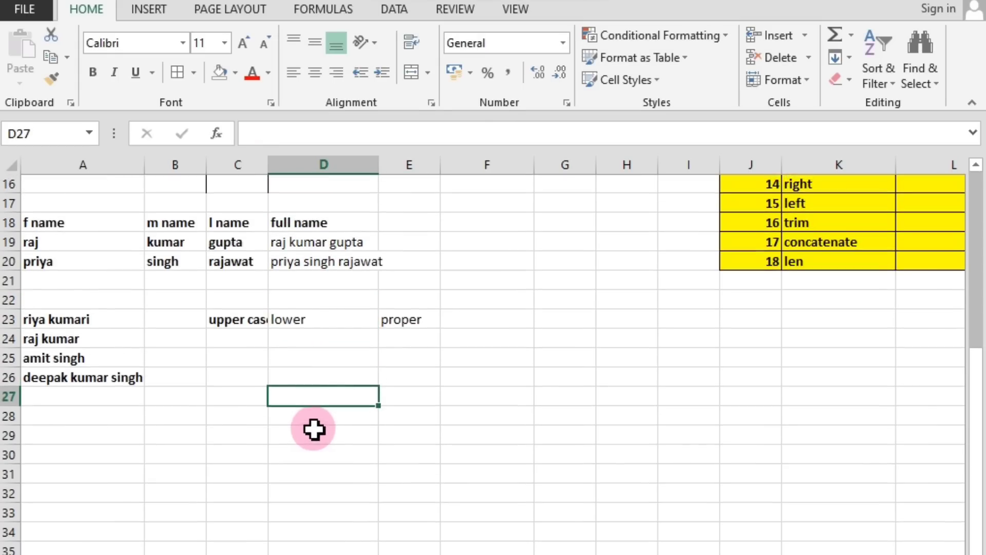
{"action": "left_click_drag", "start_coordinate": [269, 156], "coordinate": [290, 159]}
{"action": "scroll", "coordinate": [326, 300], "scroll_direction": "down", "scroll_amount": 5}
Move the four sample full names down one row into A24:A27, below the label row.
{"action": "left_click", "coordinate": [242, 343]}
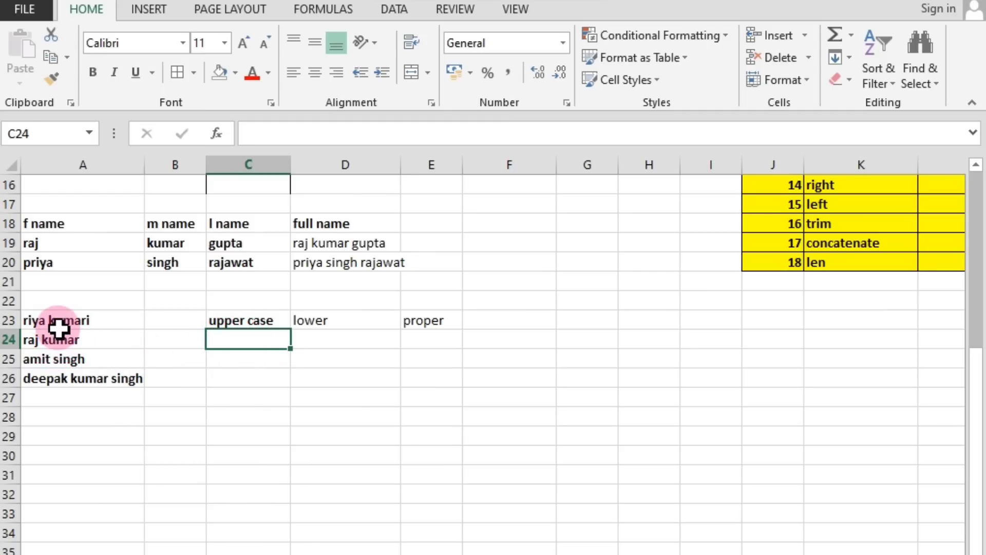
{"action": "left_click_drag", "start_coordinate": [38, 323], "coordinate": [129, 408]}
{"action": "left_click", "coordinate": [192, 379]}
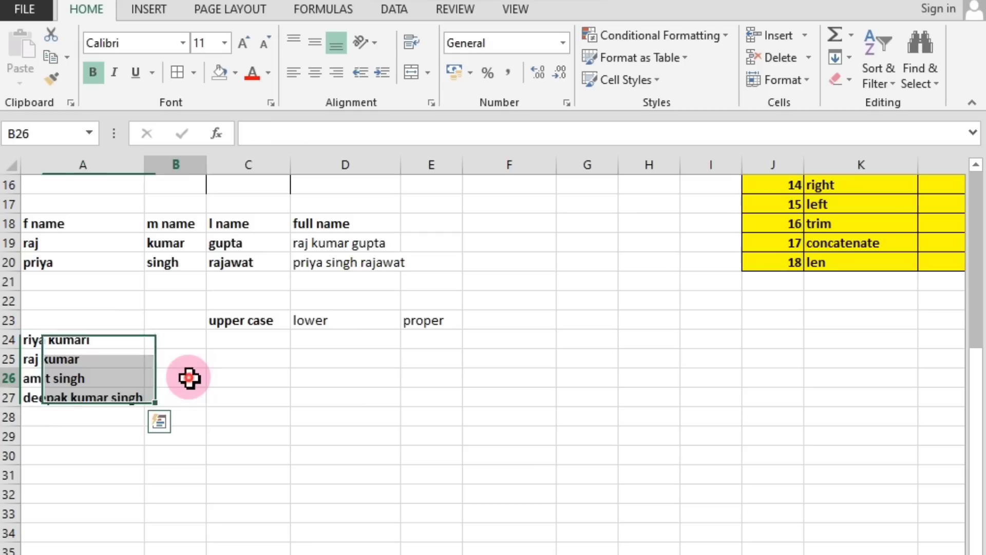
Enter =UPPER(A24) in C24 to convert the first sample name to capitals.
{"action": "left_click", "coordinate": [225, 343]}
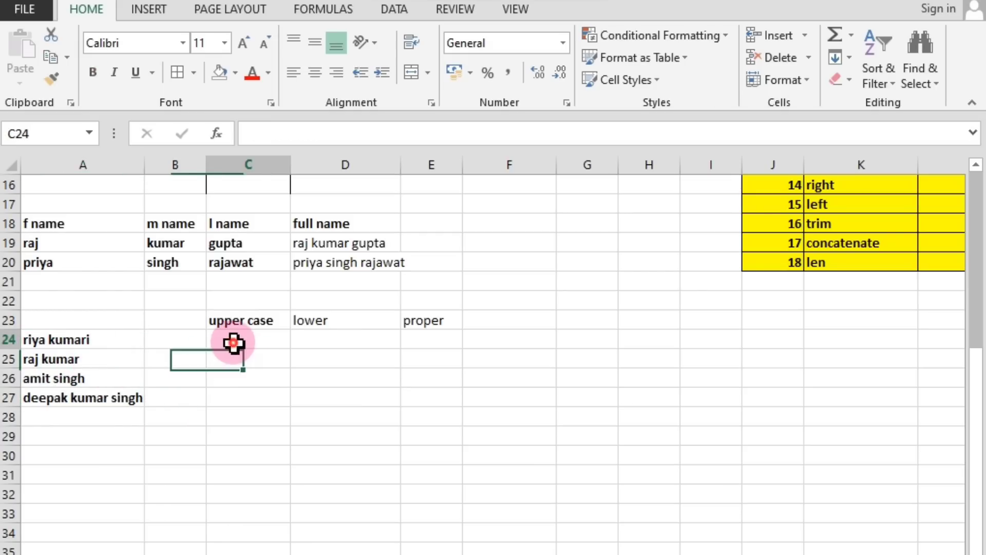
{"action": "type", "text": "="}
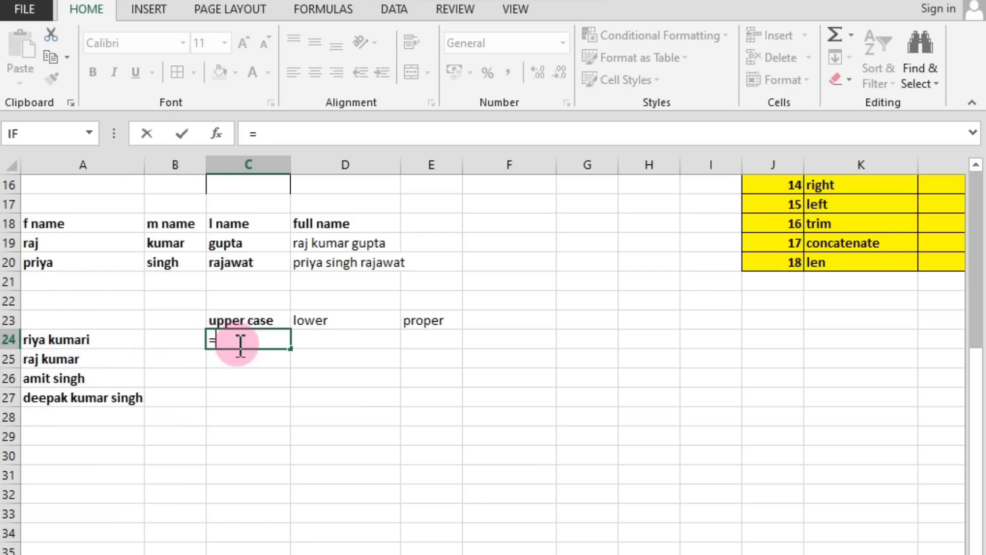
{"action": "type", "text": "upper"}
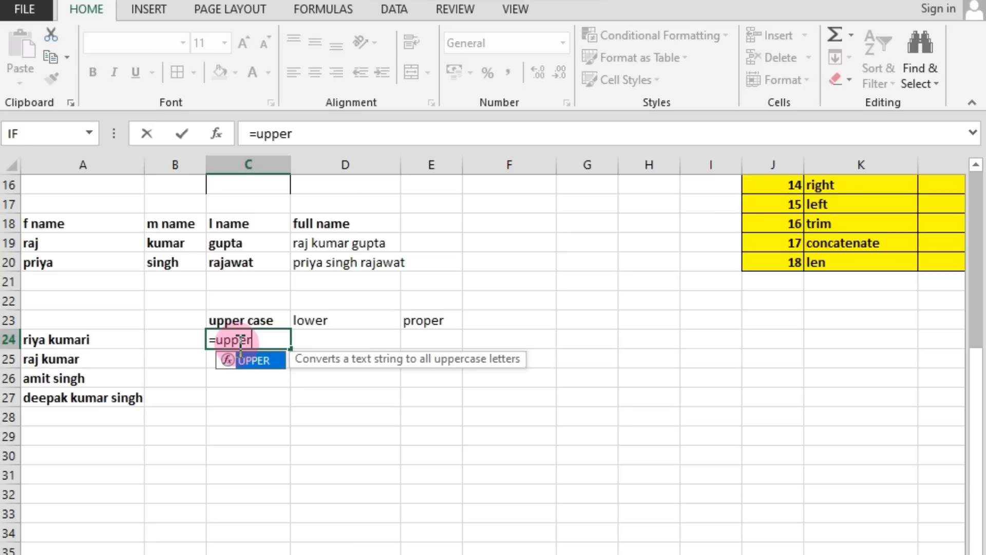
{"action": "type", "text": "("}
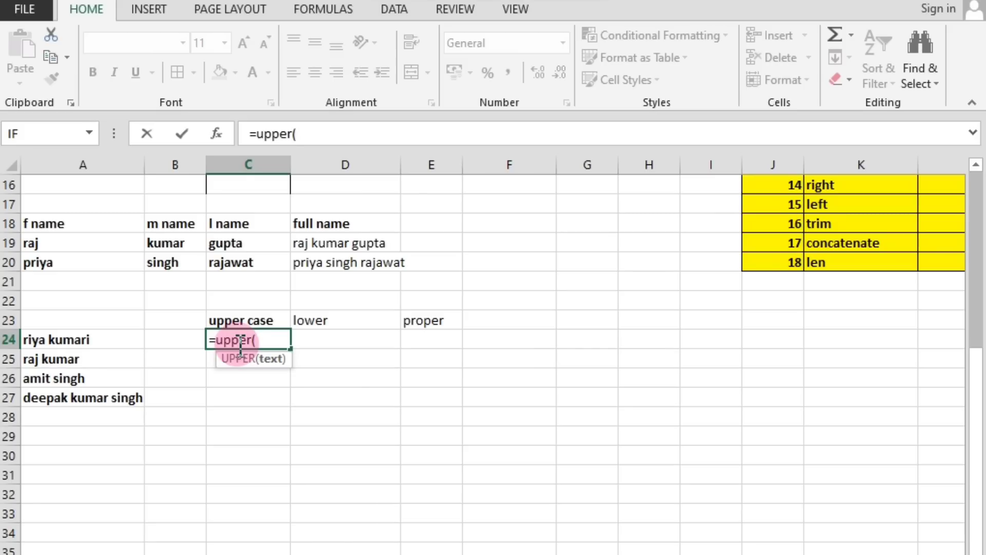
{"action": "left_click", "coordinate": [60, 340]}
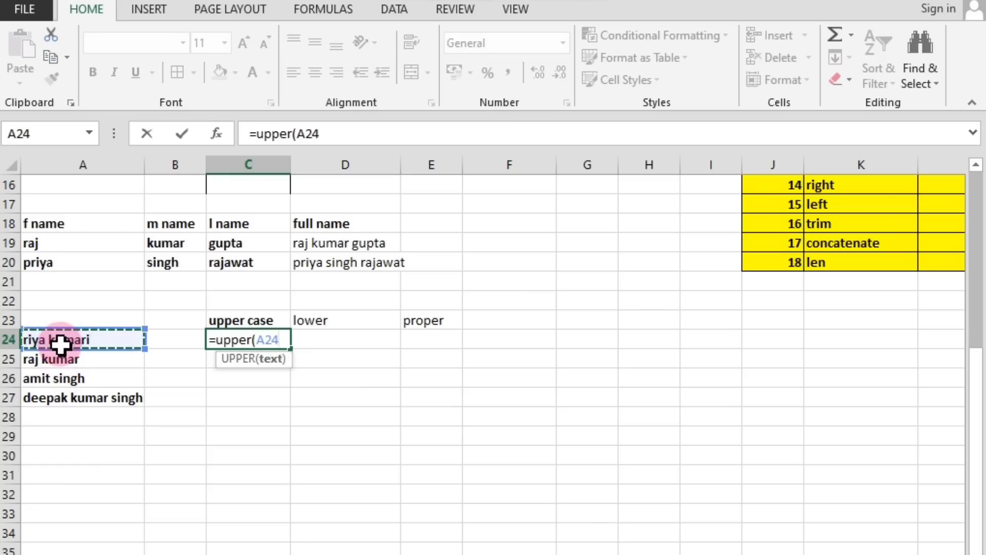
{"action": "key", "text": "Return"}
Fill the UPPER formula from C24 down to C27 and widen column C so the longest name fits.
{"action": "left_click", "coordinate": [230, 351]}
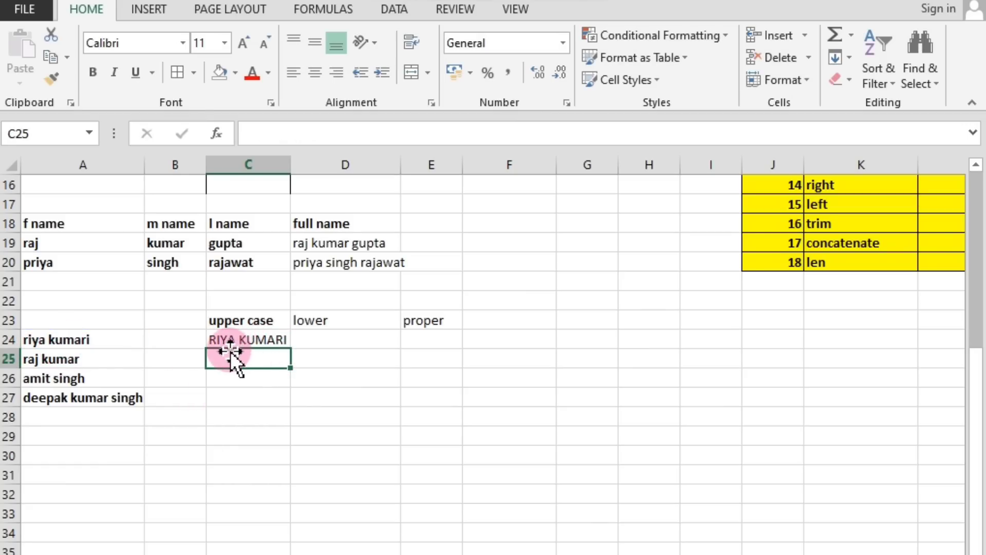
{"action": "left_click", "coordinate": [239, 342]}
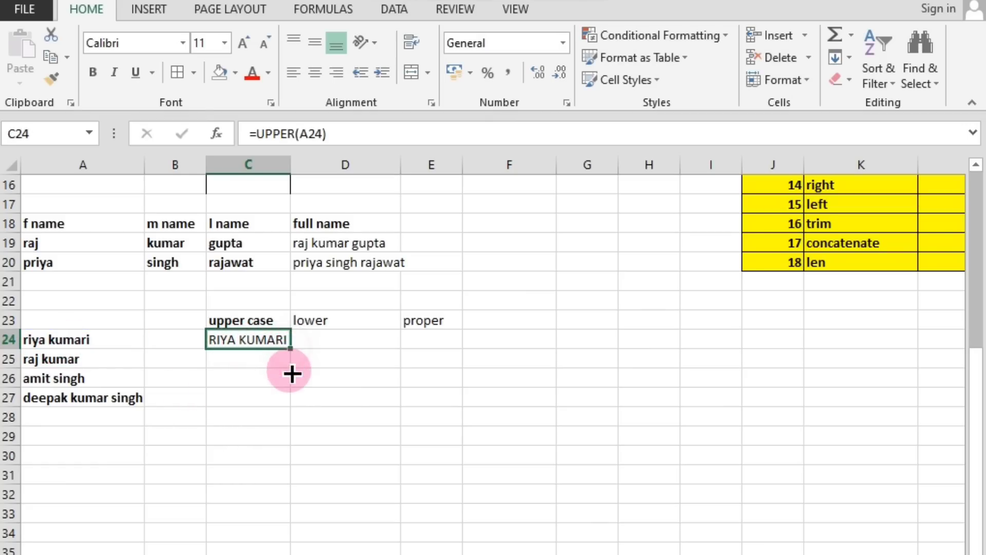
{"action": "left_click_drag", "start_coordinate": [291, 374], "coordinate": [288, 403]}
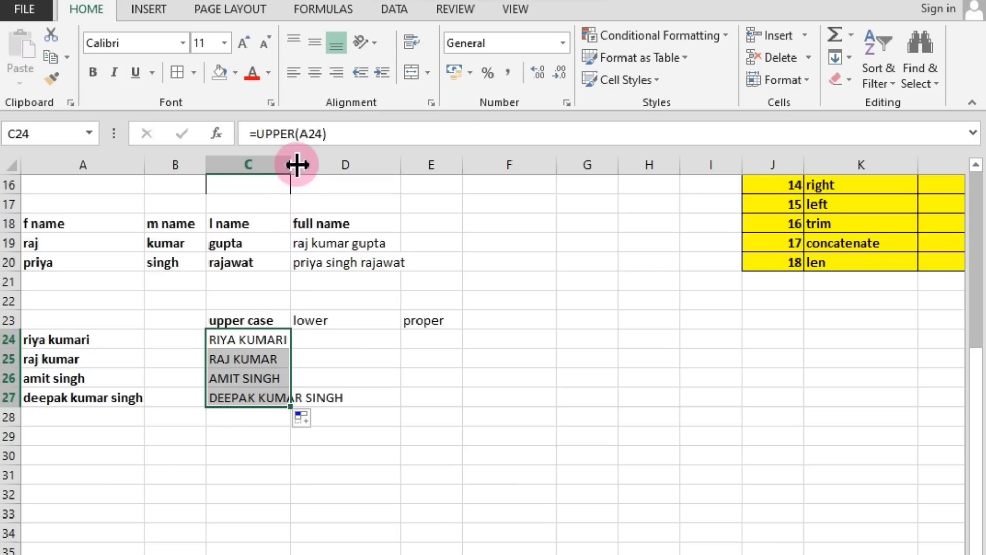
{"action": "left_click_drag", "start_coordinate": [288, 162], "coordinate": [363, 162]}
{"action": "left_click", "coordinate": [282, 437]}
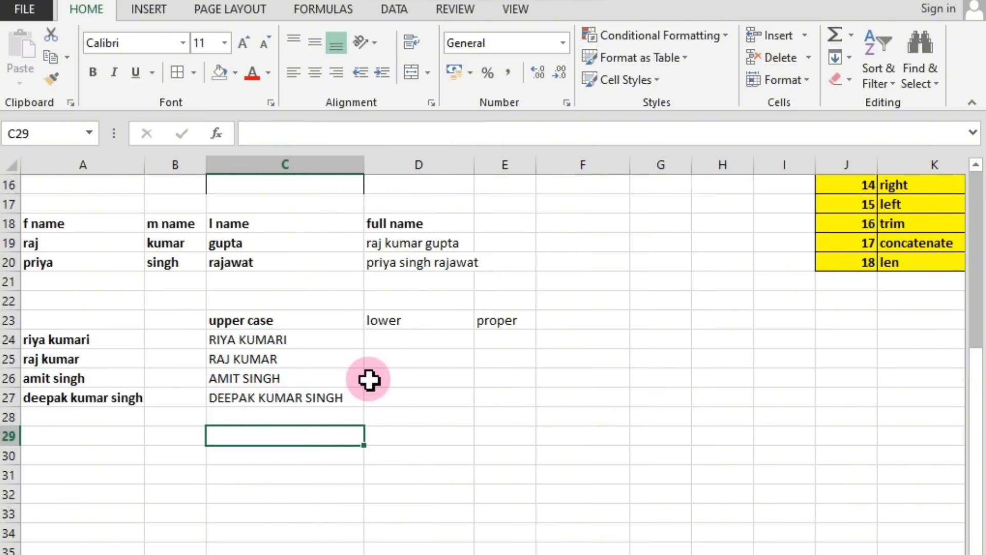
Enter =LOWER(A24) in D24 to convert the first sample name to lowercase.
{"action": "left_click", "coordinate": [382, 340]}
{"action": "type", "text": "="}
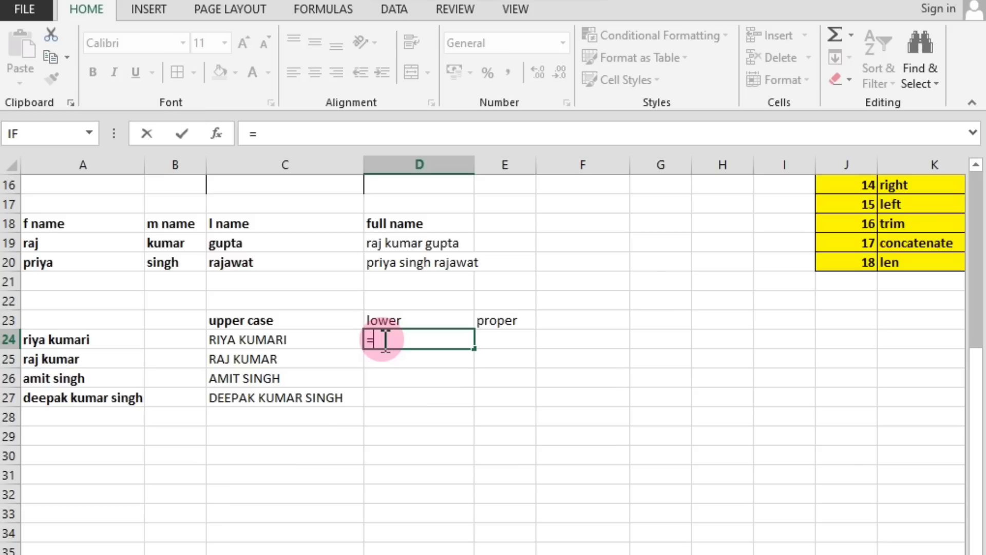
{"action": "type", "text": "lowe"}
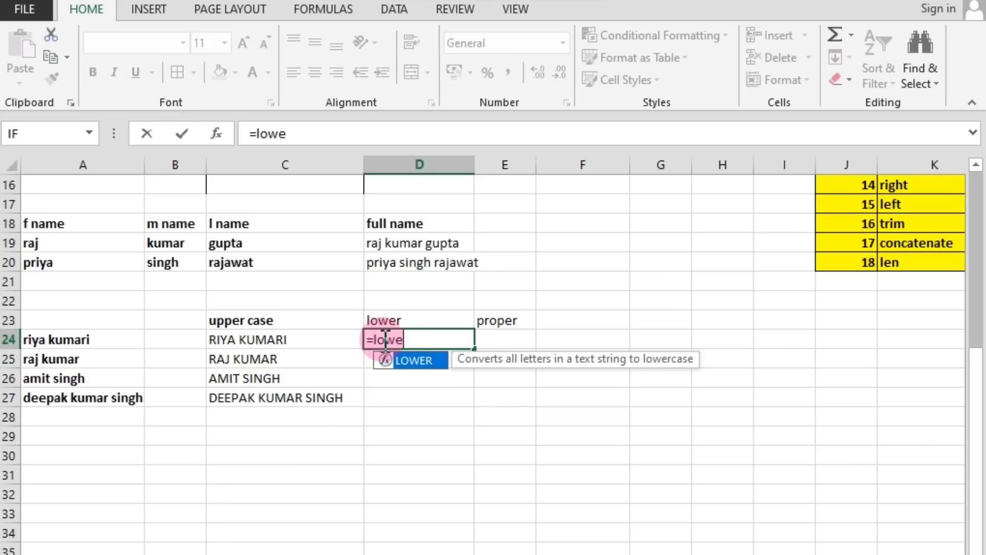
{"action": "type", "text": "r("}
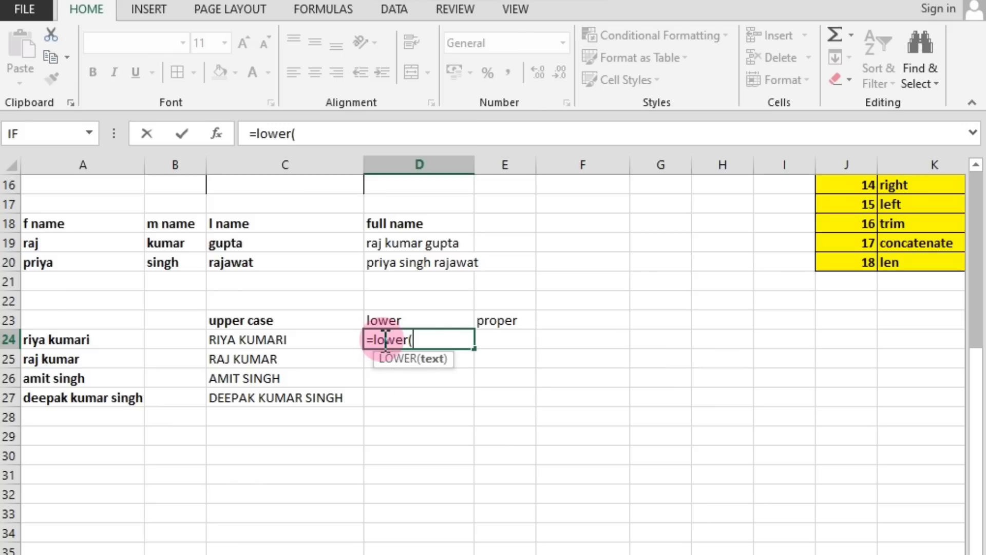
{"action": "left_click", "coordinate": [72, 339]}
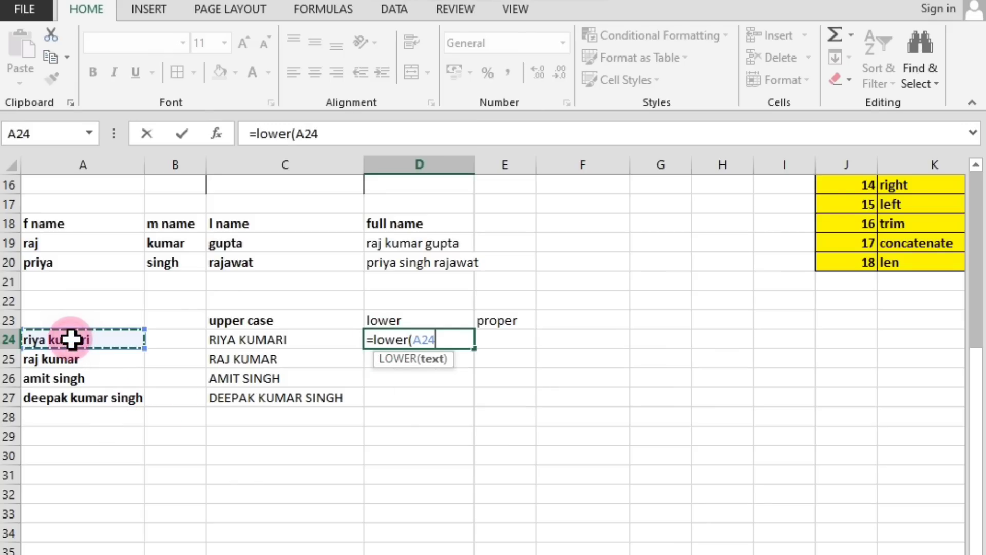
{"action": "key", "text": "Return"}
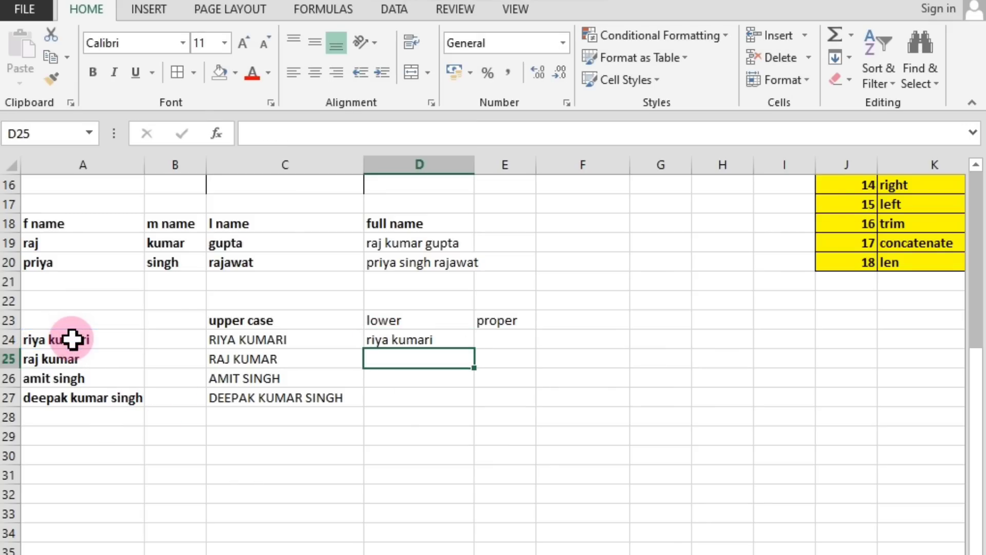
Fill the LOWER formula from D24 down to D27 and widen column D so the longest name fits.
{"action": "left_click", "coordinate": [415, 341]}
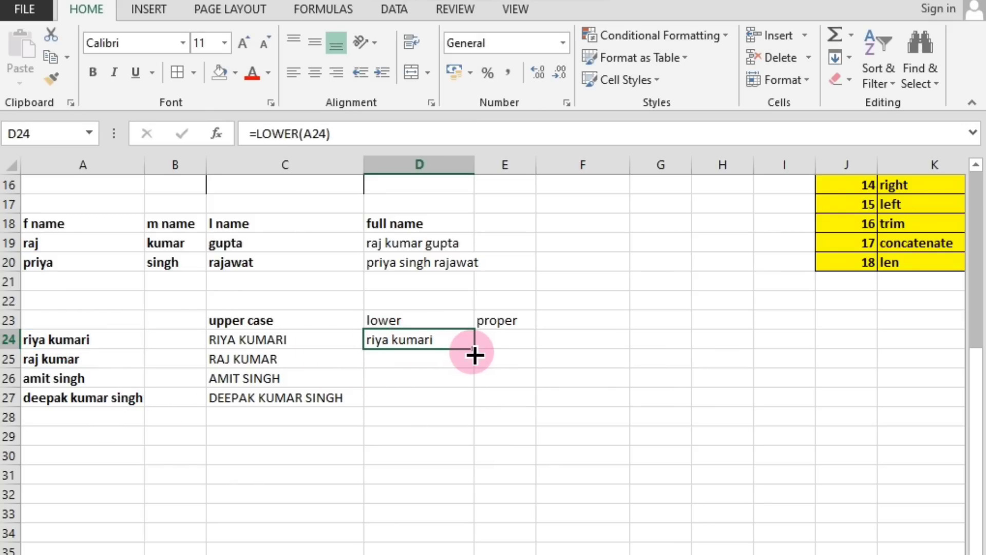
{"action": "left_click_drag", "start_coordinate": [473, 351], "coordinate": [473, 405]}
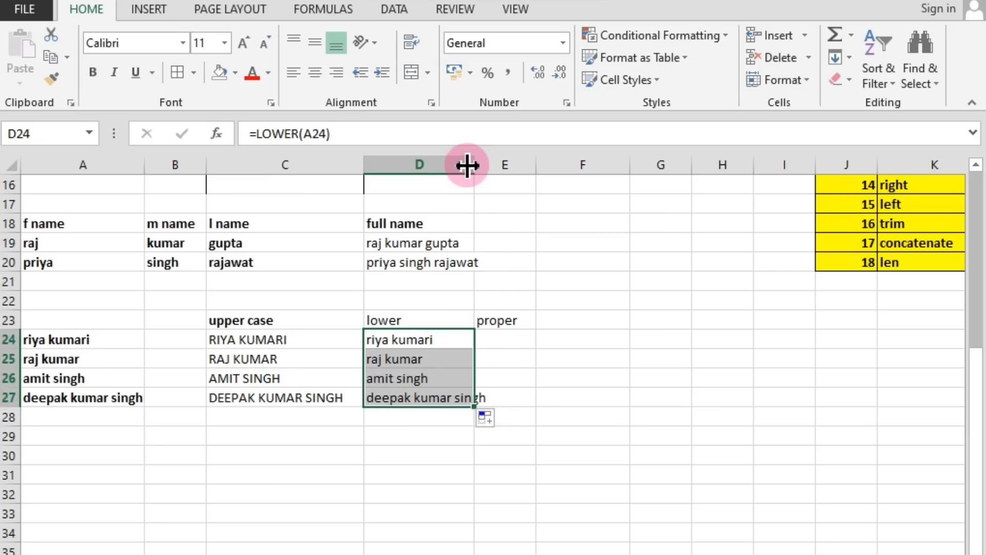
{"action": "left_click_drag", "start_coordinate": [474, 164], "coordinate": [510, 165]}
{"action": "left_click", "coordinate": [465, 414]}
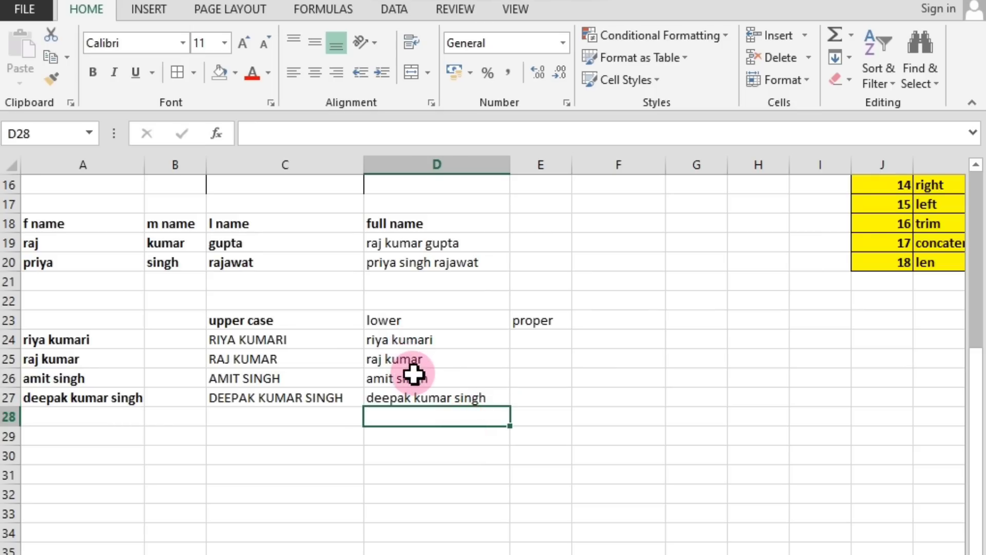
{"action": "left_click", "coordinate": [387, 345]}
{"action": "left_click", "coordinate": [391, 360]}
{"action": "left_click", "coordinate": [396, 379]}
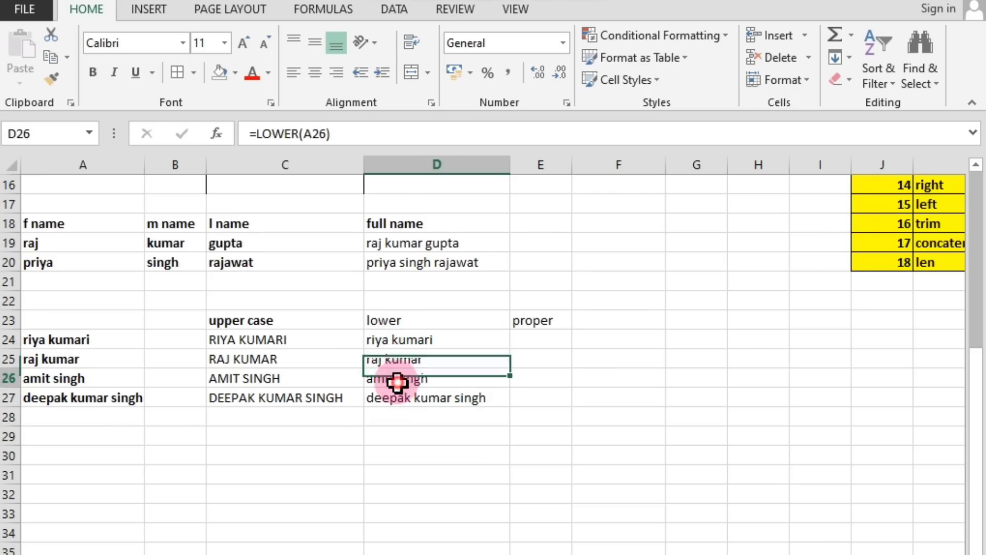
{"action": "left_click", "coordinate": [406, 403]}
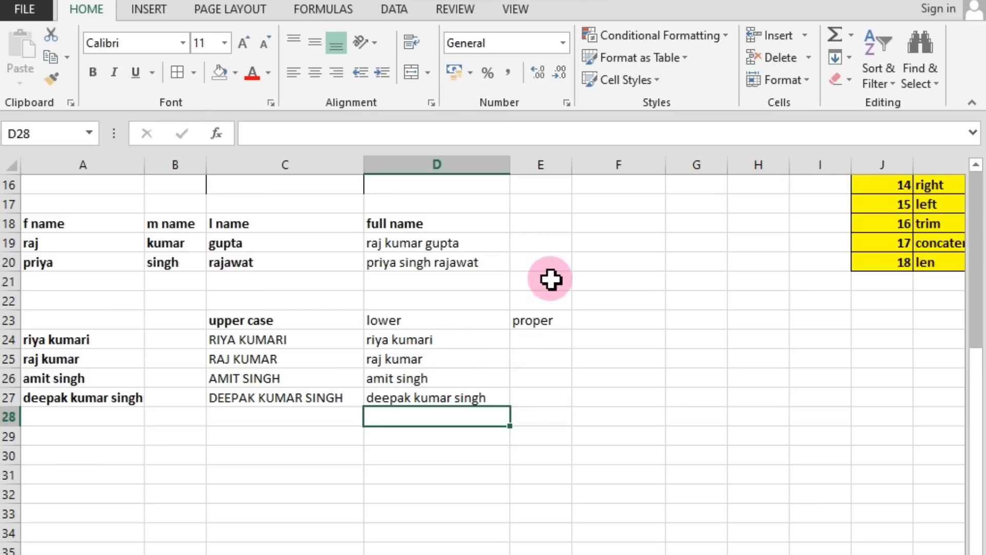
Widen column E to about double its width and enter =PROPER(A24) in E24.
{"action": "left_click_drag", "start_coordinate": [572, 164], "coordinate": [646, 163]}
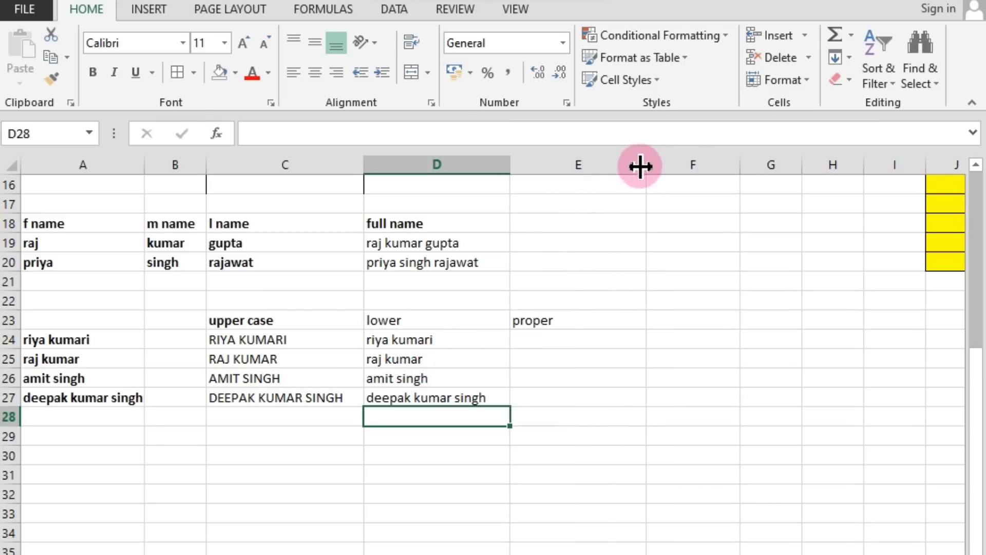
{"action": "left_click", "coordinate": [547, 338]}
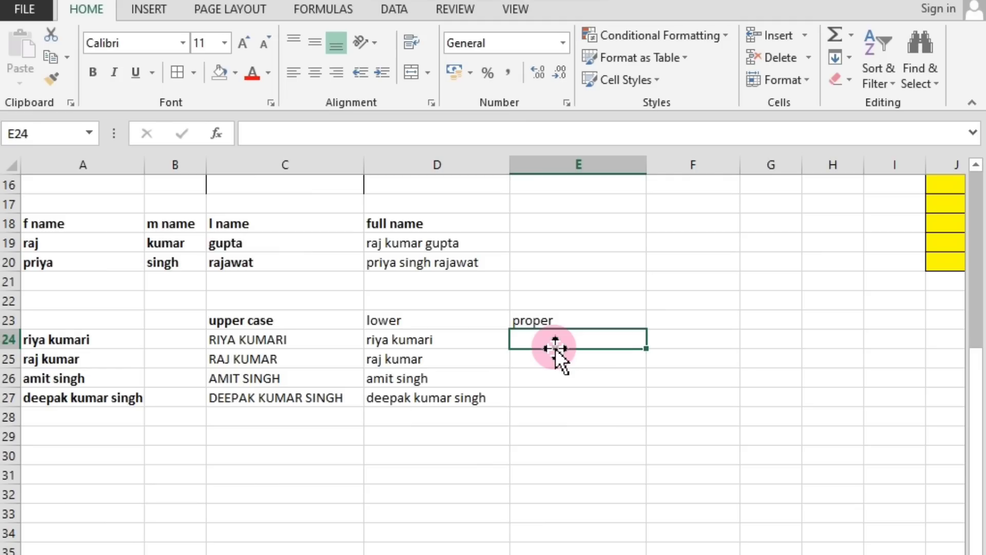
{"action": "type", "text": "=p"}
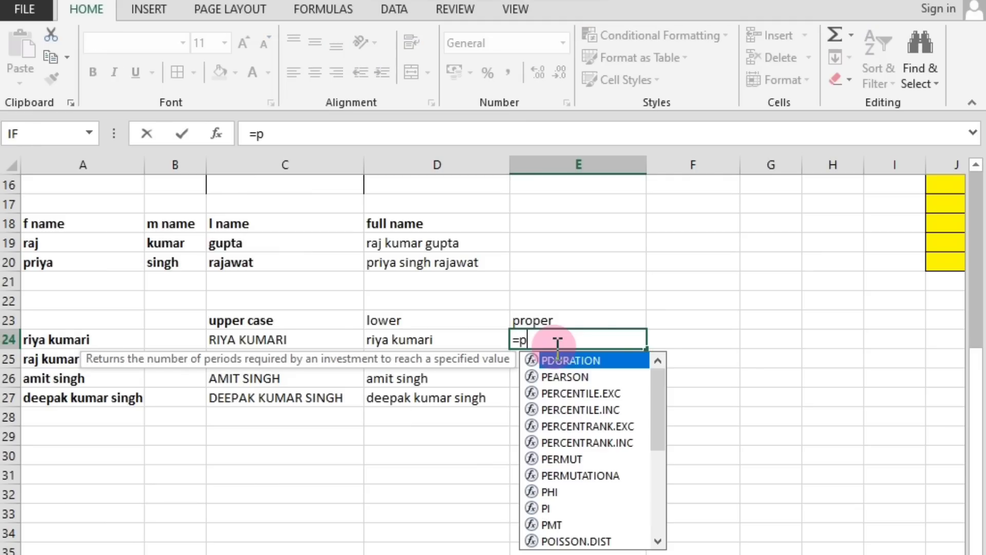
{"action": "type", "text": "rop"}
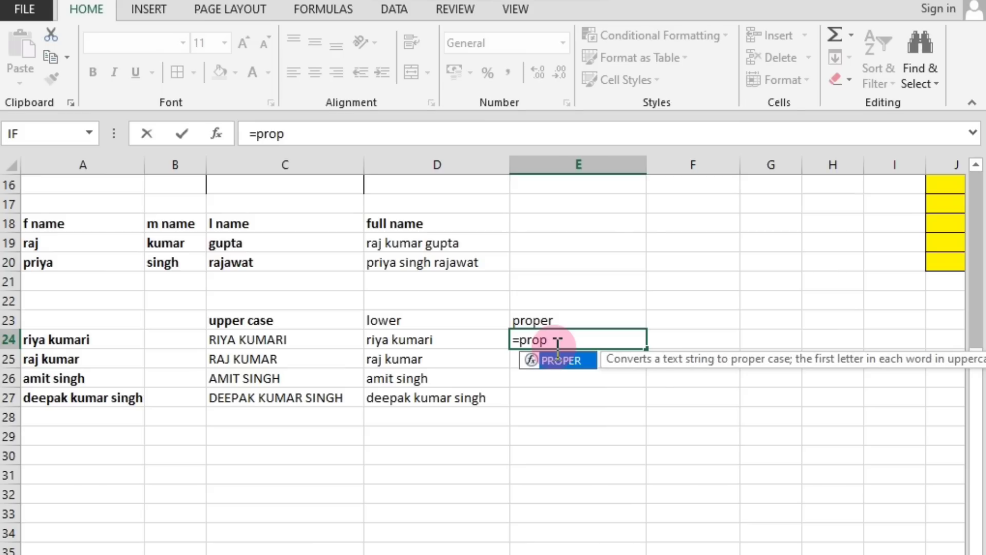
{"action": "type", "text": "er("}
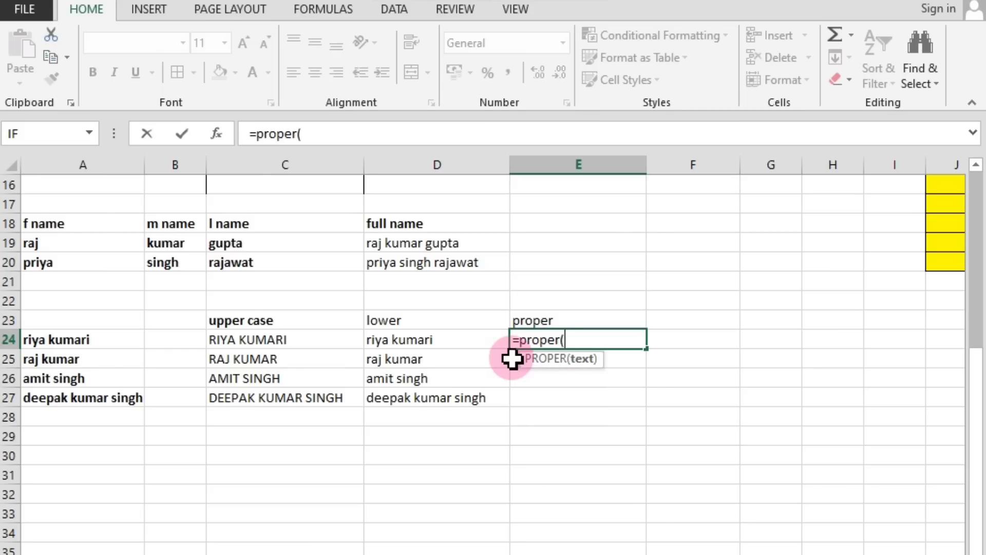
{"action": "left_click", "coordinate": [72, 340]}
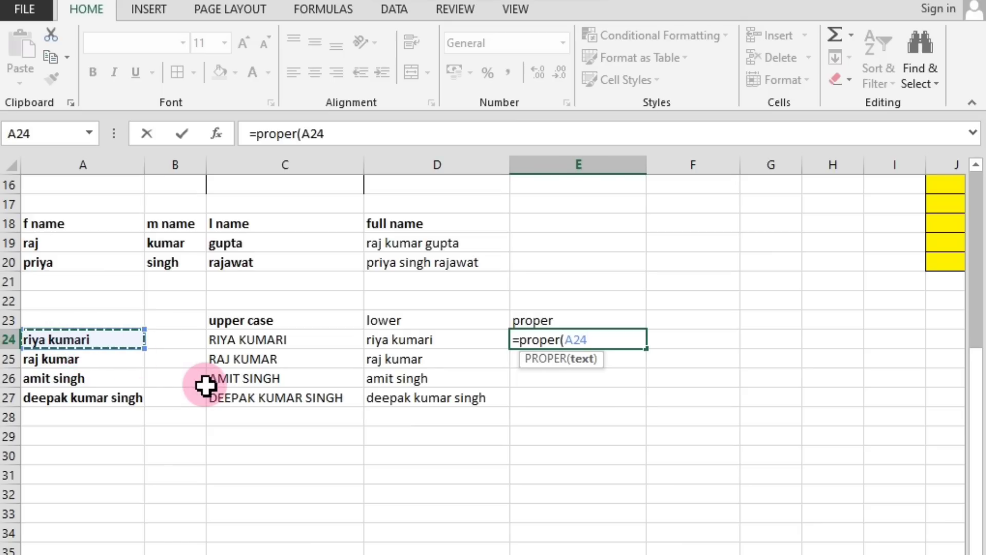
{"action": "key", "text": "Return"}
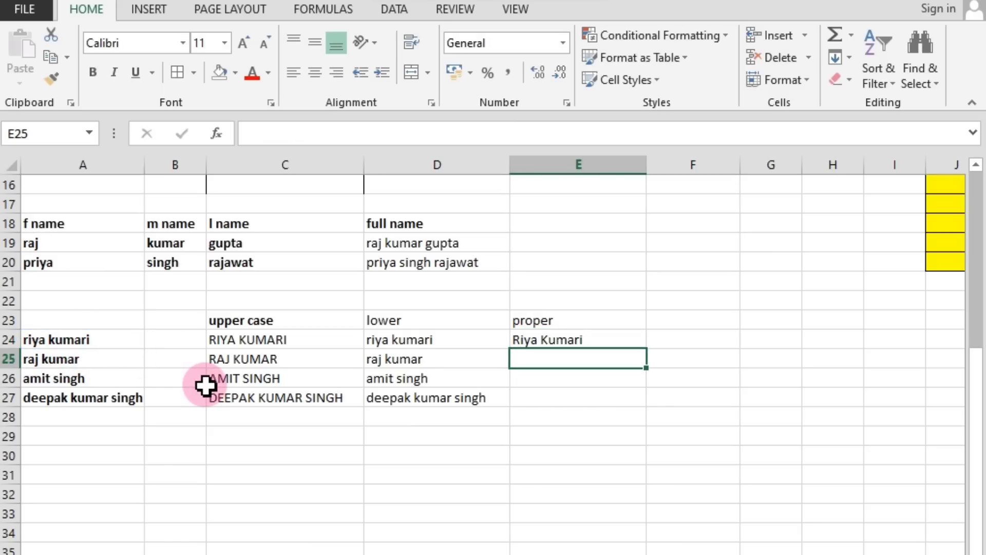
Fill the PROPER formula from E24 down to E27 for the remaining sample names.
{"action": "left_click", "coordinate": [555, 341]}
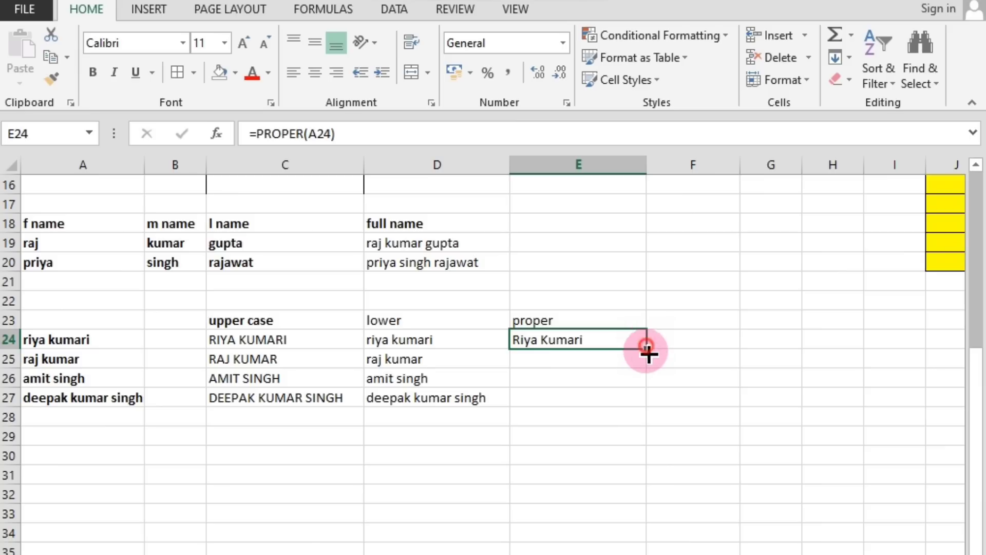
{"action": "left_click_drag", "start_coordinate": [646, 349], "coordinate": [646, 414]}
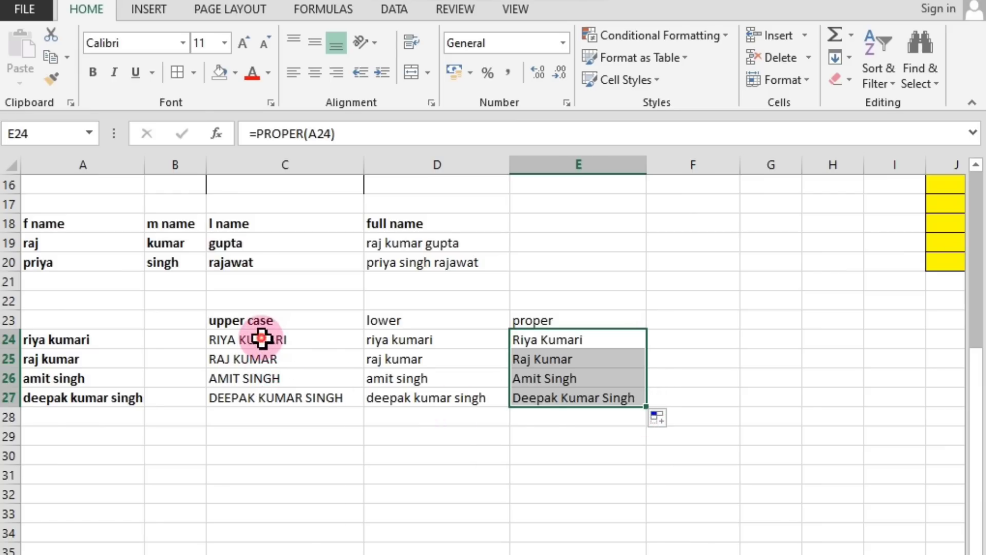
Compare the upper case, lower and proper results in C24:E27 with one another and with their labels in row 23.
{"action": "left_click_drag", "start_coordinate": [262, 339], "coordinate": [257, 399]}
{"action": "left_click_drag", "start_coordinate": [406, 340], "coordinate": [408, 398]}
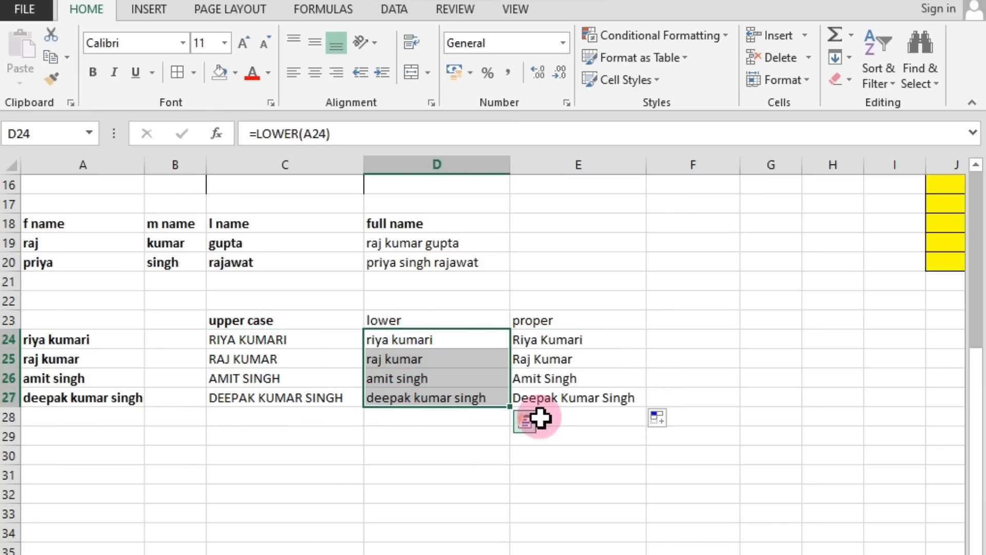
{"action": "left_click", "coordinate": [544, 378]}
{"action": "left_click_drag", "start_coordinate": [537, 339], "coordinate": [540, 380]}
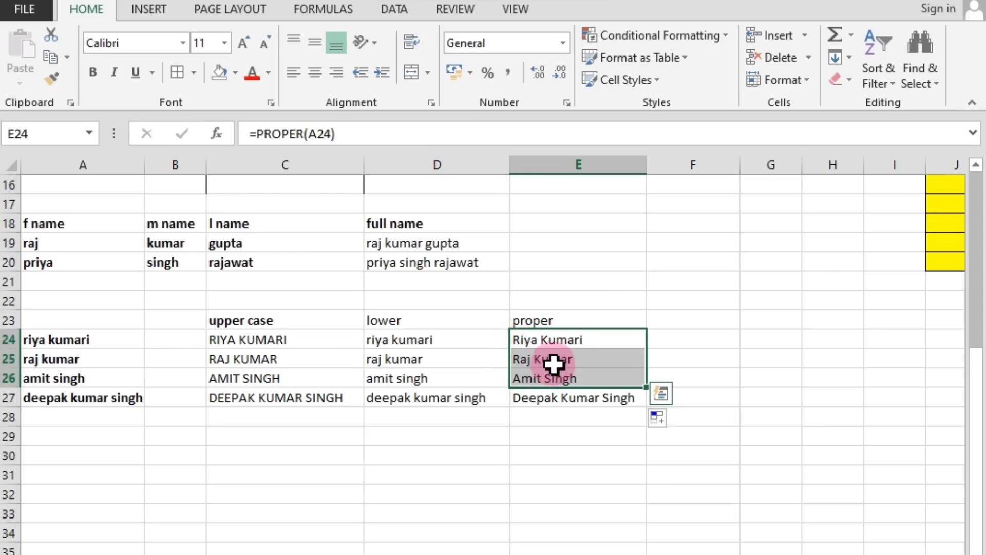
{"action": "left_click", "coordinate": [570, 404]}
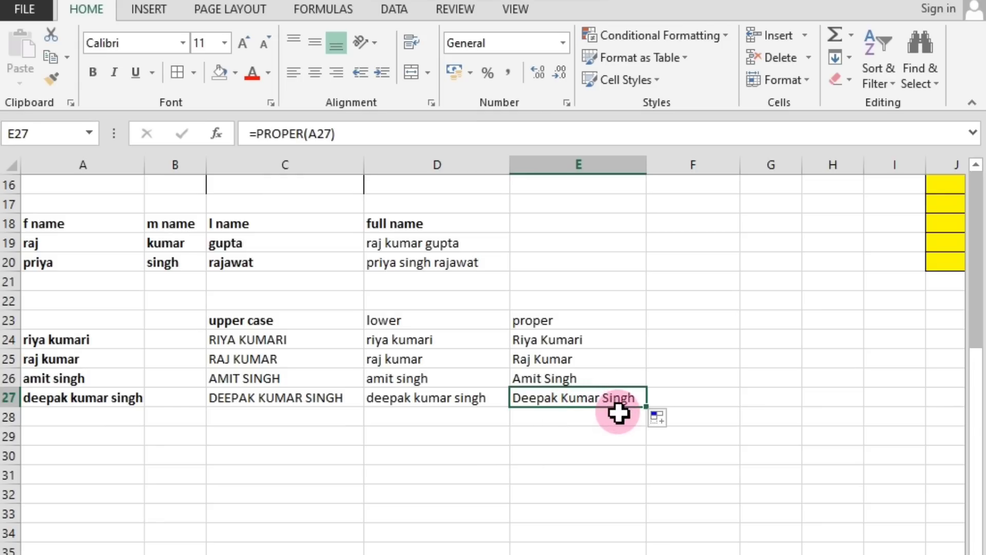
{"action": "left_click", "coordinate": [550, 322]}
{"action": "left_click", "coordinate": [421, 325]}
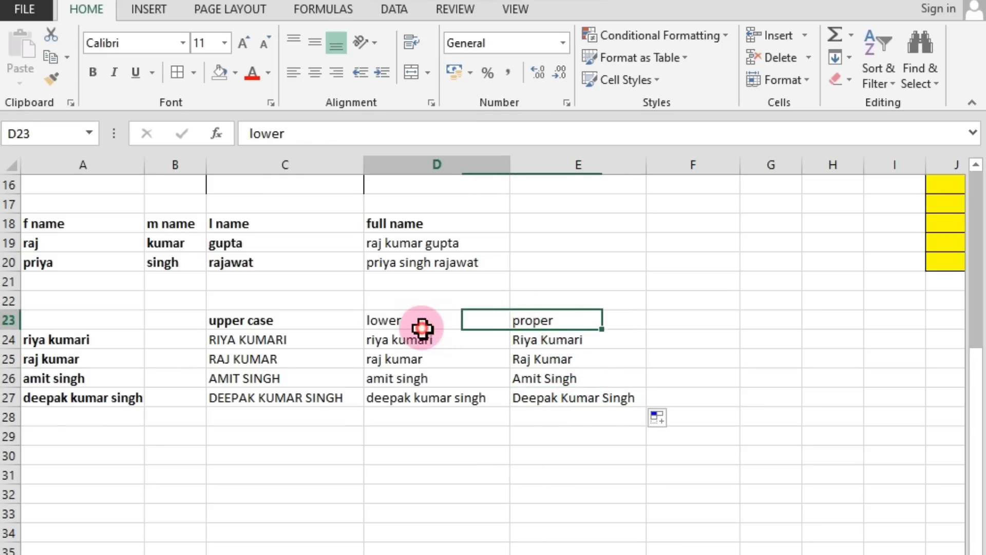
{"action": "left_click", "coordinate": [261, 333]}
{"action": "left_click", "coordinate": [267, 322]}
Review the Formulas list in J2:L20, including the lower, upper and proper entries.
{"action": "scroll", "coordinate": [529, 424], "scroll_direction": "up", "scroll_amount": 1}
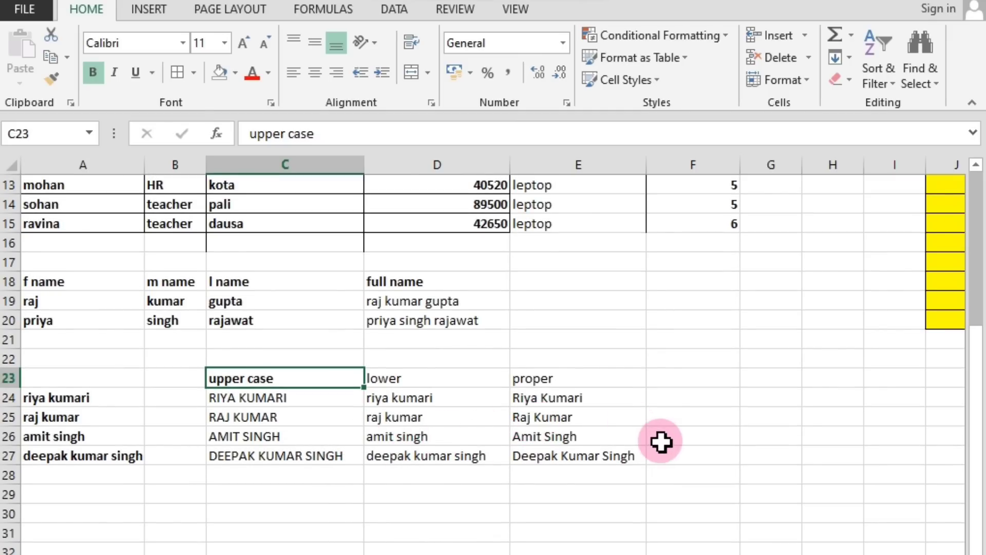
{"action": "scroll", "coordinate": [661, 440], "scroll_direction": "up", "scroll_amount": 4}
{"action": "scroll", "coordinate": [724, 539], "scroll_direction": "right", "scroll_amount": 3}
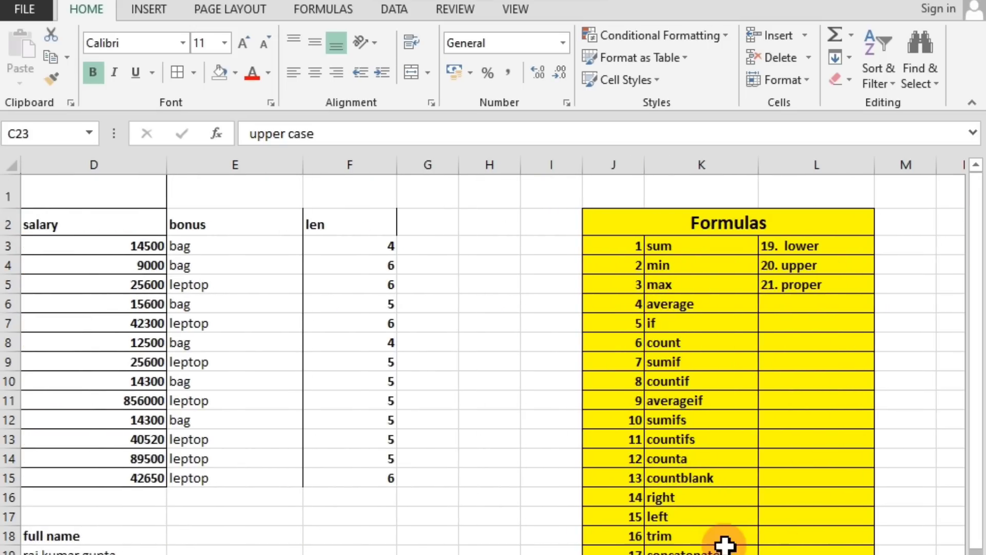